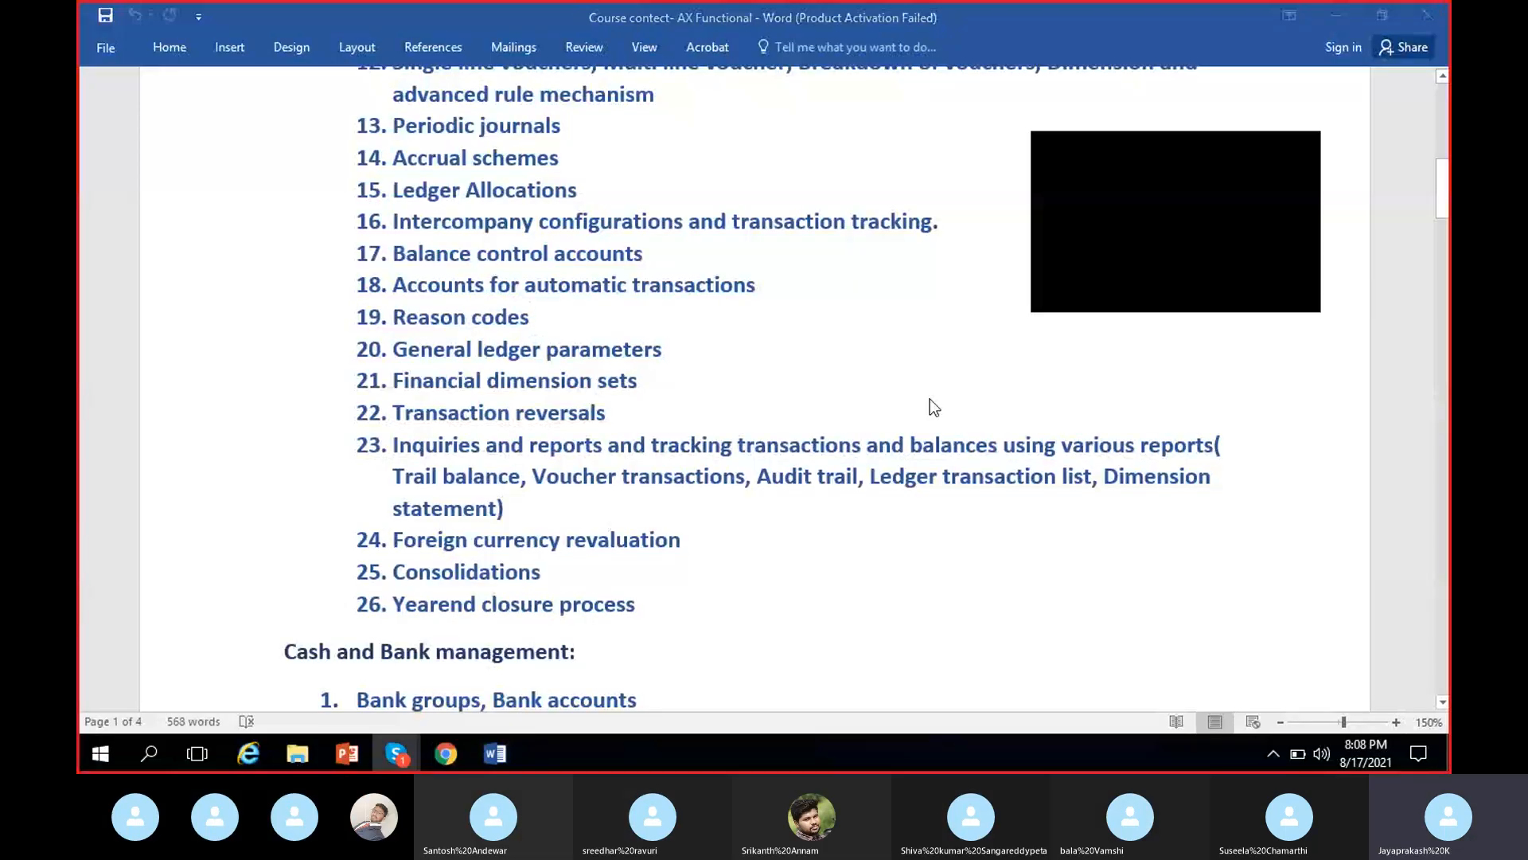
Step: Review the course outline's topics on intercompany configurations, ledger allocations and accrual schemes, highlighting each one in turn
{"action": "left_click", "coordinate": [1297, 143]}
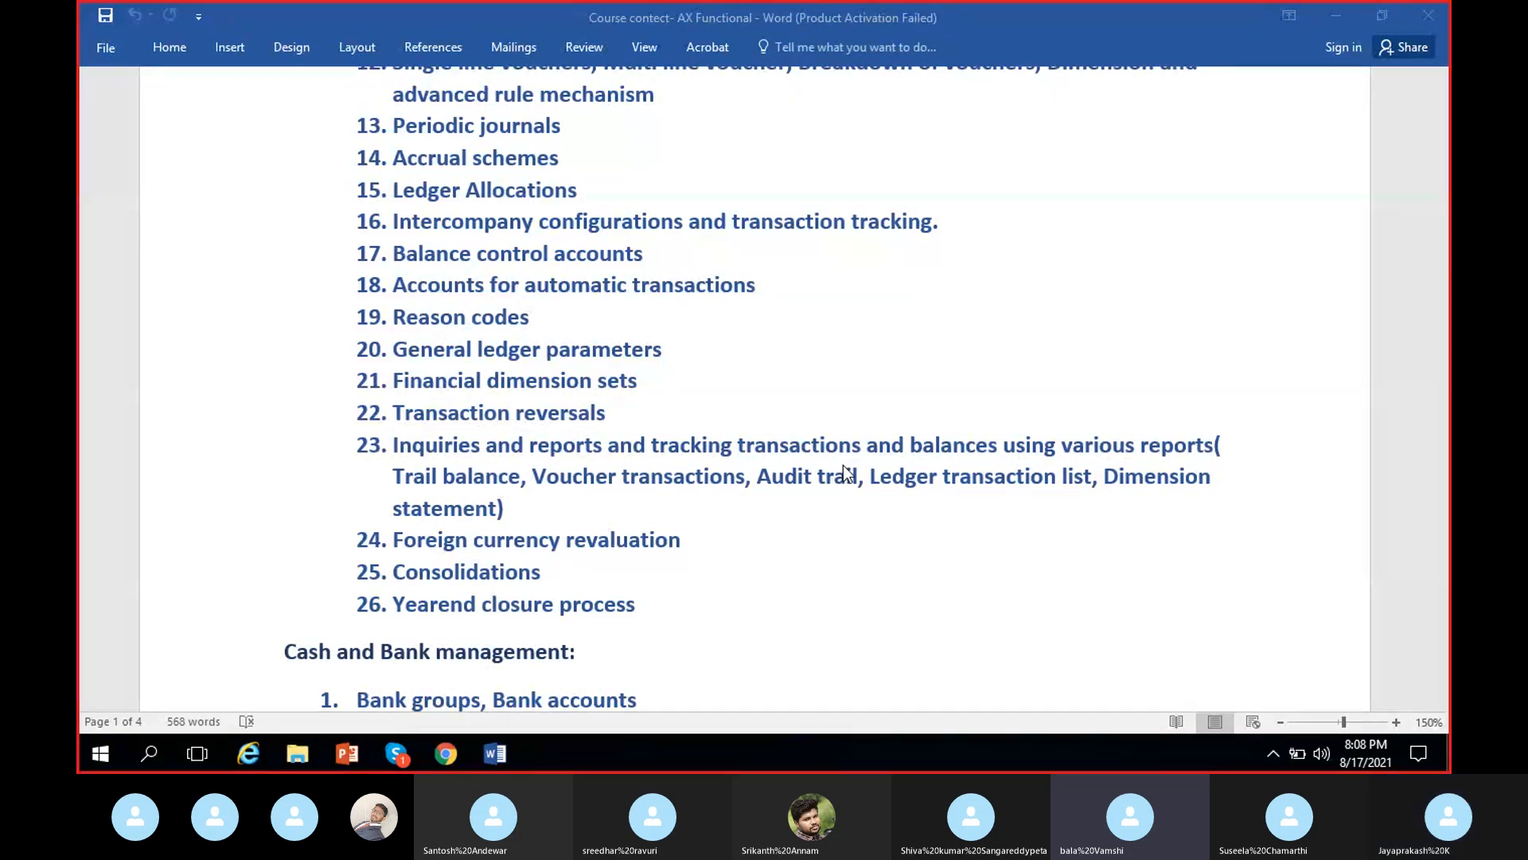
{"action": "left_click", "coordinate": [756, 504]}
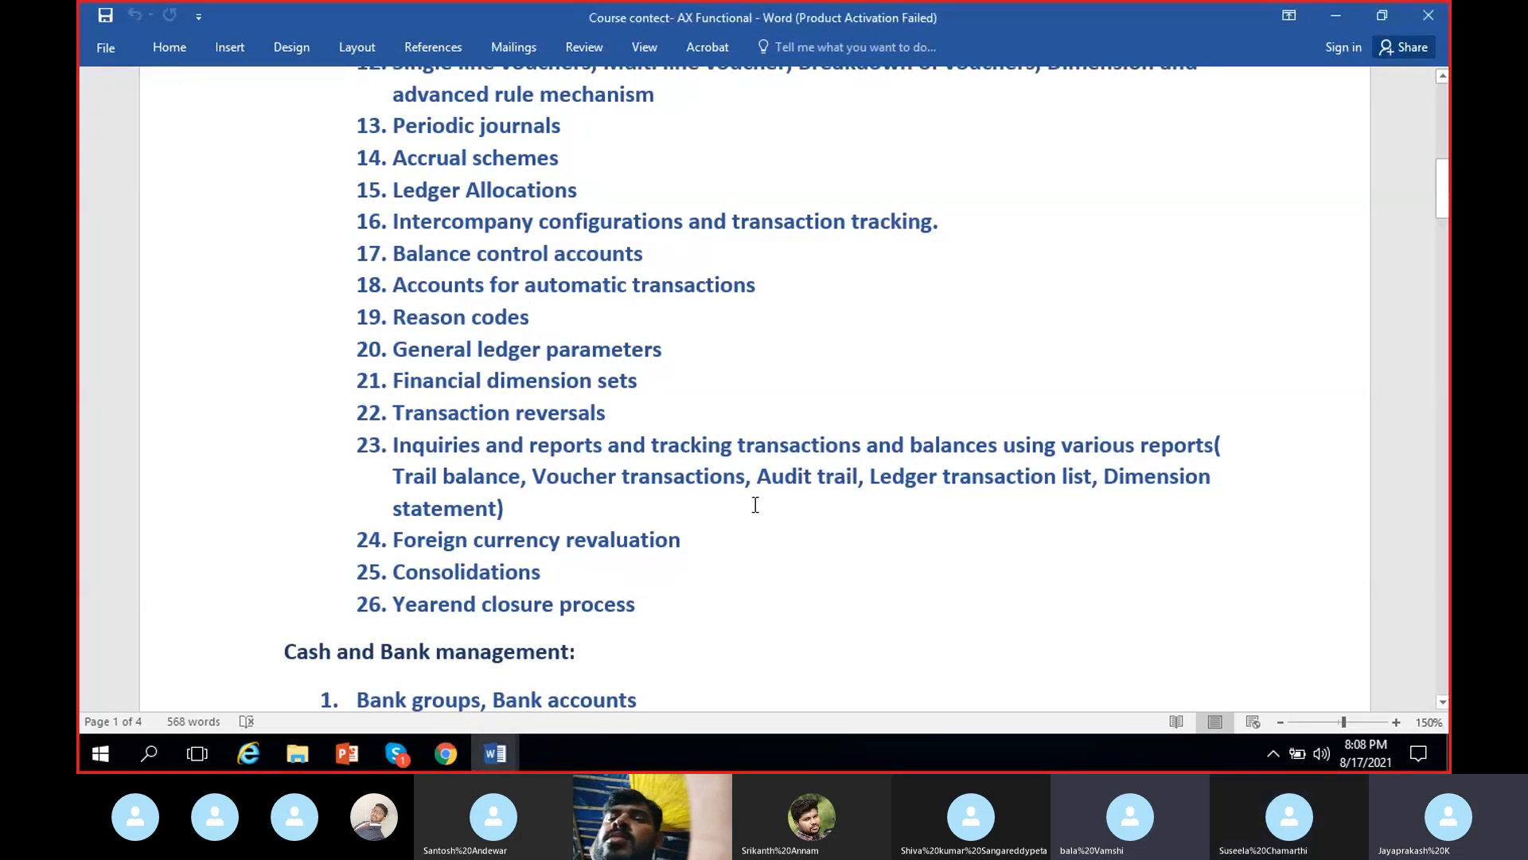
{"action": "scroll", "coordinate": [735, 554], "scroll_direction": "up", "scroll_amount": 2}
{"action": "scroll", "coordinate": [735, 549], "scroll_direction": "down", "scroll_amount": 2}
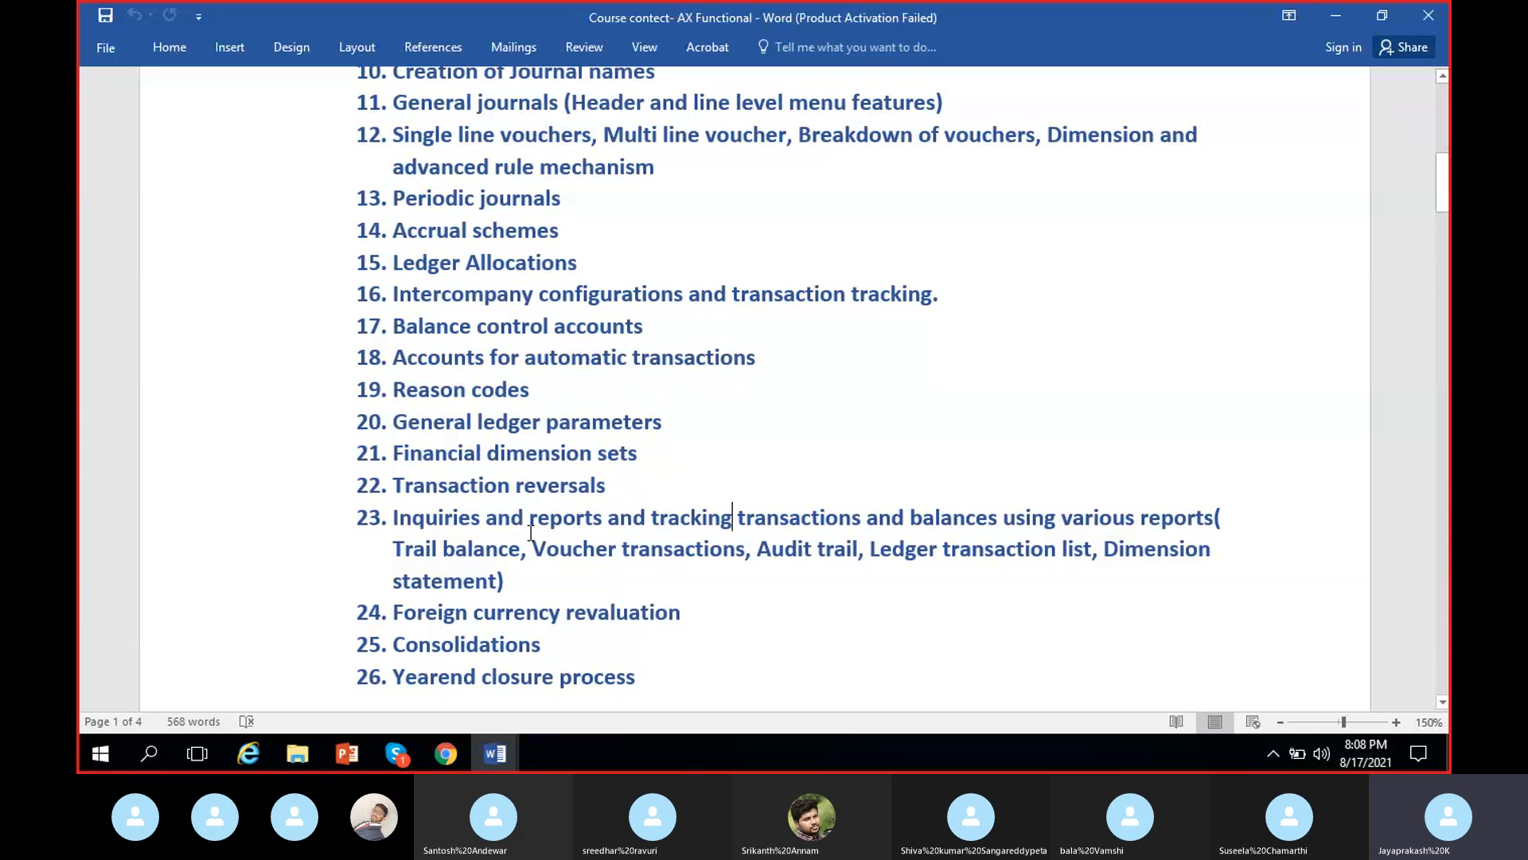
{"action": "scroll", "coordinate": [432, 485], "scroll_direction": "up", "scroll_amount": 1}
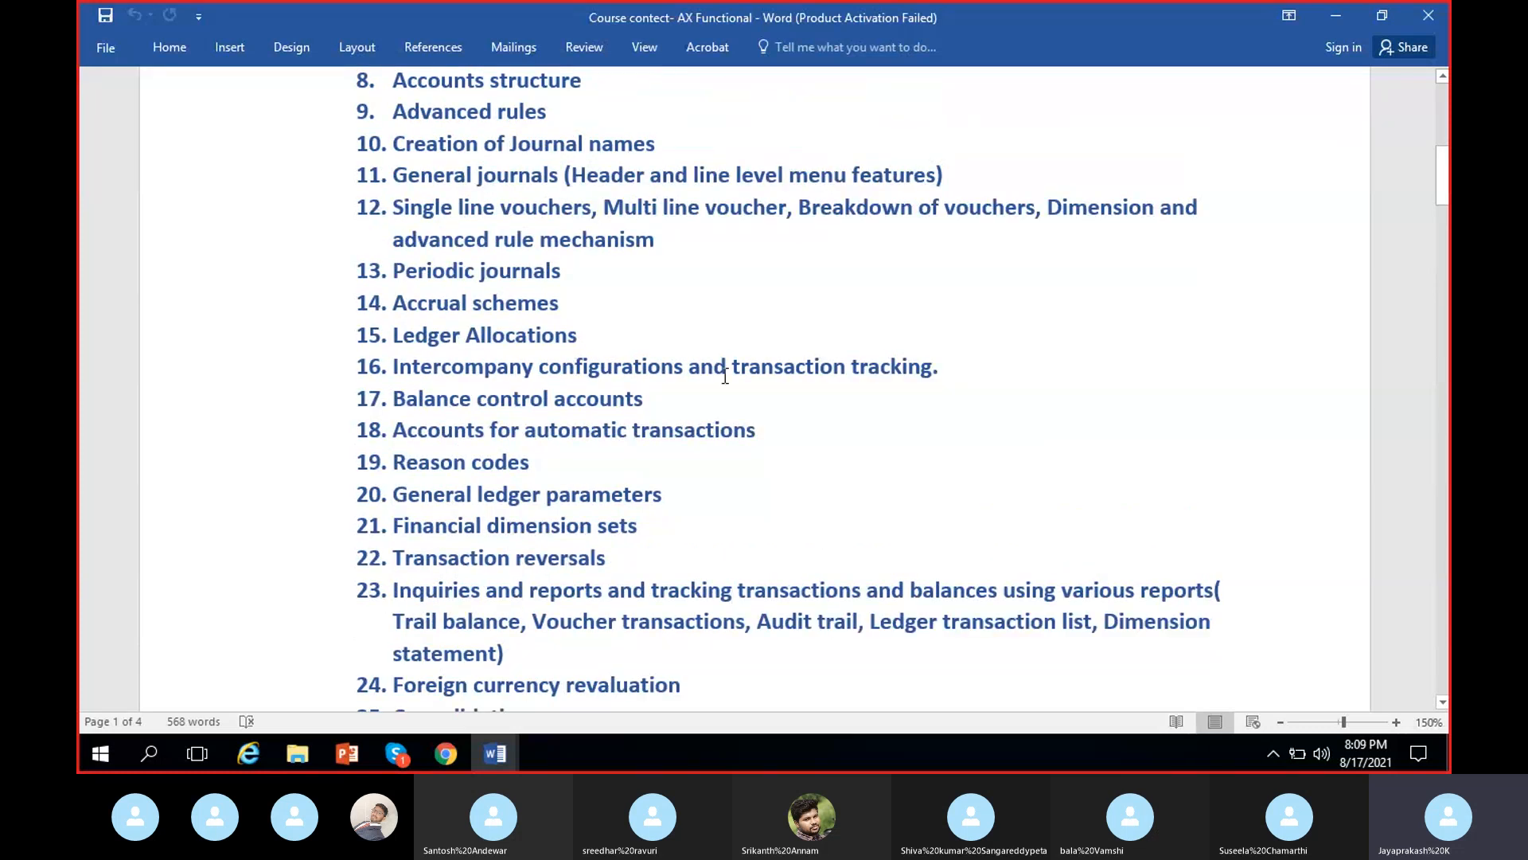
{"action": "left_click_drag", "start_coordinate": [943, 364], "coordinate": [351, 362]}
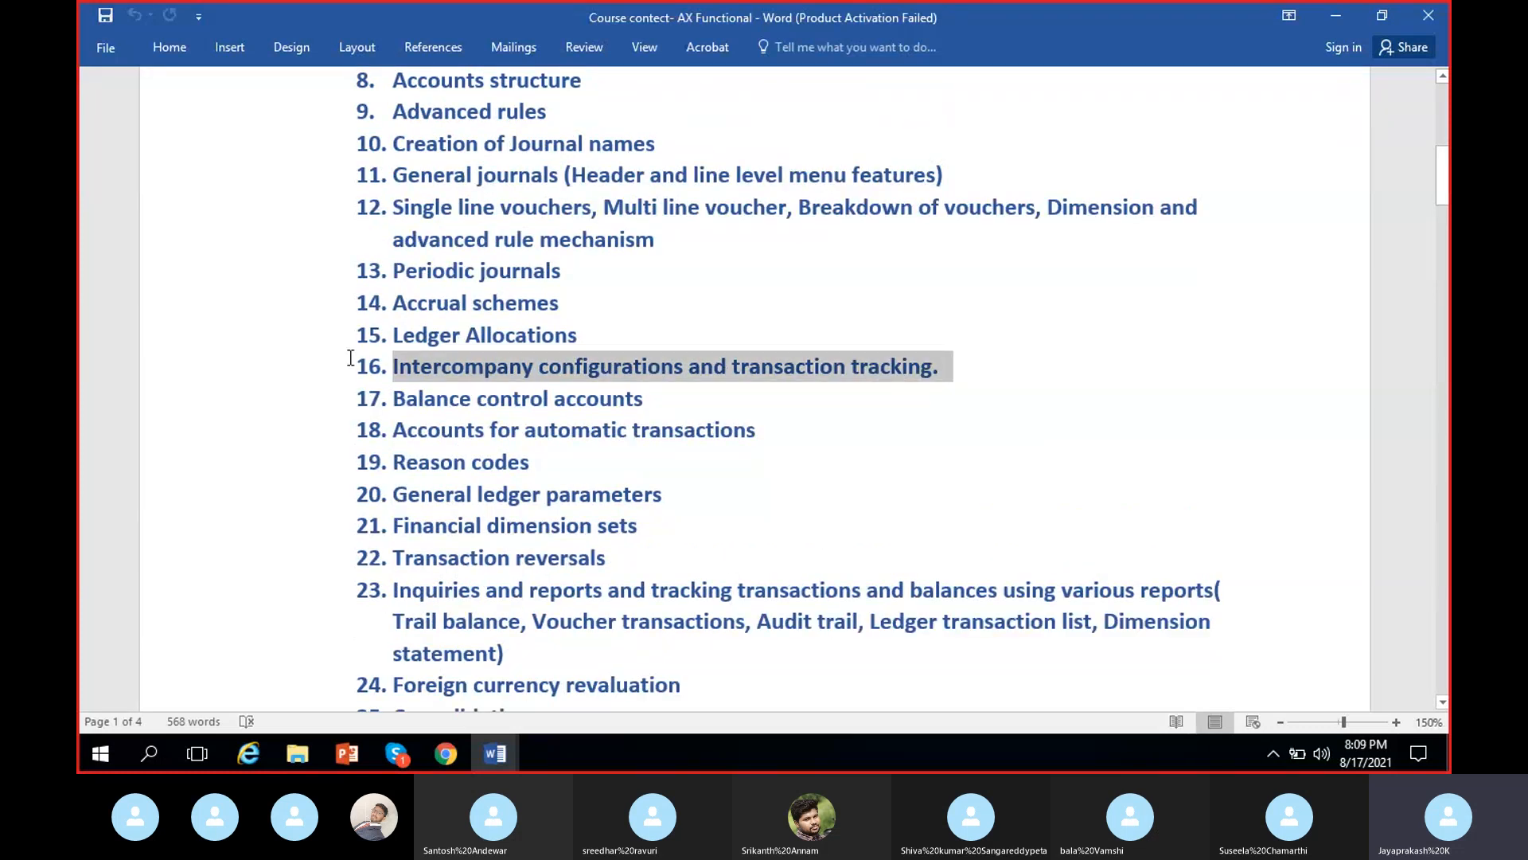
{"action": "left_click", "coordinate": [576, 333]}
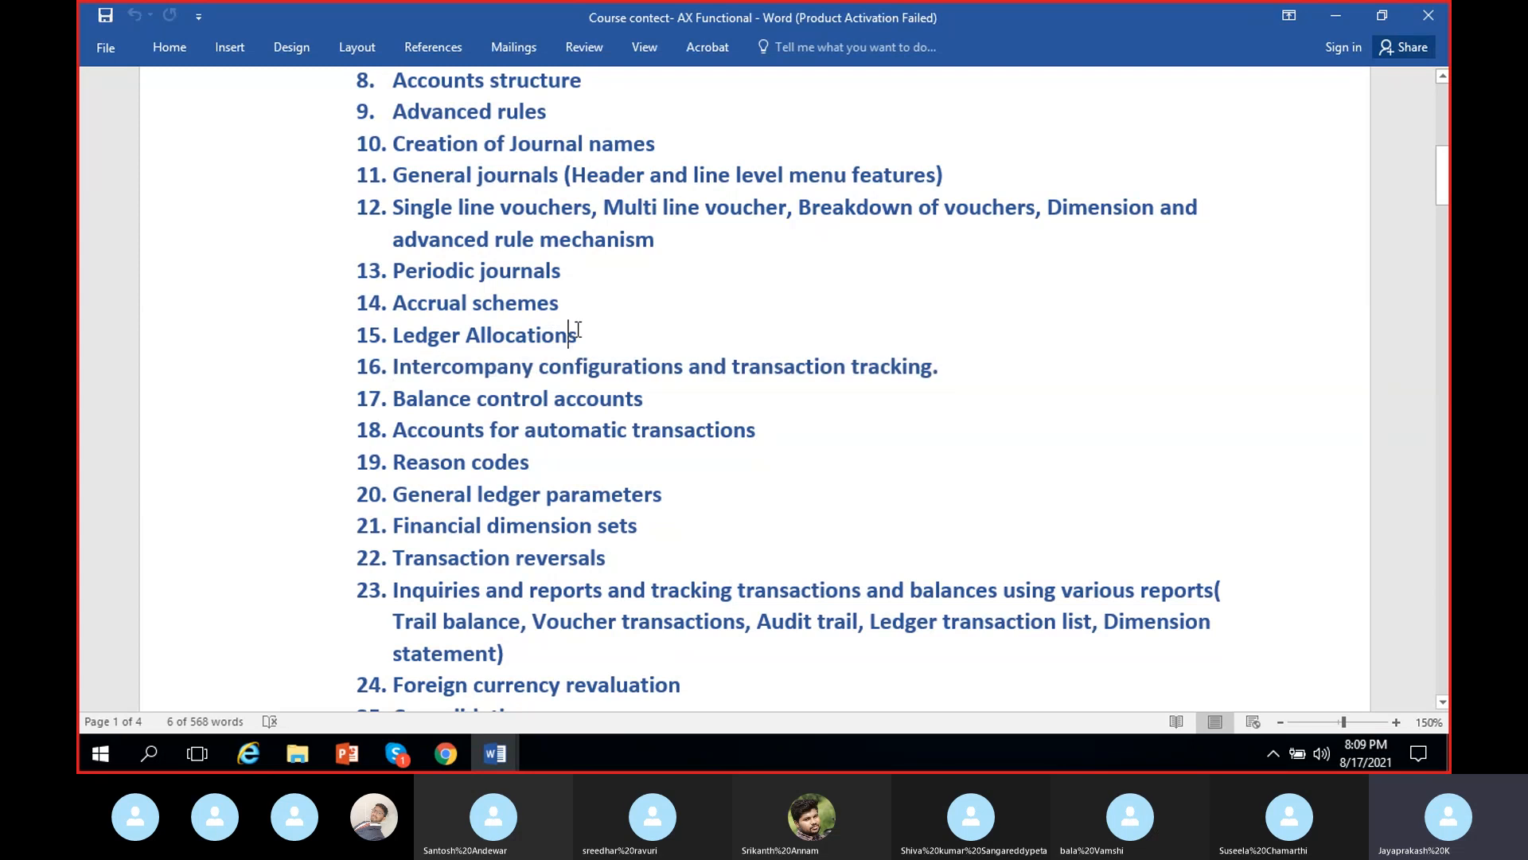
{"action": "left_click_drag", "start_coordinate": [603, 331], "coordinate": [412, 329]}
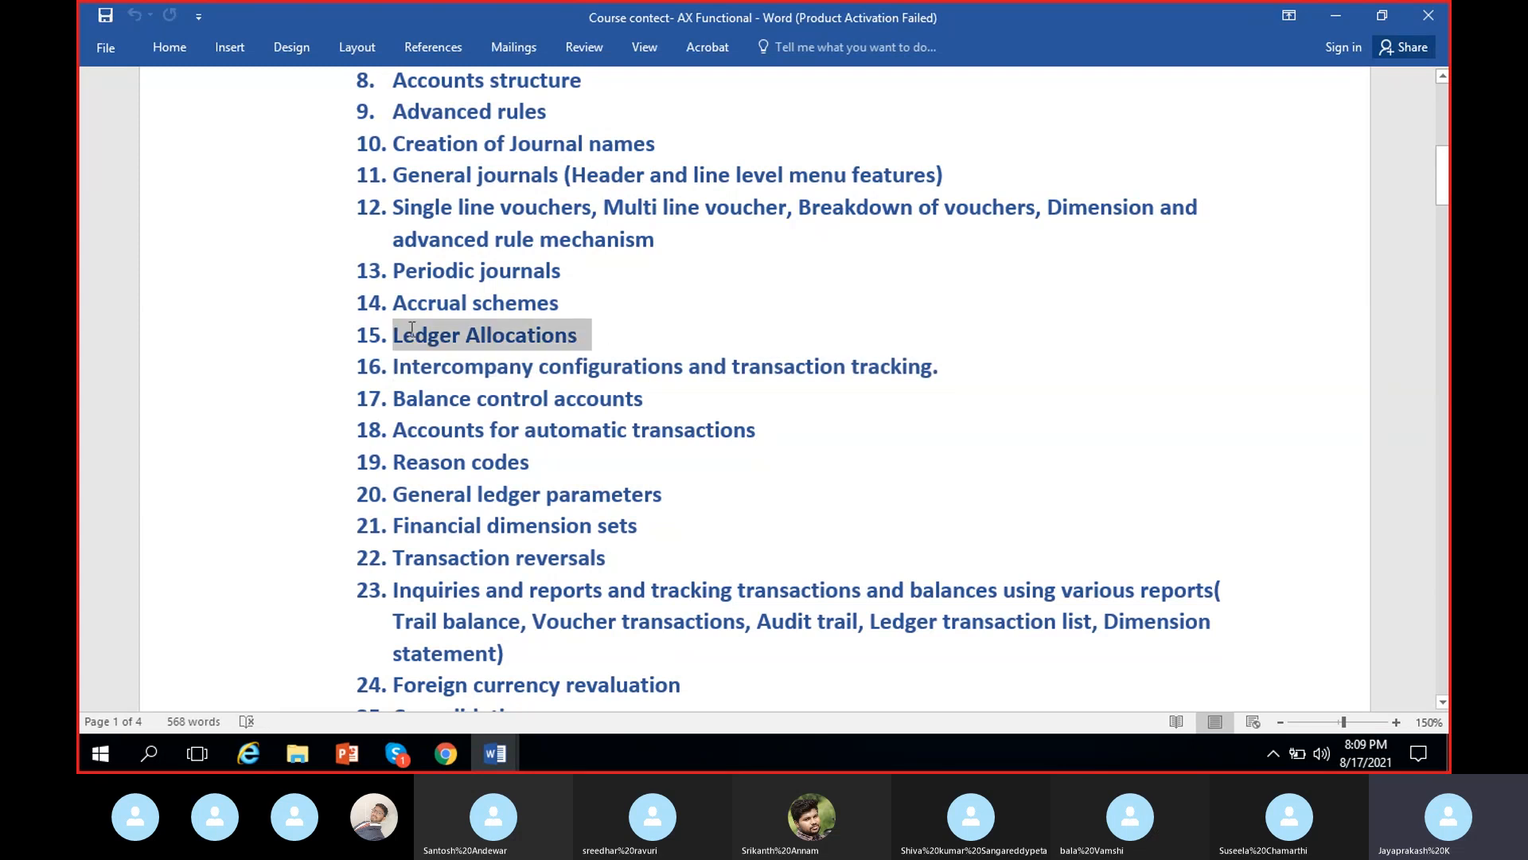
{"action": "left_click_drag", "start_coordinate": [570, 301], "coordinate": [414, 311]}
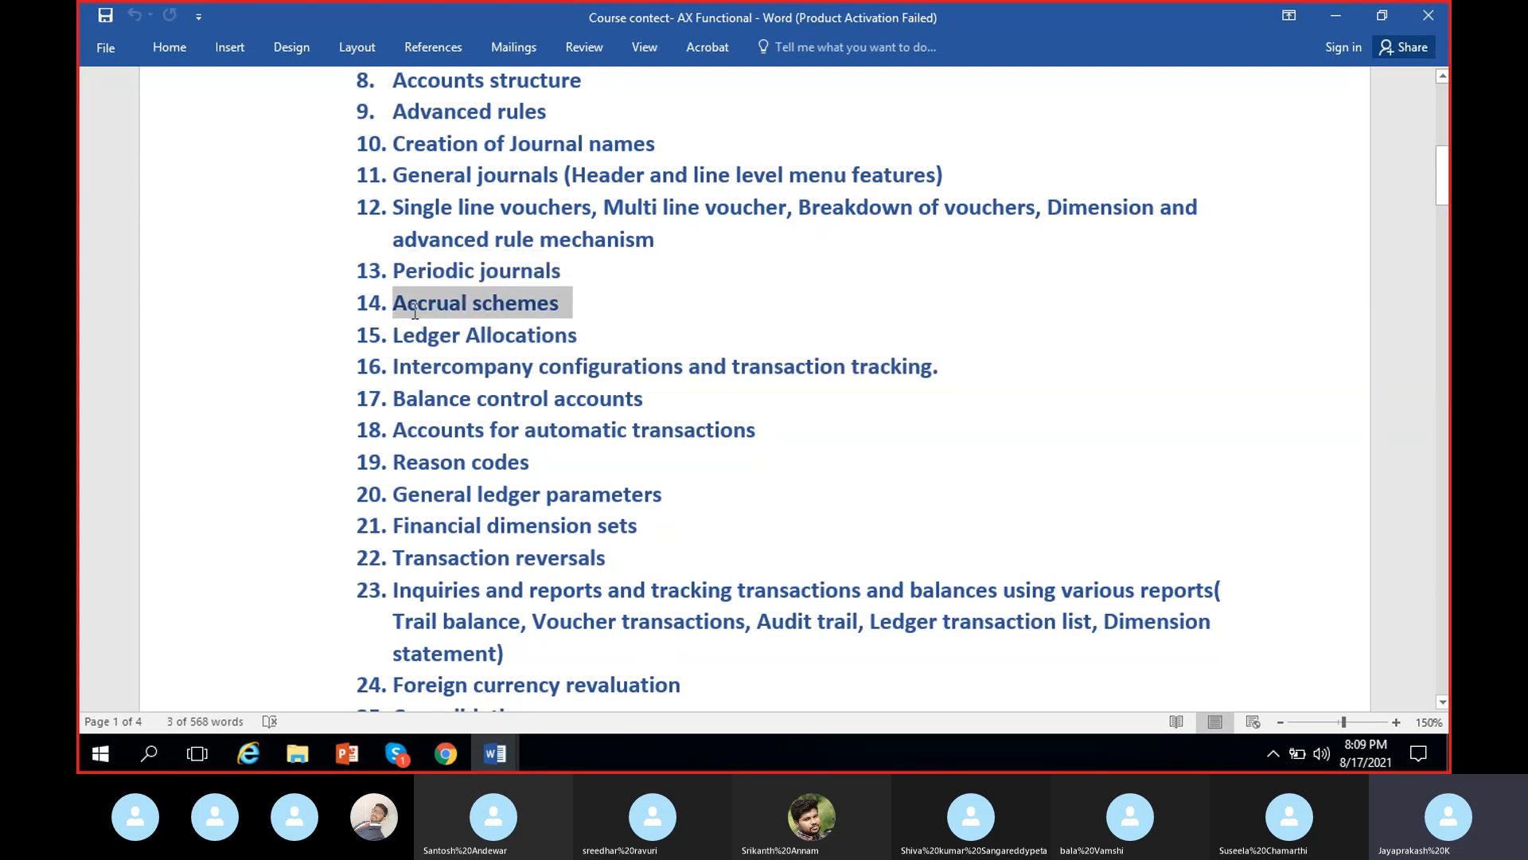
{"action": "left_click", "coordinate": [573, 309]}
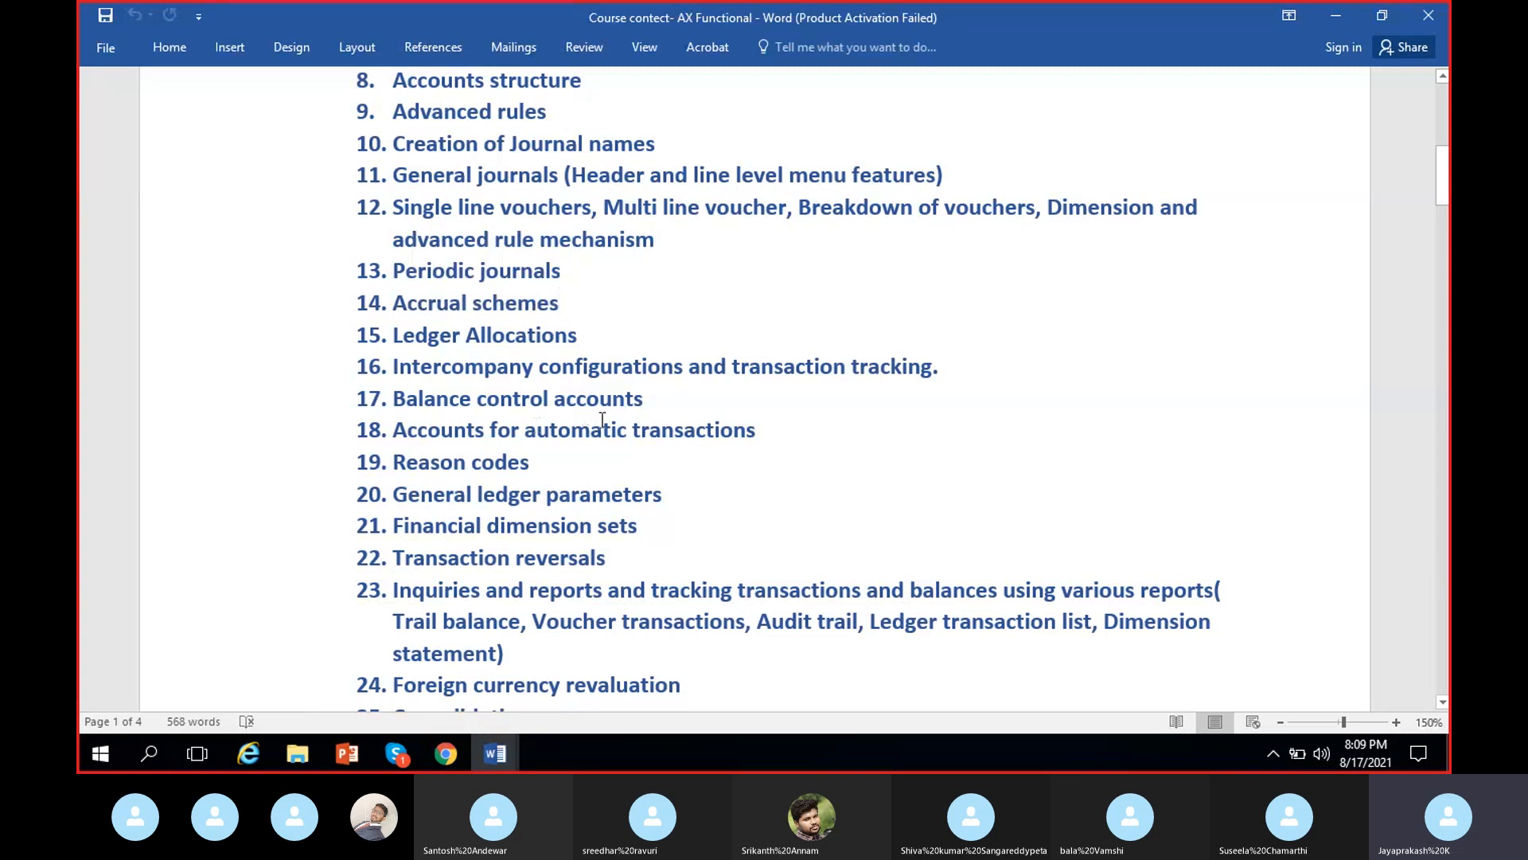
Step: Highlight the outline topics on balance control accounts, accounts for automatic transactions and reason codes for review
{"action": "key", "text": "Left"}
{"action": "key", "text": "Left"}
{"action": "left_click_drag", "start_coordinate": [544, 463], "coordinate": [425, 456]}
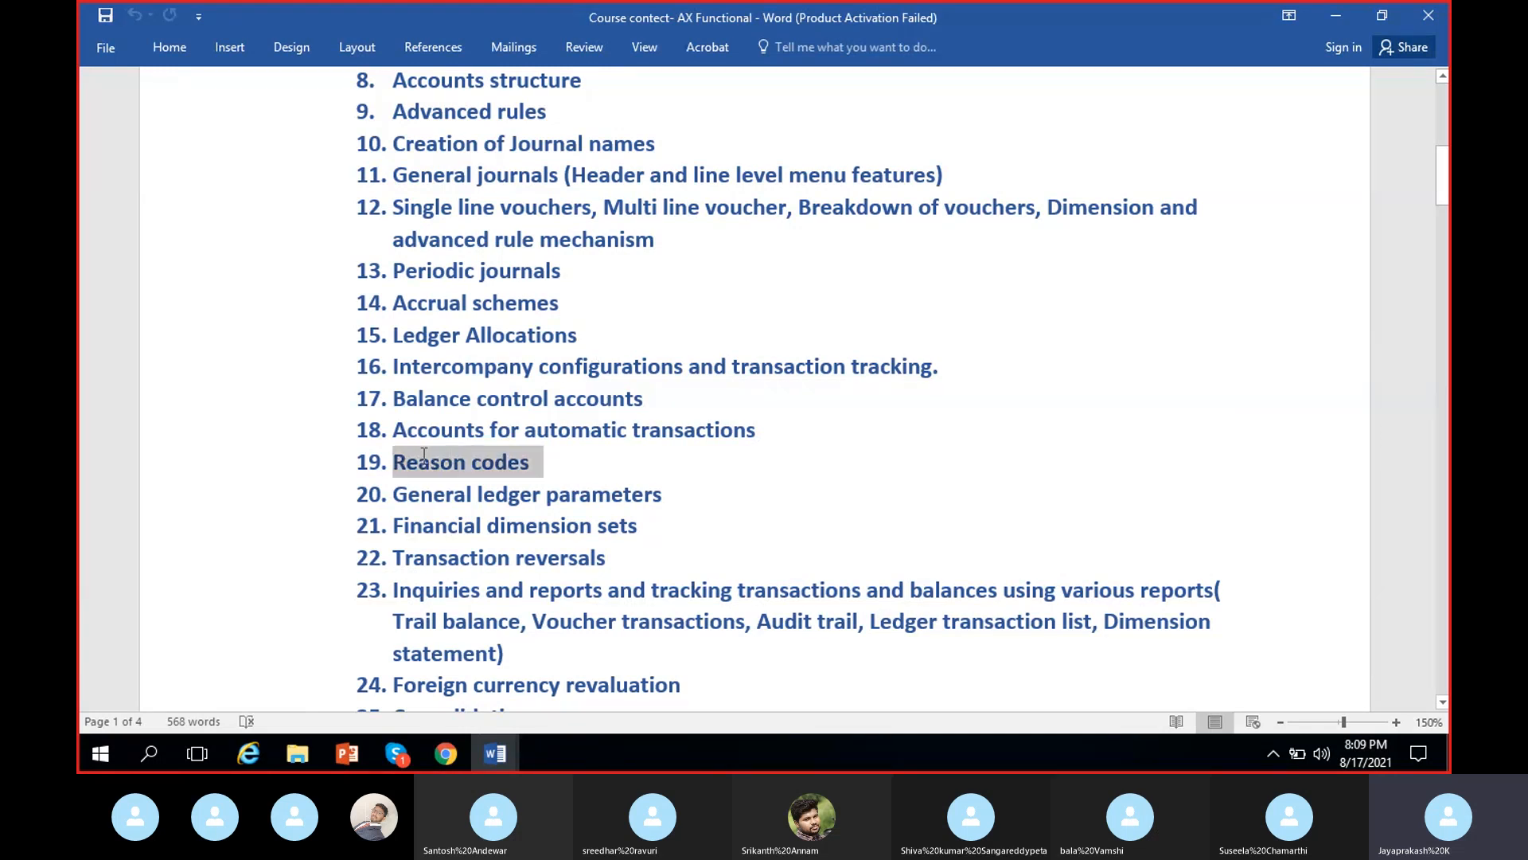
{"action": "left_click", "coordinate": [466, 475]}
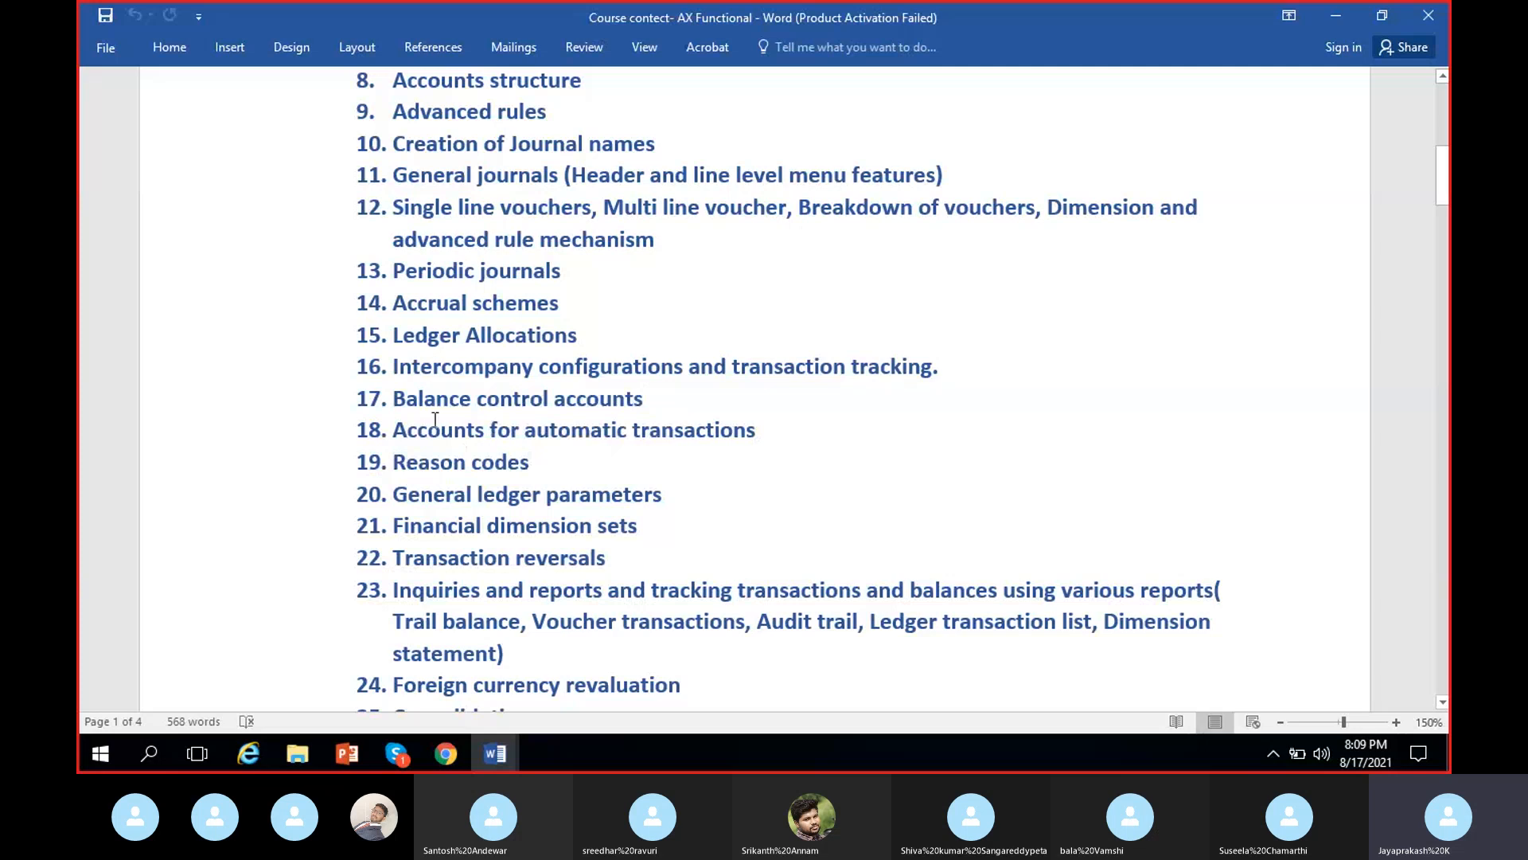
{"action": "left_click_drag", "start_coordinate": [393, 395], "coordinate": [599, 398]}
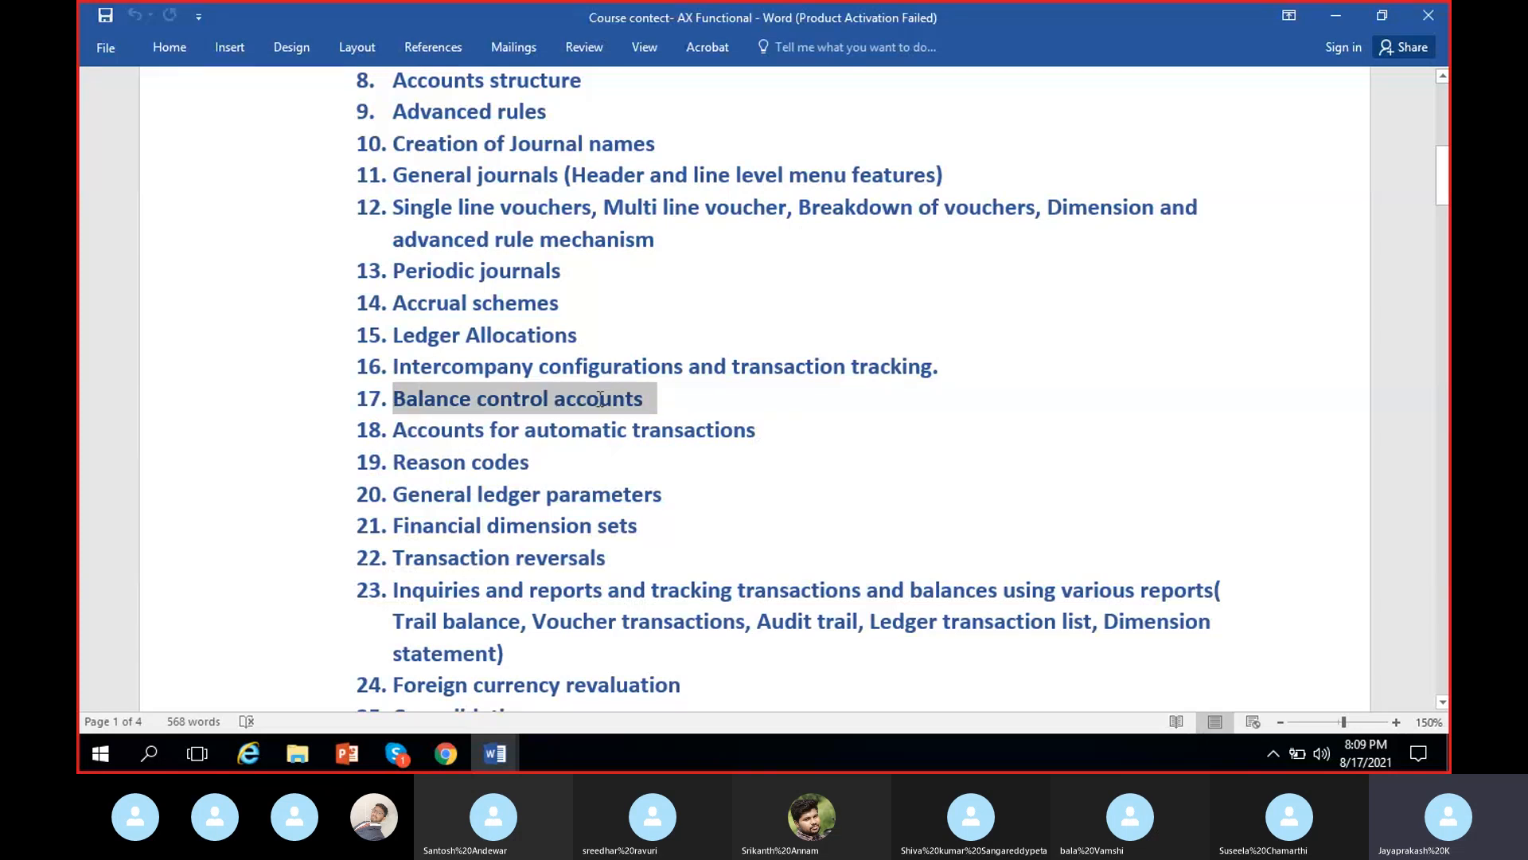
{"action": "left_click_drag", "start_coordinate": [395, 430], "coordinate": [716, 416]}
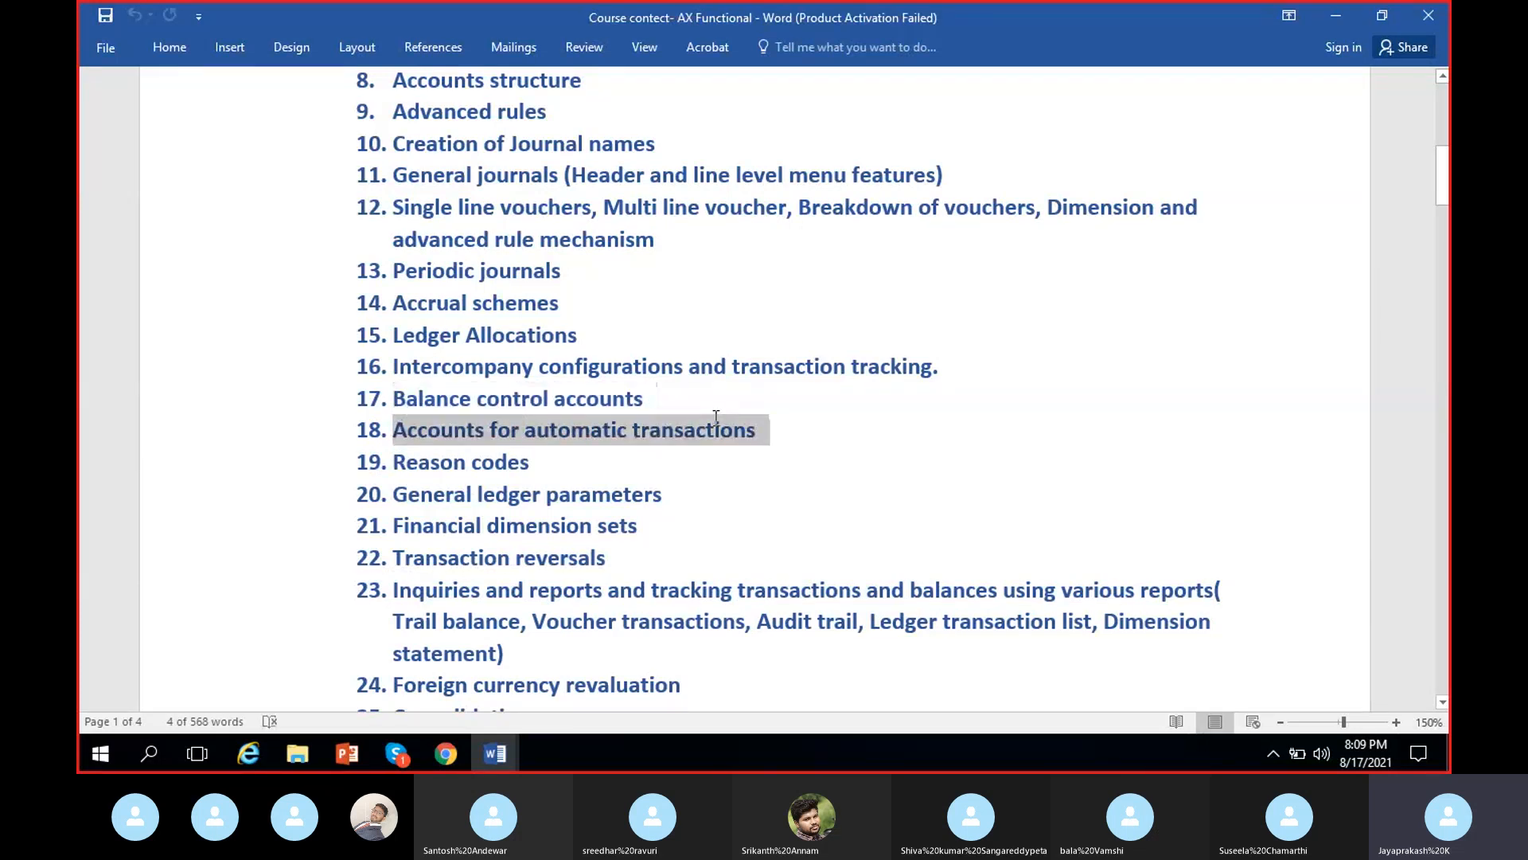
{"action": "left_click", "coordinate": [454, 429]}
{"action": "left_click_drag", "start_coordinate": [393, 398], "coordinate": [537, 449]}
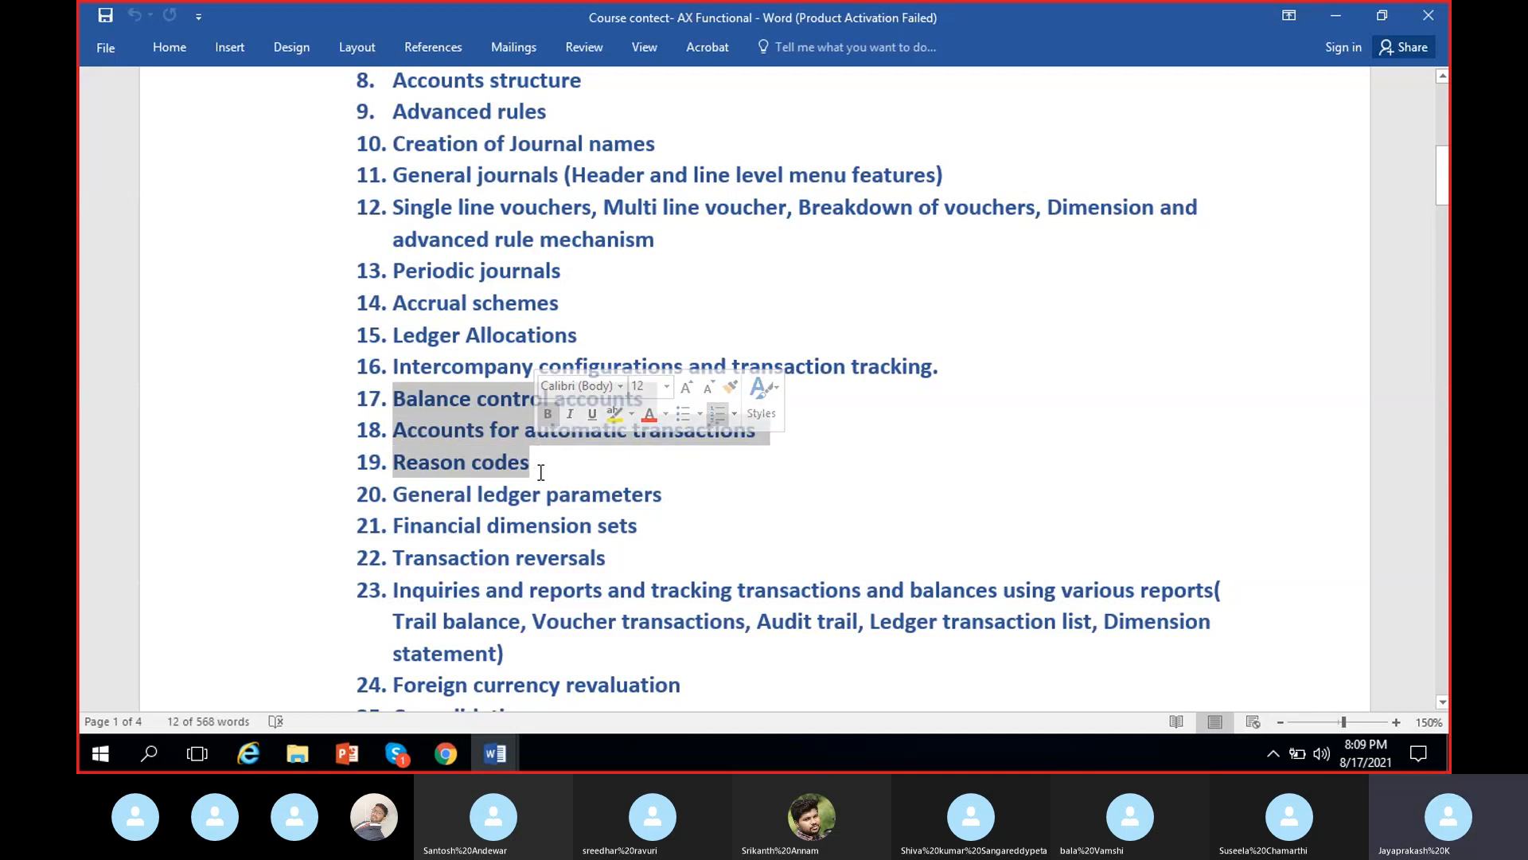
{"action": "left_click", "coordinate": [535, 460]}
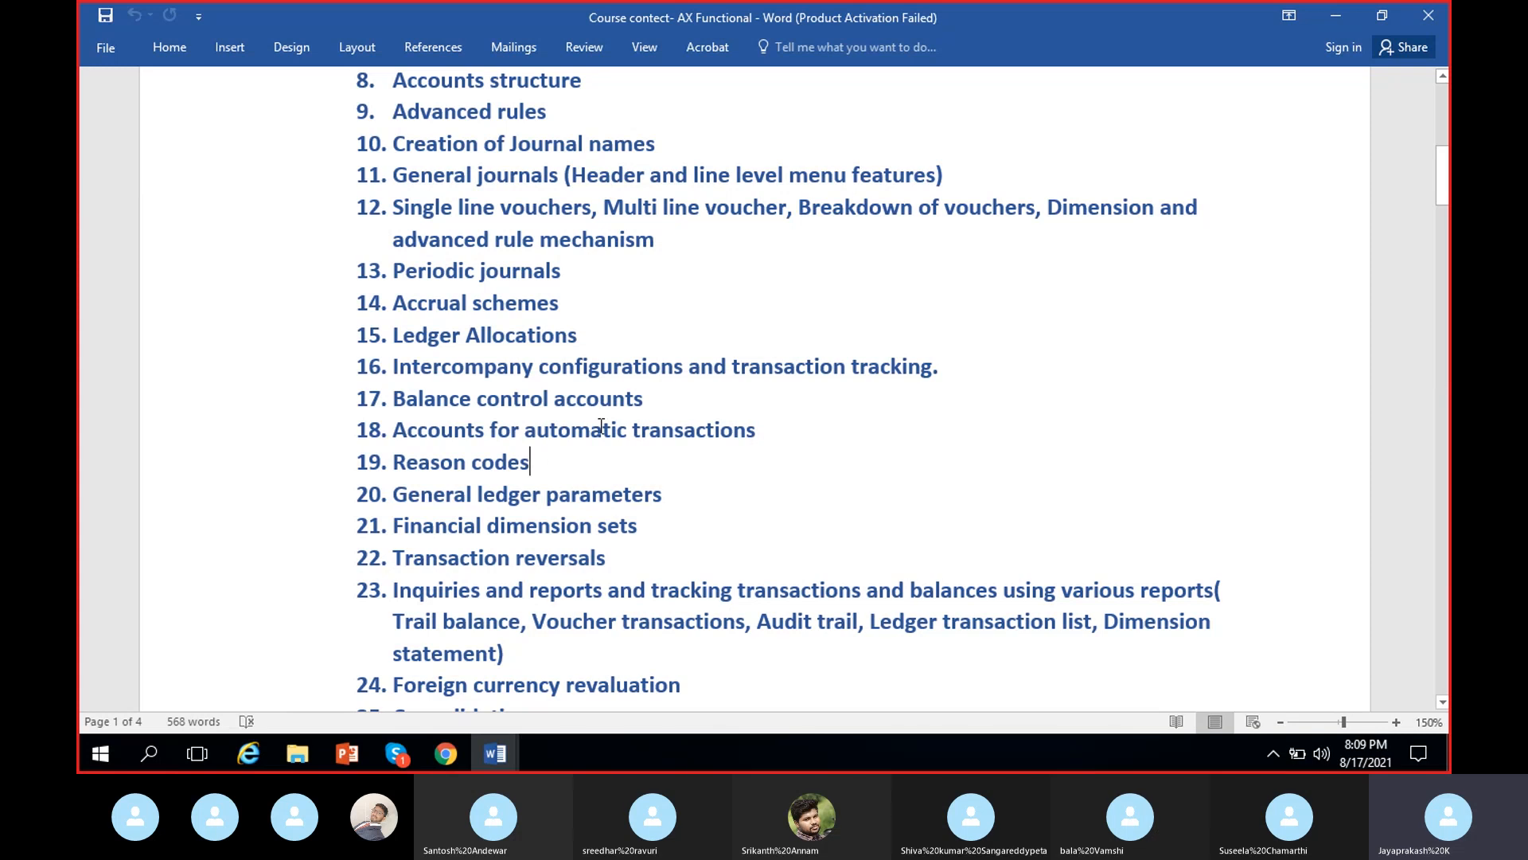
{"action": "left_click_drag", "start_coordinate": [648, 400], "coordinate": [442, 394]}
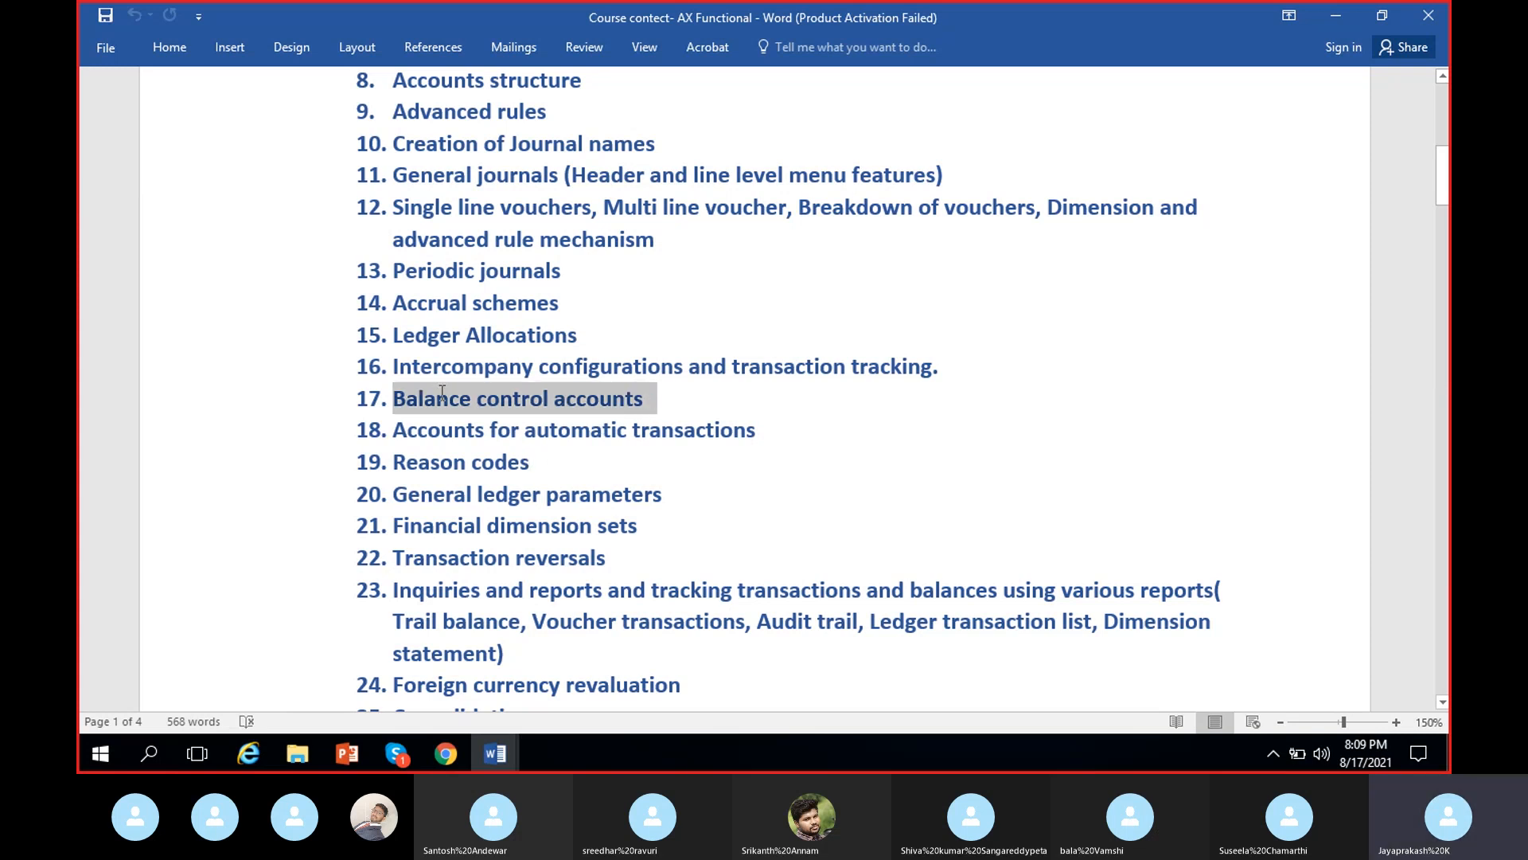
{"action": "left_click", "coordinate": [632, 398]}
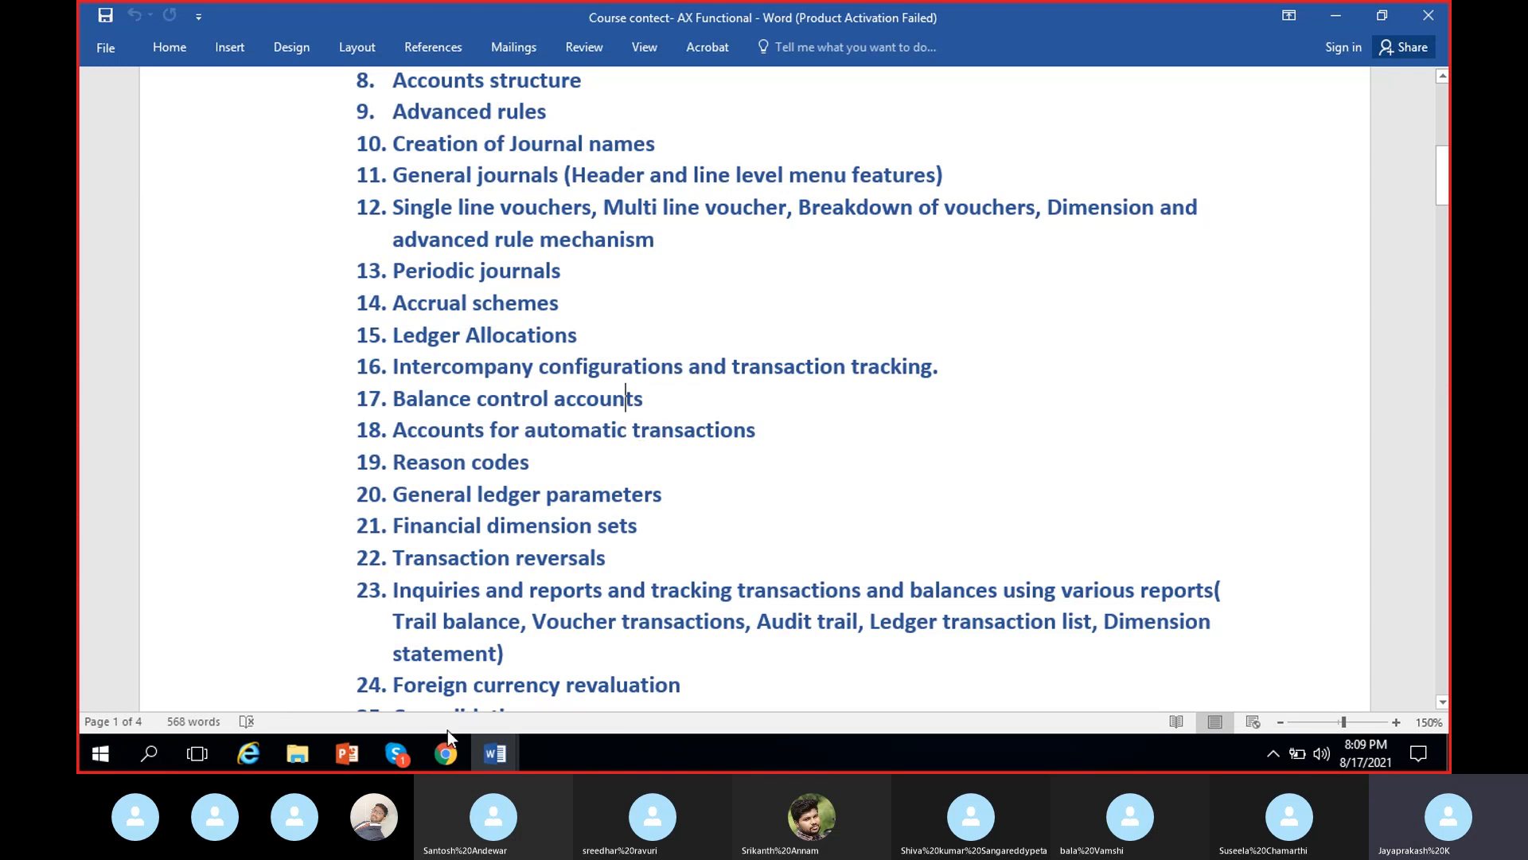
Step: Switch to Dynamics 365 Finance and Operations in Chrome and change the active company to MRF
{"action": "left_click", "coordinate": [465, 757]}
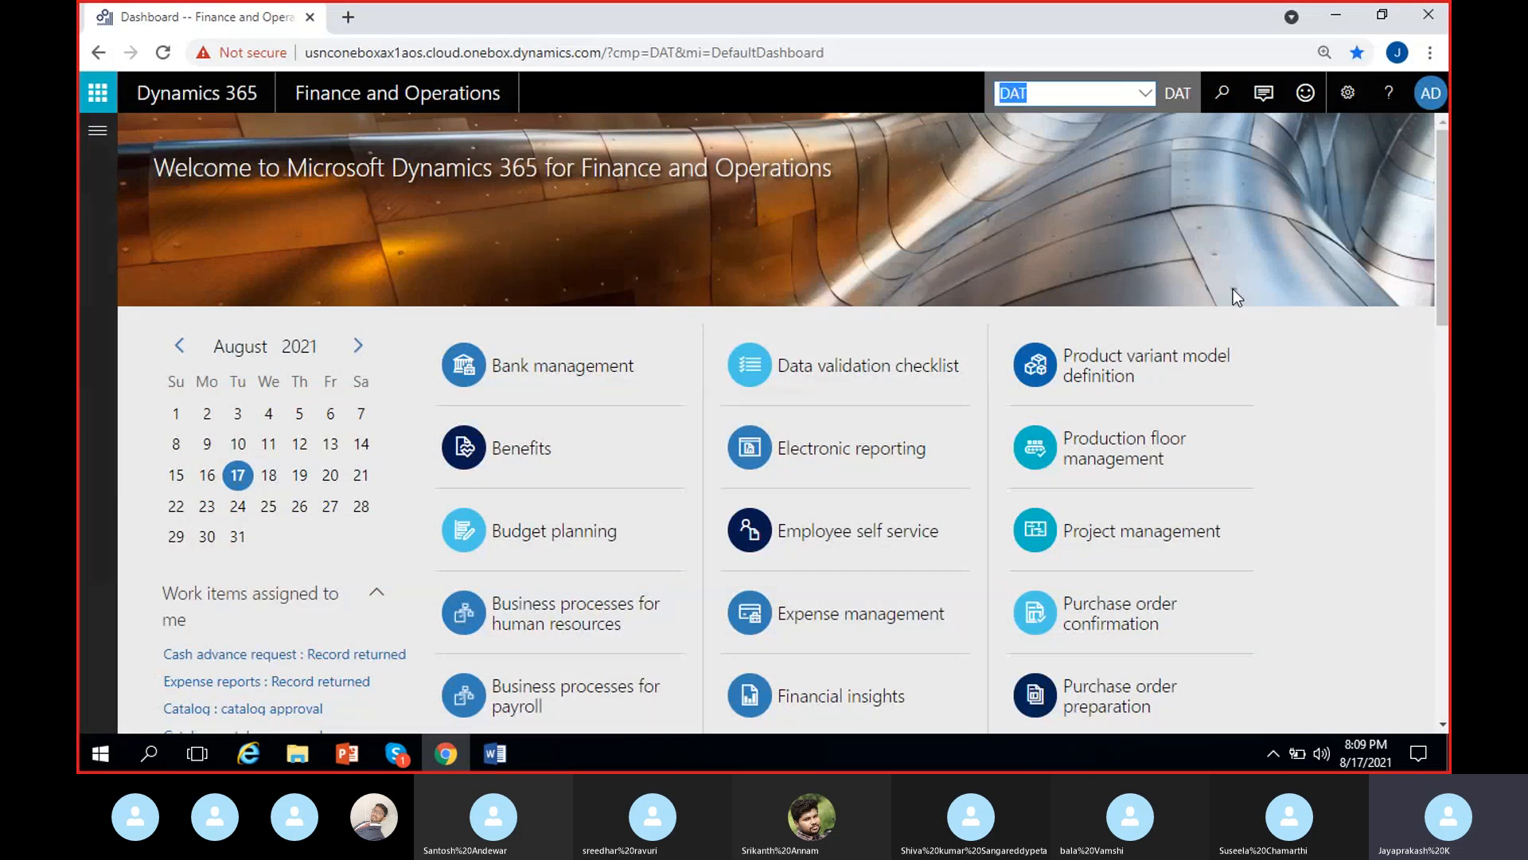
{"action": "type", "text": "MRF"}
{"action": "key", "text": "Return"}
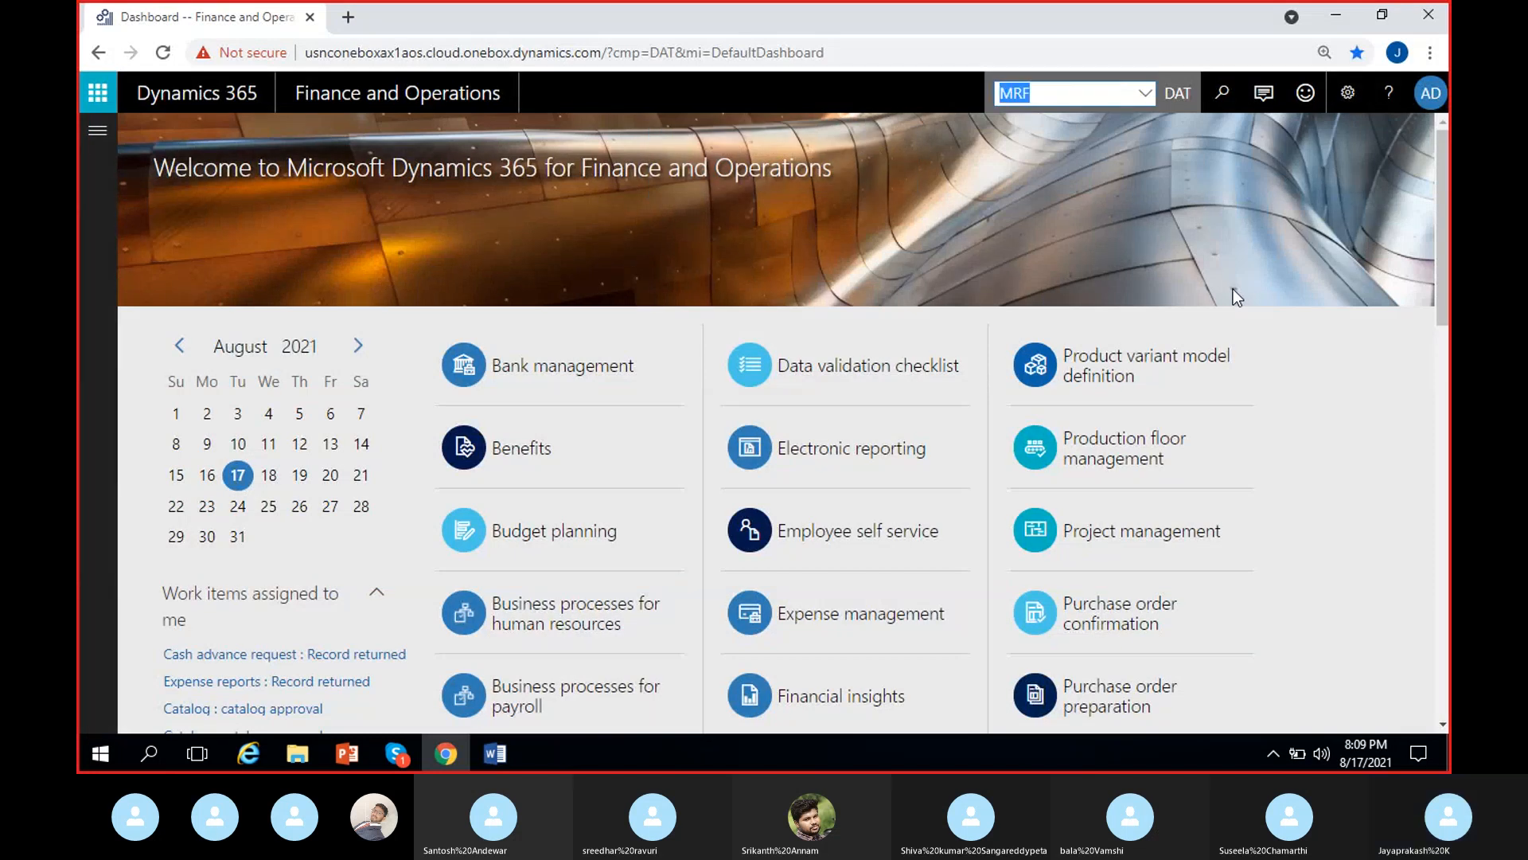
{"action": "left_click", "coordinate": [1051, 93]}
{"action": "key", "text": "Return"}
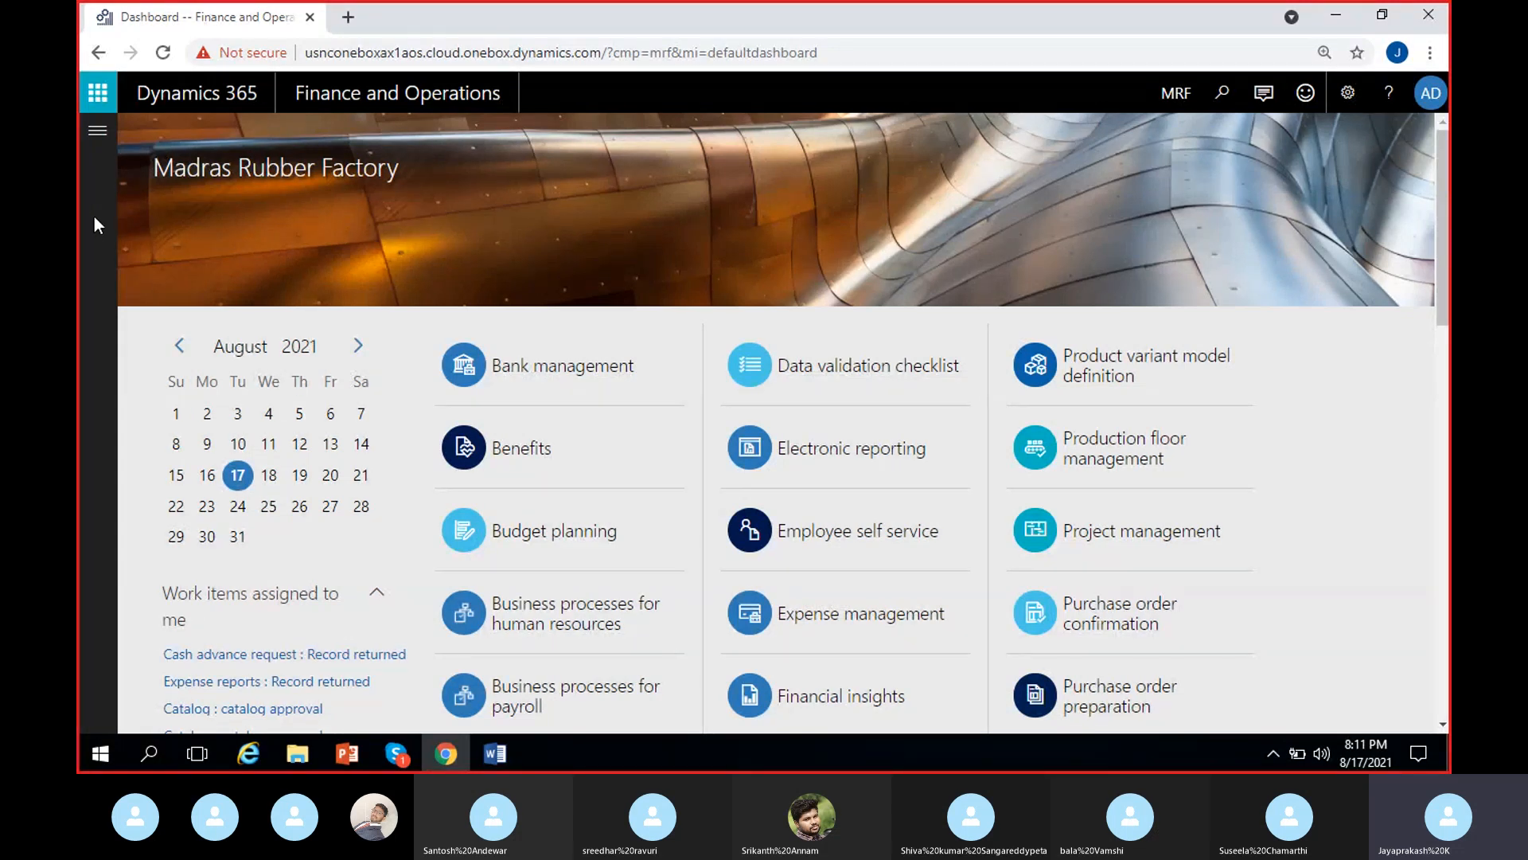
Step: Open the Balance control accounts page from the General ledger module's chart of accounts section
{"action": "left_click", "coordinate": [98, 130]}
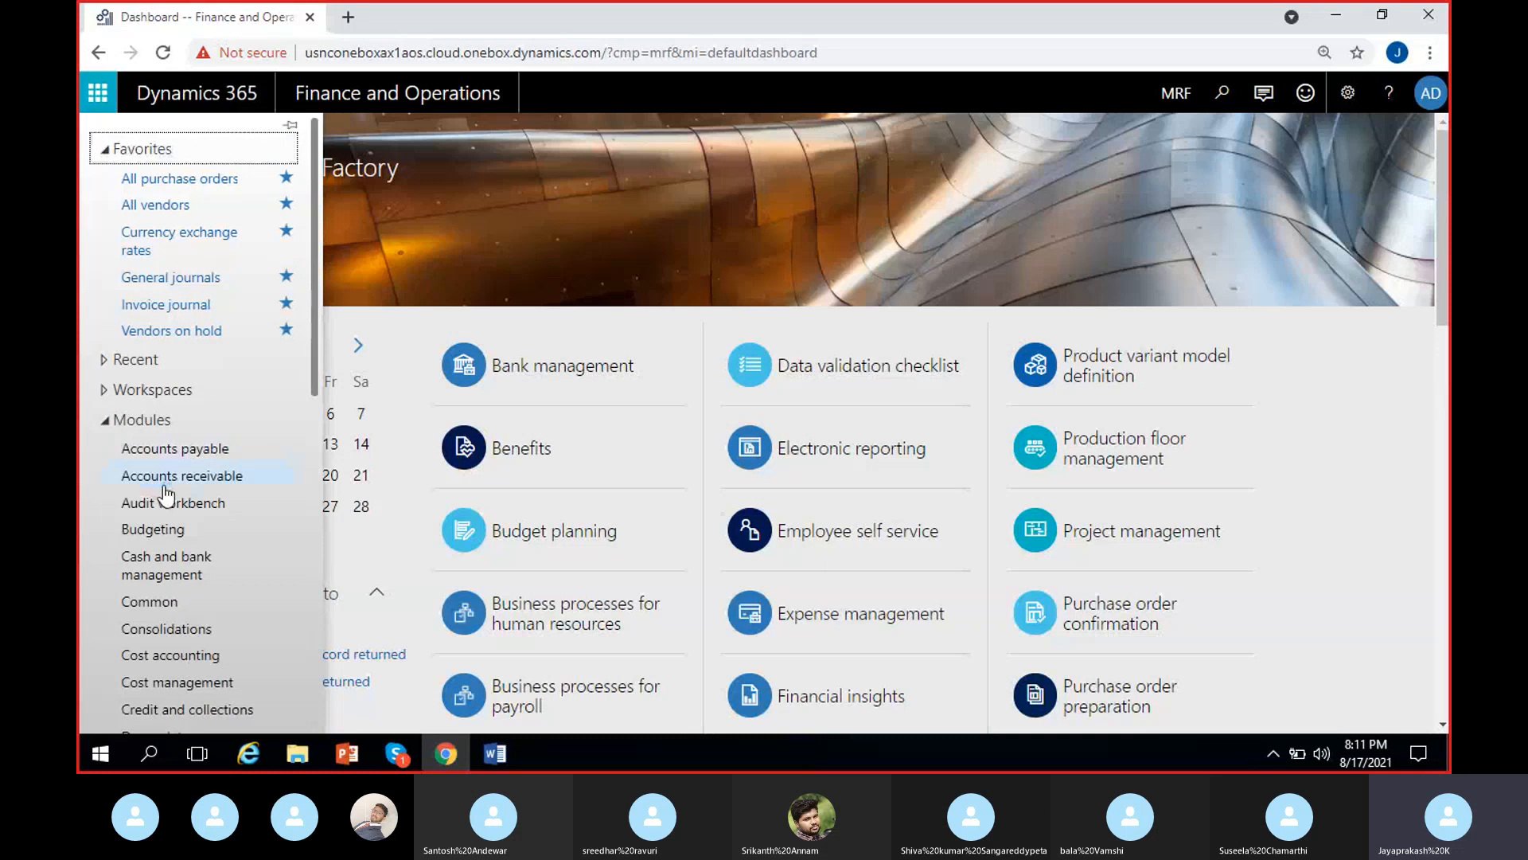
{"action": "scroll", "coordinate": [166, 498], "scroll_direction": "down", "scroll_amount": 1}
{"action": "scroll", "coordinate": [165, 497], "scroll_direction": "down", "scroll_amount": 2}
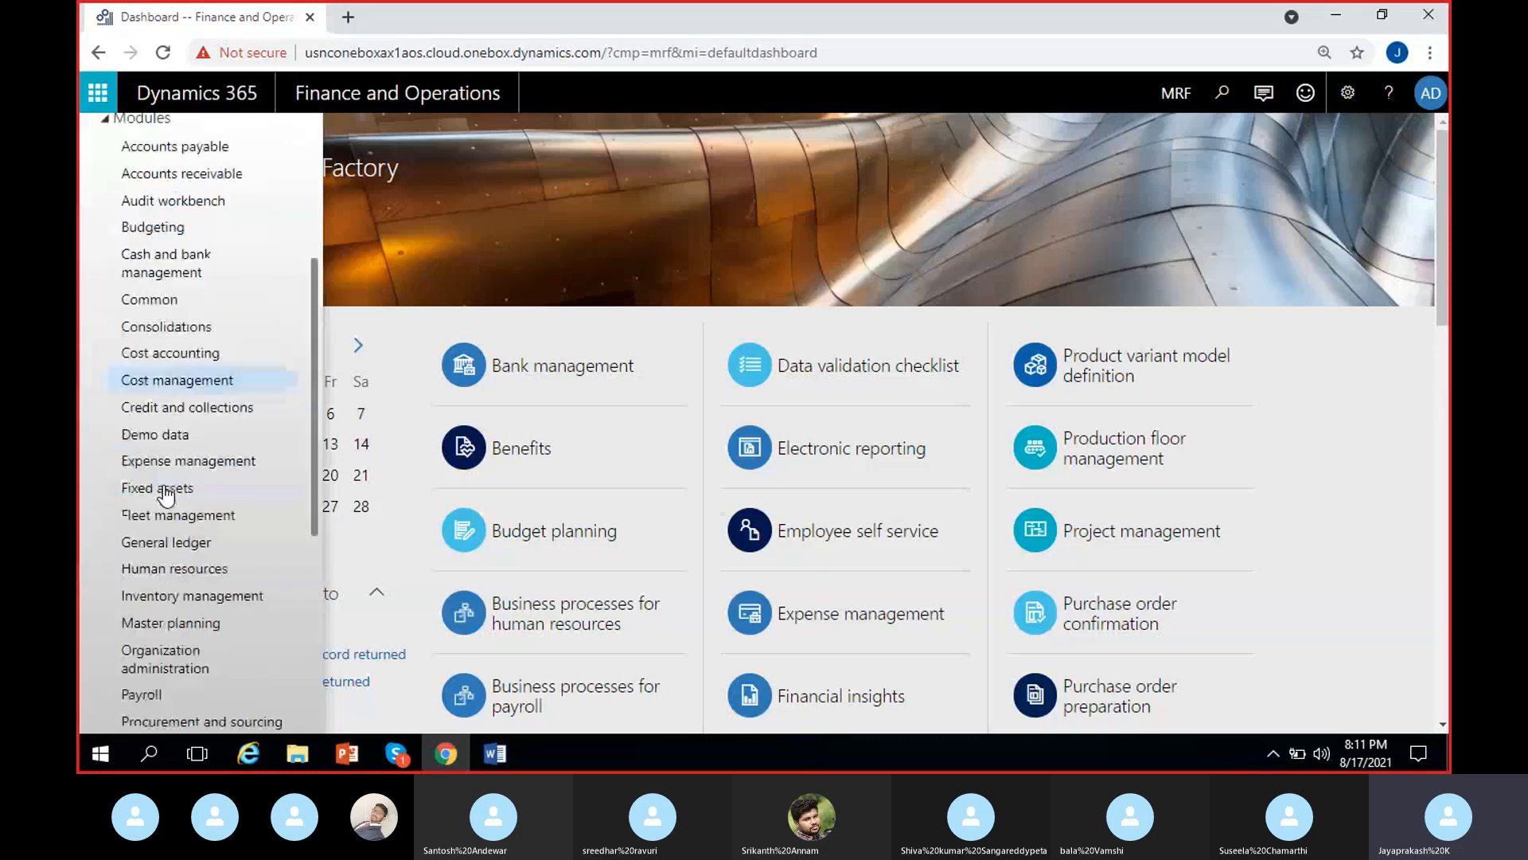
{"action": "left_click", "coordinate": [170, 544]}
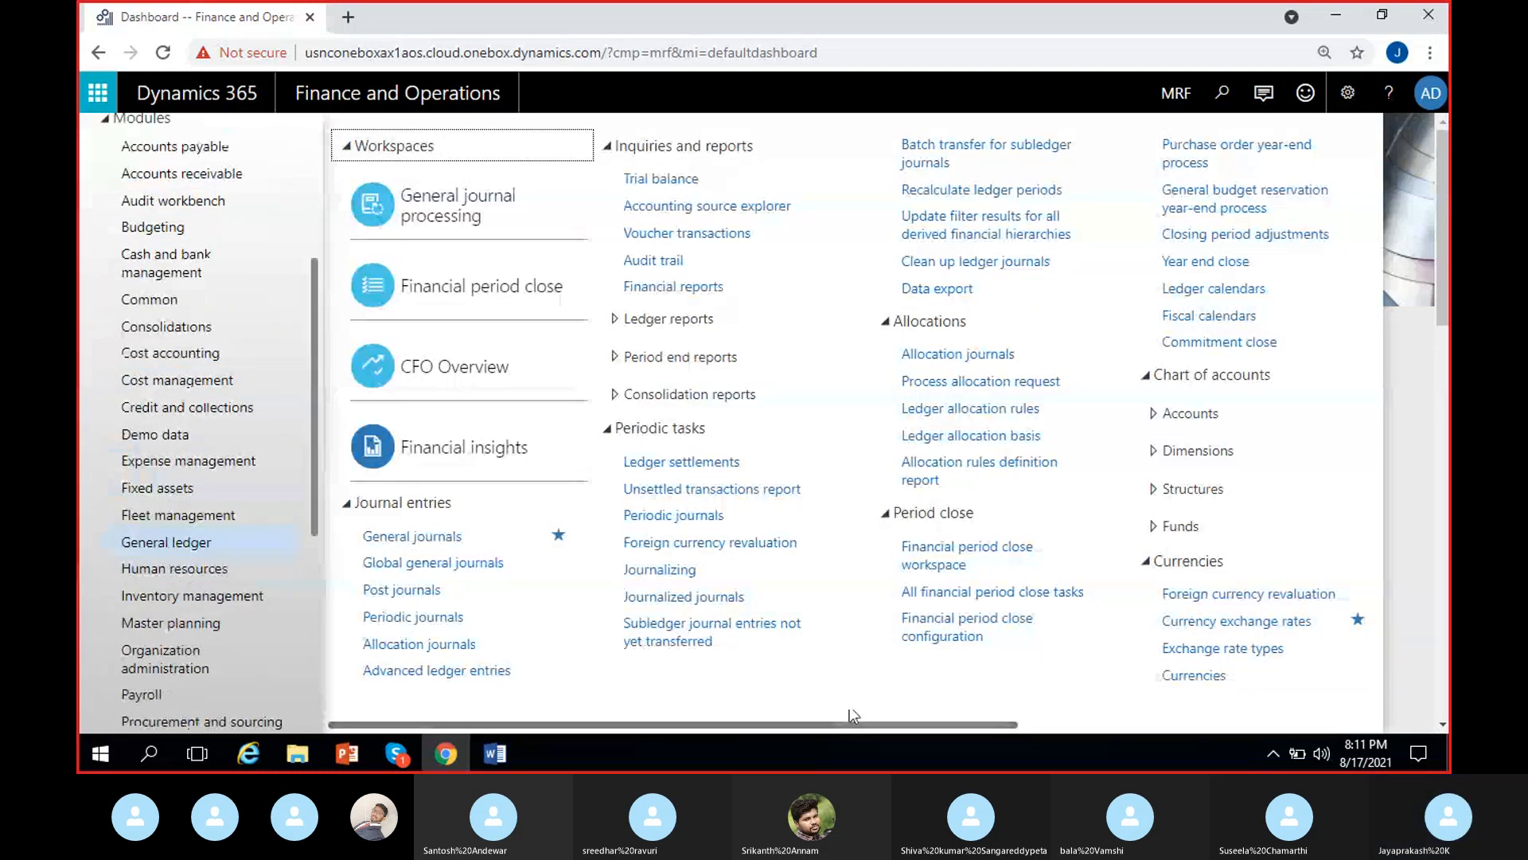
{"action": "left_click", "coordinate": [1187, 427]}
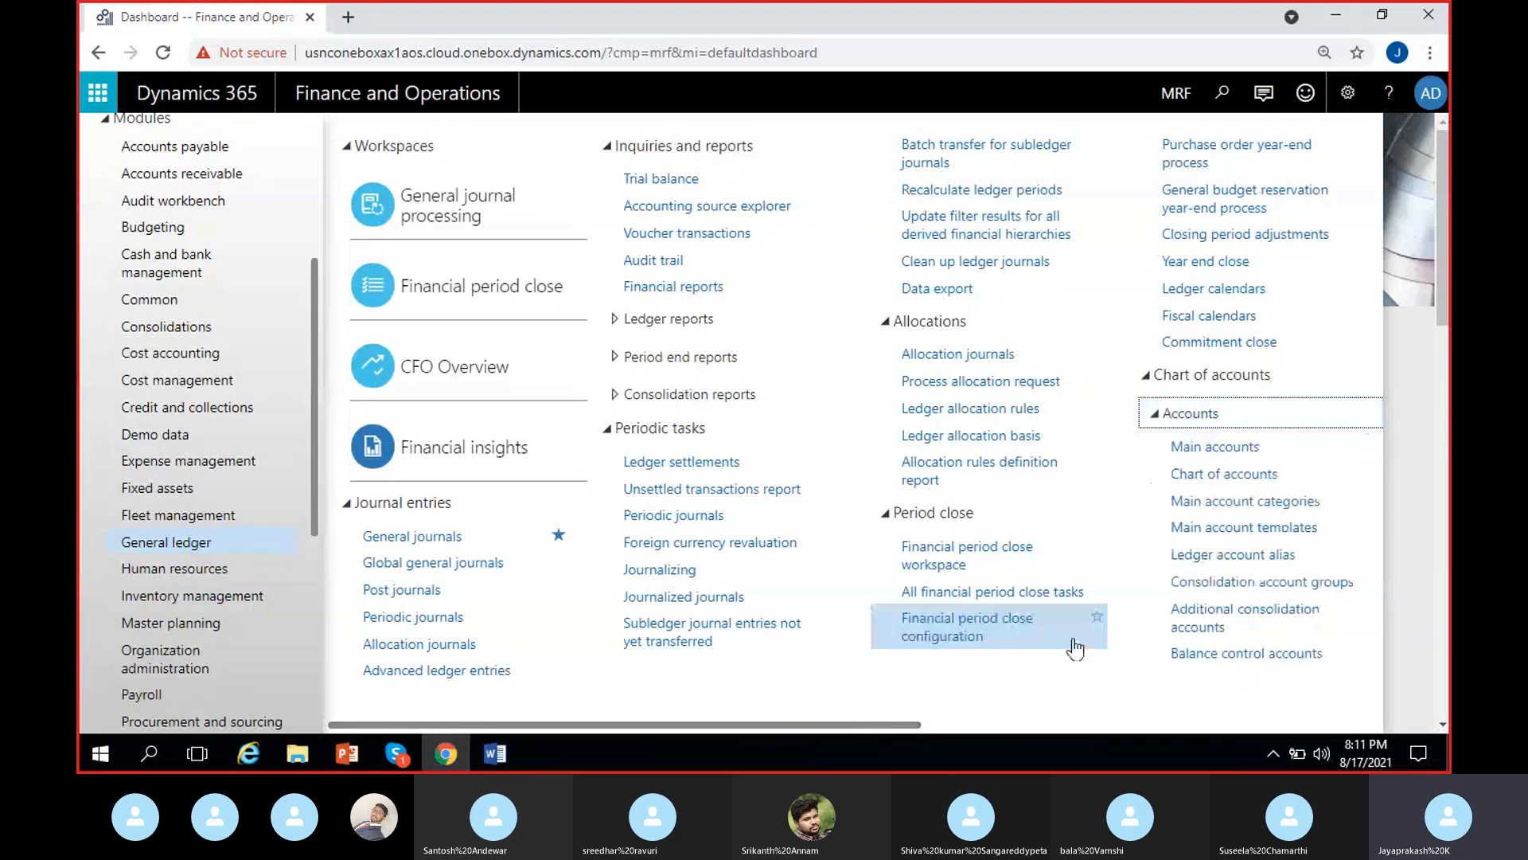
{"action": "left_click_drag", "start_coordinate": [896, 724], "coordinate": [1071, 725]}
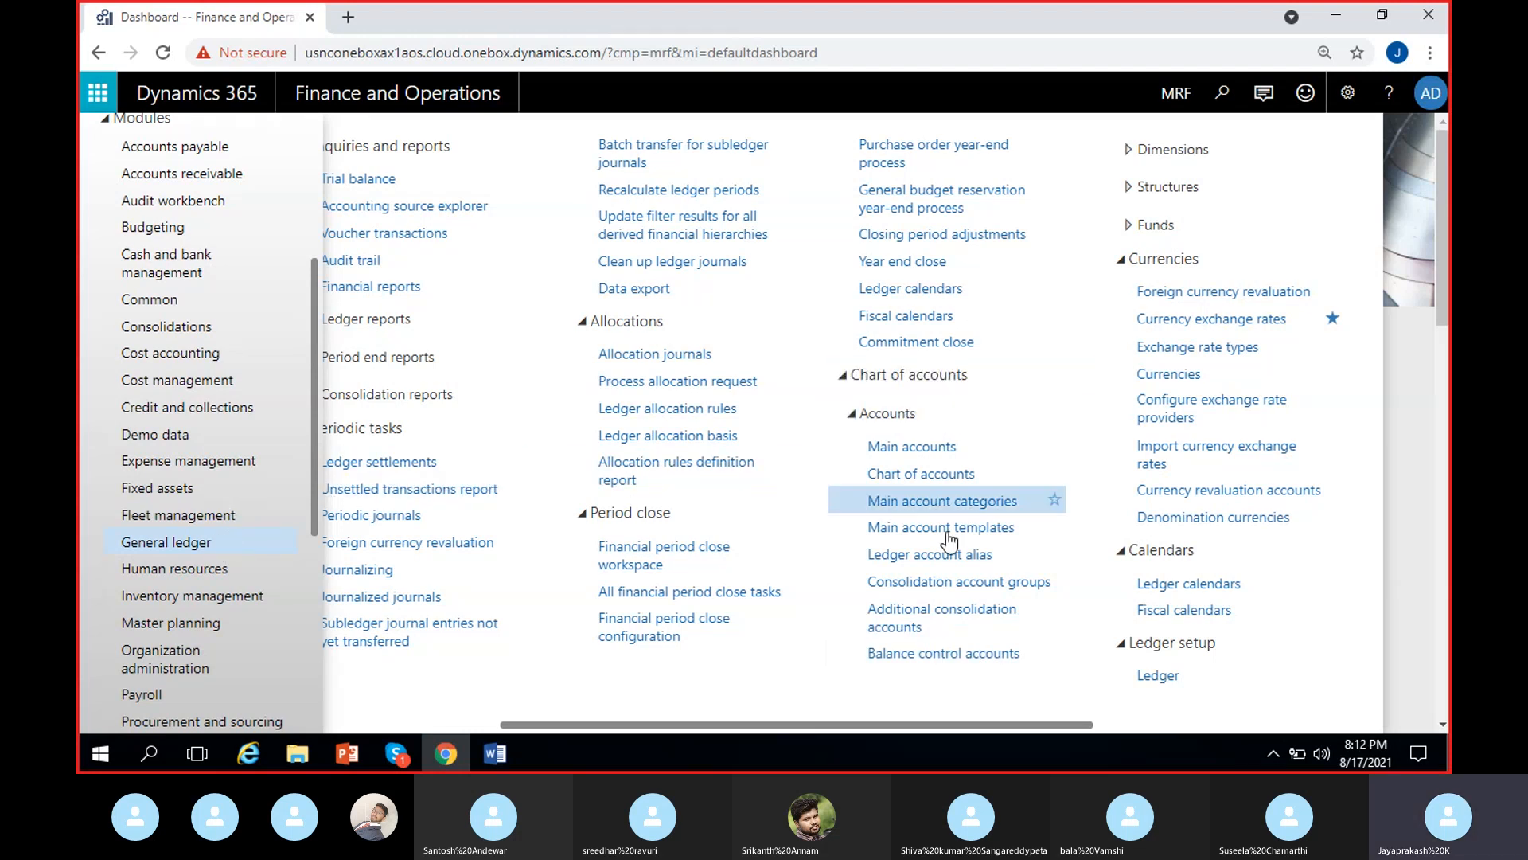
{"action": "left_click", "coordinate": [975, 660]}
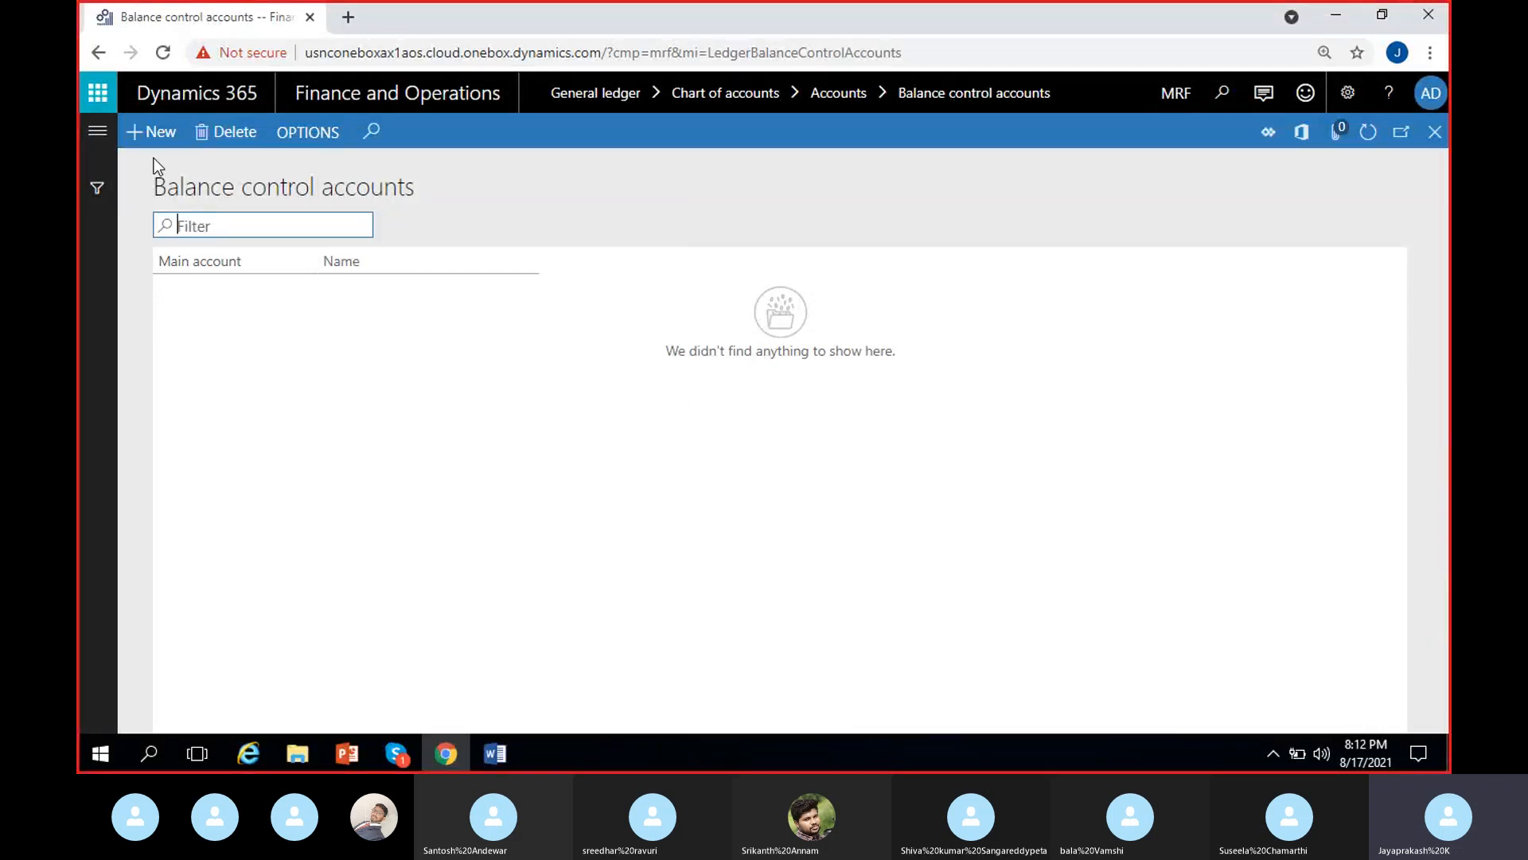
Step: Add main accounts 100000 (Cash) and 100002 (Petty cash) as balance control accounts
{"action": "left_click", "coordinate": [148, 132]}
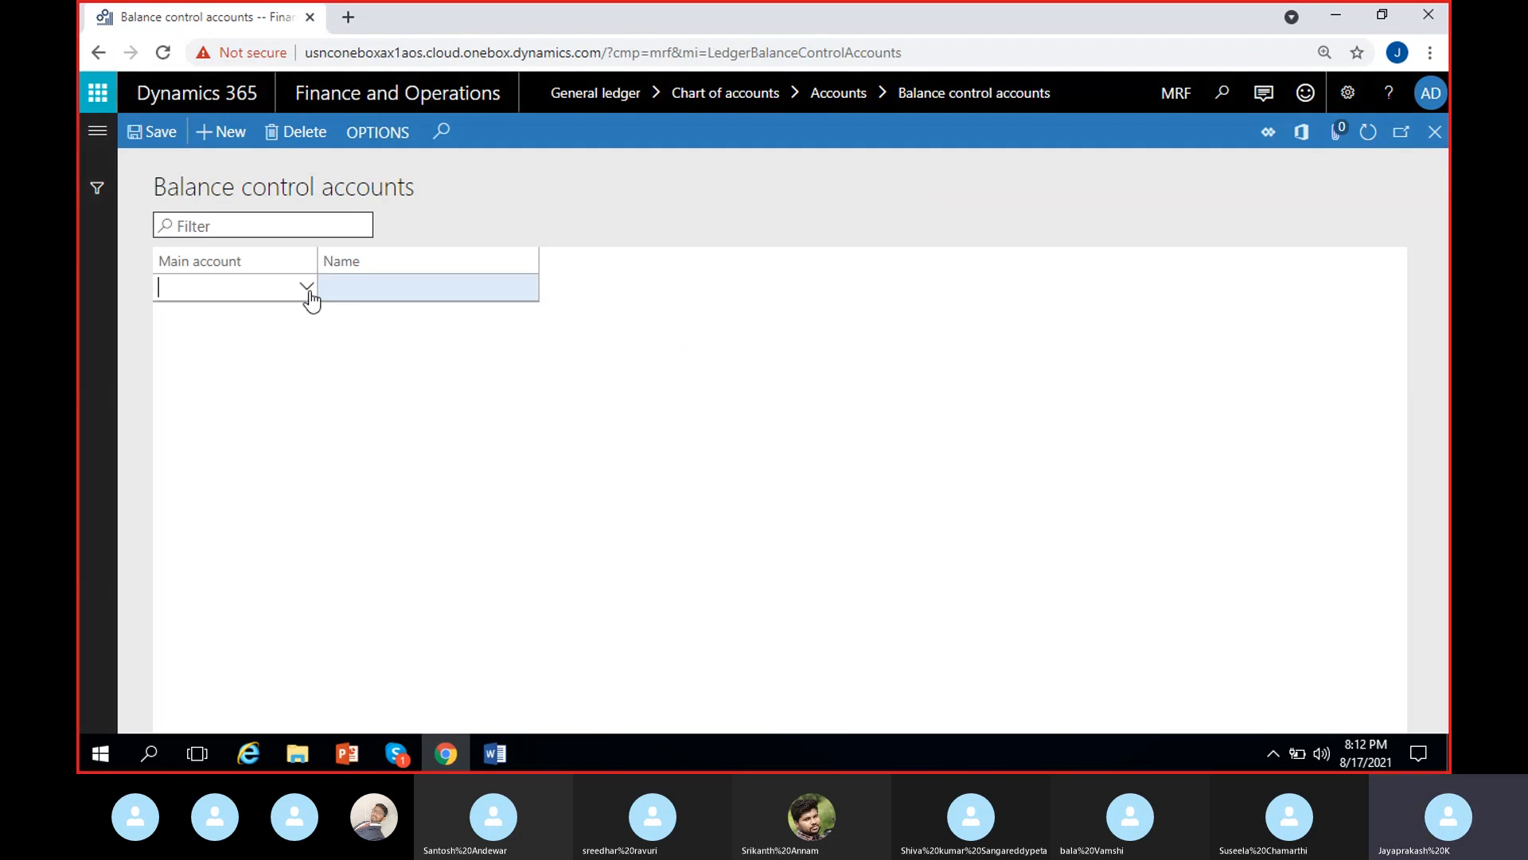
{"action": "left_click", "coordinate": [306, 287]}
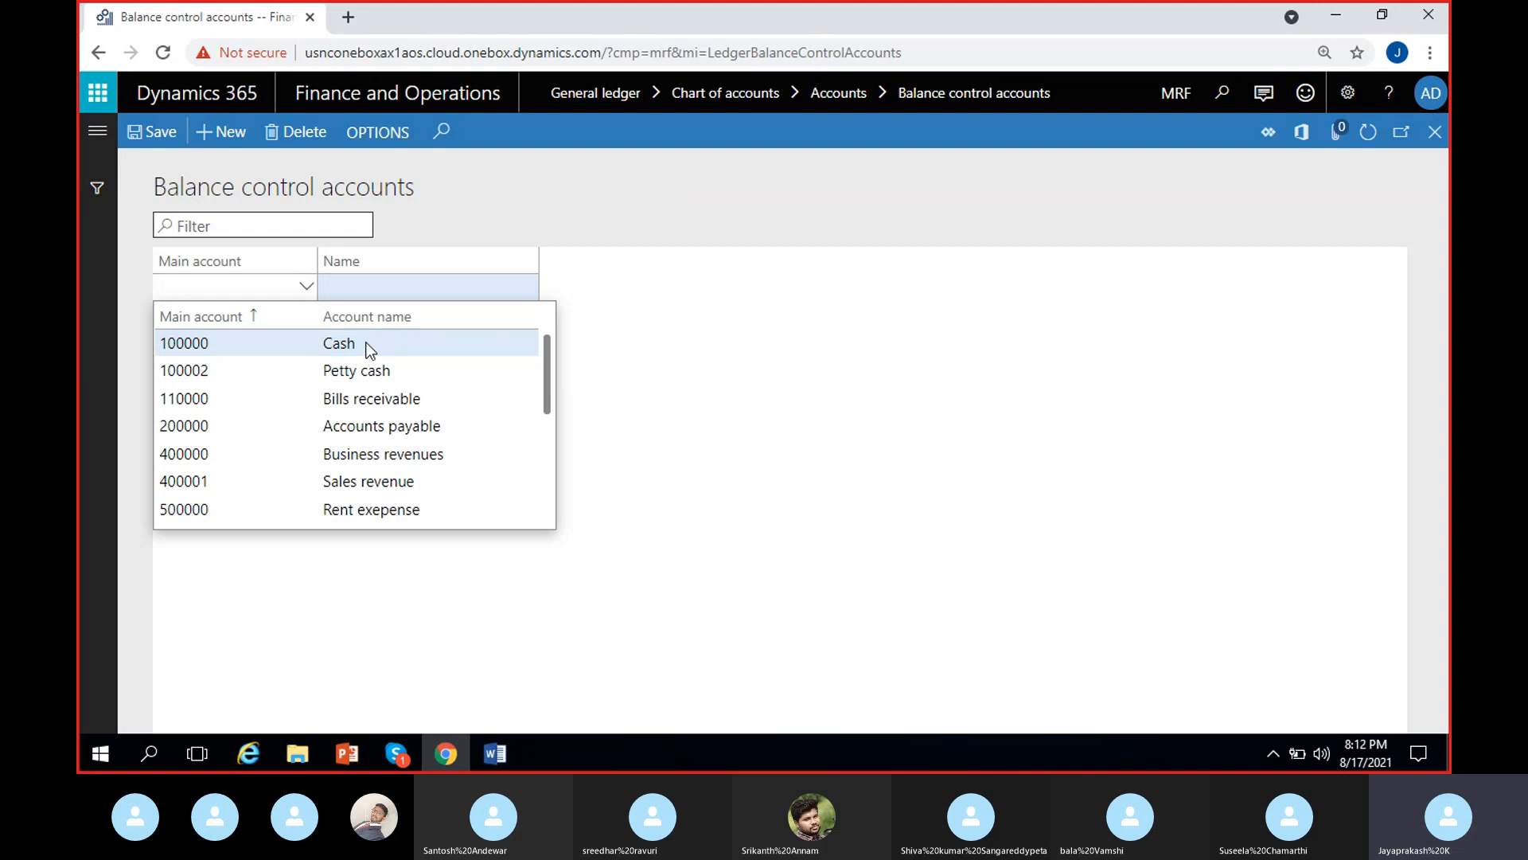
{"action": "left_click", "coordinate": [416, 343]}
{"action": "left_click", "coordinate": [223, 132]}
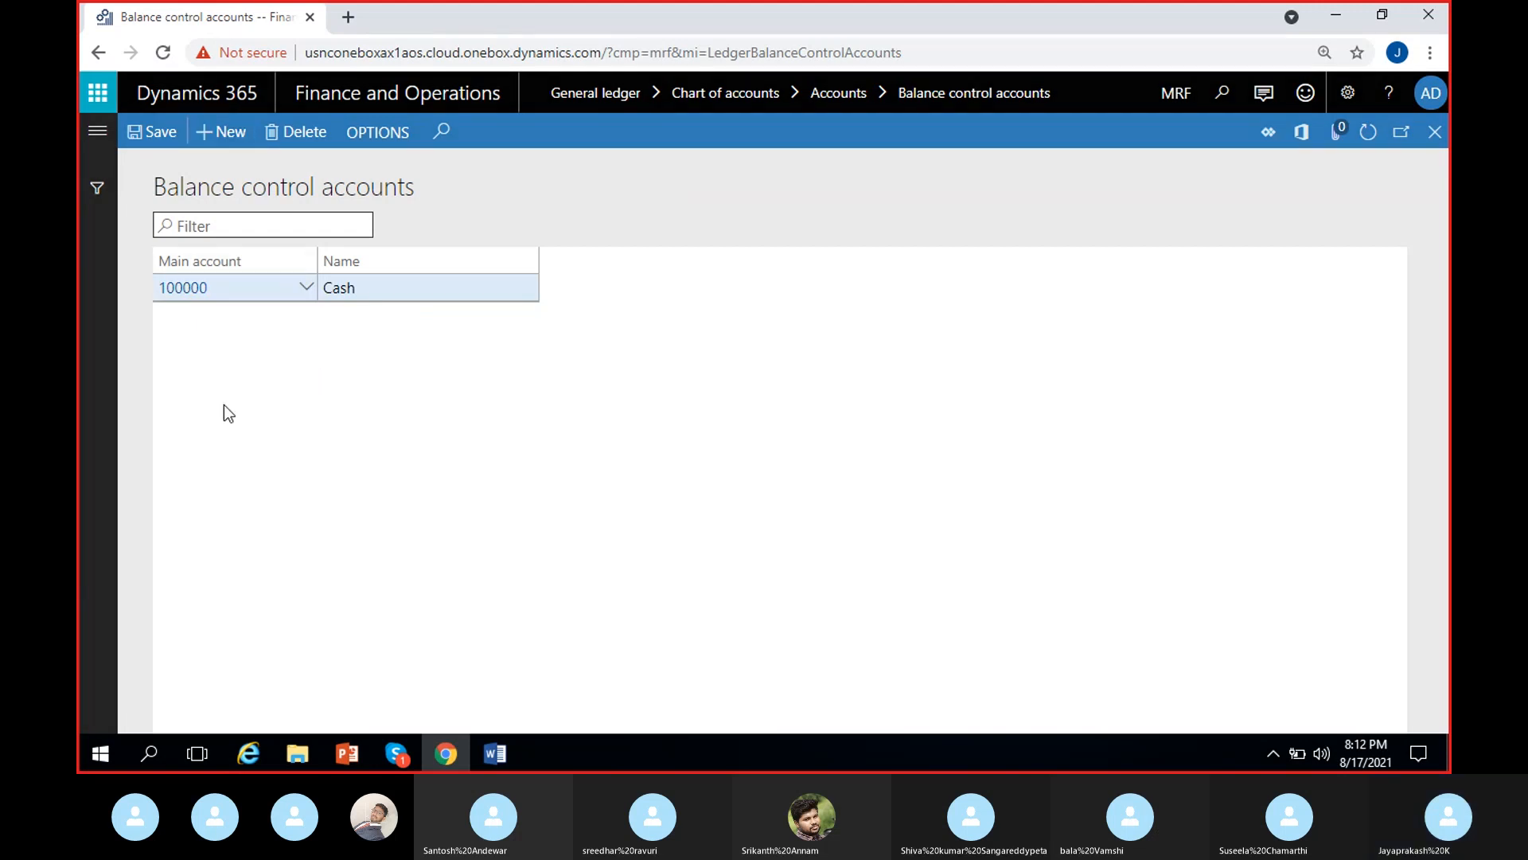
{"action": "left_click", "coordinate": [305, 286]}
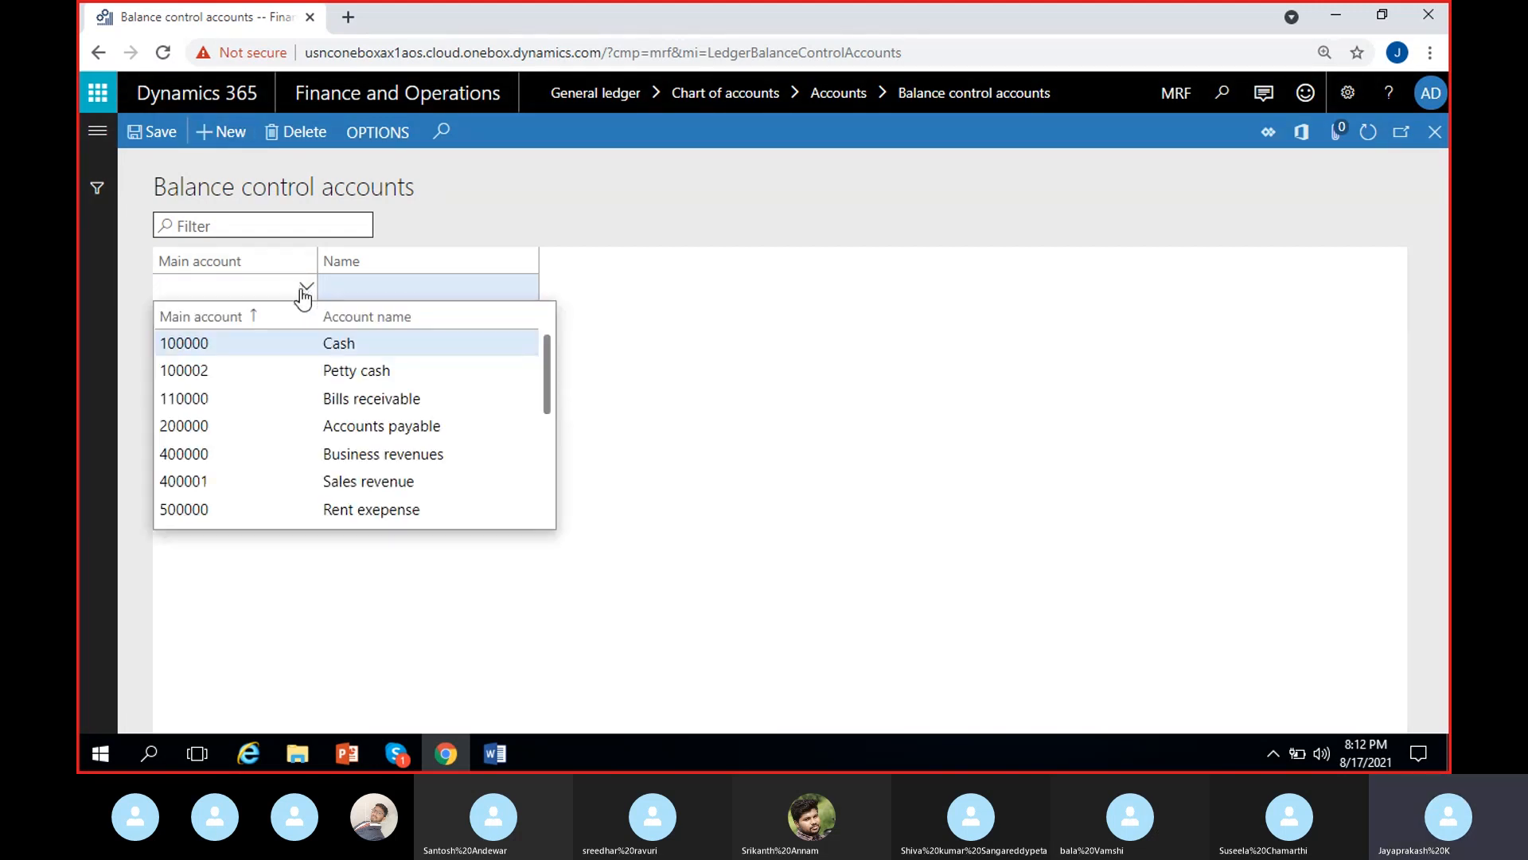
{"action": "left_click", "coordinate": [309, 368]}
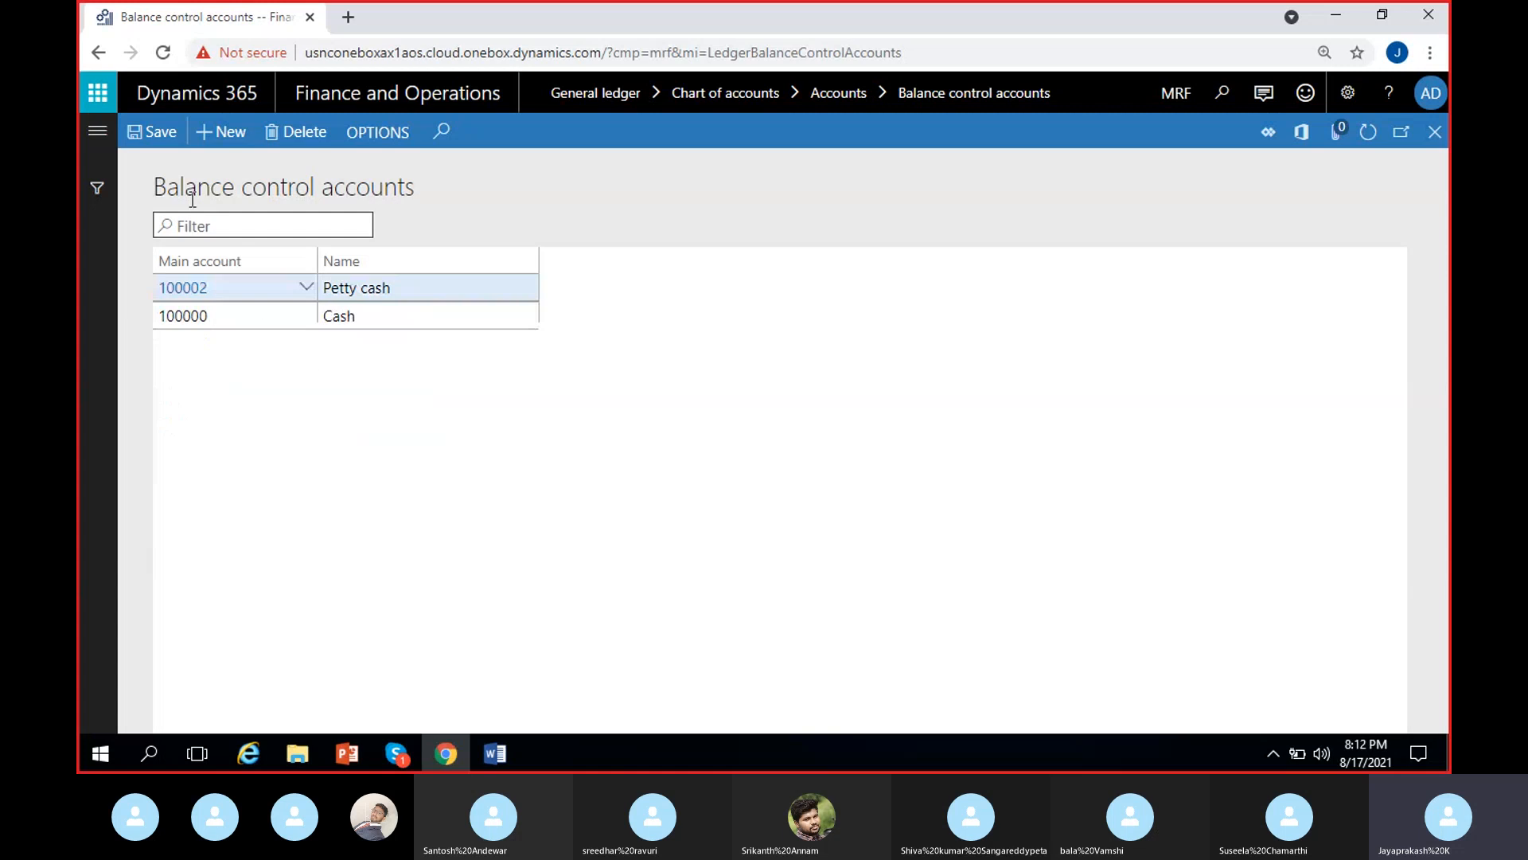
Step: Save the balance control accounts, dismiss the warning and close the page
{"action": "left_click", "coordinate": [153, 134]}
{"action": "left_click", "coordinate": [151, 131]}
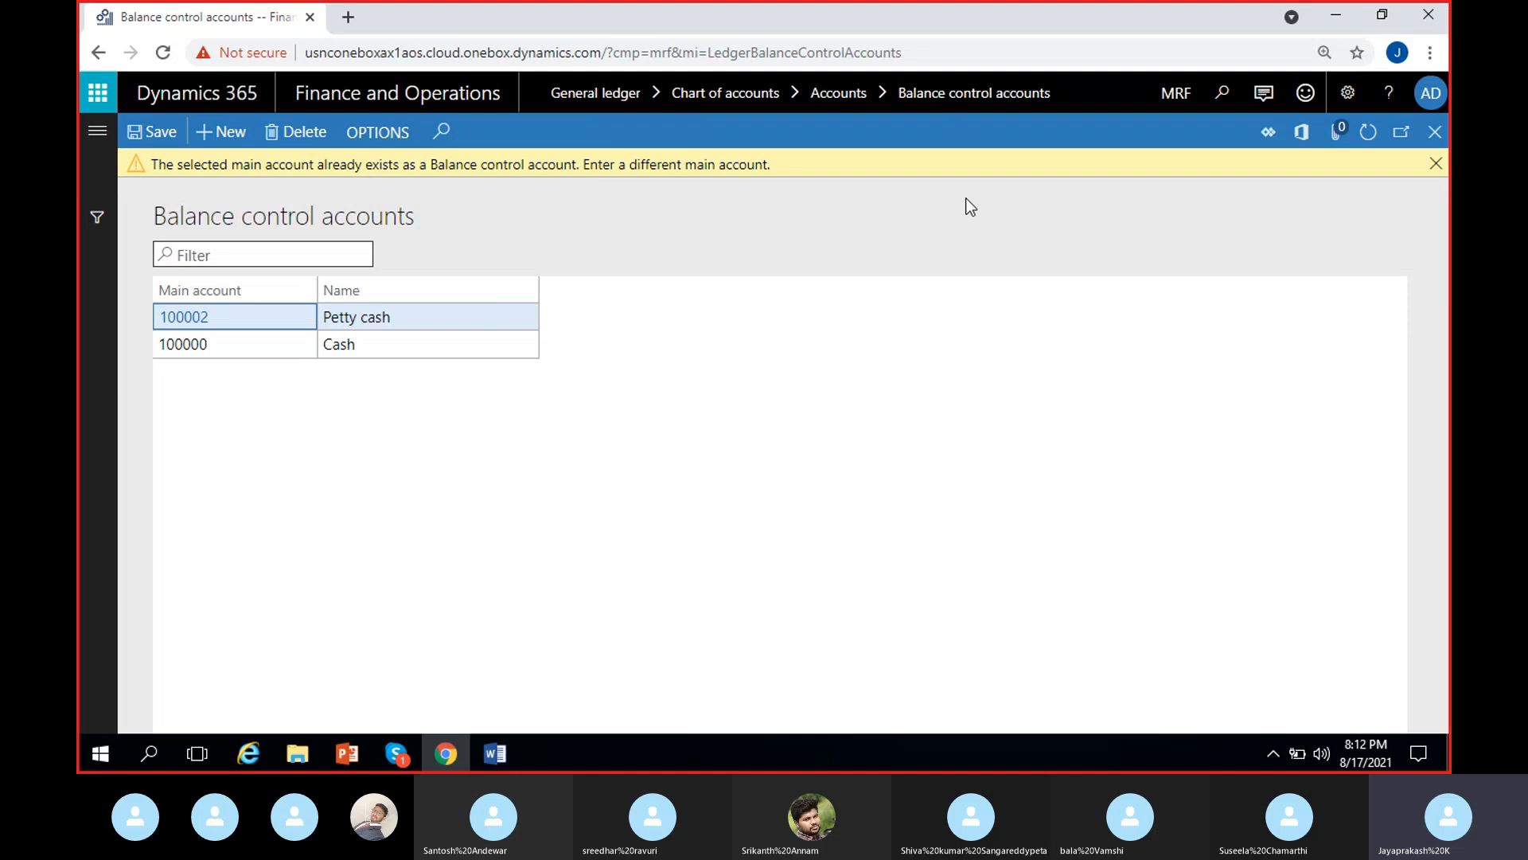
{"action": "left_click", "coordinate": [1436, 164]}
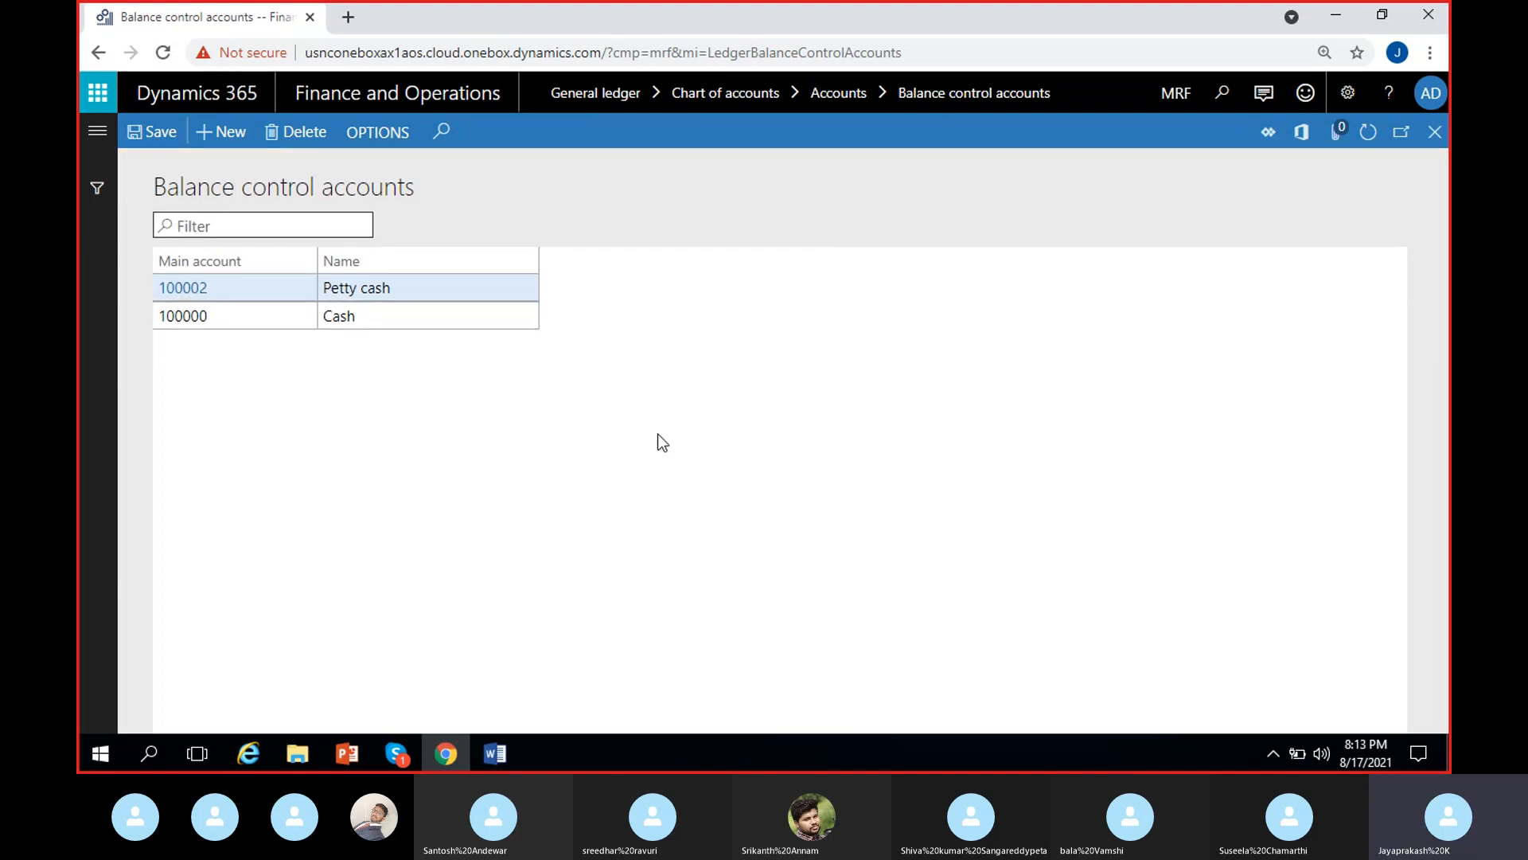
{"action": "left_click", "coordinate": [1435, 131]}
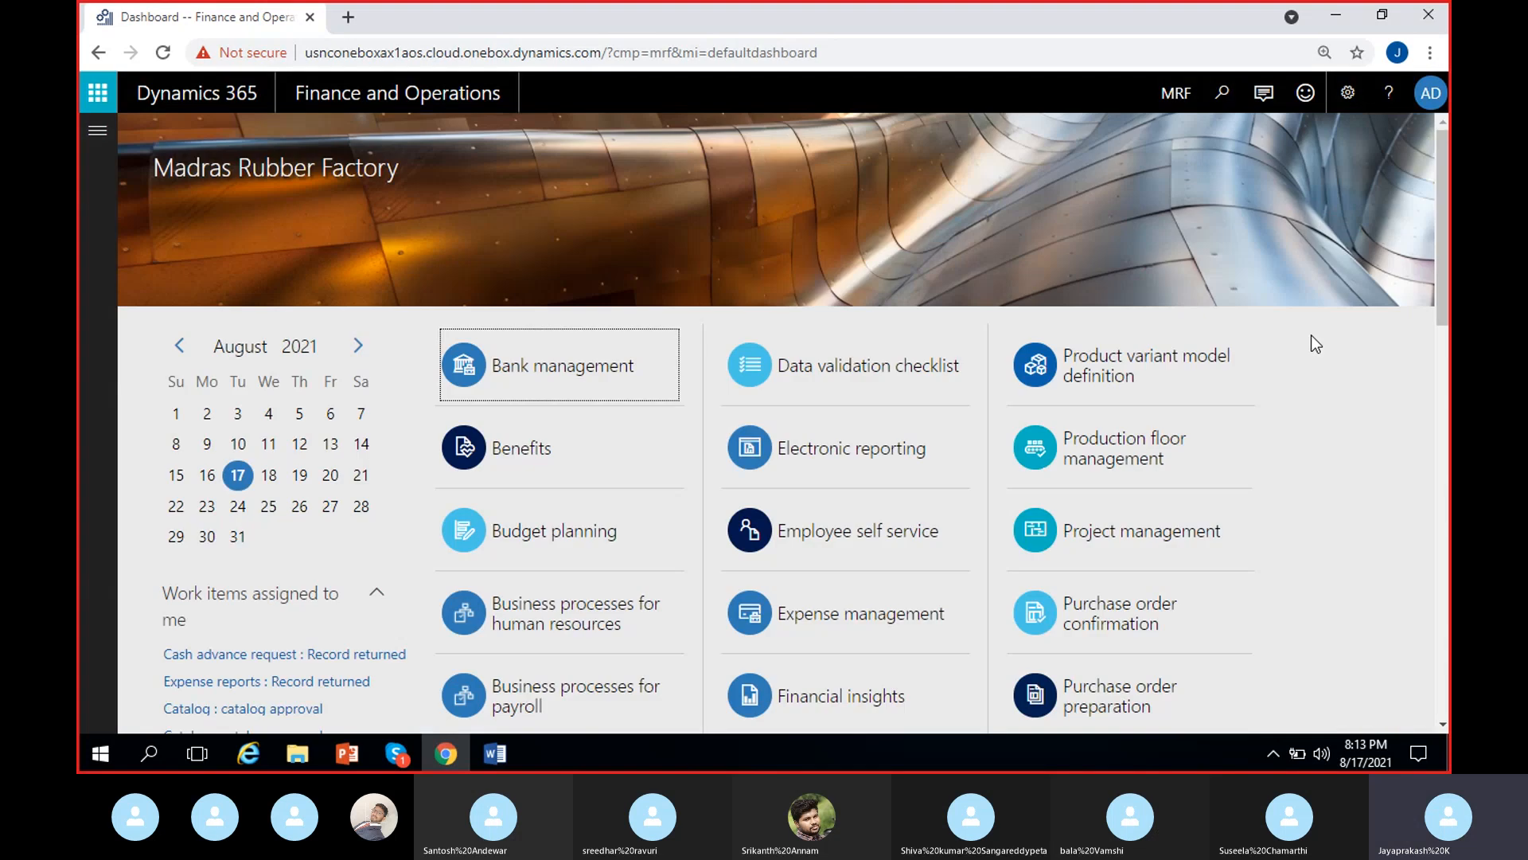
Step: Reopen the Balance control accounts page from the General ledger module to check the accounts listed there
{"action": "left_click", "coordinate": [91, 137]}
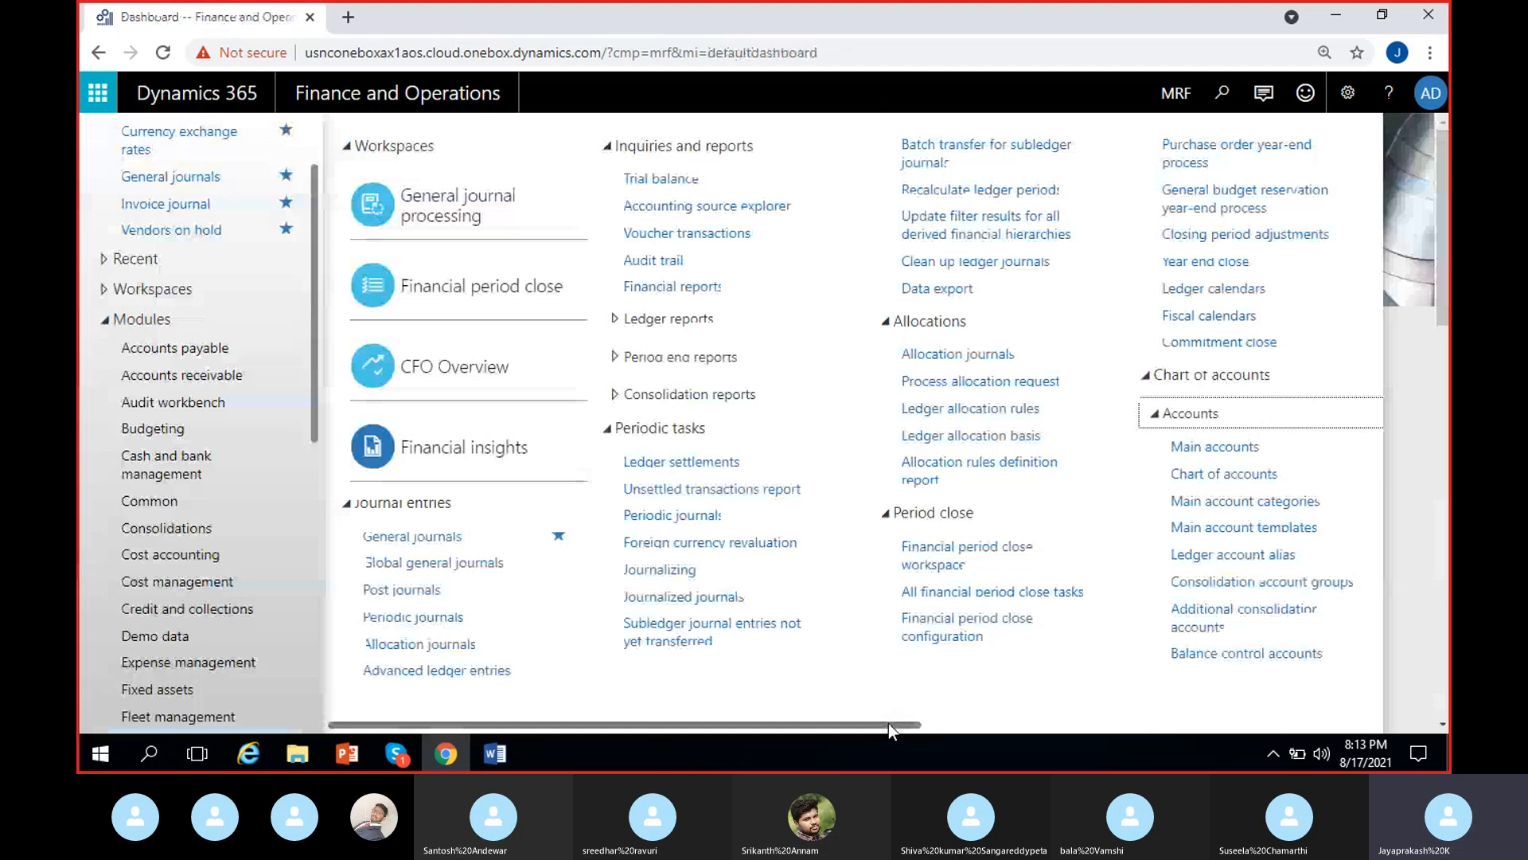
{"action": "left_click_drag", "start_coordinate": [888, 723], "coordinate": [1065, 724]}
{"action": "left_click", "coordinate": [926, 651]}
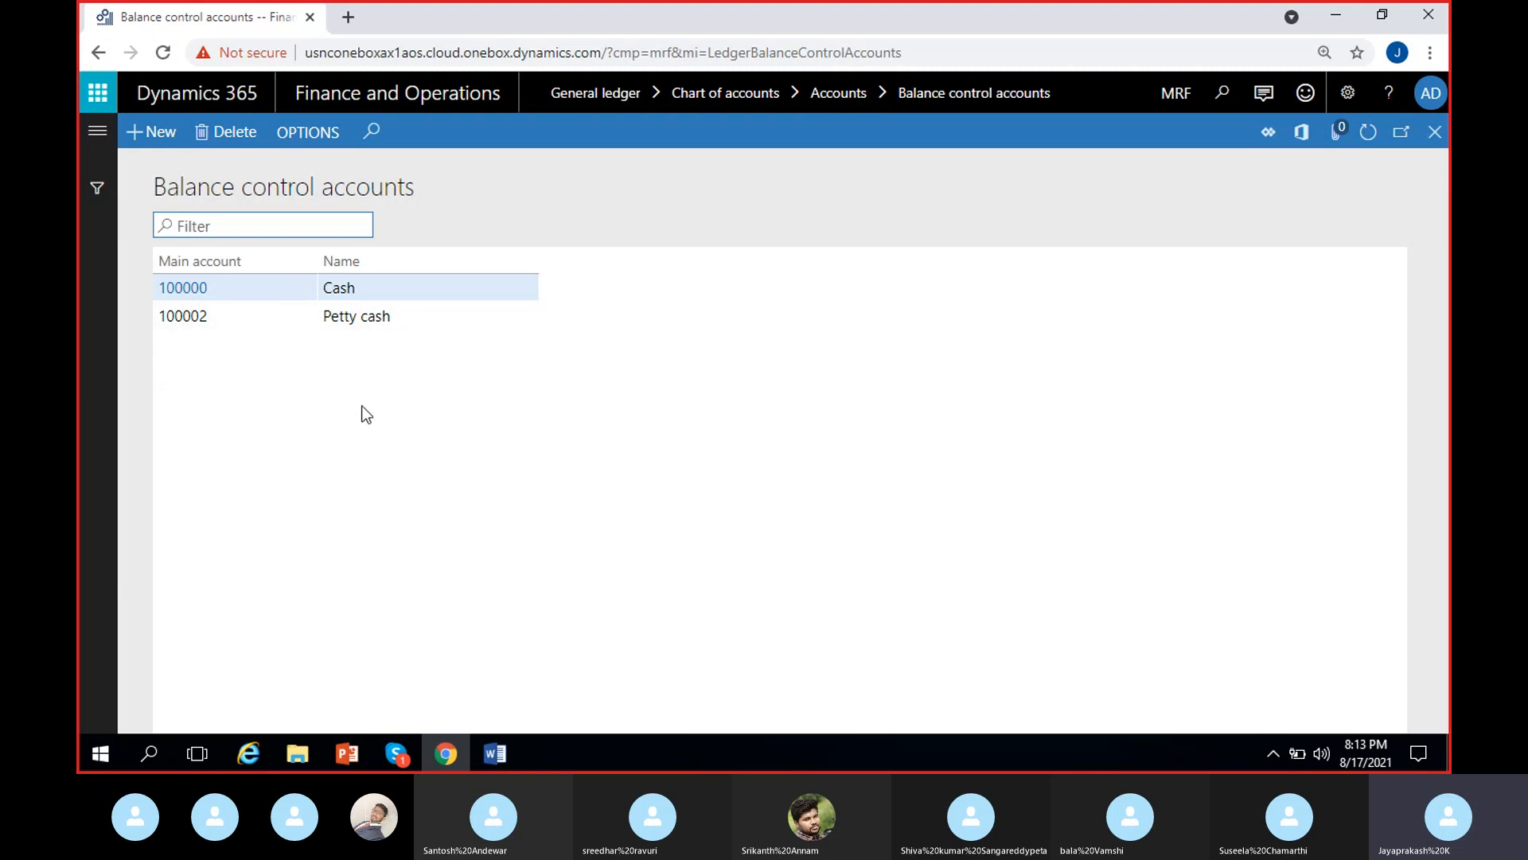
Step: Open the General journals page from the General ledger module's journal entries
{"action": "left_click", "coordinate": [98, 132]}
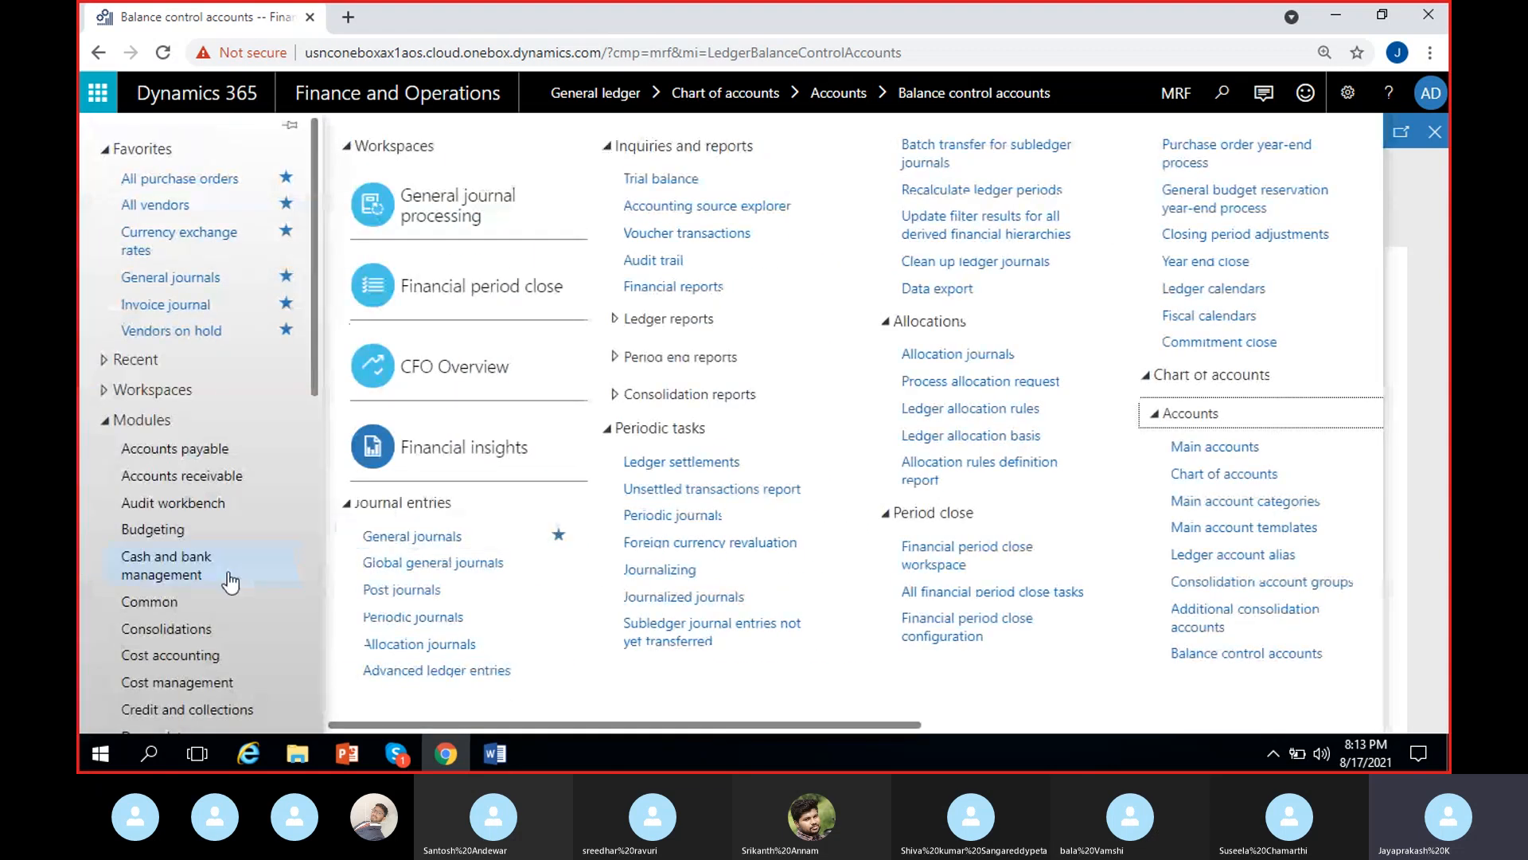
{"action": "scroll", "coordinate": [151, 579], "scroll_direction": "down", "scroll_amount": 5}
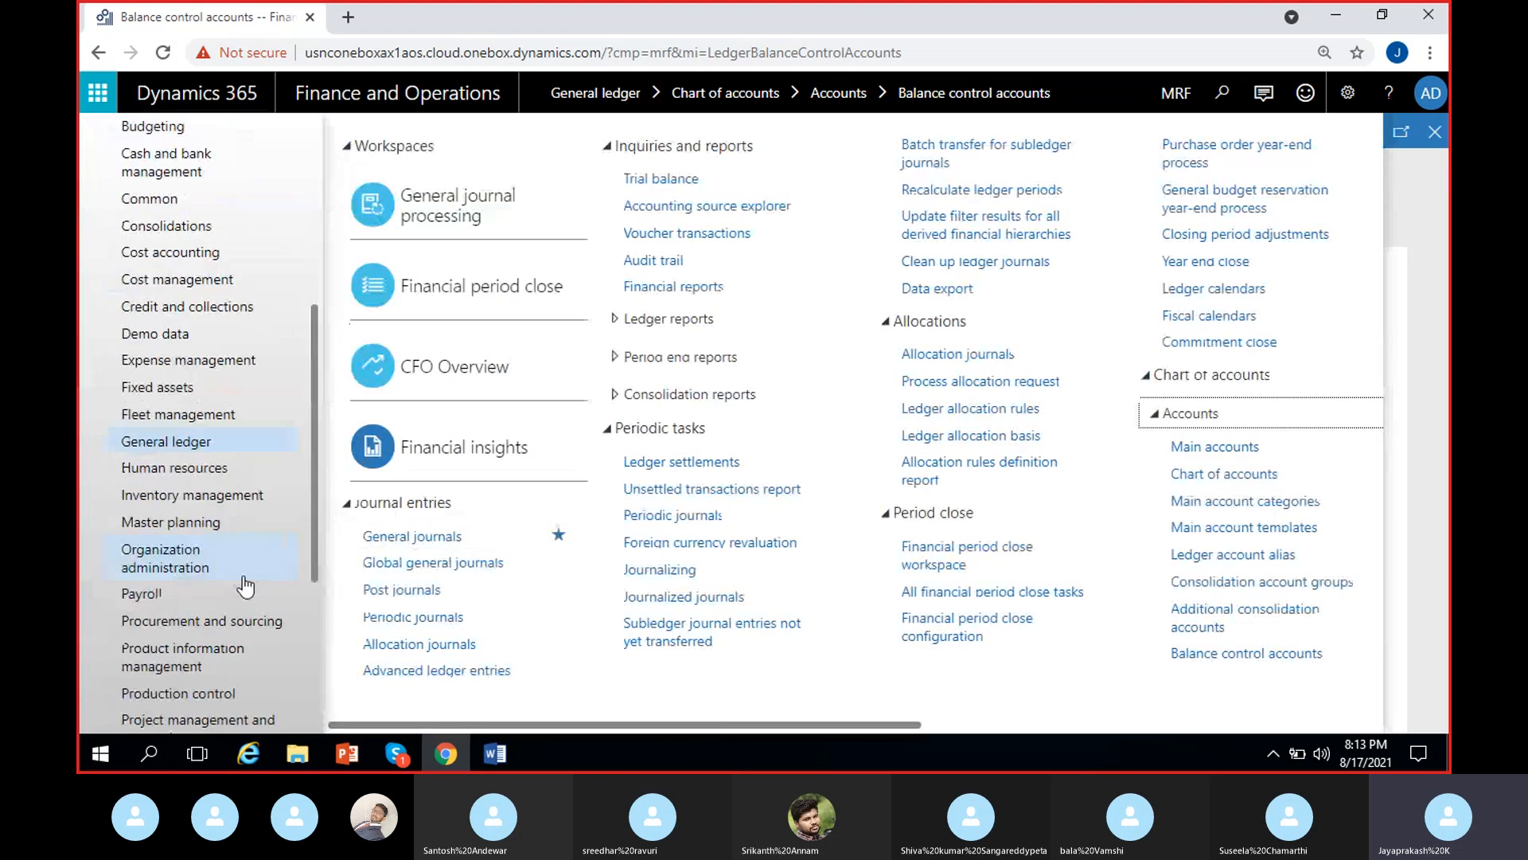
{"action": "left_click", "coordinate": [433, 542]}
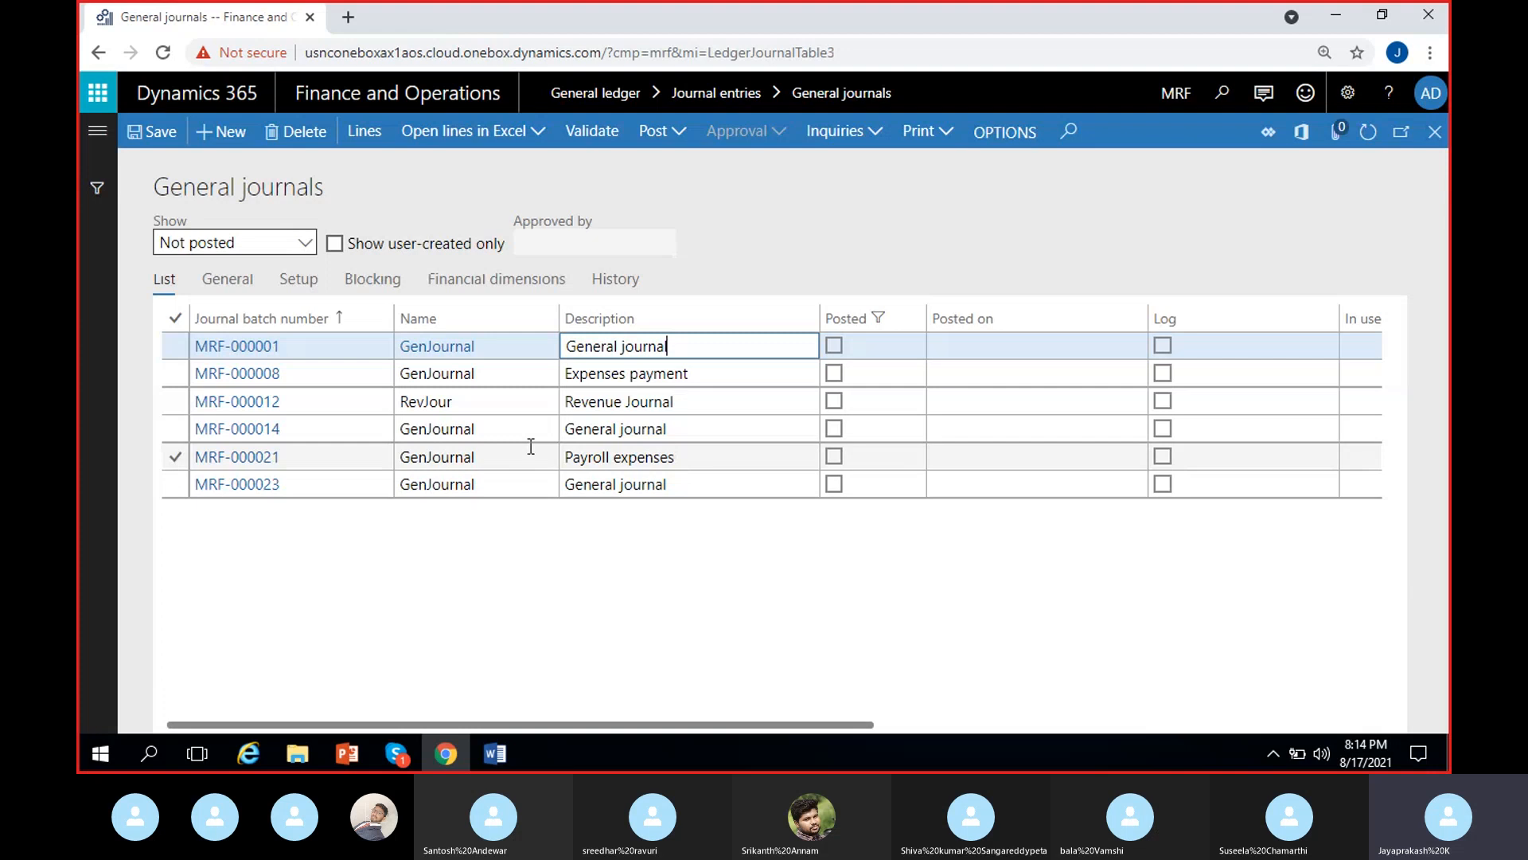
Step: Create a new general journal with the name GenJournal and open its lines
{"action": "left_click", "coordinate": [223, 135]}
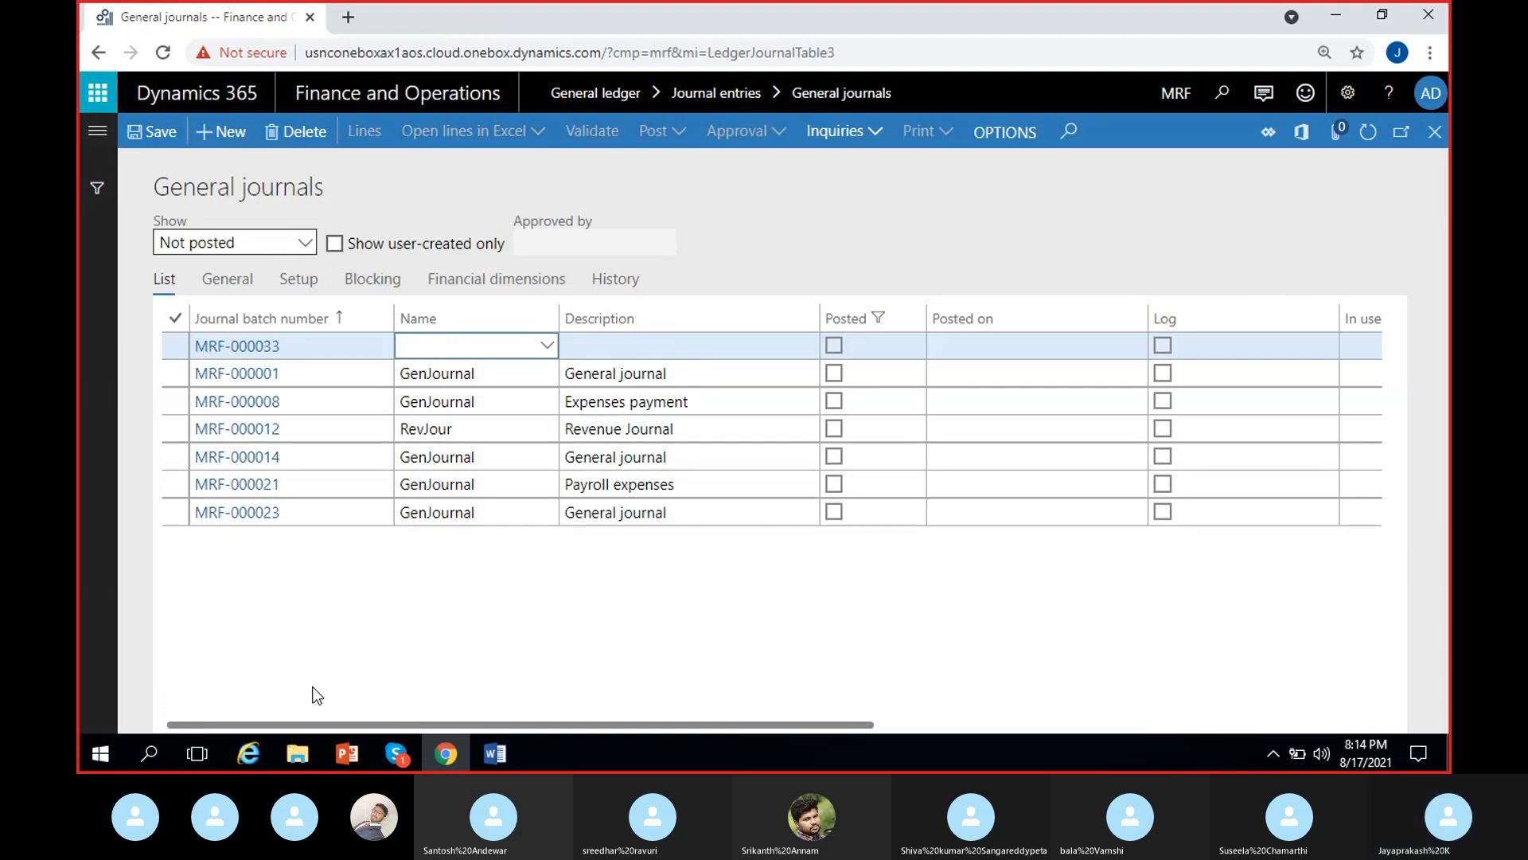
{"action": "left_click", "coordinate": [547, 349]}
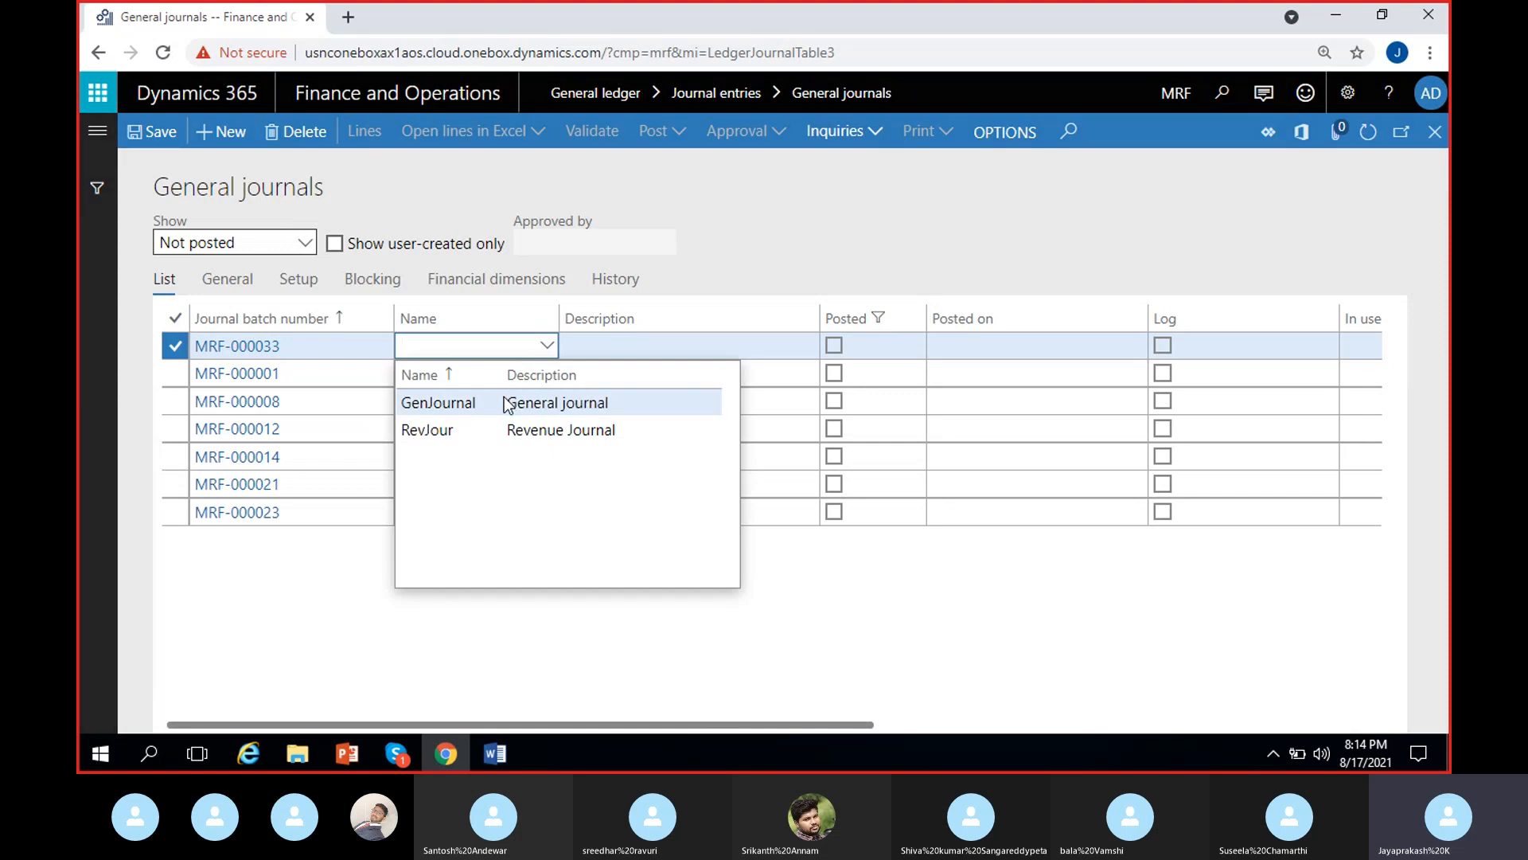
{"action": "left_click", "coordinate": [585, 405]}
{"action": "left_click", "coordinate": [372, 140]}
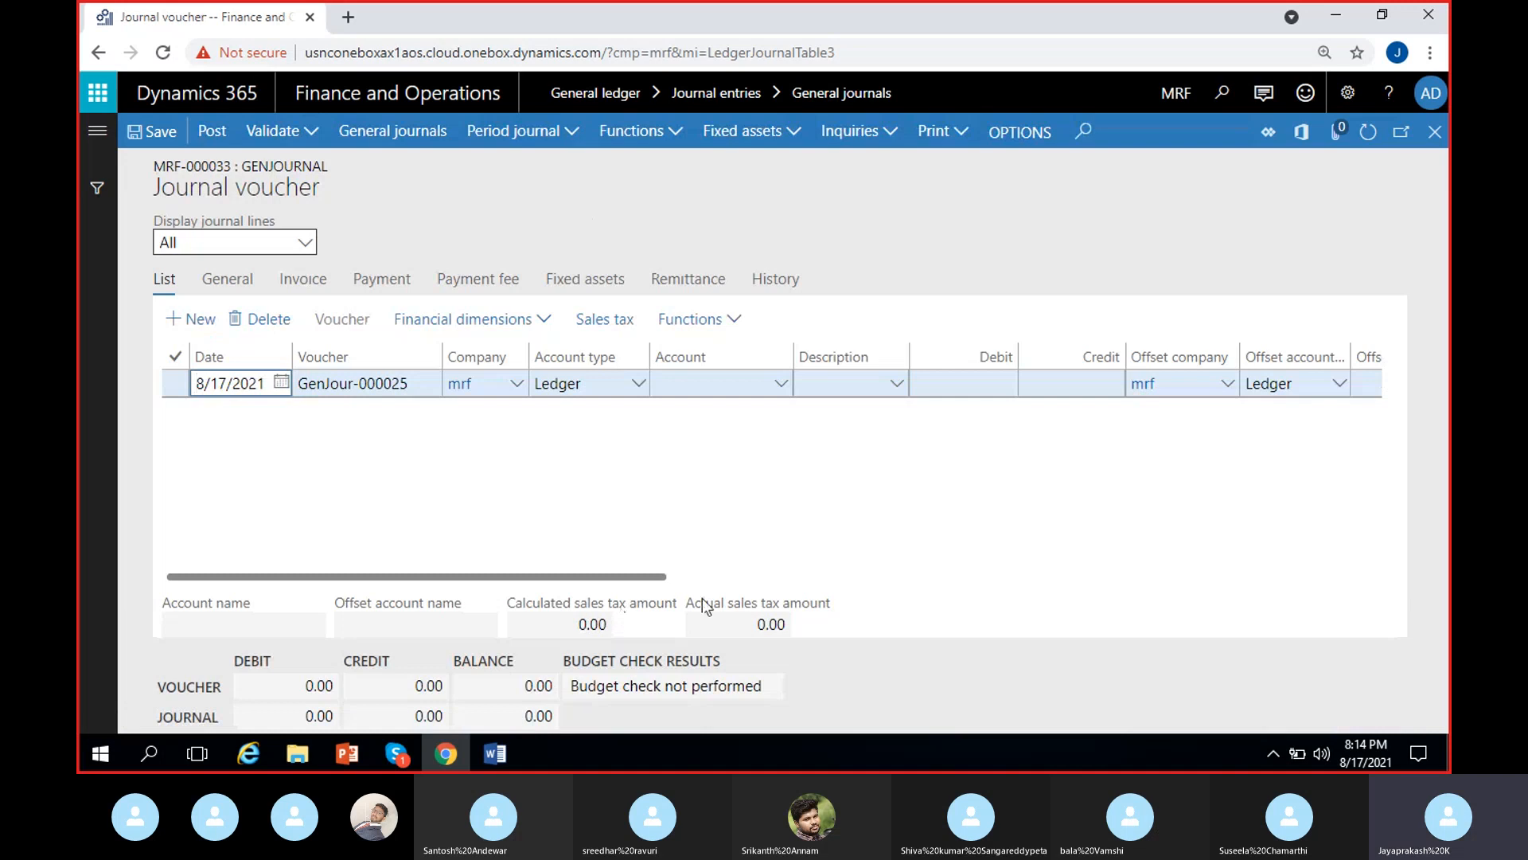
Step: Set the voucher line's ledger account to 500005 (miscellaneous expenses) and its debit amount to 100
{"action": "left_click", "coordinate": [784, 387]}
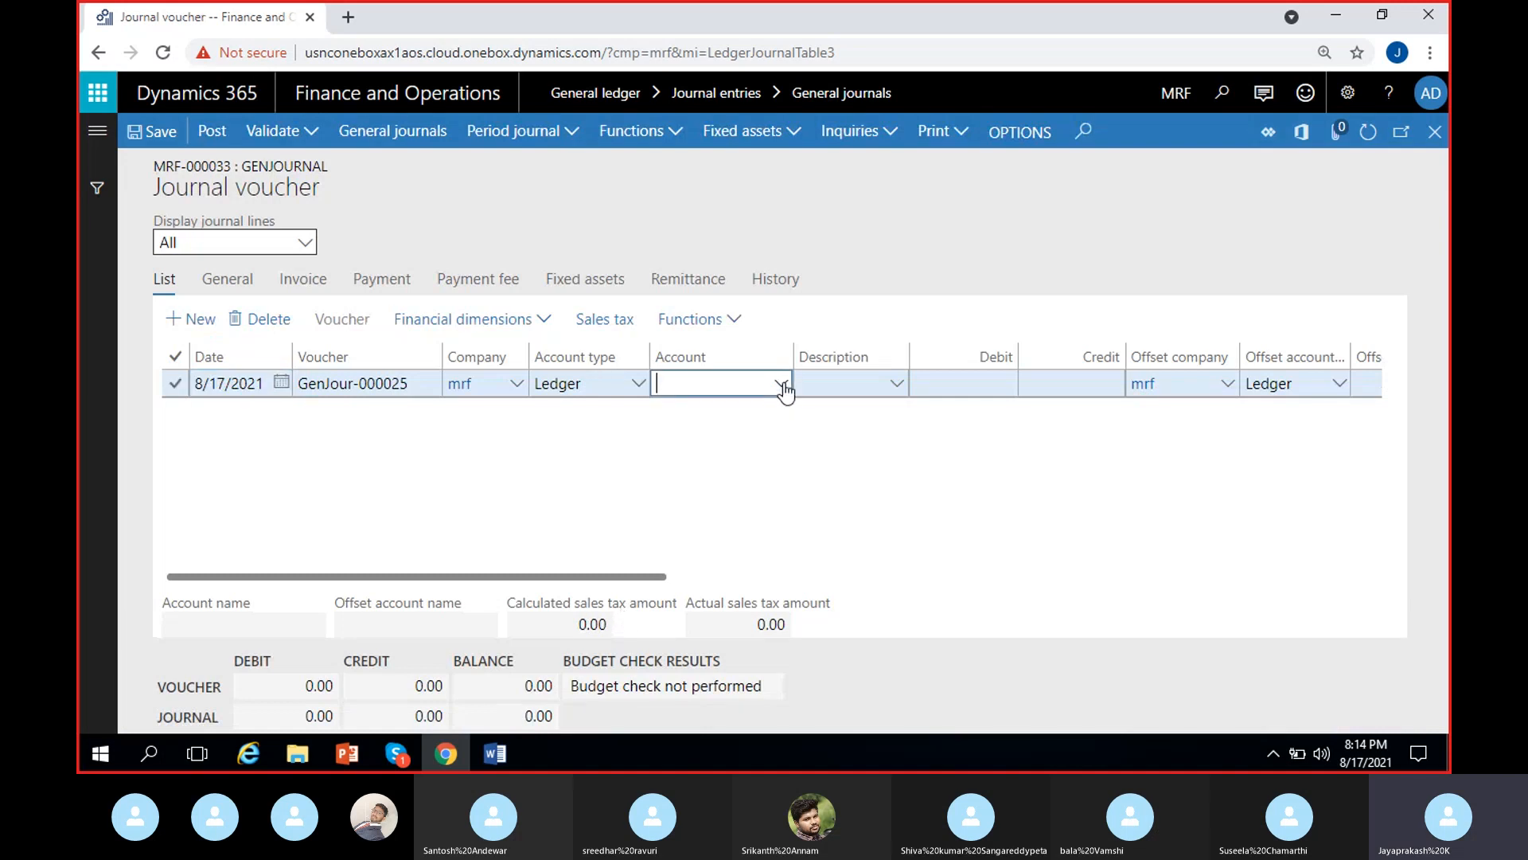
{"action": "type", "text": "mis--"}
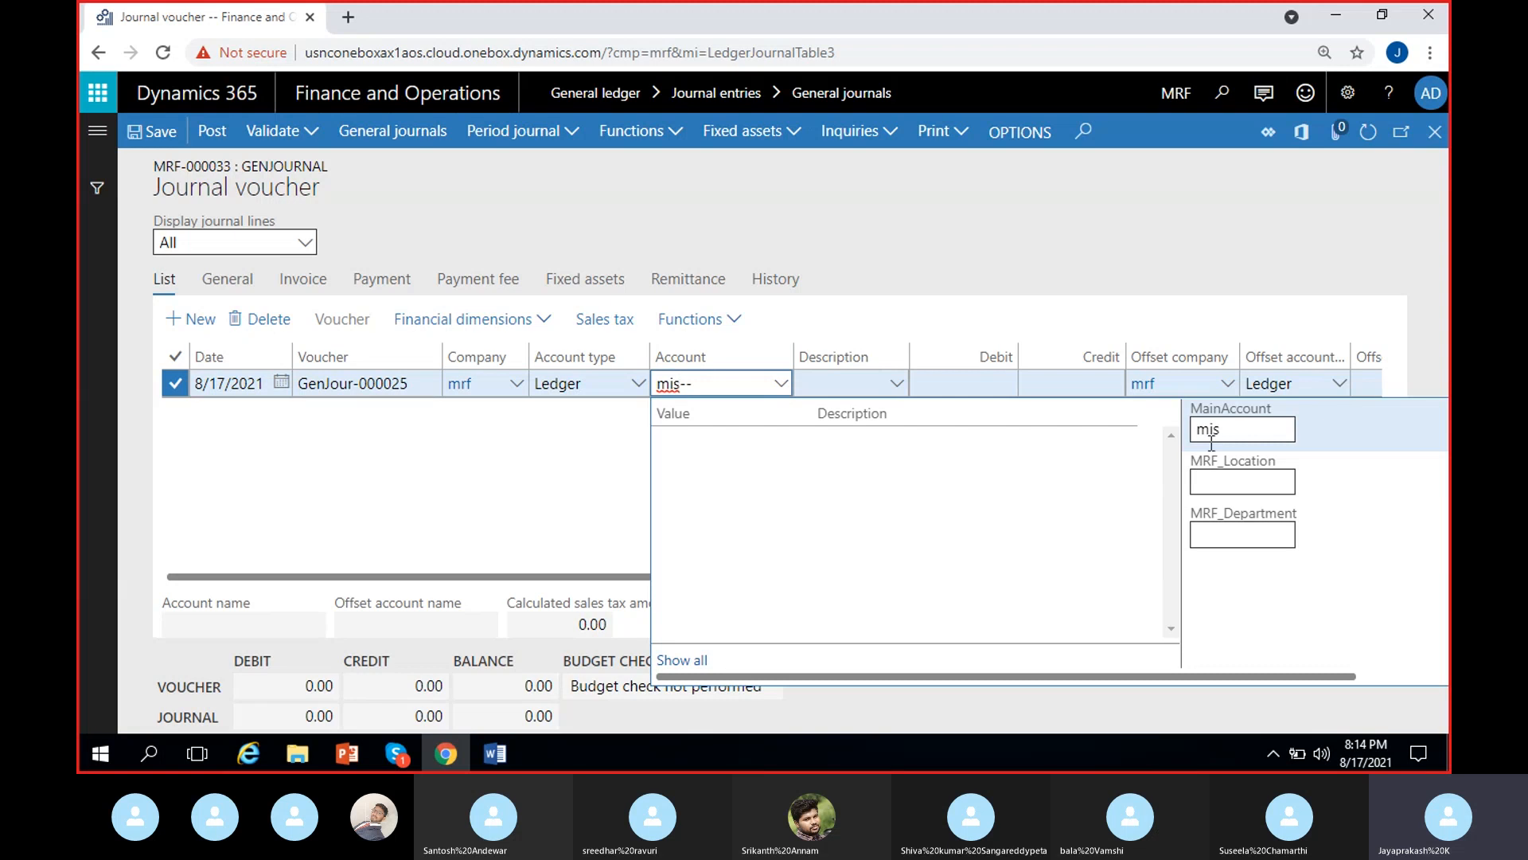
{"action": "left_click", "coordinate": [983, 443]}
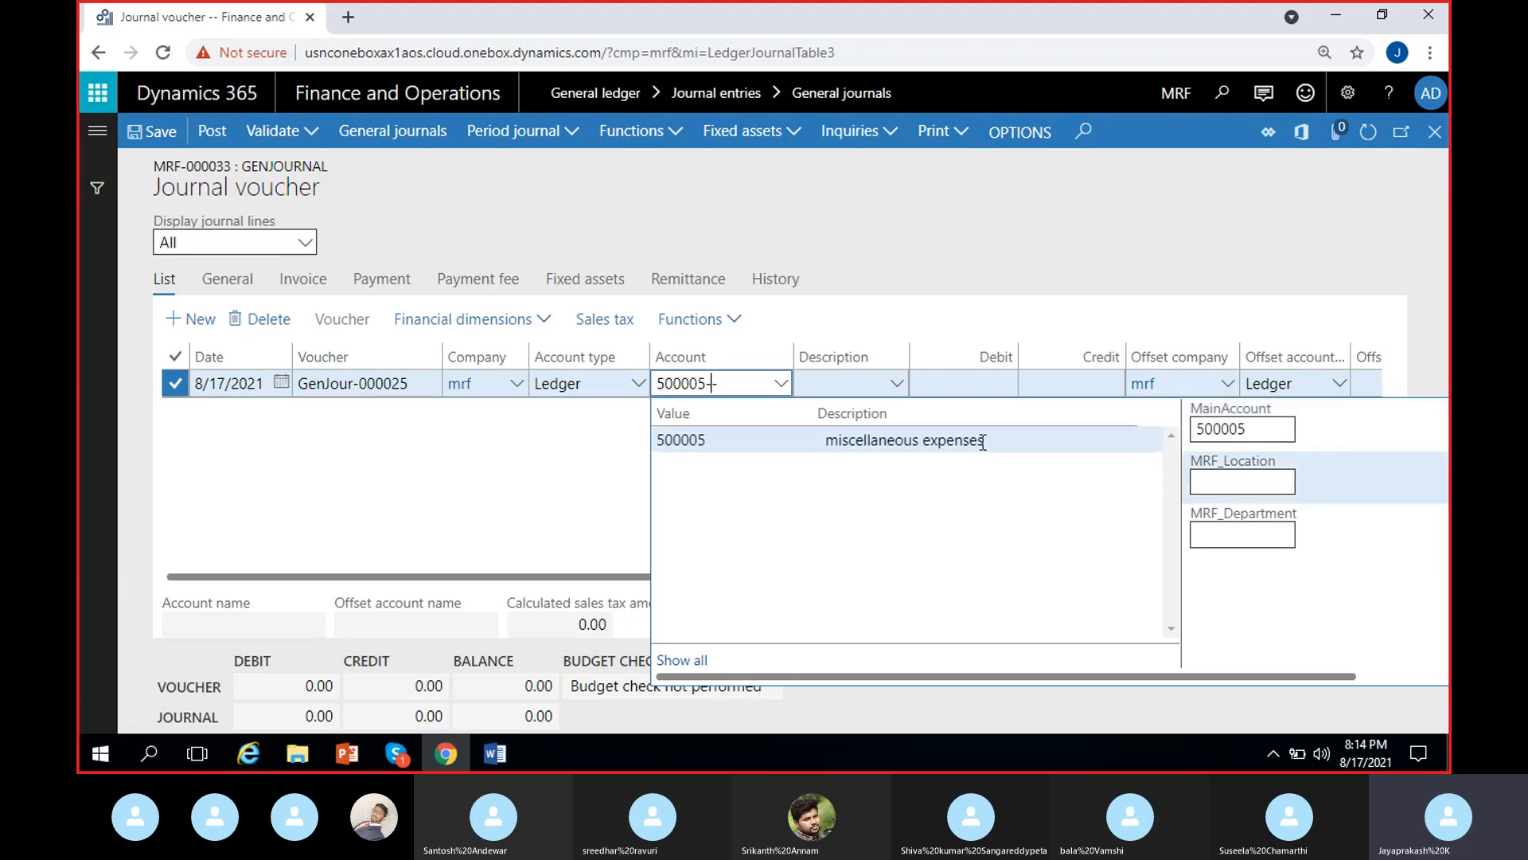
{"action": "left_click", "coordinate": [583, 483]}
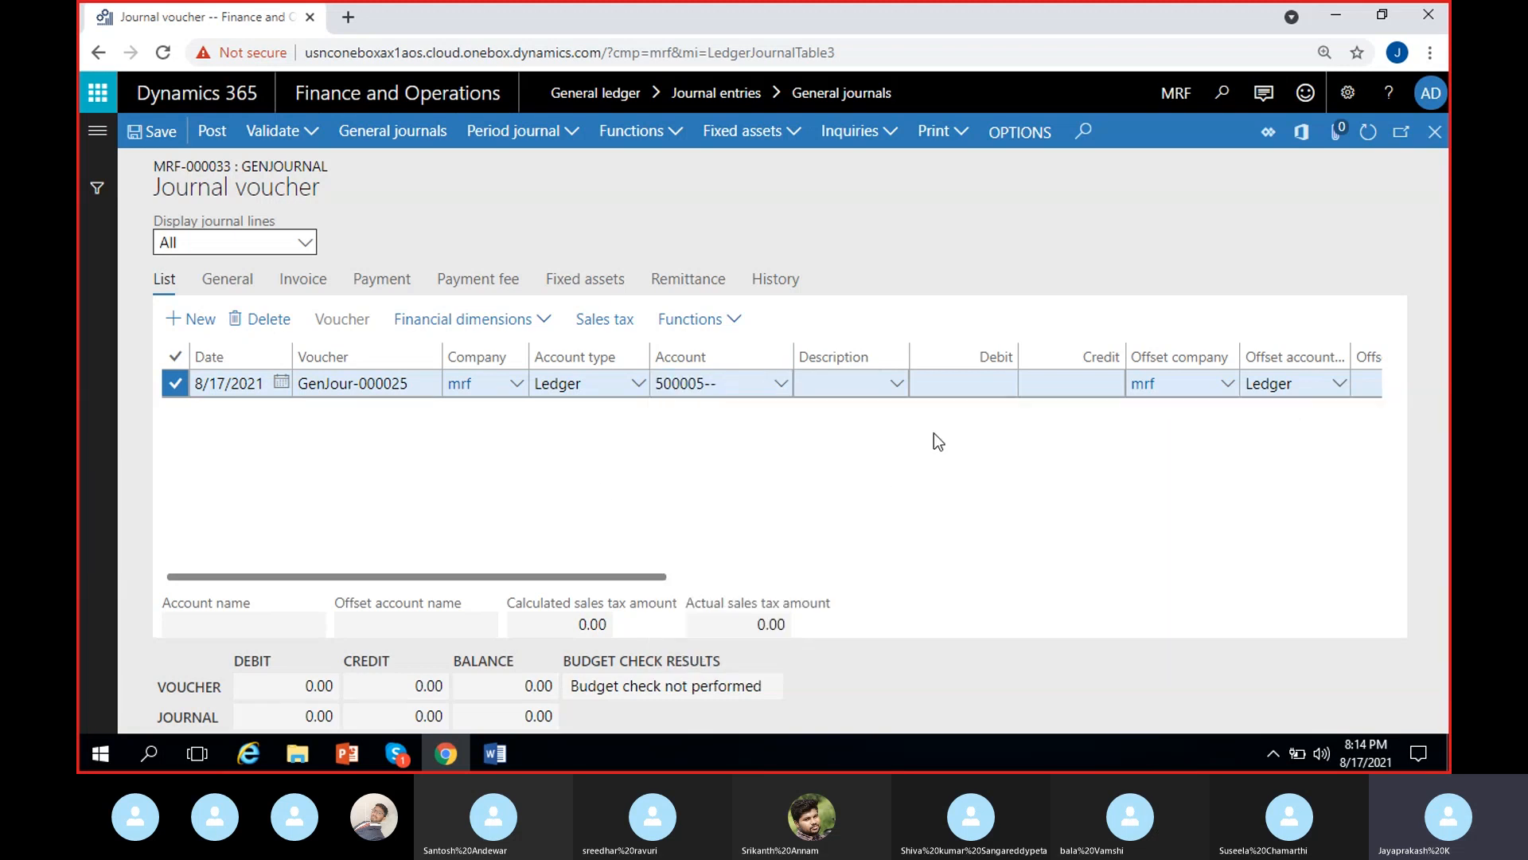
{"action": "left_click", "coordinate": [963, 385]}
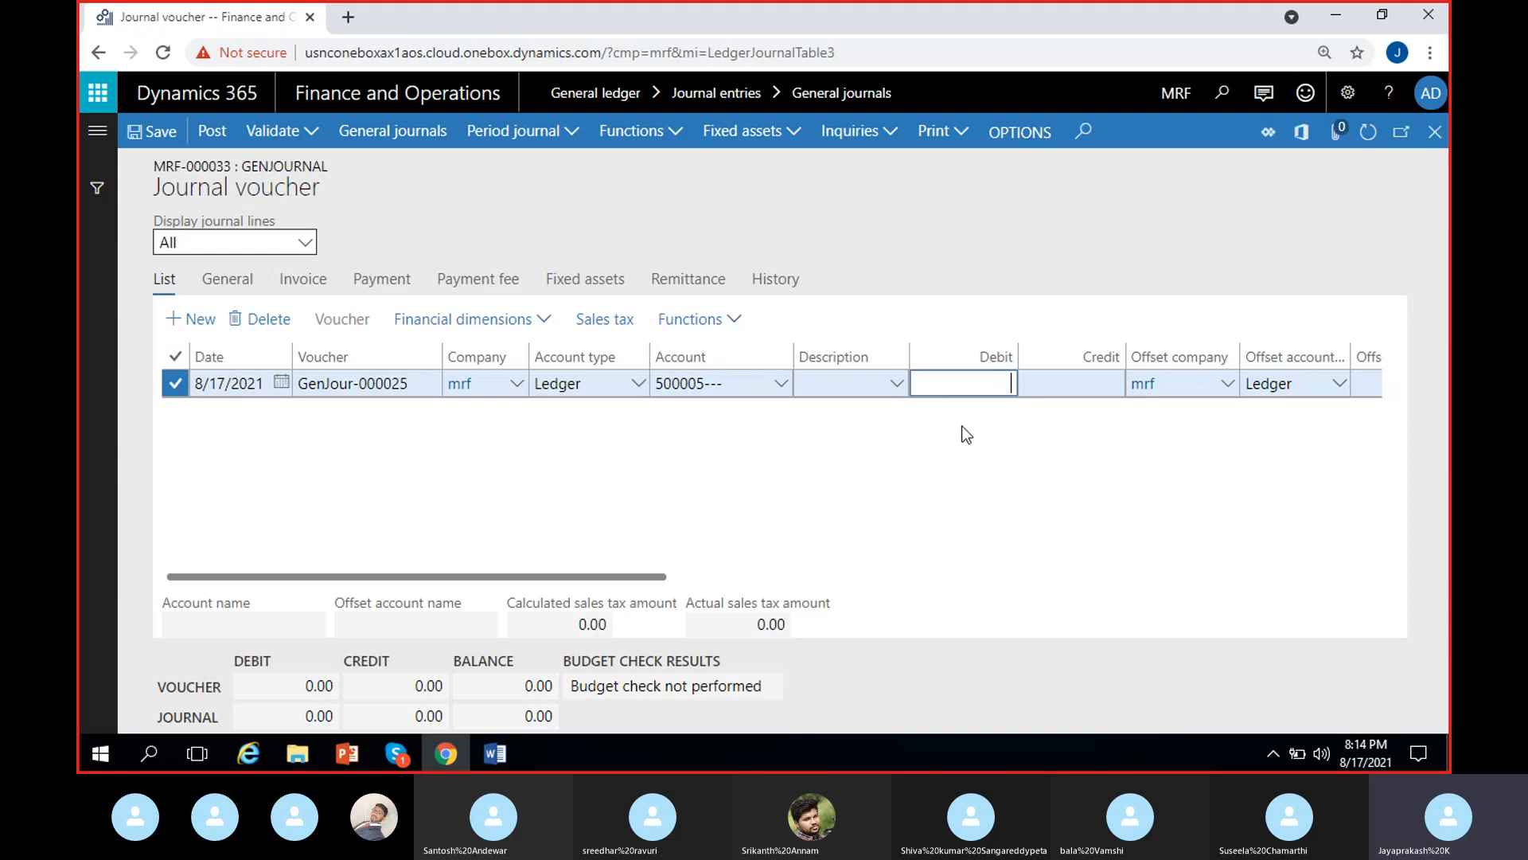
{"action": "type", "text": "100"}
{"action": "left_click", "coordinate": [1054, 455]}
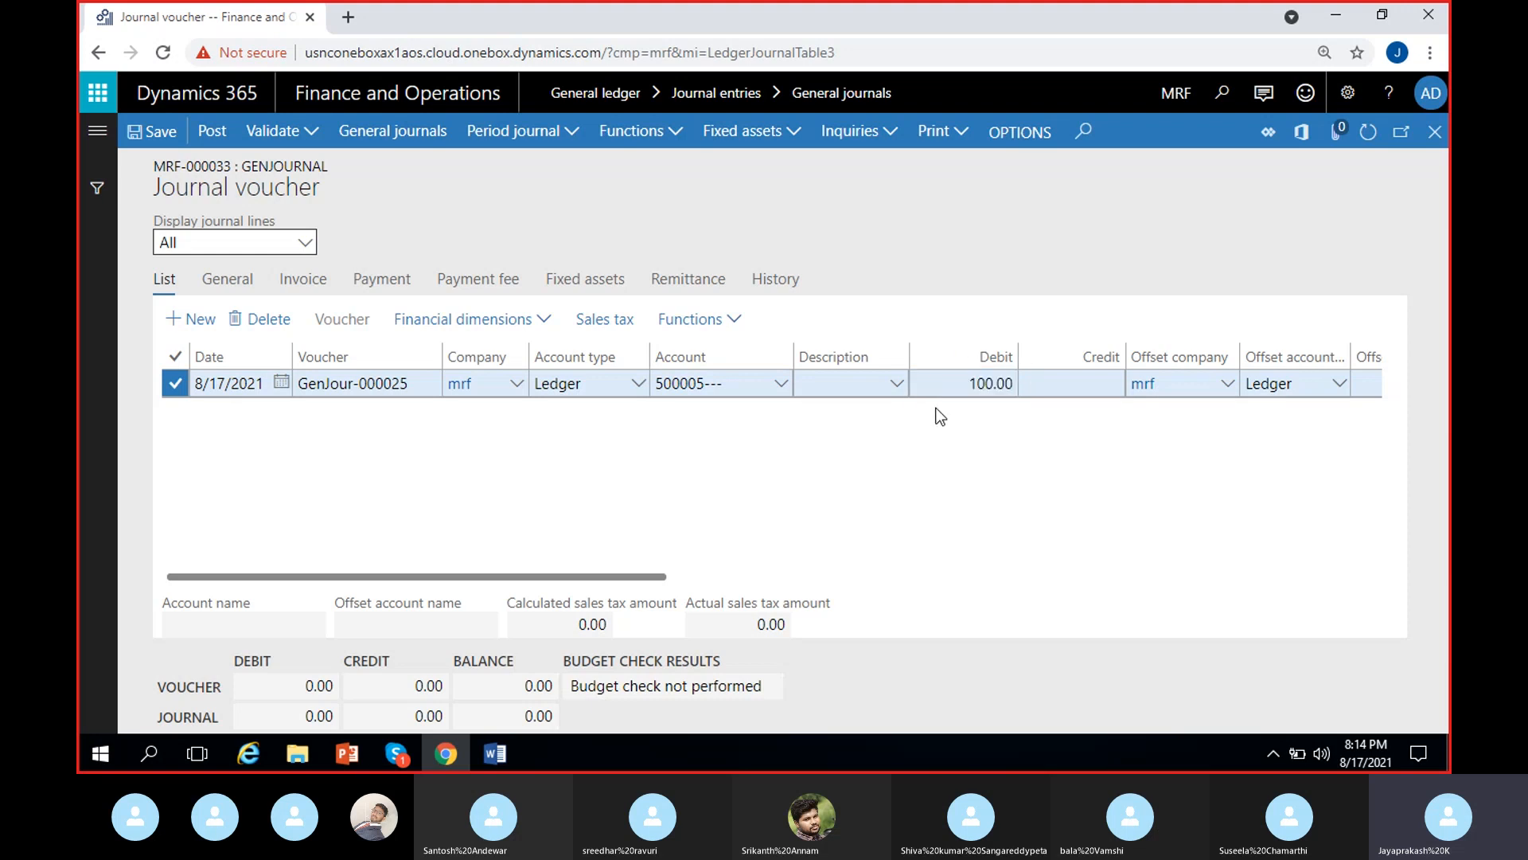
Step: Set the line's offset account to 100002 (Petty cash) and save the journal voucher
{"action": "scroll", "coordinate": [997, 461], "scroll_direction": "right", "scroll_amount": 5}
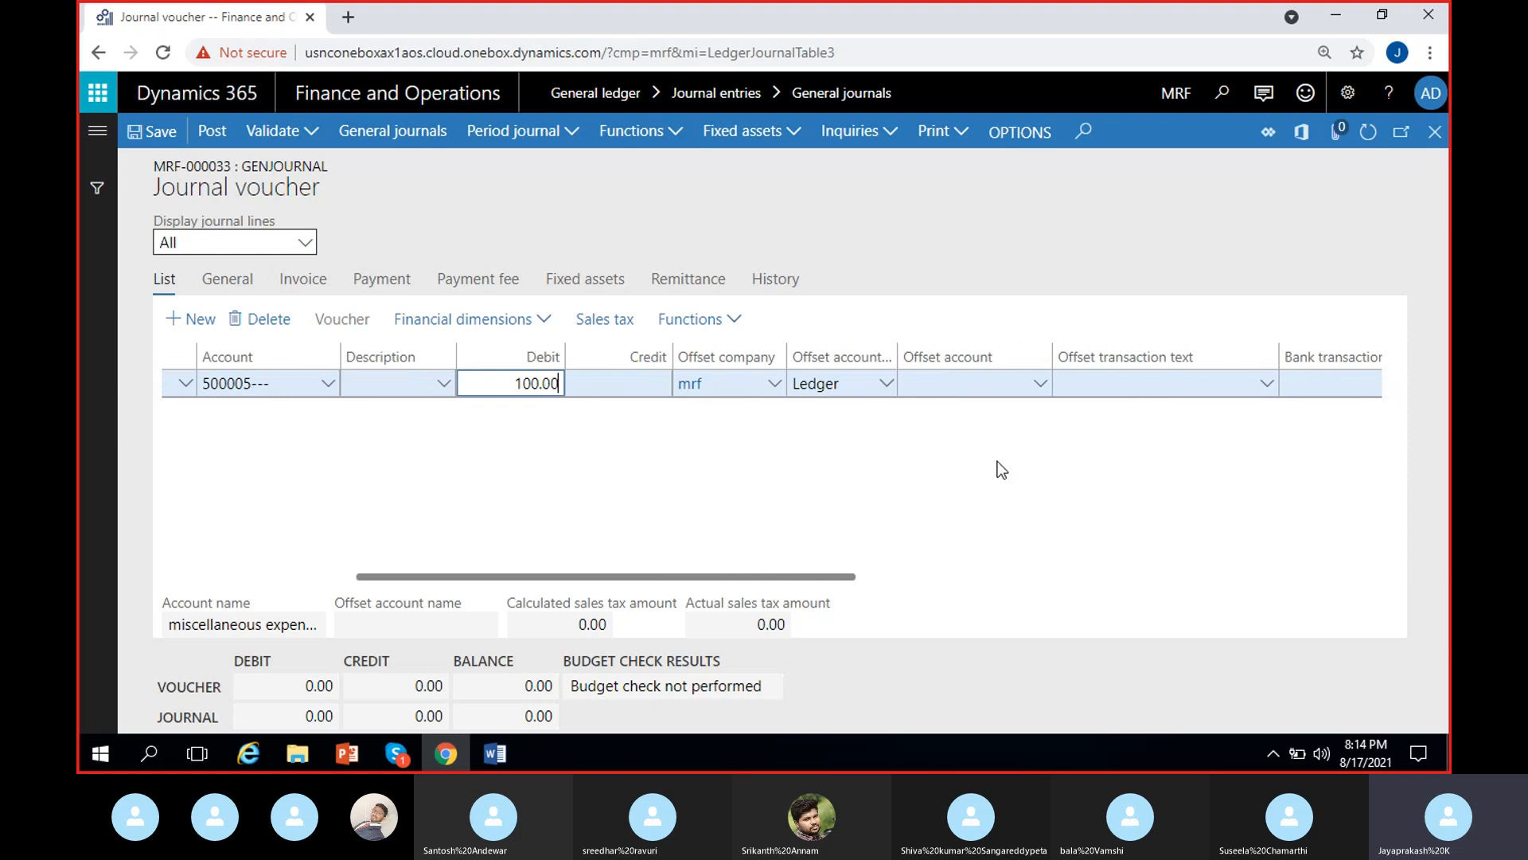
{"action": "left_click", "coordinate": [1045, 390]}
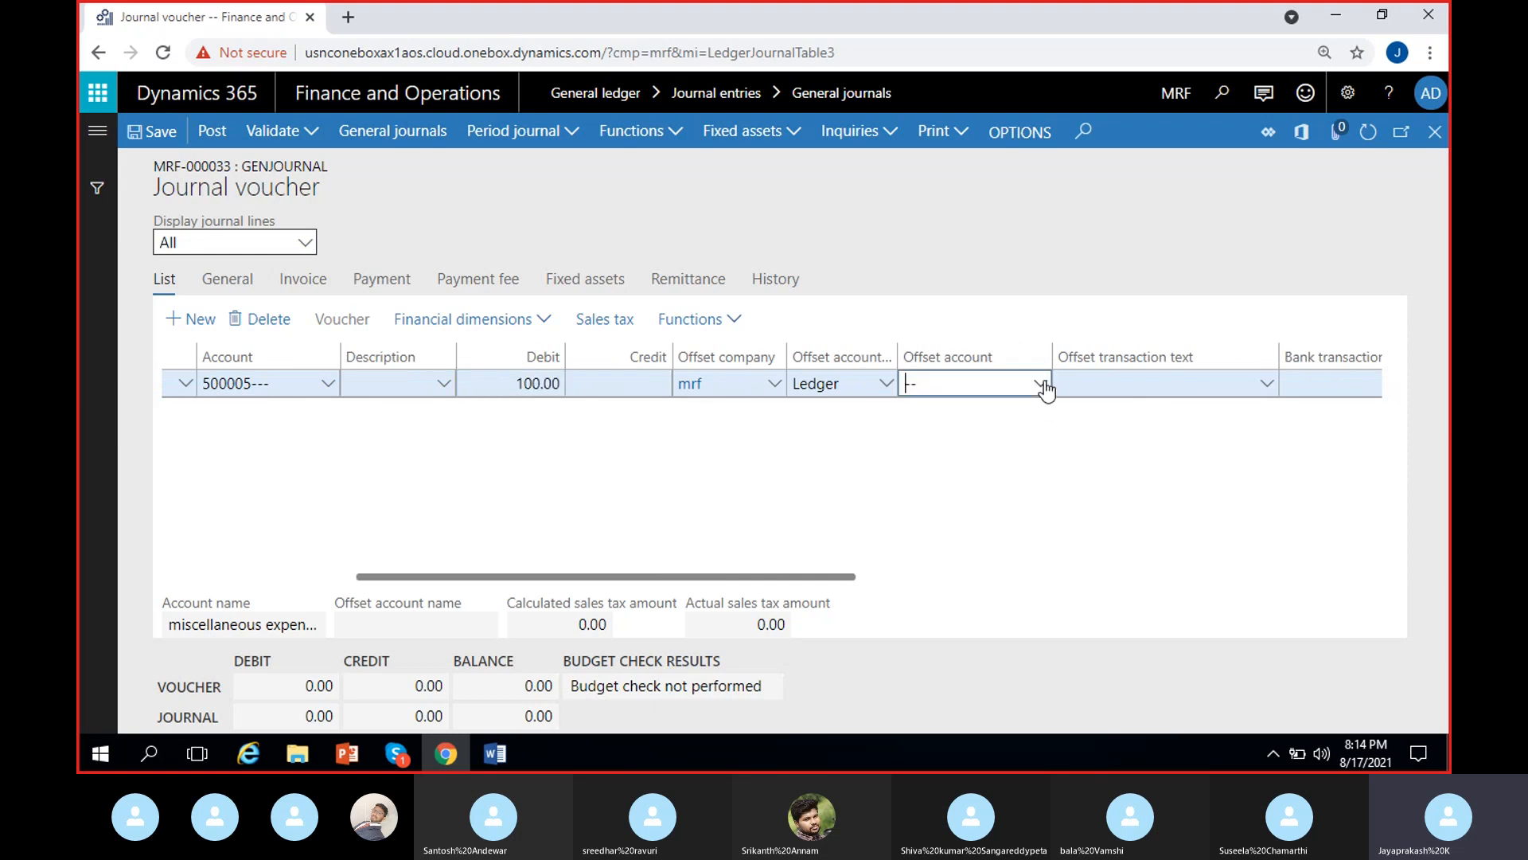
{"action": "left_click", "coordinate": [1044, 389]}
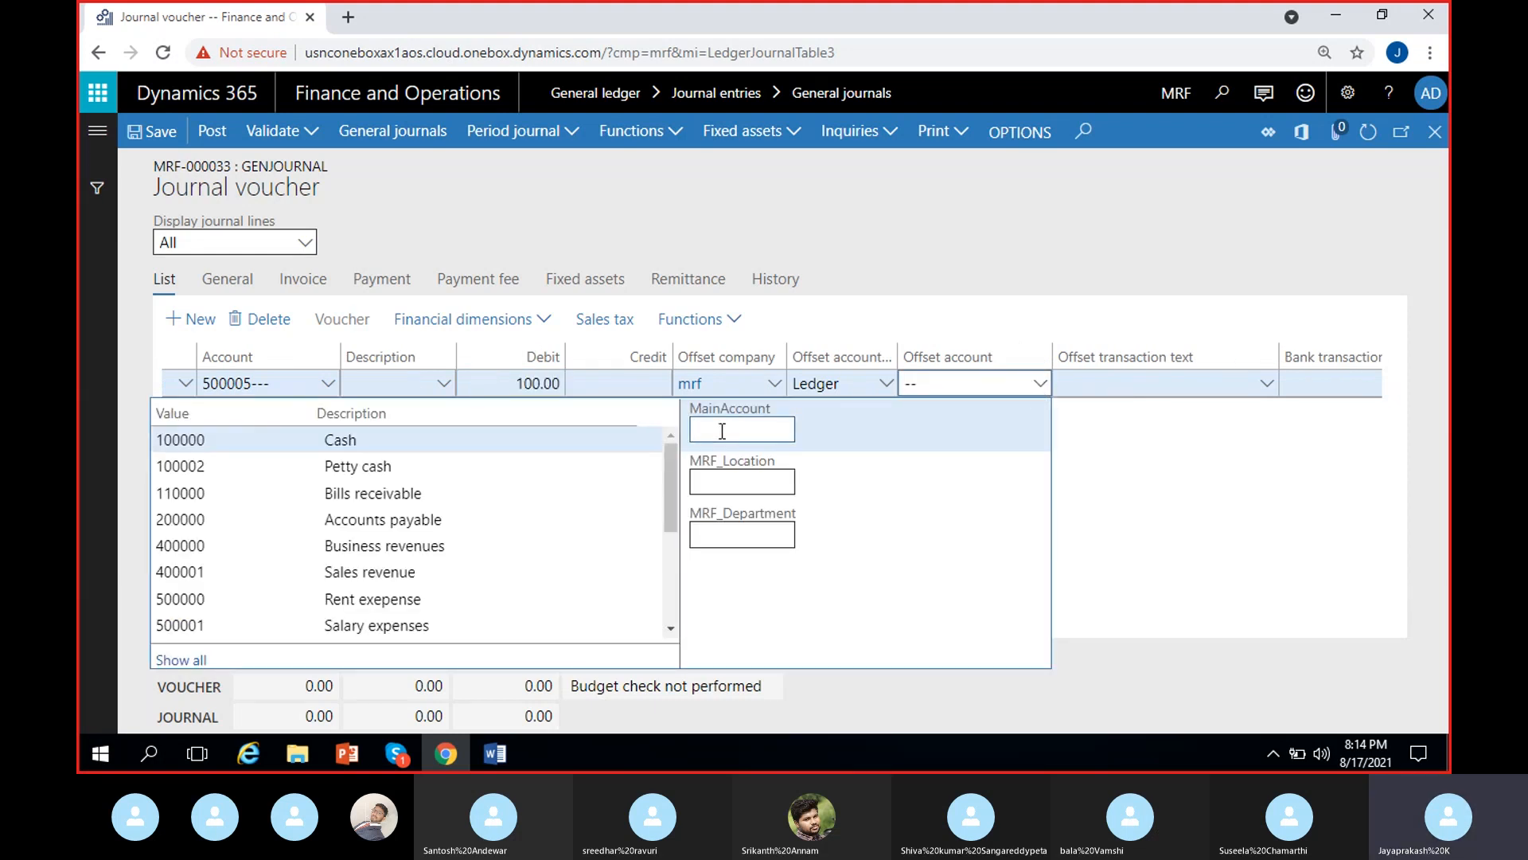
{"action": "left_click", "coordinate": [417, 467]}
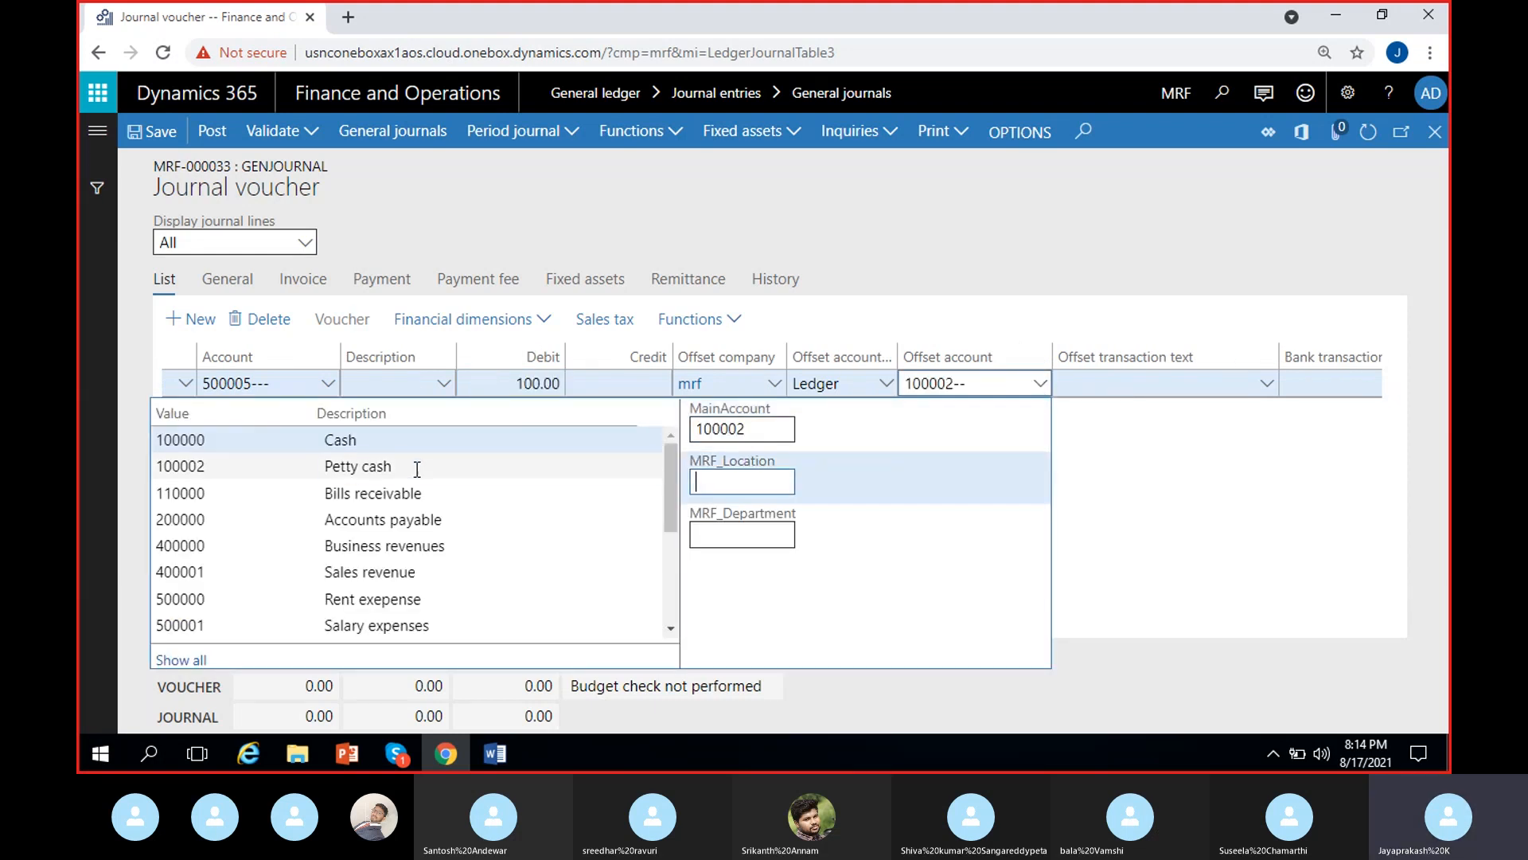
{"action": "left_click", "coordinate": [1337, 521]}
{"action": "left_click", "coordinate": [142, 137]}
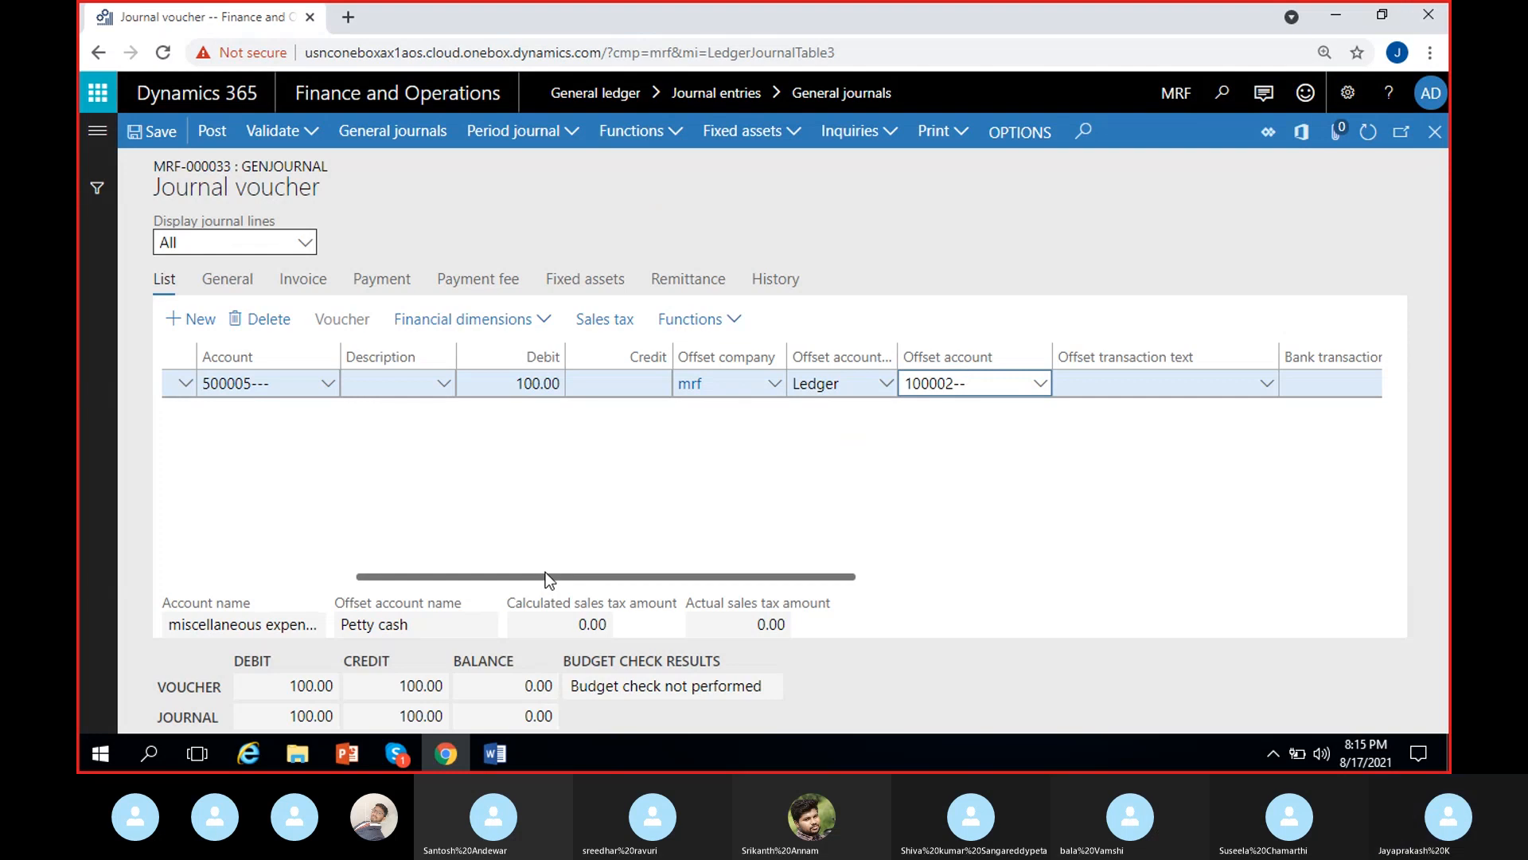
Step: Review the voucher line's columns, open the Balance control inquiry for the journal and dismiss its notification
{"action": "left_click_drag", "start_coordinate": [546, 573], "coordinate": [293, 567]}
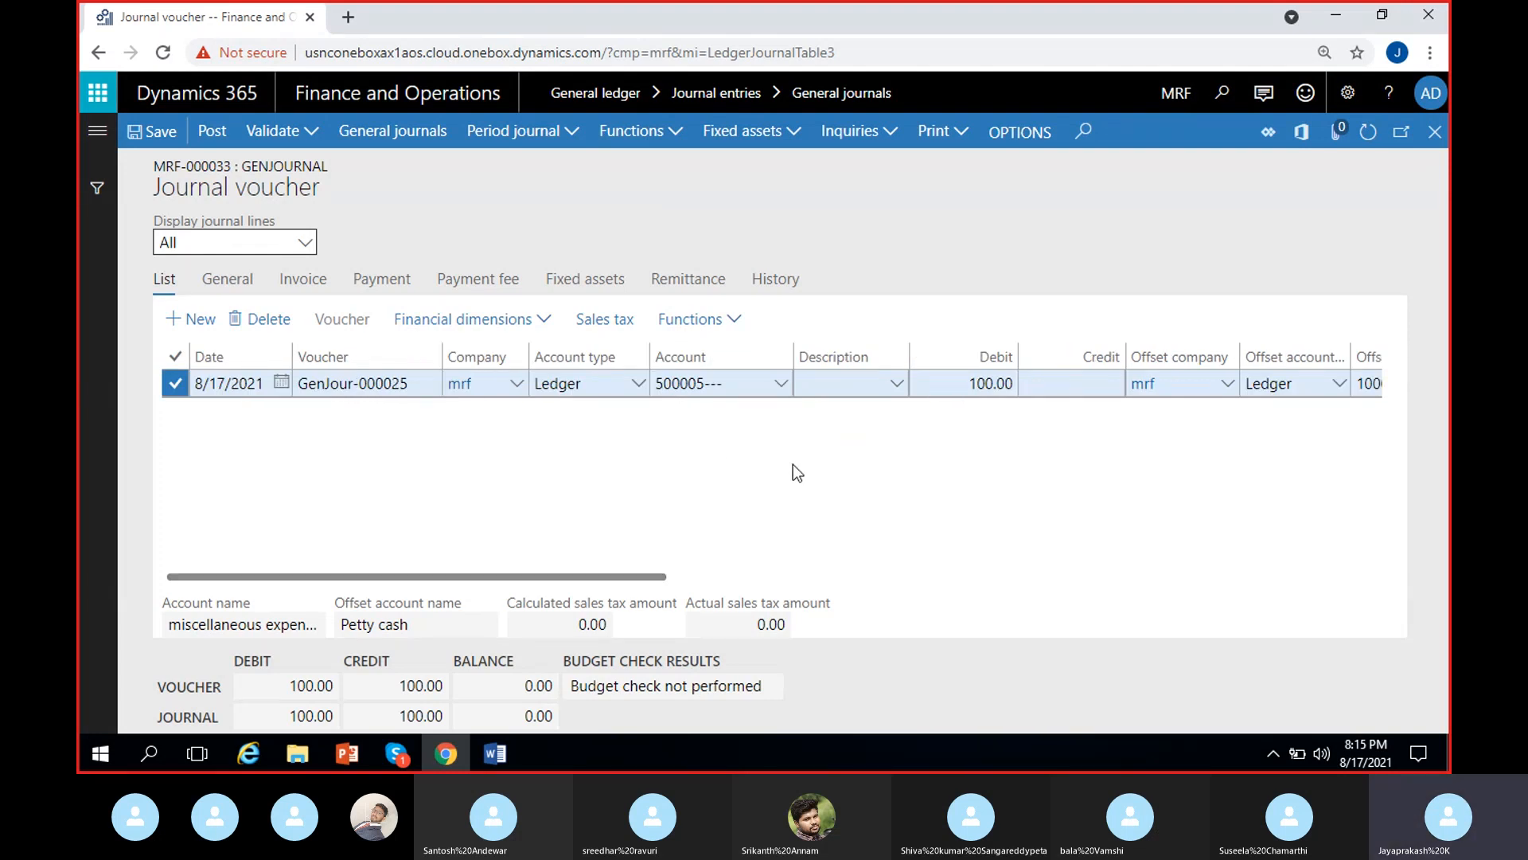
{"action": "scroll", "coordinate": [880, 468], "scroll_direction": "right", "scroll_amount": 5}
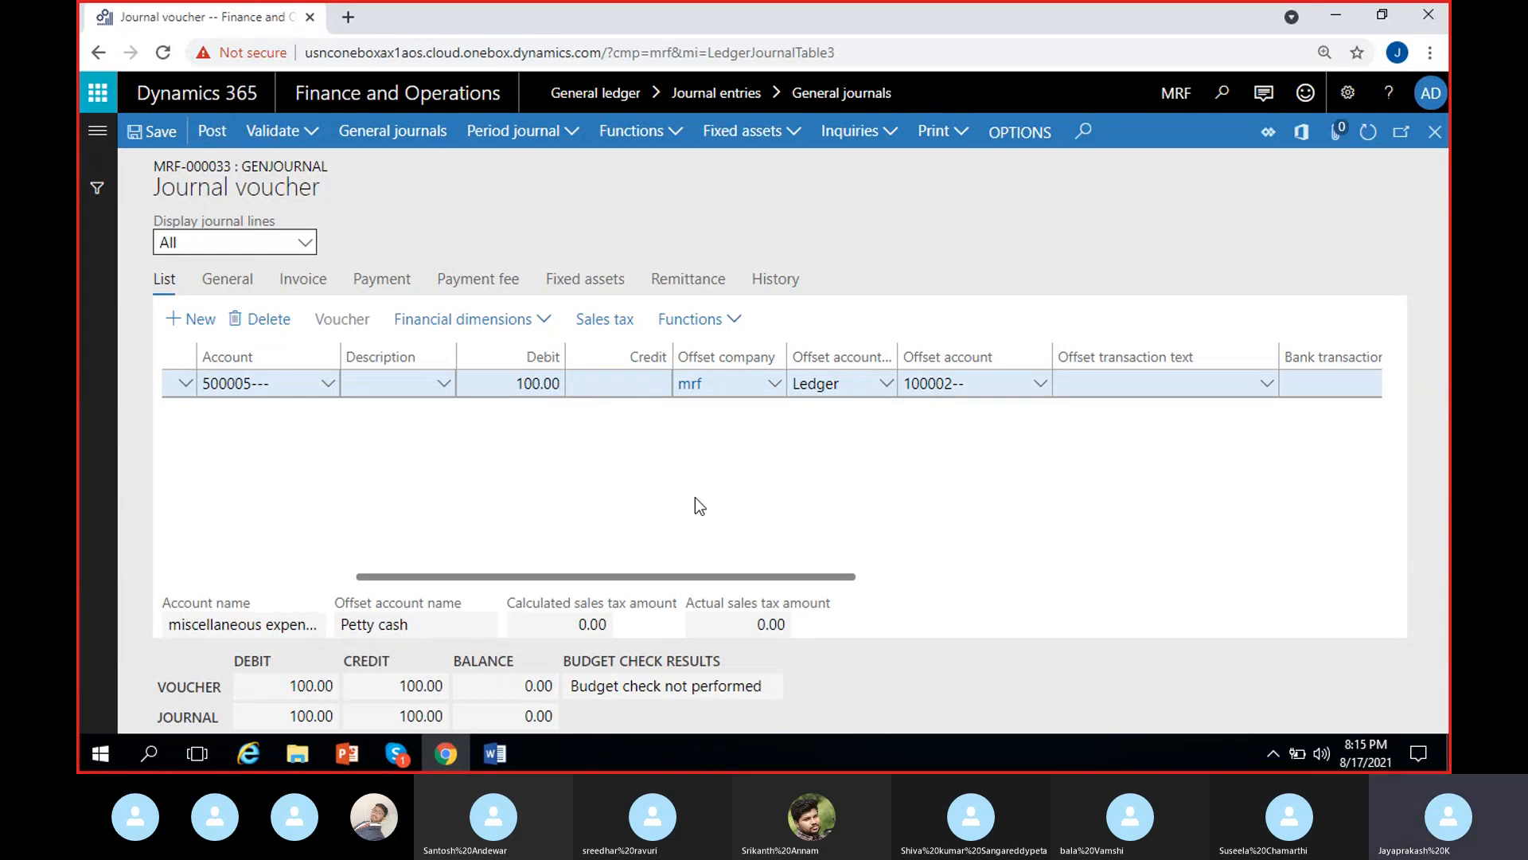
{"action": "scroll", "coordinate": [889, 495], "scroll_direction": "right", "scroll_amount": 3}
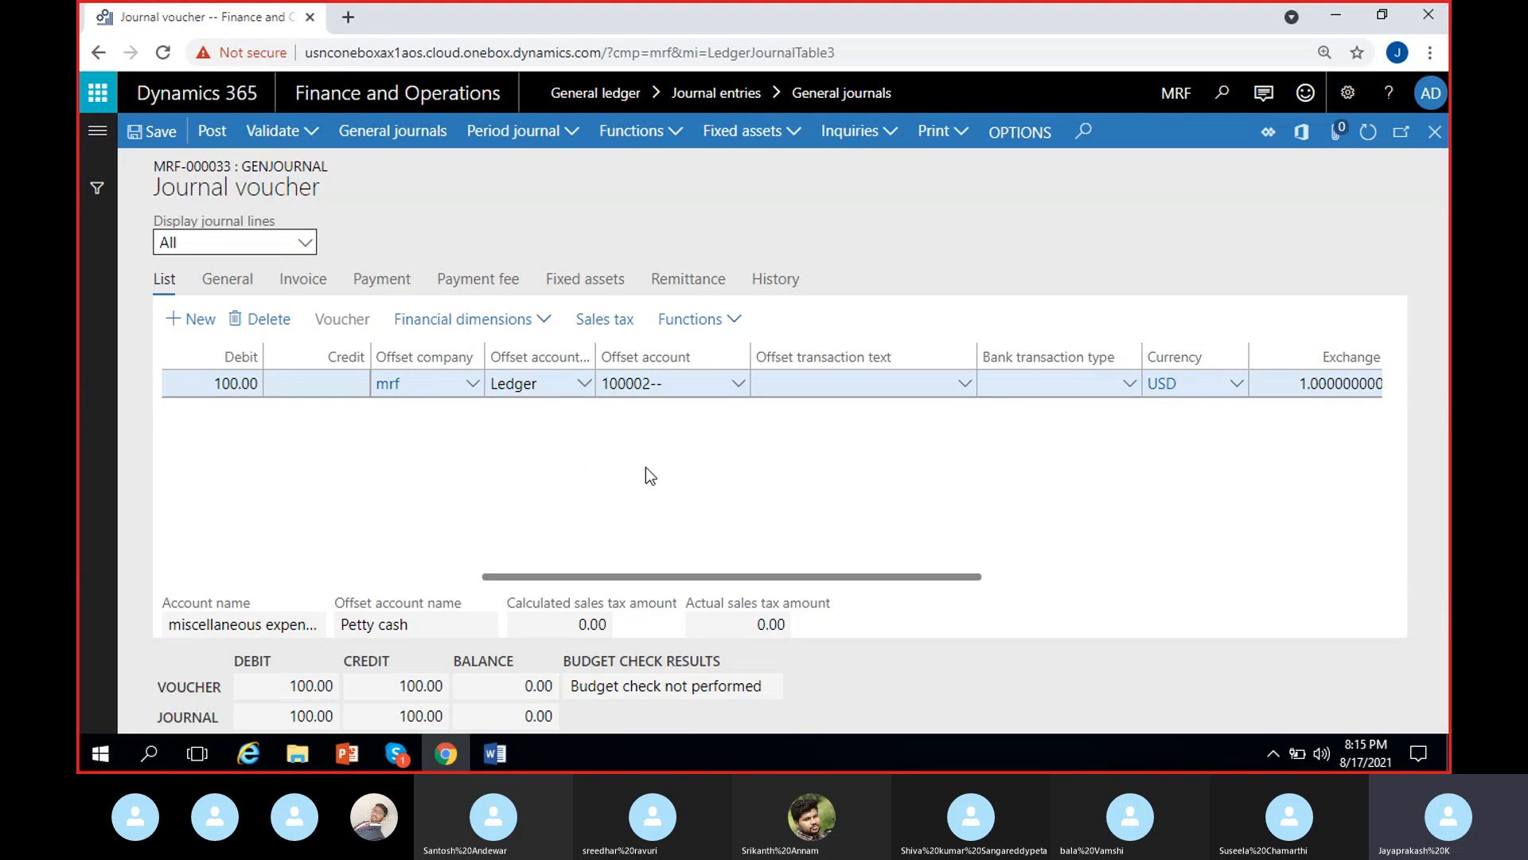
{"action": "scroll", "coordinate": [358, 469], "scroll_direction": "left", "scroll_amount": 3}
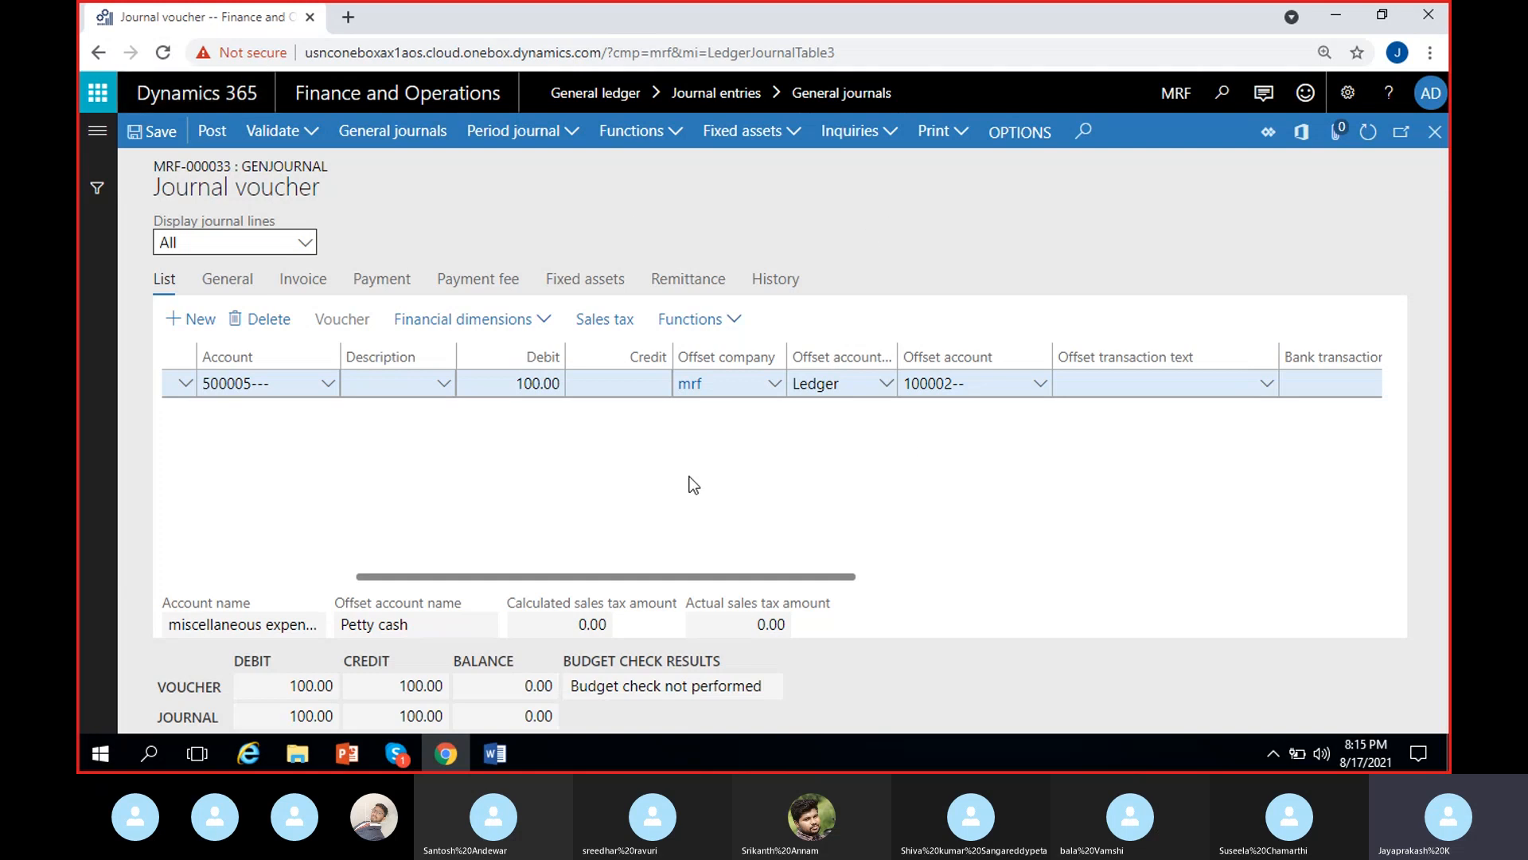
{"action": "left_click", "coordinate": [888, 134]}
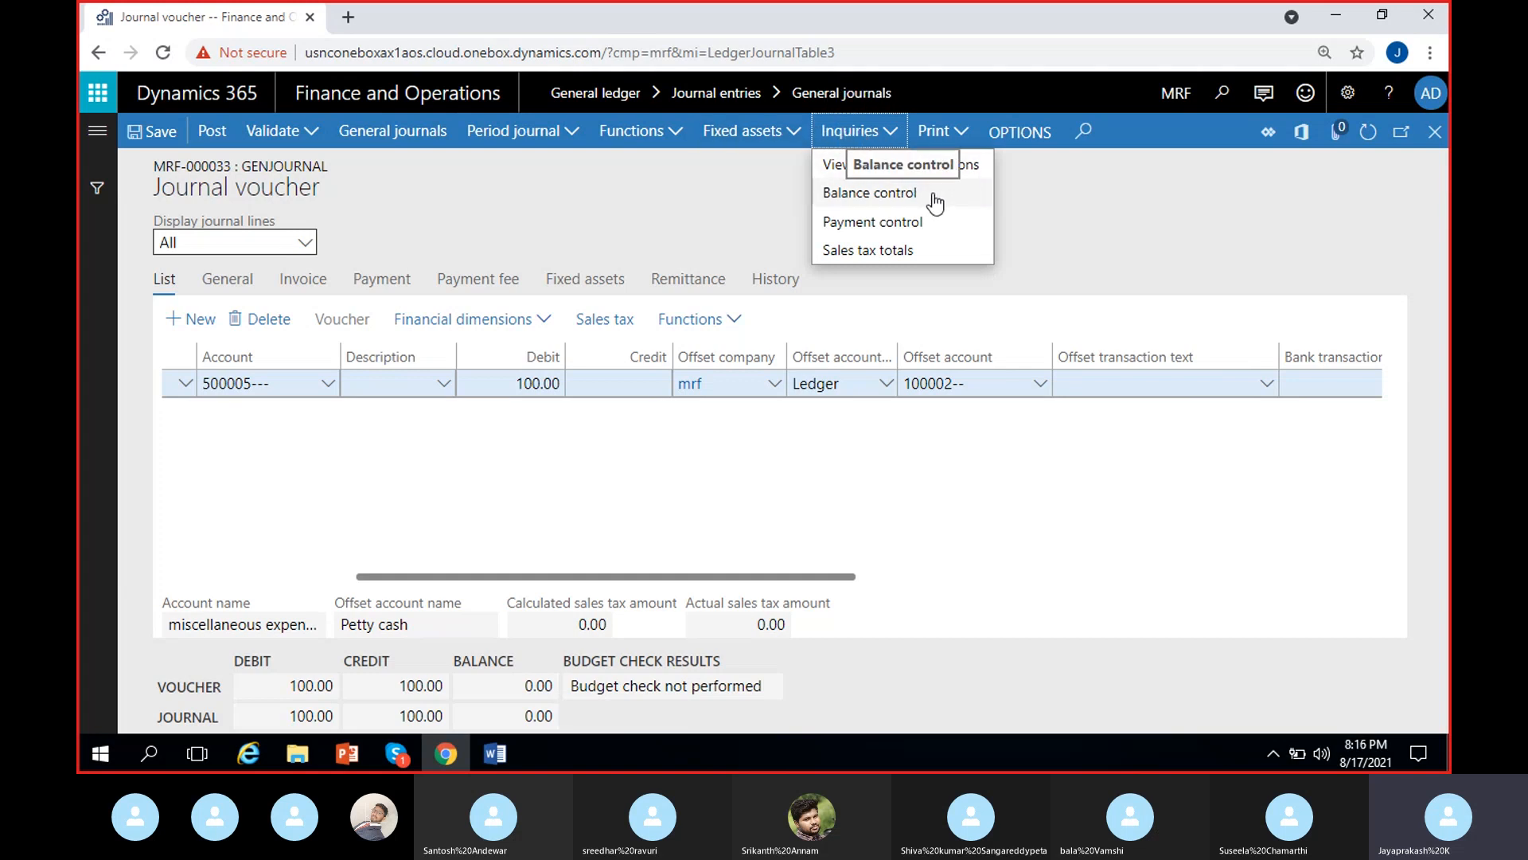
{"action": "left_click", "coordinate": [878, 194]}
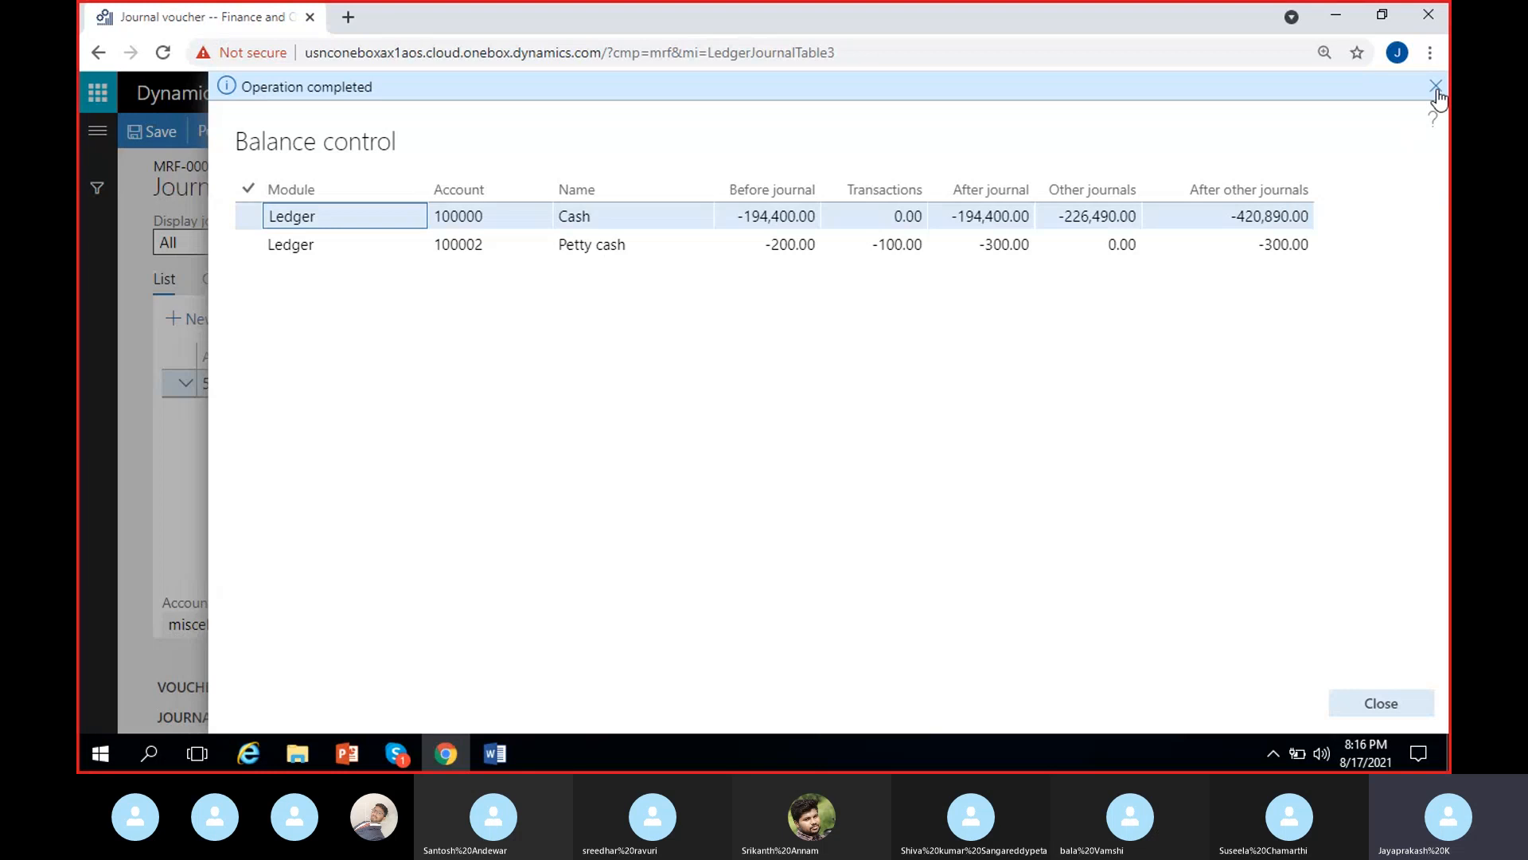
{"action": "left_click", "coordinate": [1437, 87]}
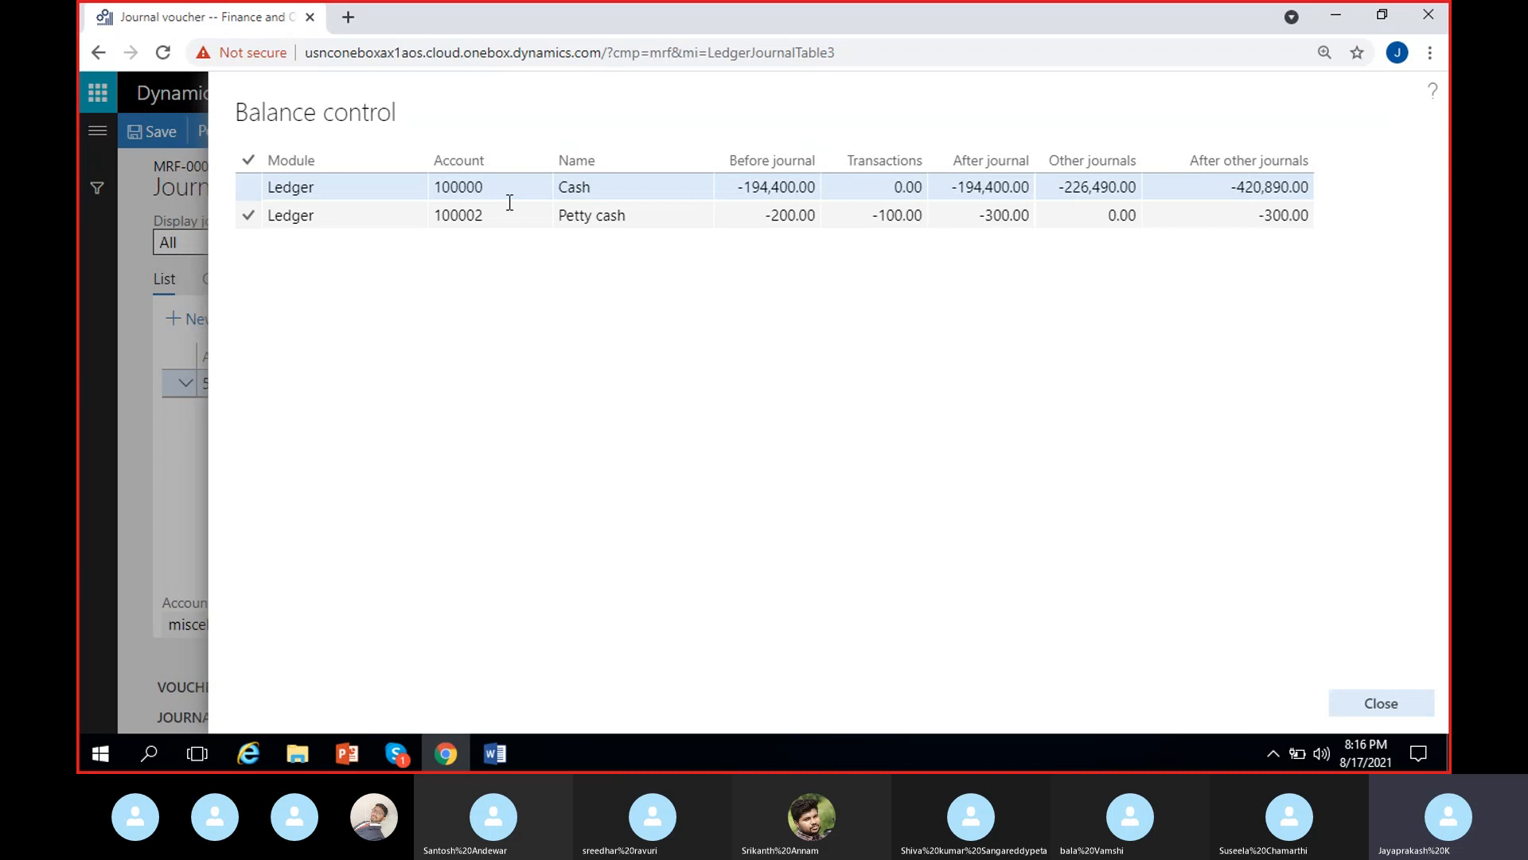
Step: Examine the module, account and name values of the Cash and Petty cash rows in the Balance control inquiry
{"action": "left_click", "coordinate": [315, 188]}
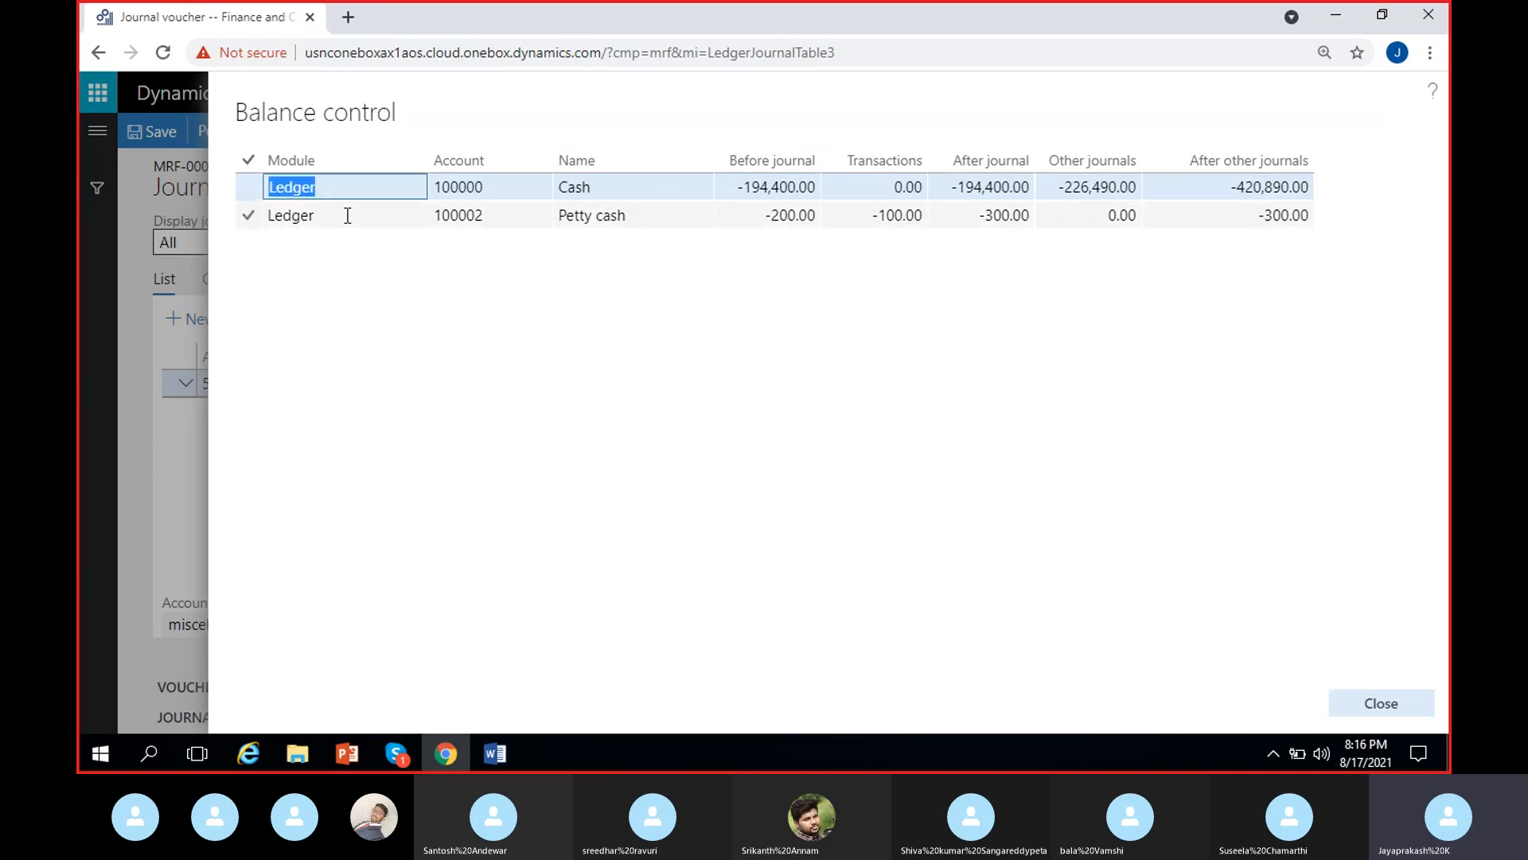
{"action": "left_click", "coordinate": [345, 214]}
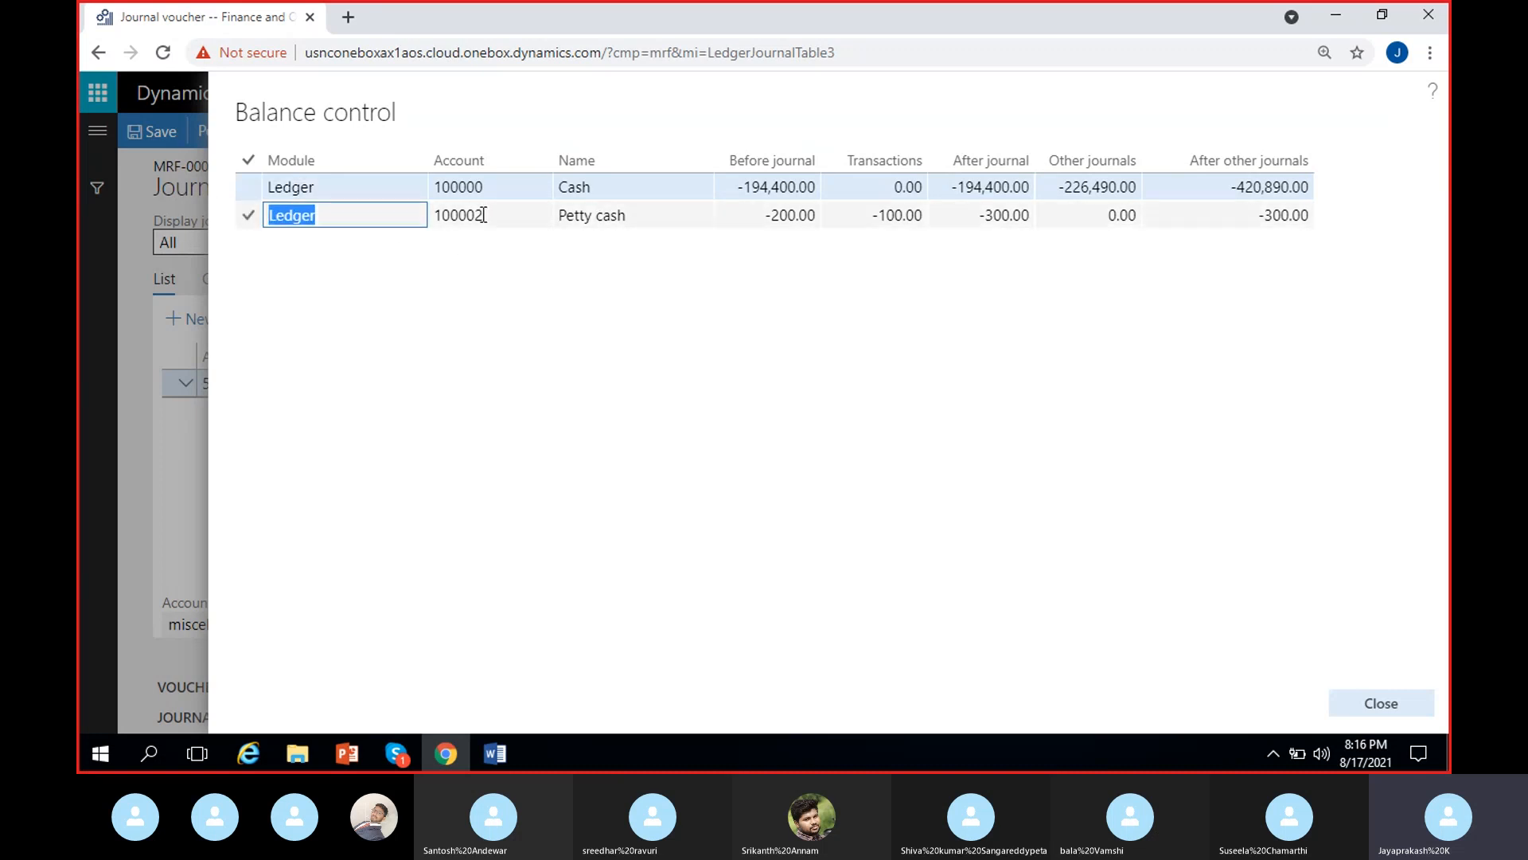
{"action": "left_click", "coordinate": [482, 187]}
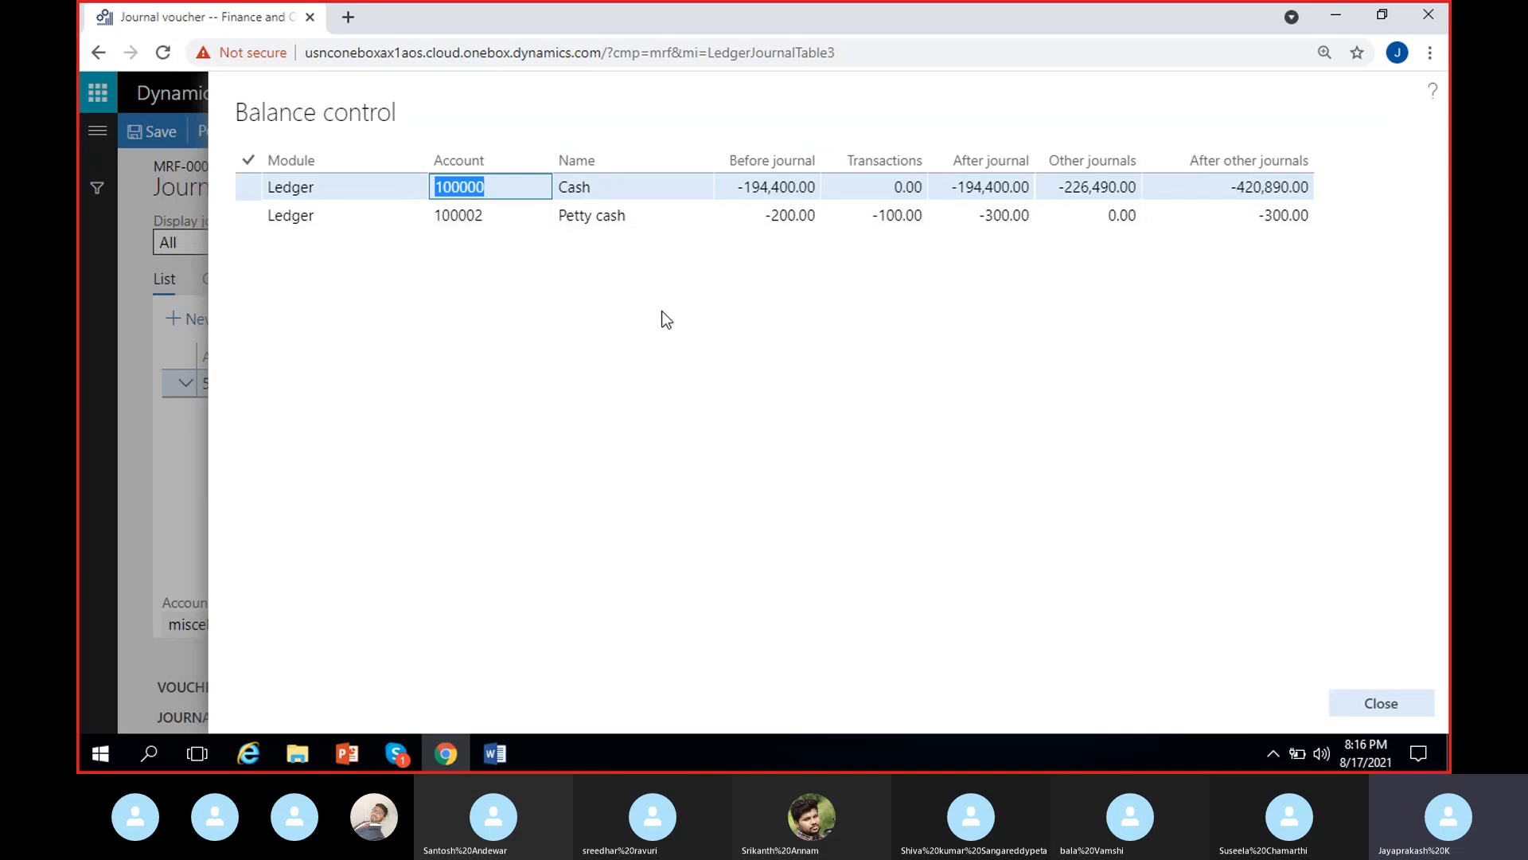
{"action": "left_click", "coordinate": [607, 216]}
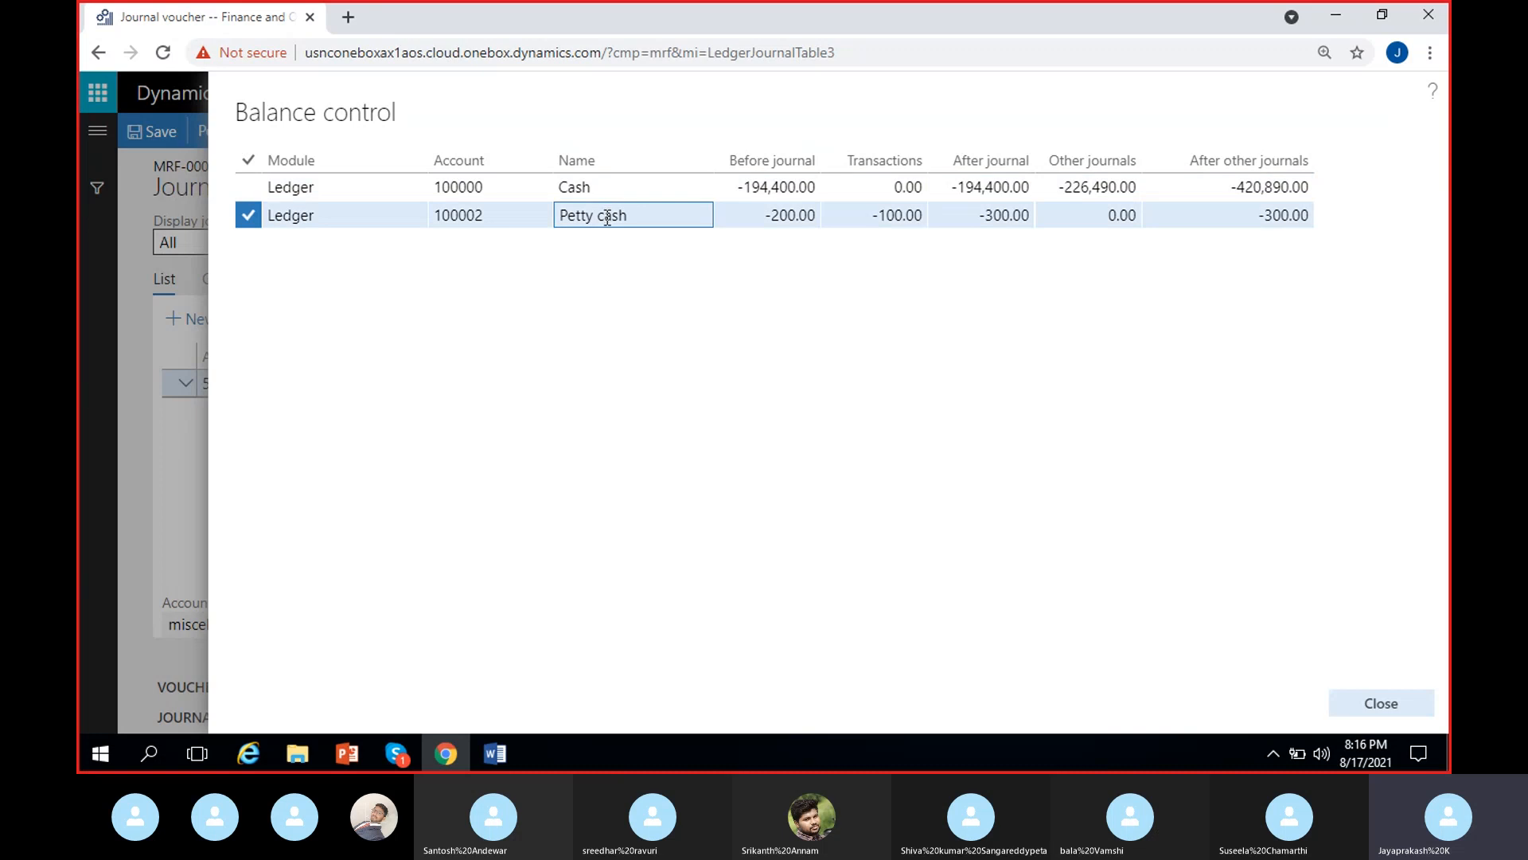
Step: Examine the Petty cash row's Before journal, Transactions and After journal amounts
{"action": "left_click", "coordinate": [788, 215]}
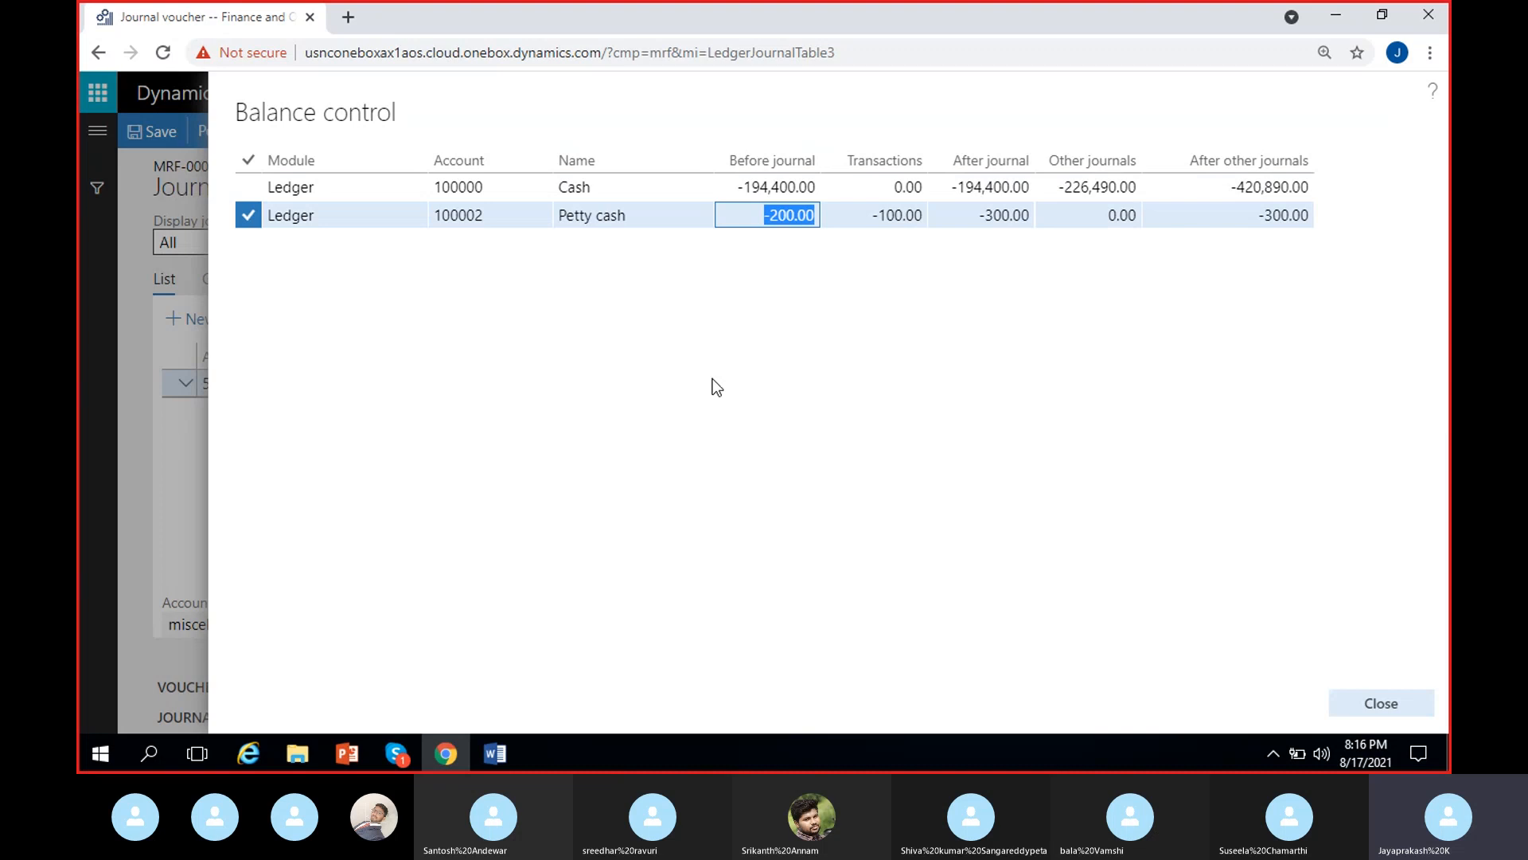
{"action": "left_click", "coordinate": [676, 293]}
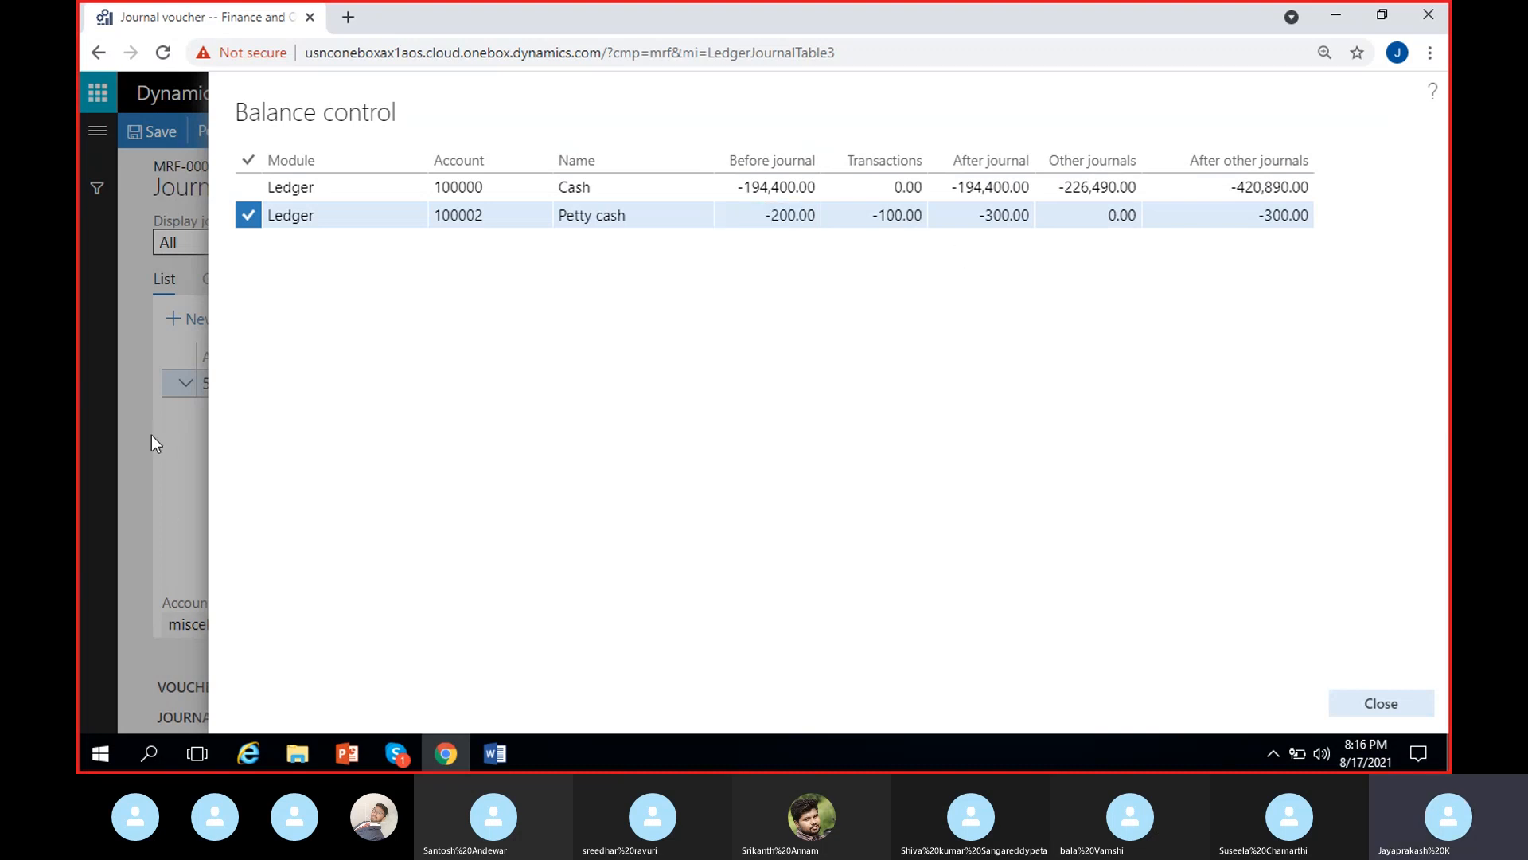
{"action": "left_click_drag", "start_coordinate": [870, 216], "coordinate": [923, 216]}
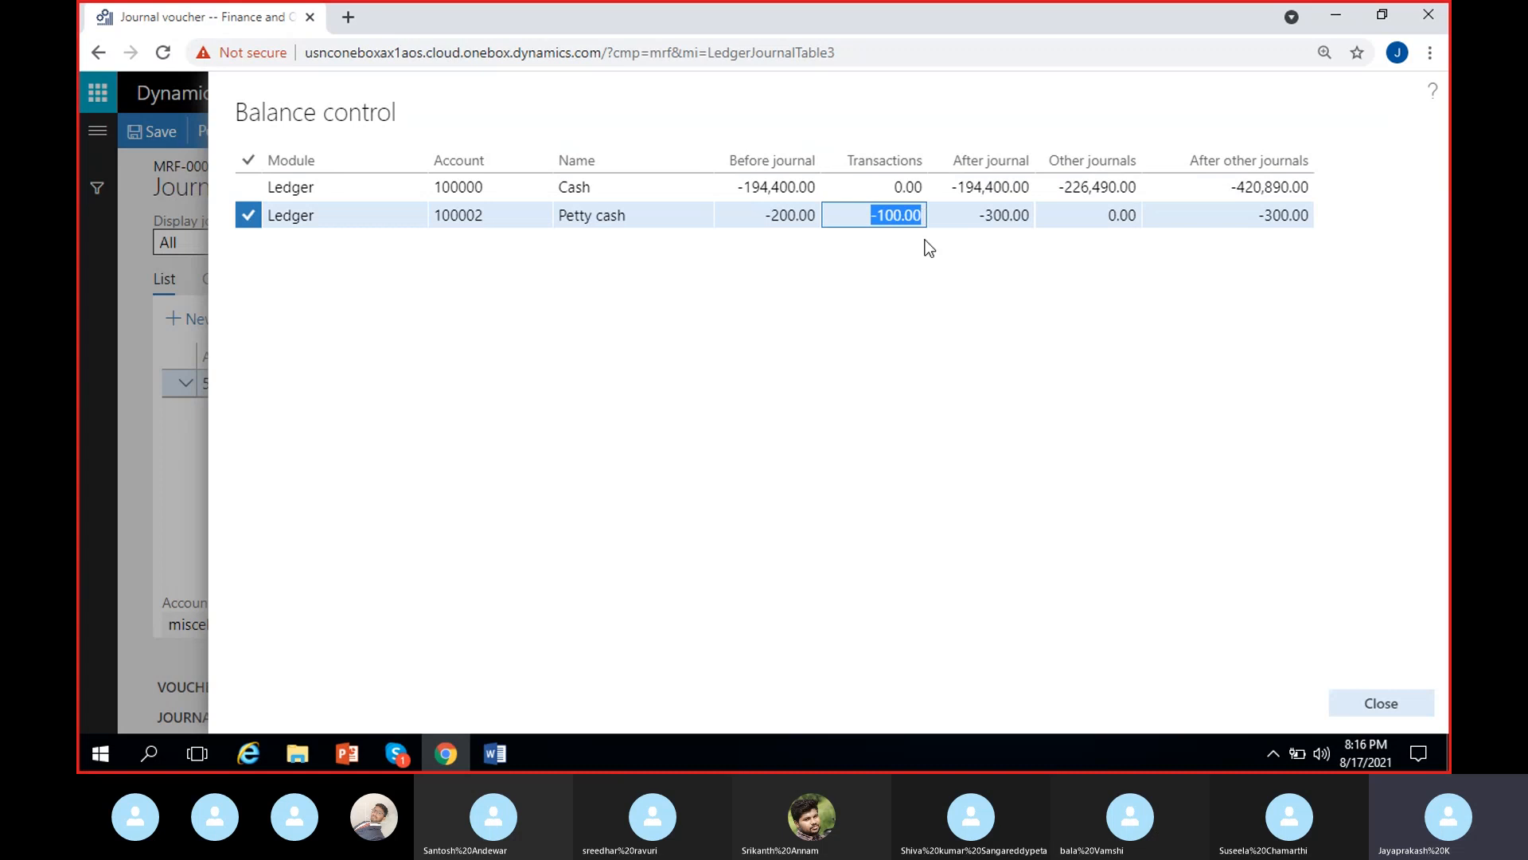
{"action": "left_click", "coordinate": [906, 236]}
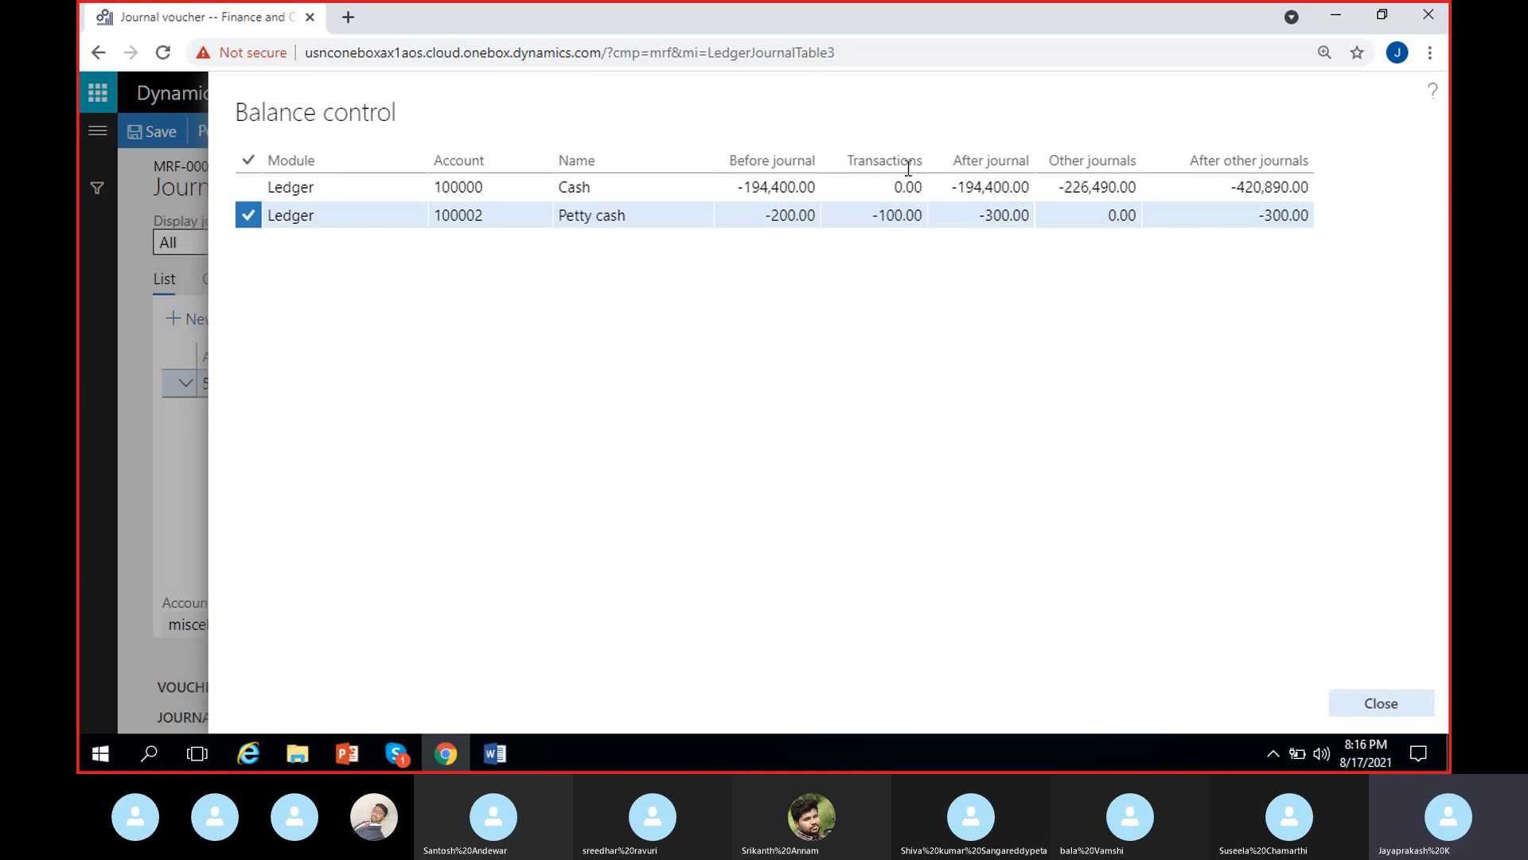
{"action": "left_click_drag", "start_coordinate": [873, 216], "coordinate": [934, 220]}
{"action": "left_click", "coordinate": [902, 287]}
{"action": "left_click", "coordinate": [870, 213]}
{"action": "left_click", "coordinate": [980, 303]}
{"action": "left_click", "coordinate": [984, 215]}
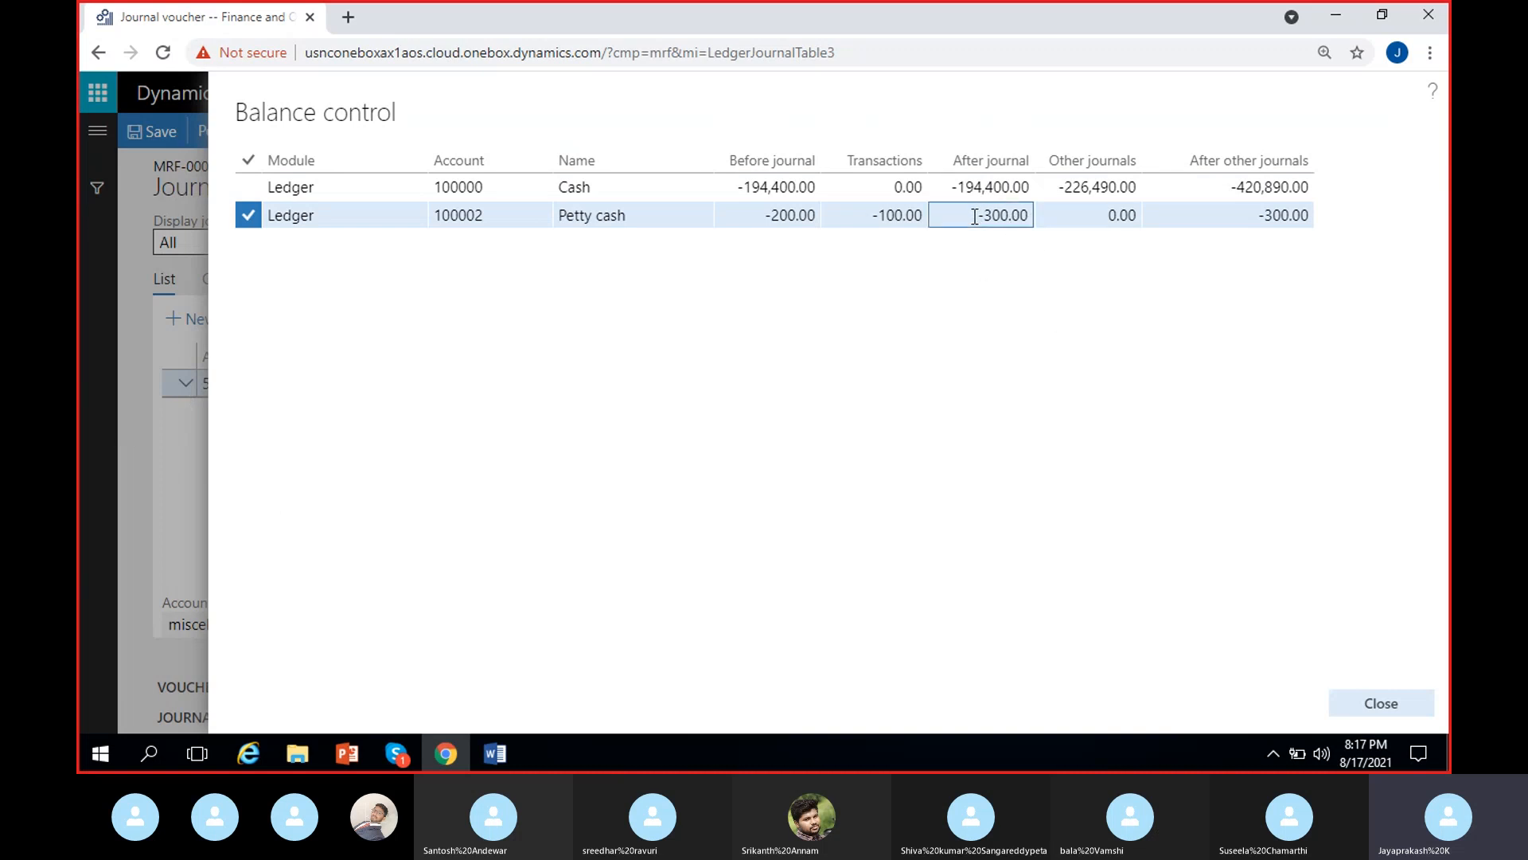
Step: Examine the Petty cash row's After journal, Other journals and After other journals amounts in the Balance control inquiry
{"action": "left_click", "coordinate": [992, 367]}
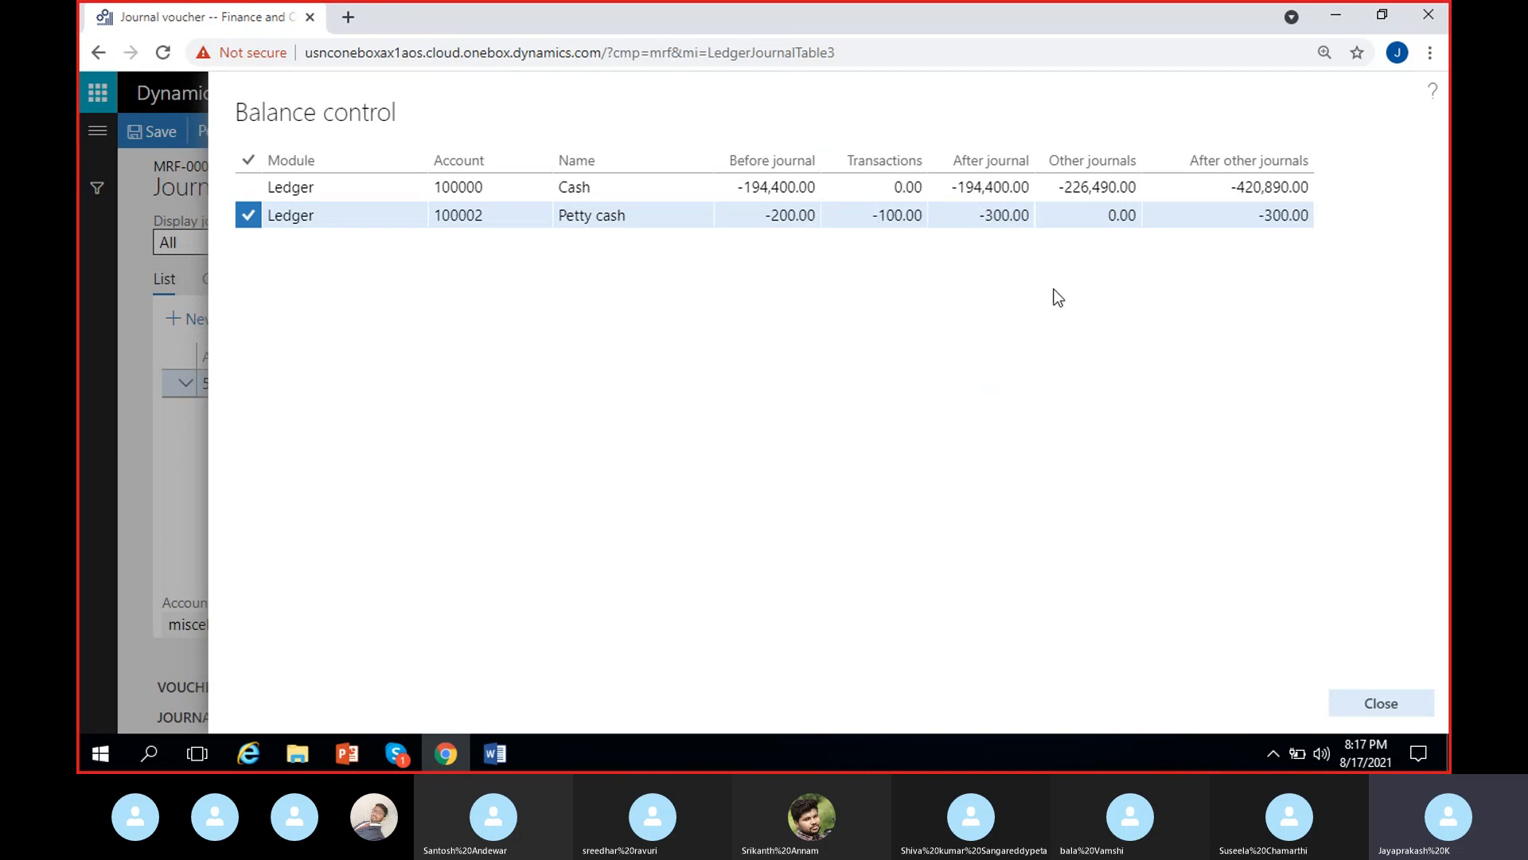
{"action": "left_click", "coordinate": [984, 215]}
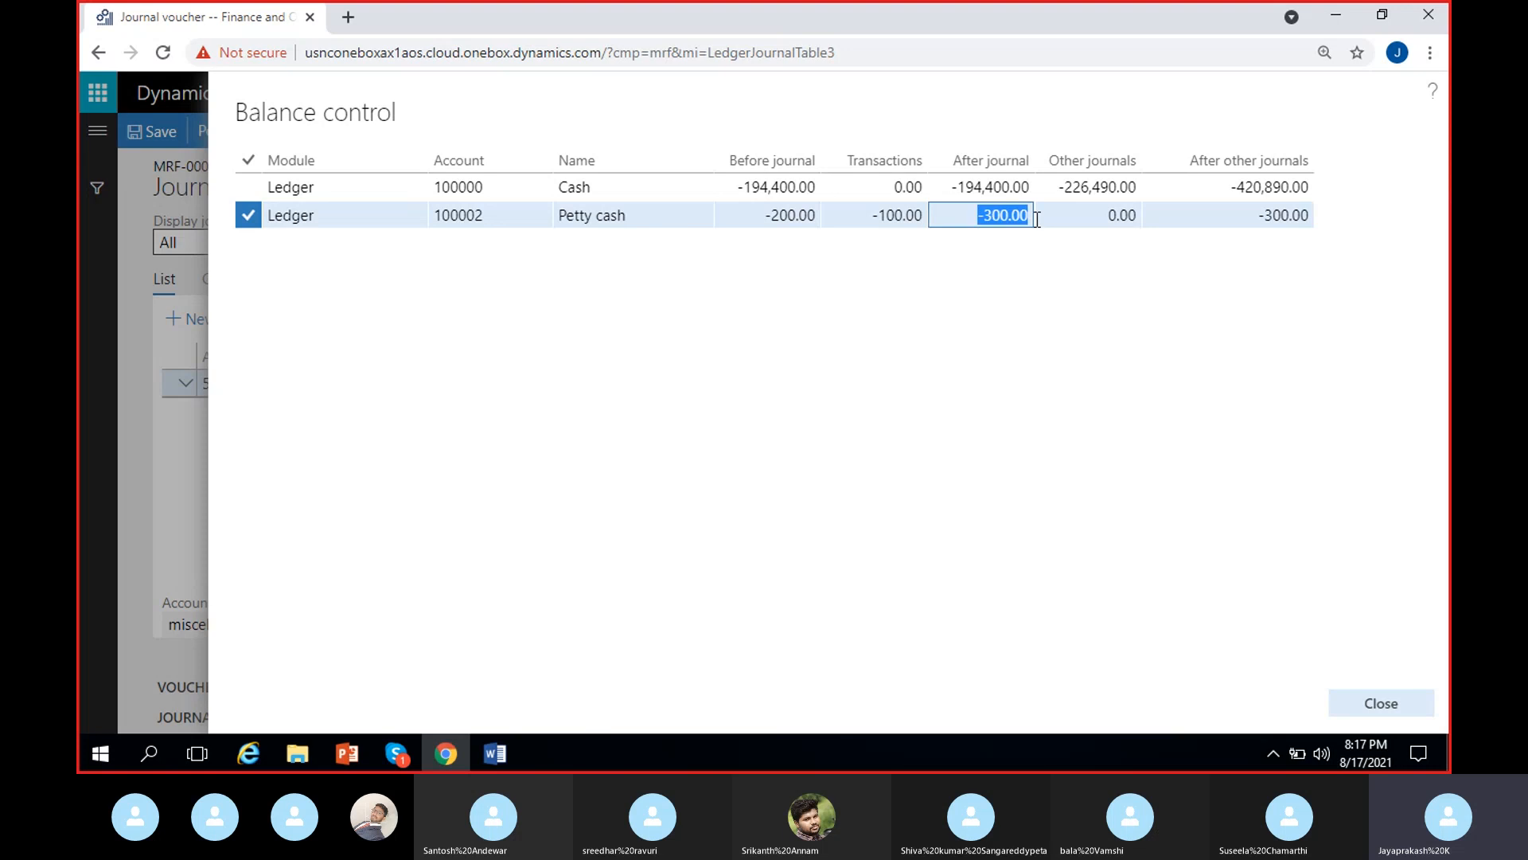
{"action": "left_click", "coordinate": [1070, 290]}
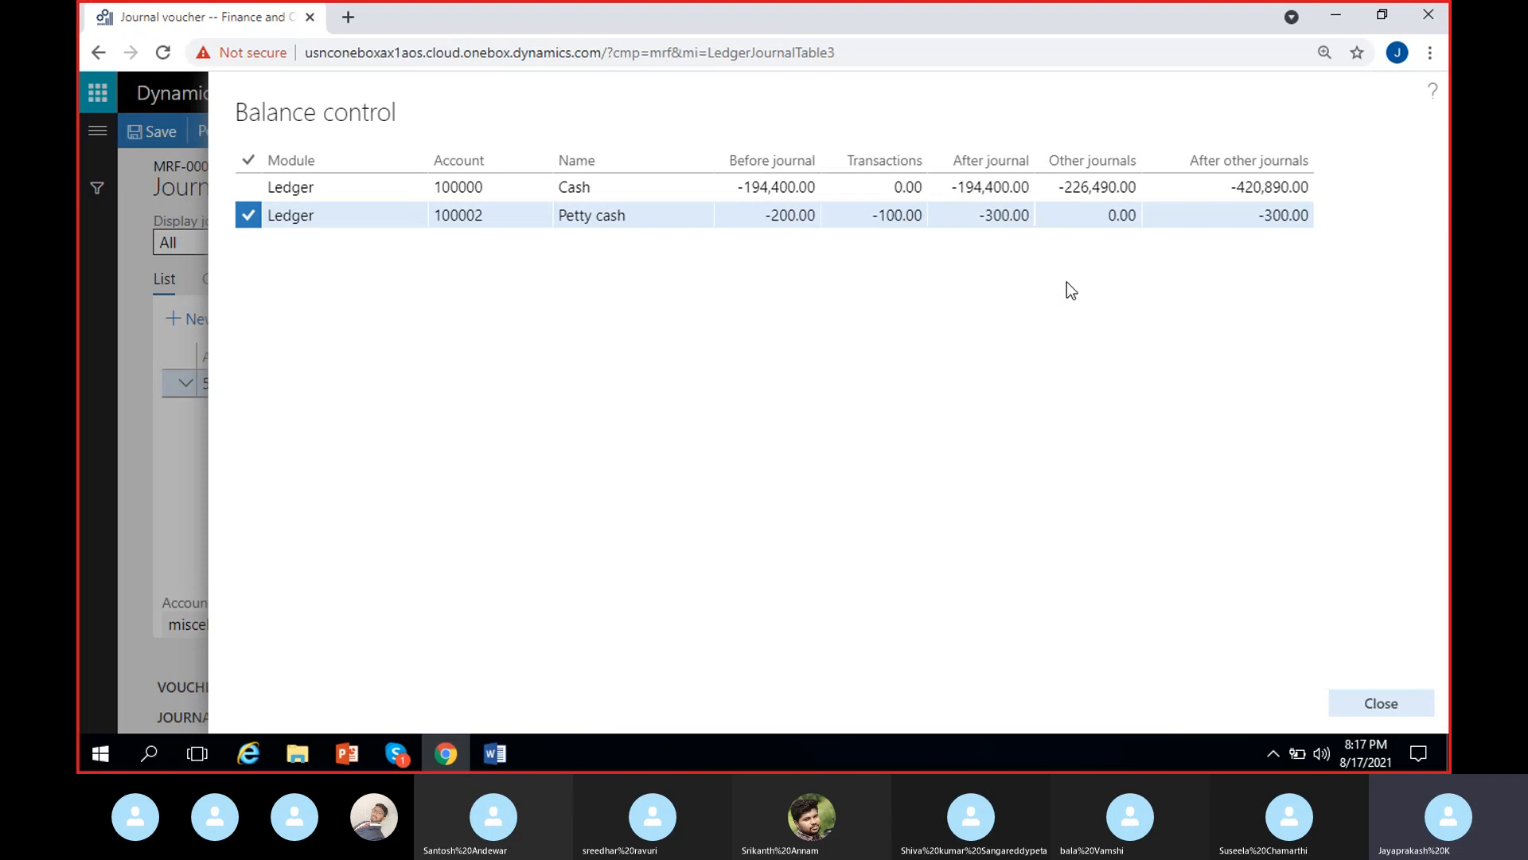
{"action": "left_click", "coordinate": [1091, 224]}
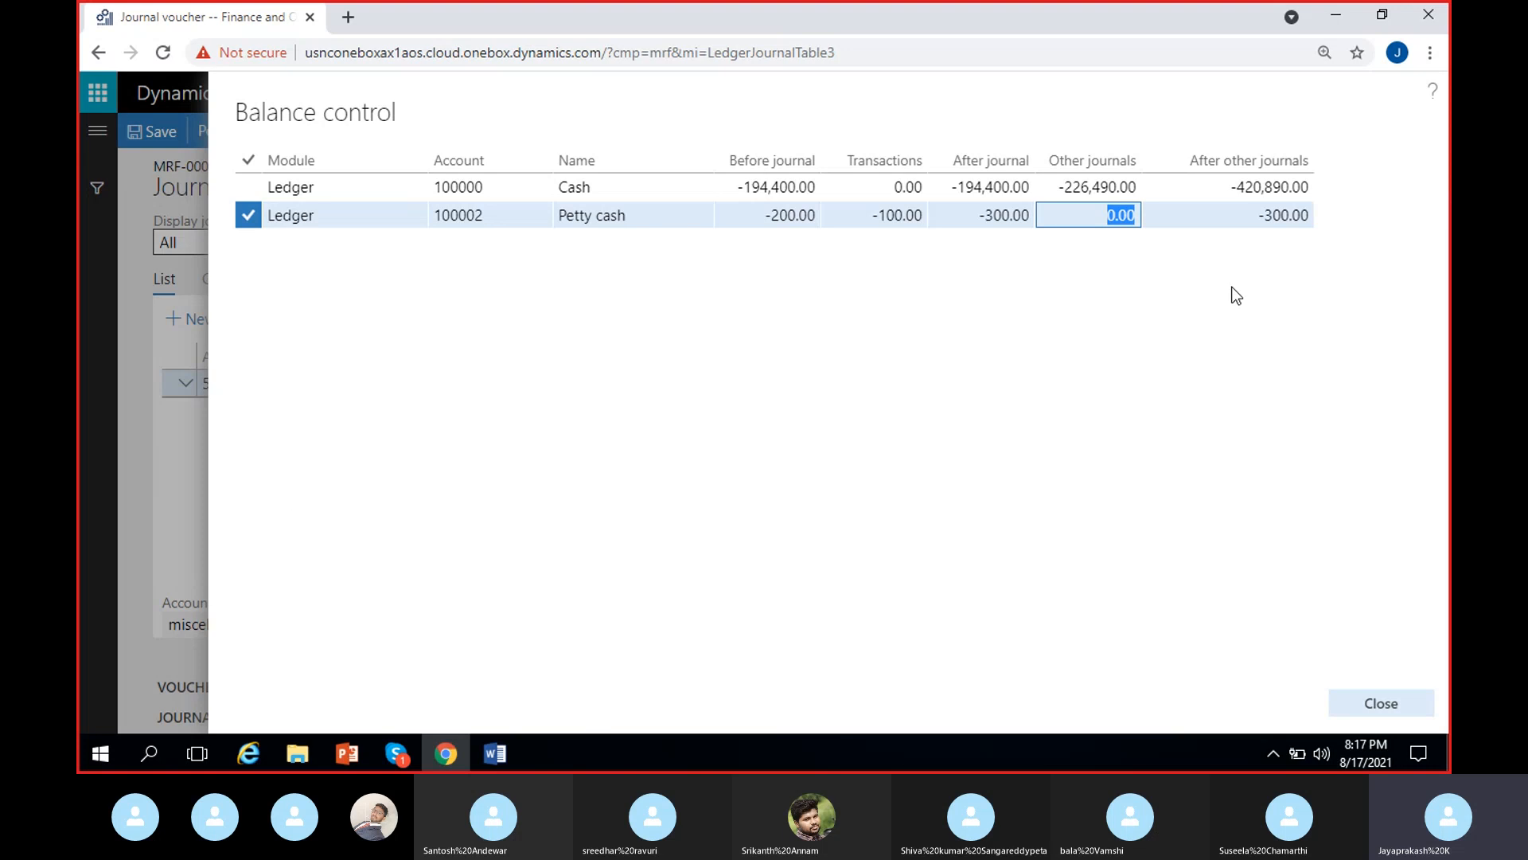
{"action": "left_click", "coordinate": [1141, 244]}
{"action": "left_click", "coordinate": [1109, 216]}
{"action": "left_click", "coordinate": [1102, 261]}
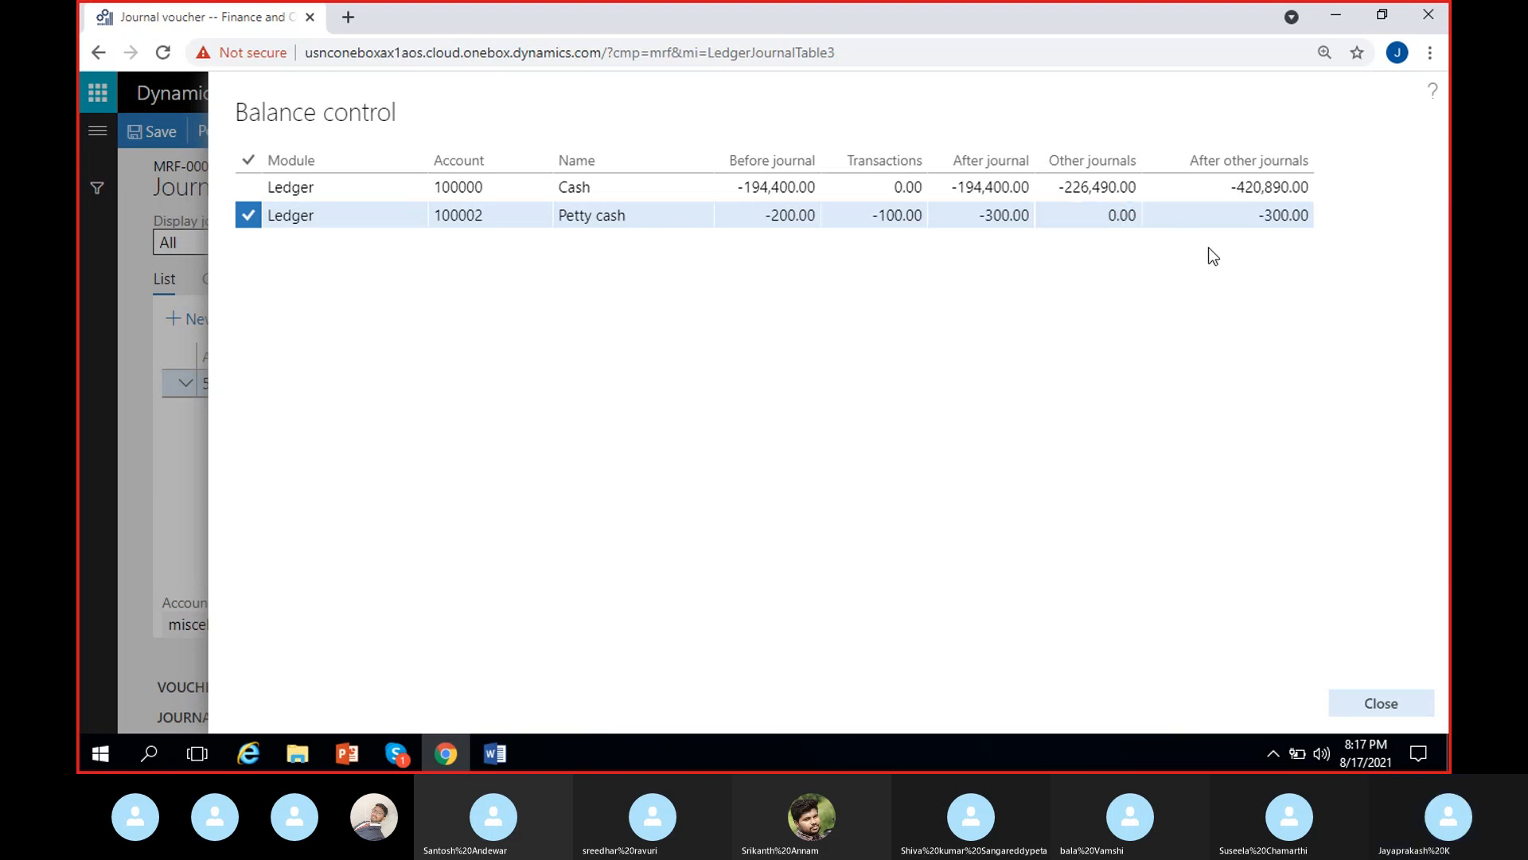
{"action": "left_click", "coordinate": [1103, 216]}
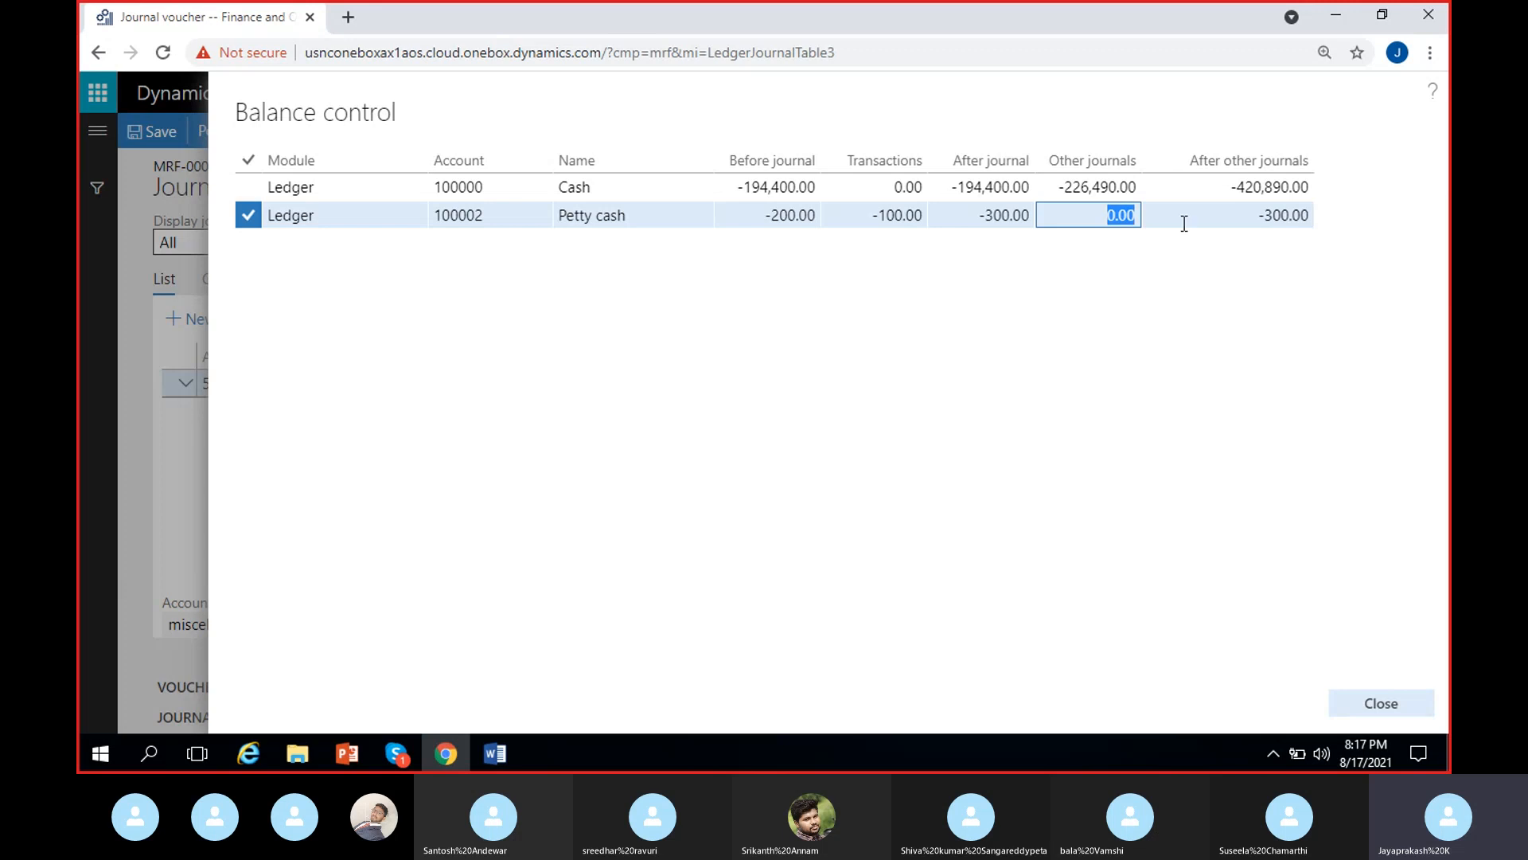
{"action": "left_click", "coordinate": [1250, 224]}
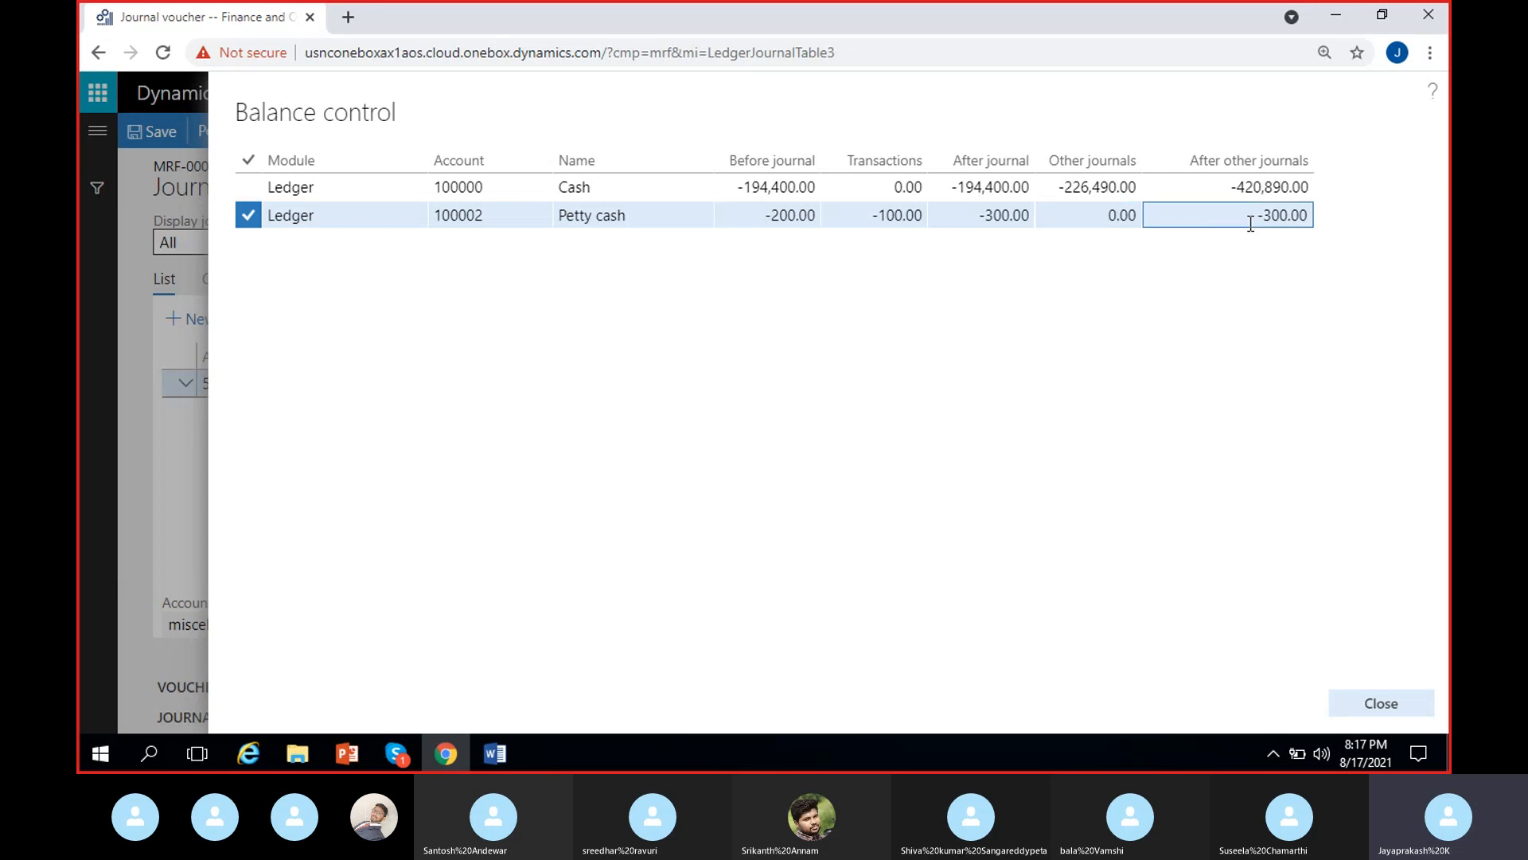
{"action": "left_click", "coordinate": [1305, 251]}
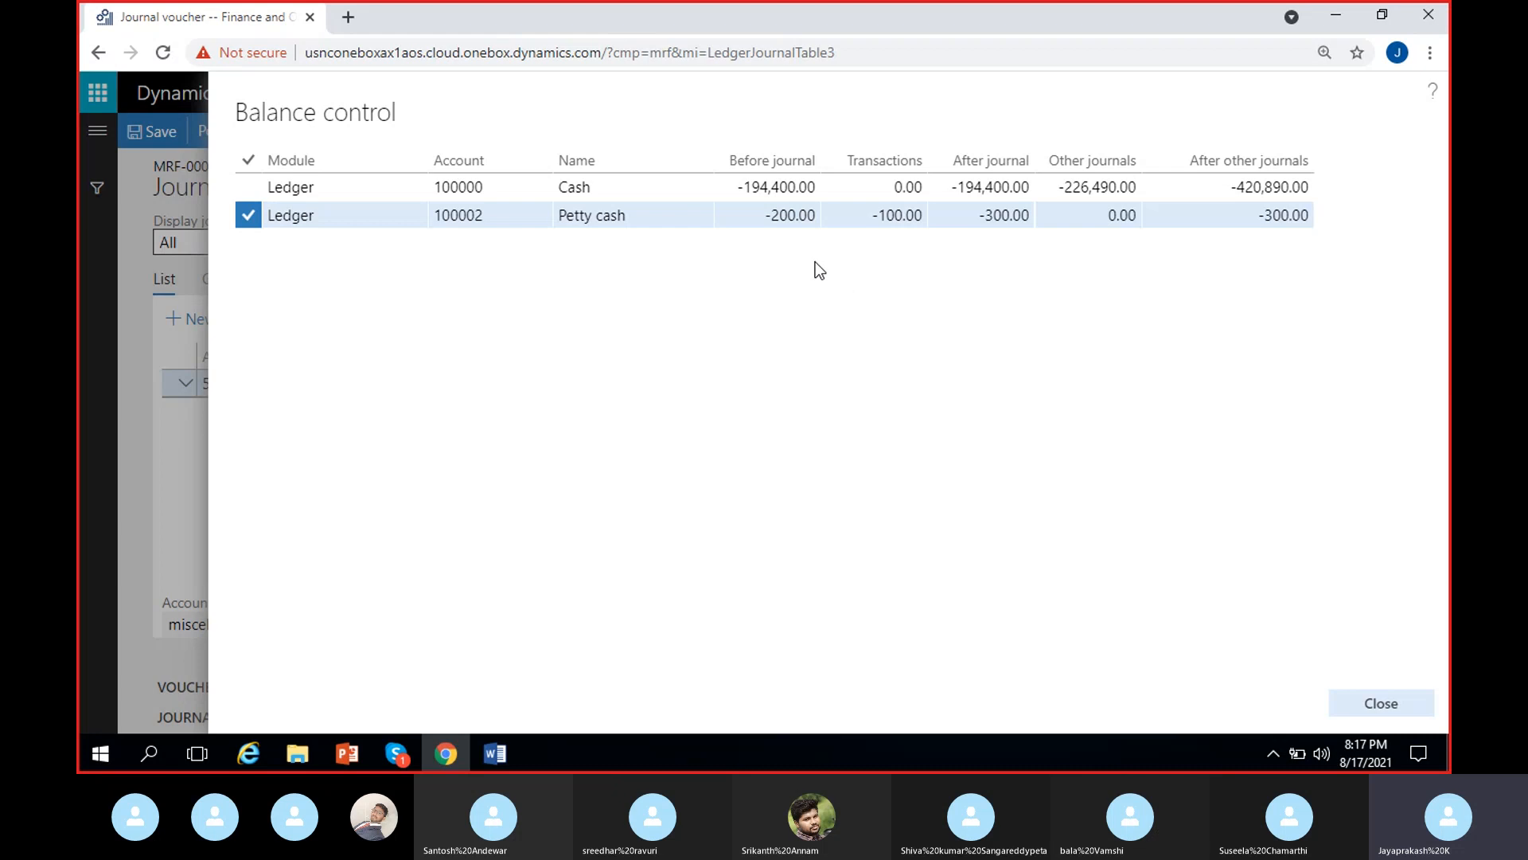
Step: Examine the Cash row's amounts across the Before journal, Transactions, After journal, Other journals and After other journals columns
{"action": "left_click", "coordinate": [738, 186]}
{"action": "left_click_drag", "start_coordinate": [738, 186], "coordinate": [835, 186]}
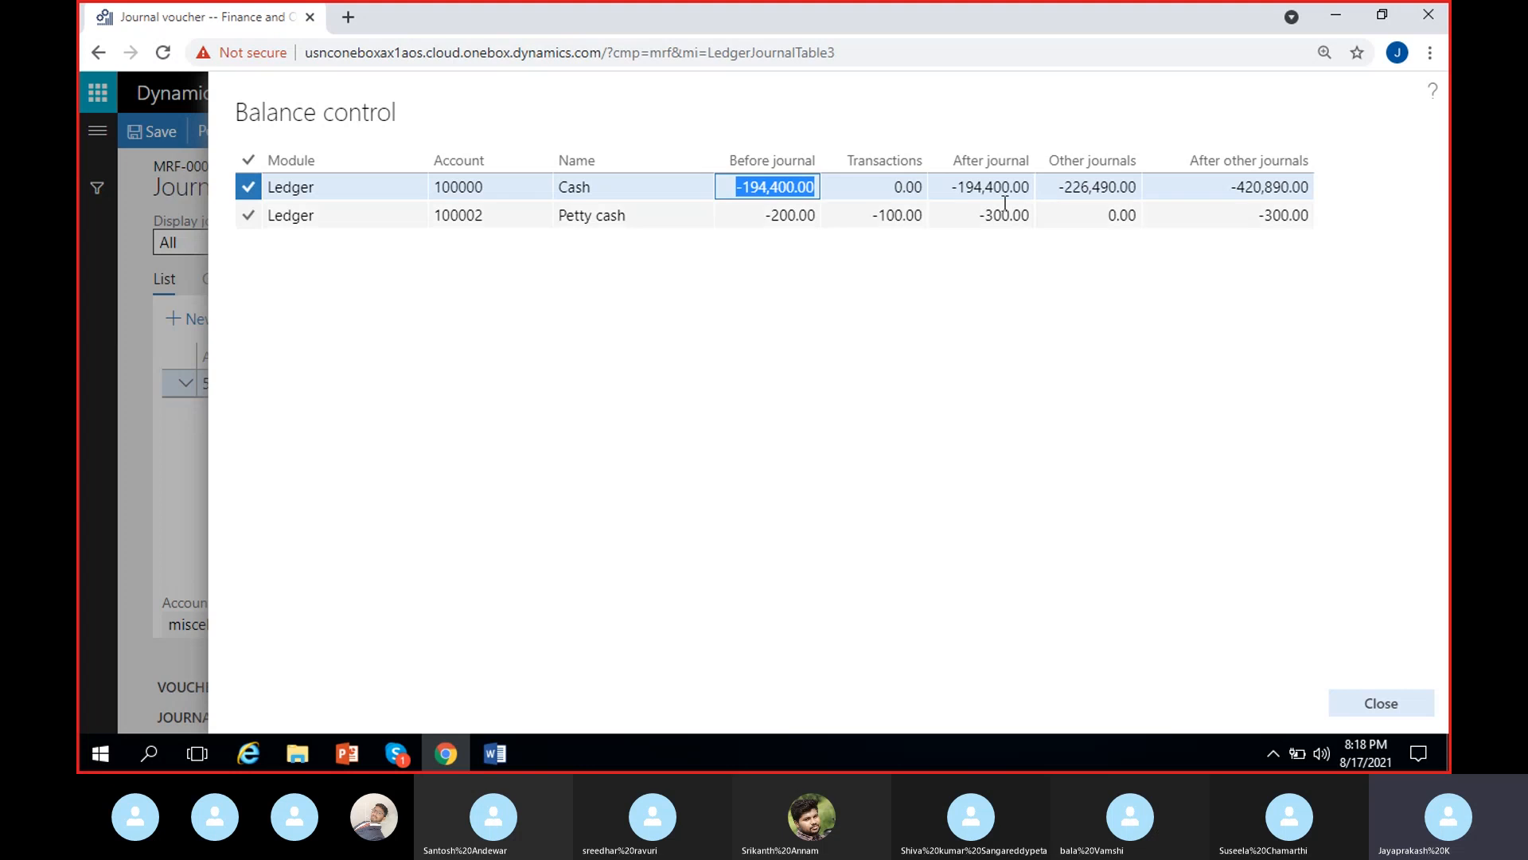
{"action": "left_click", "coordinate": [897, 186]}
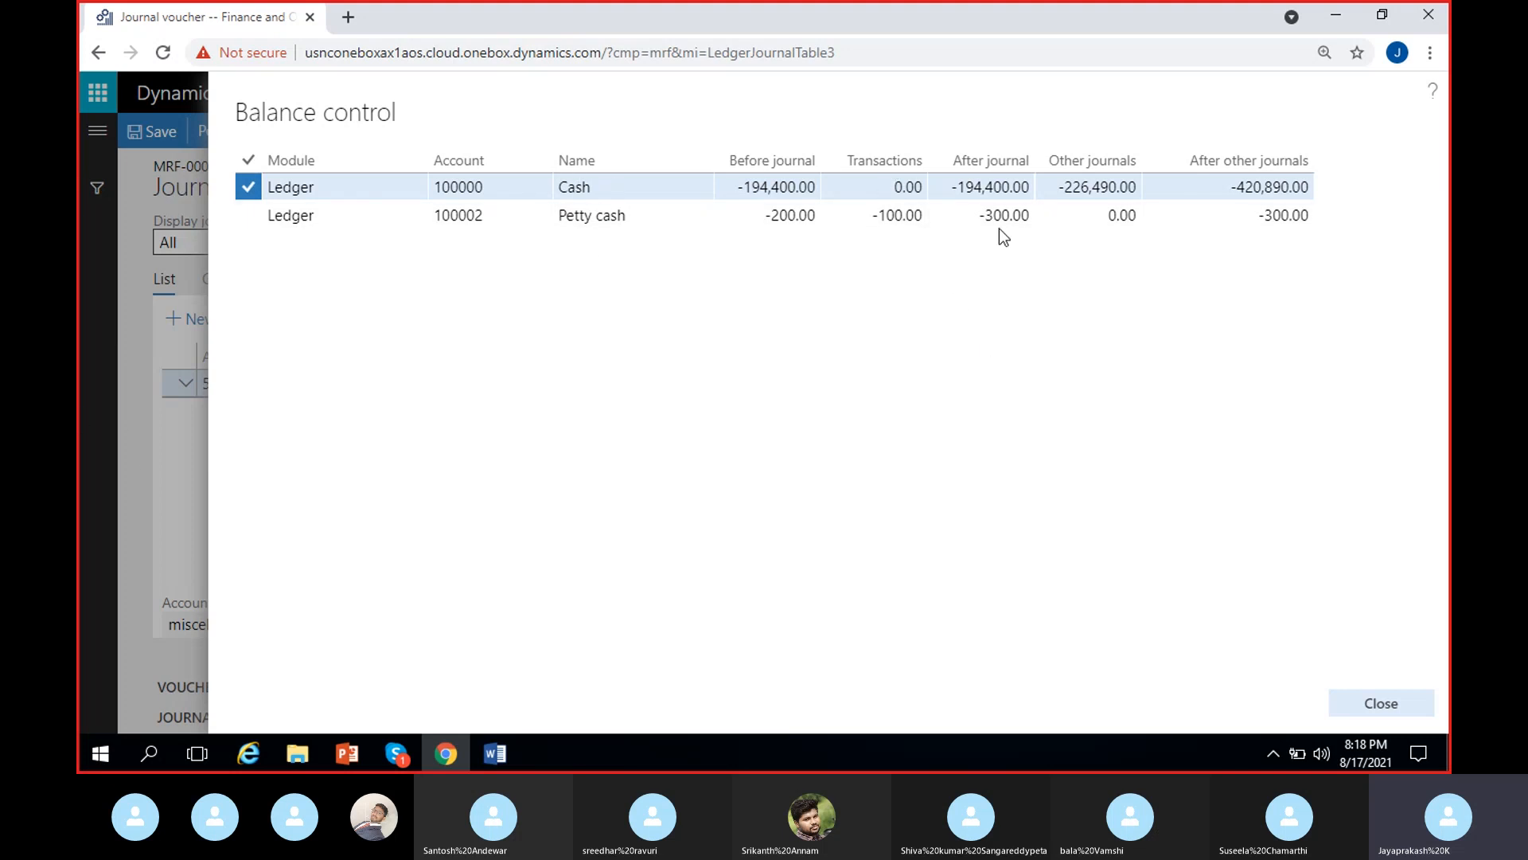
{"action": "left_click_drag", "start_coordinate": [949, 188], "coordinate": [1032, 188]}
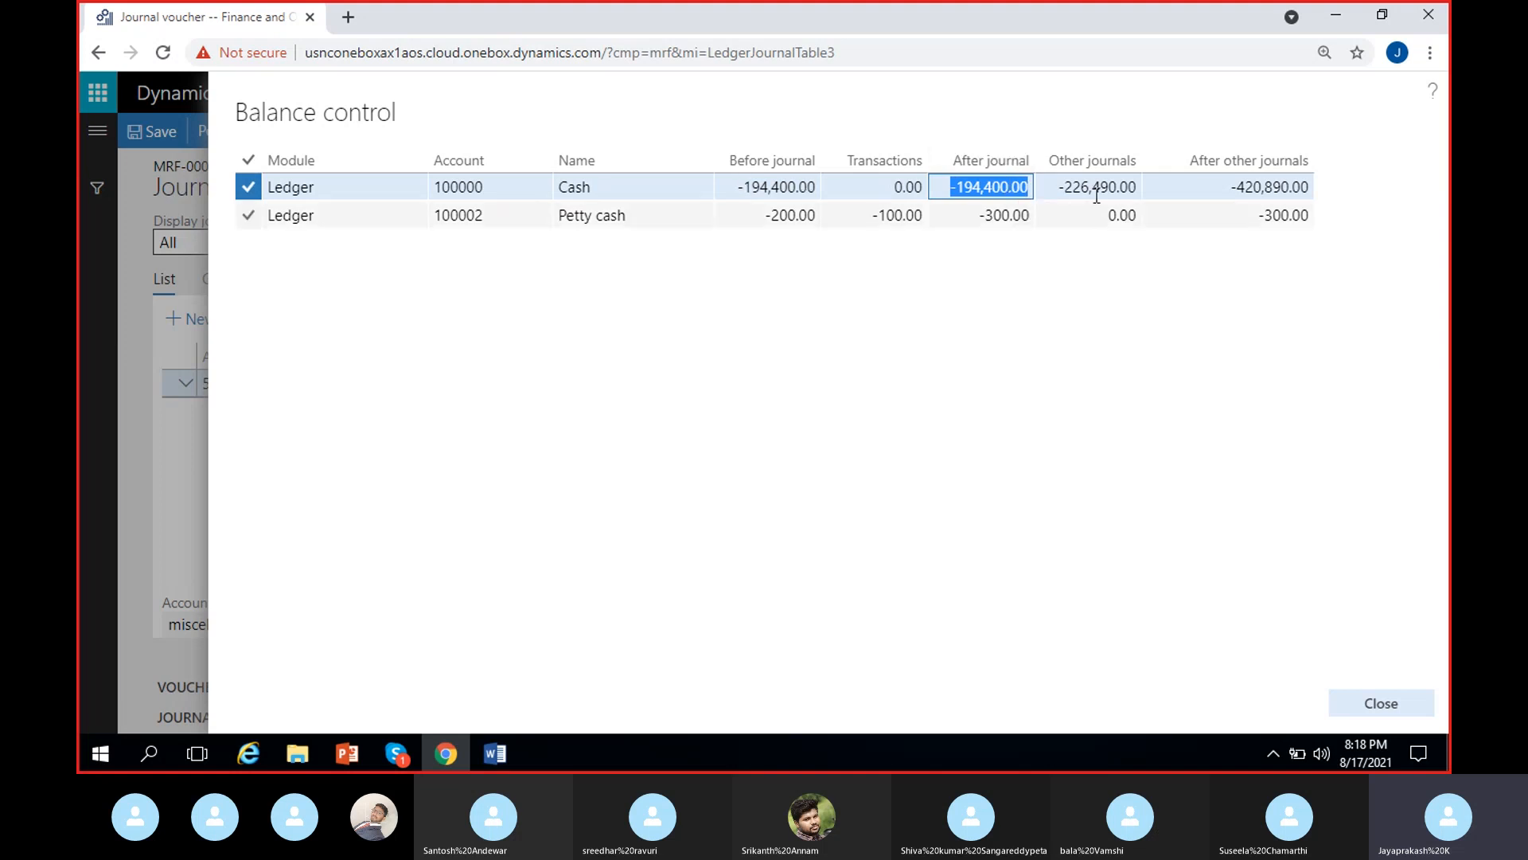
{"action": "left_click", "coordinate": [1049, 188]}
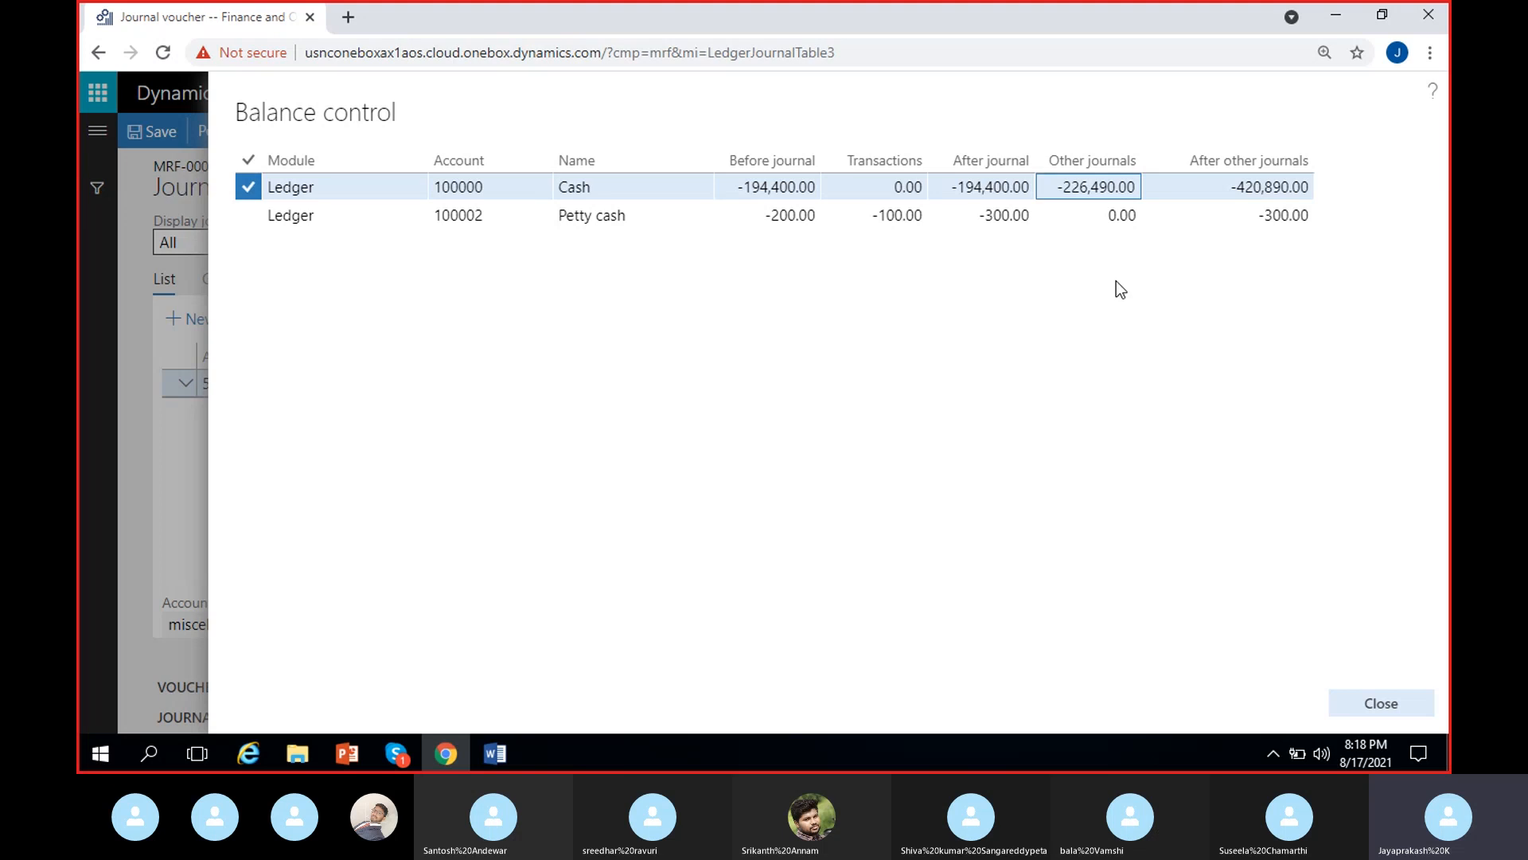
{"action": "left_click_drag", "start_coordinate": [1049, 184], "coordinate": [1143, 188]}
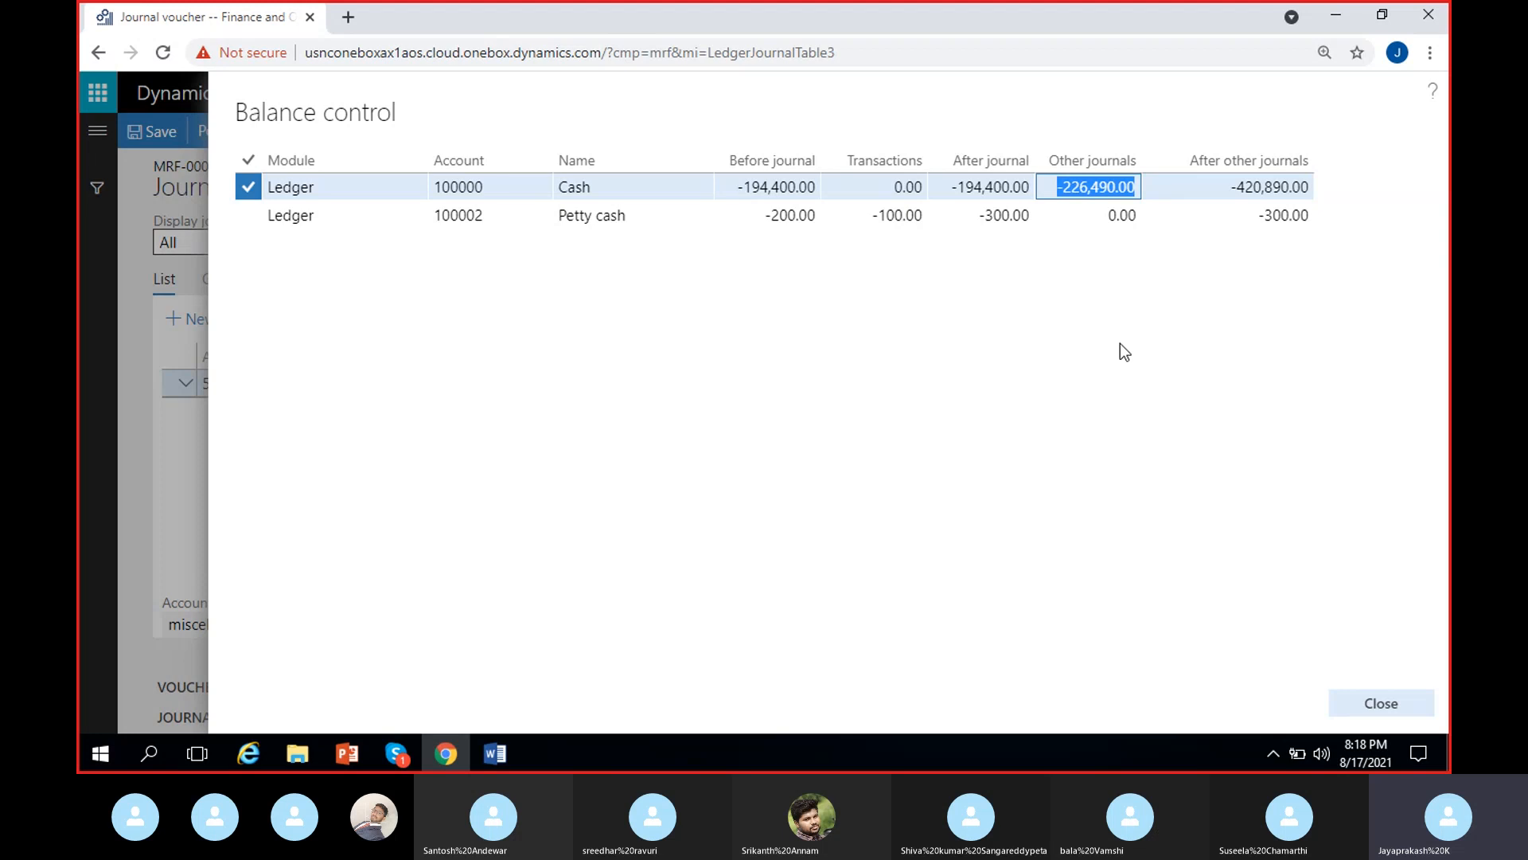
{"action": "left_click", "coordinate": [1134, 260]}
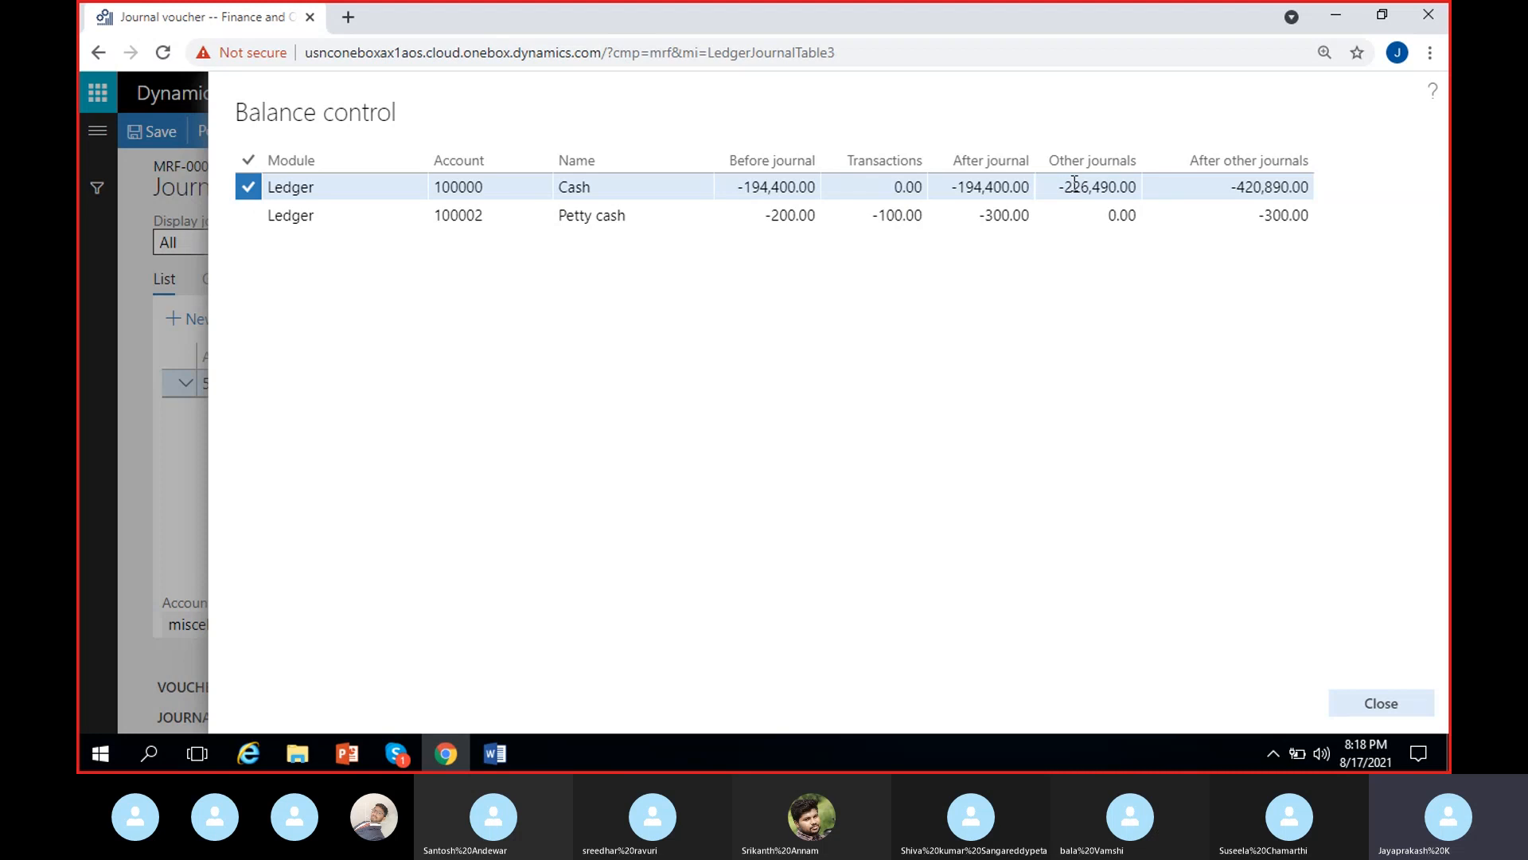
{"action": "left_click_drag", "start_coordinate": [1057, 187], "coordinate": [1140, 186]}
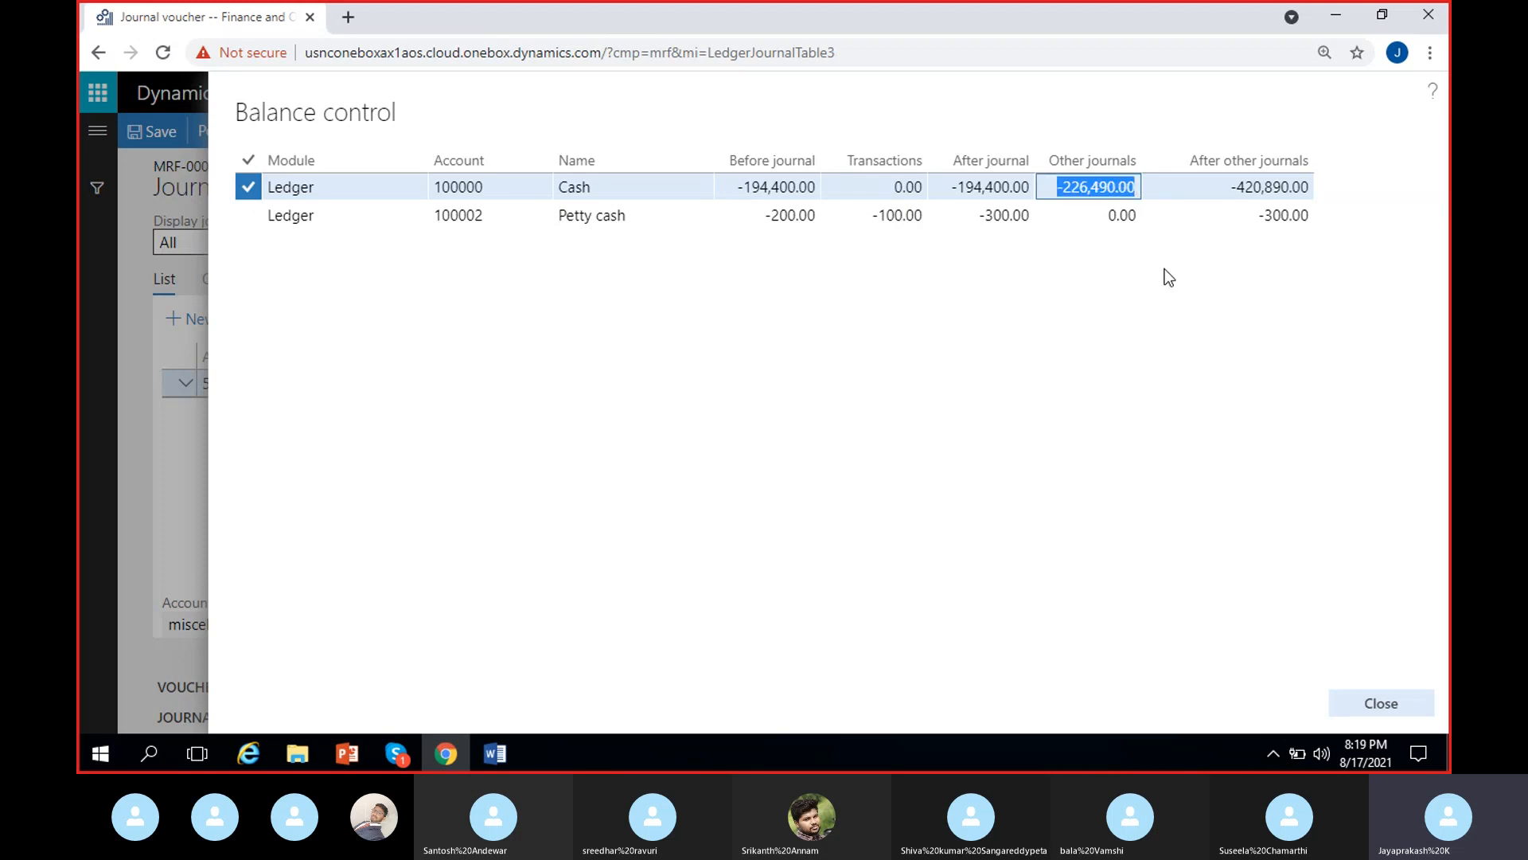
{"action": "left_click", "coordinate": [1219, 303]}
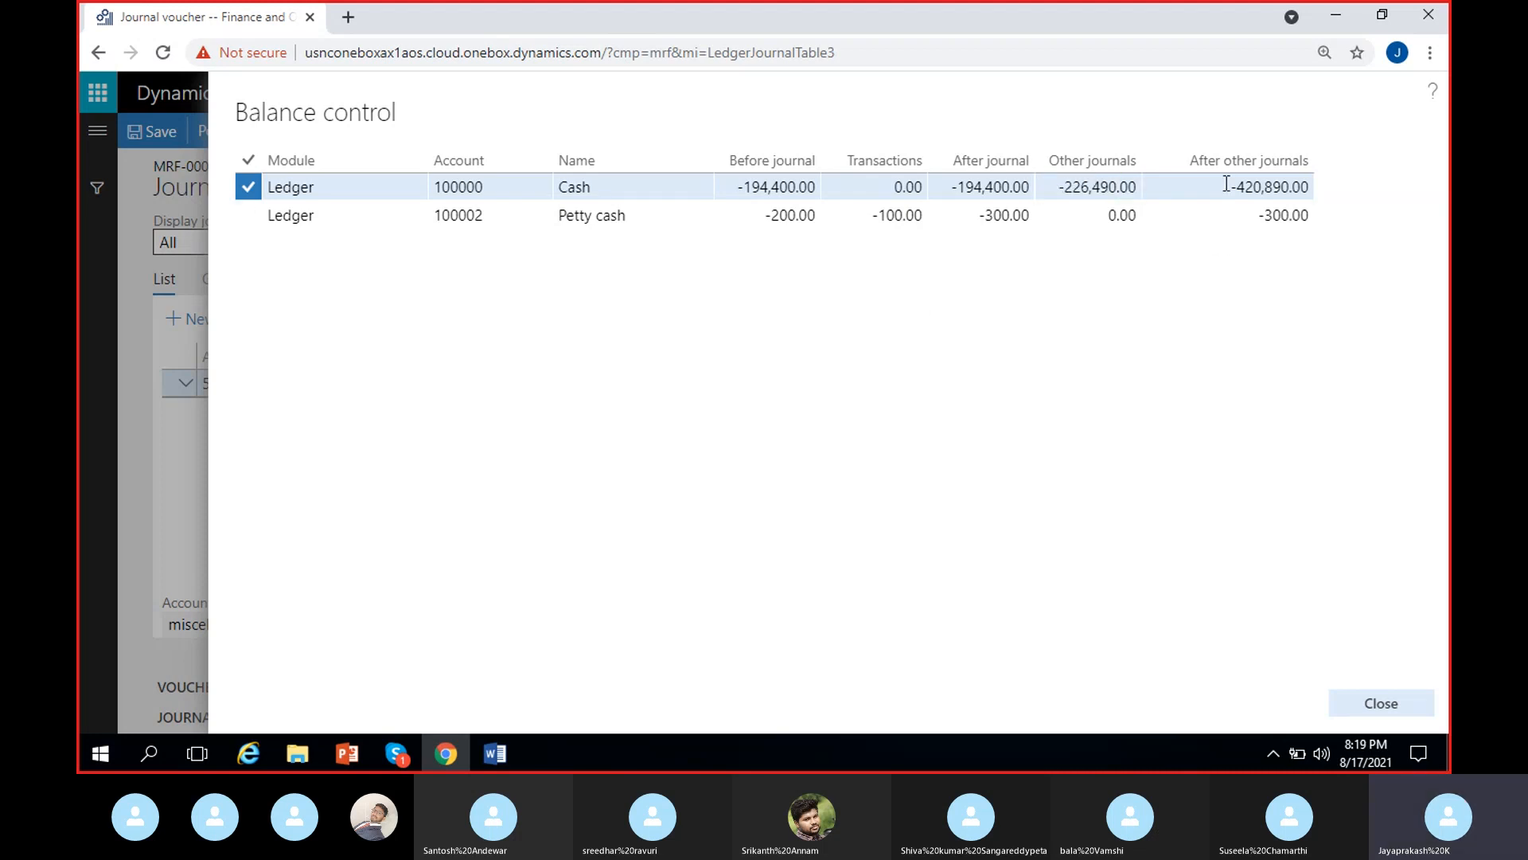
{"action": "left_click_drag", "start_coordinate": [1226, 184], "coordinate": [1310, 191]}
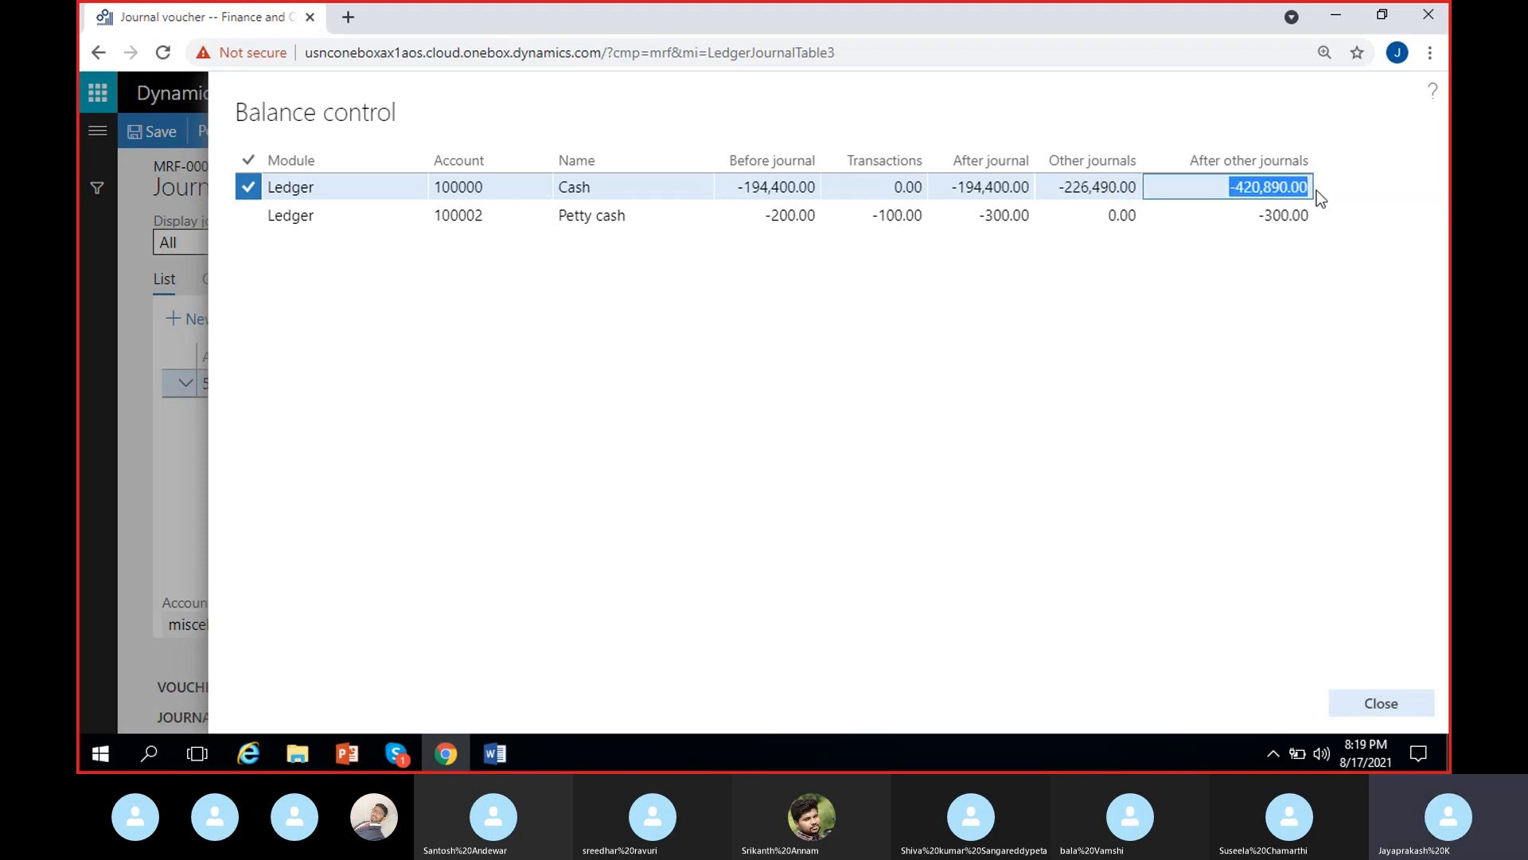
{"action": "left_click", "coordinate": [1291, 337]}
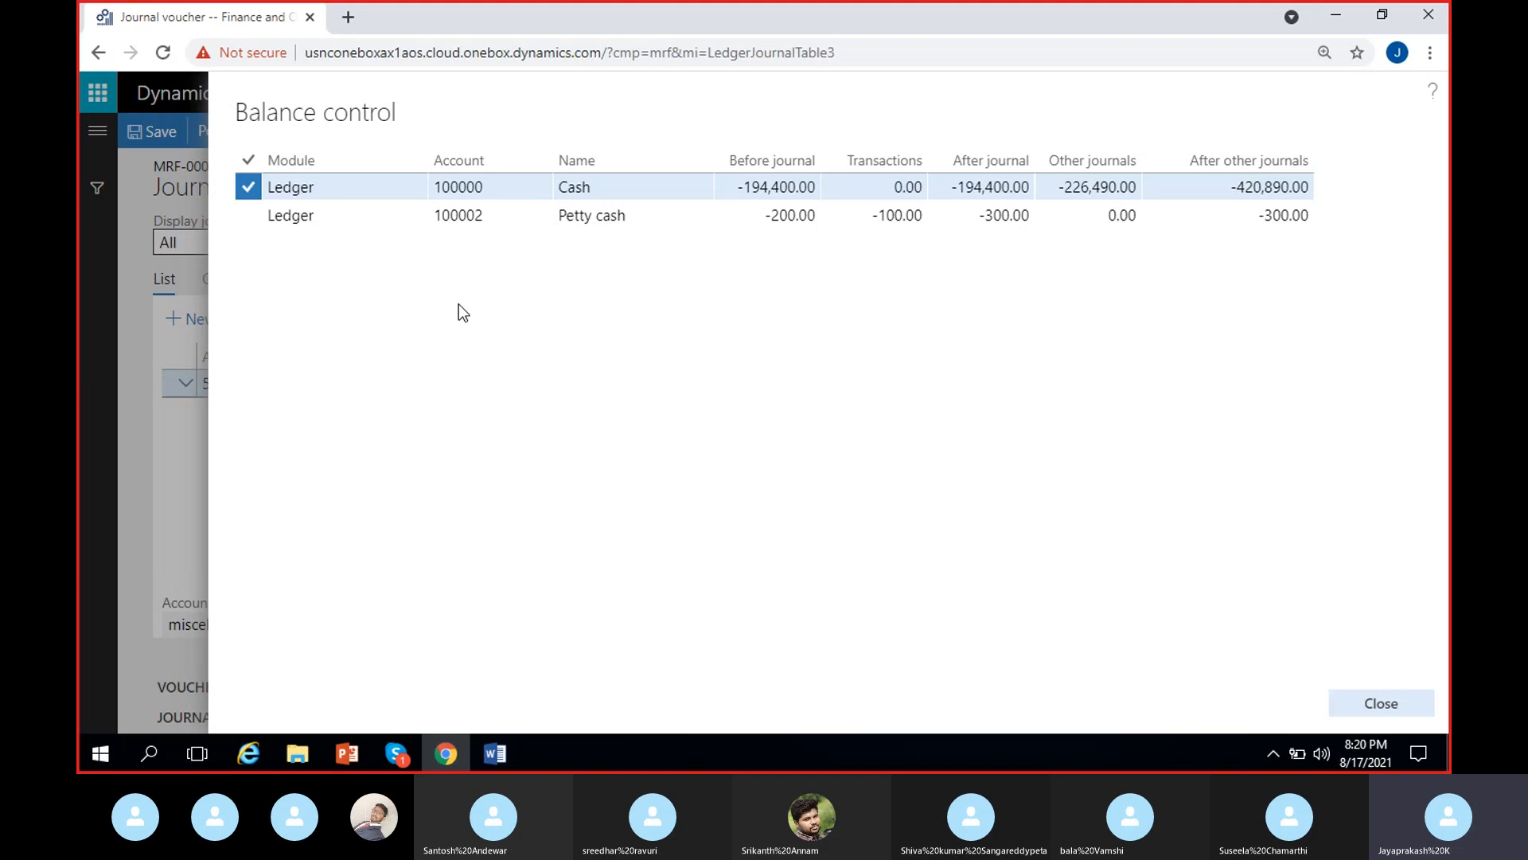
Step: Close the Balance control inquiry and duplicate the Journal voucher browser tab
{"action": "left_click", "coordinate": [1353, 712]}
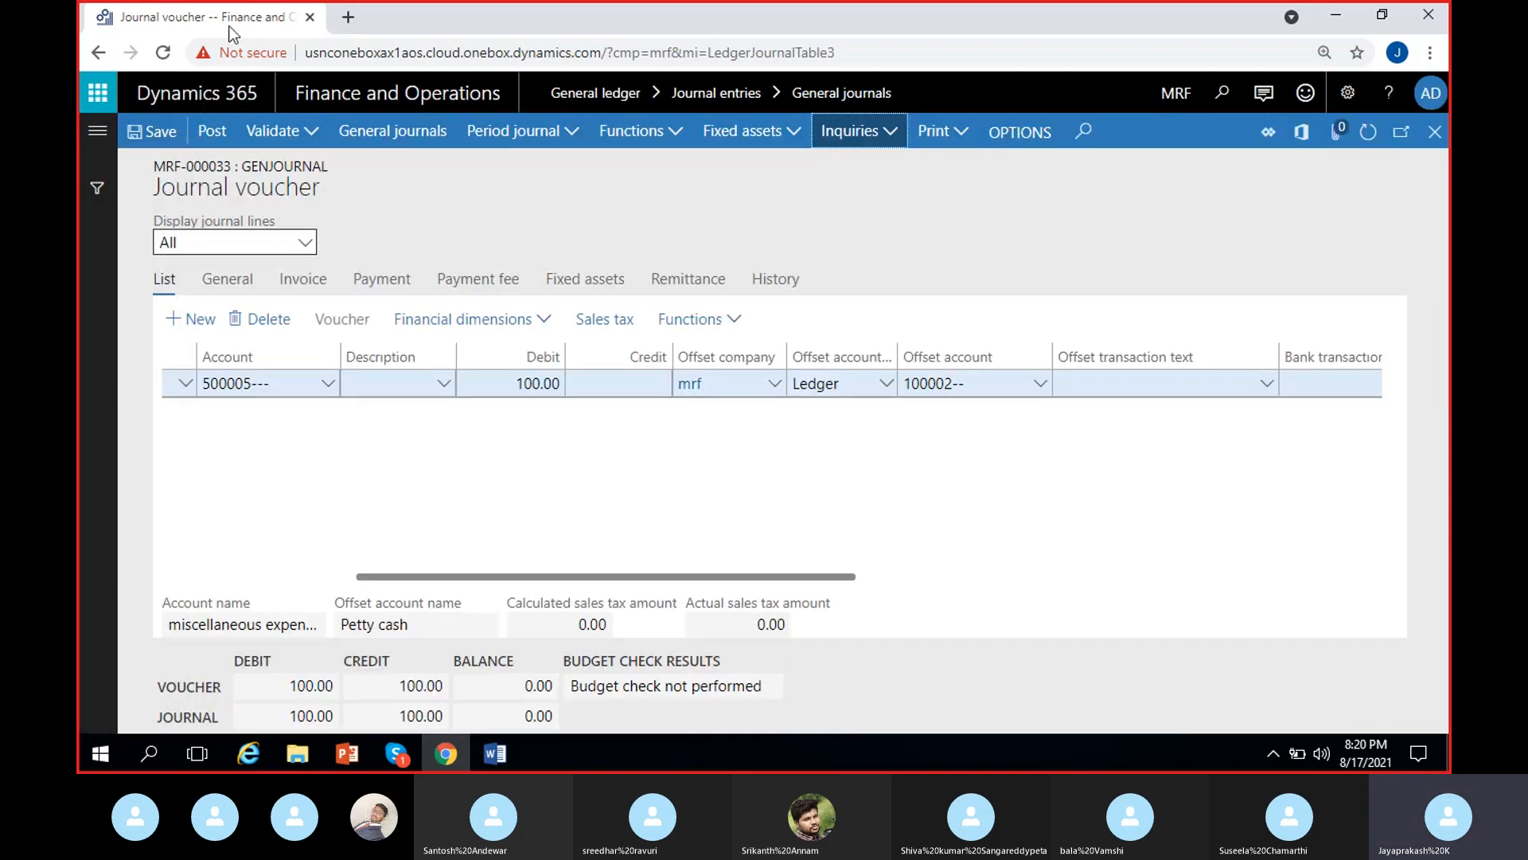
{"action": "right_click", "coordinate": [229, 24]}
{"action": "left_click", "coordinate": [304, 161]}
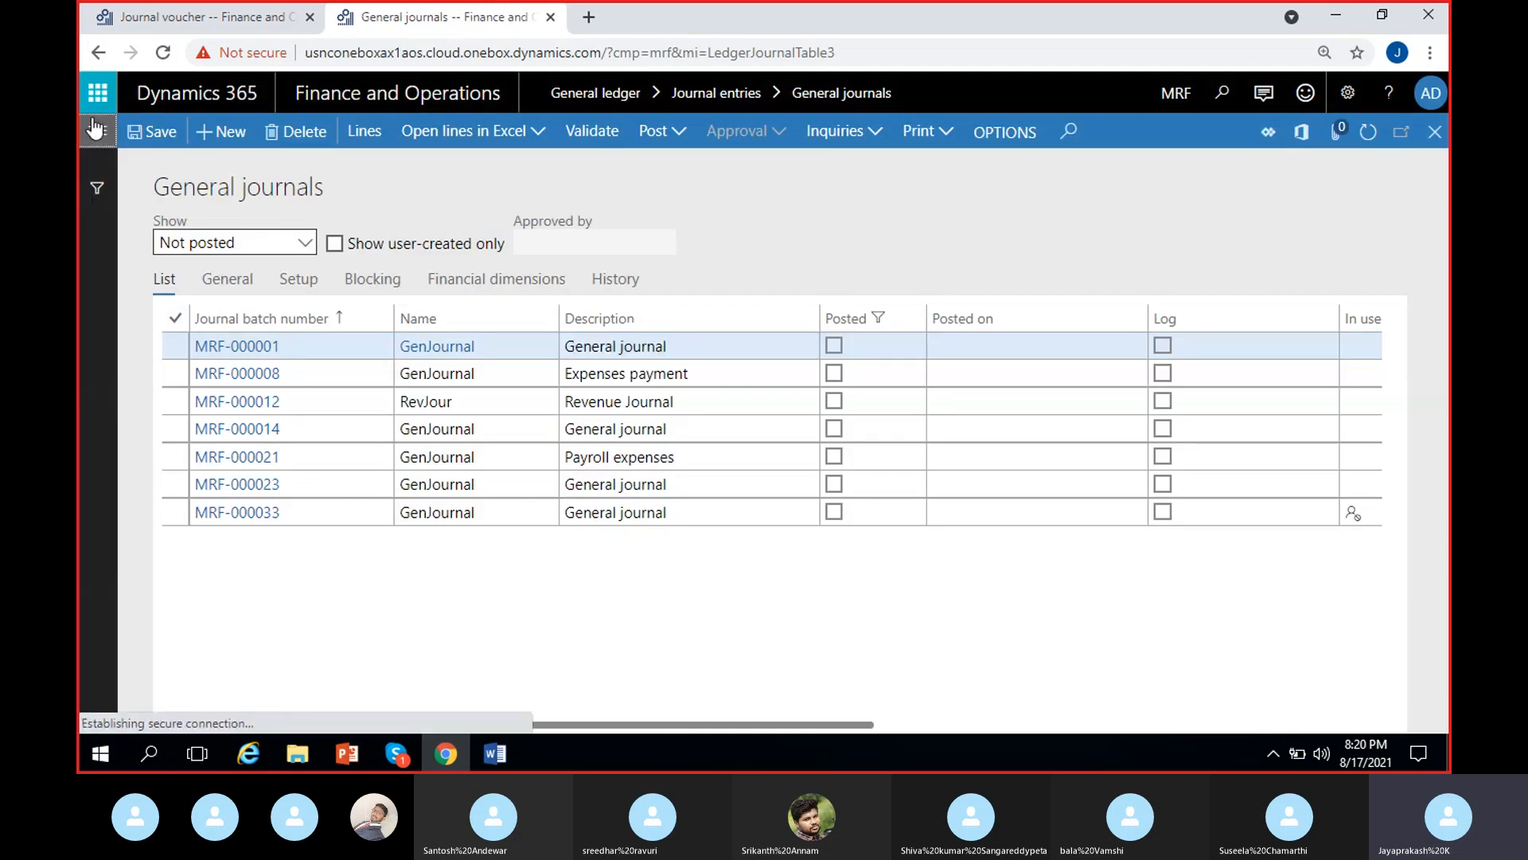
Step: Open the General ledger module's Trial balance inquiry in the duplicated browser tab
{"action": "left_click", "coordinate": [95, 129]}
{"action": "scroll", "coordinate": [170, 498], "scroll_direction": "down", "scroll_amount": 5}
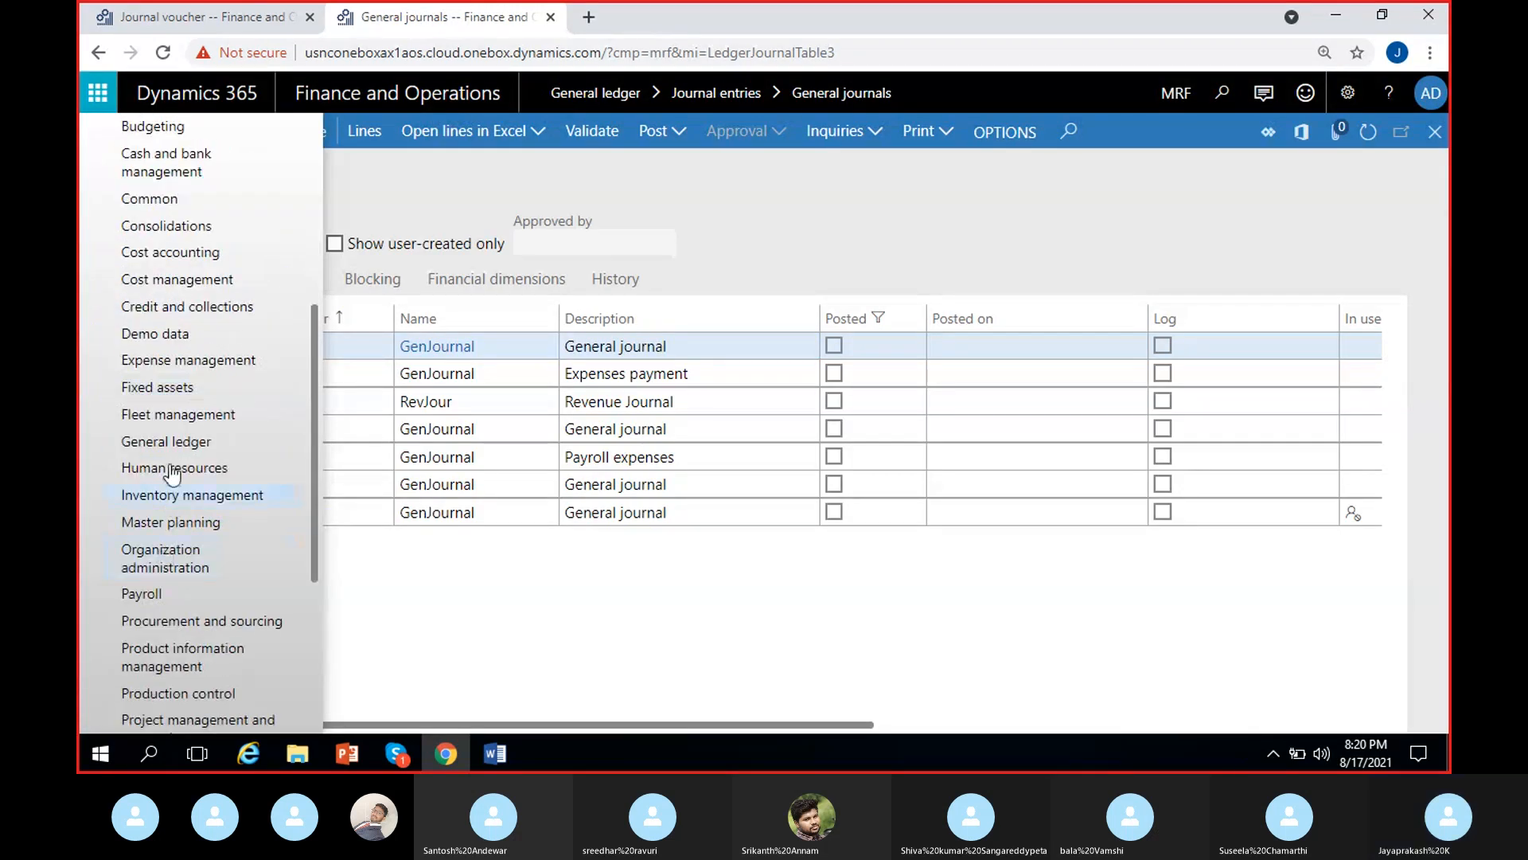
{"action": "left_click", "coordinate": [170, 440]}
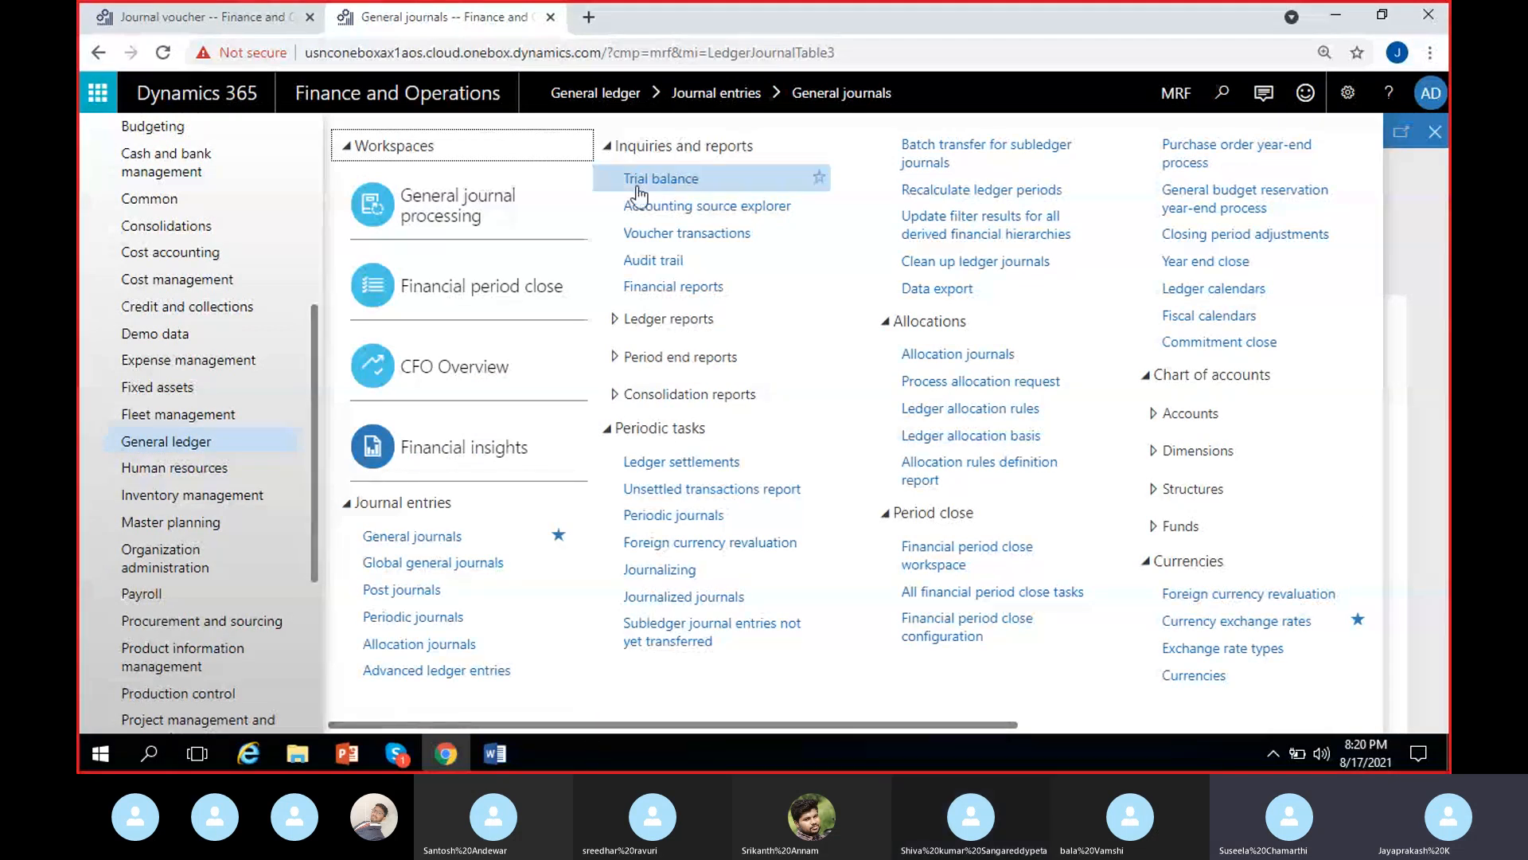
{"action": "left_click", "coordinate": [677, 173]}
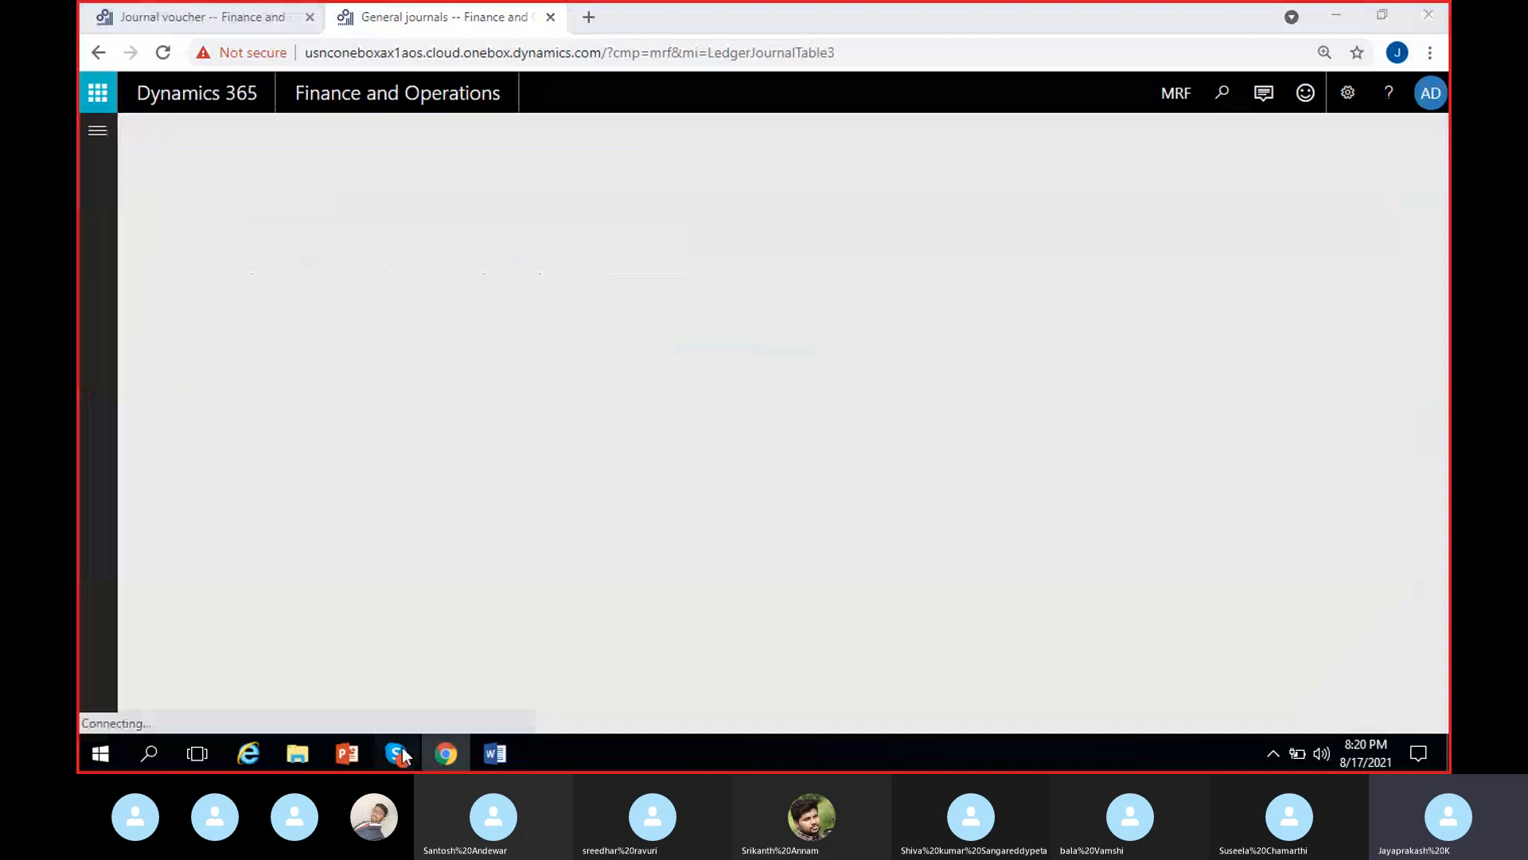
{"action": "left_click", "coordinate": [397, 754]}
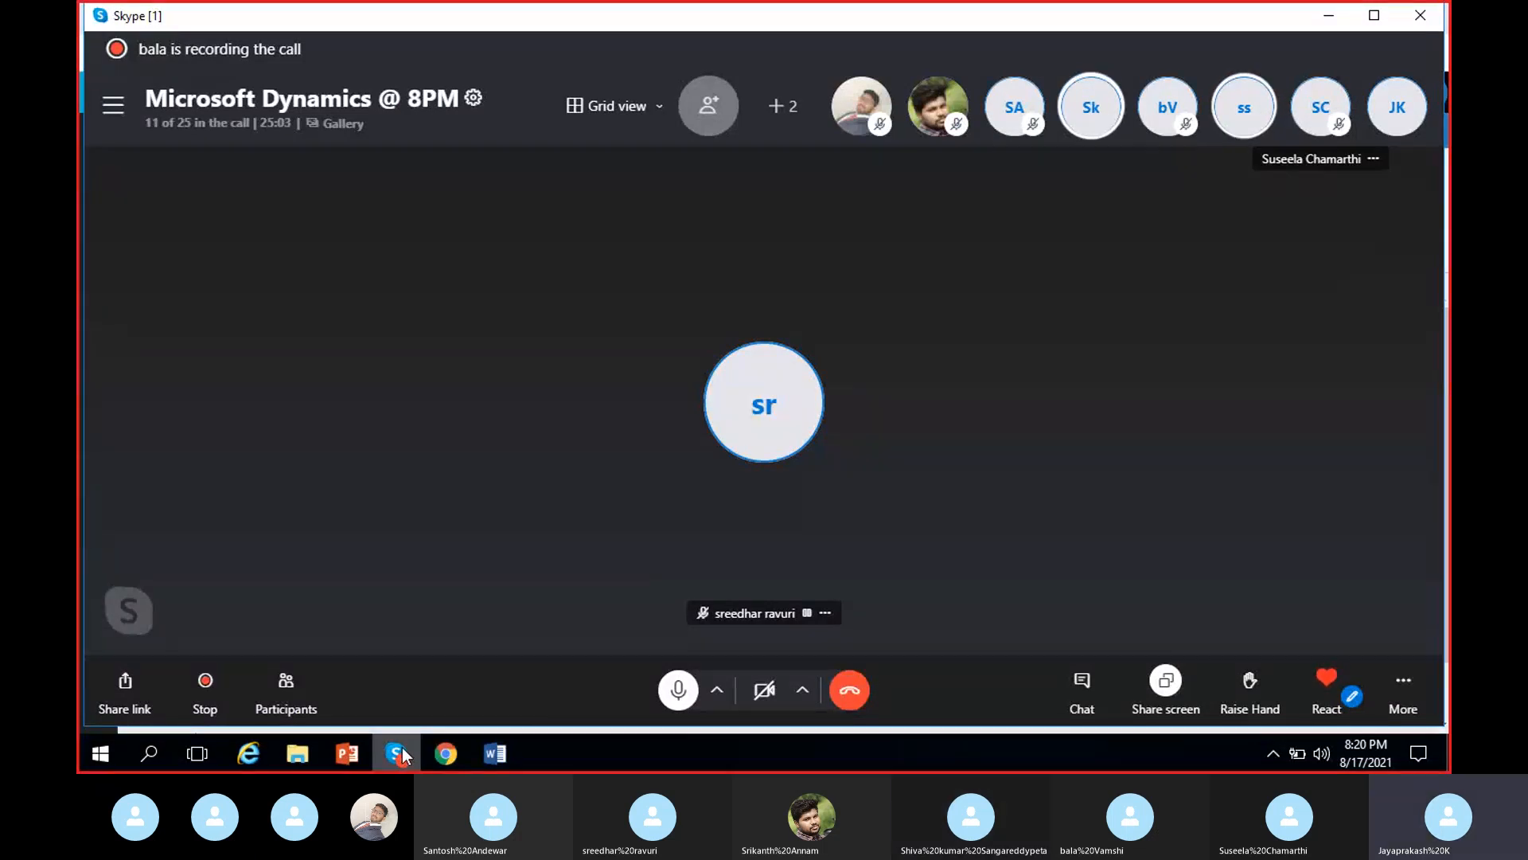
{"action": "left_click", "coordinate": [402, 754]}
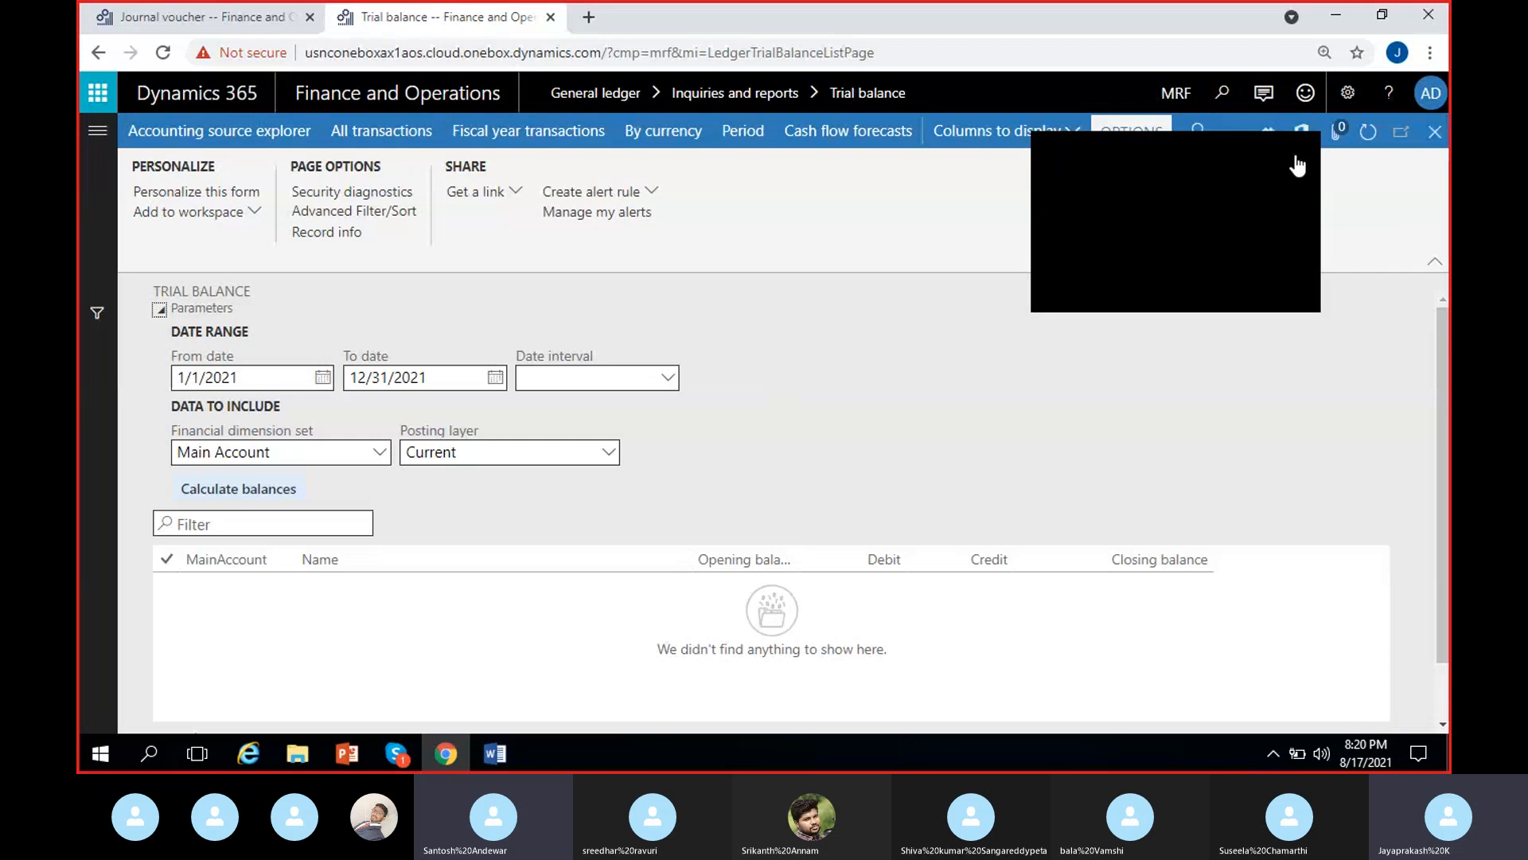
{"action": "left_click", "coordinate": [1292, 153]}
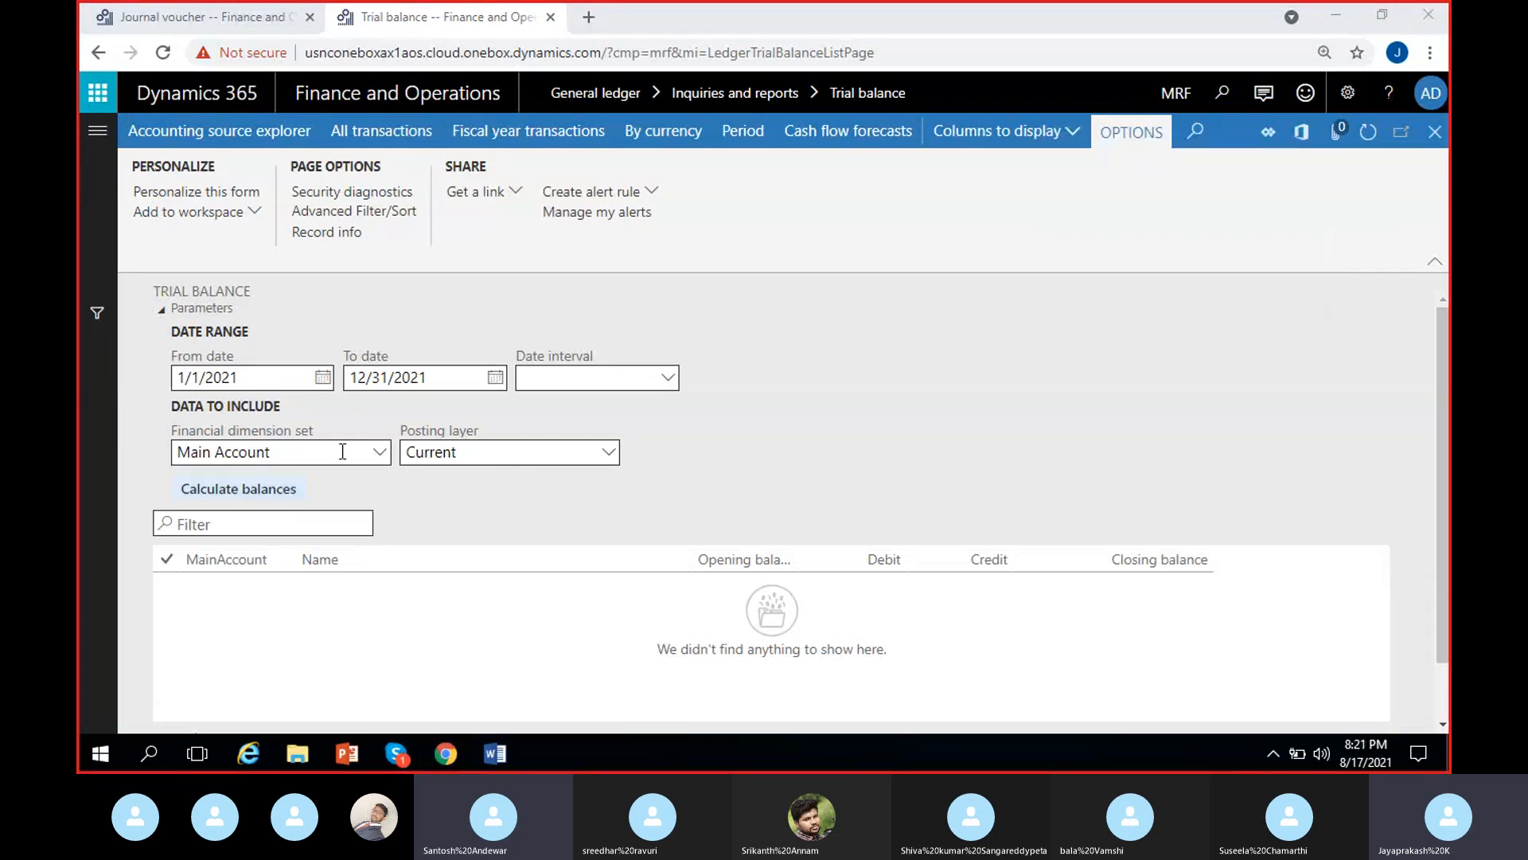
Step: Calculate the trial balance by Main Account, examine the Petty cash account's closing balance and dismiss the notification
{"action": "left_click", "coordinate": [242, 488]}
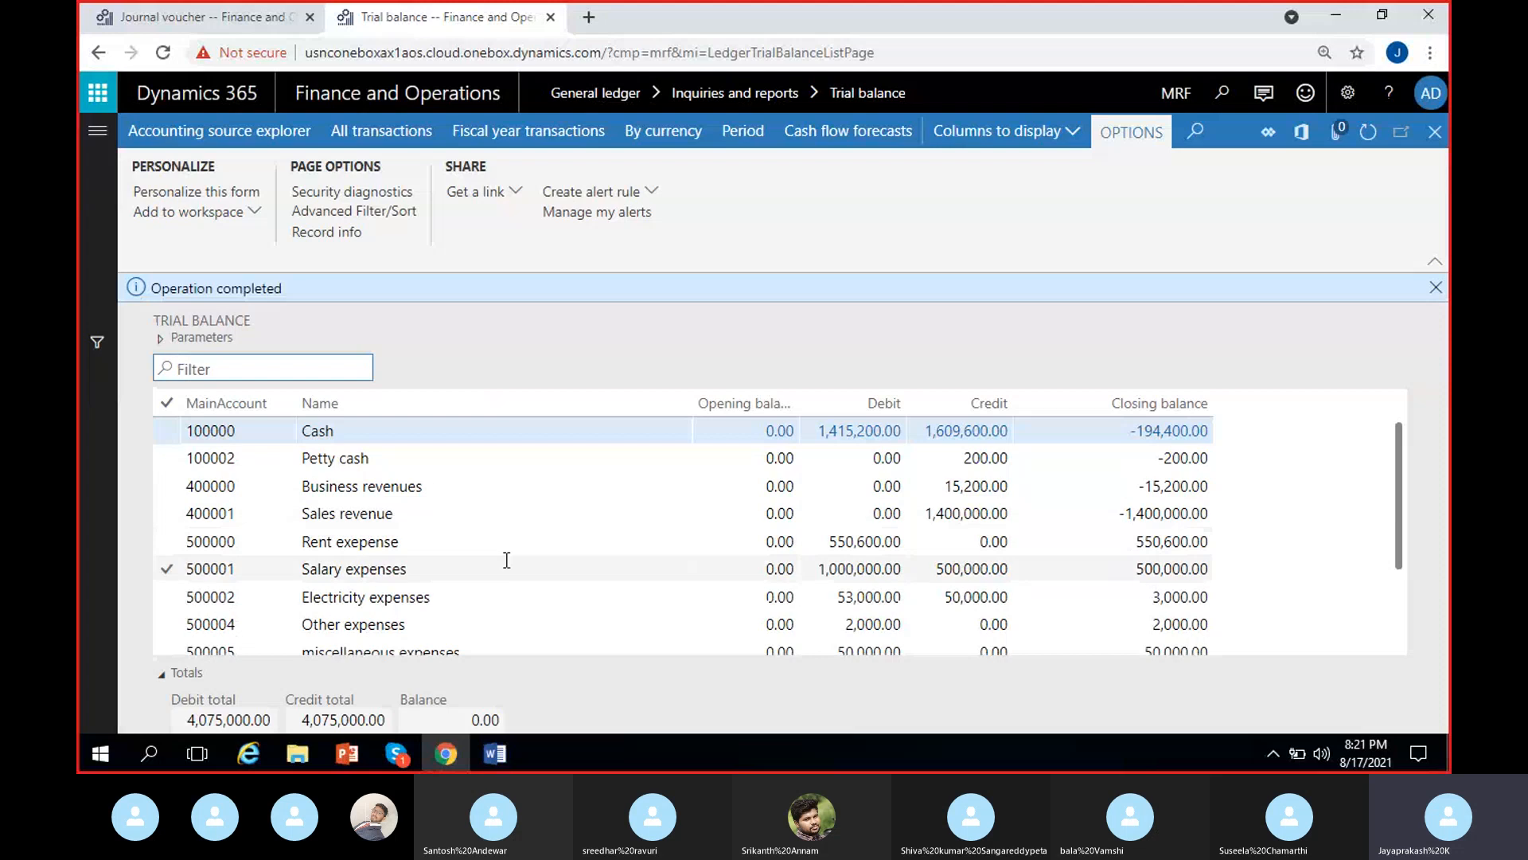
{"action": "left_click", "coordinate": [396, 455]}
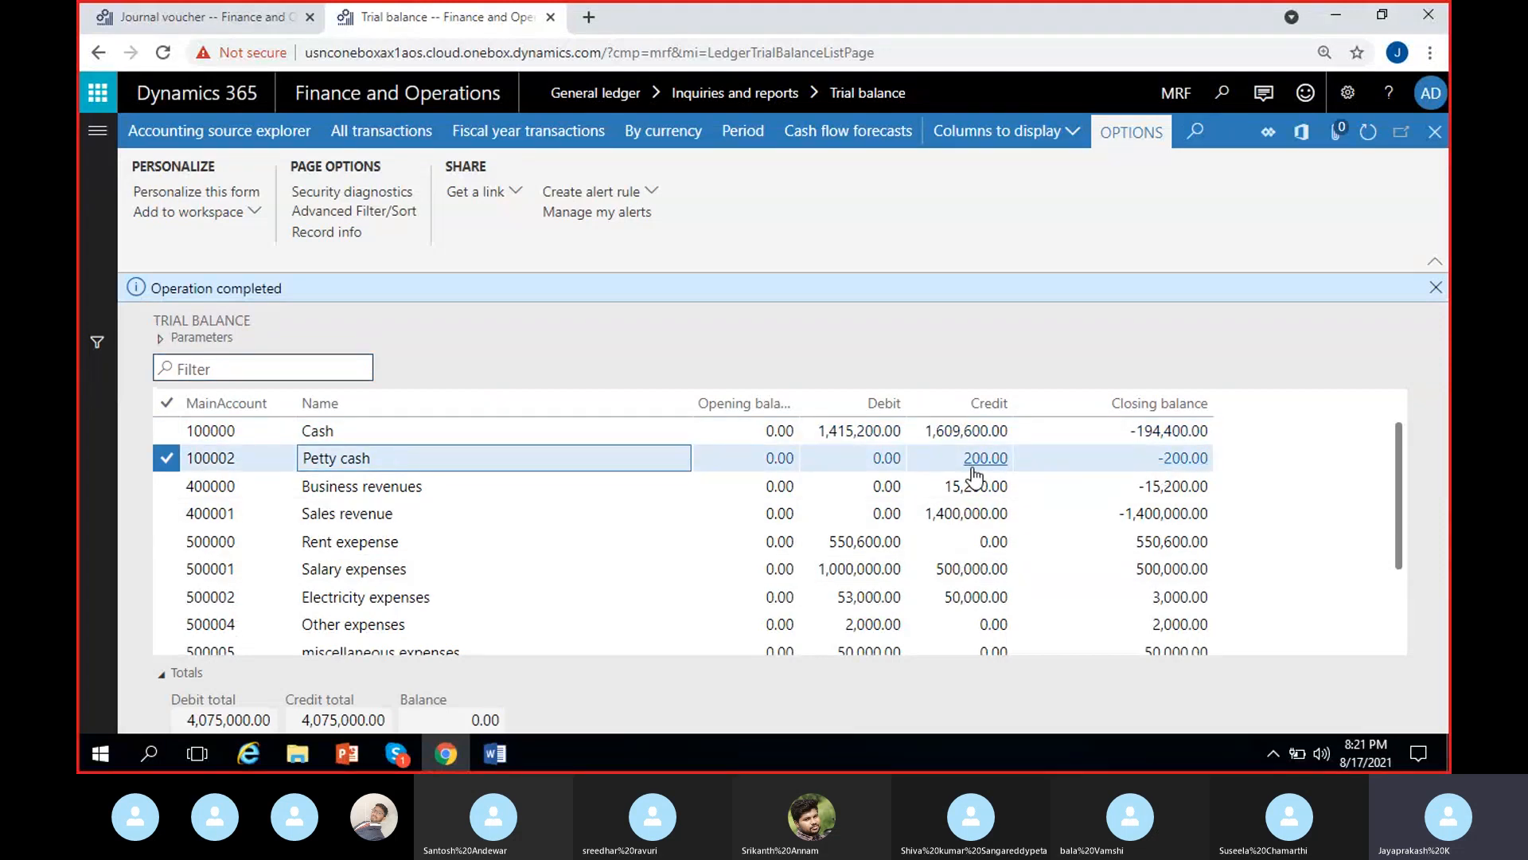
{"action": "left_click", "coordinate": [1148, 466]}
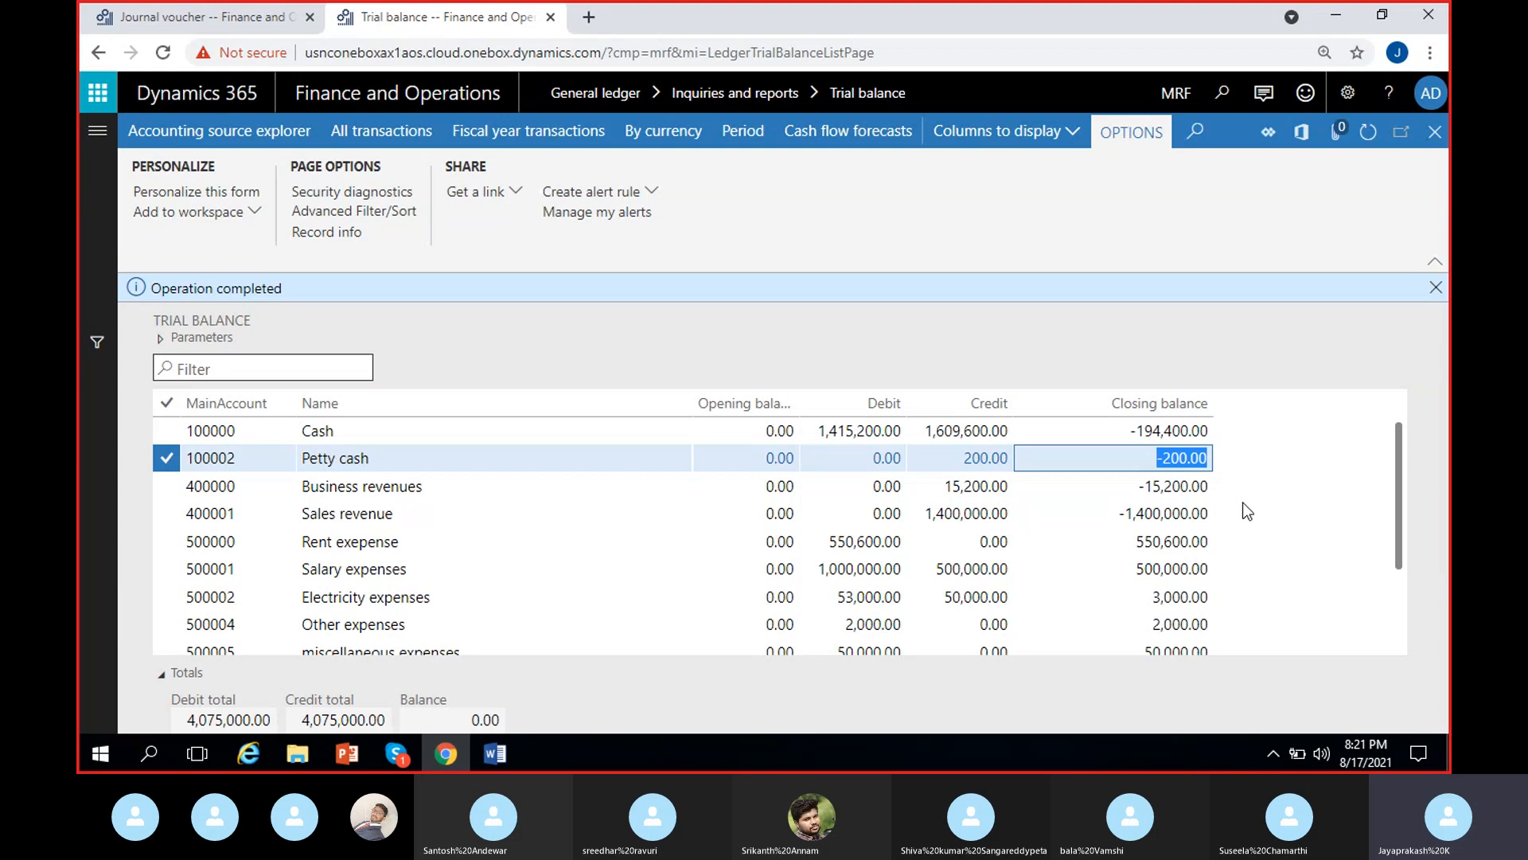
{"action": "left_click", "coordinate": [1433, 288]}
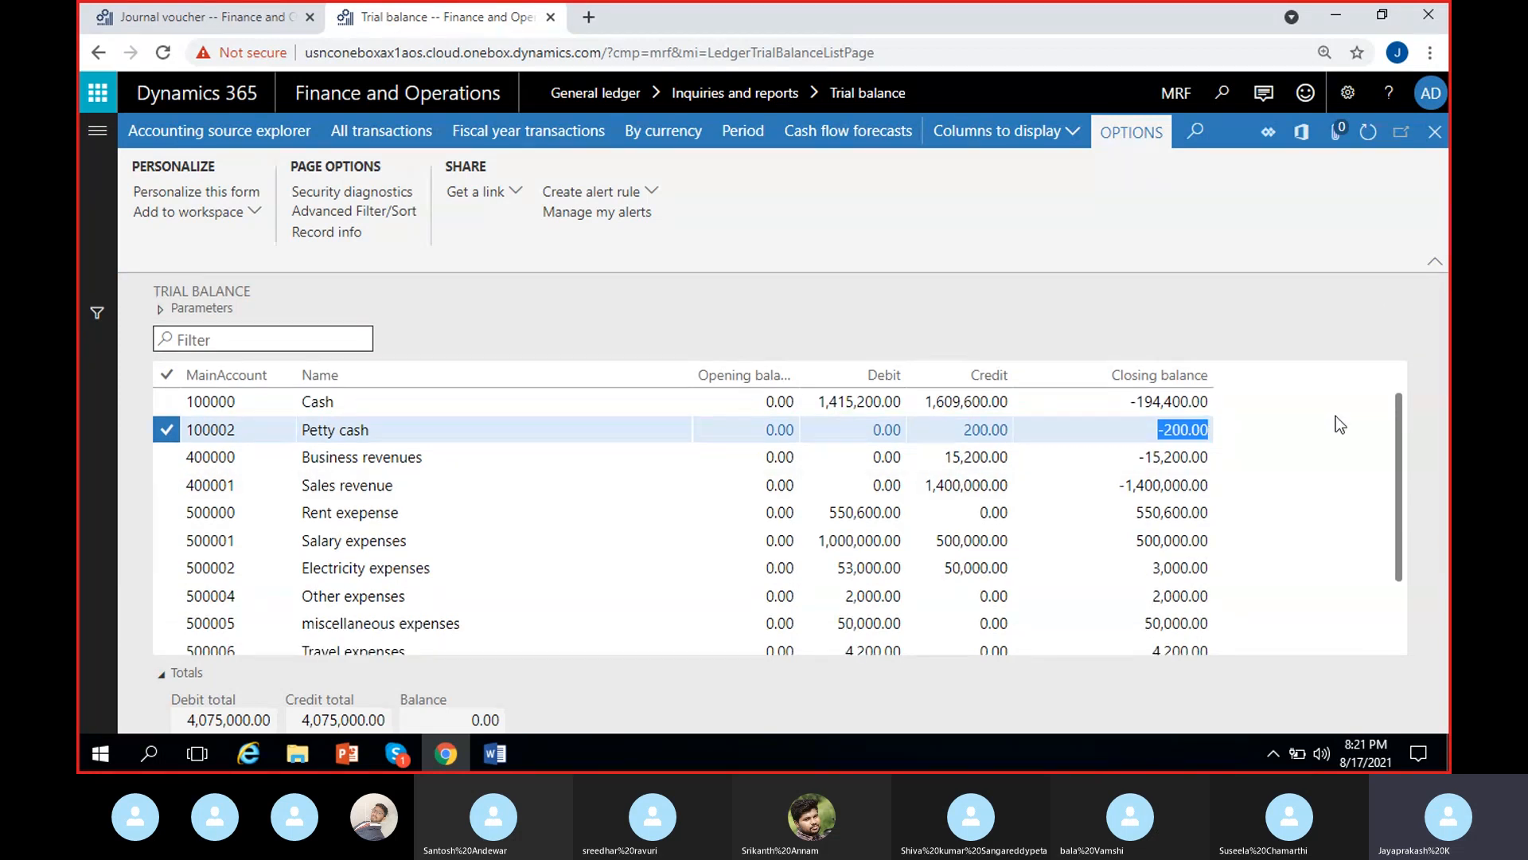
{"action": "left_click", "coordinate": [1252, 442]}
Step: Return to the Journal voucher browser tab and reopen the journal's Balance control inquiry
{"action": "left_click", "coordinate": [199, 16]}
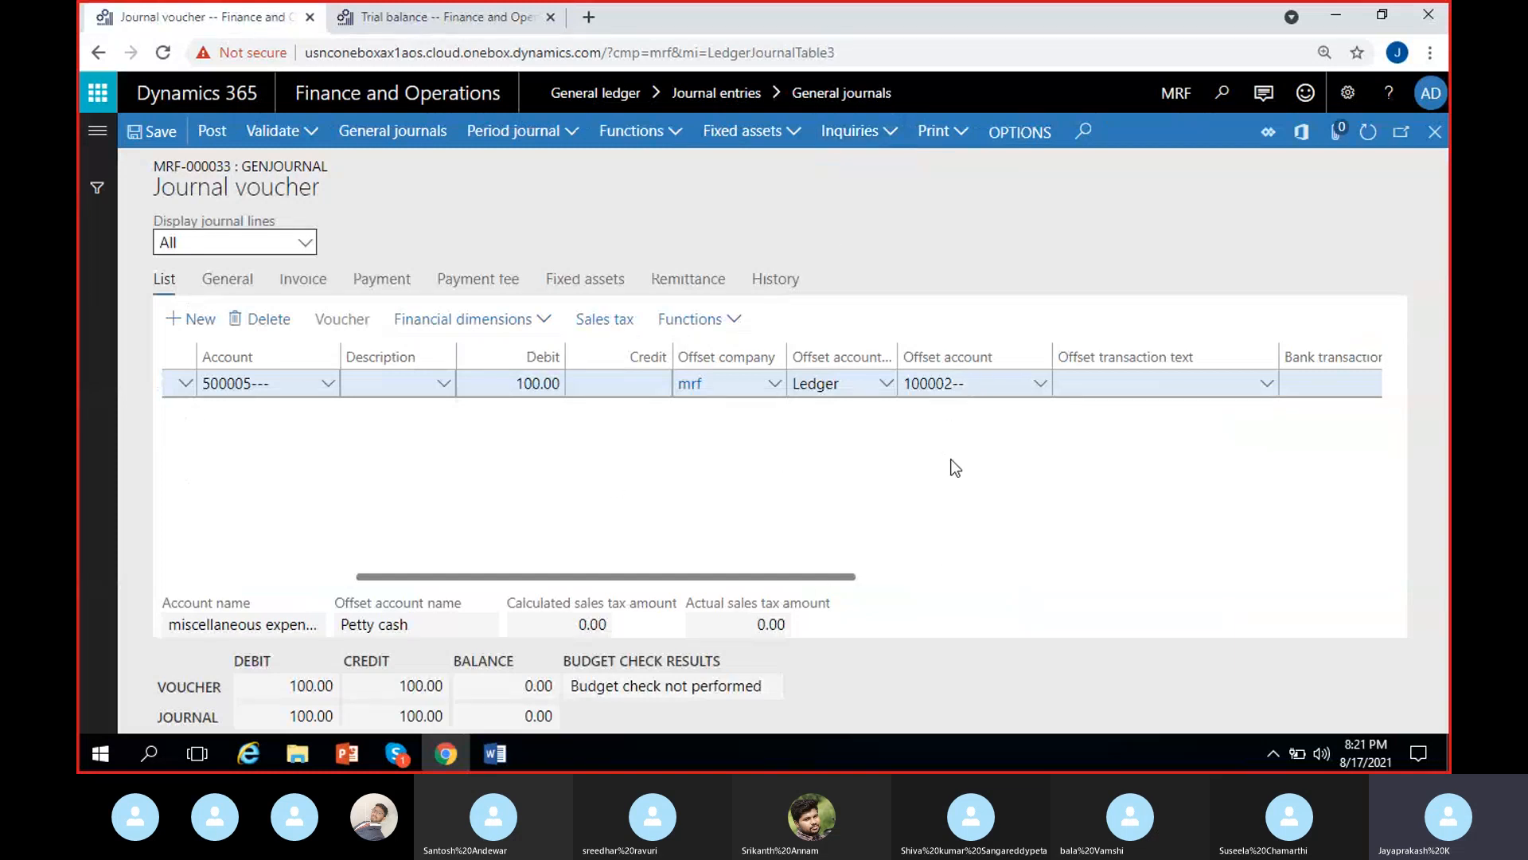
{"action": "left_click", "coordinate": [886, 140]}
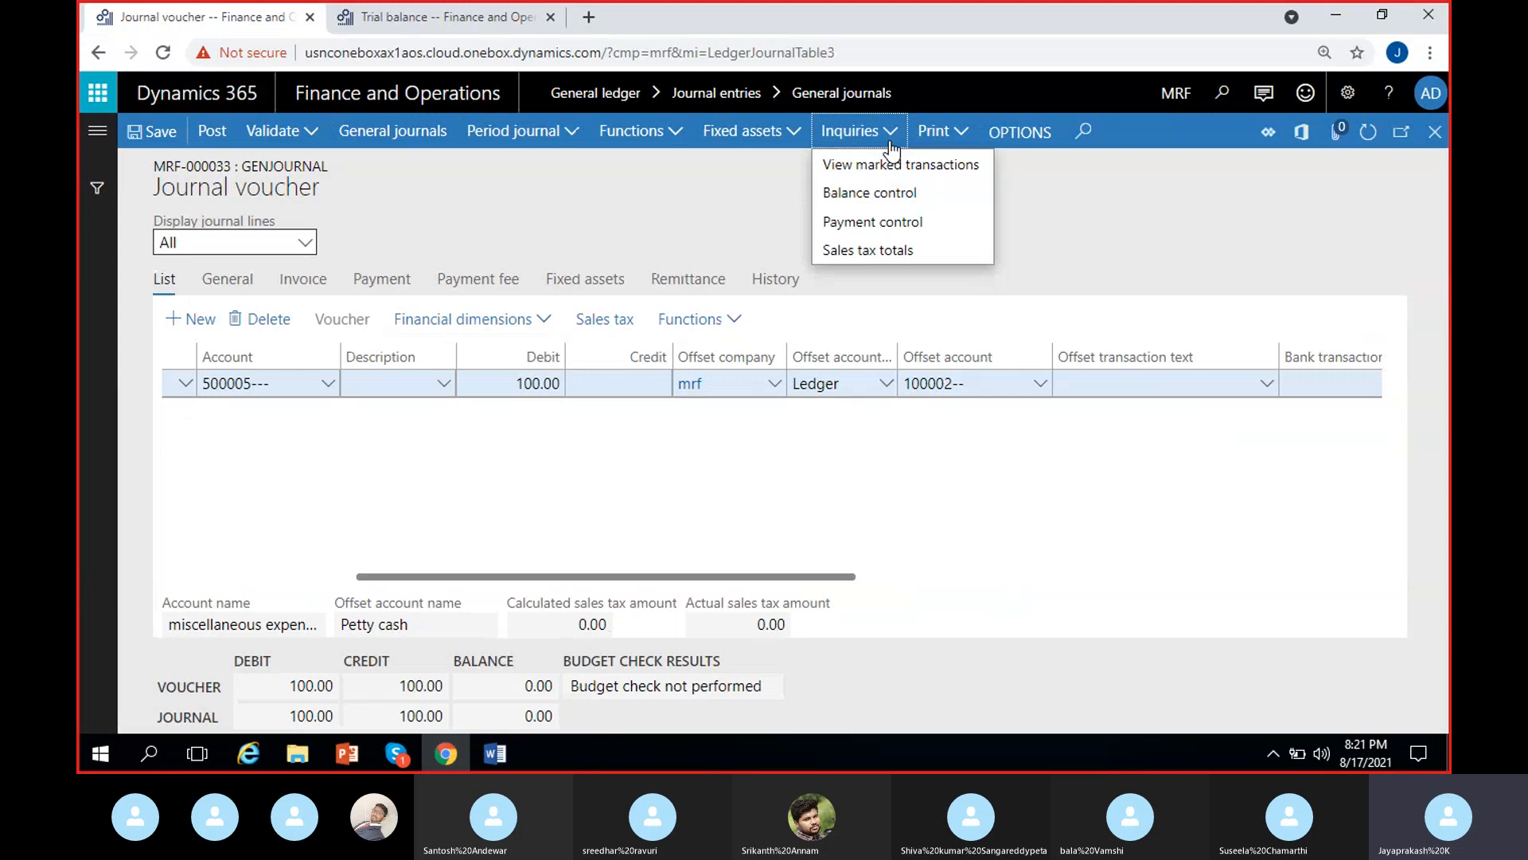
{"action": "left_click", "coordinate": [869, 192]}
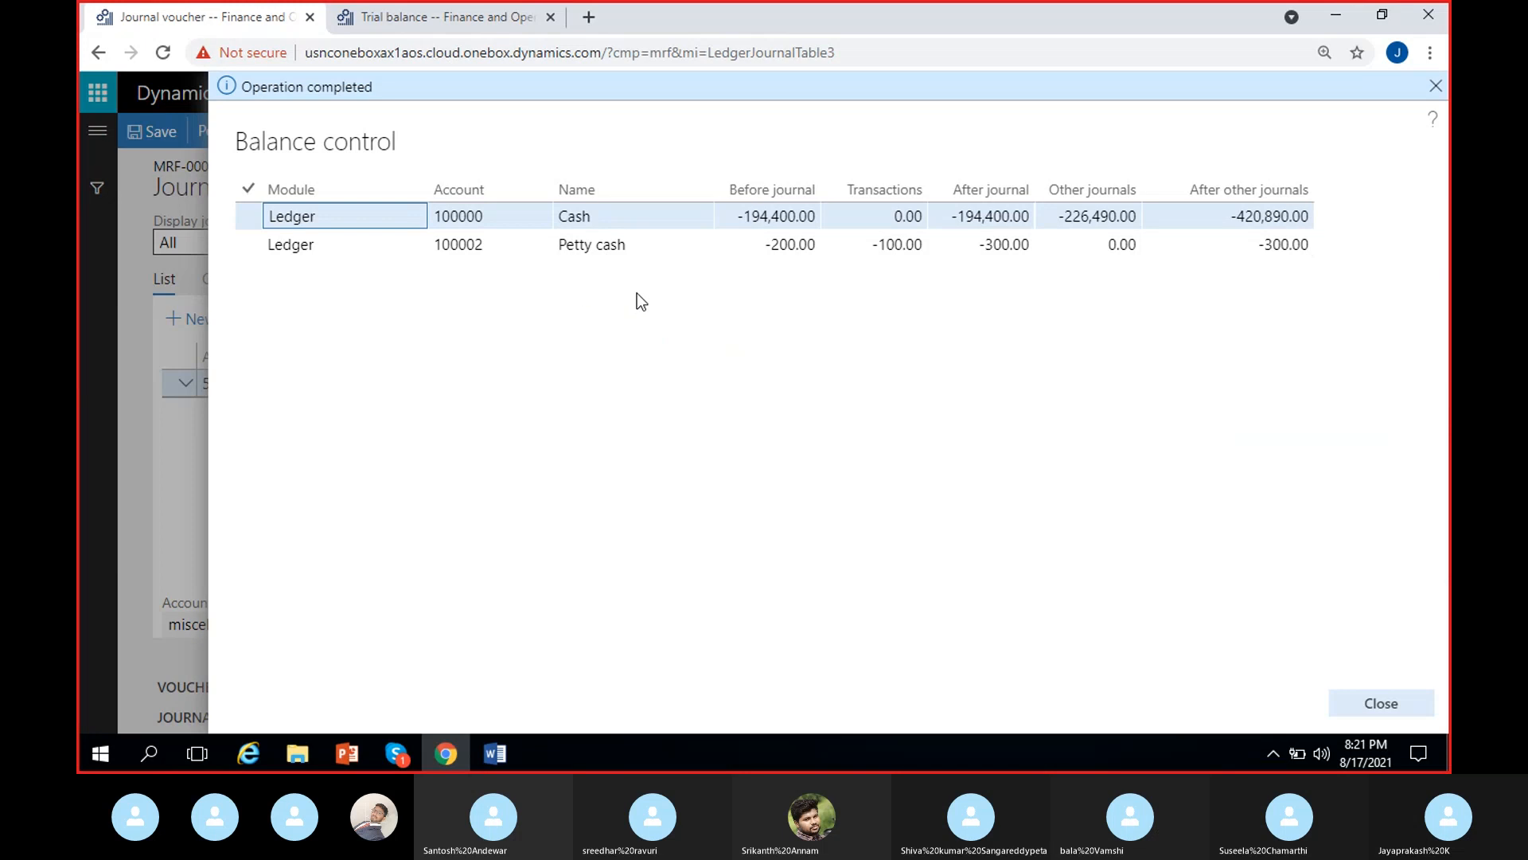
Step: Examine the Petty cash row's name and Before journal amount for comparison with the trial balance
{"action": "left_click", "coordinate": [597, 245]}
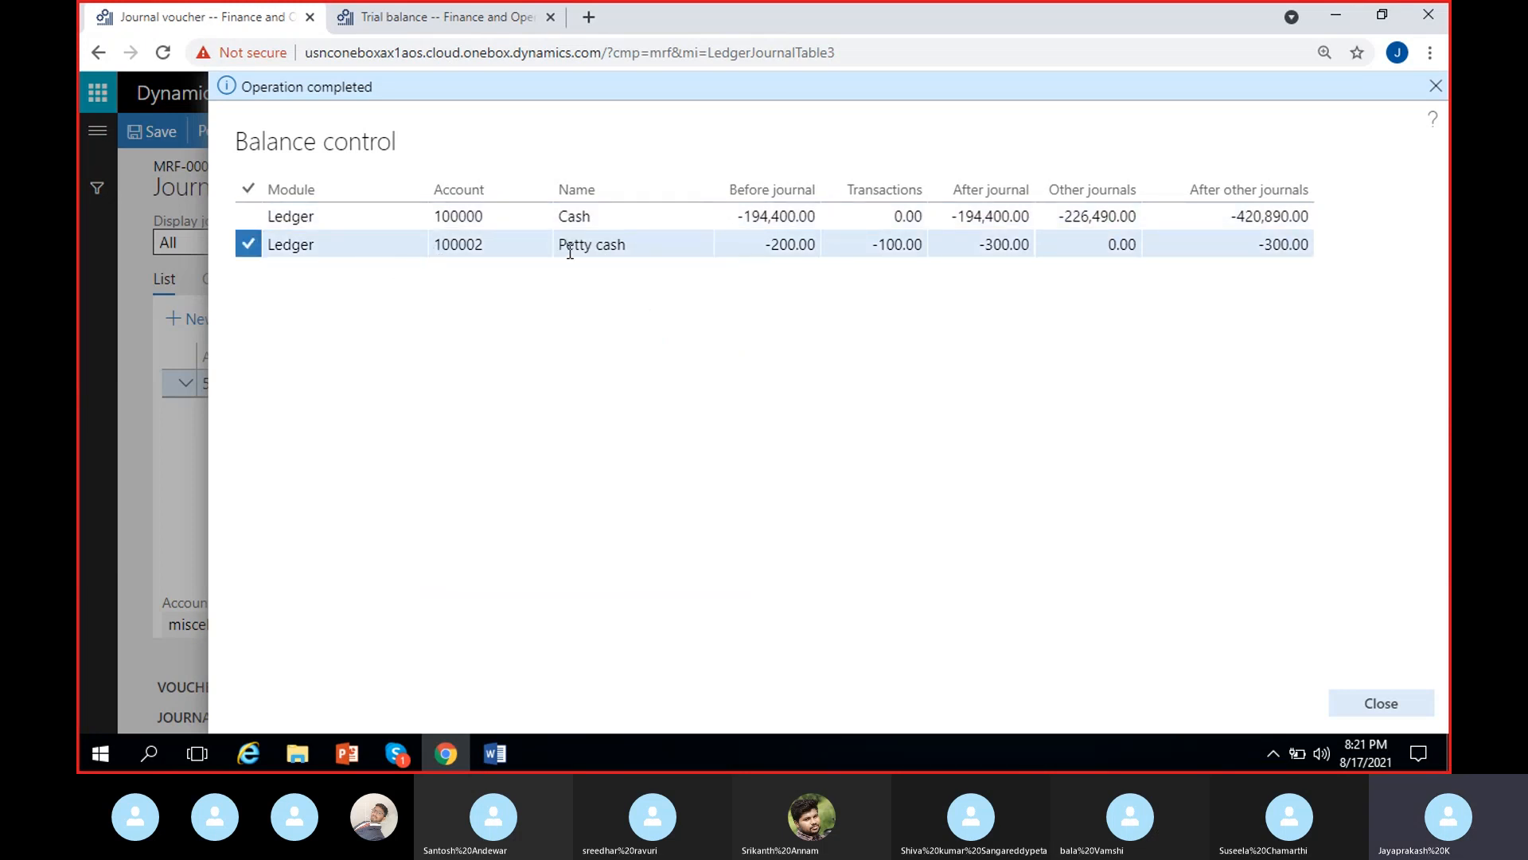
{"action": "left_click_drag", "start_coordinate": [557, 245], "coordinate": [692, 248]}
{"action": "left_click", "coordinate": [695, 322]}
{"action": "left_click_drag", "start_coordinate": [760, 244], "coordinate": [819, 245]}
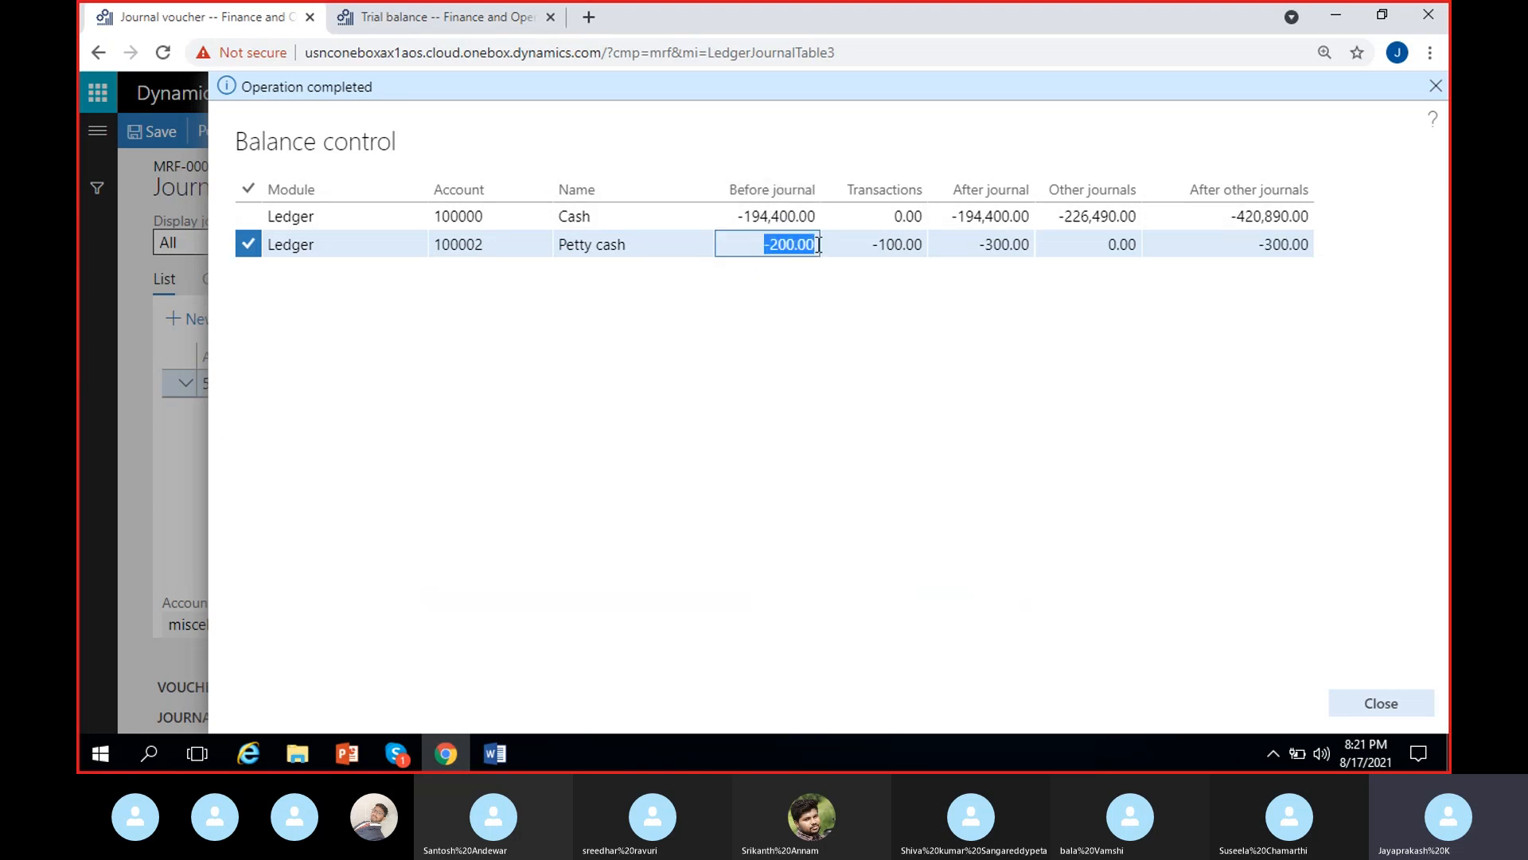
Step: Compare the Petty cash account's Before journal amount with its closing balance in the Trial balance browser tab
{"action": "left_click", "coordinate": [426, 24]}
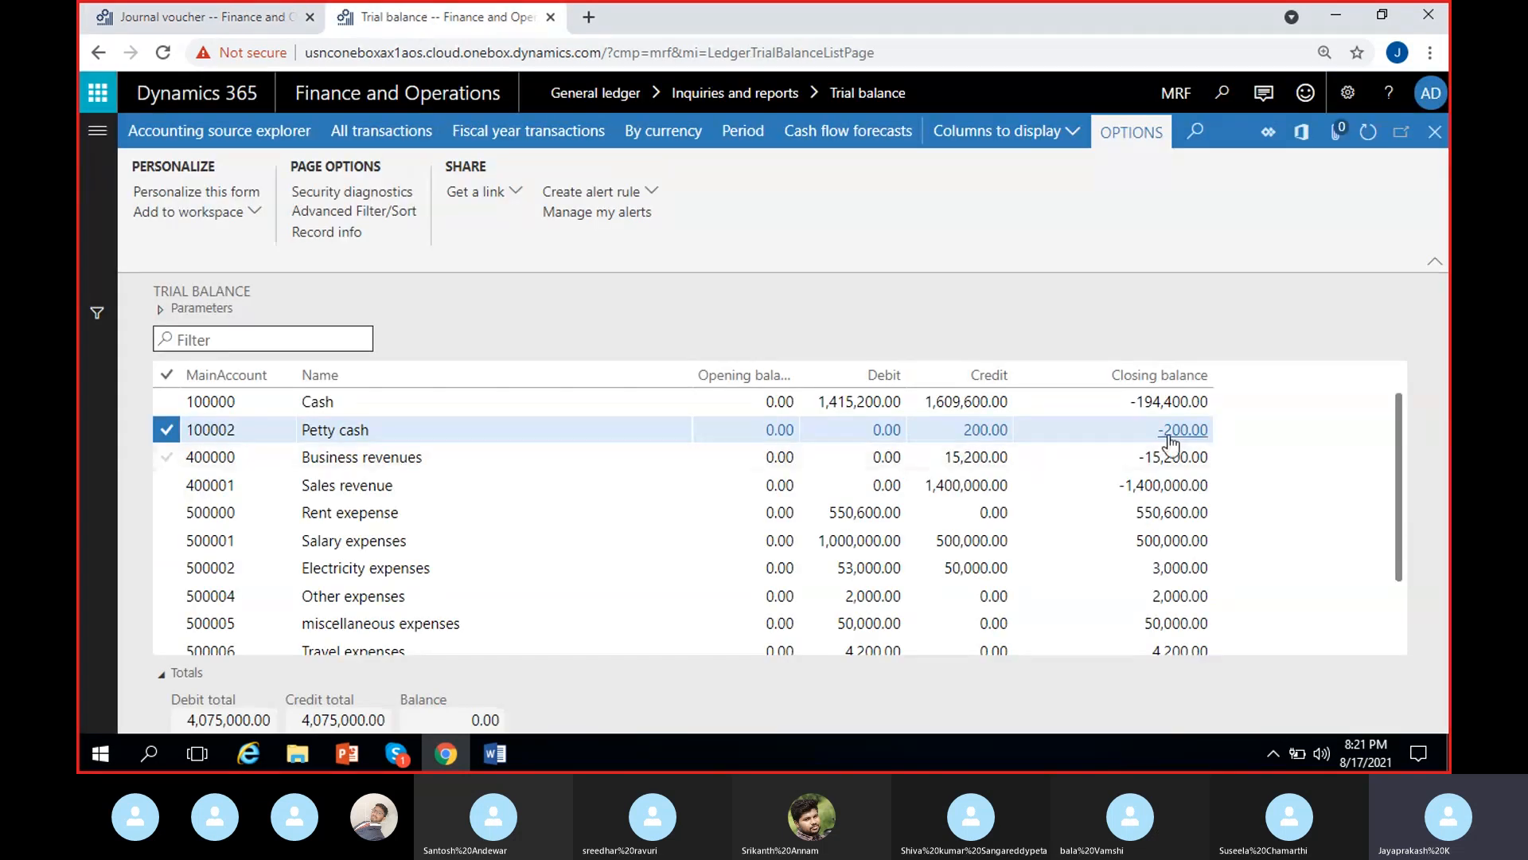
{"action": "left_click", "coordinate": [253, 21]}
{"action": "left_click_drag", "start_coordinate": [745, 247], "coordinate": [822, 248]}
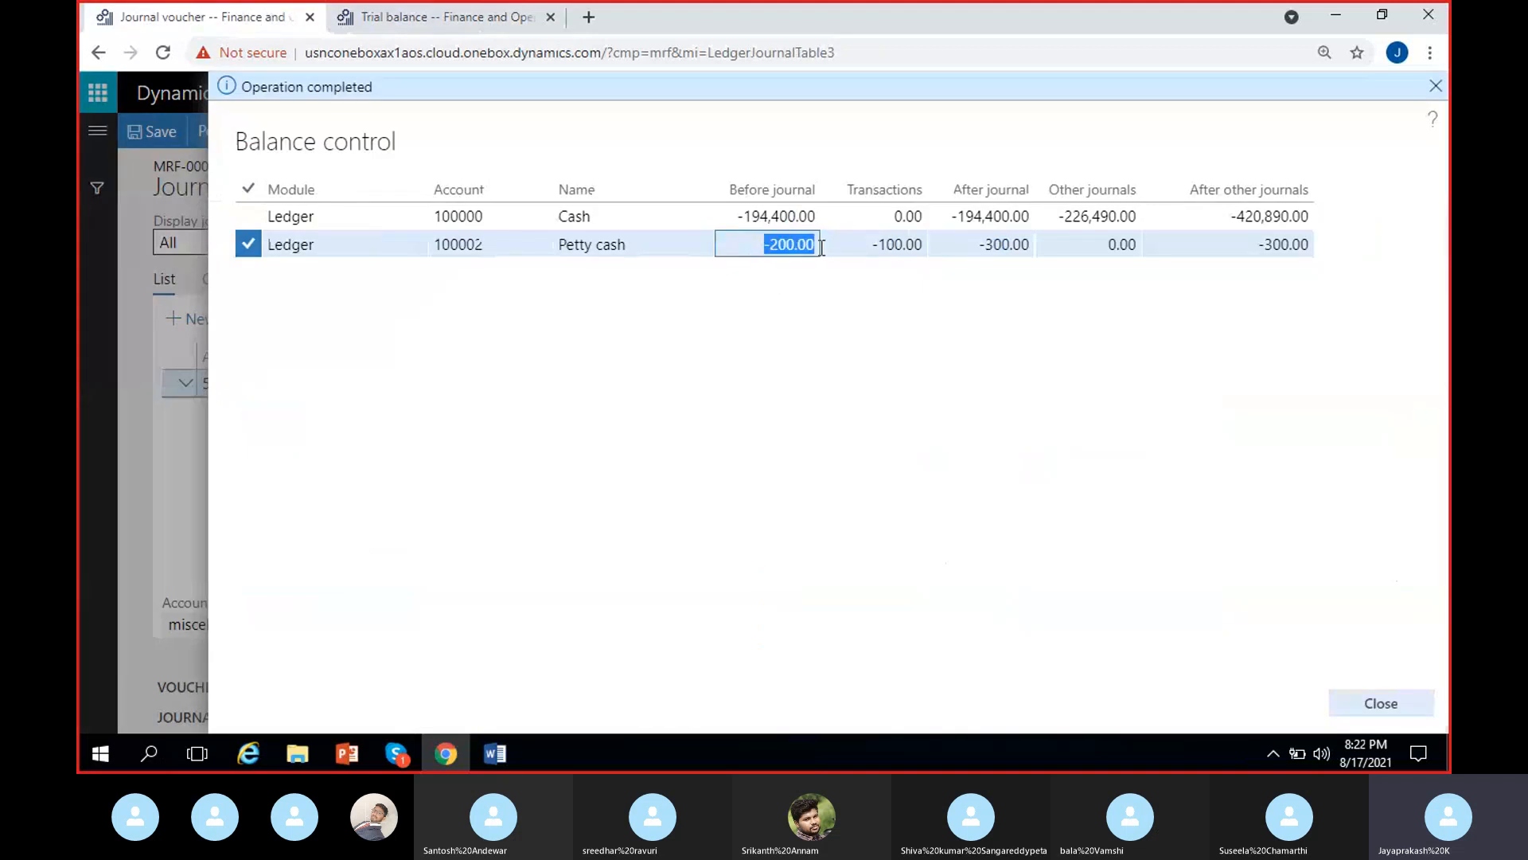
{"action": "left_click", "coordinate": [806, 277]}
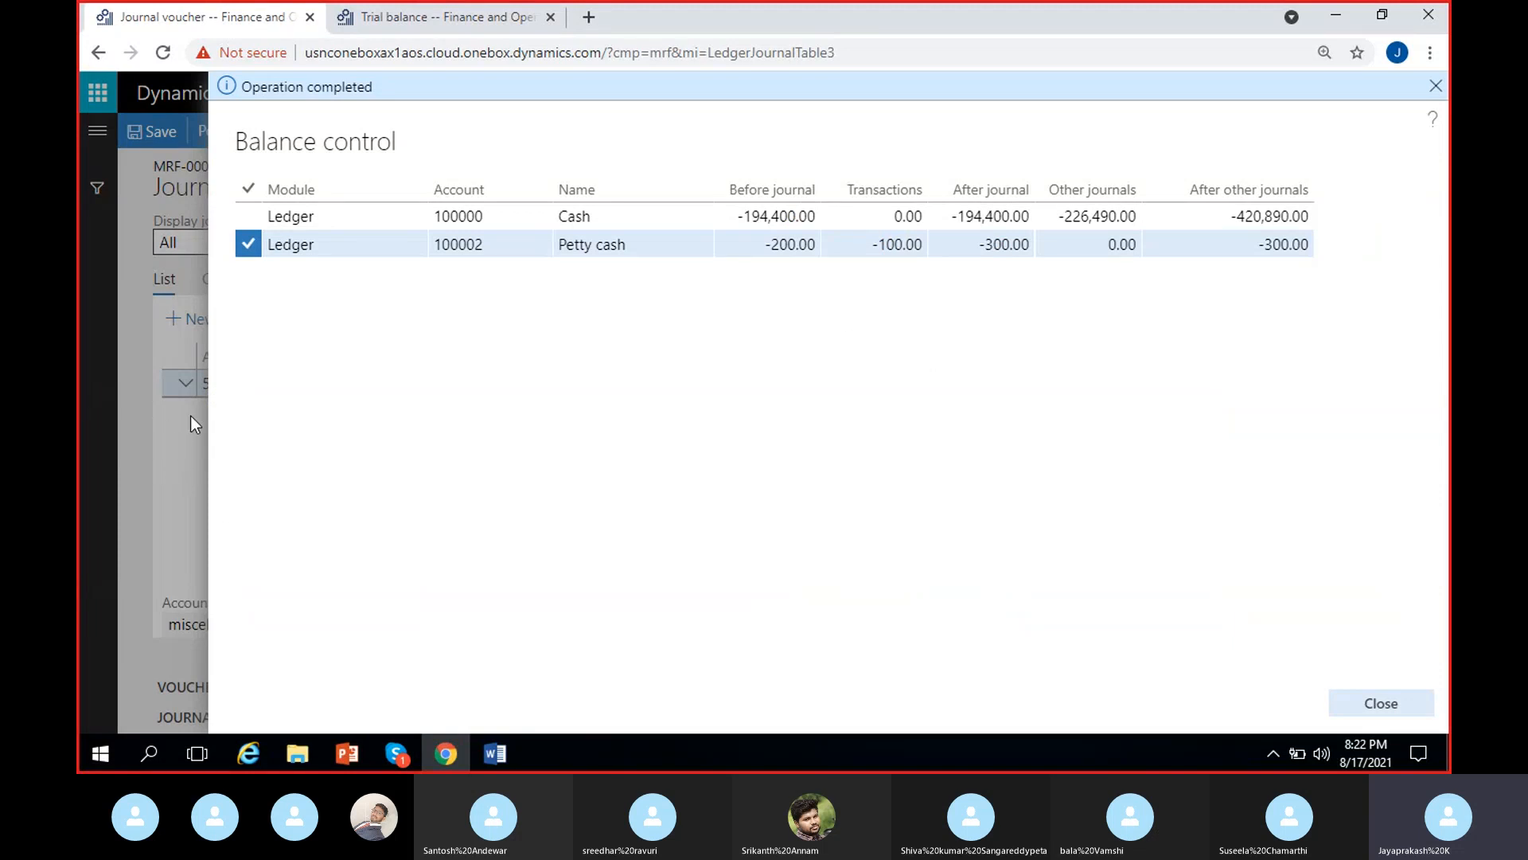
Step: Examine the Petty cash row's Transactions and After journal amounts in the Balance control inquiry
{"action": "left_click", "coordinate": [869, 242]}
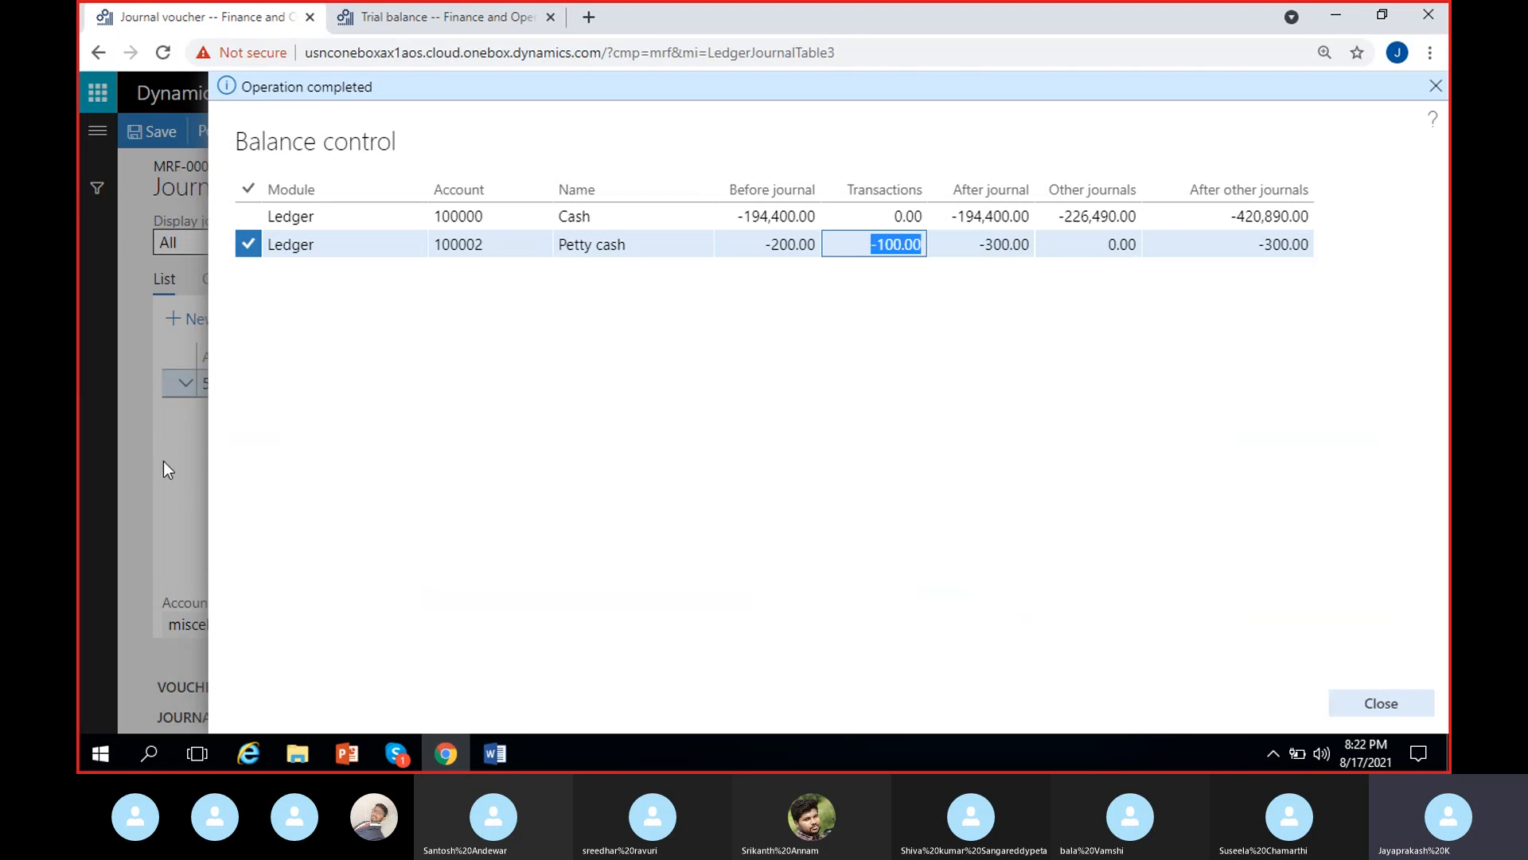
{"action": "left_click", "coordinate": [891, 250]}
{"action": "left_click_drag", "start_coordinate": [873, 245], "coordinate": [1026, 247]}
{"action": "left_click", "coordinate": [1010, 259]}
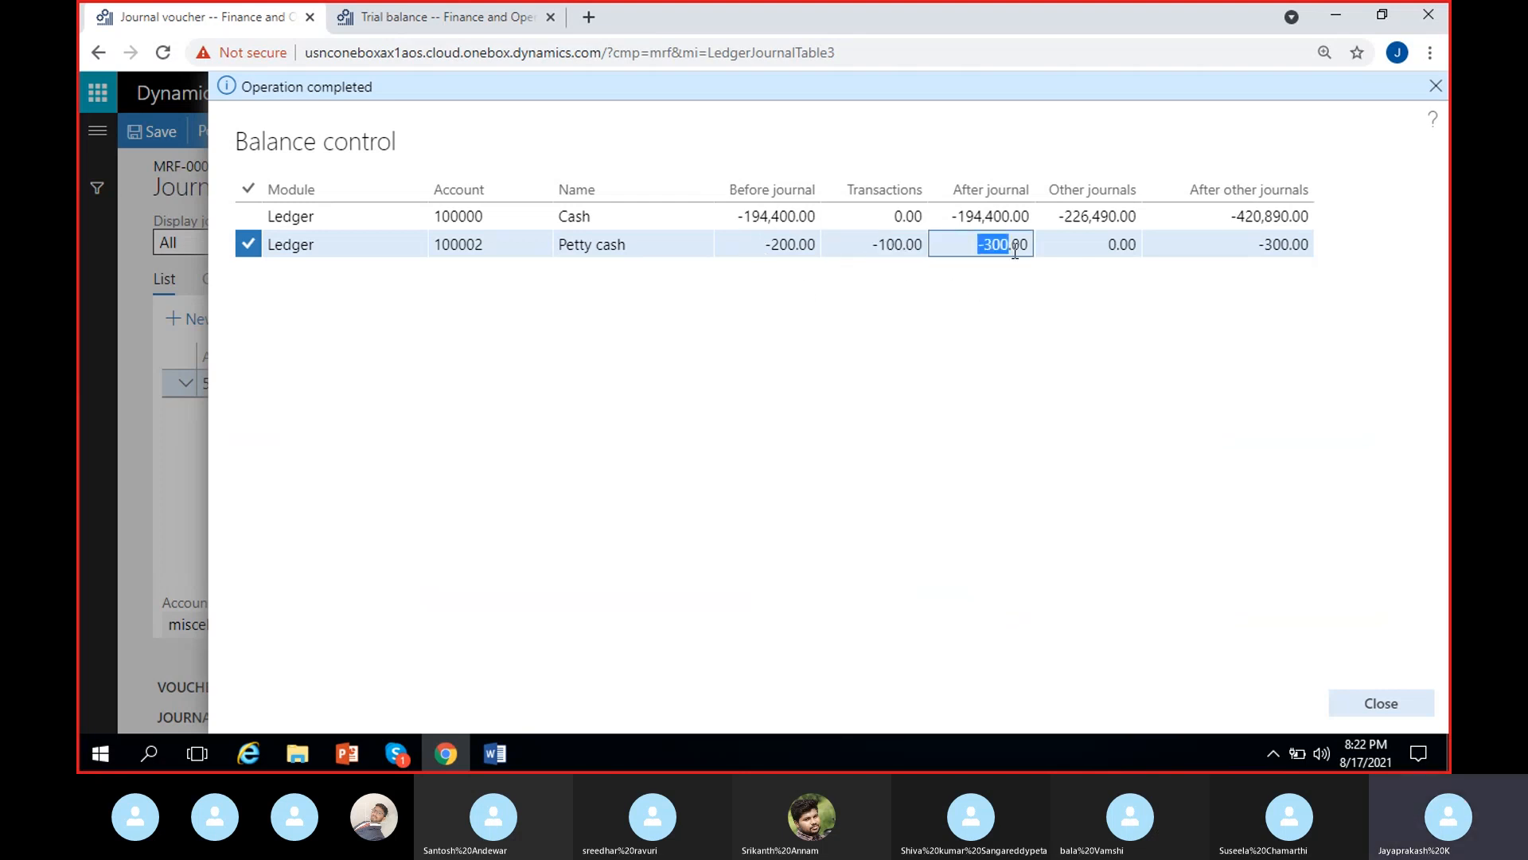
{"action": "left_click", "coordinate": [1014, 290]}
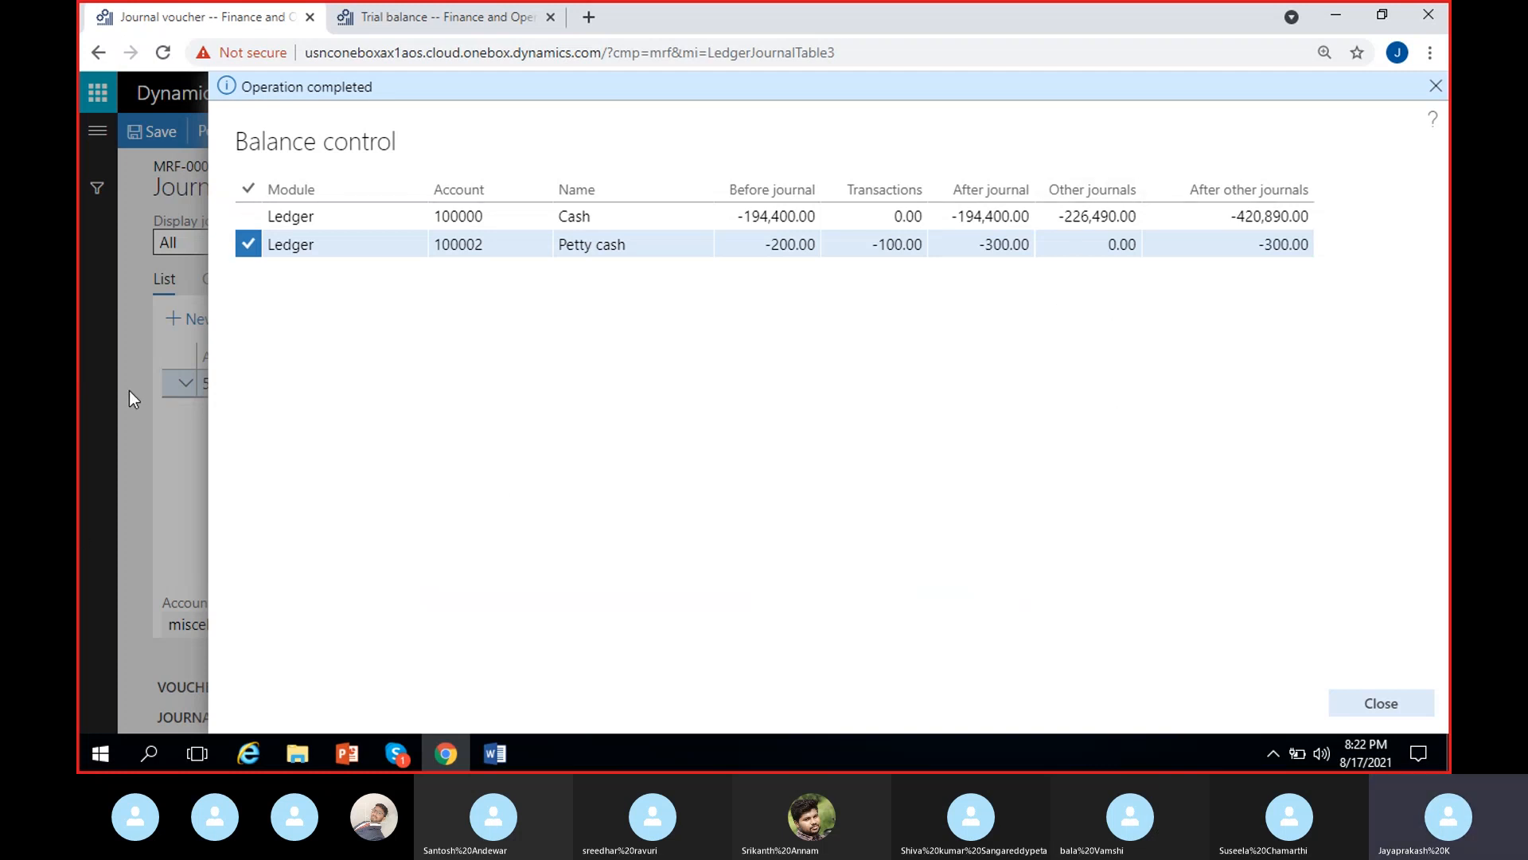
Step: Close the inquiry and voucher, then reopen journal MRF-000033's lines and their Balance control inquiry
{"action": "left_click", "coordinate": [1382, 703]}
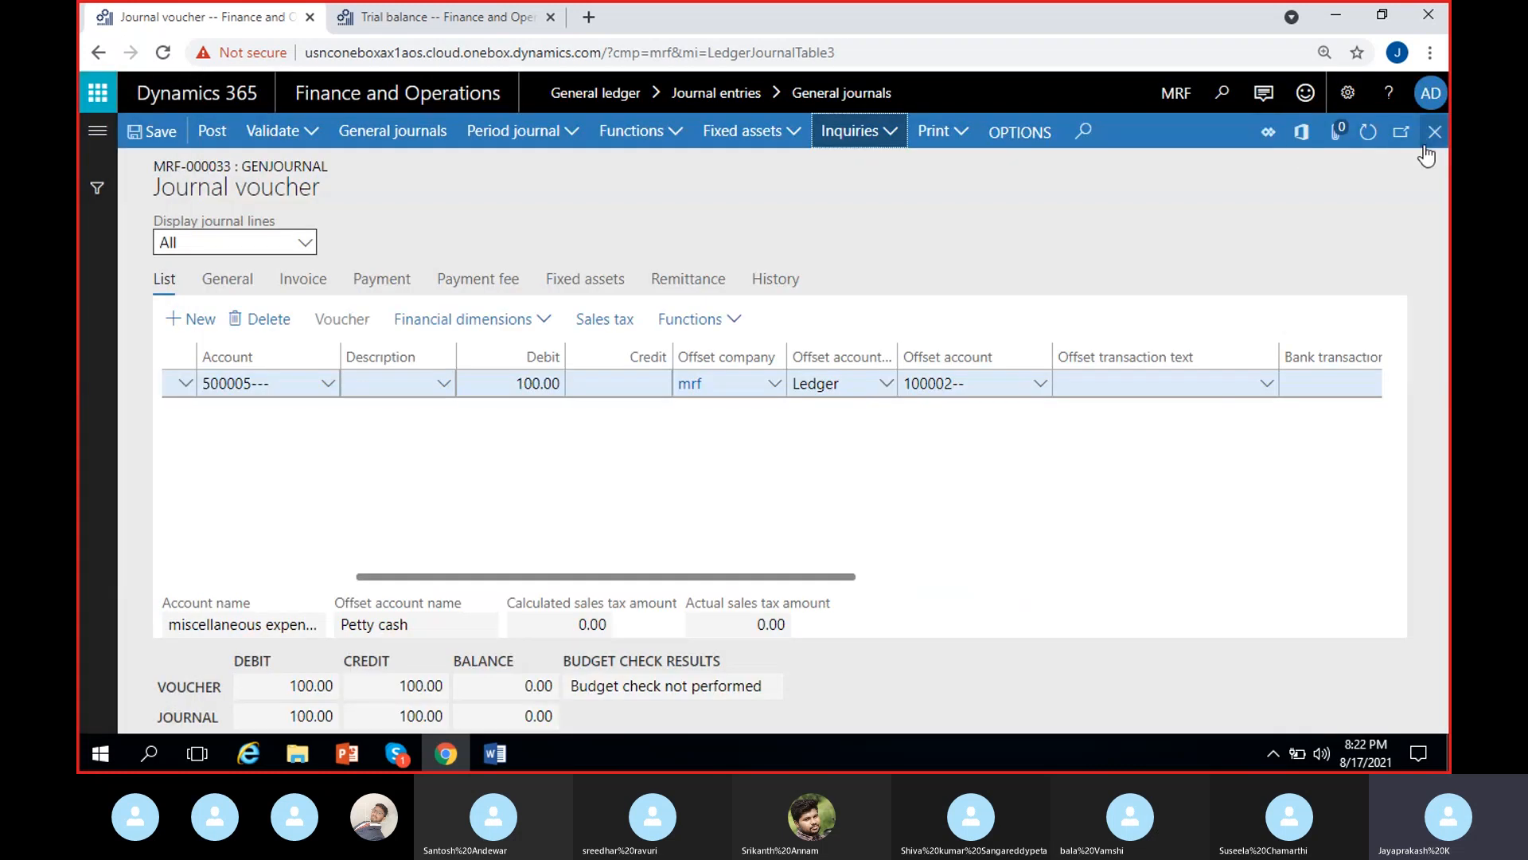
{"action": "left_click", "coordinate": [1434, 132]}
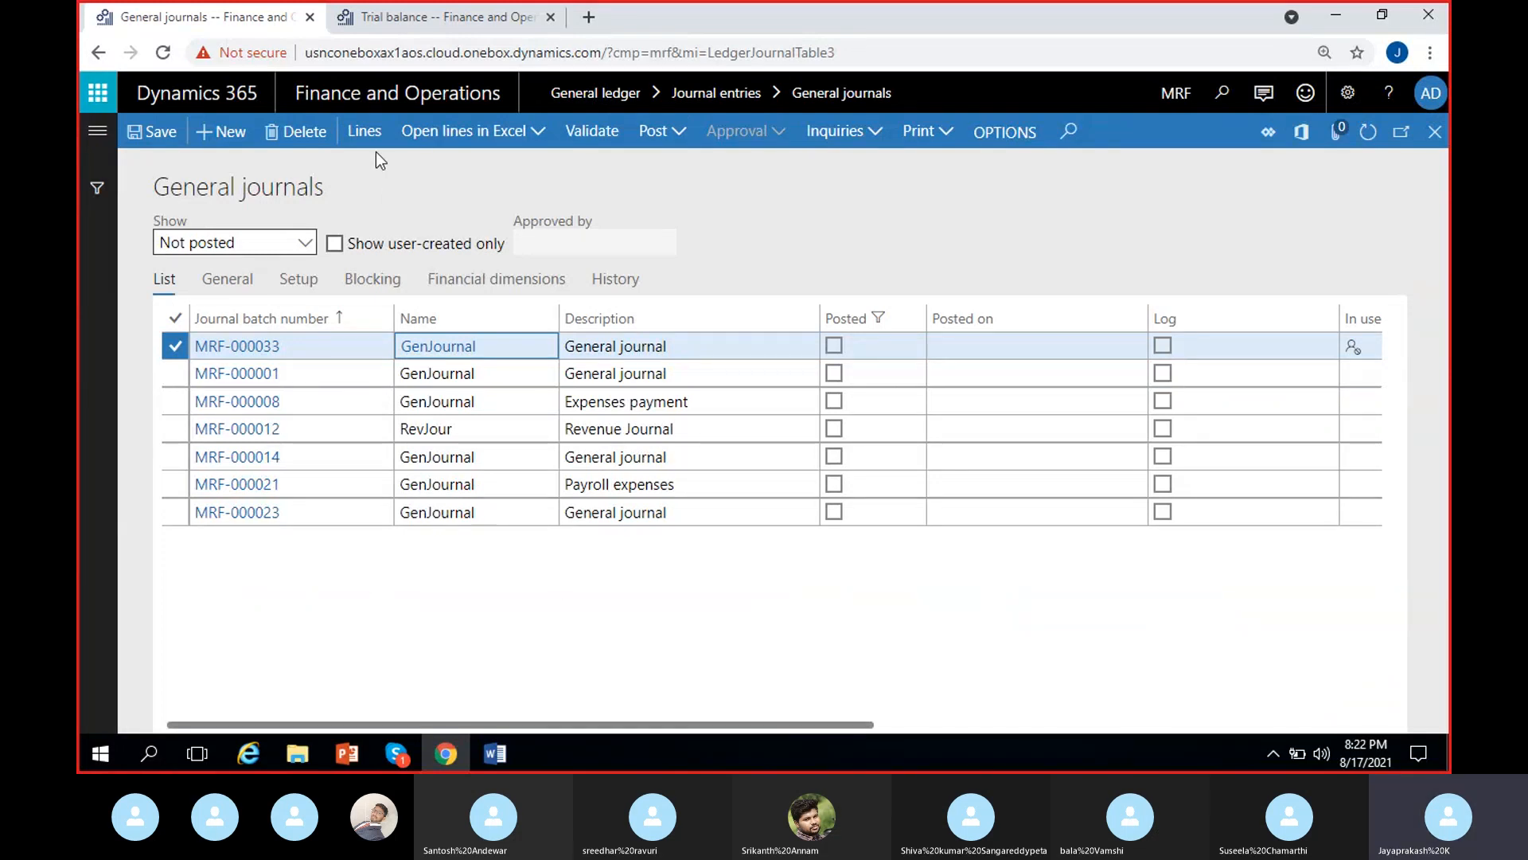
{"action": "left_click", "coordinate": [365, 132]}
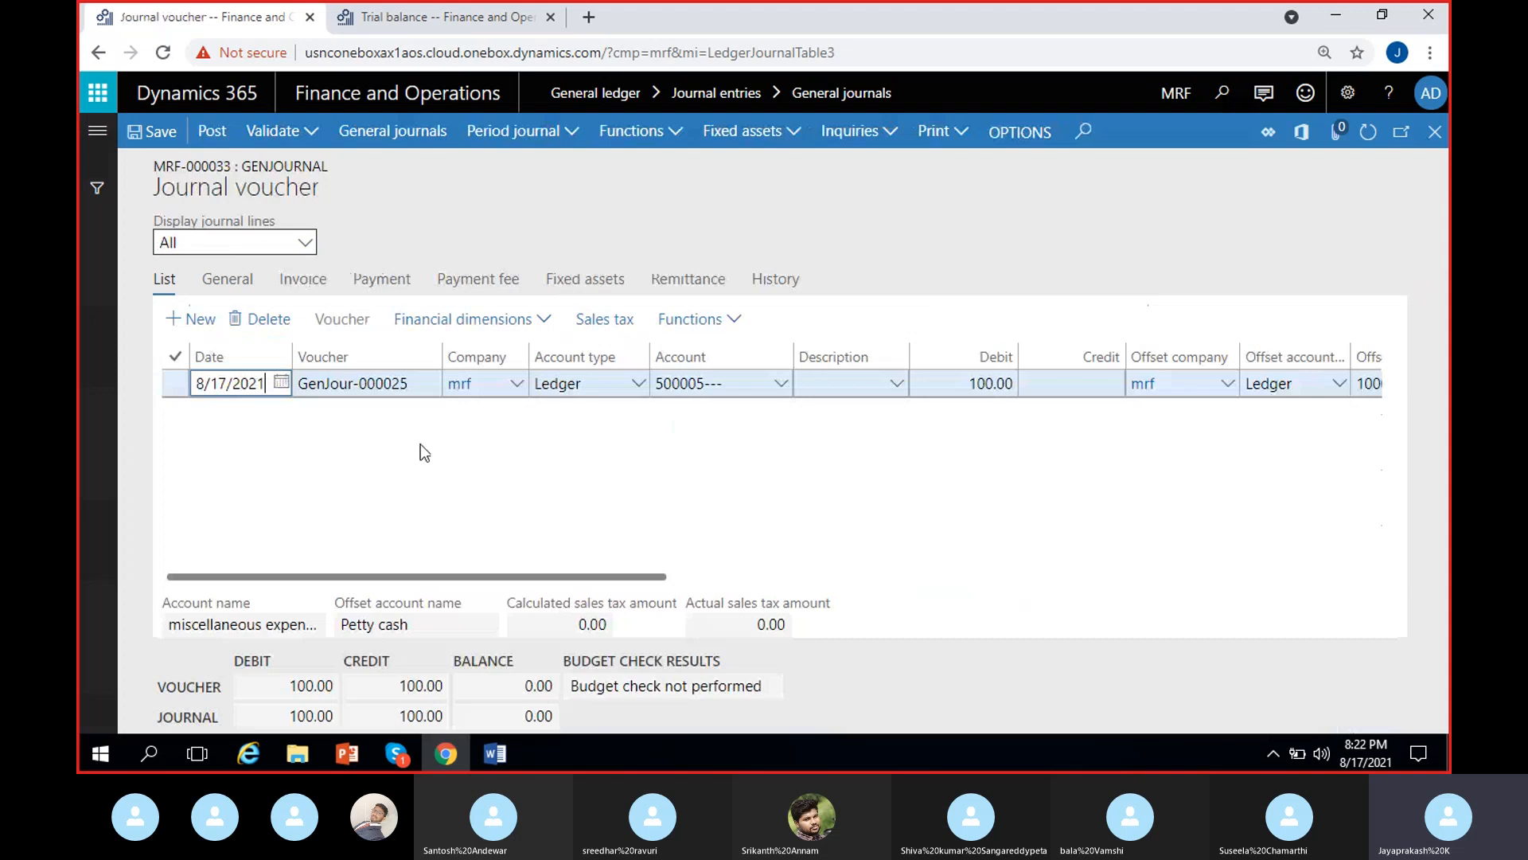
{"action": "left_click", "coordinate": [850, 132]}
{"action": "left_click", "coordinate": [866, 197]}
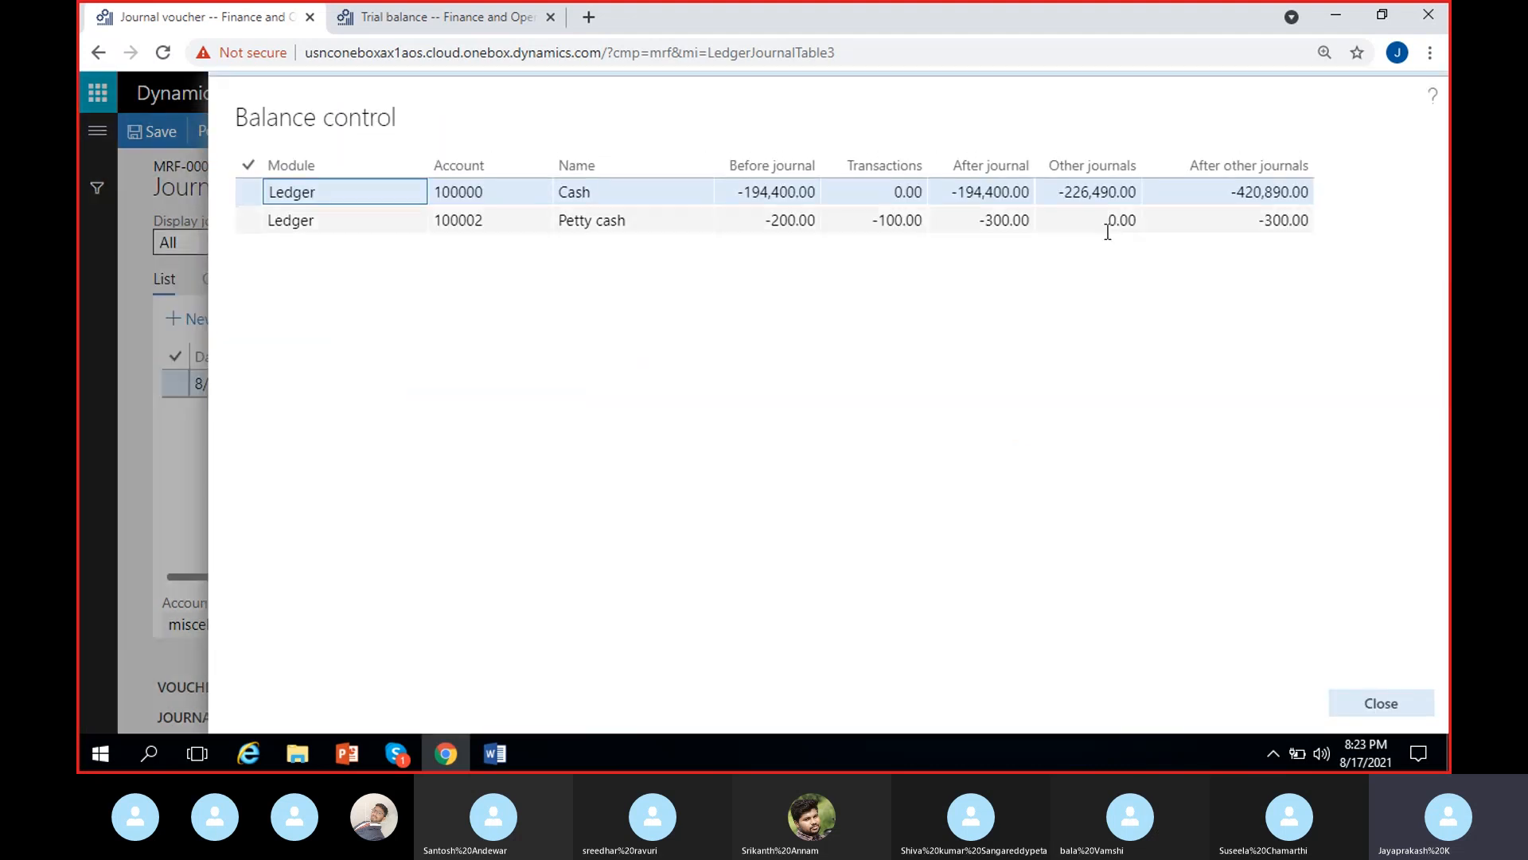
Step: Examine the Petty cash row's Other journals and After other journals amounts and dismiss the notification
{"action": "left_click", "coordinate": [1107, 238]}
{"action": "left_click_drag", "start_coordinate": [1107, 243], "coordinate": [1177, 246]}
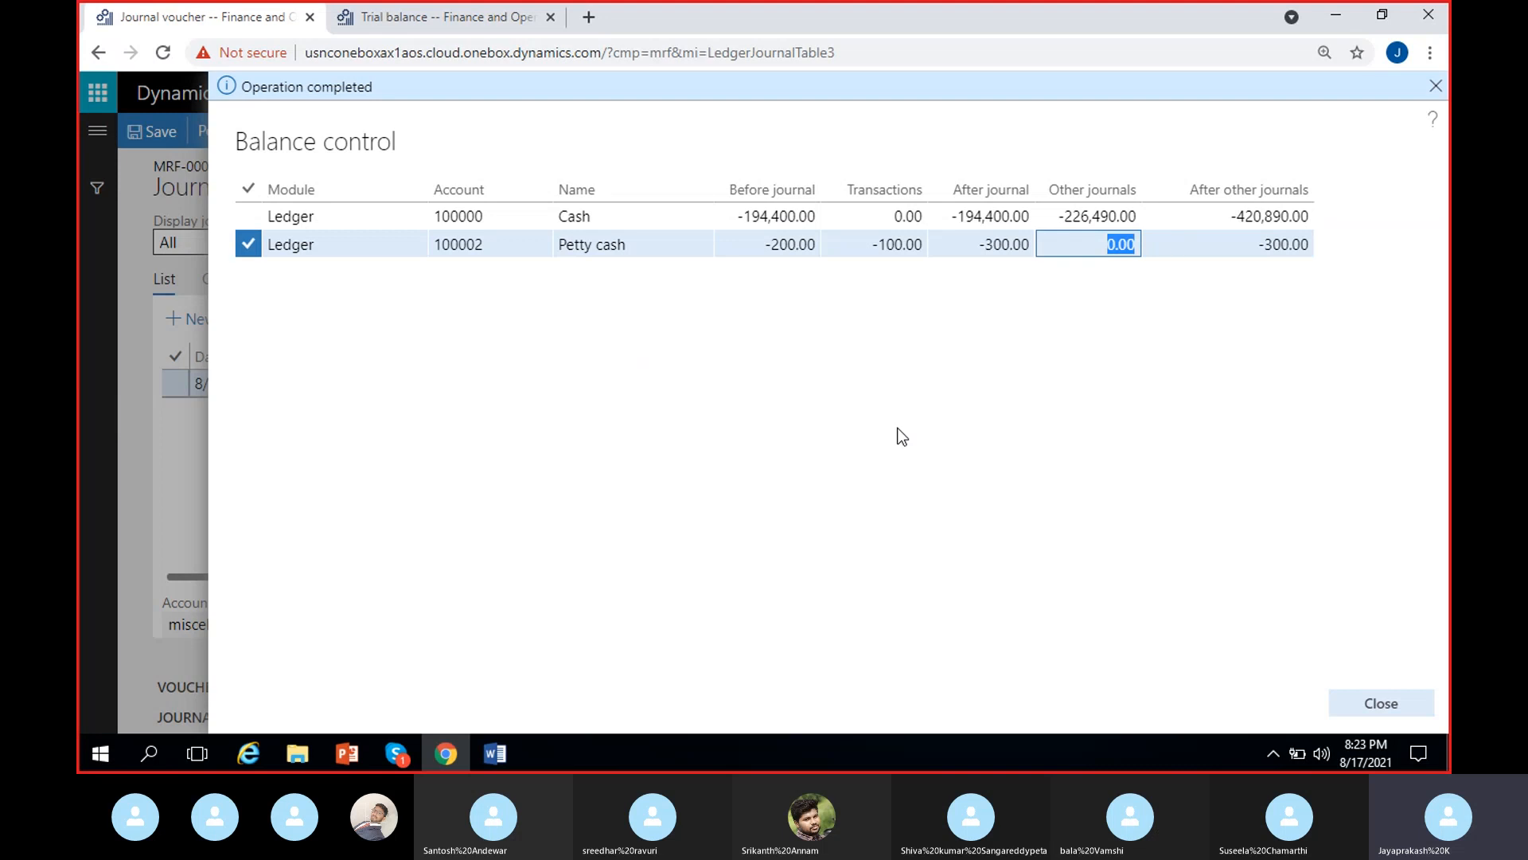
{"action": "left_click", "coordinate": [269, 484]}
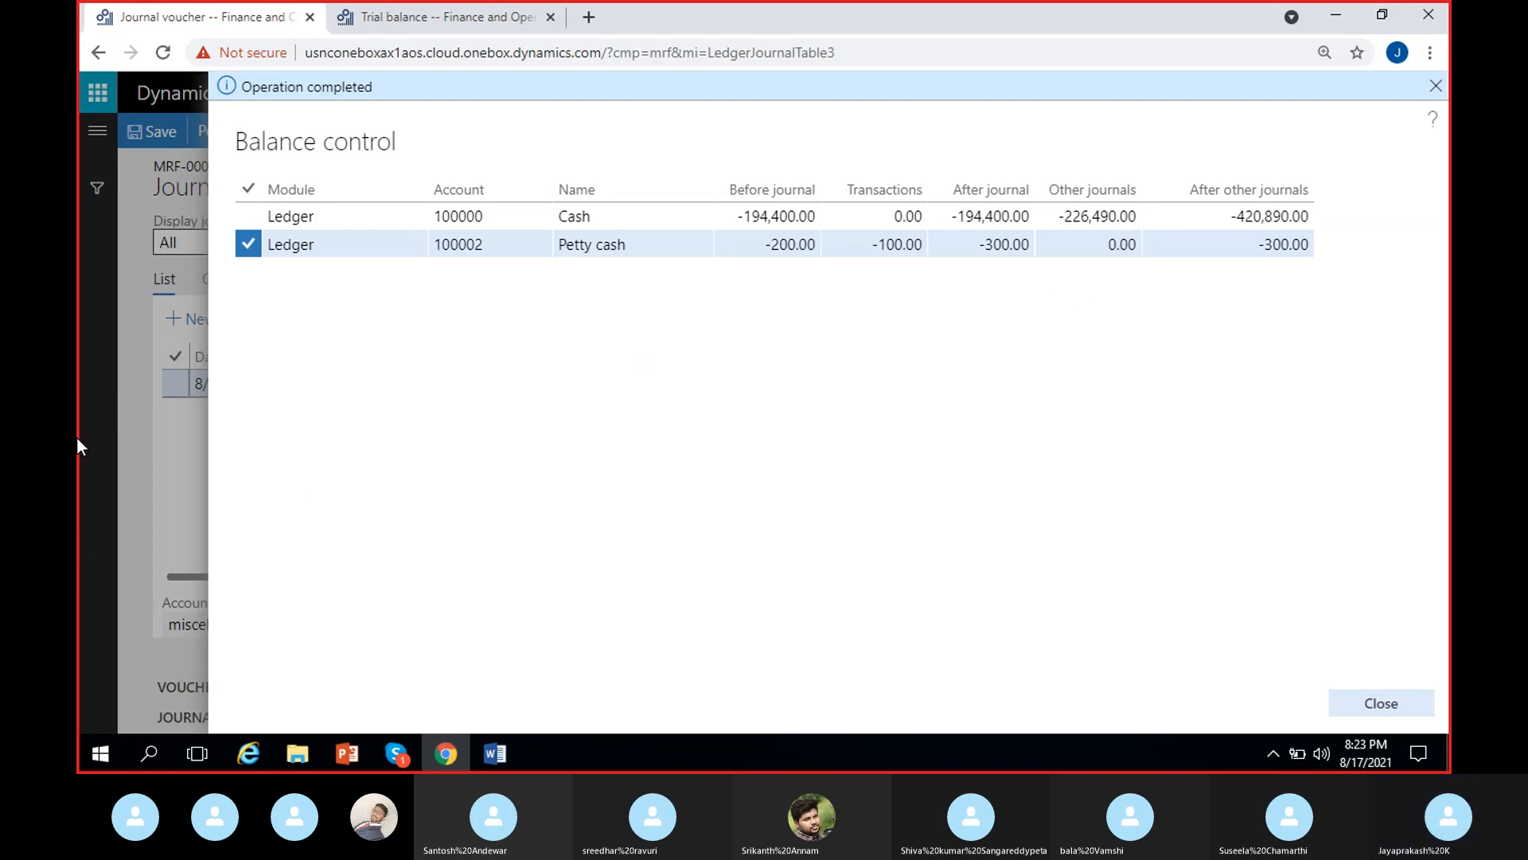
{"action": "left_click_drag", "start_coordinate": [1103, 244], "coordinate": [1160, 244]}
{"action": "left_click", "coordinate": [1111, 300]}
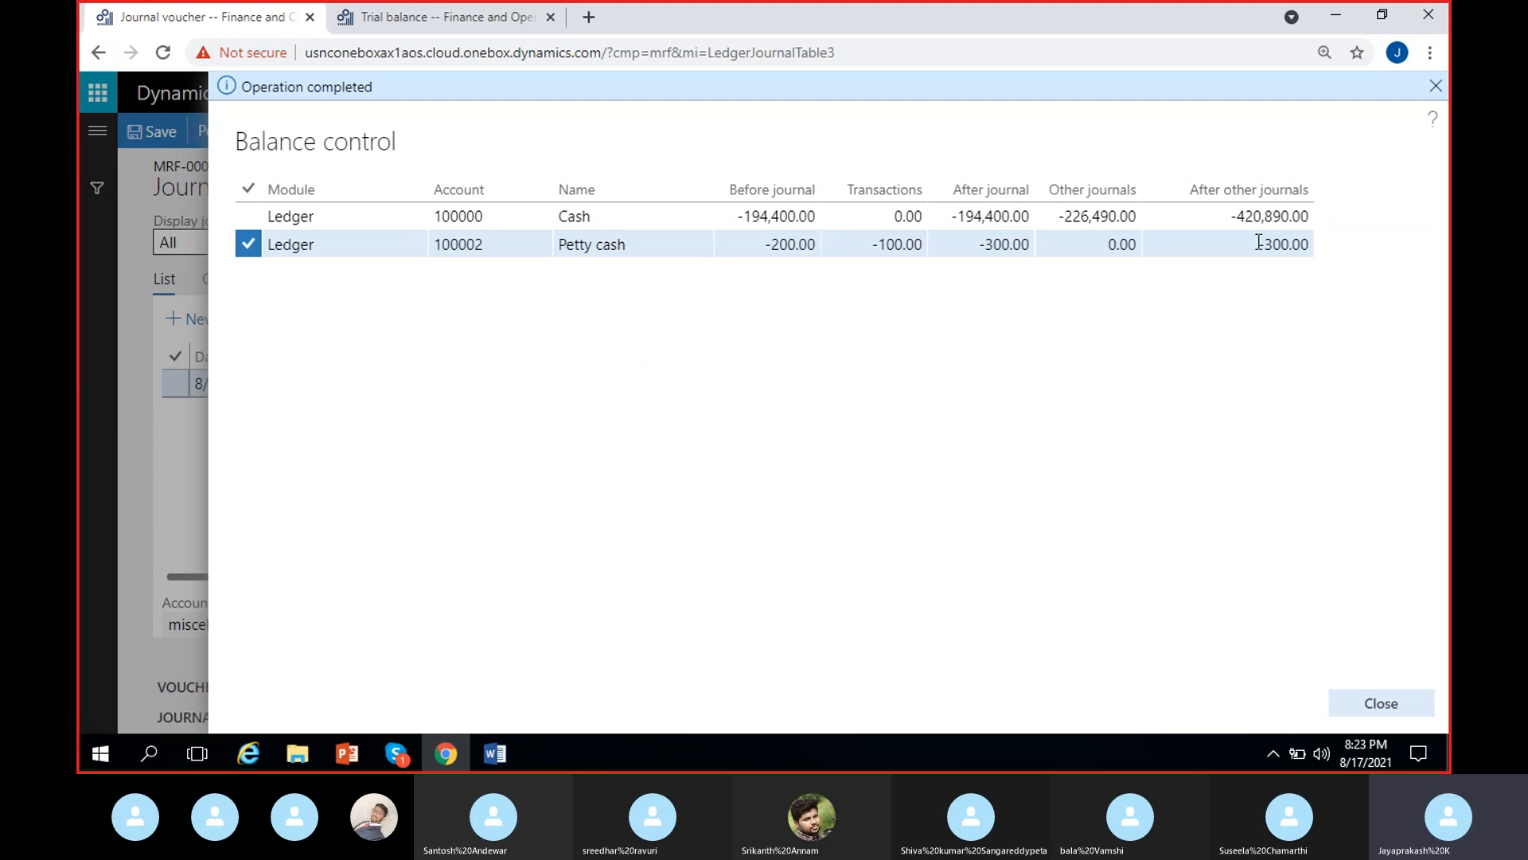
{"action": "left_click_drag", "start_coordinate": [1259, 242], "coordinate": [1339, 253]}
{"action": "left_click", "coordinate": [1311, 271]}
{"action": "left_click_drag", "start_coordinate": [1104, 242], "coordinate": [1146, 250]}
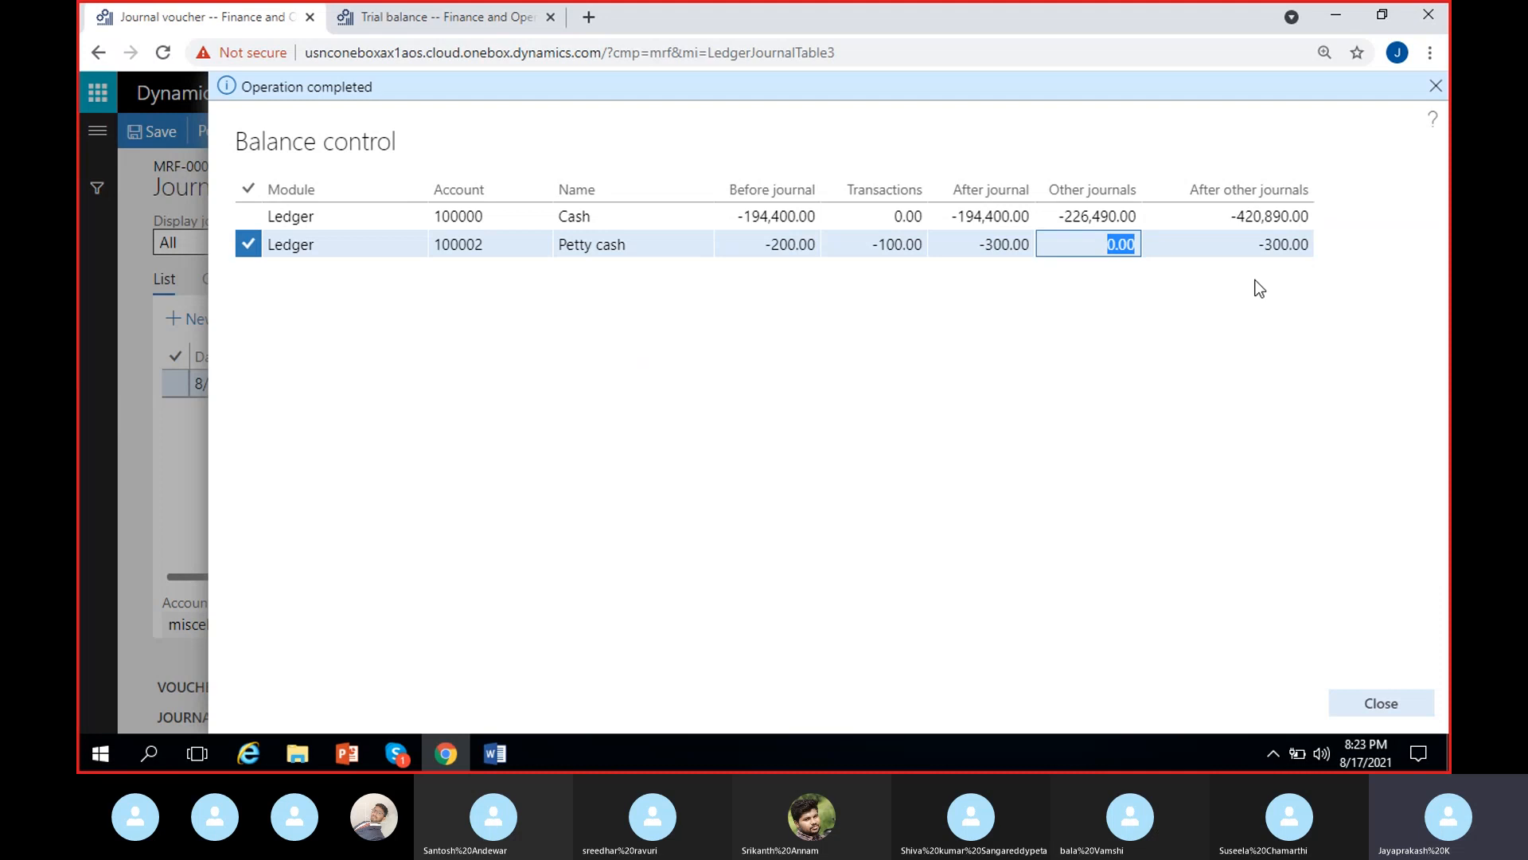
{"action": "left_click", "coordinate": [1255, 280]}
{"action": "left_click_drag", "start_coordinate": [1240, 246], "coordinate": [1334, 255]}
{"action": "left_click", "coordinate": [1349, 309]}
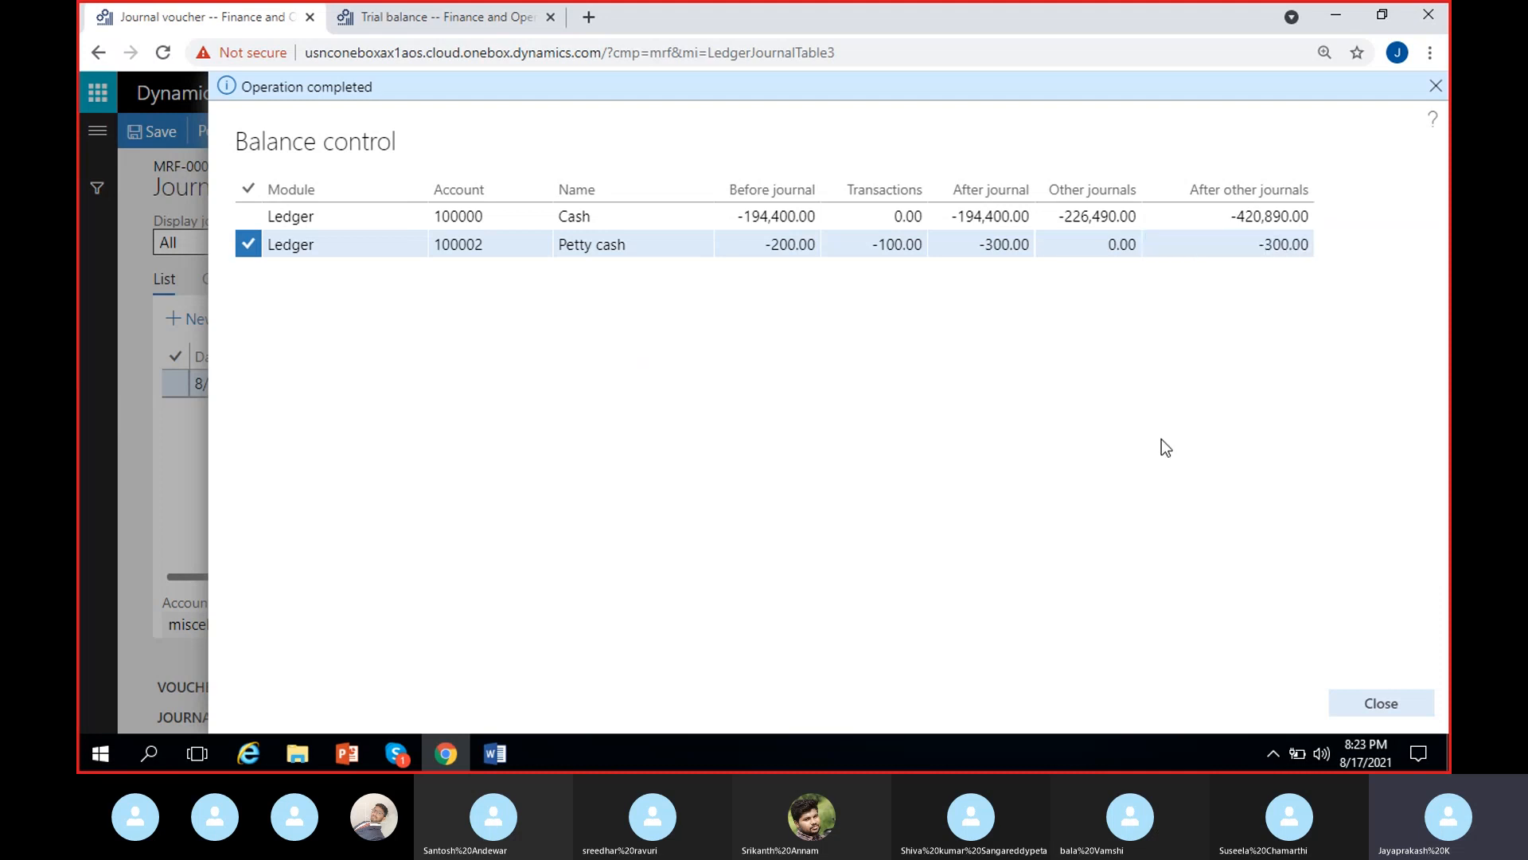
{"action": "left_click", "coordinate": [1435, 86]}
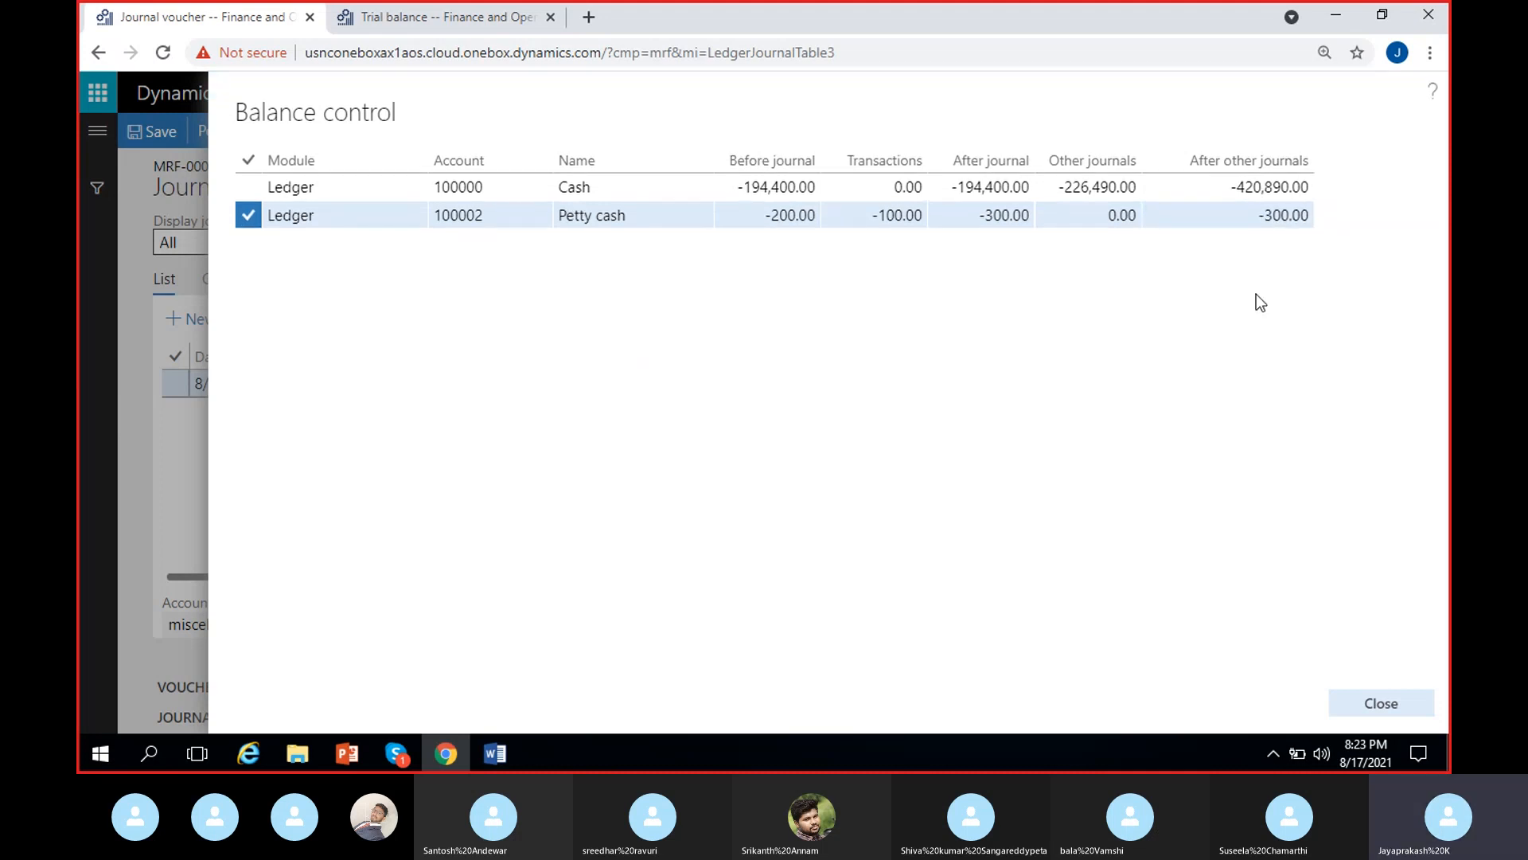
Step: Compare the Petty cash row's Transactions amount with its After other journals amount
{"action": "left_click_drag", "start_coordinate": [871, 222], "coordinate": [943, 218]}
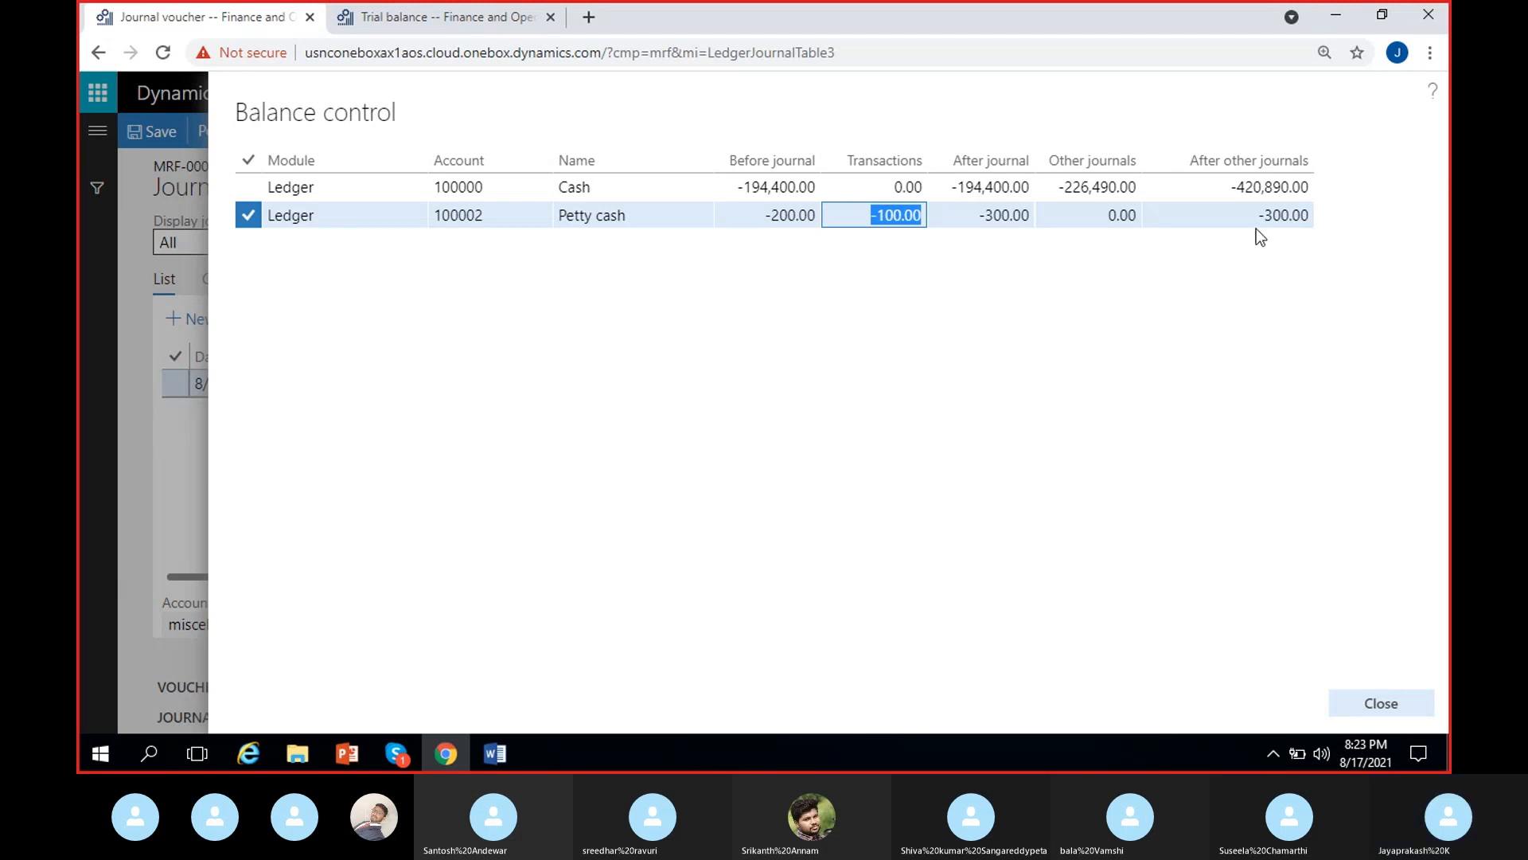
{"action": "left_click_drag", "start_coordinate": [1252, 218], "coordinate": [1347, 211]}
{"action": "left_click", "coordinate": [1204, 296]}
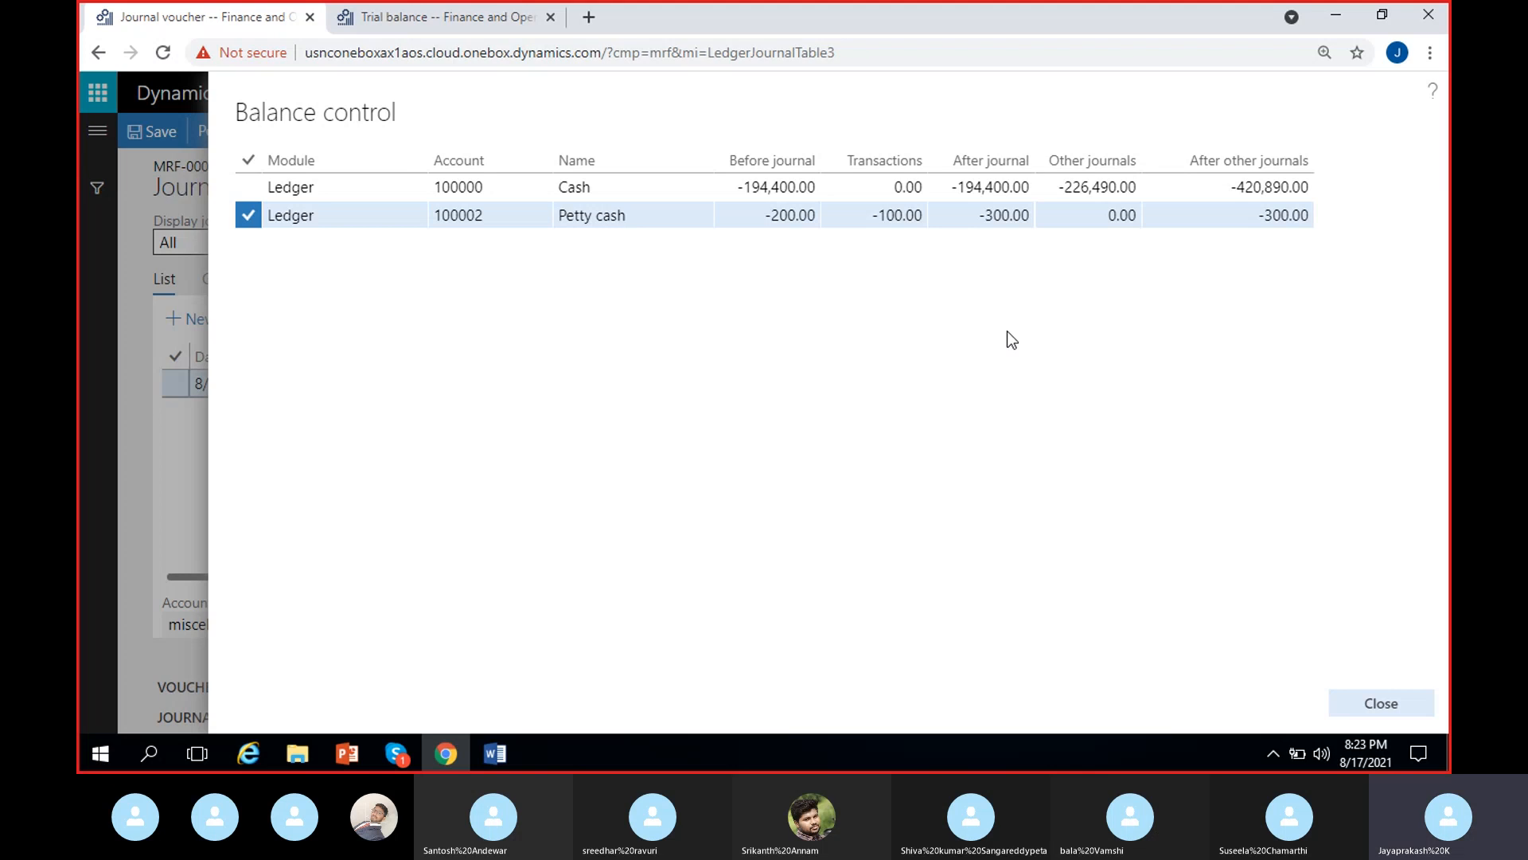
Step: Compare the Cash account's Before journal amount with its closing balance in the Trial balance browser tab
{"action": "left_click", "coordinate": [757, 188]}
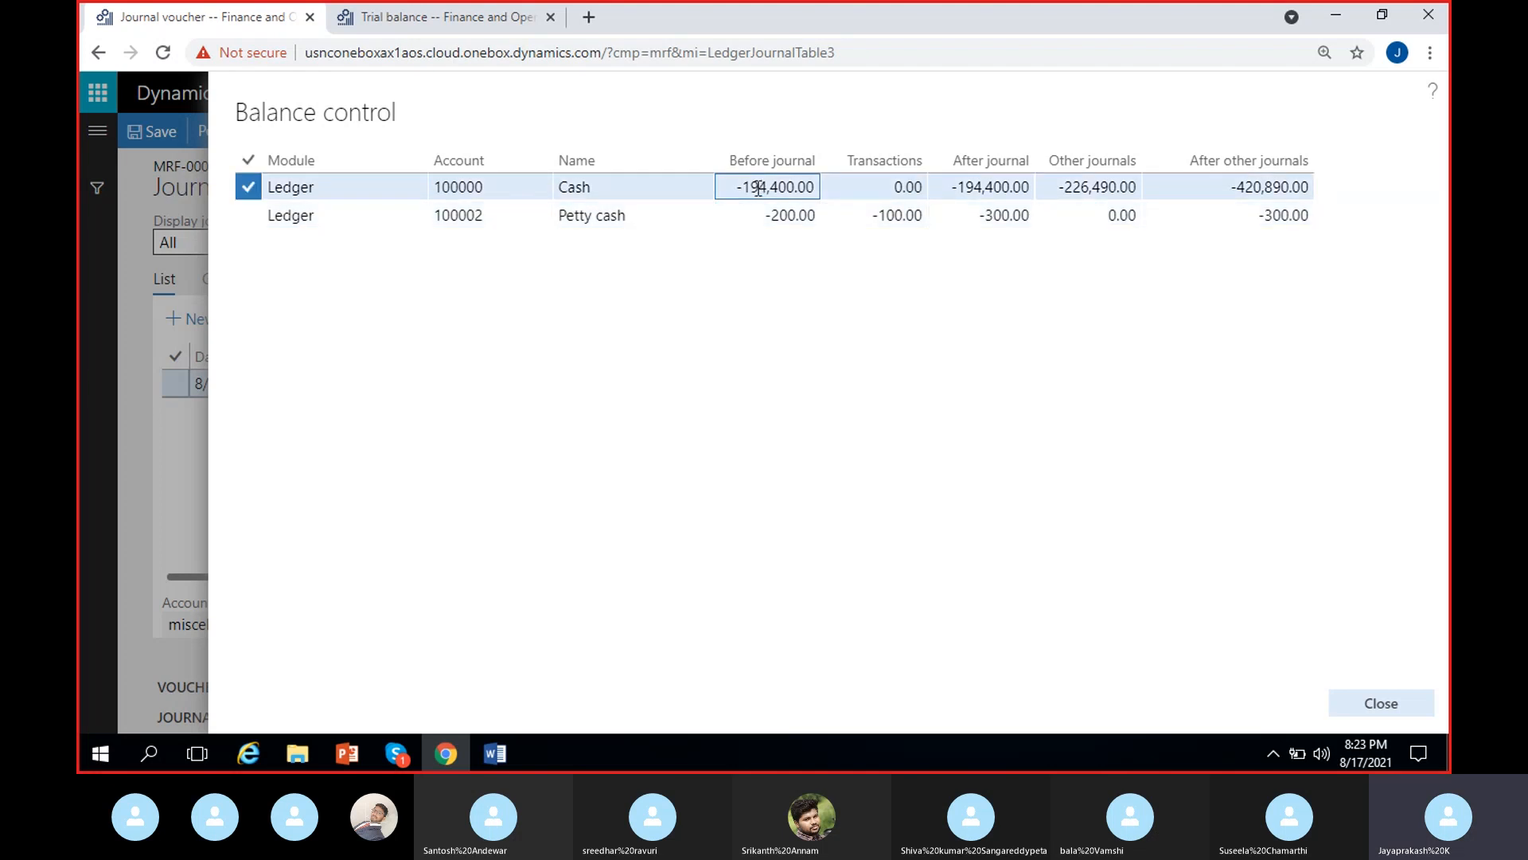
{"action": "left_click", "coordinate": [386, 16]}
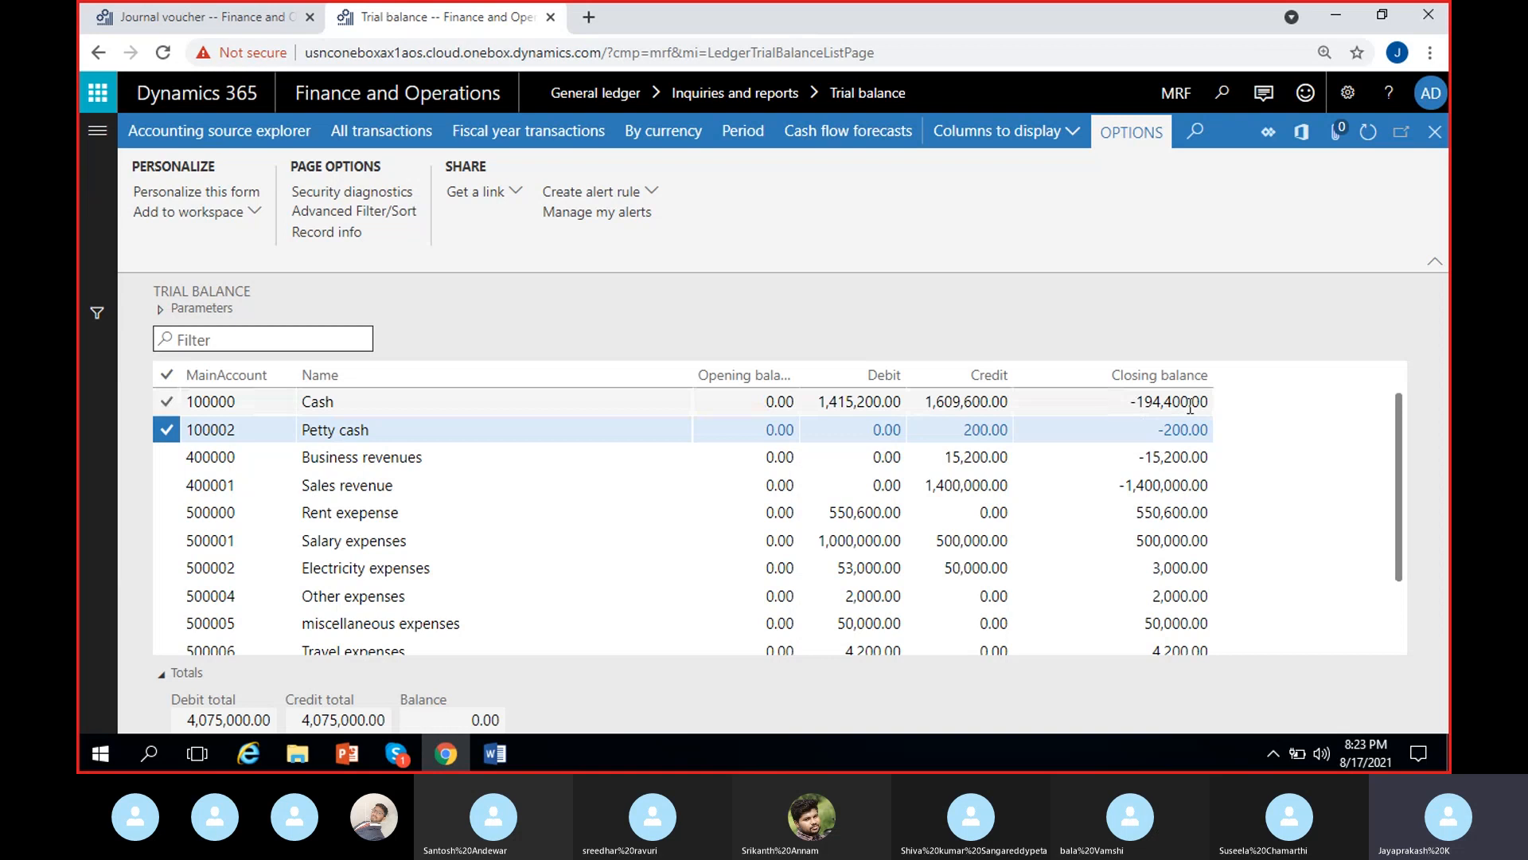
{"action": "left_click", "coordinate": [239, 17]}
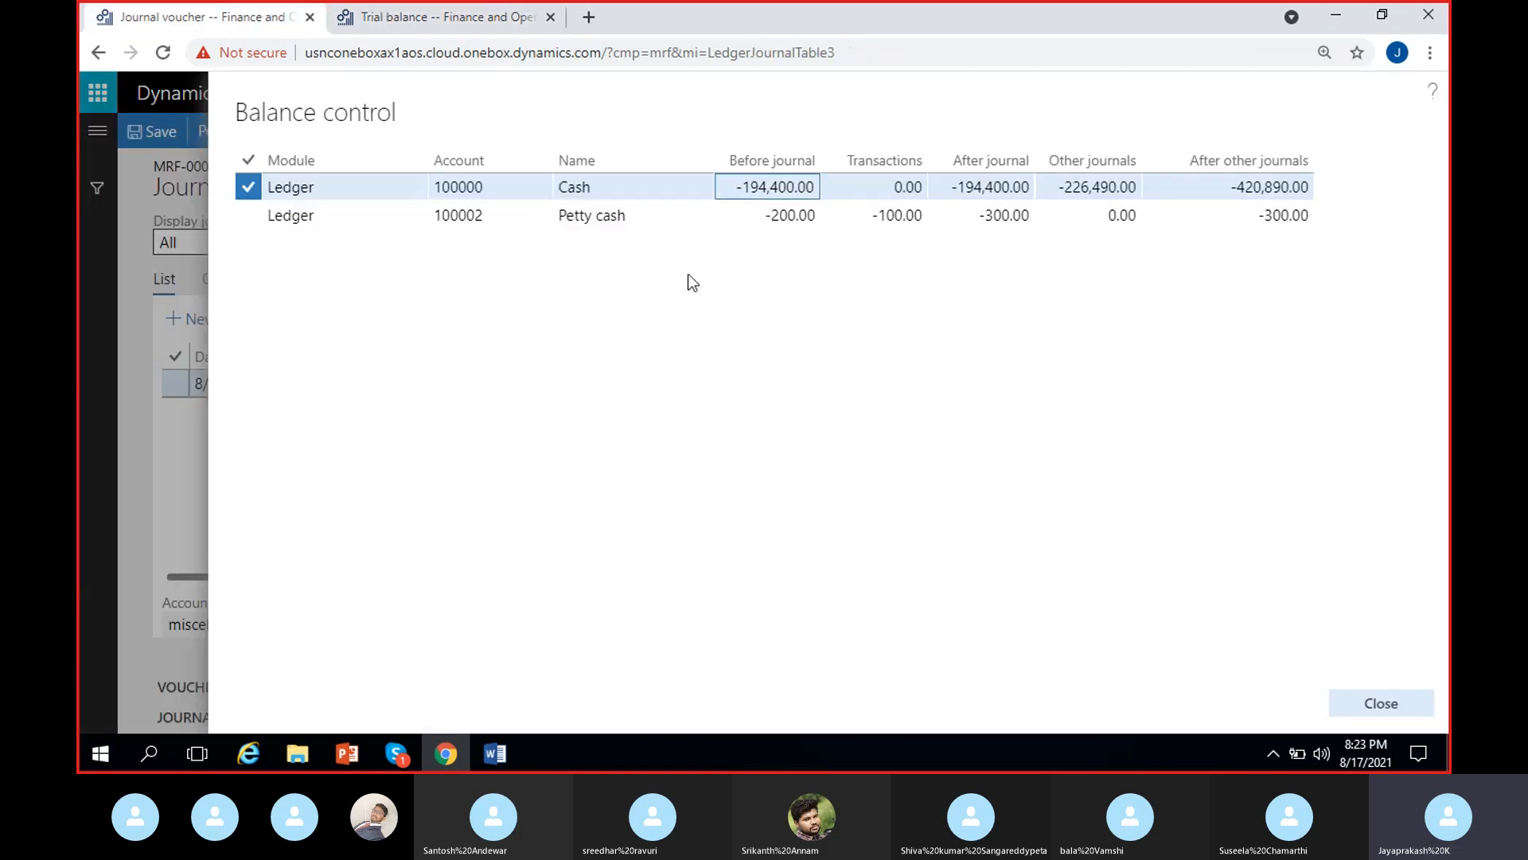
{"action": "left_click_drag", "start_coordinate": [739, 184], "coordinate": [819, 185]}
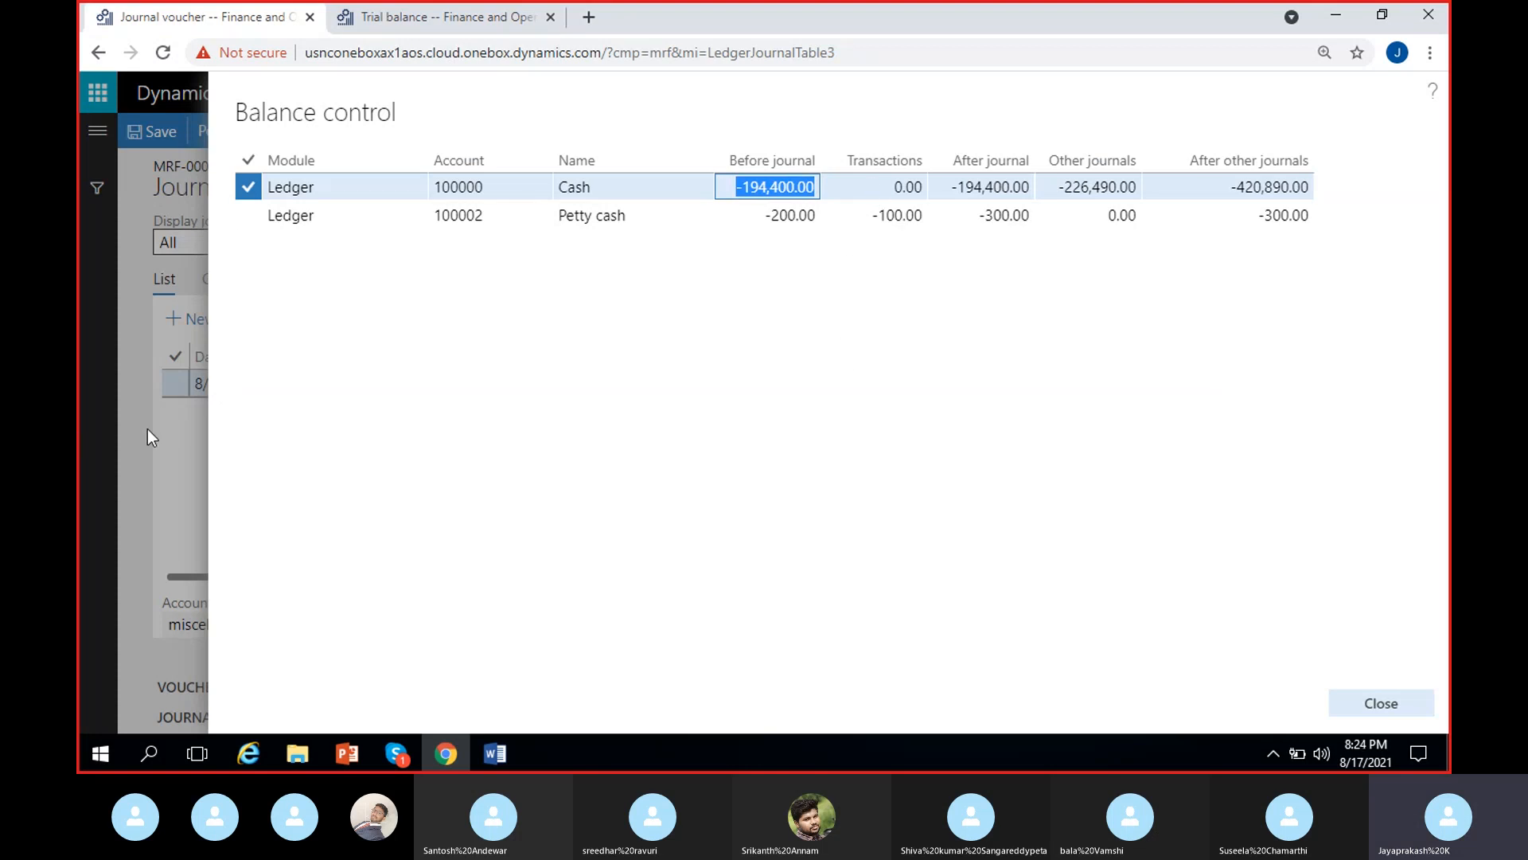
Step: Examine the Cash row's Transactions amount and close the Balance control inquiry
{"action": "left_click", "coordinate": [902, 185]}
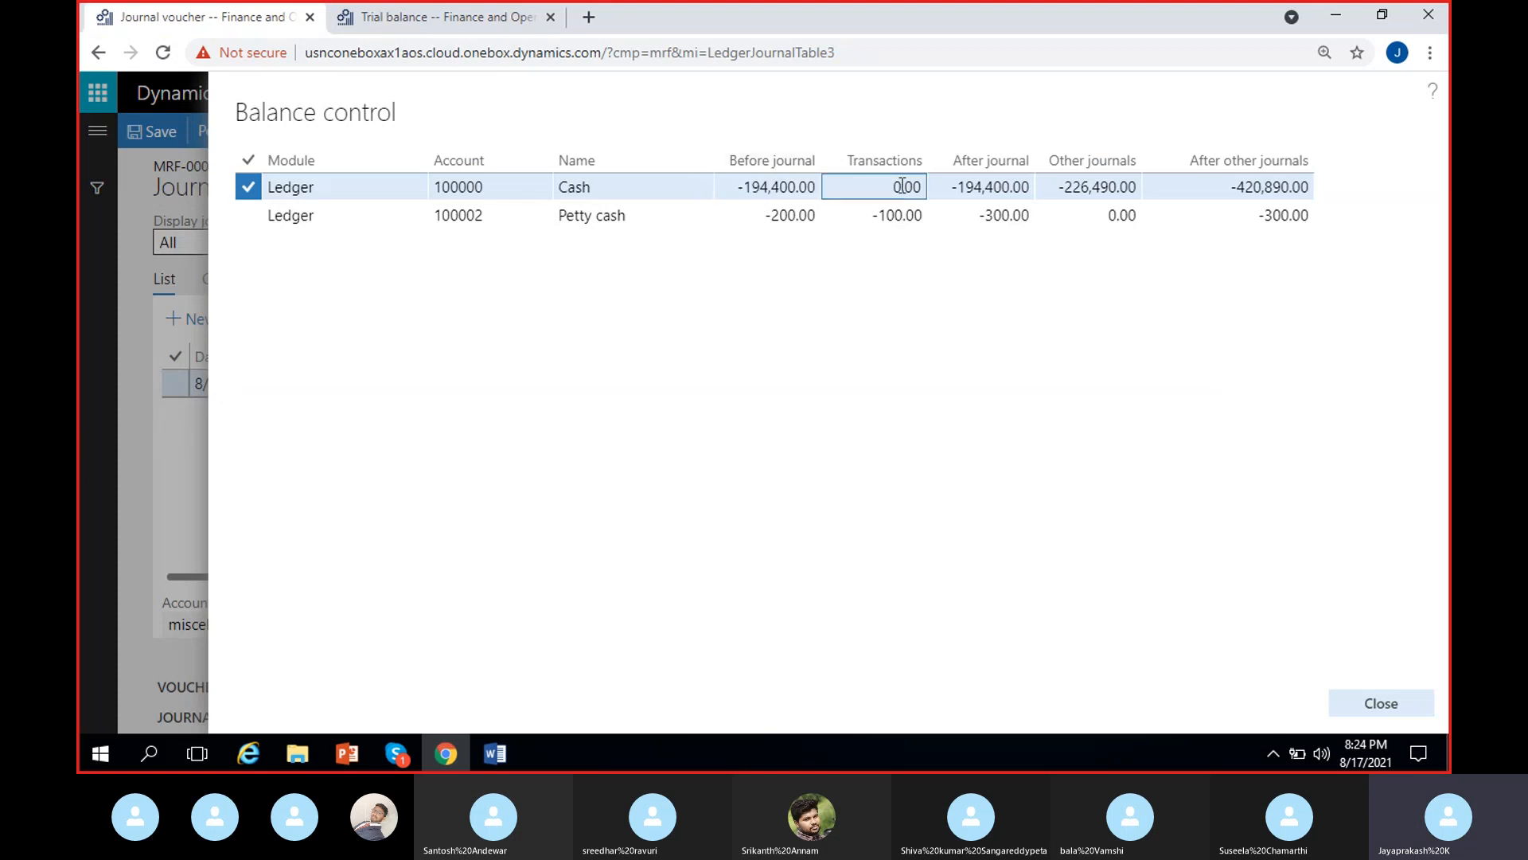
{"action": "double_click", "coordinate": [901, 185]}
{"action": "left_click", "coordinate": [1385, 692]}
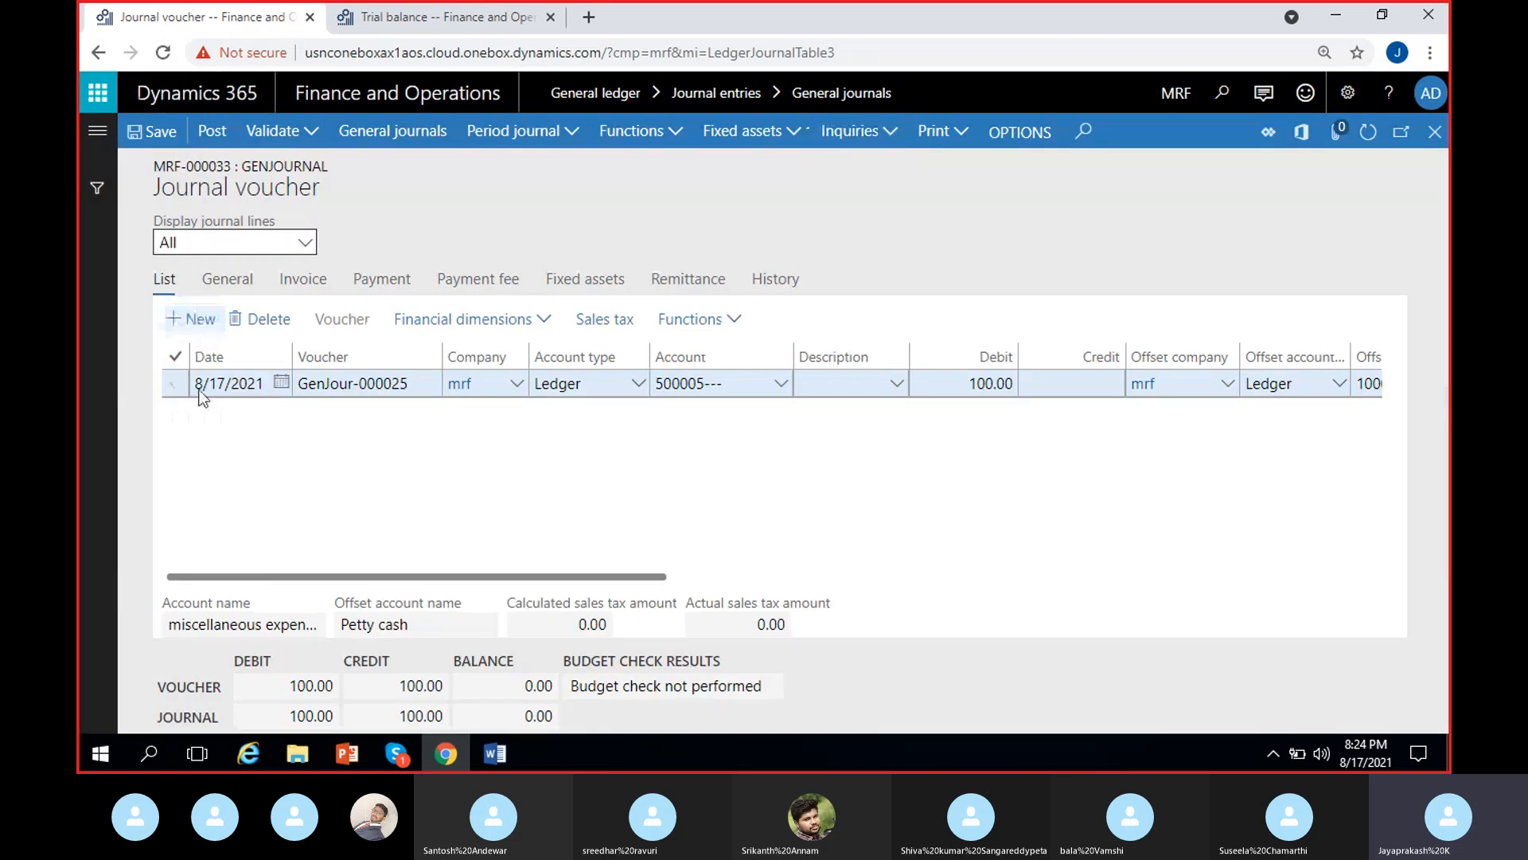
Step: Add a journal line for ledger account 500000 (Rent exepense) with a debit of 1000
{"action": "key", "text": "alt+n"}
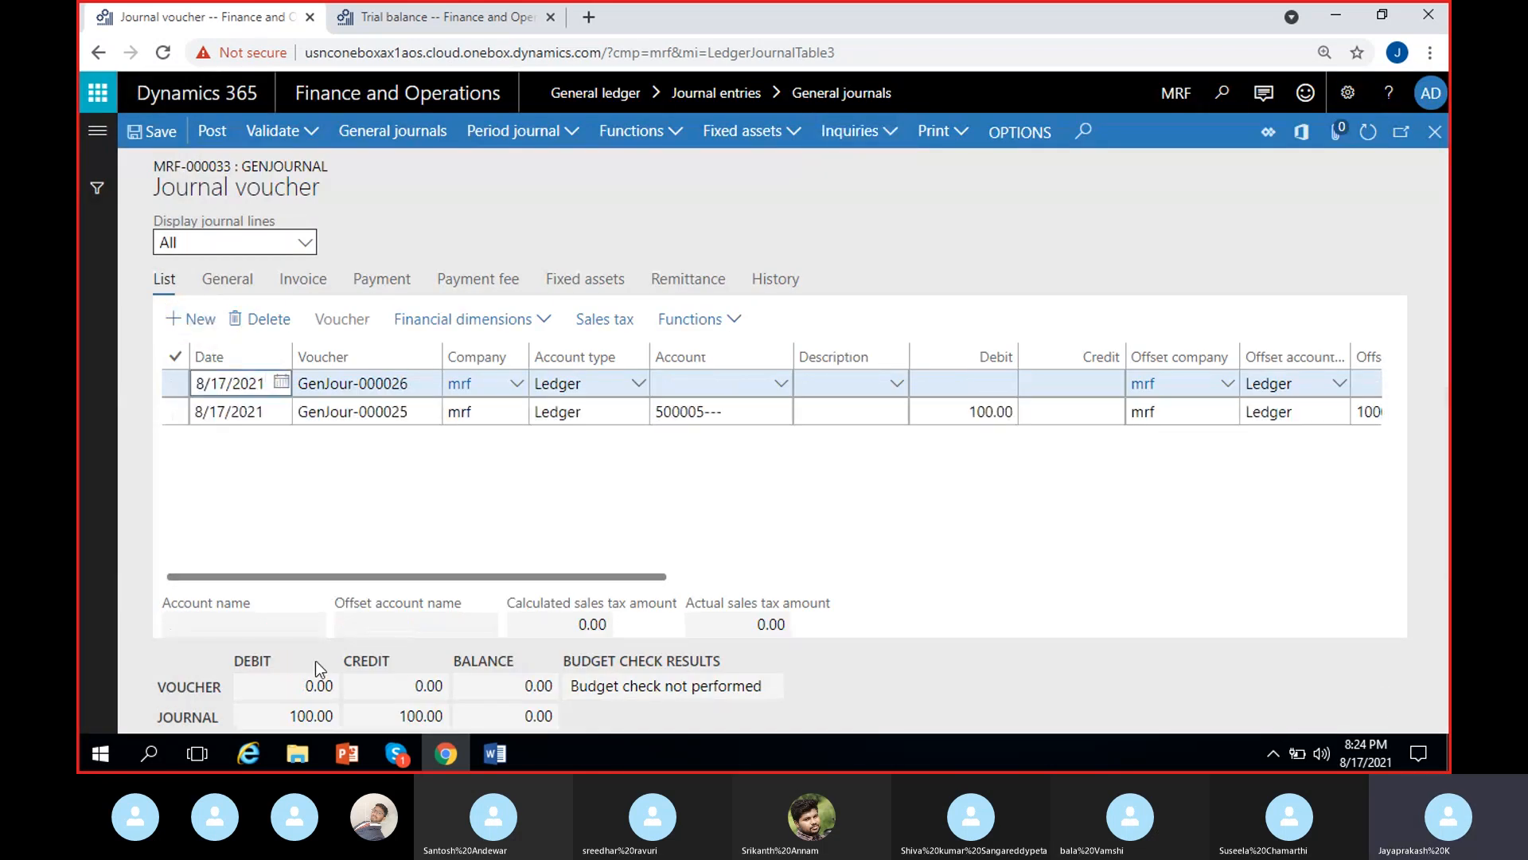
{"action": "left_click", "coordinate": [789, 385]}
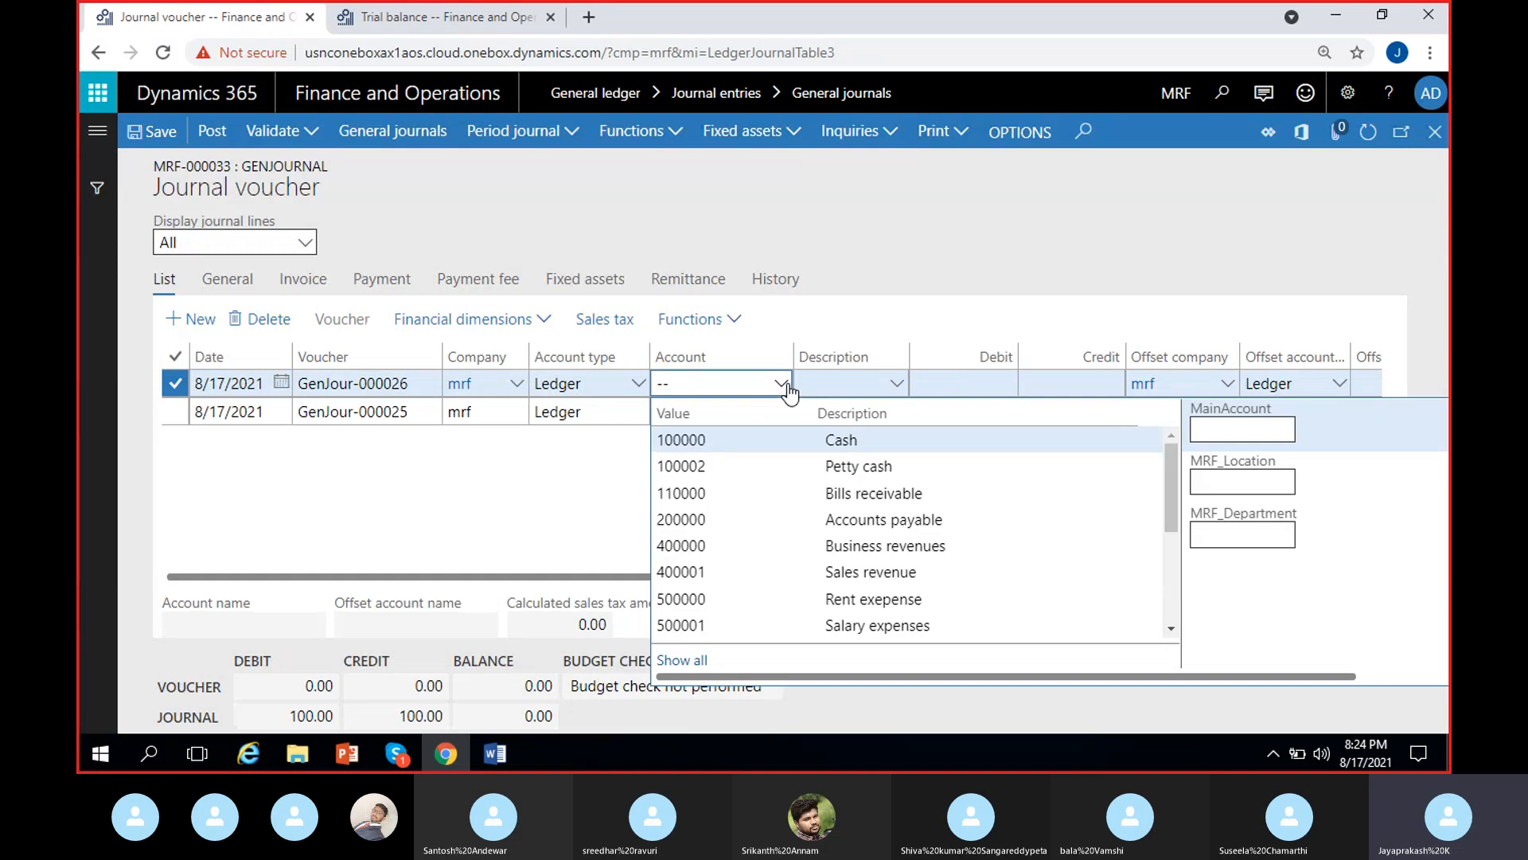
{"action": "type", "text": "rent"}
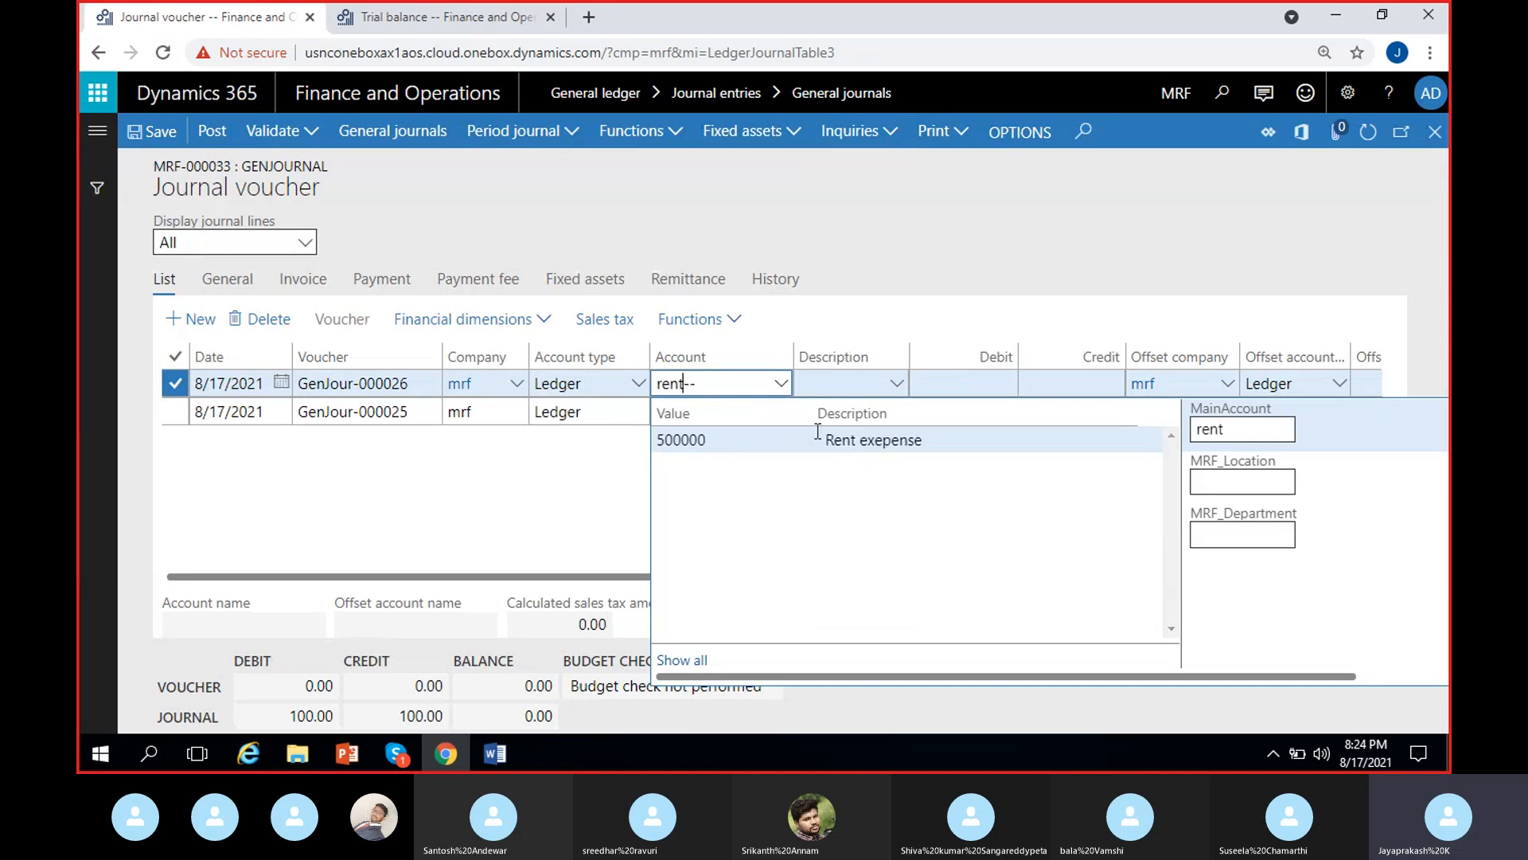
{"action": "left_click", "coordinate": [817, 433]}
{"action": "left_click", "coordinate": [551, 503]}
{"action": "left_click", "coordinate": [949, 376]}
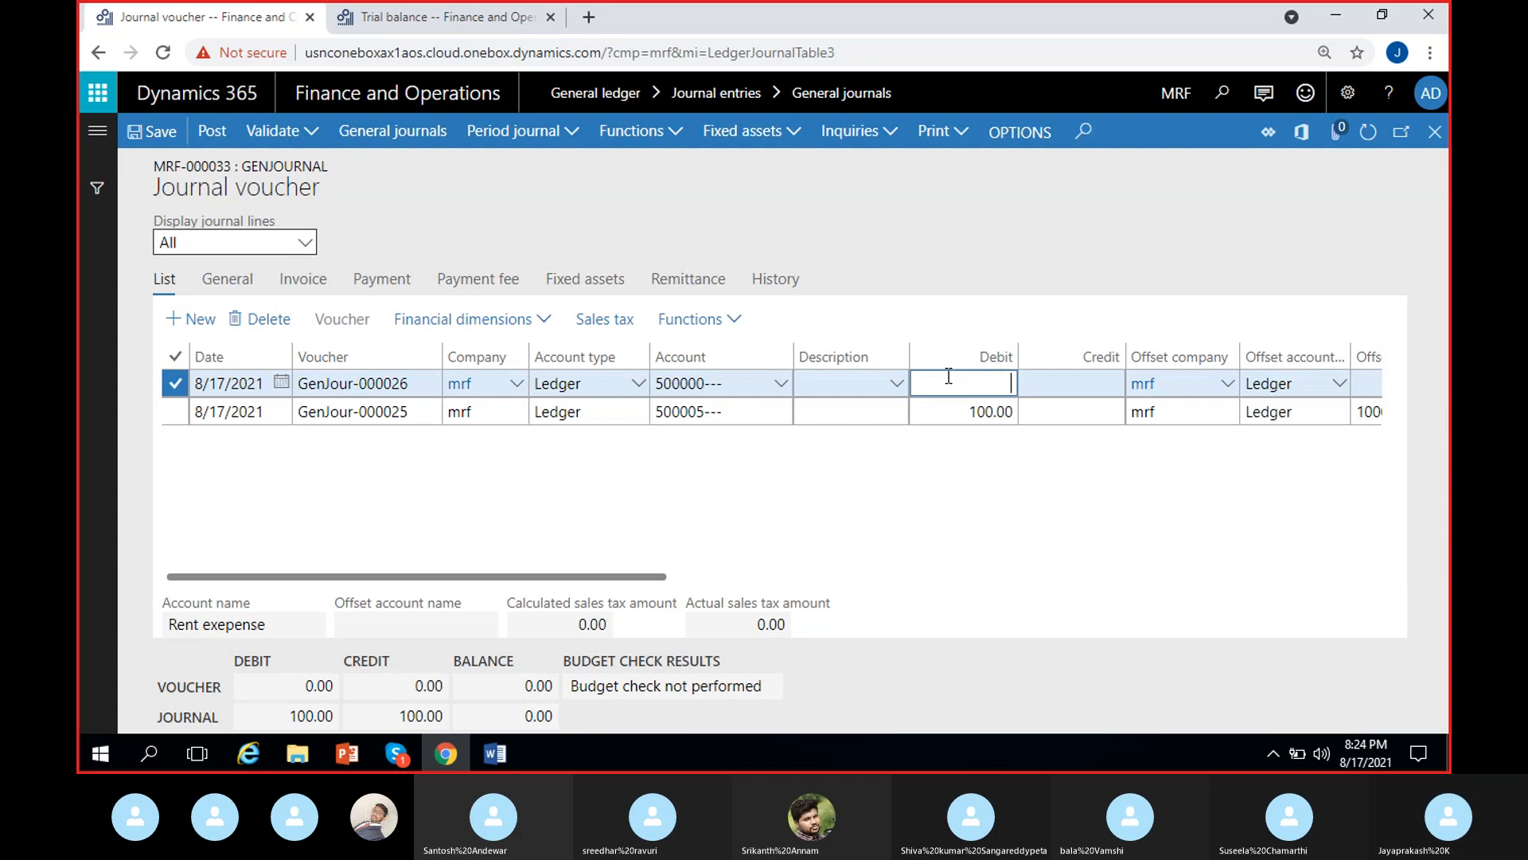
{"action": "type", "text": "1000"}
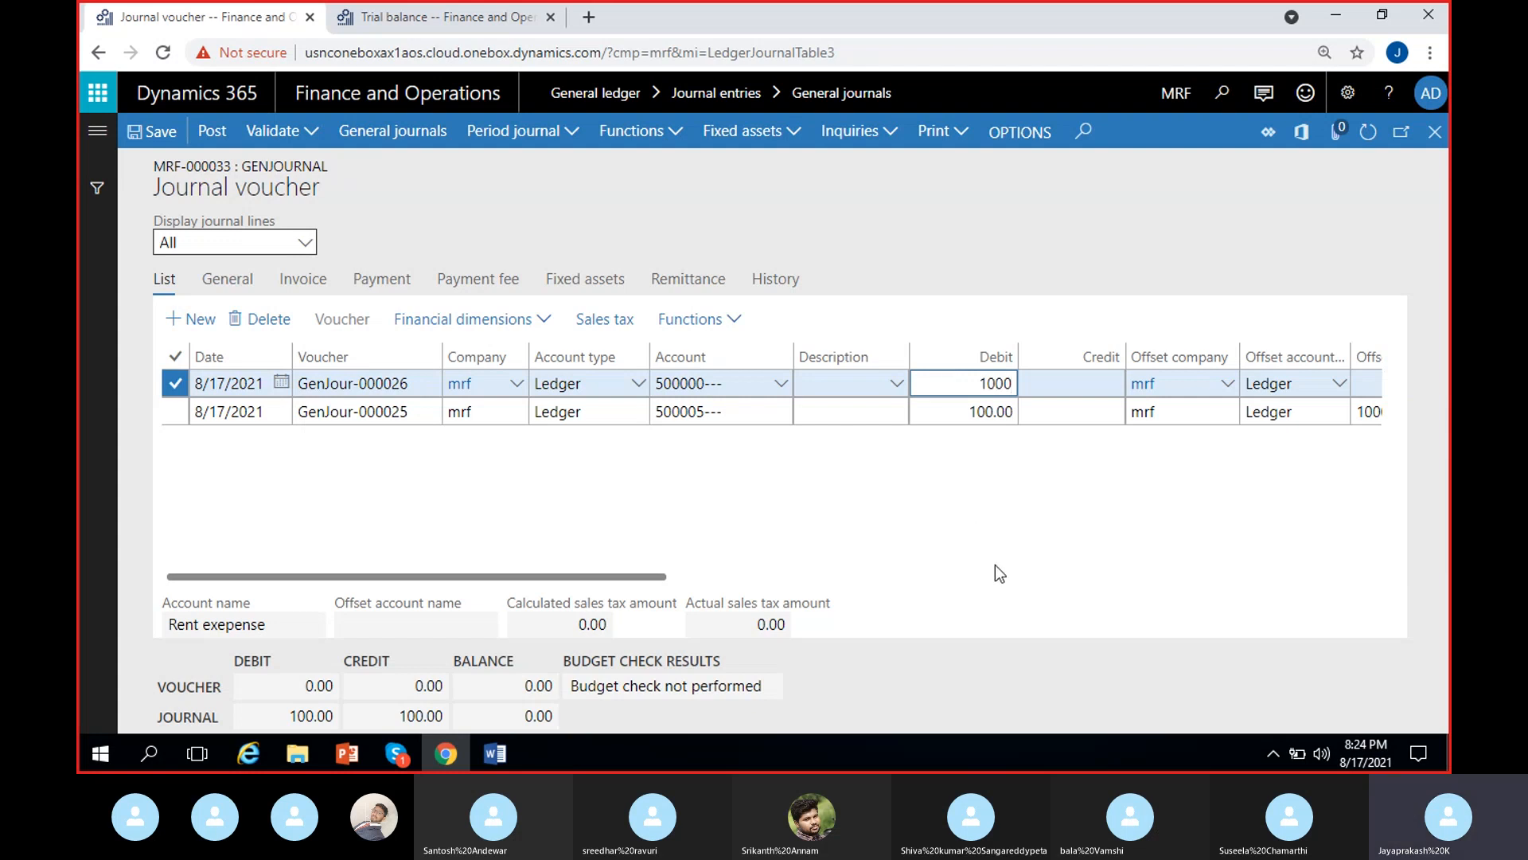
Step: Set the new rent line's offset account to 100000 (Cash)
{"action": "scroll", "coordinate": [1044, 533], "scroll_direction": "right", "scroll_amount": 5}
{"action": "left_click", "coordinate": [1038, 388]}
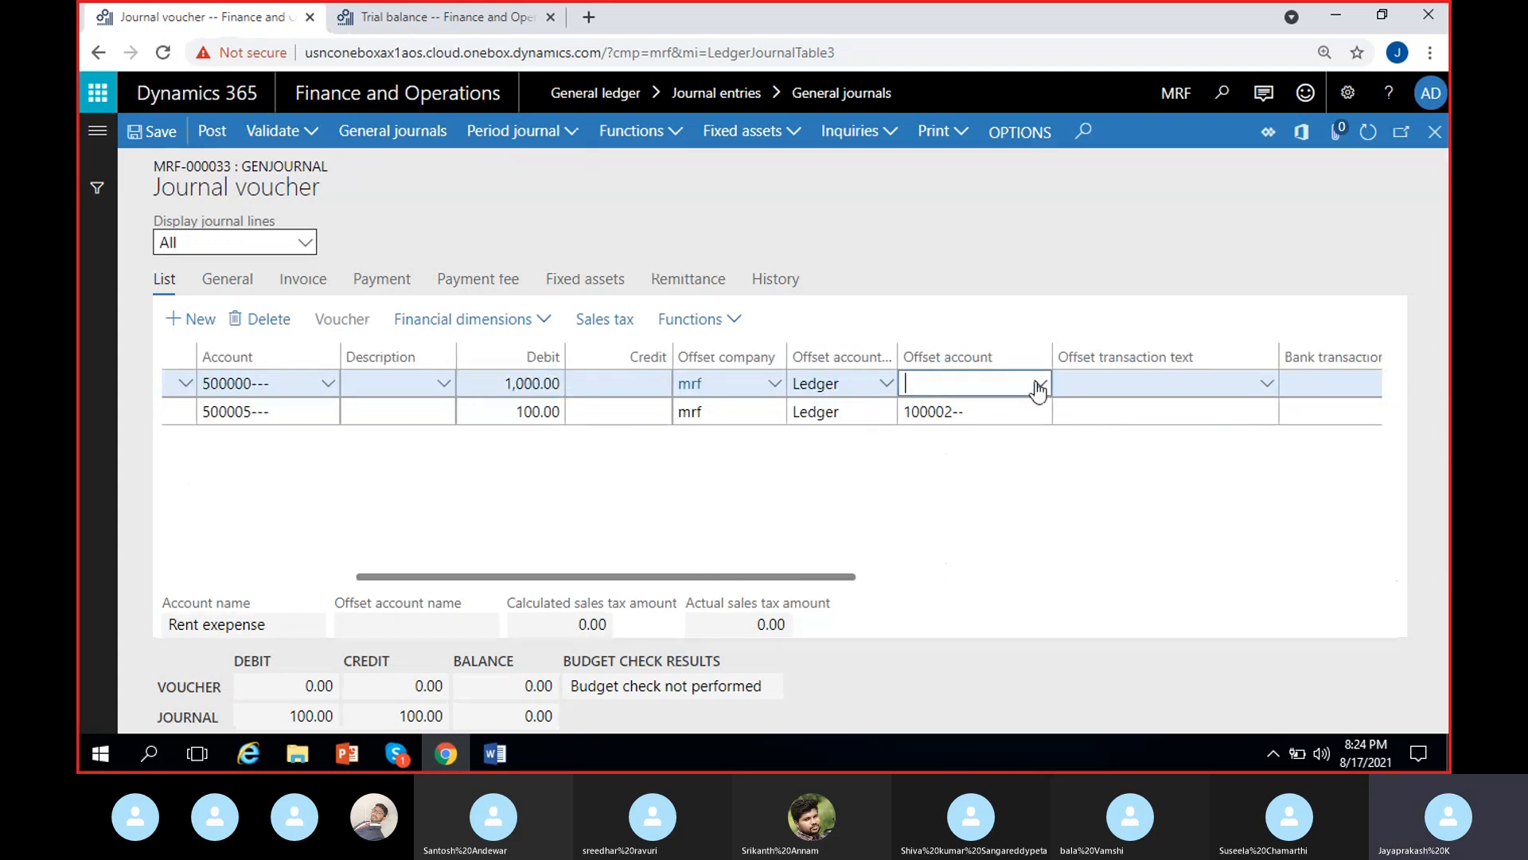
{"action": "left_click", "coordinate": [1039, 388]}
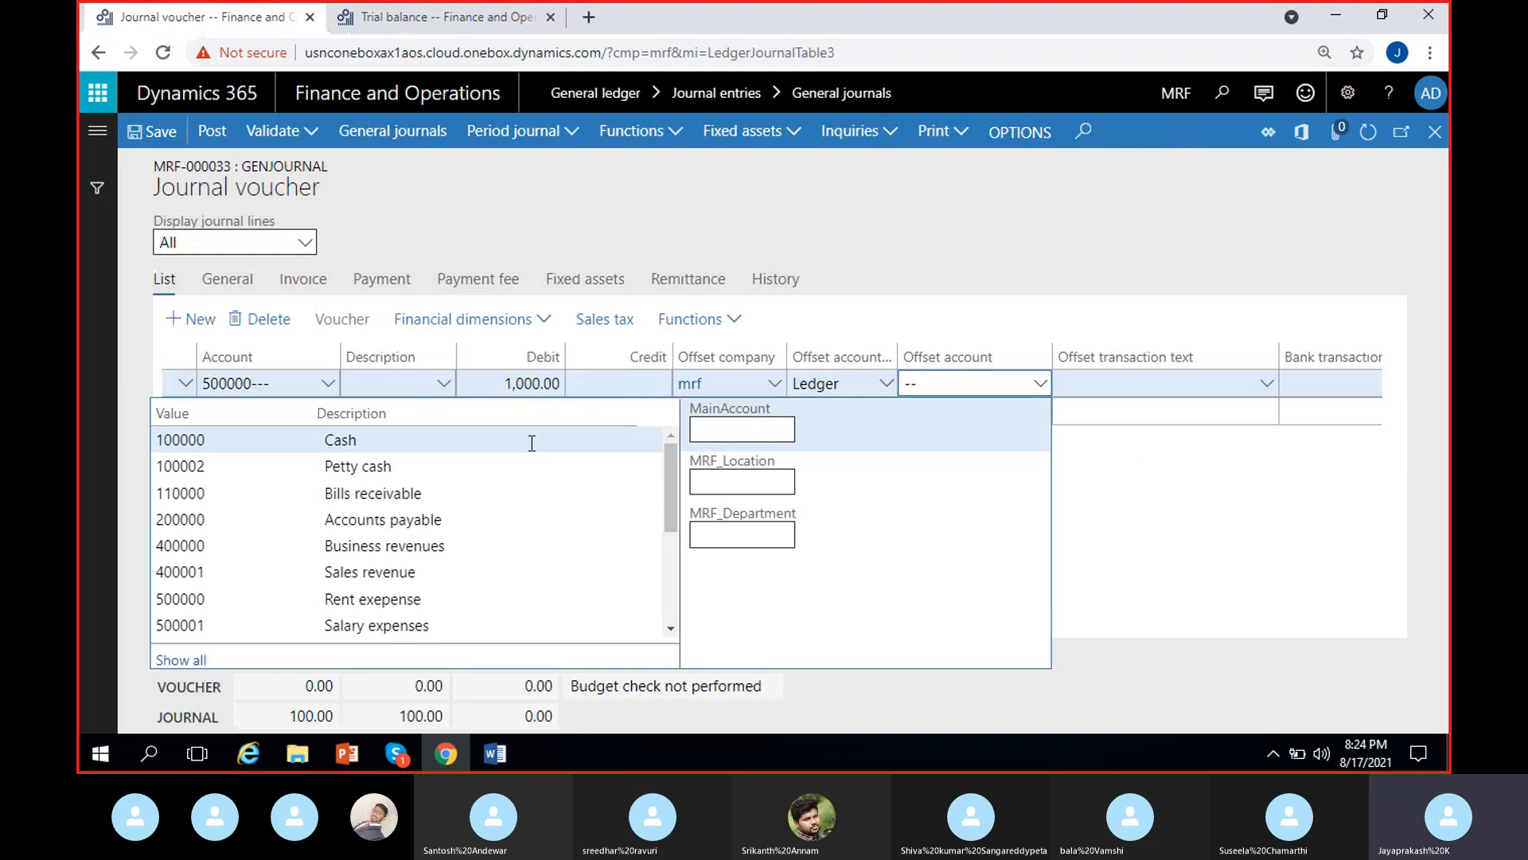
{"action": "left_click", "coordinate": [532, 443]}
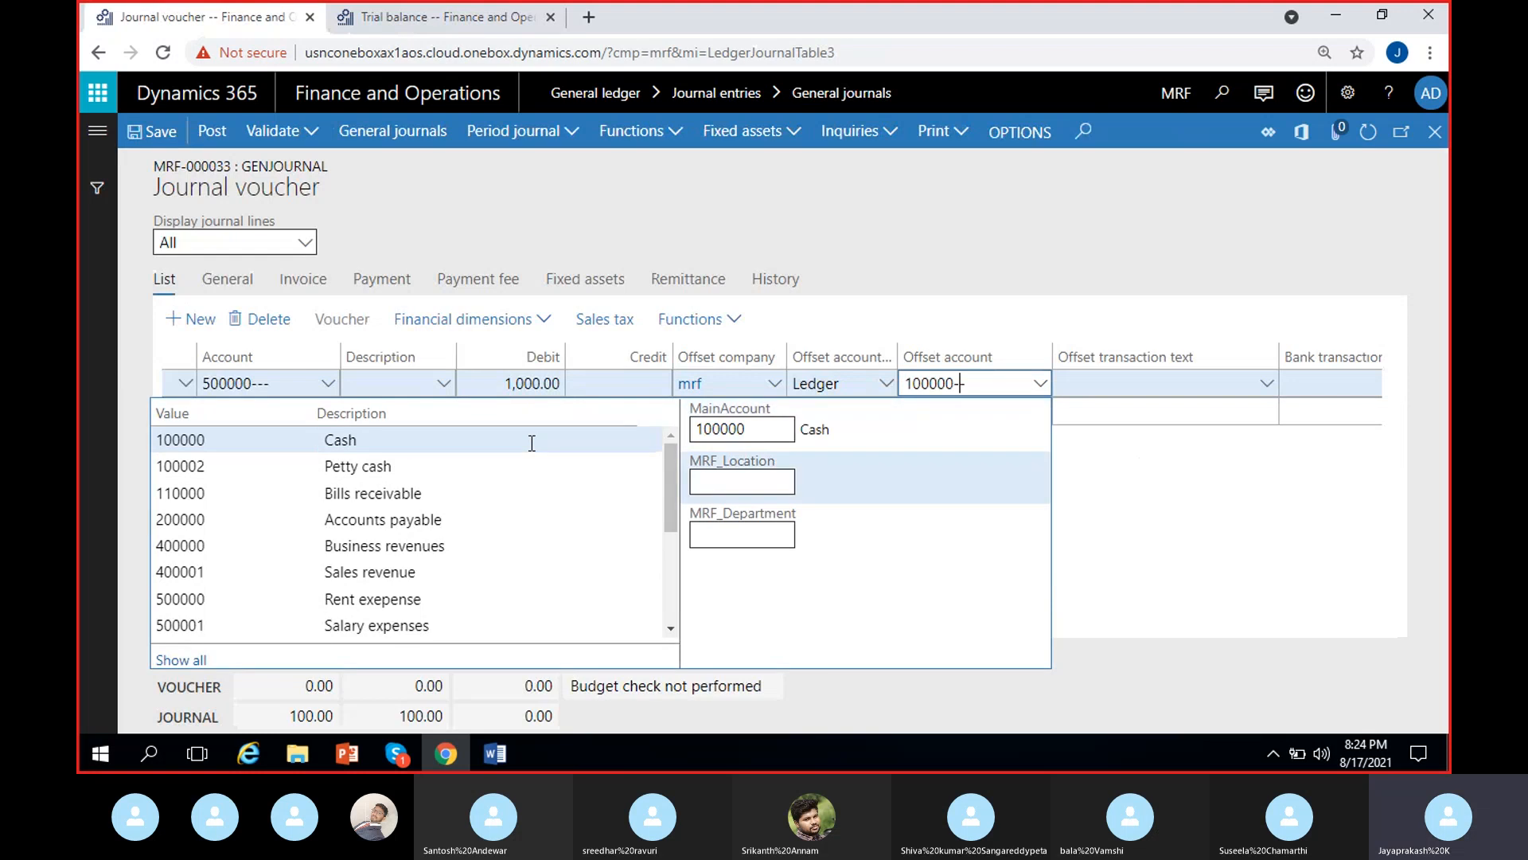
{"action": "left_click", "coordinate": [1309, 513]}
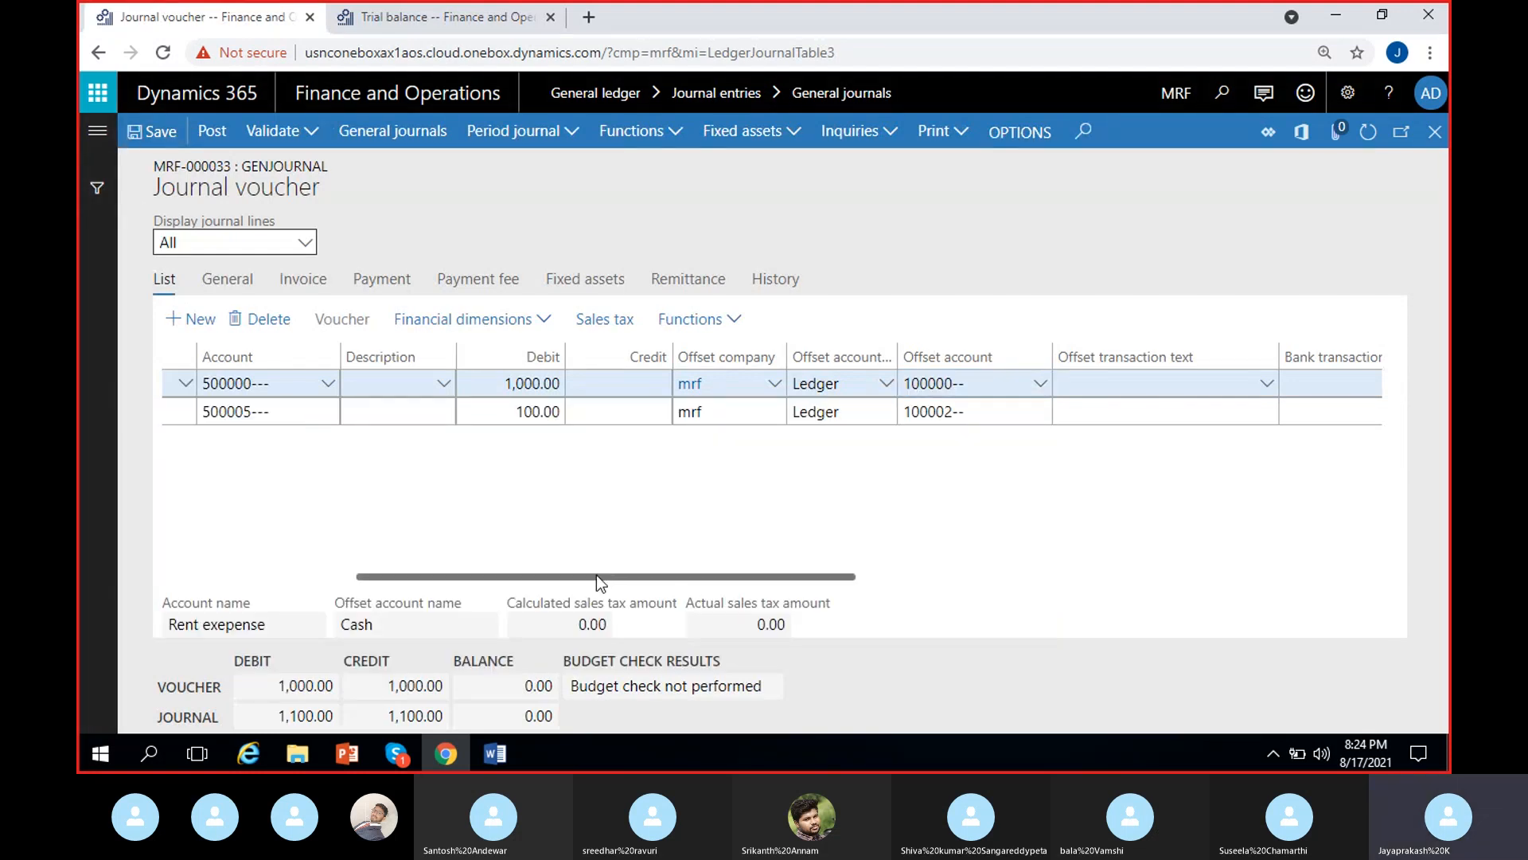
Step: Open the Balance control inquiry for the journal with the added rent line
{"action": "left_click_drag", "start_coordinate": [599, 577], "coordinate": [228, 575]}
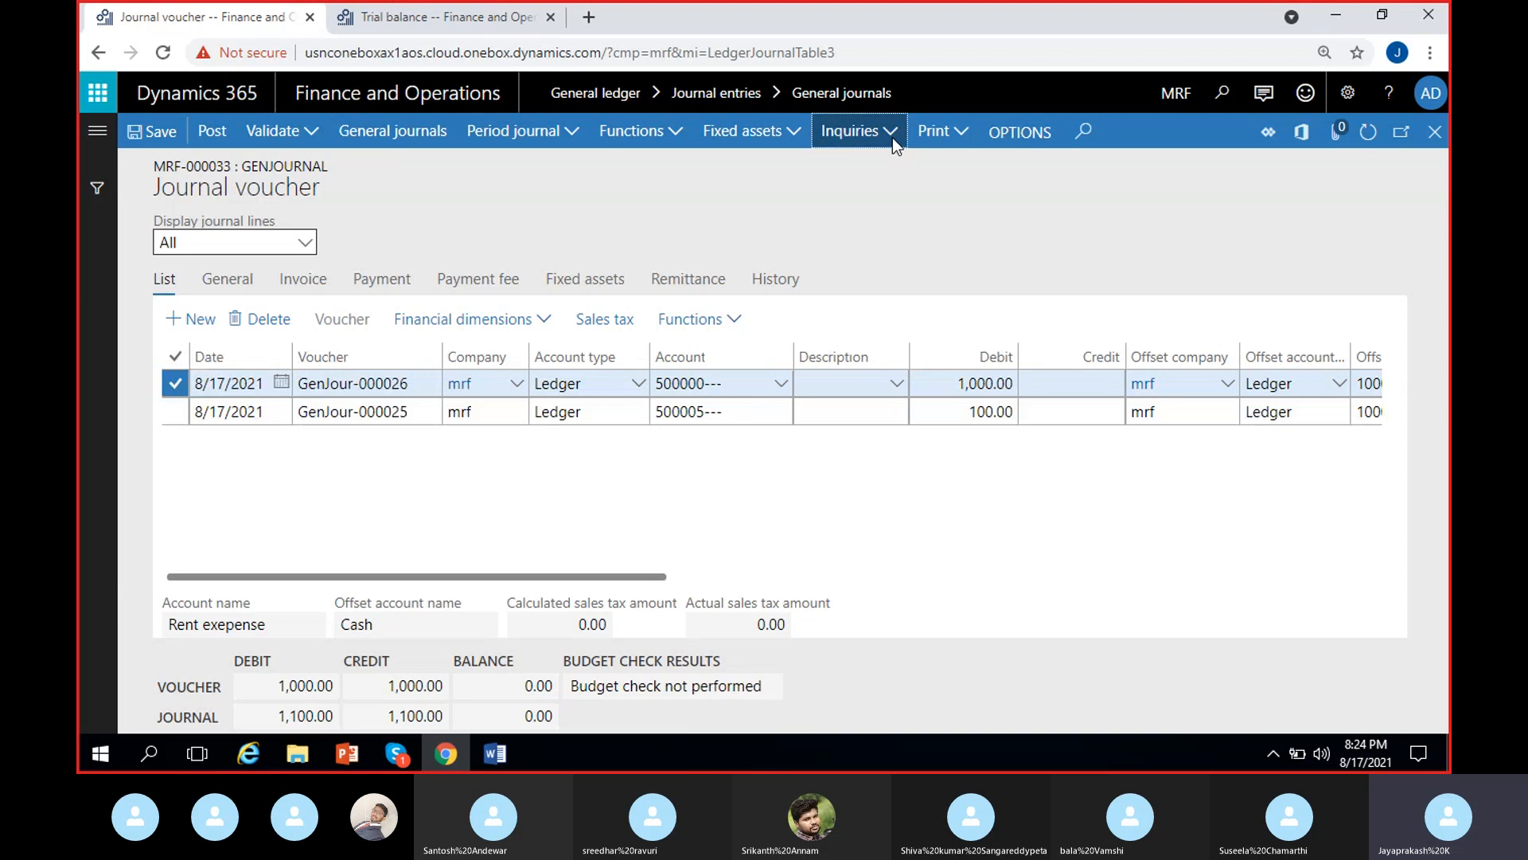
{"action": "left_click", "coordinate": [860, 132]}
{"action": "left_click", "coordinate": [863, 196]}
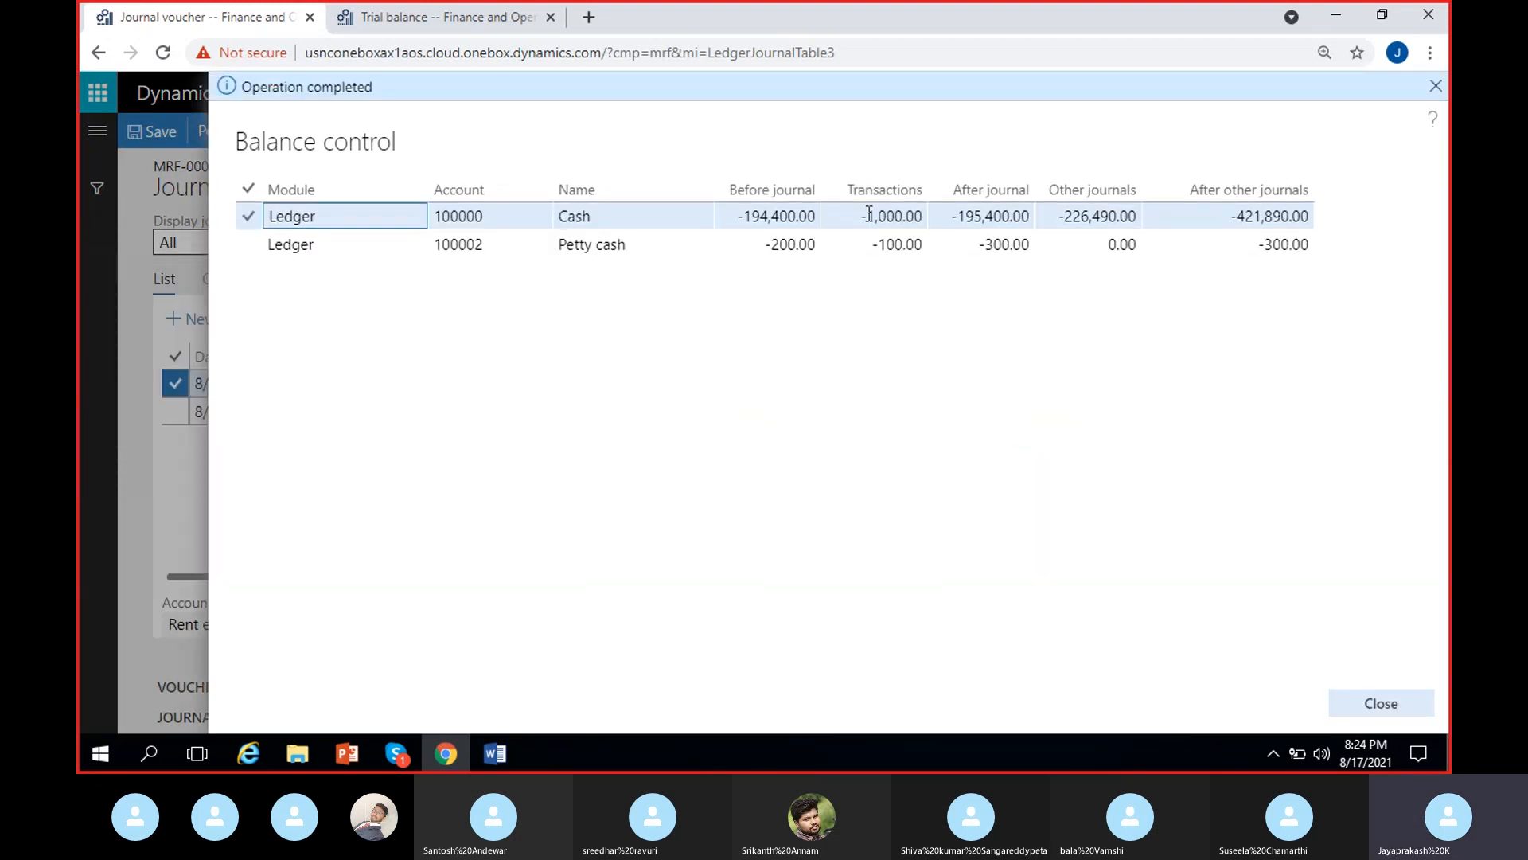
Step: Examine the Cash row's Transactions amount in the Balance control inquiry and dismiss the notification
{"action": "left_click", "coordinate": [860, 220]}
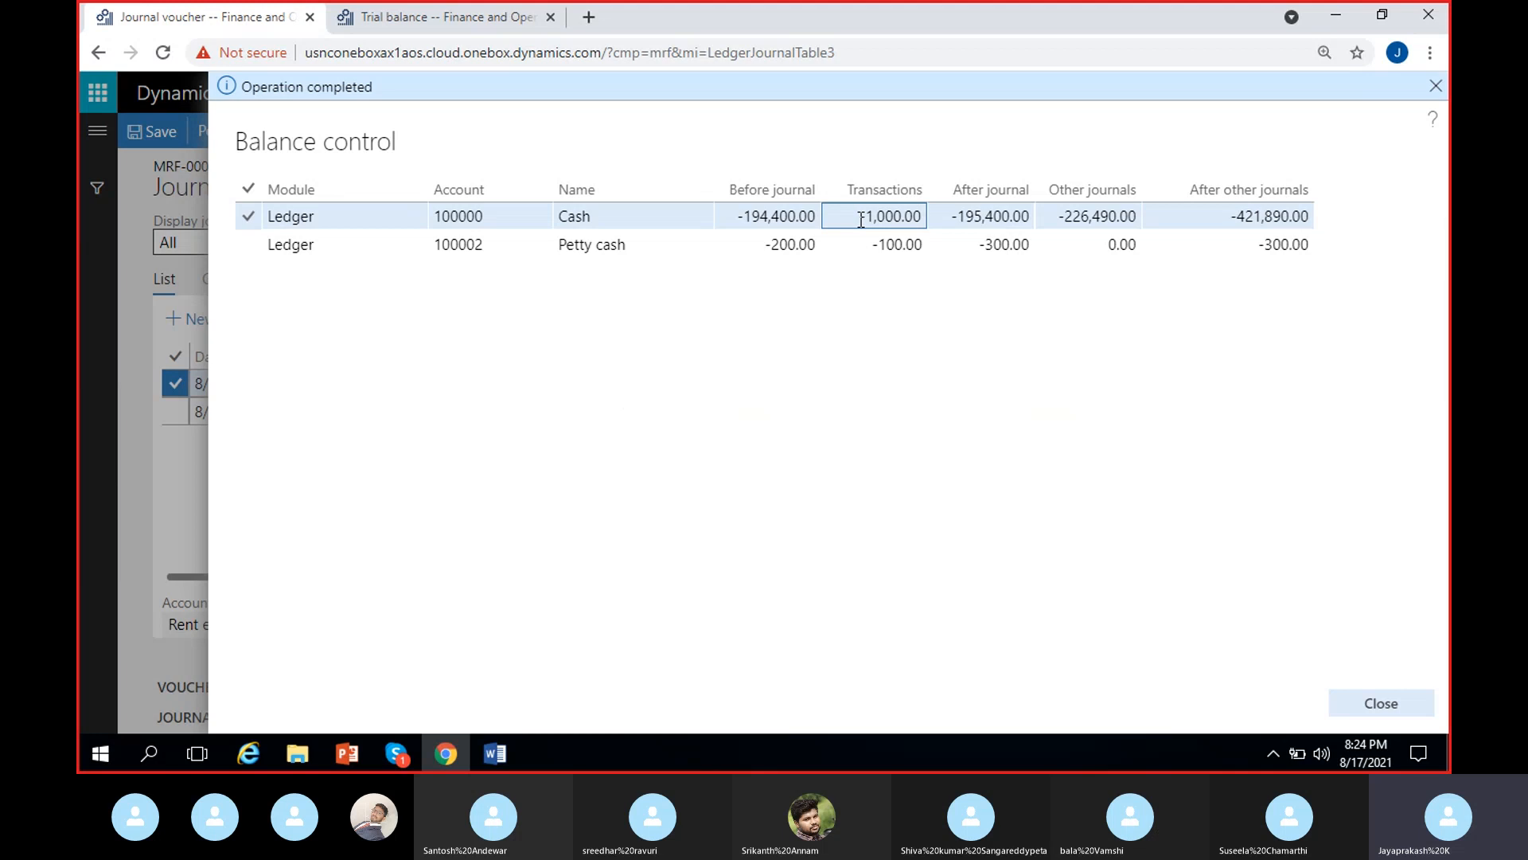
{"action": "left_click", "coordinate": [860, 220]}
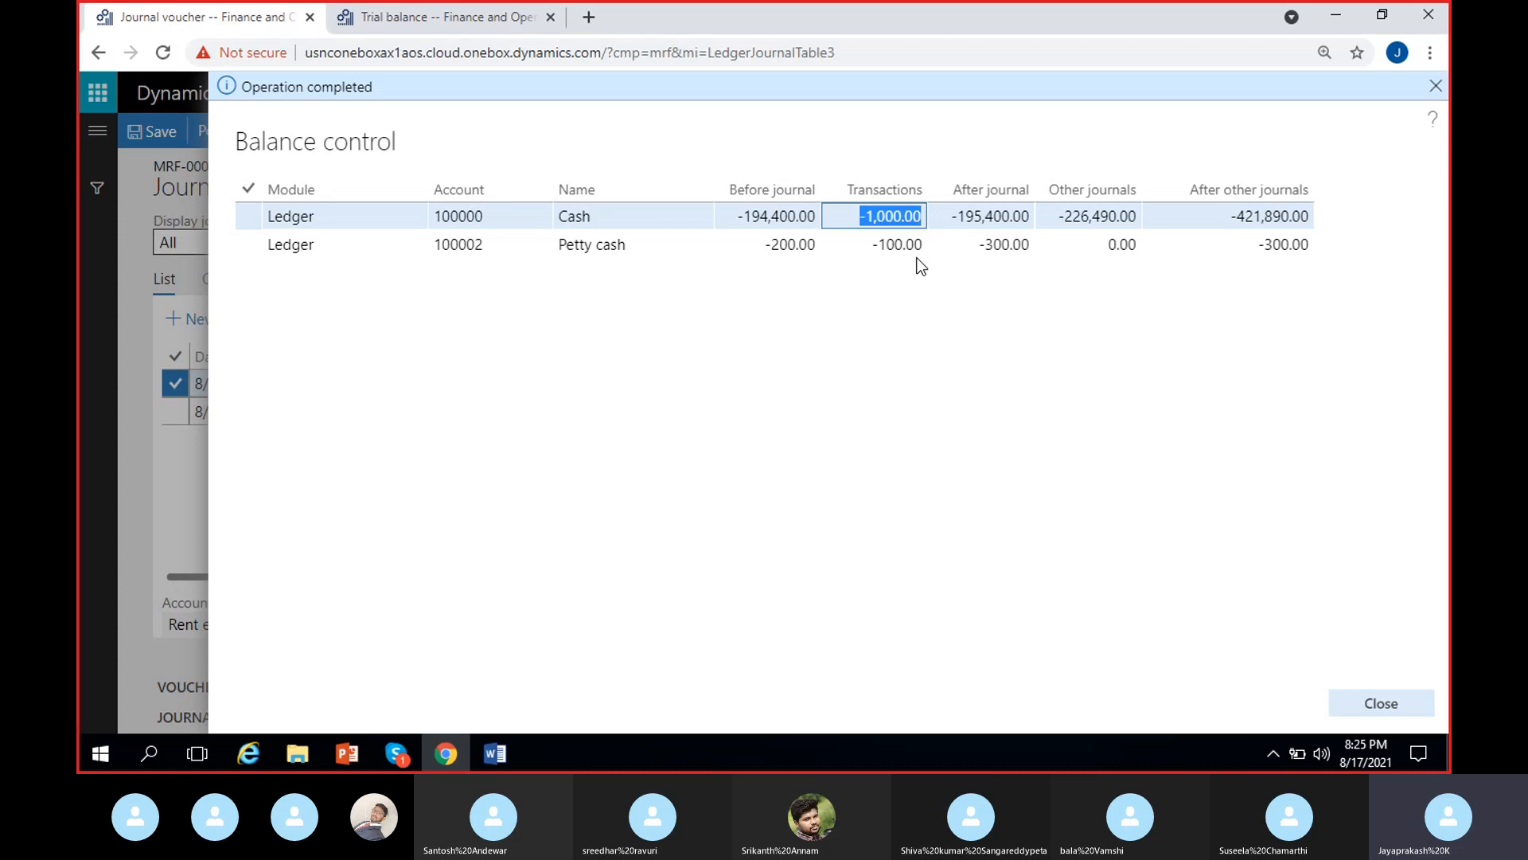
{"action": "left_click", "coordinate": [885, 210]}
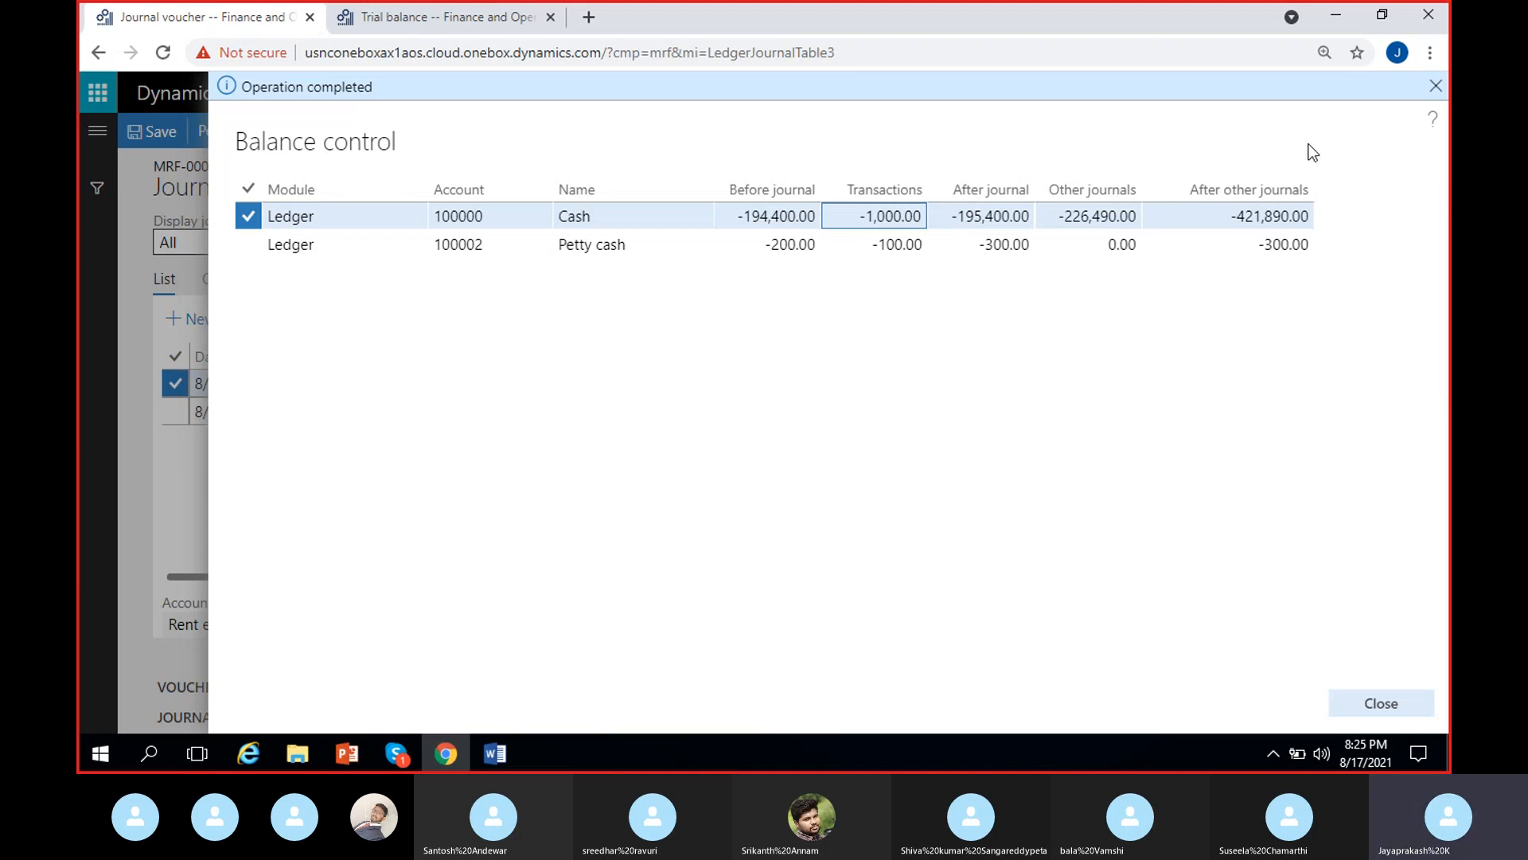
{"action": "left_click", "coordinate": [1435, 86]}
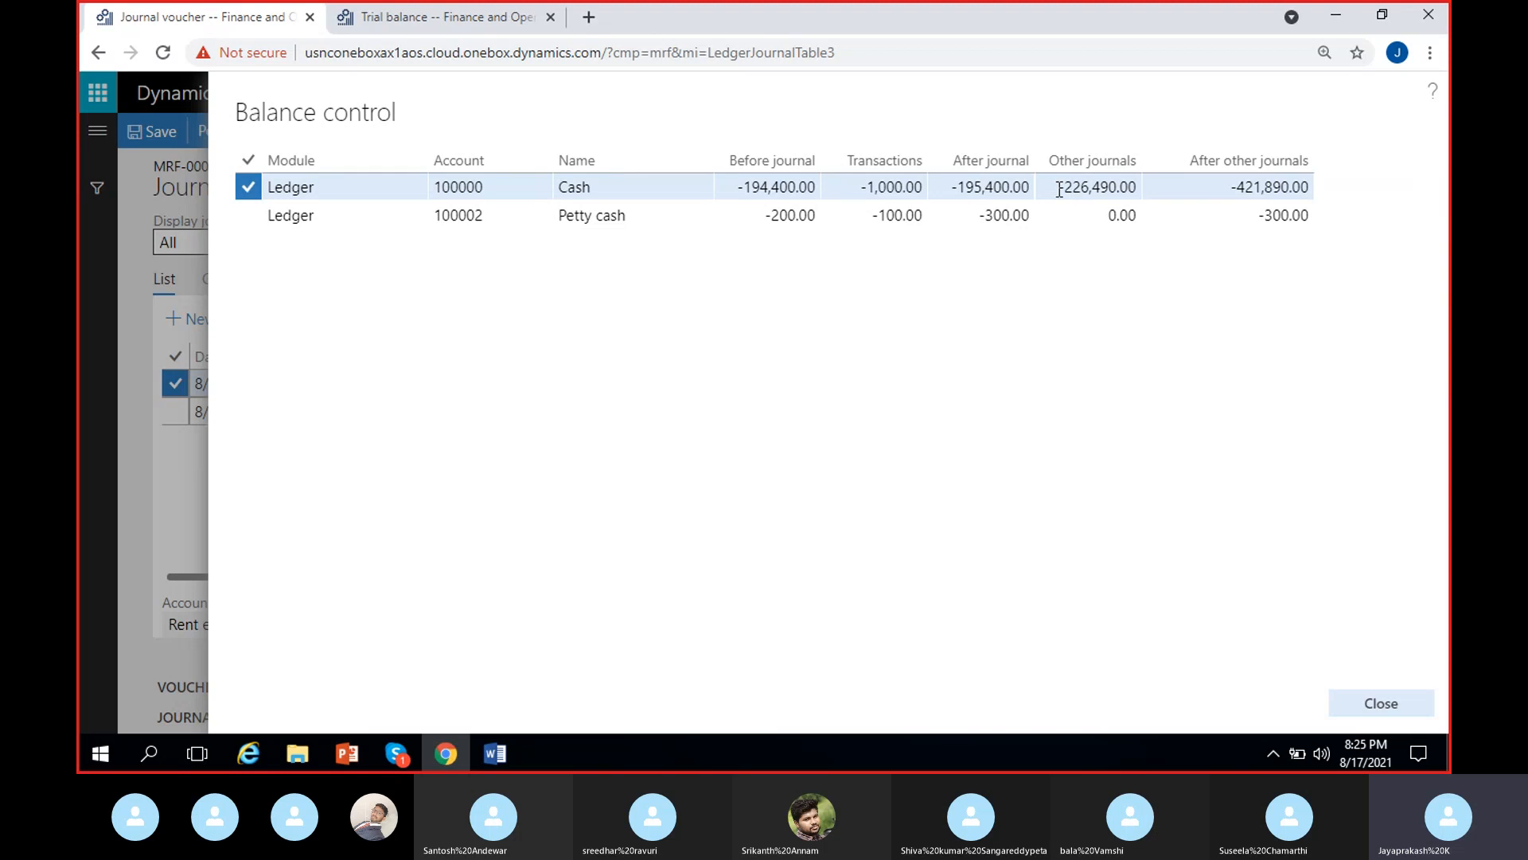
Step: Examine the Cash row's Other journals amount and its After other journals balance
{"action": "left_click", "coordinate": [1058, 188]}
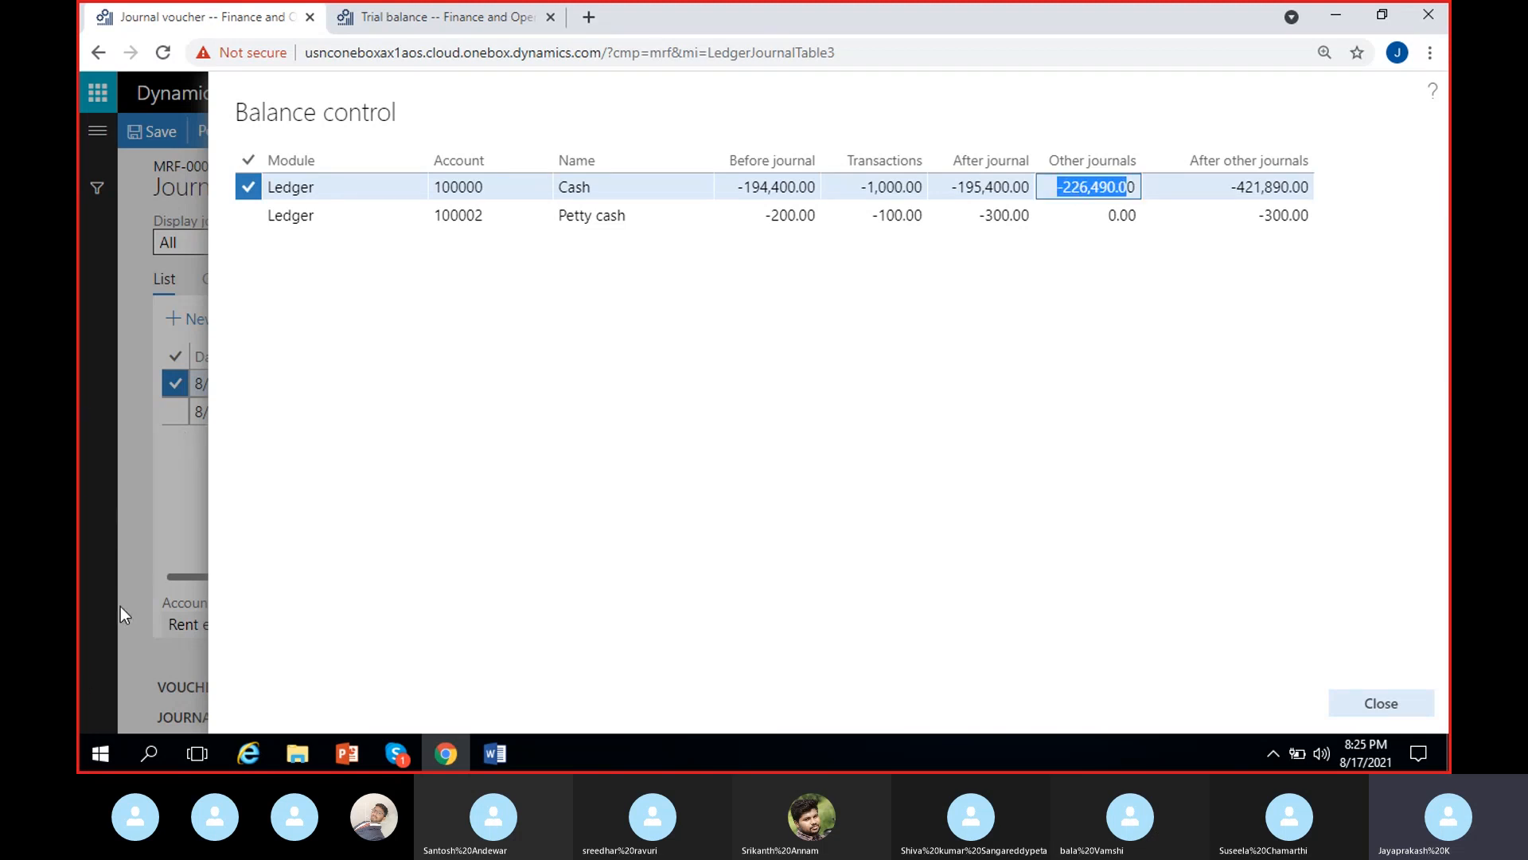
{"action": "left_click", "coordinate": [1090, 186]}
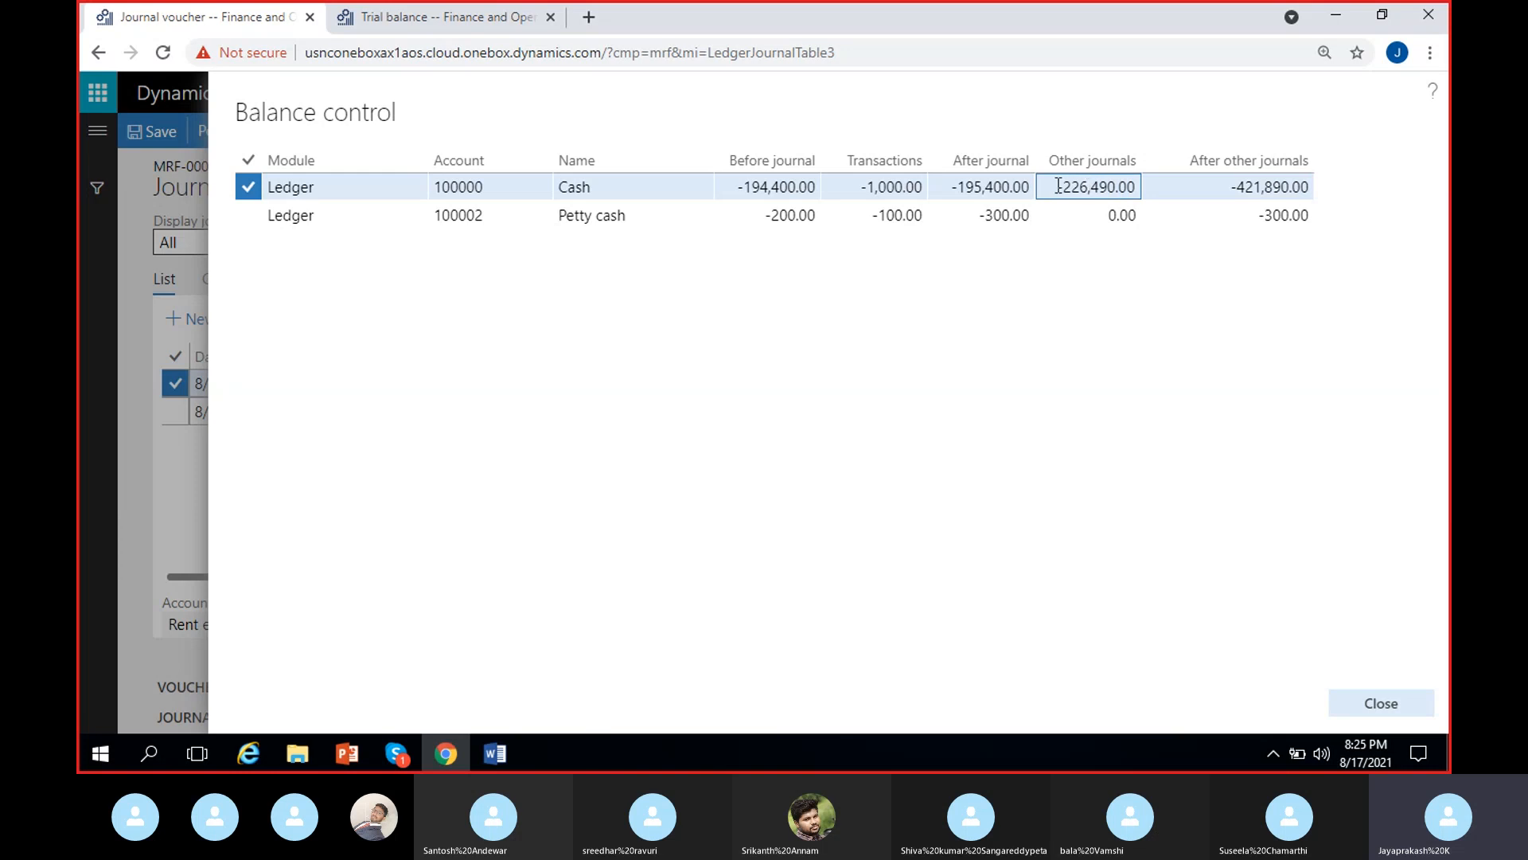
{"action": "left_click_drag", "start_coordinate": [1057, 186], "coordinate": [1147, 186]}
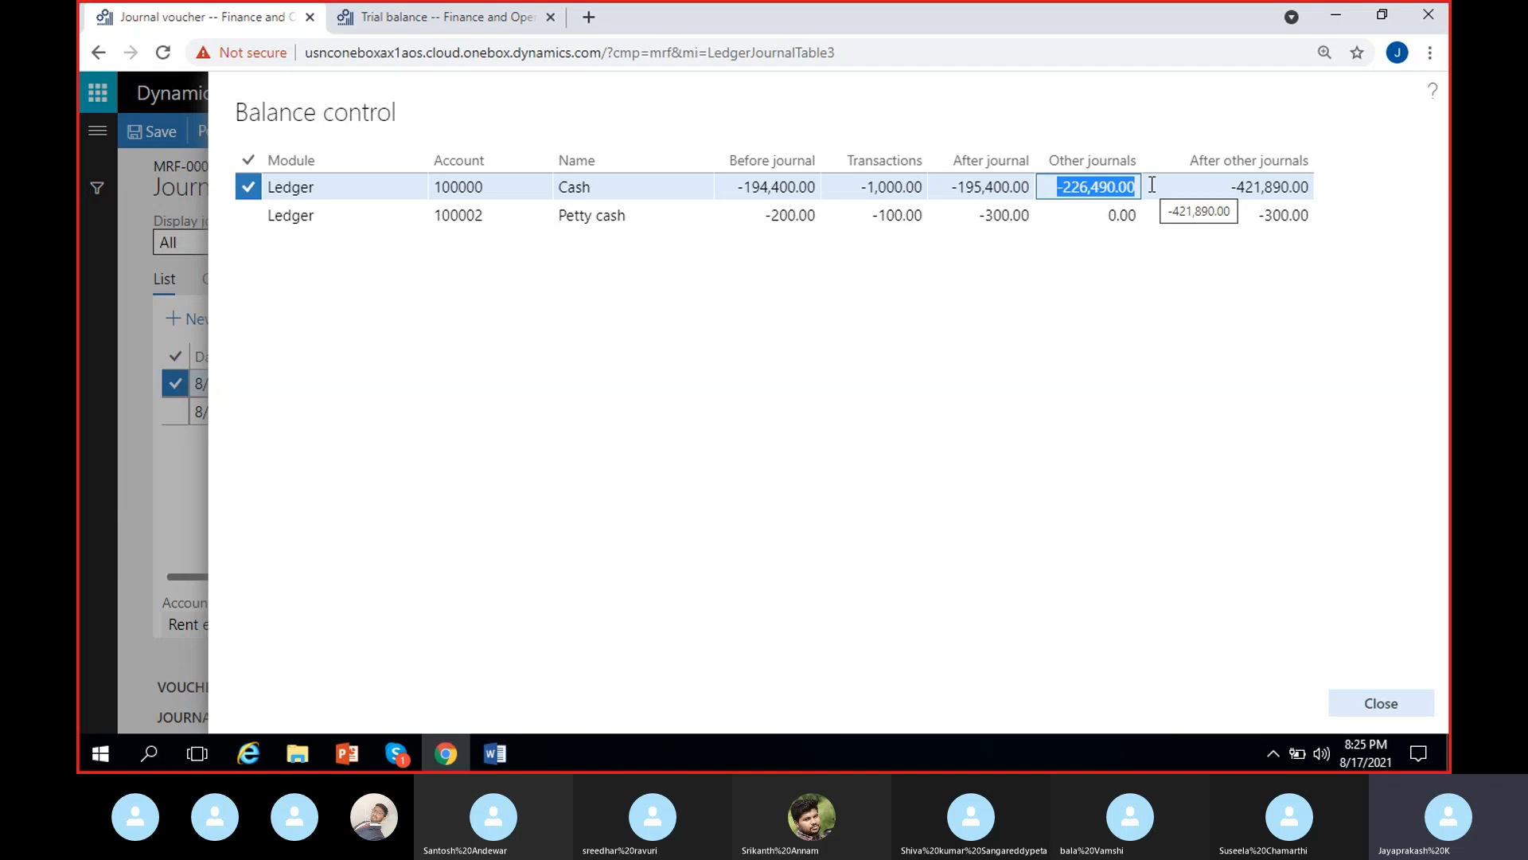
{"action": "left_click", "coordinate": [1066, 187]}
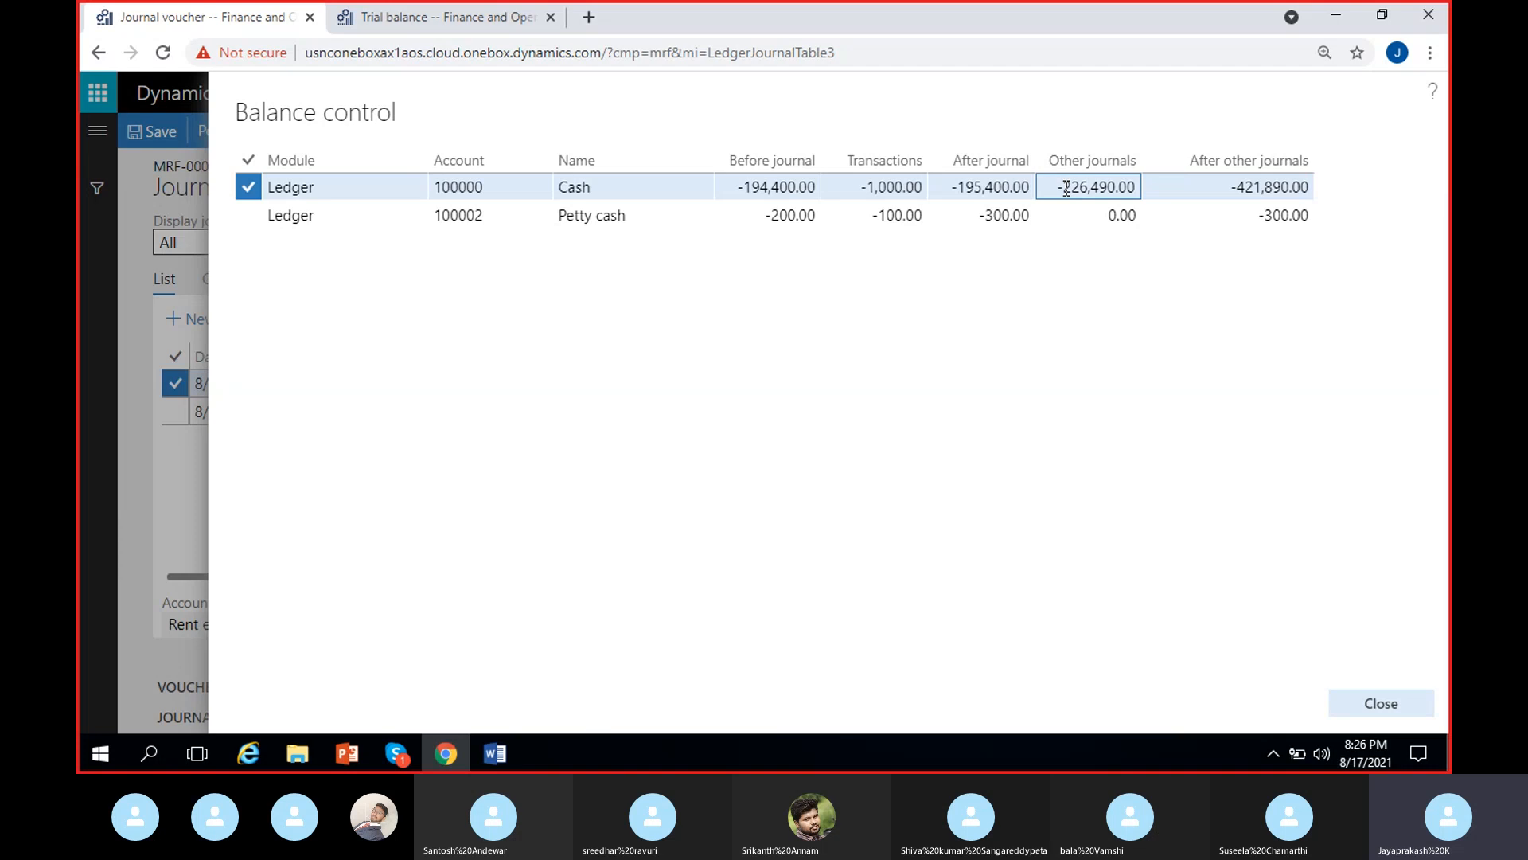
{"action": "left_click_drag", "start_coordinate": [1060, 187], "coordinate": [1143, 188]}
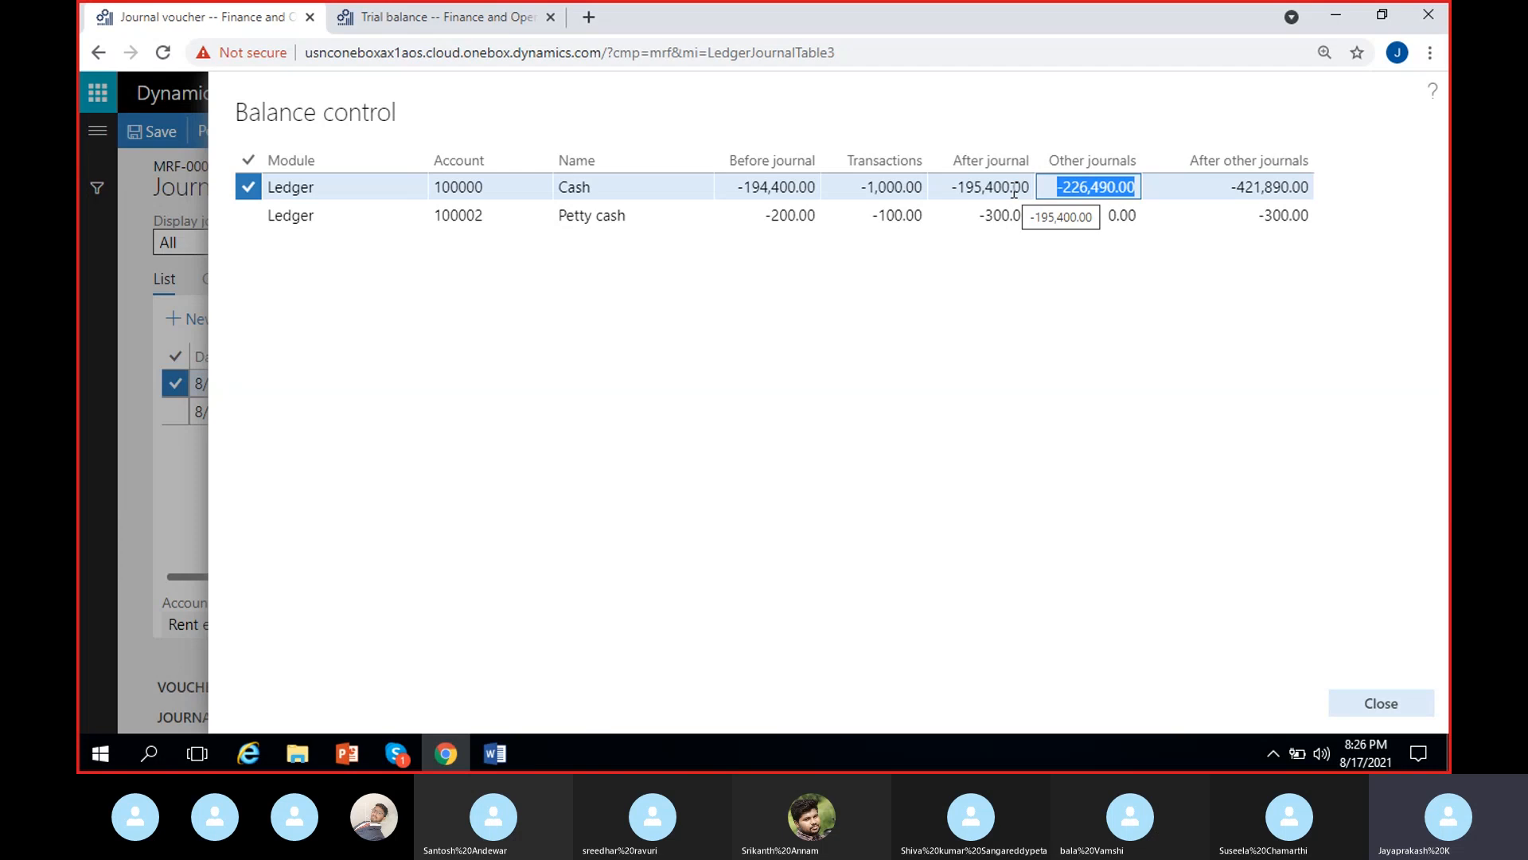
{"action": "left_click", "coordinate": [1232, 186]}
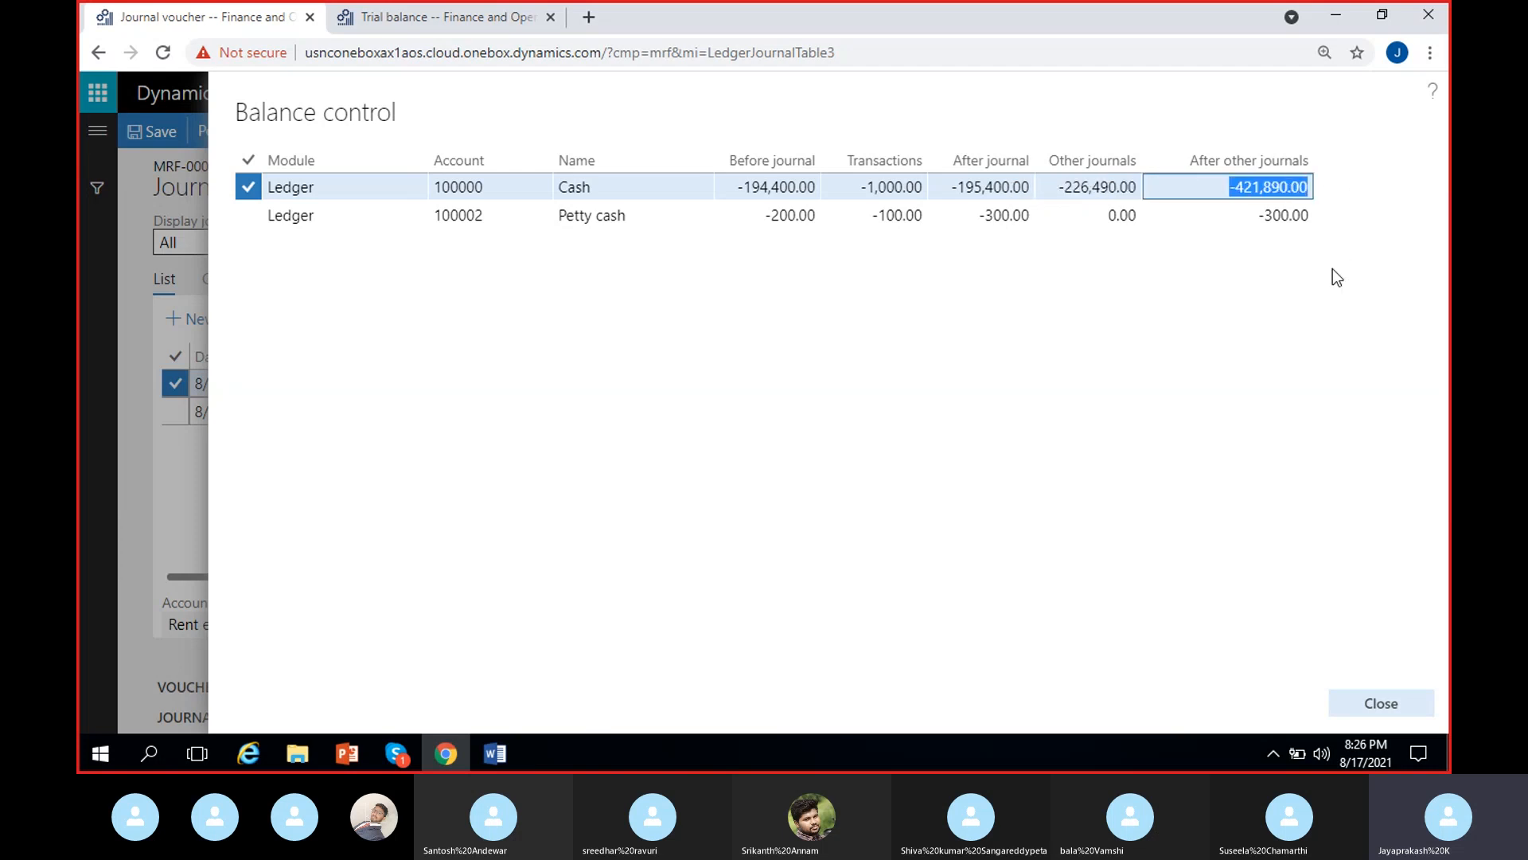
{"action": "left_click", "coordinate": [1105, 188]}
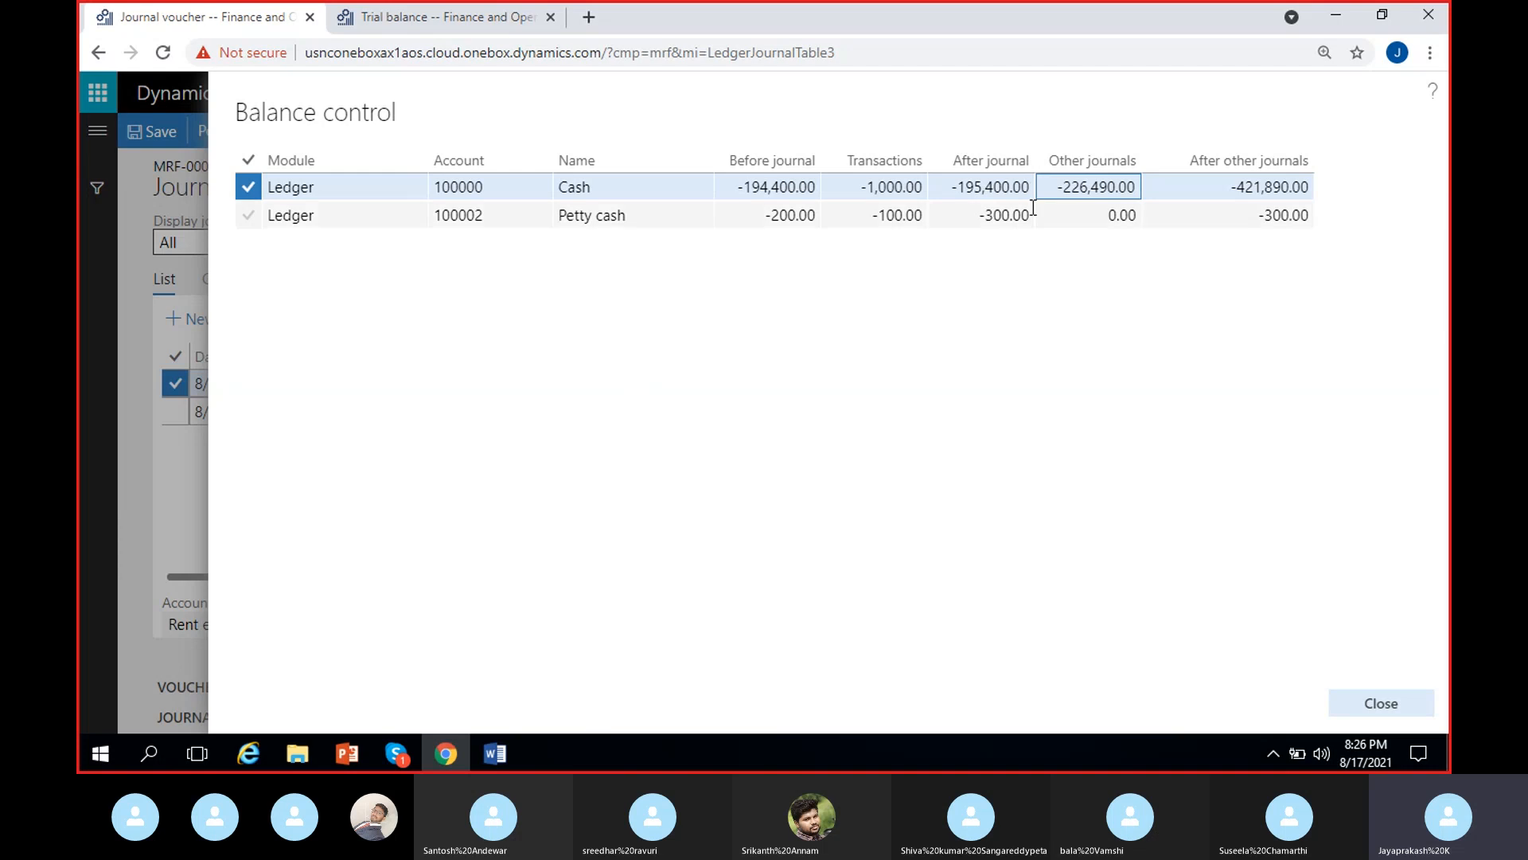
{"action": "left_click", "coordinate": [1273, 187]}
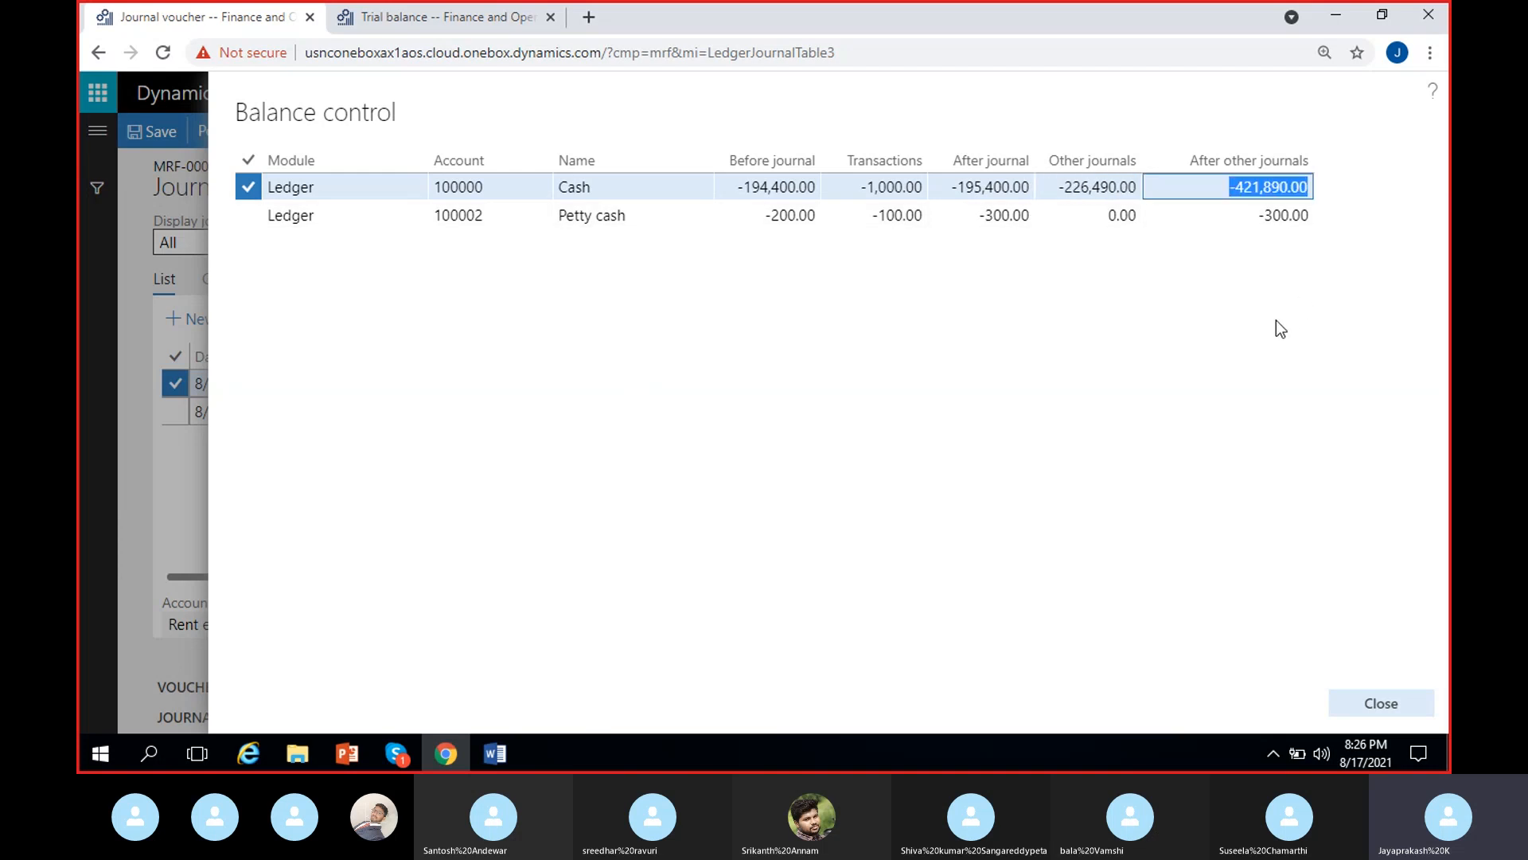
Step: Compare the Cash row's Before journal balance with the trial balance and return to the Balance control inquiry
{"action": "left_click", "coordinate": [740, 188]}
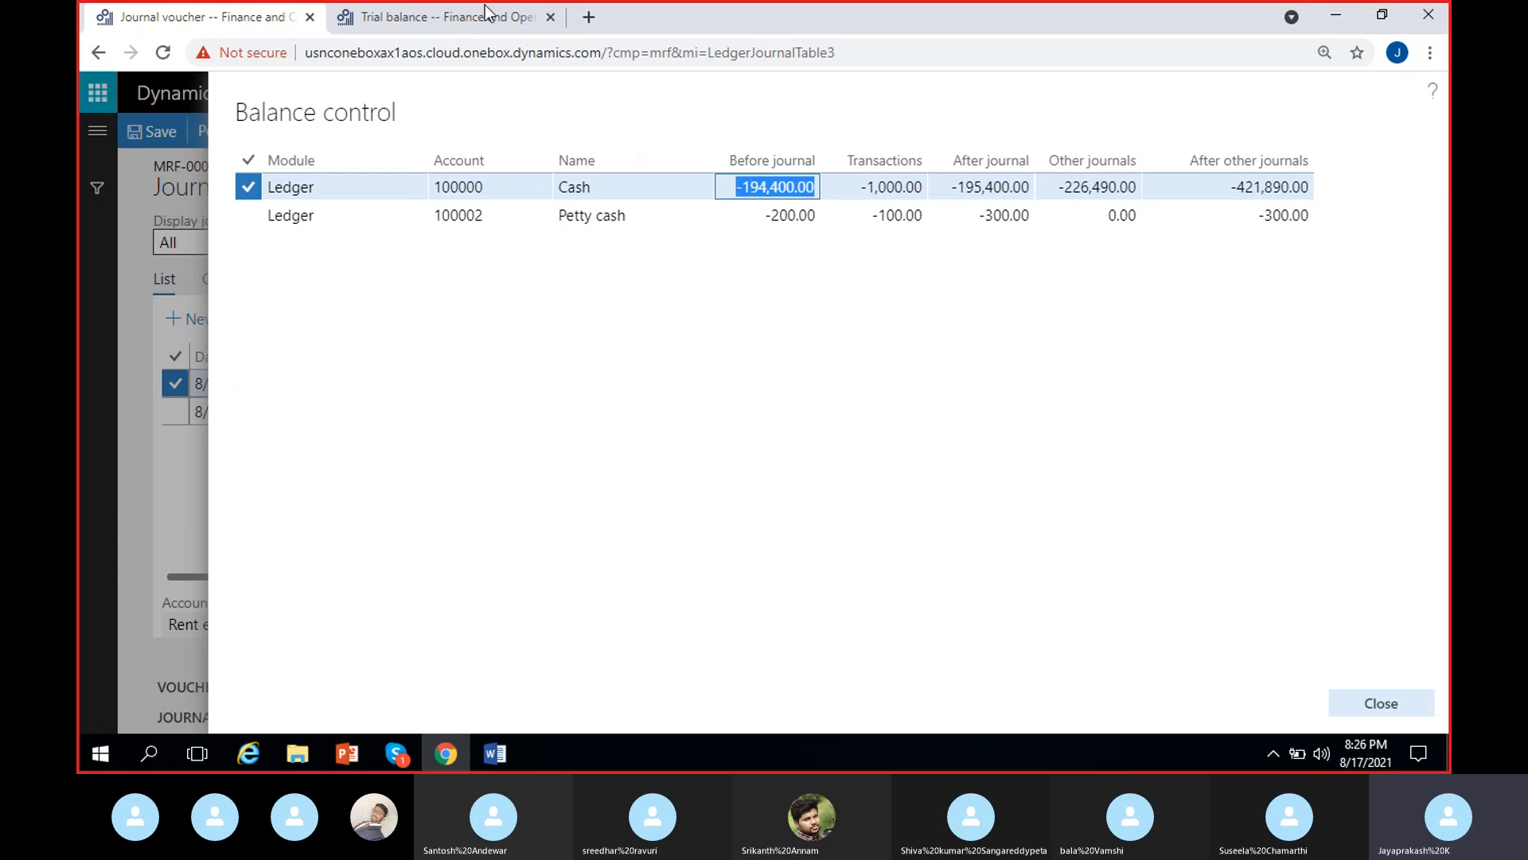
{"action": "left_click", "coordinate": [483, 18]}
{"action": "left_click", "coordinate": [211, 18]}
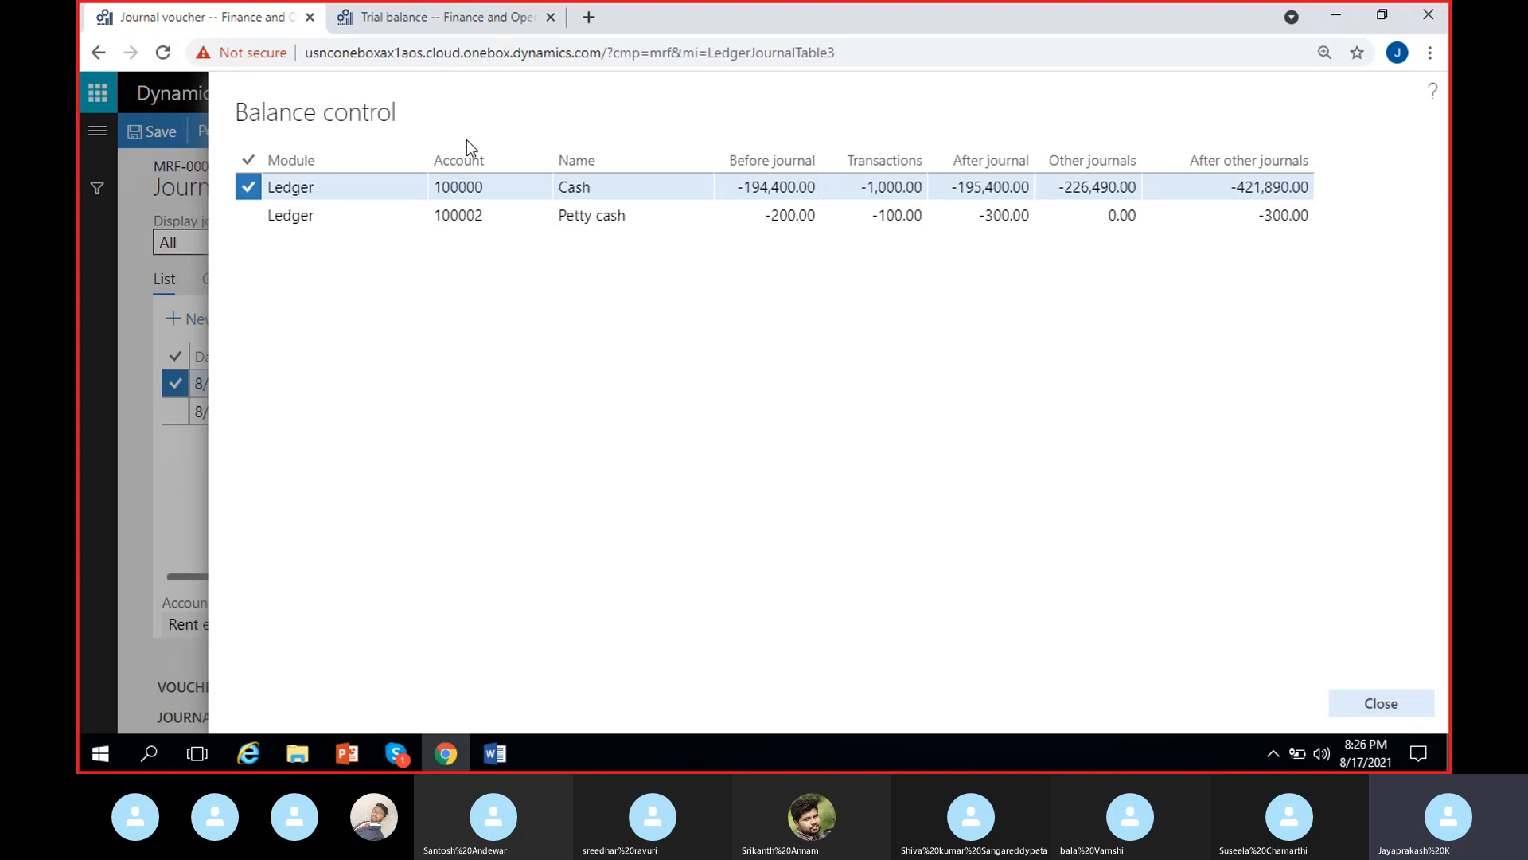
Step: Open the Balance control accounts setup page for the chart of accounts in place of the trial balance
{"action": "left_click", "coordinate": [390, 17]}
{"action": "left_click", "coordinate": [87, 146]}
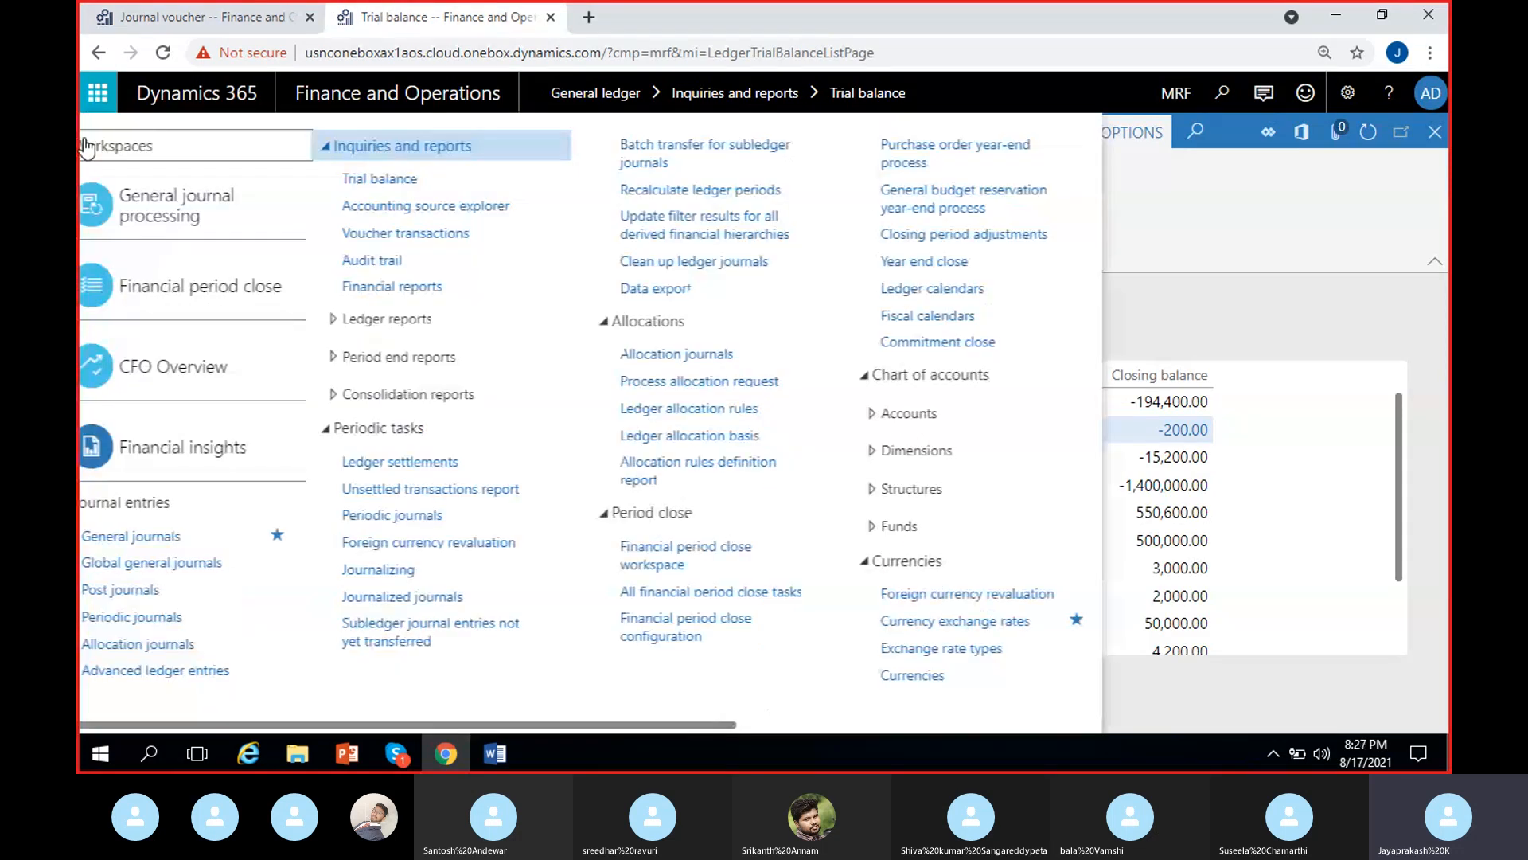
{"action": "scroll", "coordinate": [991, 725], "scroll_direction": "right", "scroll_amount": 3}
{"action": "left_click", "coordinate": [897, 415]}
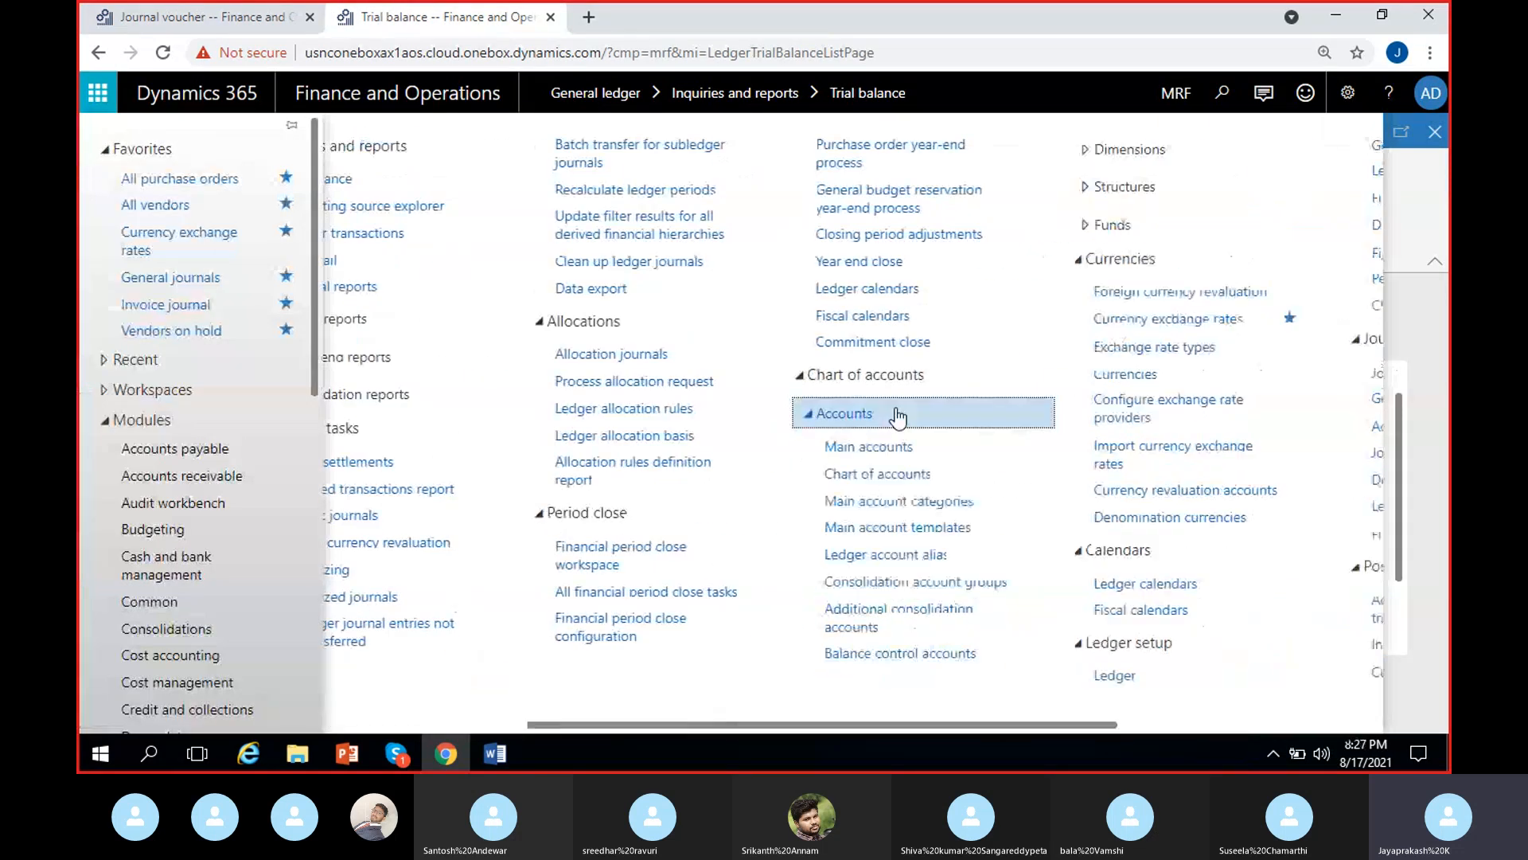
{"action": "left_click", "coordinate": [896, 655]}
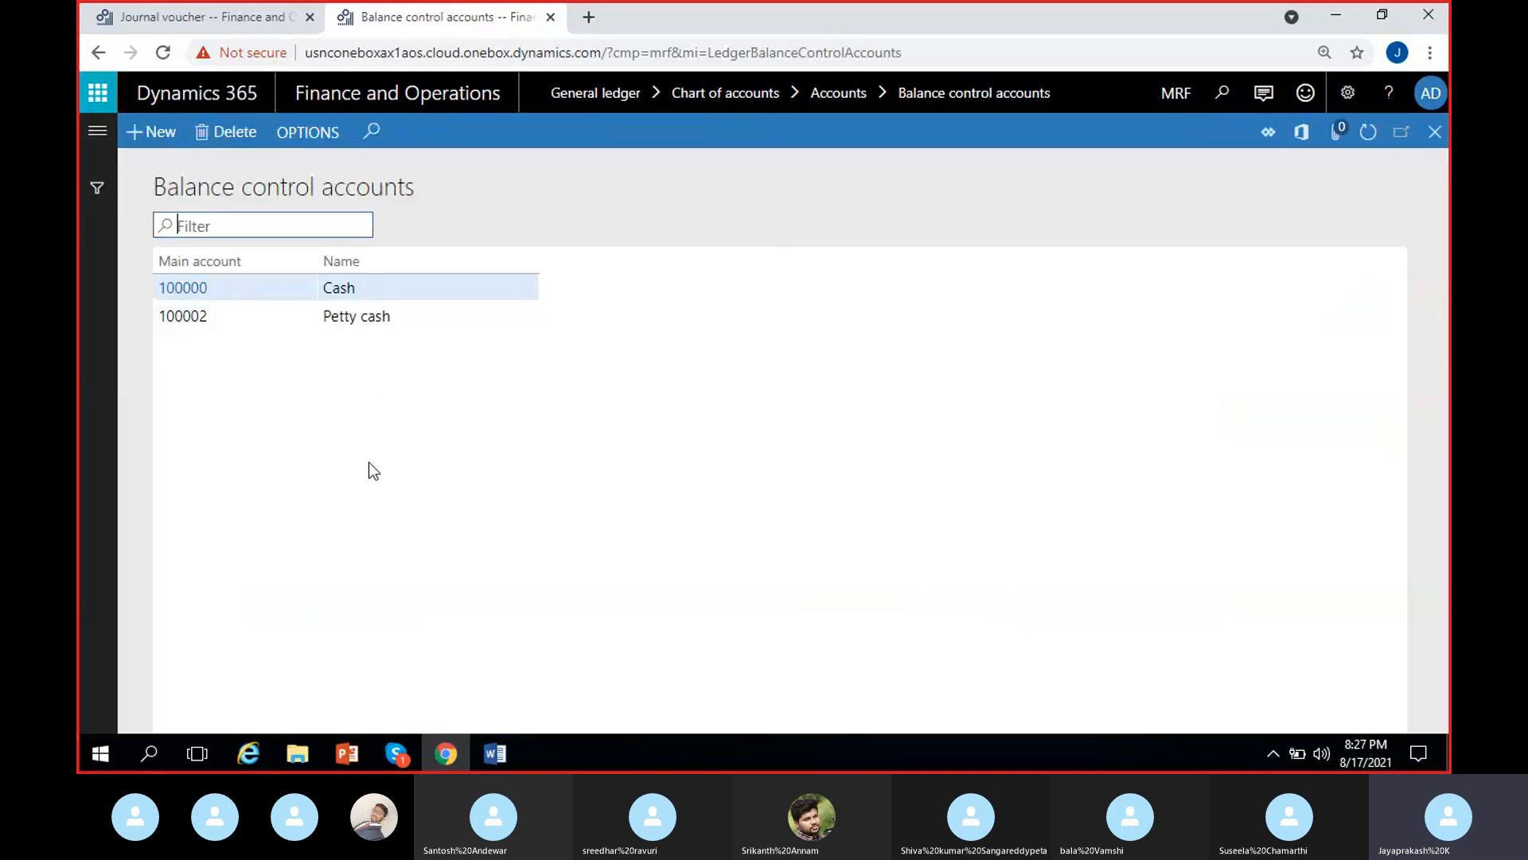
Step: Return to the journal voucher and switch the company to USMF
{"action": "left_click", "coordinate": [231, 16]}
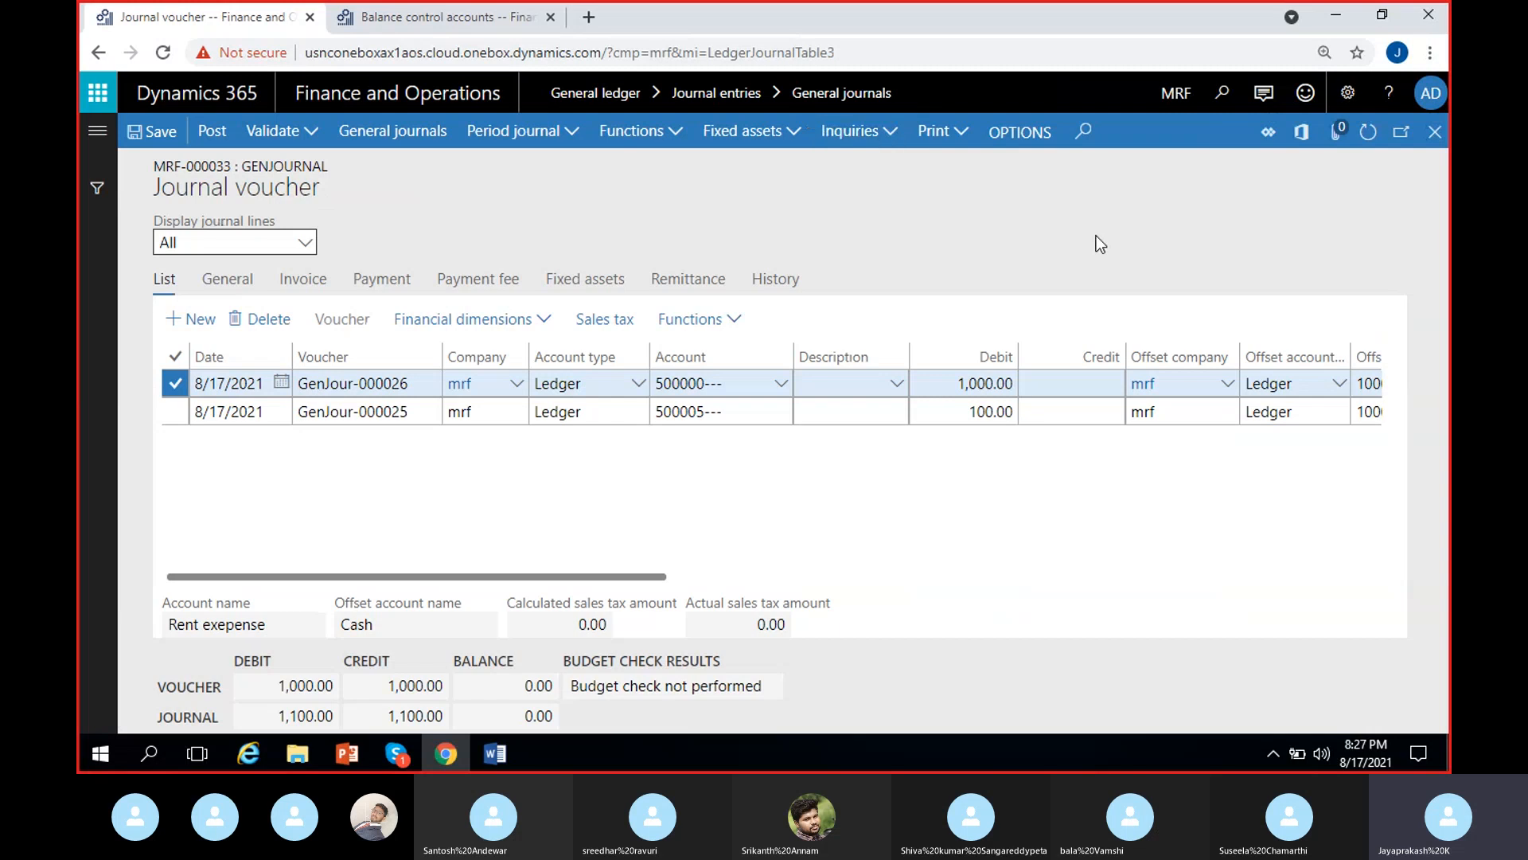
{"action": "left_click", "coordinate": [1176, 92]}
{"action": "type", "text": "USMF"}
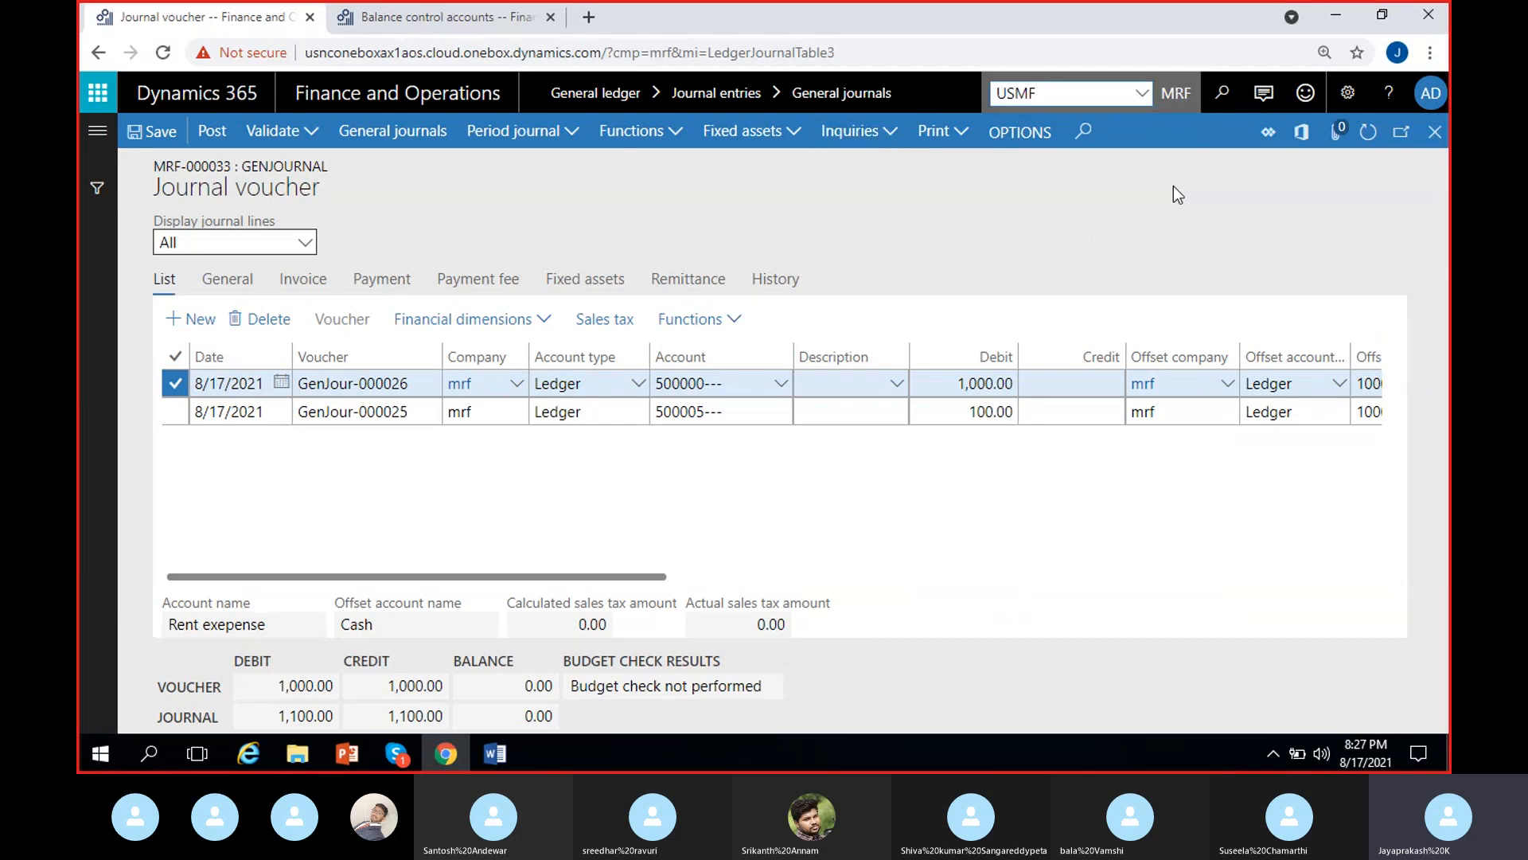
{"action": "key", "text": "Return"}
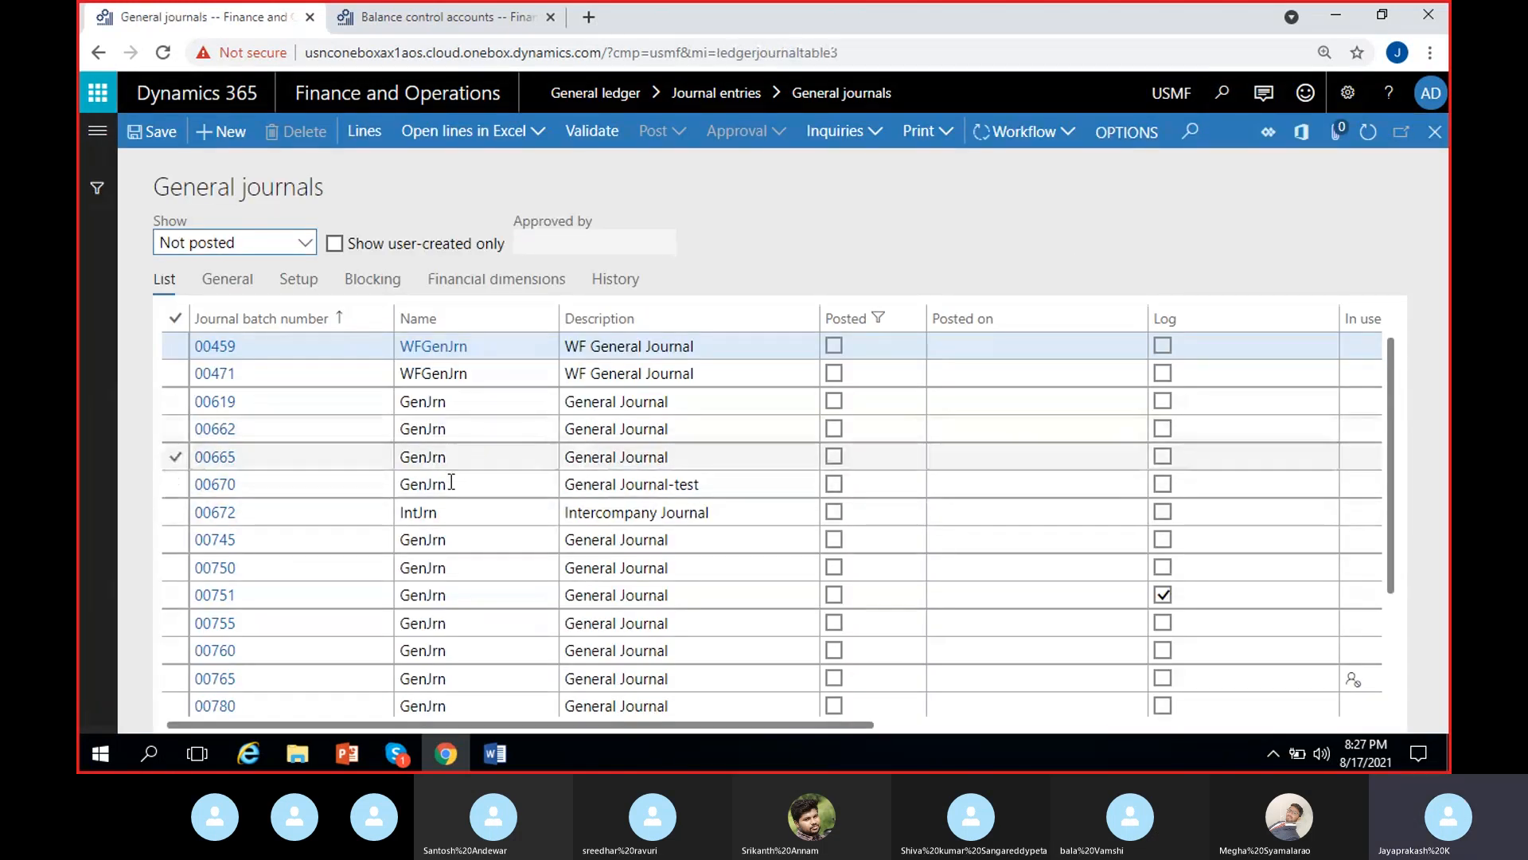
Step: Open the lines of general journal 00665 and bring up its Balance control inquiry
{"action": "left_click", "coordinate": [507, 451]}
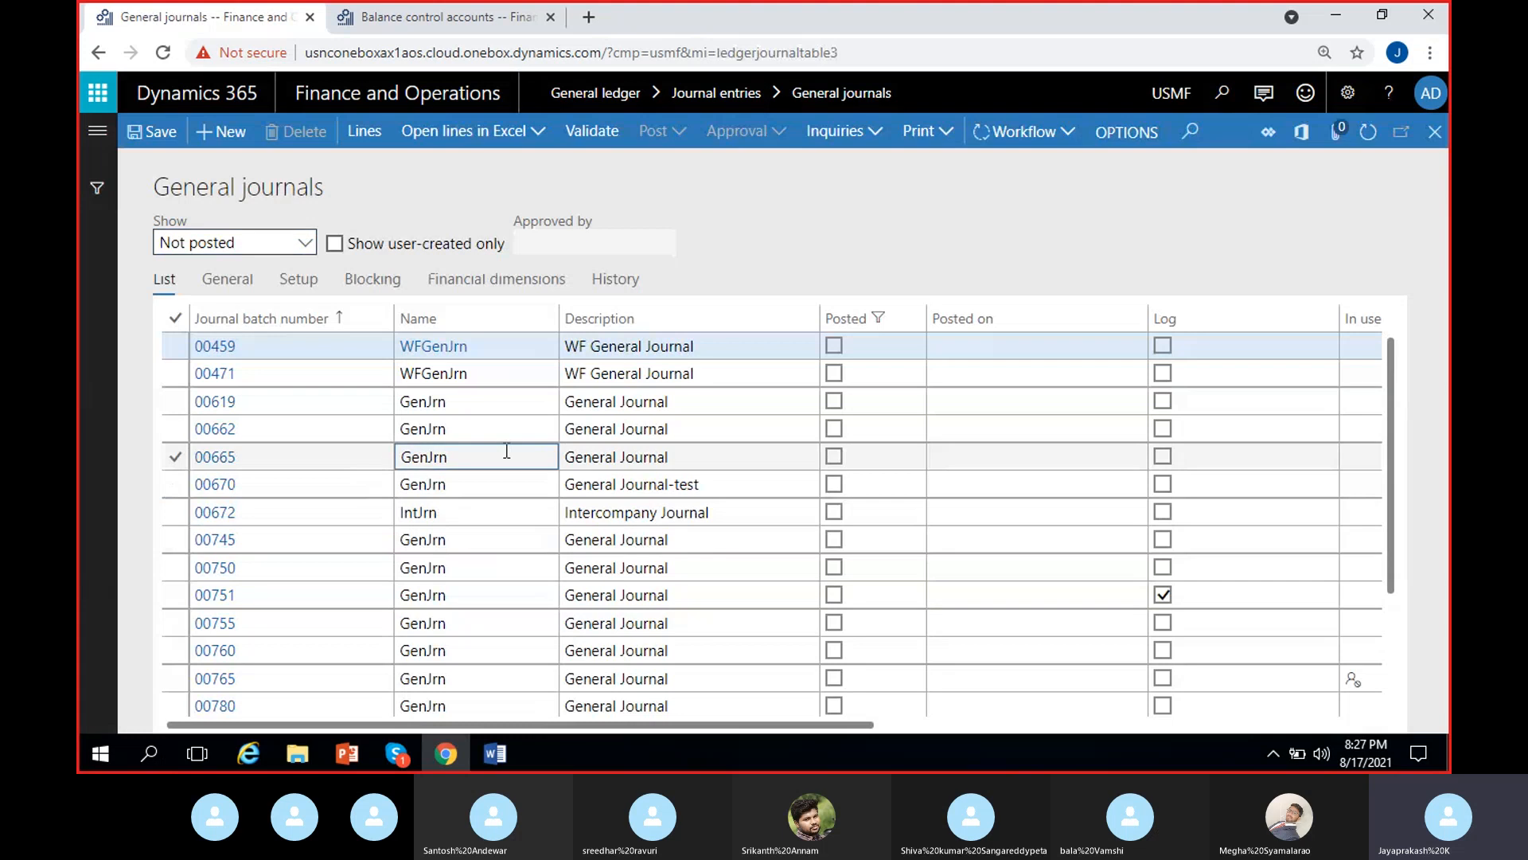
{"action": "left_click", "coordinate": [365, 134]}
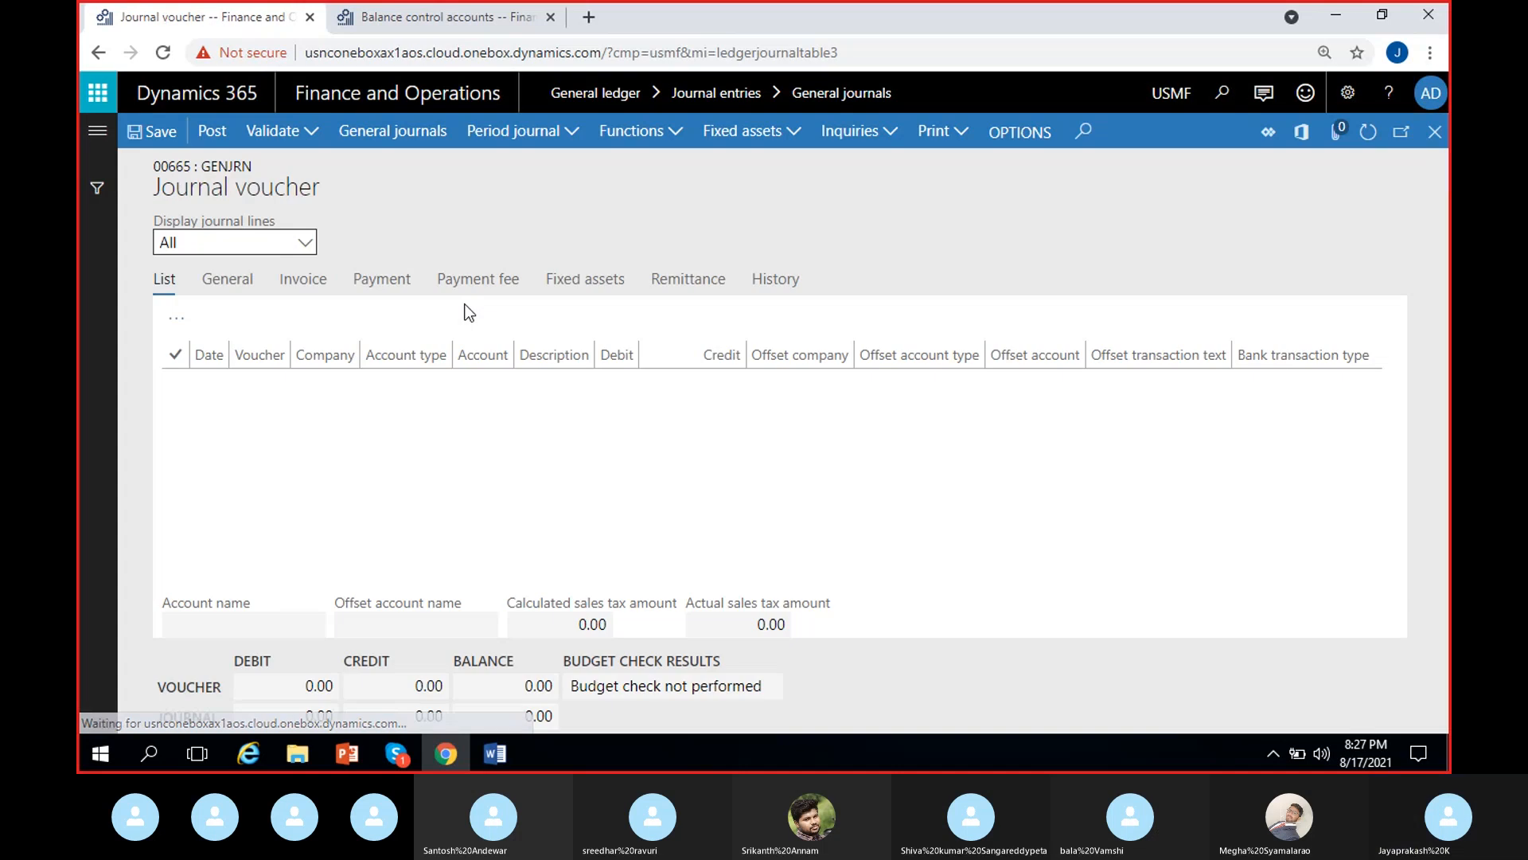
{"action": "left_click", "coordinate": [895, 129]}
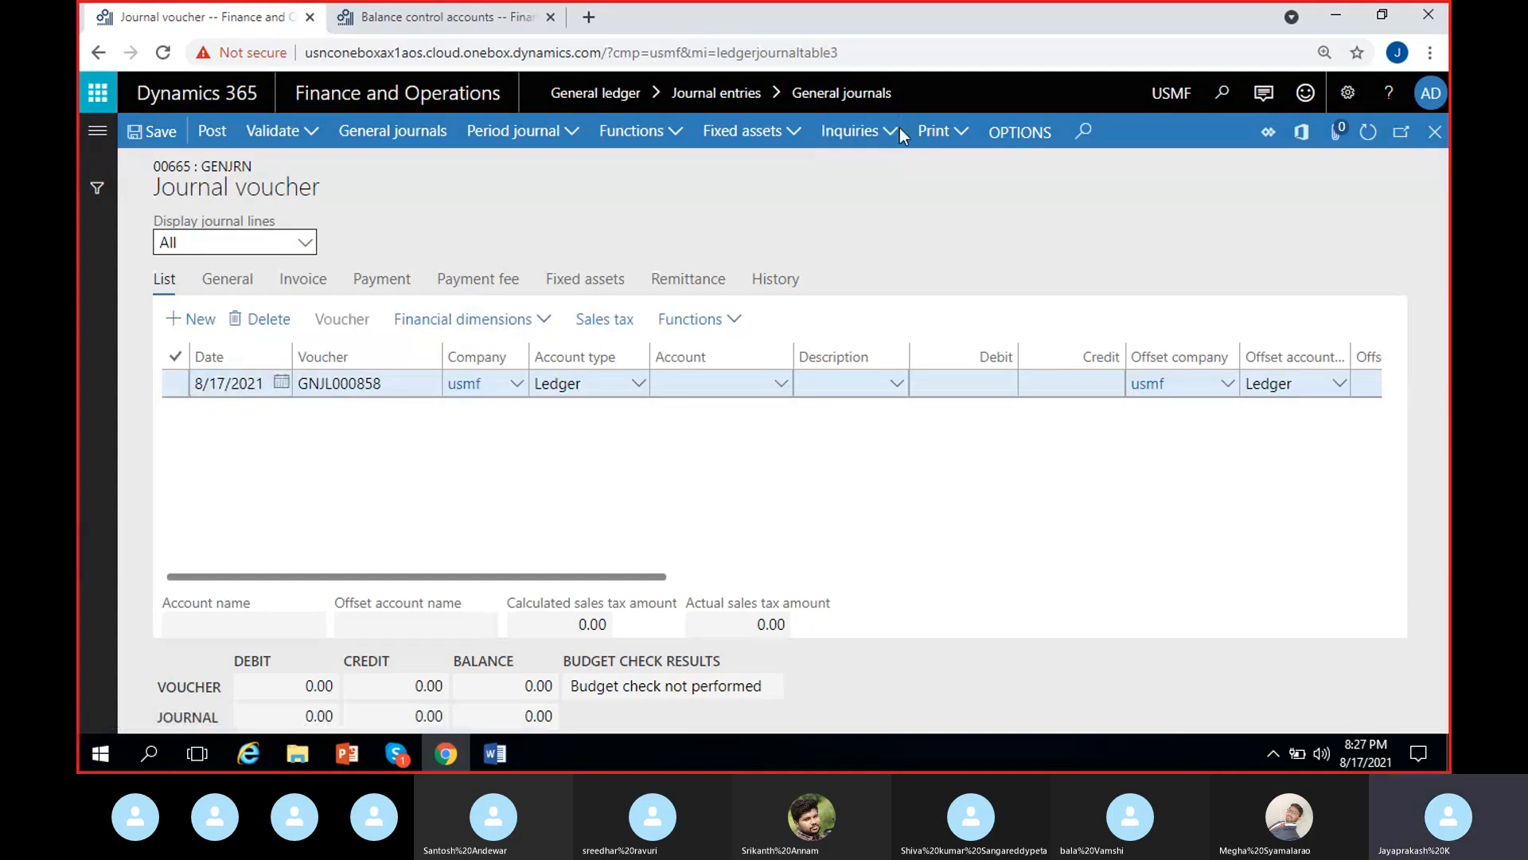
{"action": "left_click", "coordinate": [858, 195]}
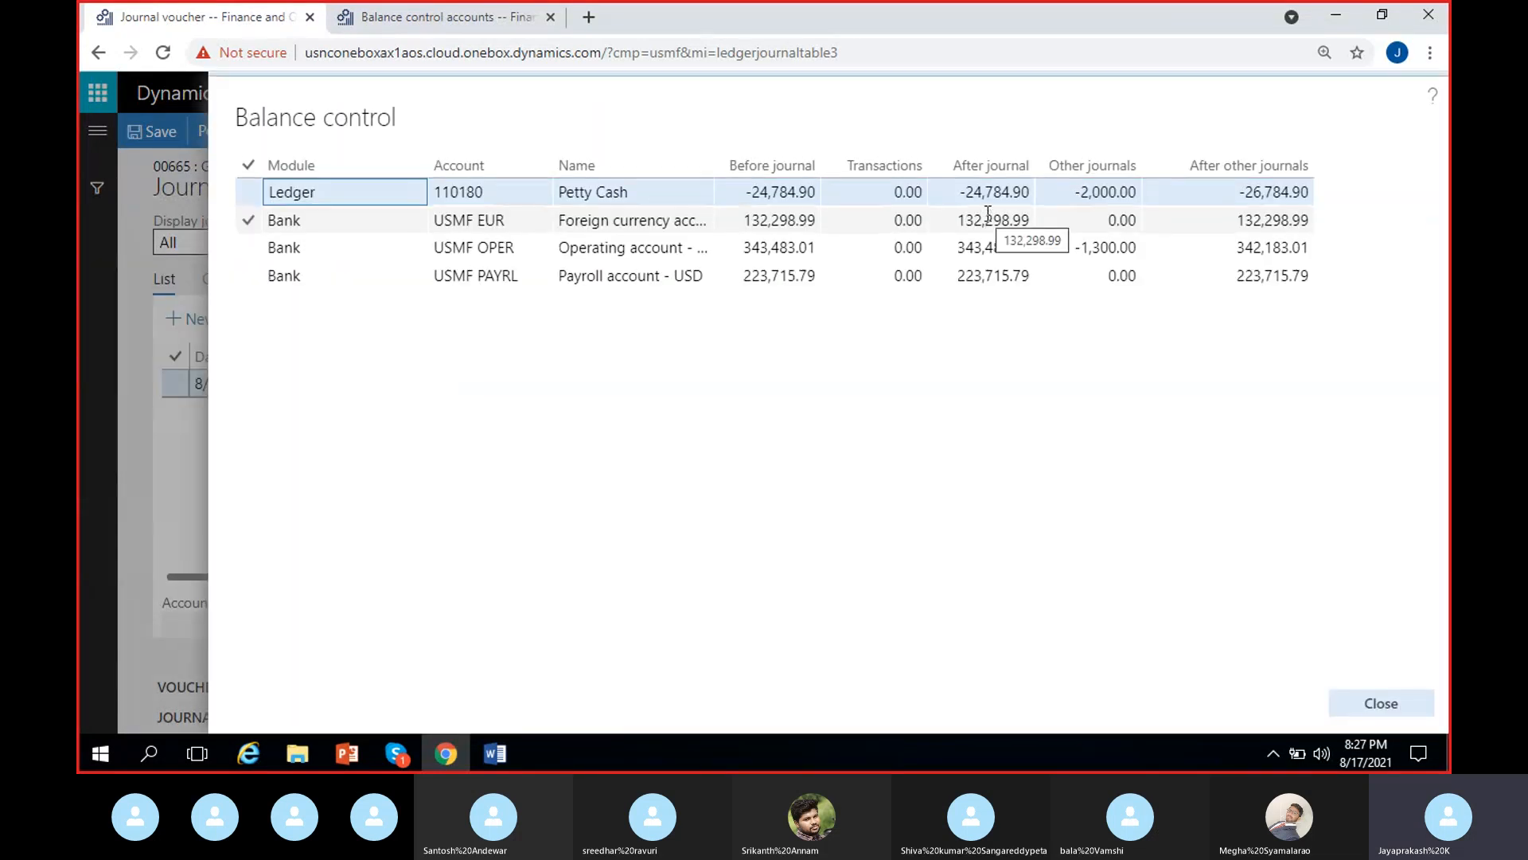
Step: Examine the Petty Cash ledger row, account 110180, in USMF's Balance control inquiry and close the inquiry
{"action": "left_click", "coordinate": [1435, 86]}
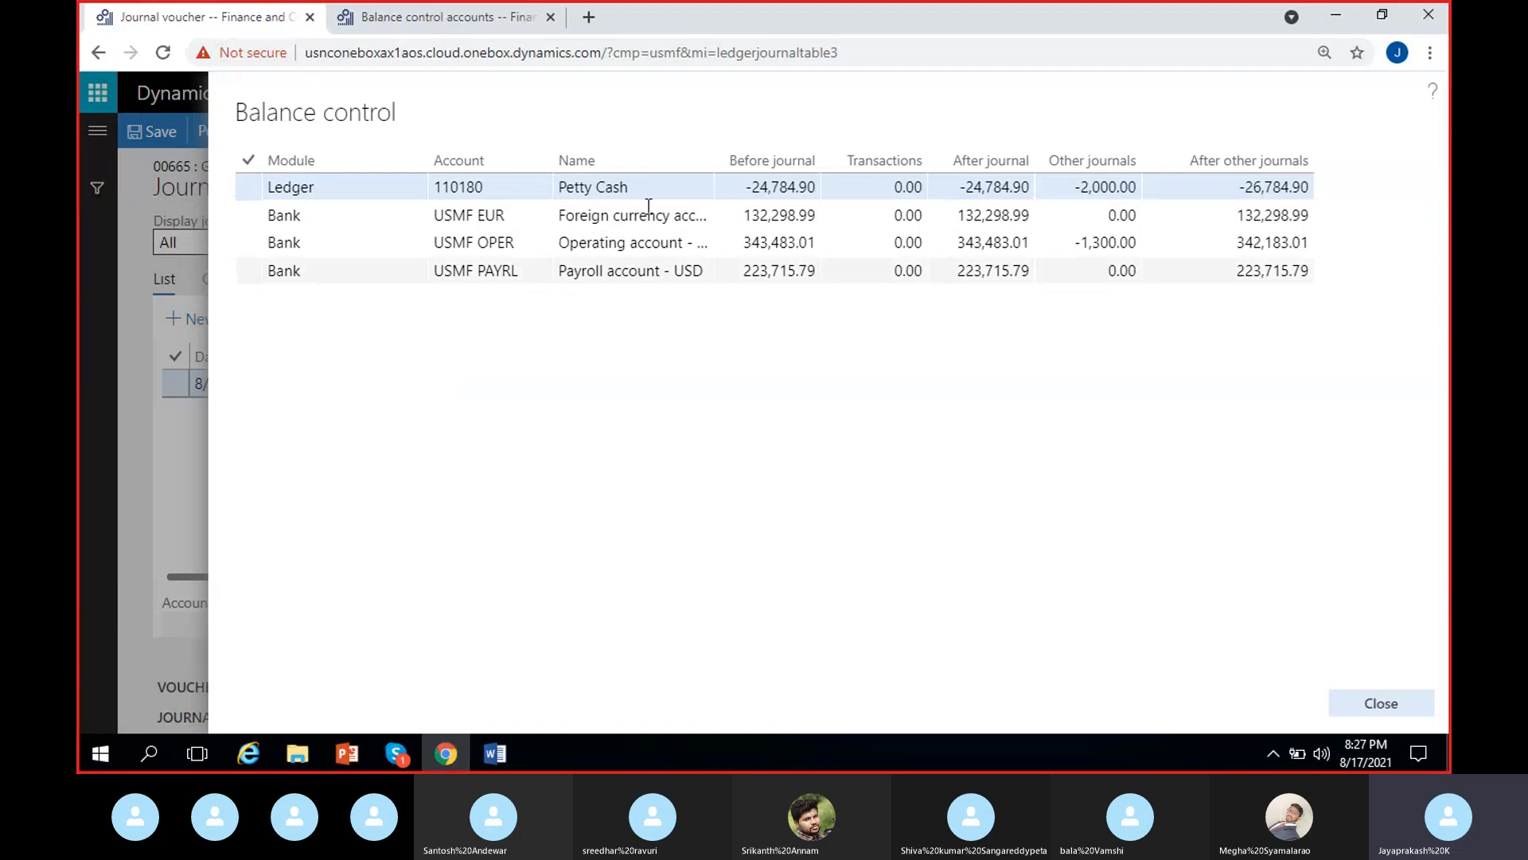
{"action": "left_click_drag", "start_coordinate": [497, 189], "coordinate": [435, 182]}
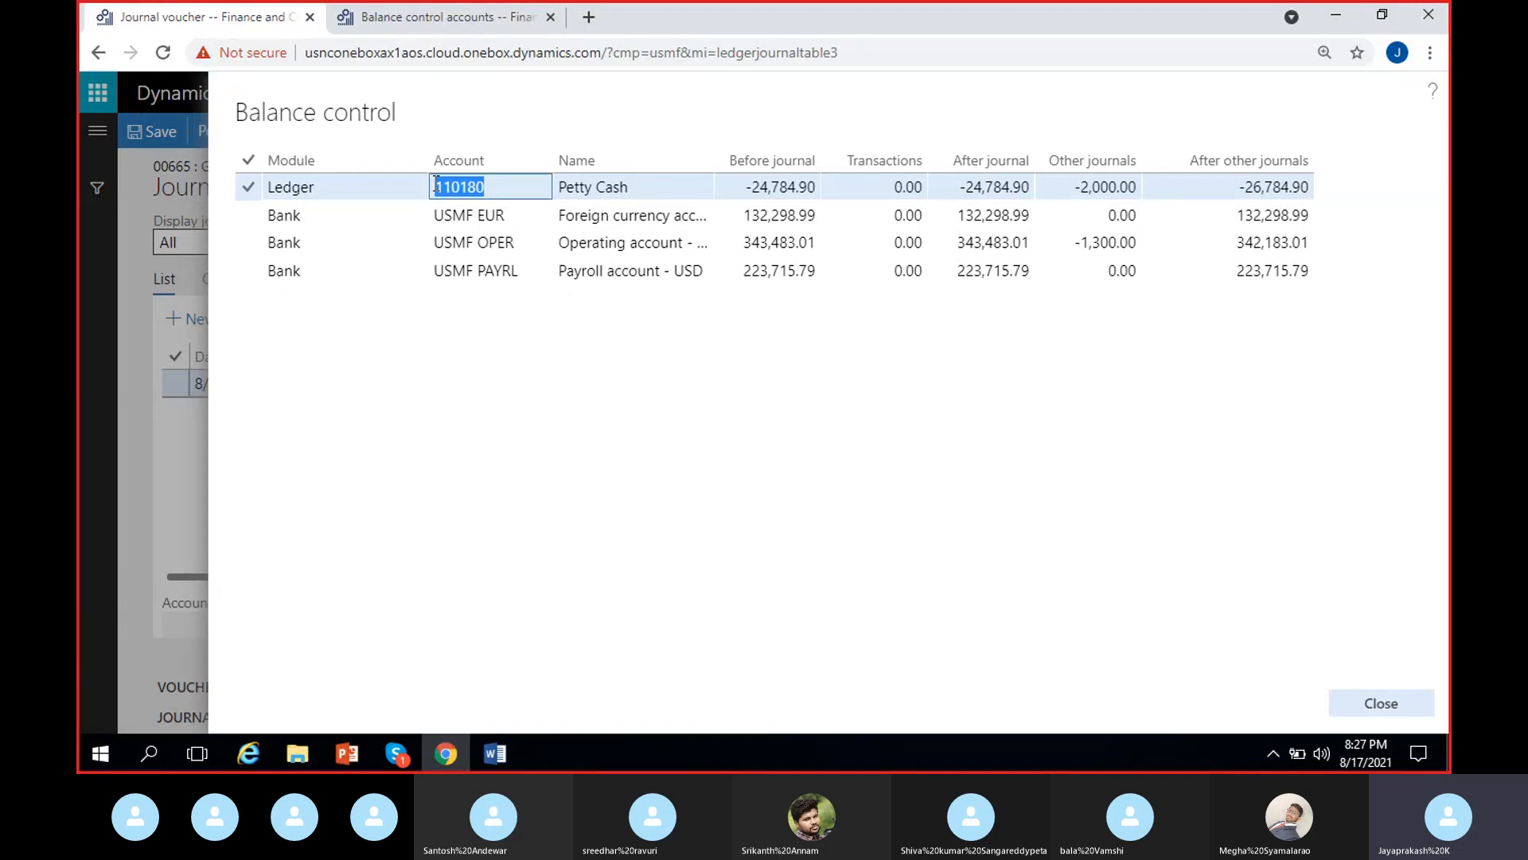
{"action": "left_click", "coordinate": [508, 188]}
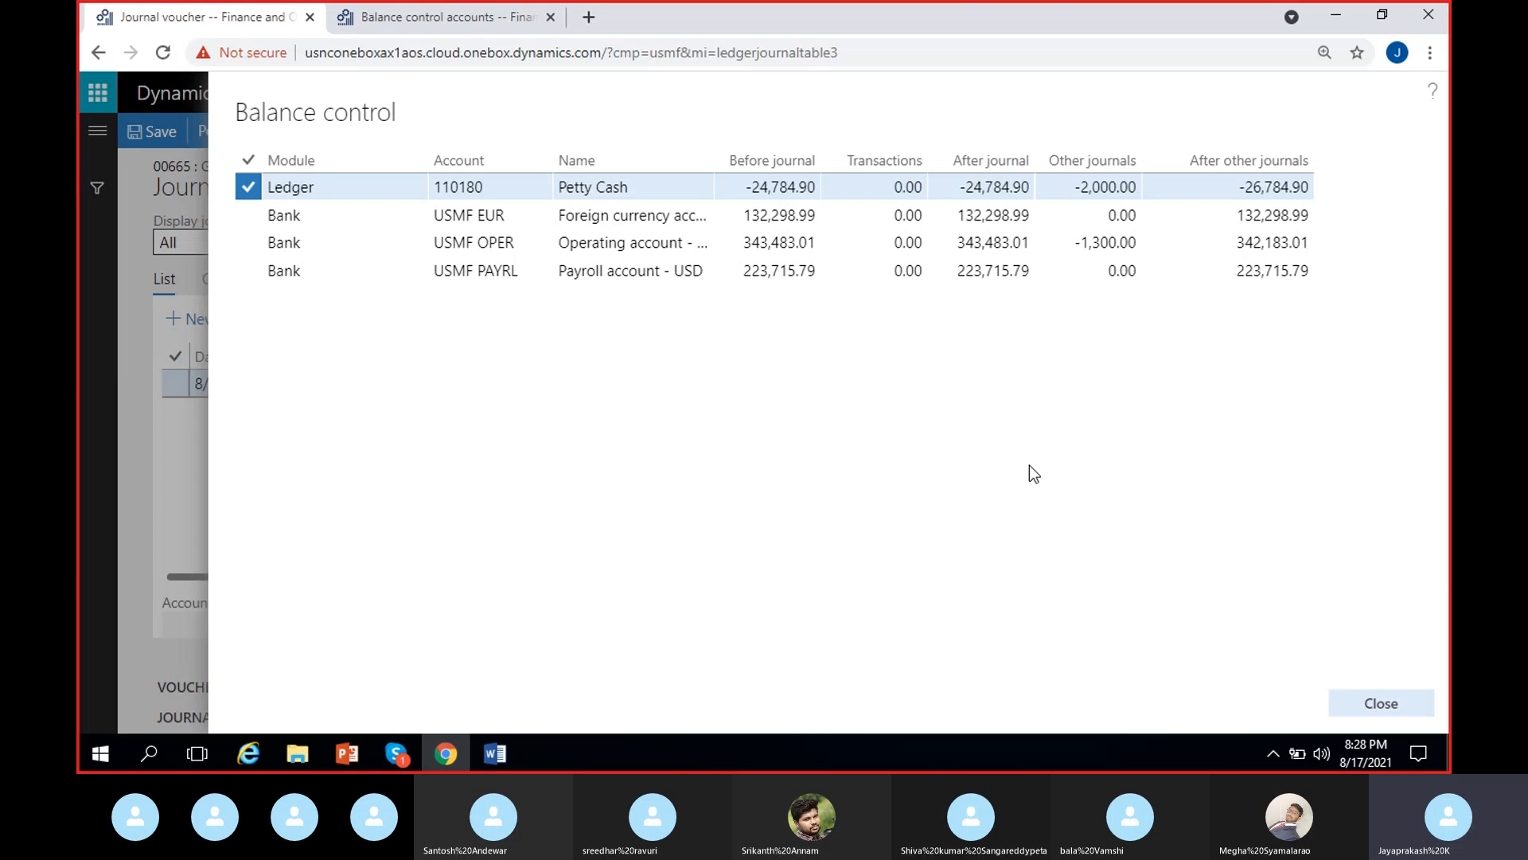
{"action": "left_click", "coordinate": [1387, 702]}
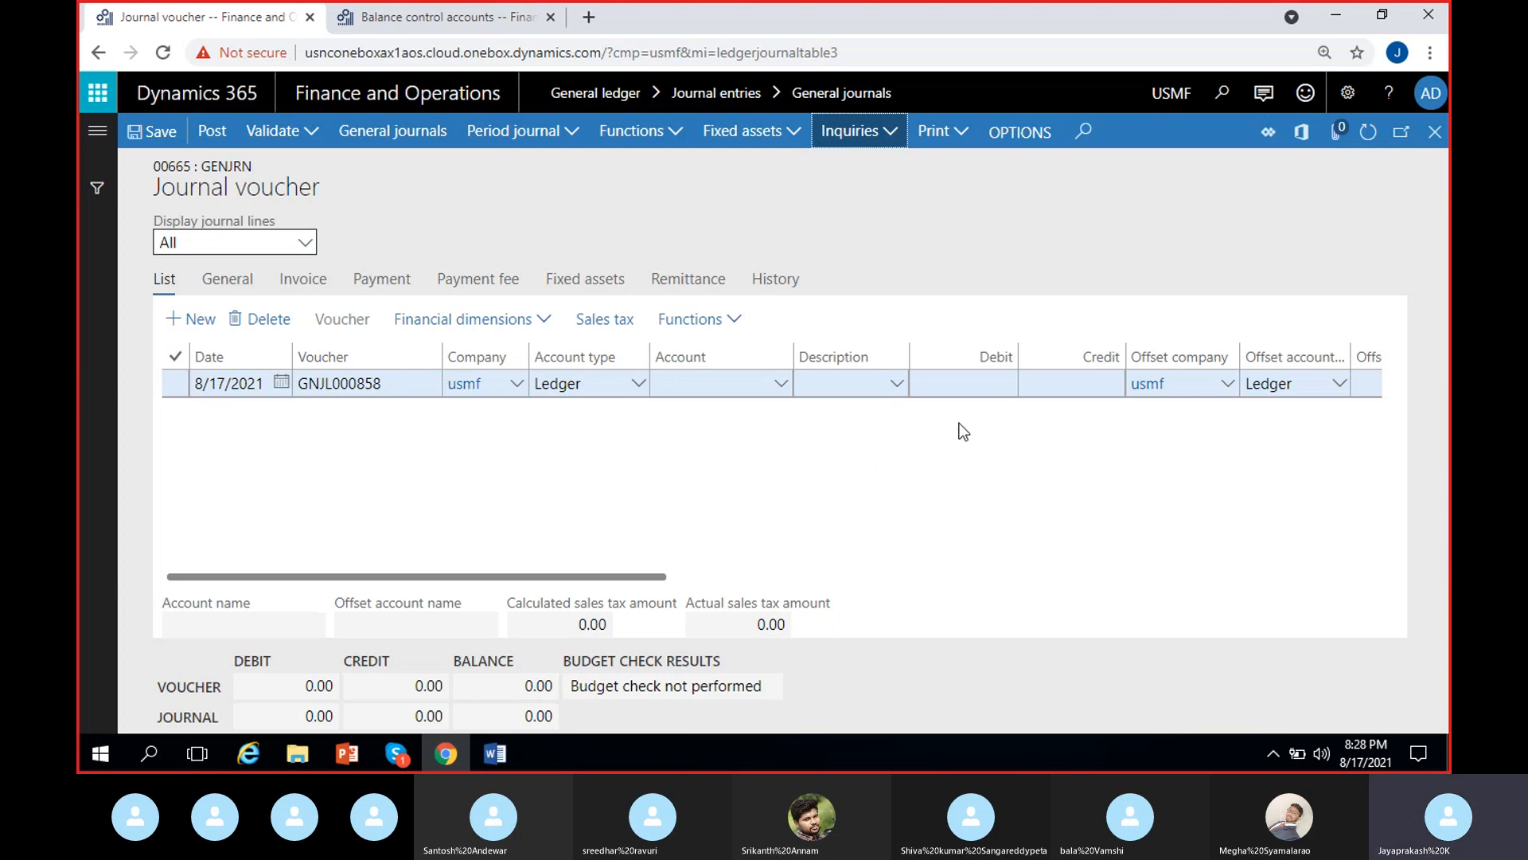
{"action": "left_click", "coordinate": [402, 760]}
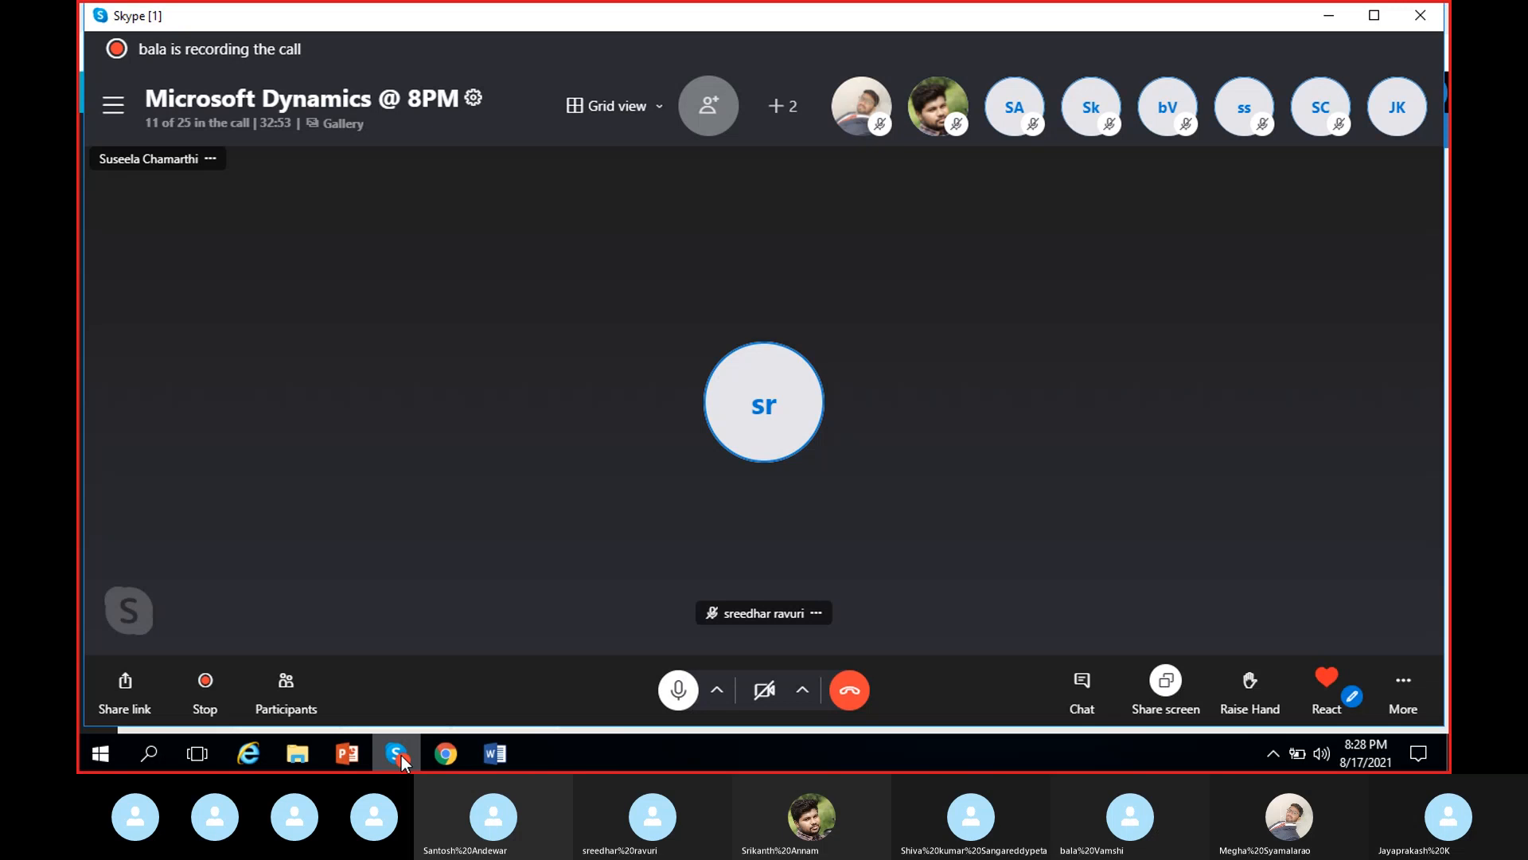
{"action": "left_click", "coordinate": [402, 760]}
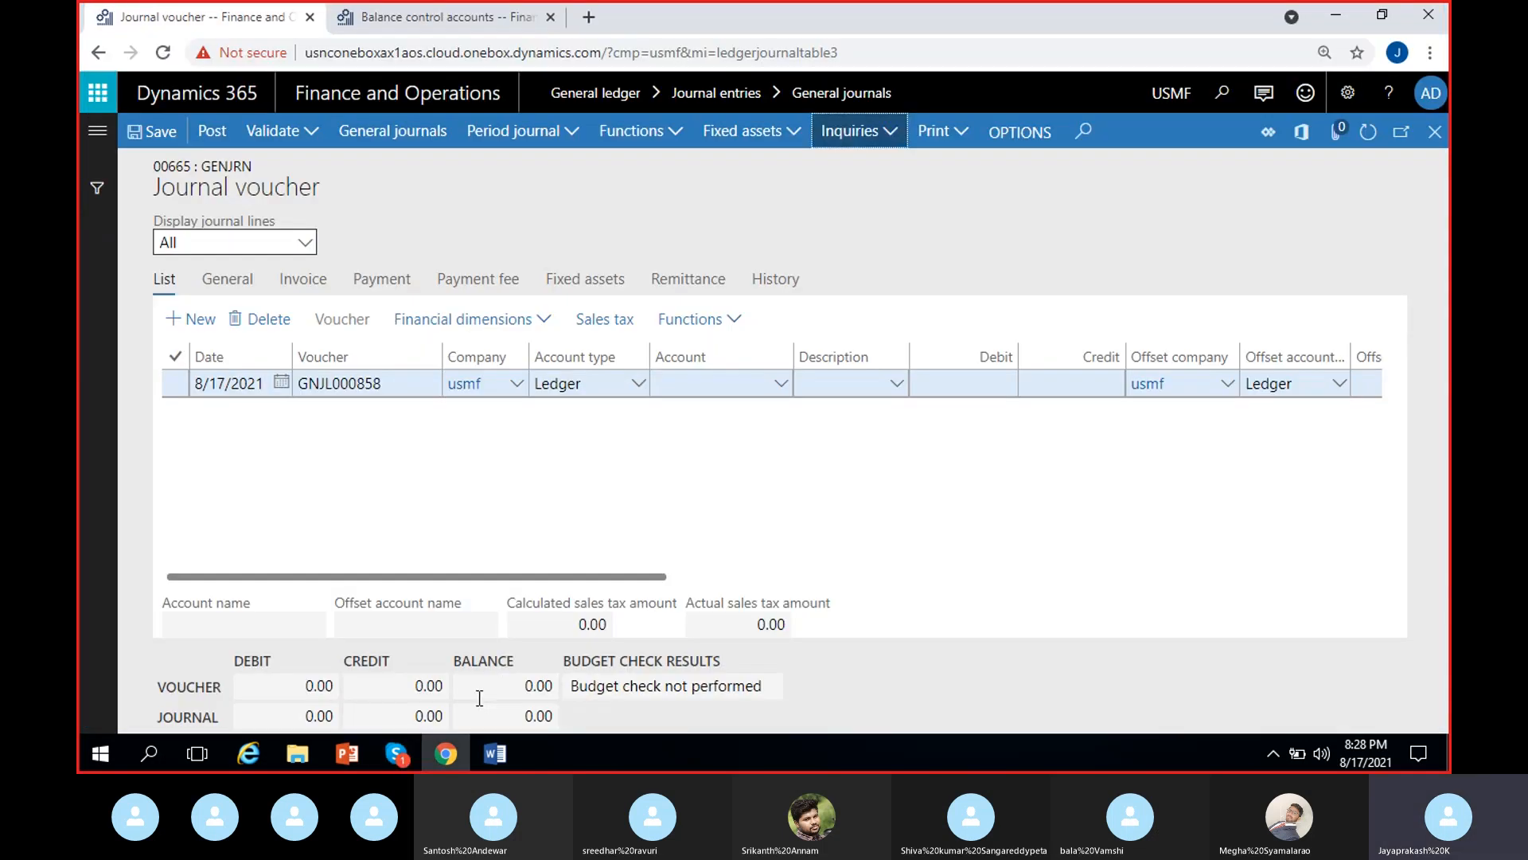
{"action": "left_click", "coordinate": [499, 754]}
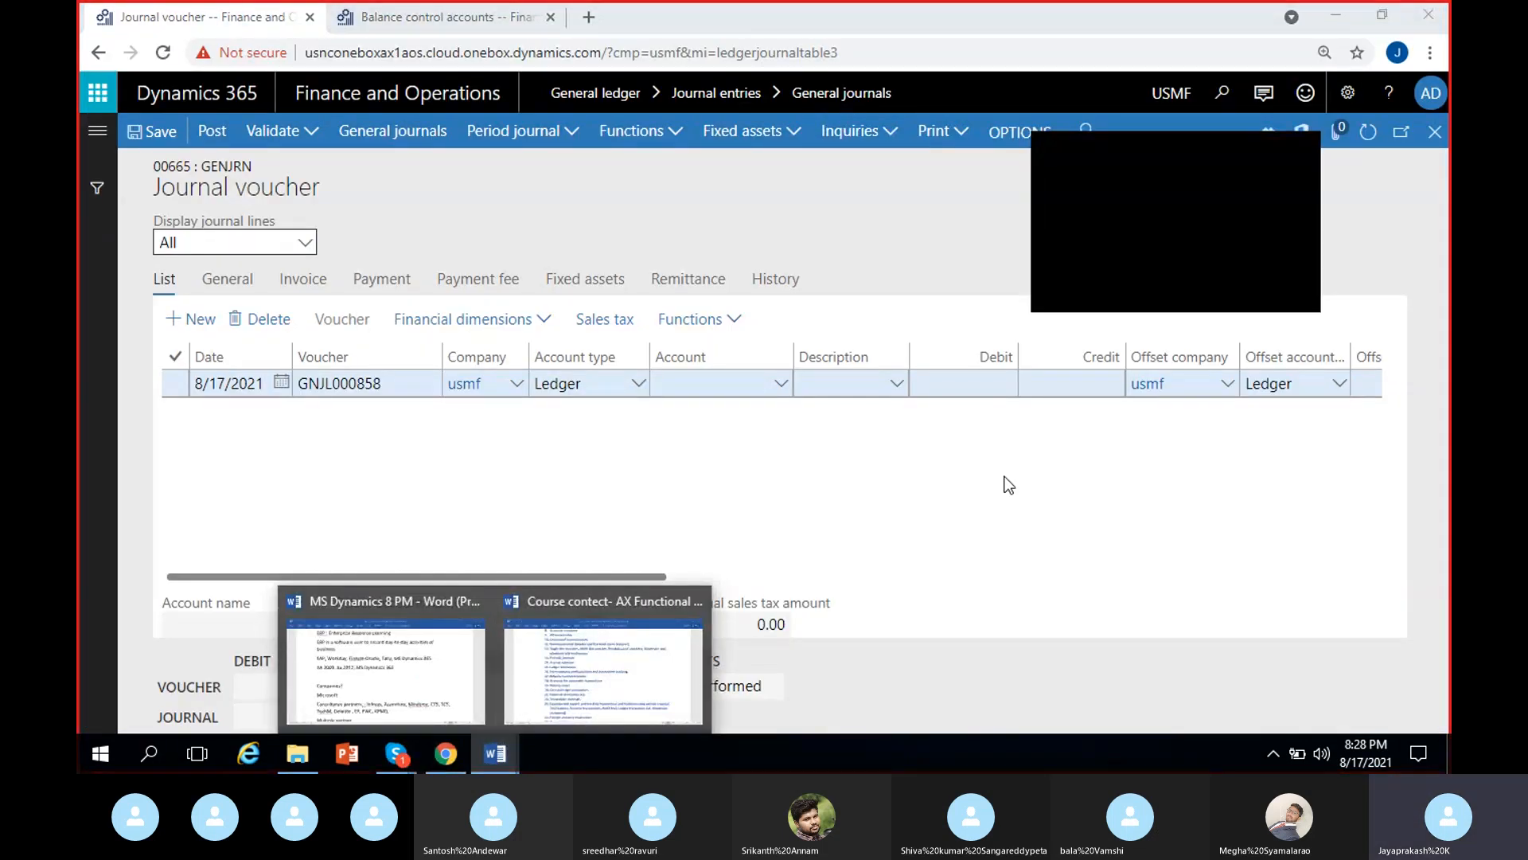
{"action": "left_click", "coordinate": [1306, 144]}
Step: Switch the company back to MRF from the general journals list and close the list
{"action": "left_click", "coordinate": [905, 474]}
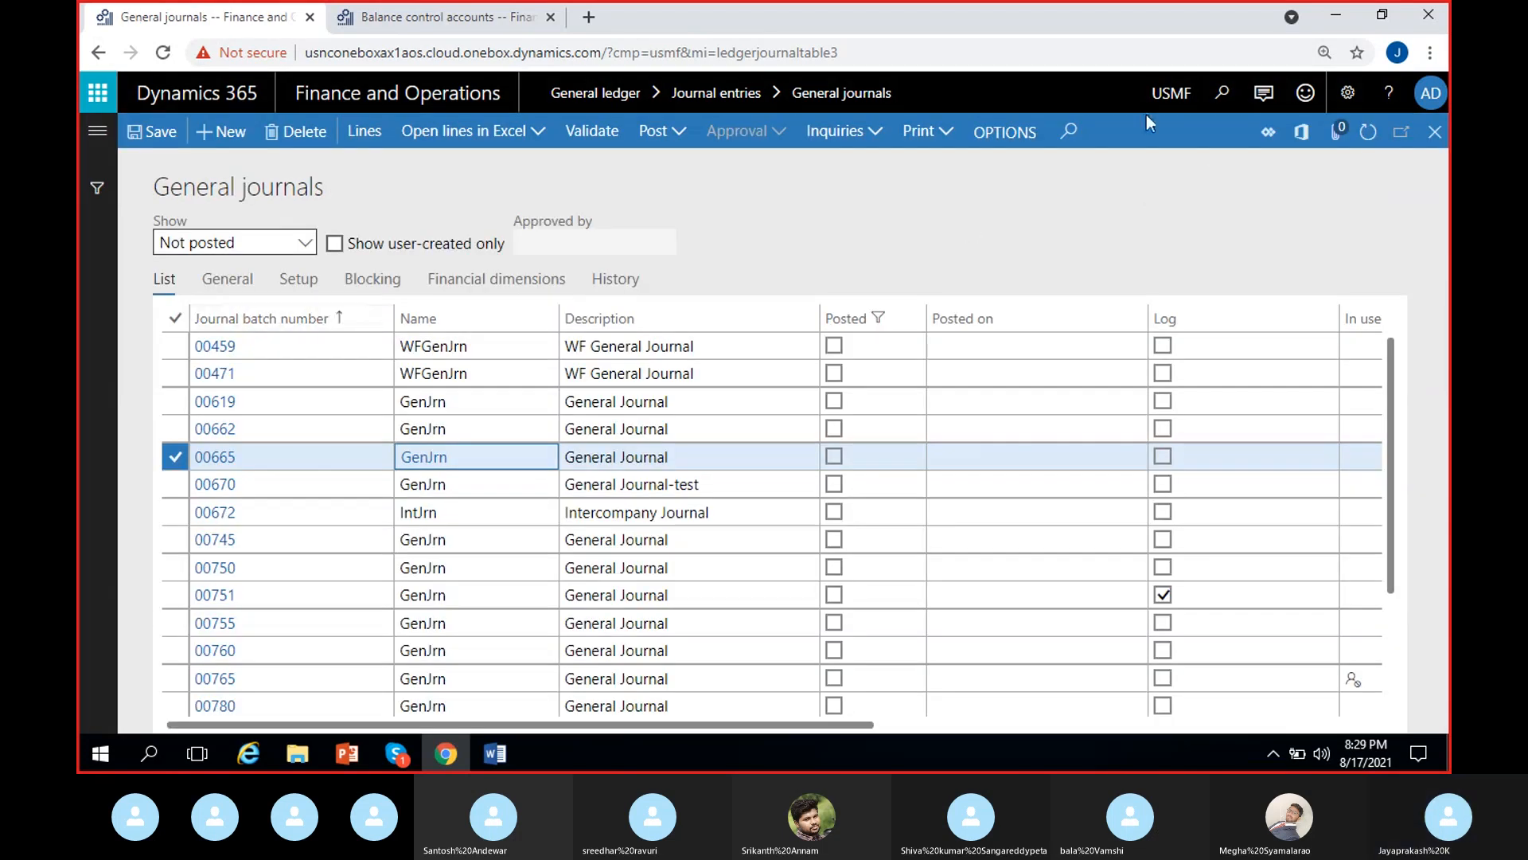
{"action": "left_click", "coordinate": [1164, 95]}
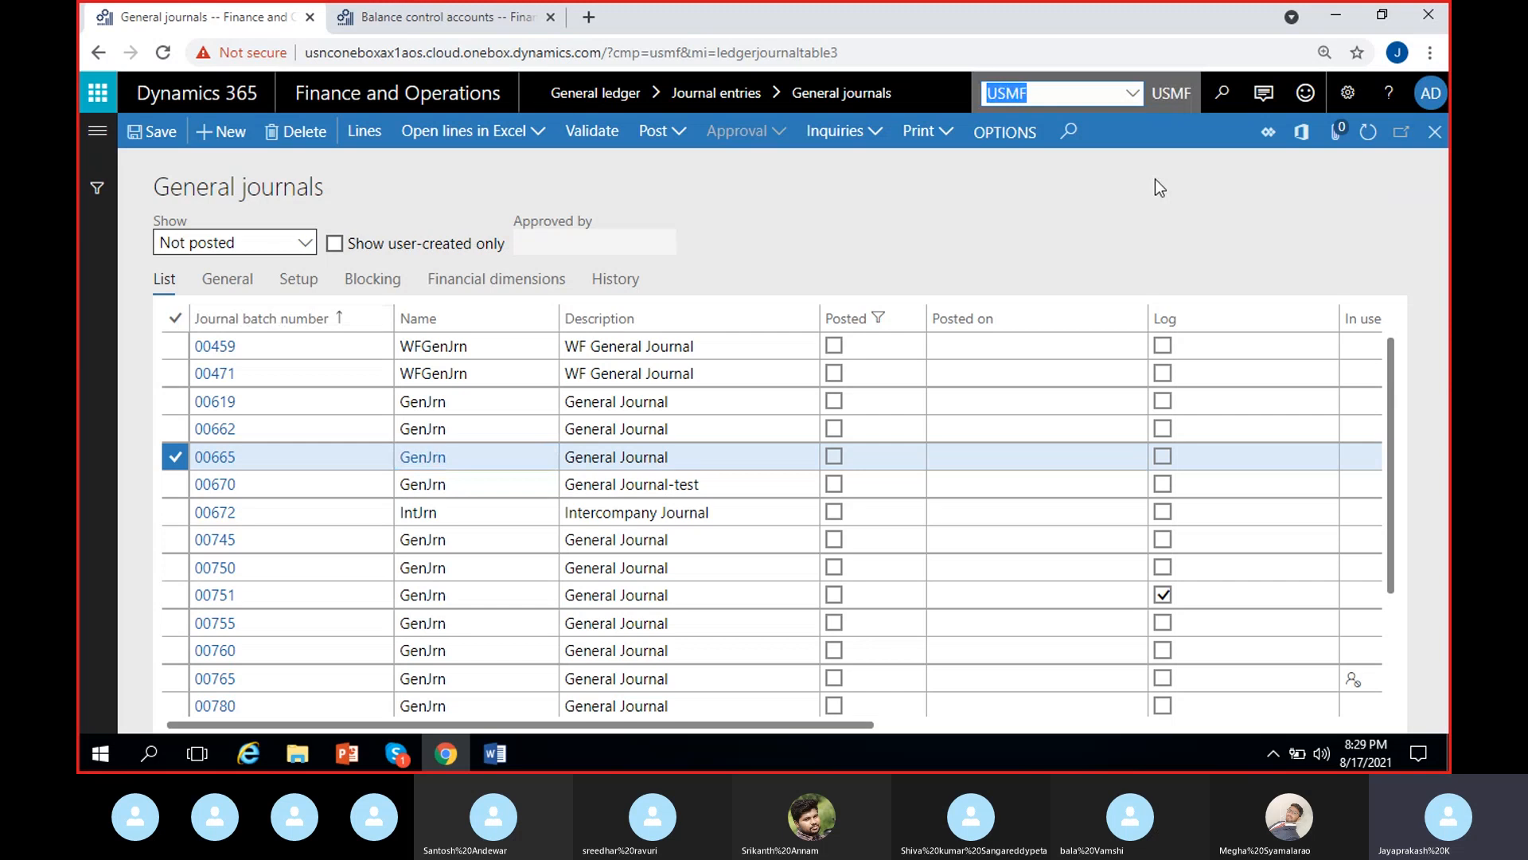
{"action": "type", "text": "MRF"}
{"action": "key", "text": "Return"}
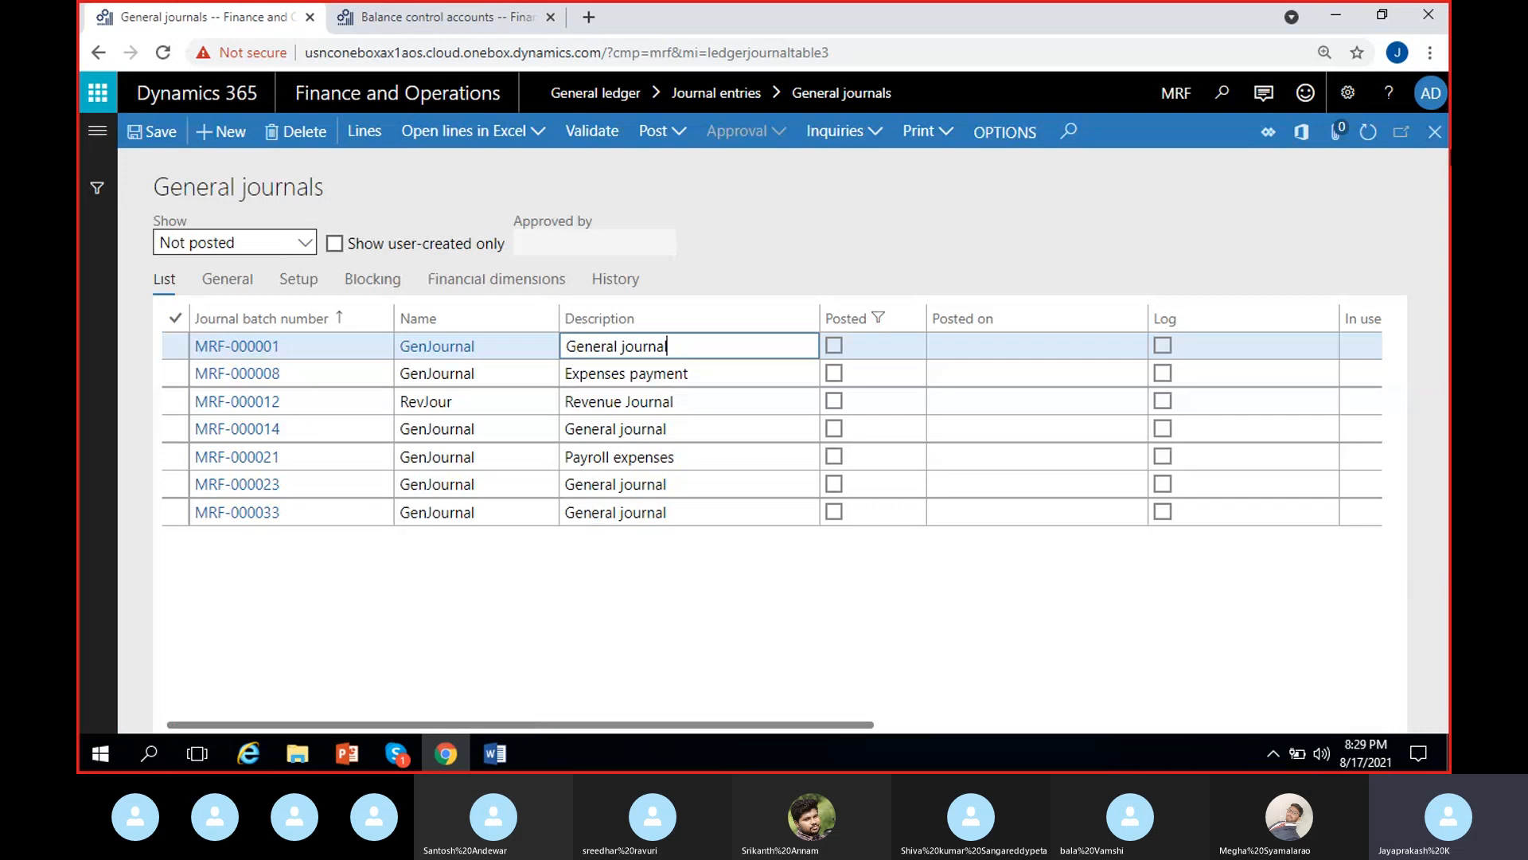
{"action": "left_click", "coordinate": [1436, 134]}
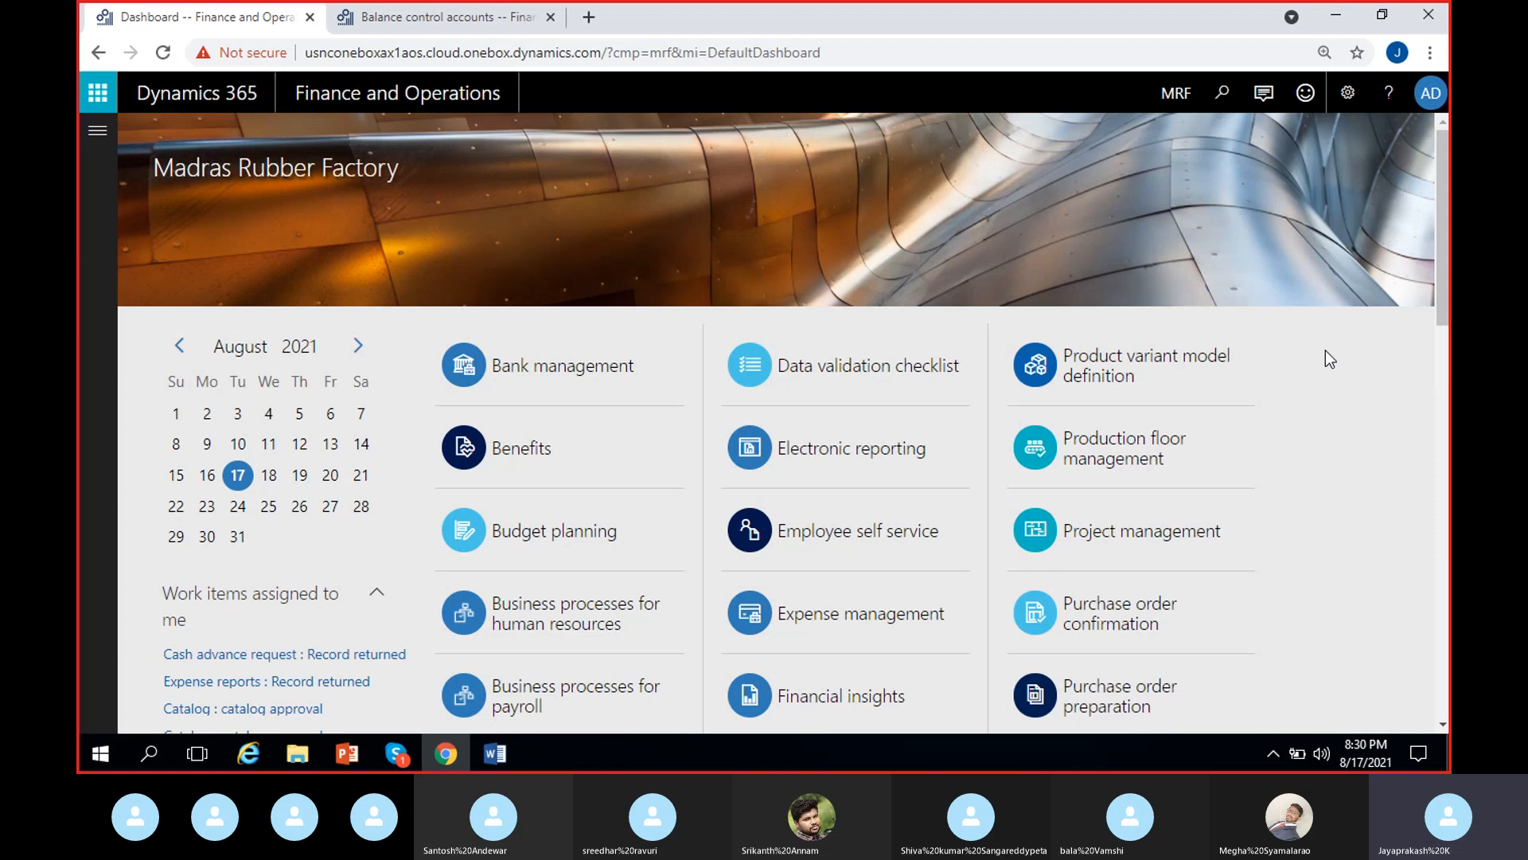
Step: Open the Financial reasons setup page of the General ledger module in MRF and dismiss the edit notice
{"action": "left_click", "coordinate": [97, 129]}
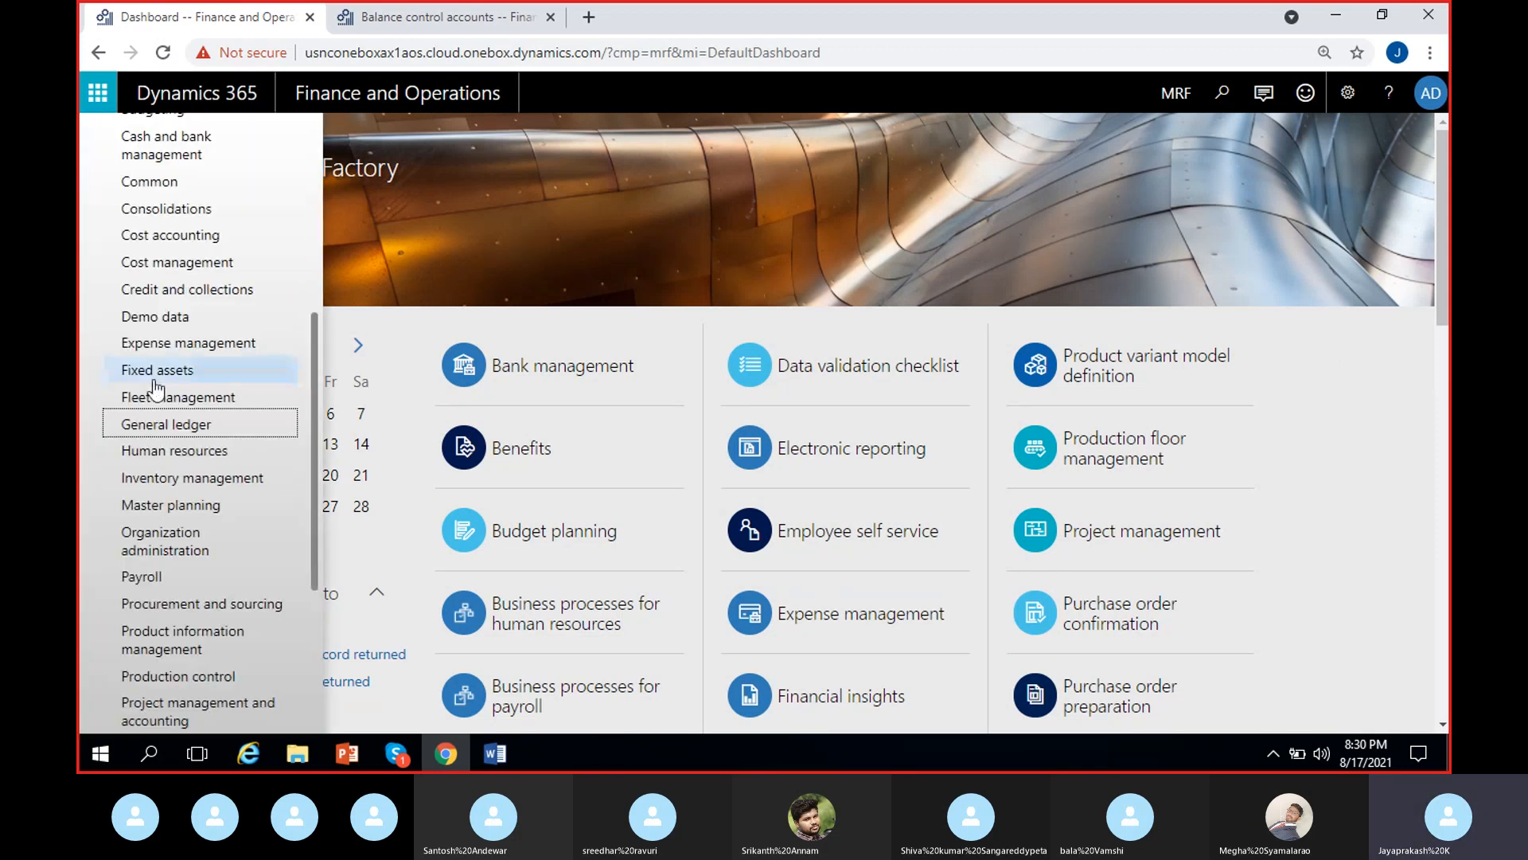
{"action": "left_click", "coordinate": [187, 432]}
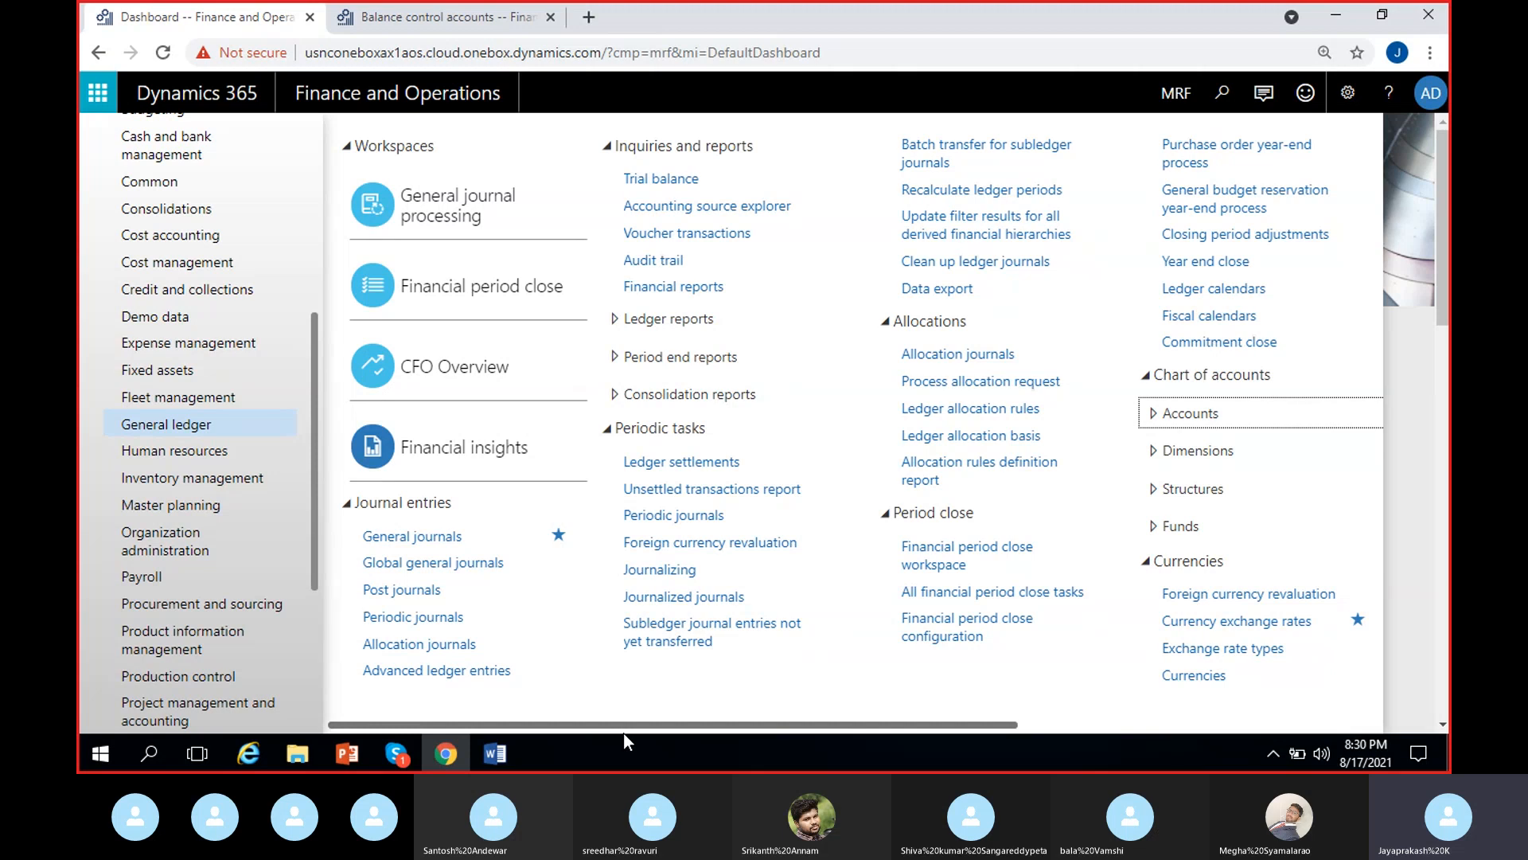
{"action": "left_click_drag", "start_coordinate": [624, 733], "coordinate": [1187, 732]}
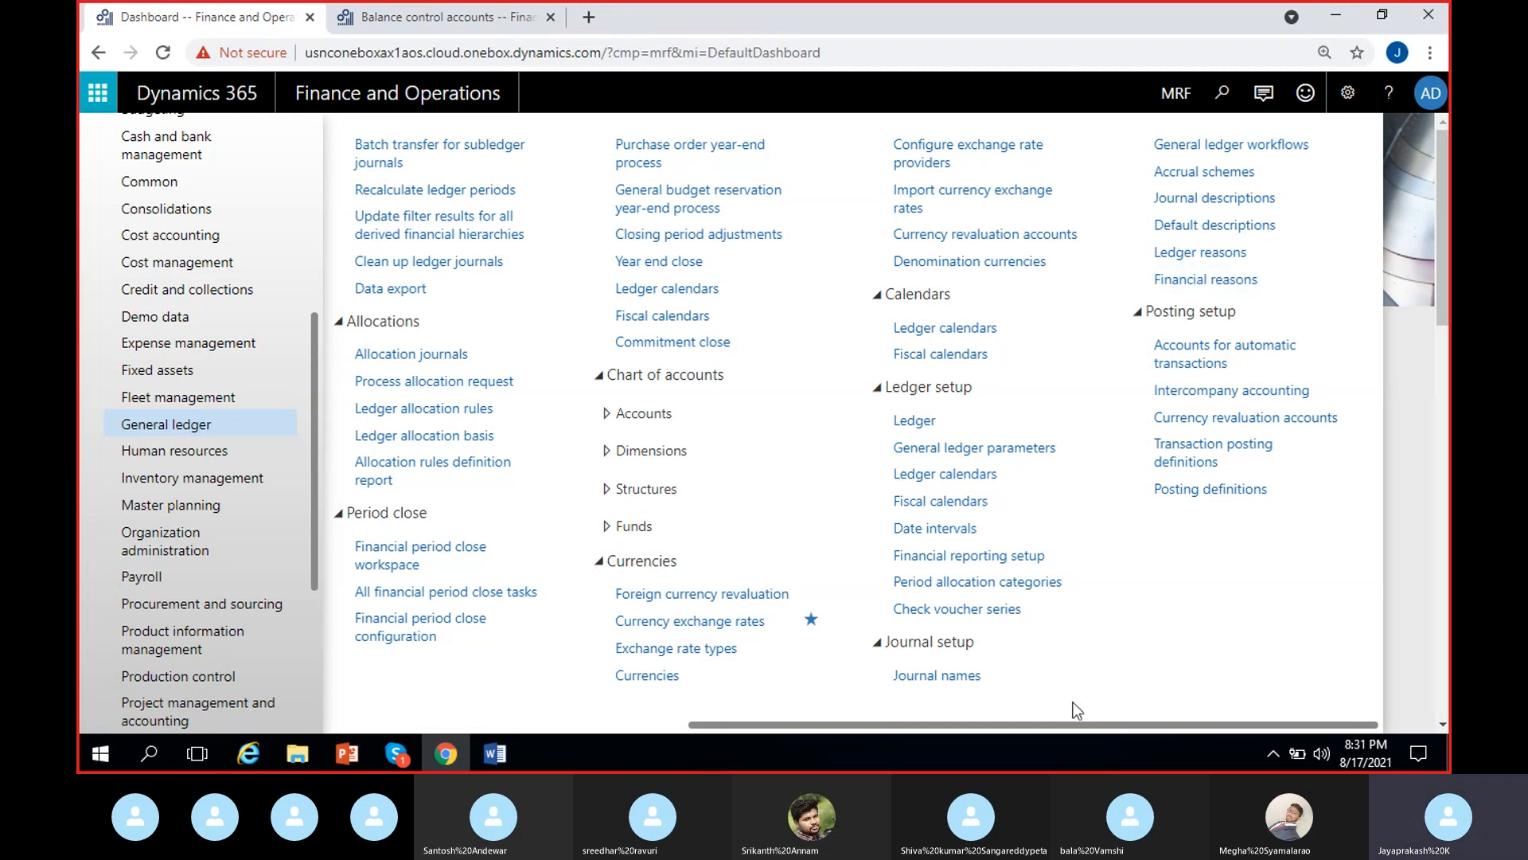
{"action": "left_click", "coordinate": [1229, 282]}
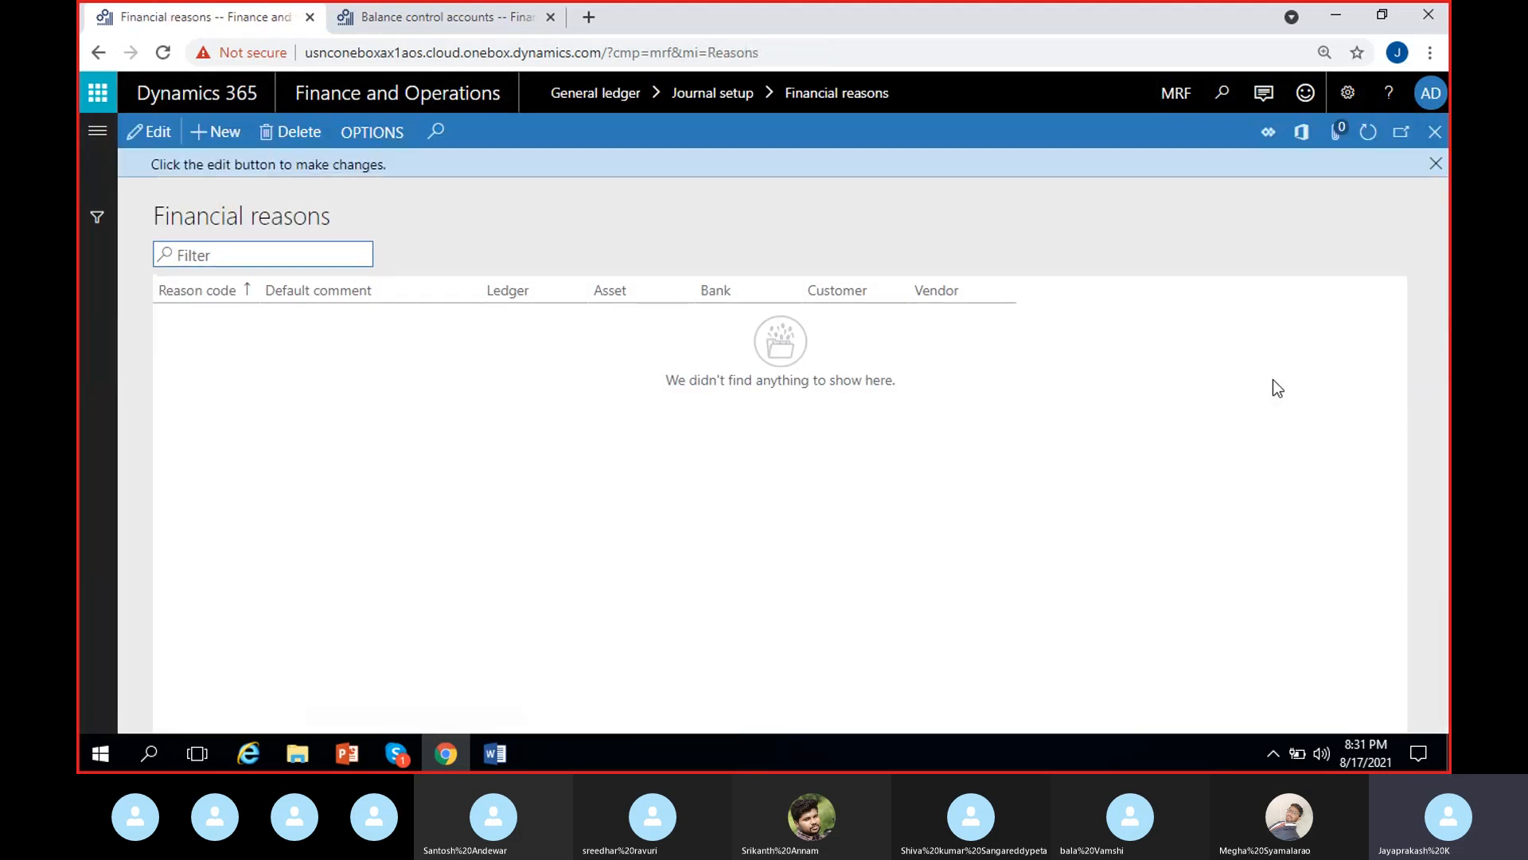
{"action": "left_click", "coordinate": [1436, 164]}
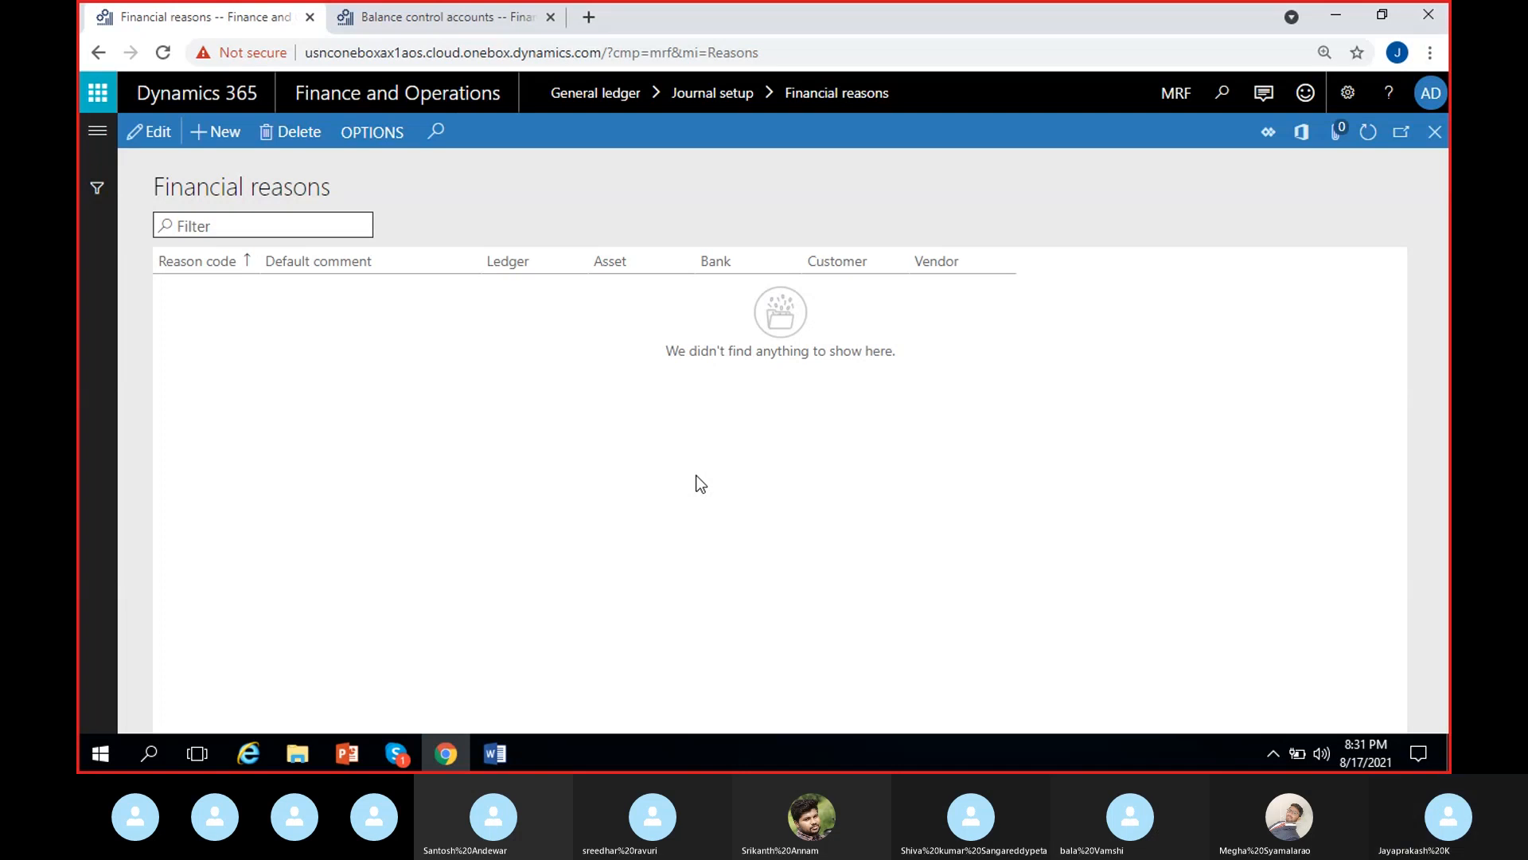
Step: Add financial reason code 01 with the default comment "Error in amount" and enable it for Ledger and Bank
{"action": "left_click", "coordinate": [215, 131]}
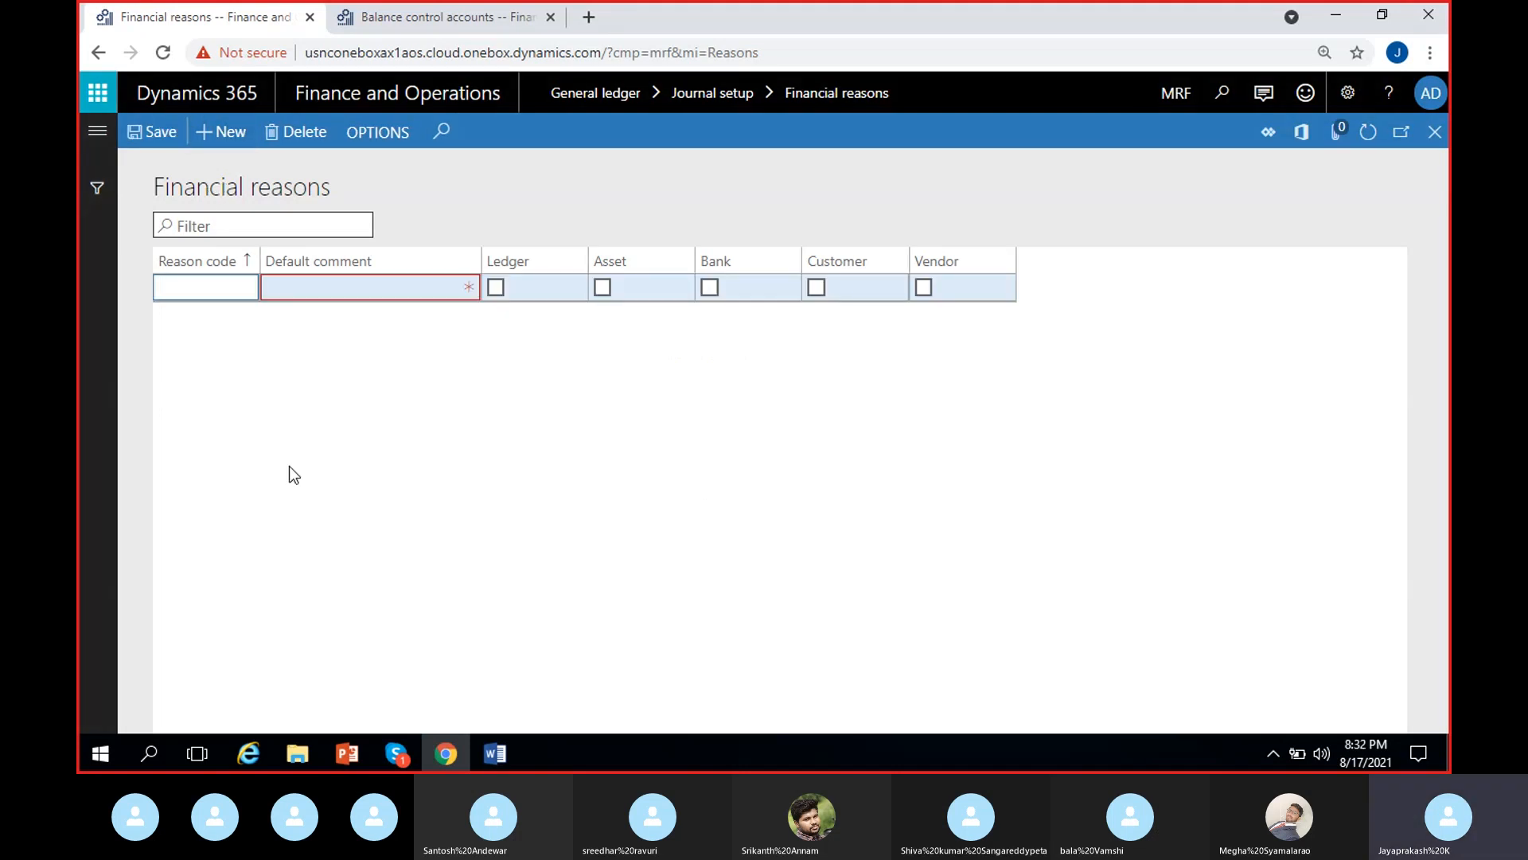
{"action": "type", "text": "01"}
{"action": "key", "text": "Tab"}
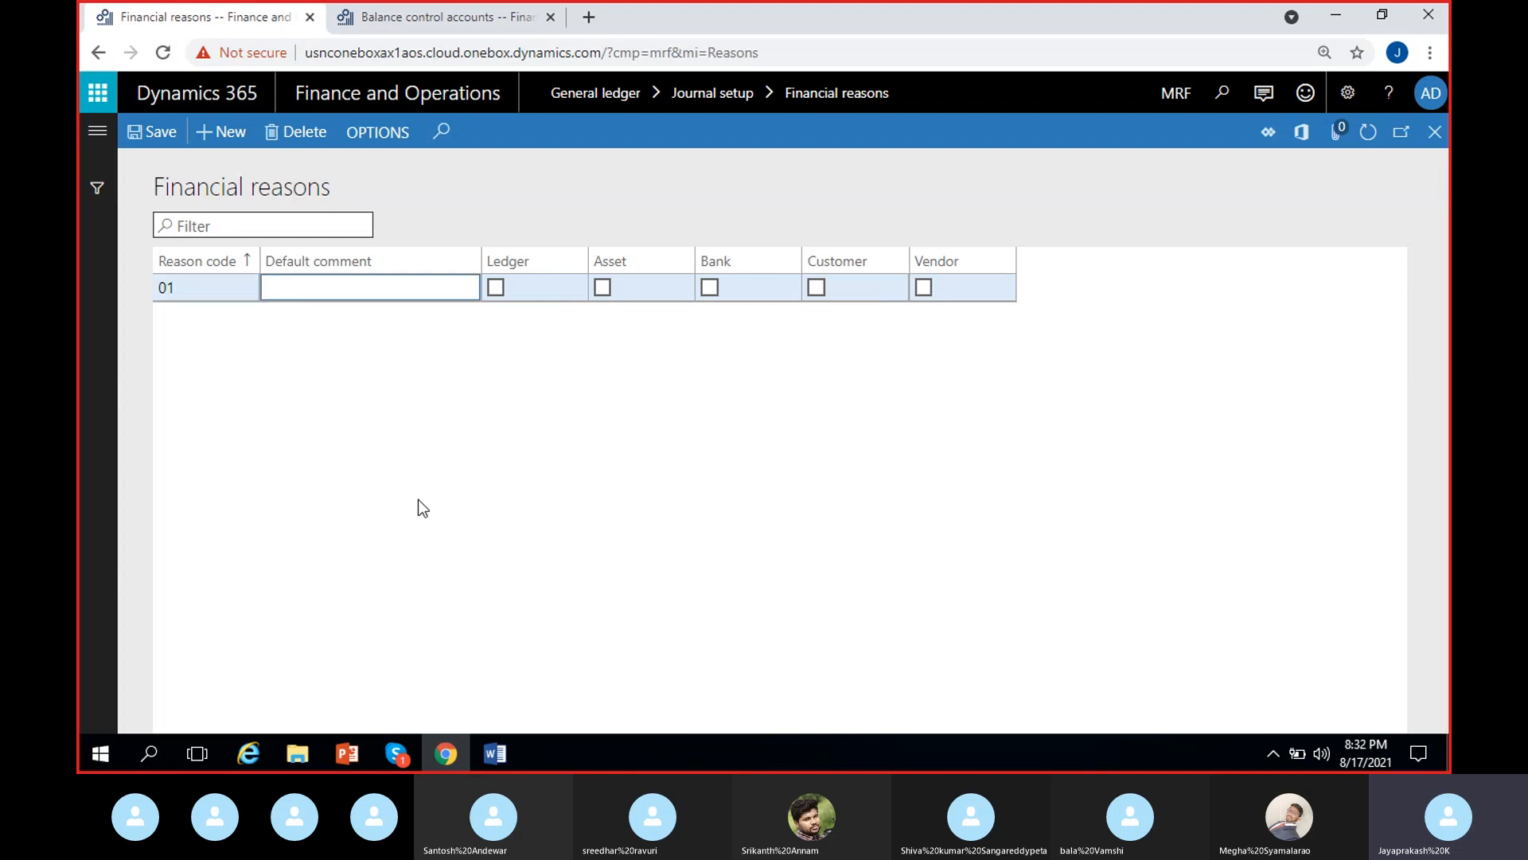
{"action": "type", "text": "Error in amount"}
{"action": "left_click", "coordinate": [496, 289]}
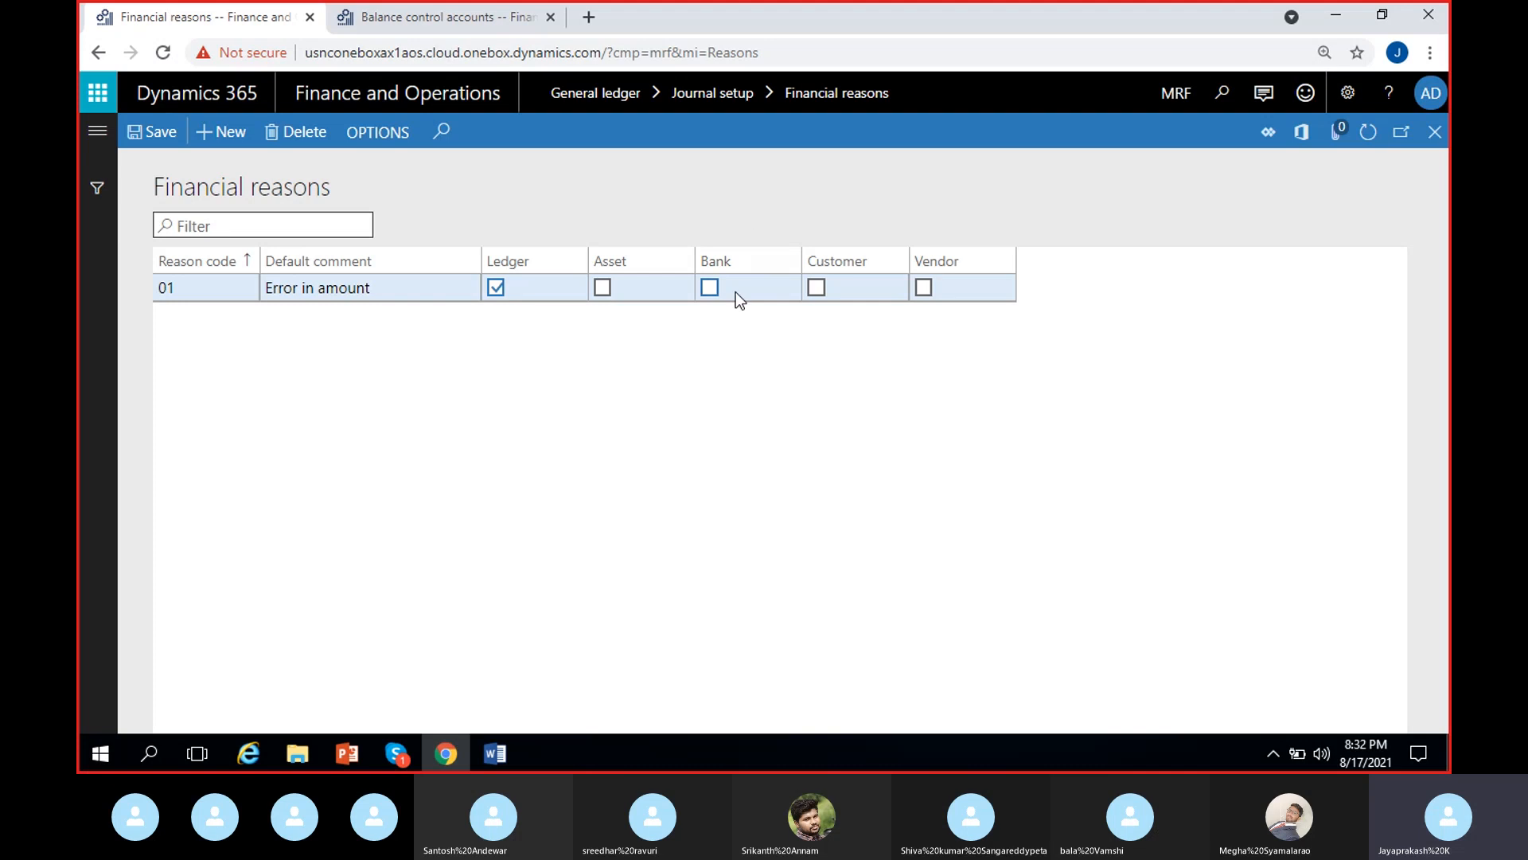
{"action": "left_click", "coordinate": [711, 288]}
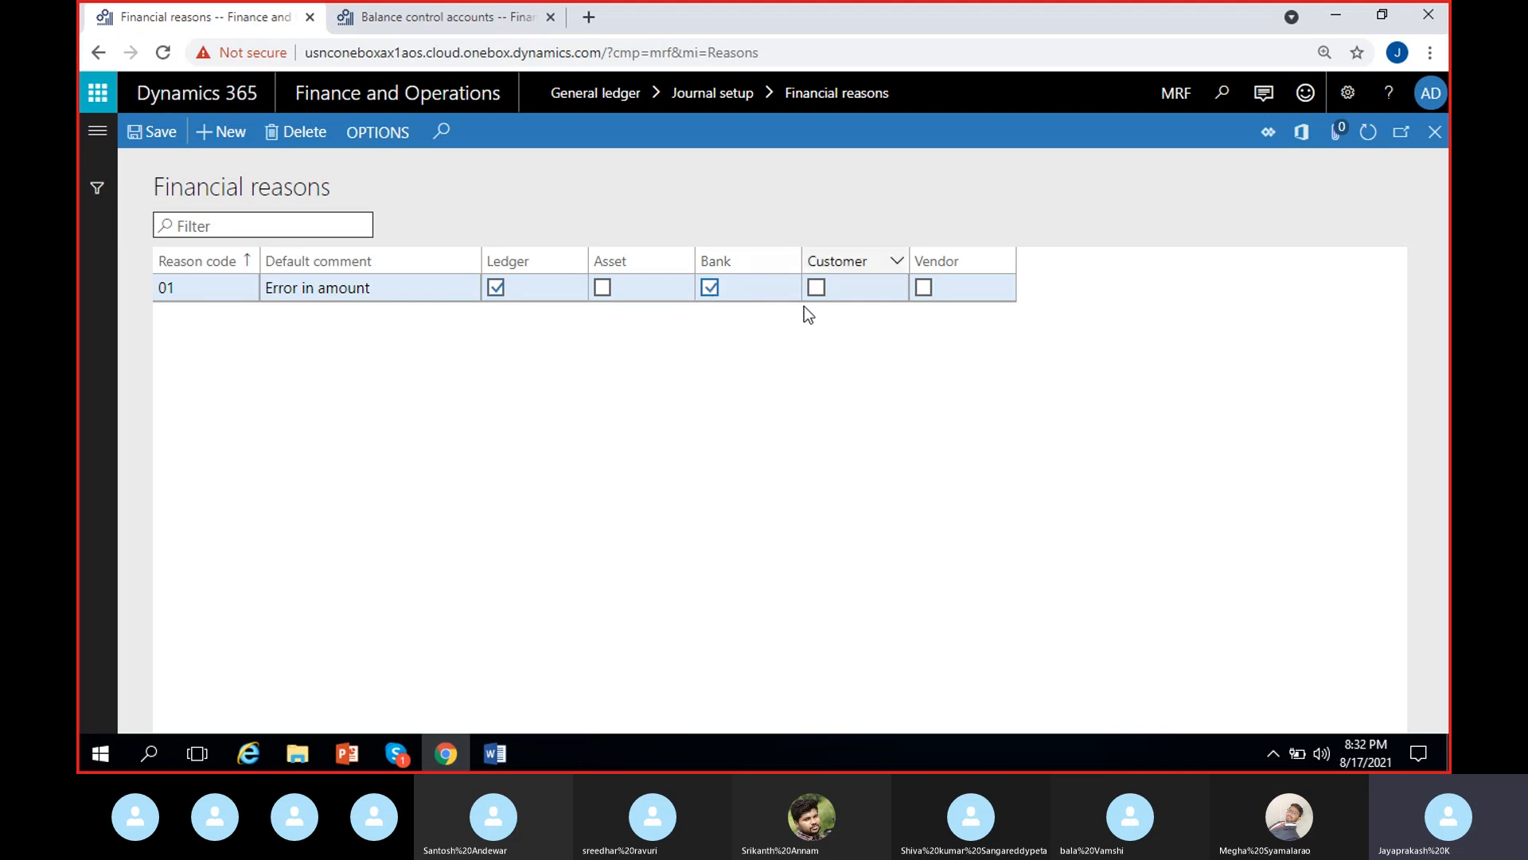
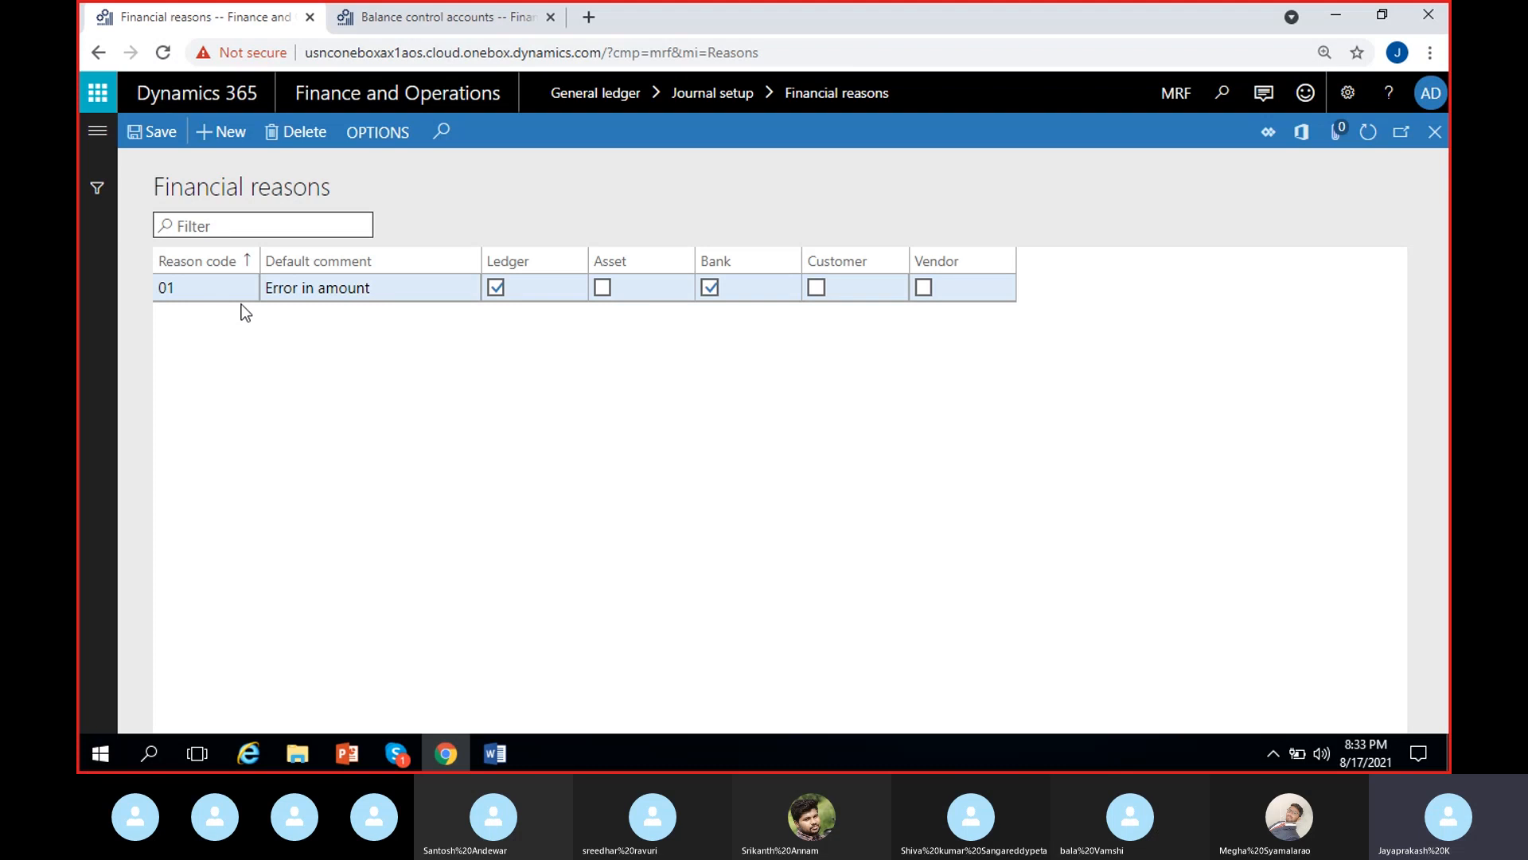
Step: Narrow the Reason code column and enable reason 01 for Customer, Vendor and Asset as well
{"action": "mouse_move", "coordinate": [260, 261]}
{"action": "left_mouse_down"}
{"action": "mouse_move", "coordinate": [217, 260]}
{"action": "mouse_move", "coordinate": [236, 261]}
{"action": "left_mouse_up"}
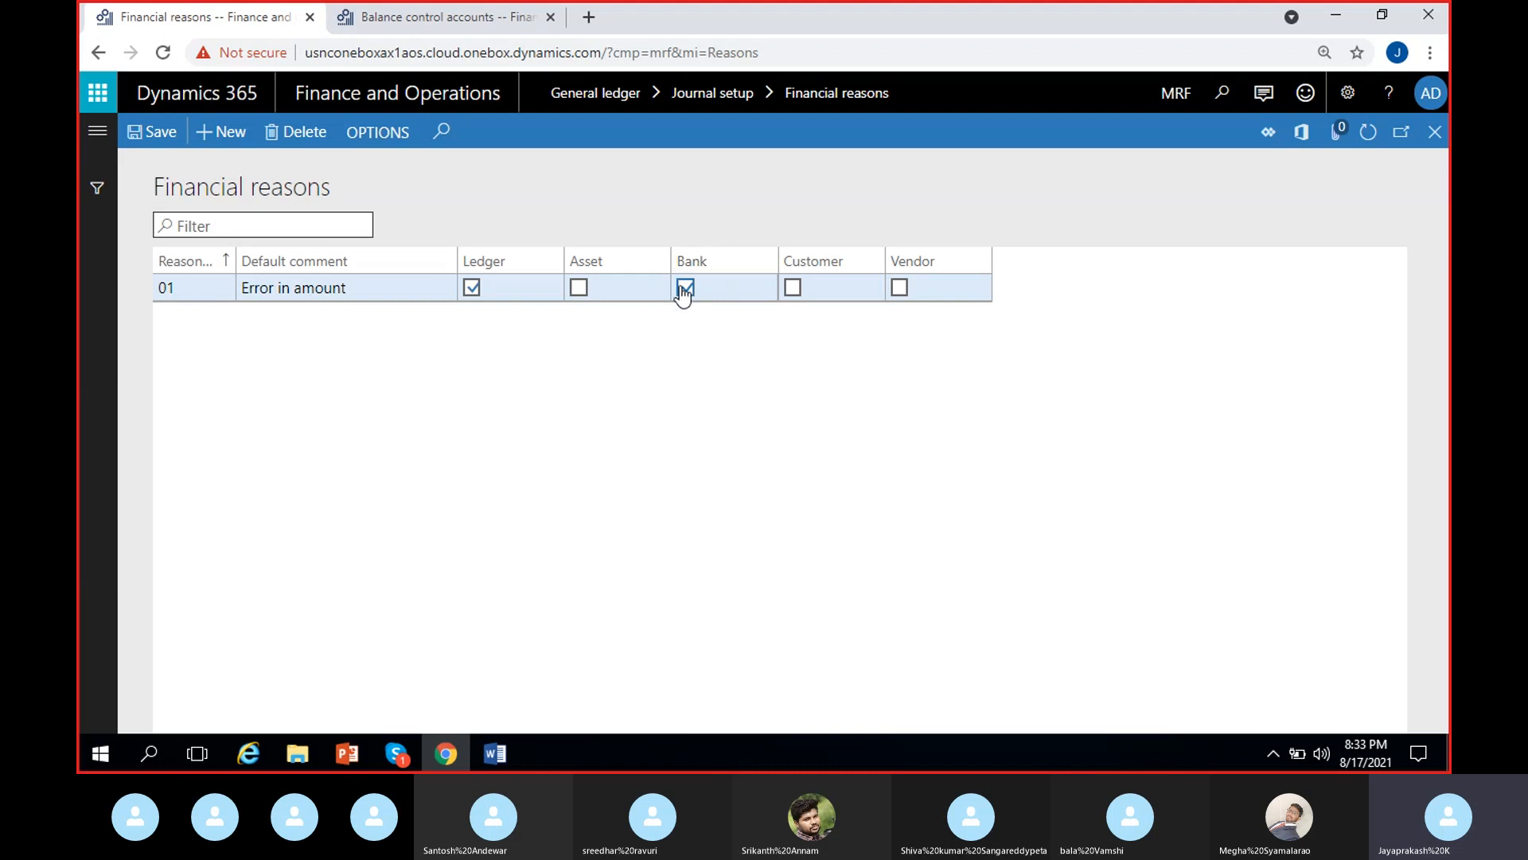
{"action": "left_click", "coordinate": [792, 288]}
{"action": "left_click", "coordinate": [896, 289]}
{"action": "left_click", "coordinate": [578, 290]}
Step: In the other browser tab, open the Bank reasons setup page of Cash and bank management
{"action": "left_click", "coordinate": [450, 16]}
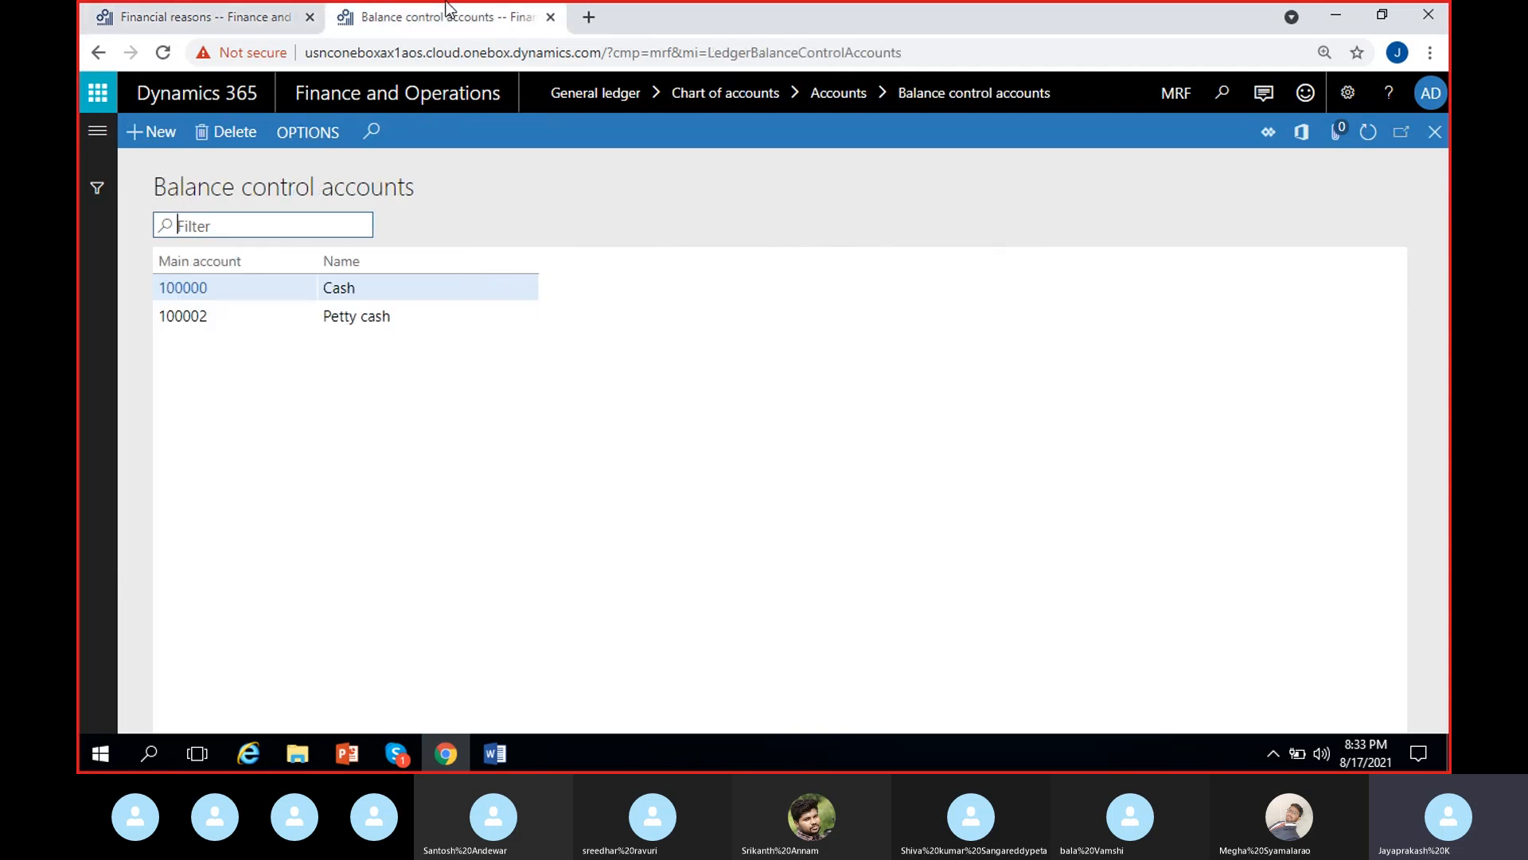
{"action": "left_click", "coordinate": [94, 149]}
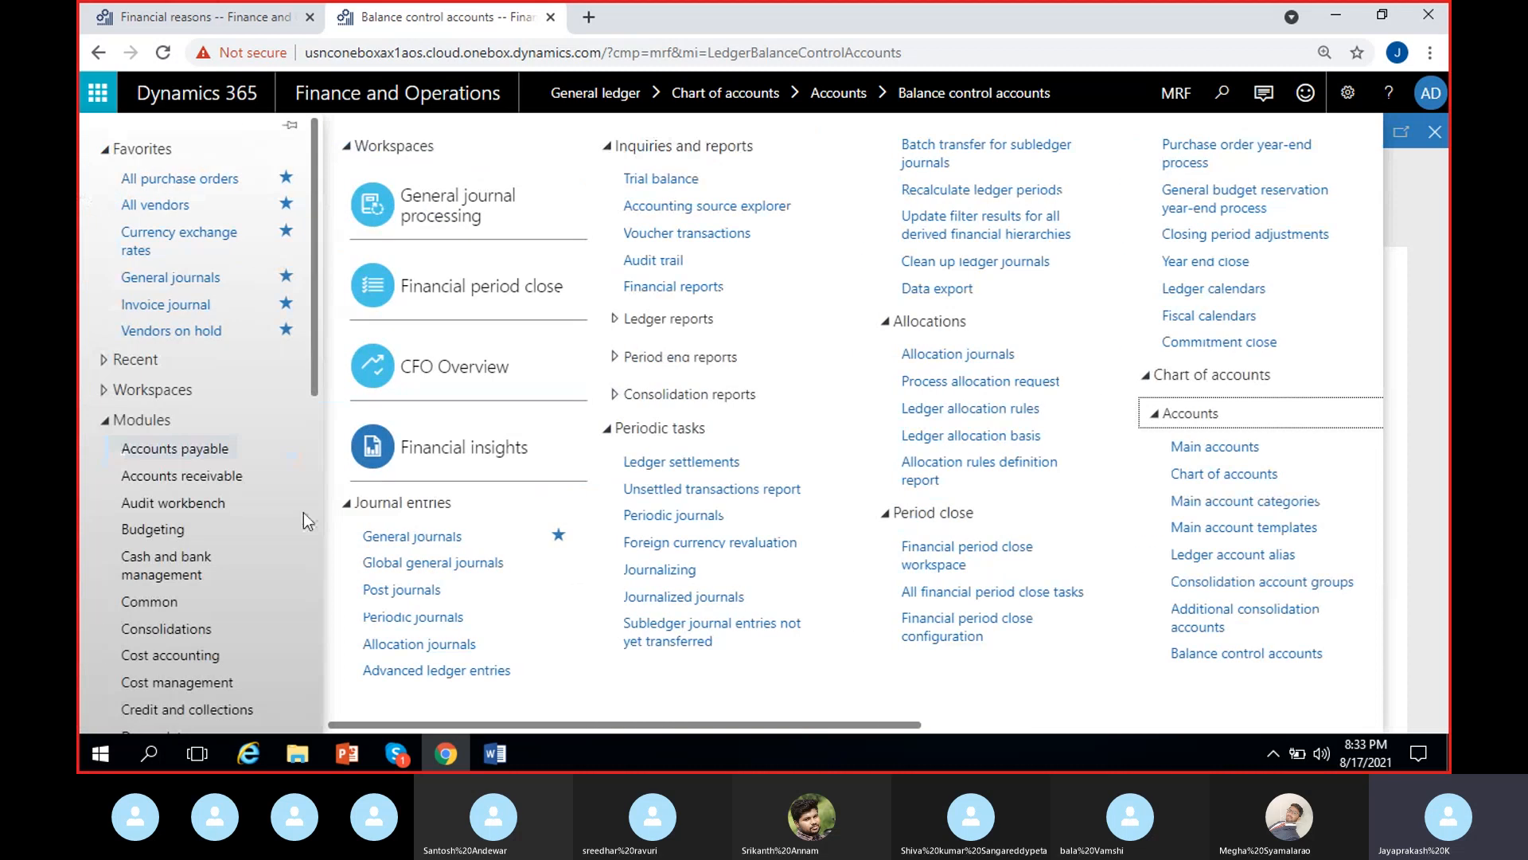
{"action": "scroll", "coordinate": [209, 599], "scroll_direction": "down", "scroll_amount": 3}
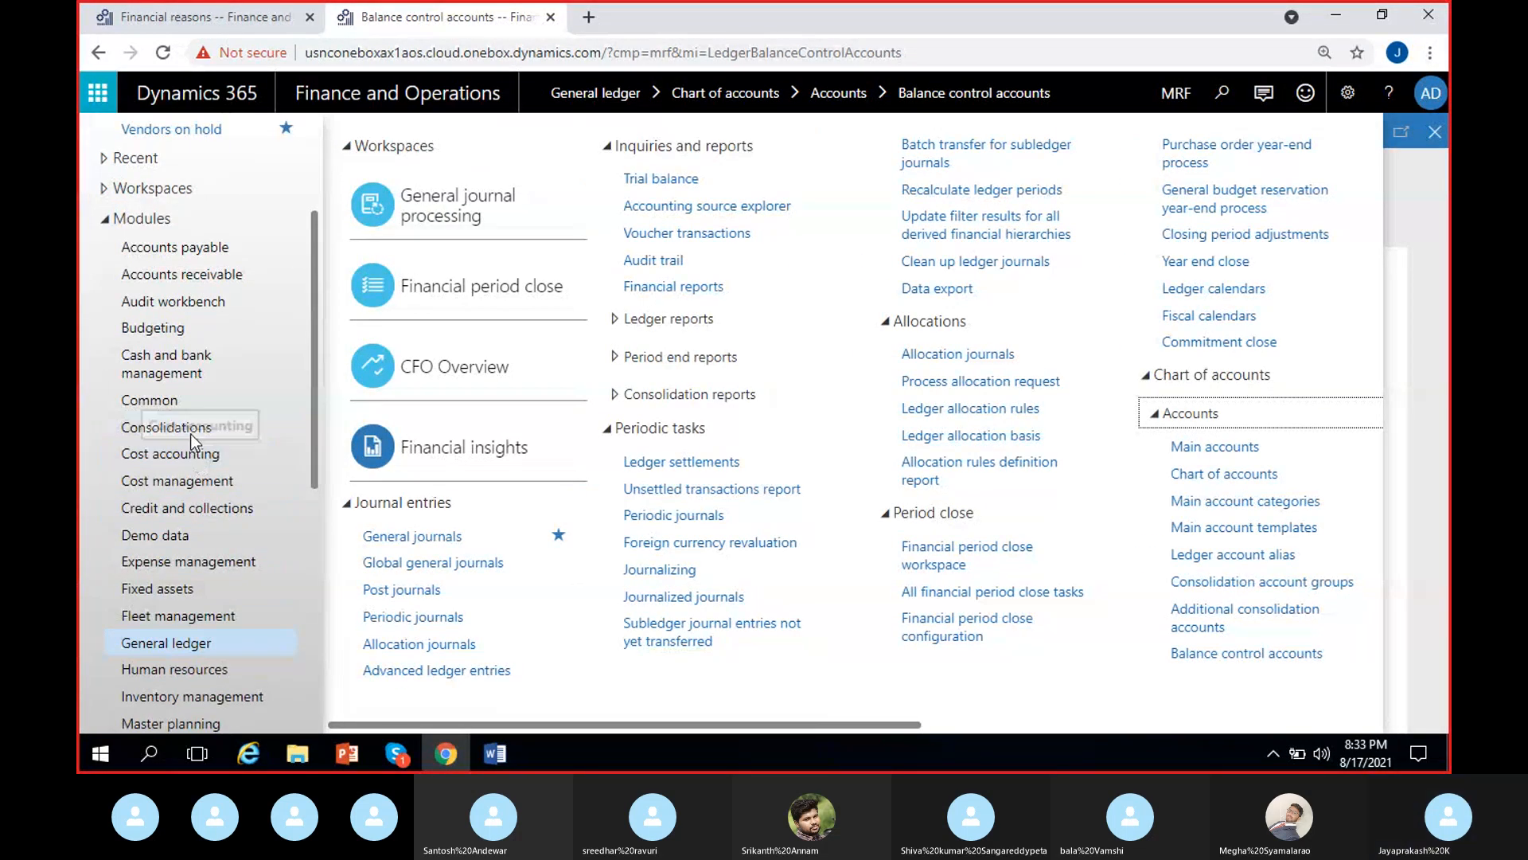
{"action": "left_click", "coordinate": [175, 358]}
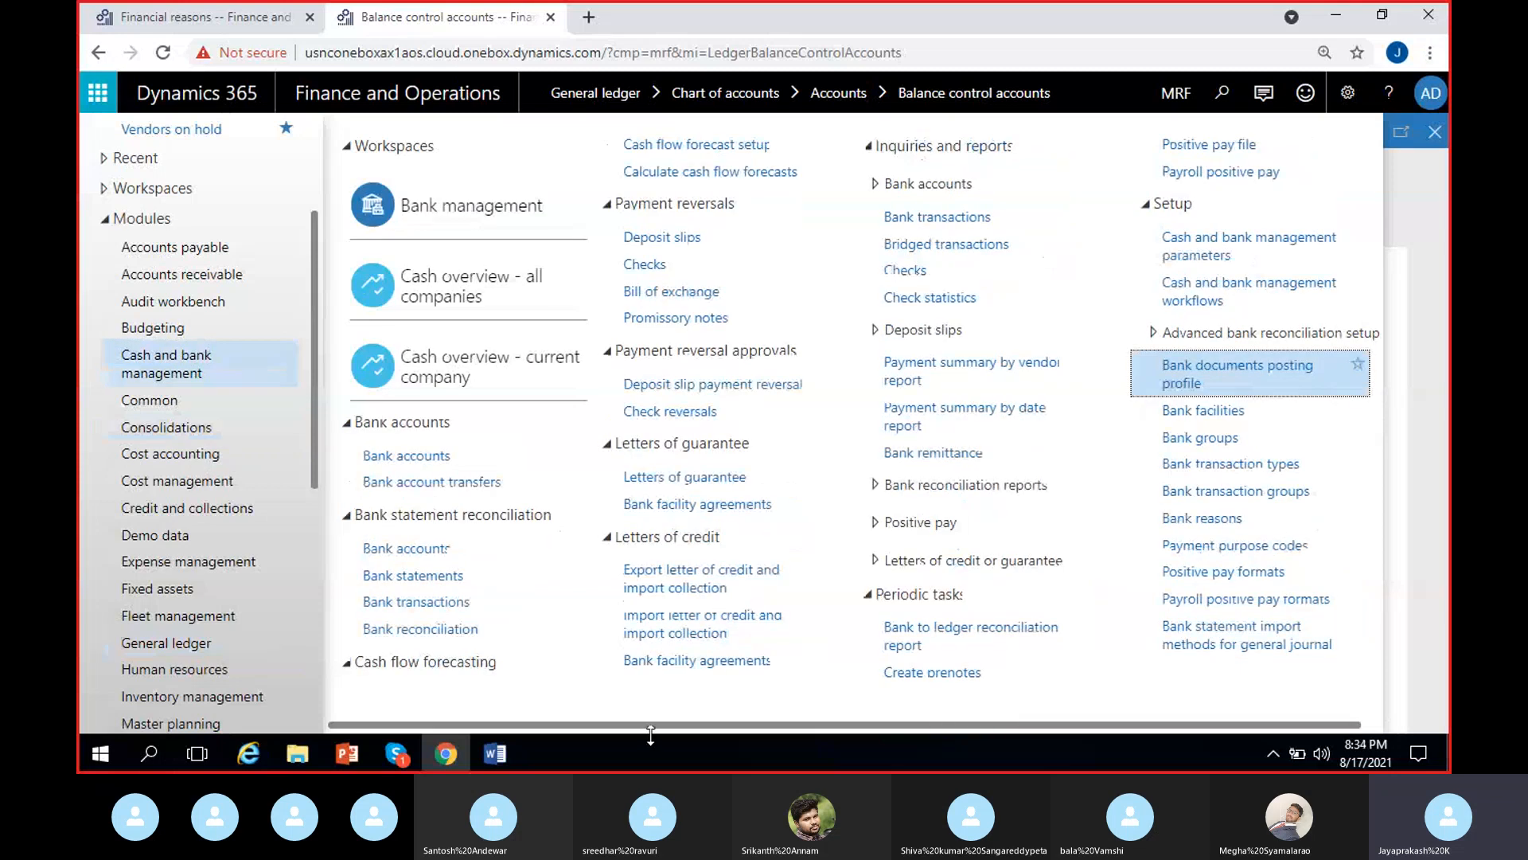
{"action": "left_click_drag", "start_coordinate": [633, 726], "coordinate": [877, 727]}
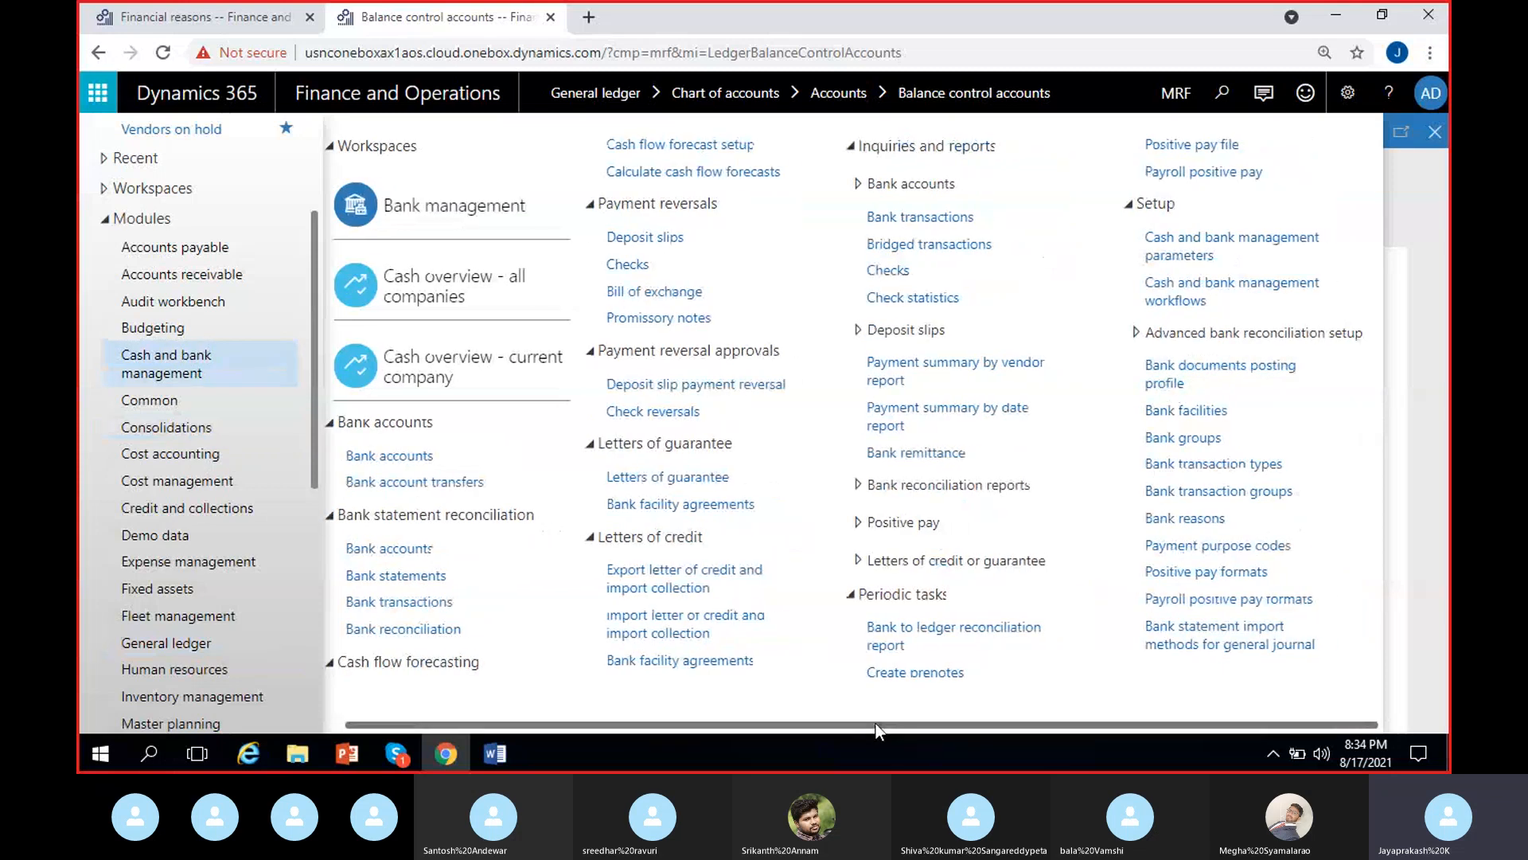
{"action": "left_click", "coordinate": [1182, 521]}
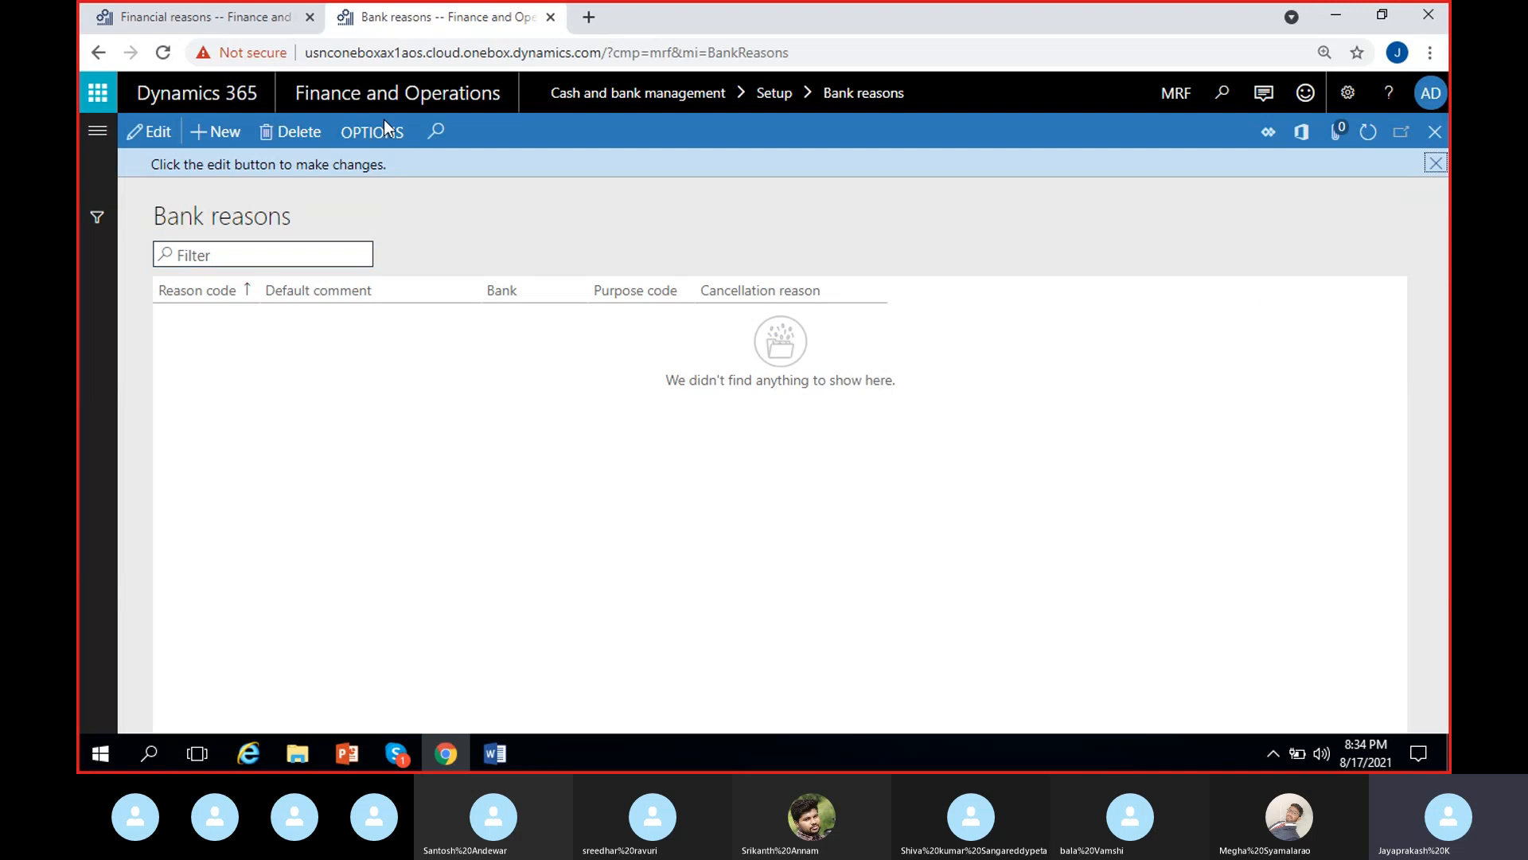
Step: Compare the Bank reasons and Financial reasons pages, and save reason code 01 in Financial reasons
{"action": "left_click", "coordinate": [283, 16]}
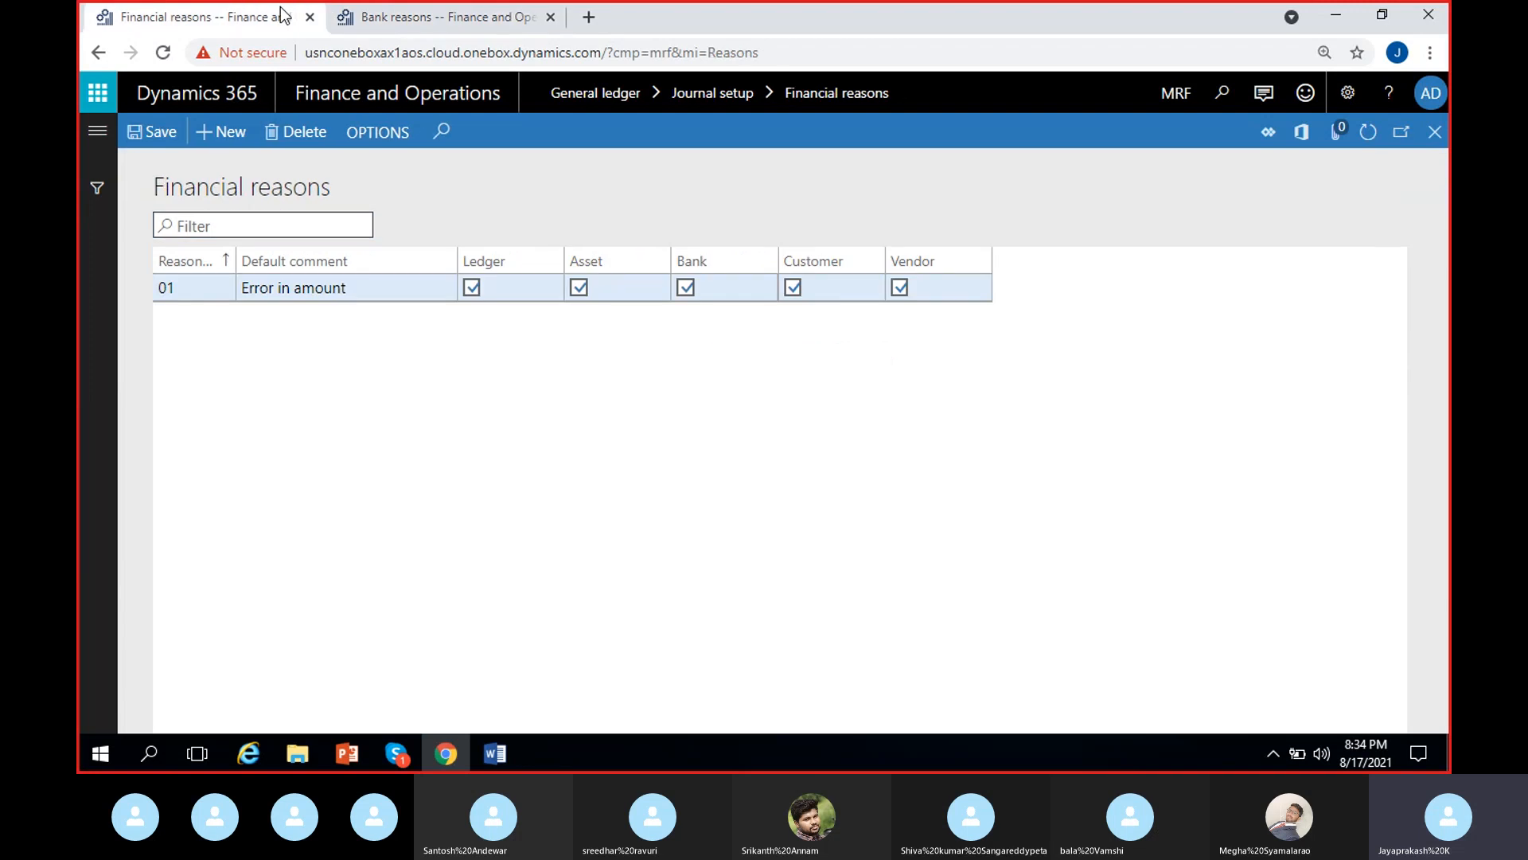
{"action": "left_click", "coordinate": [414, 16]}
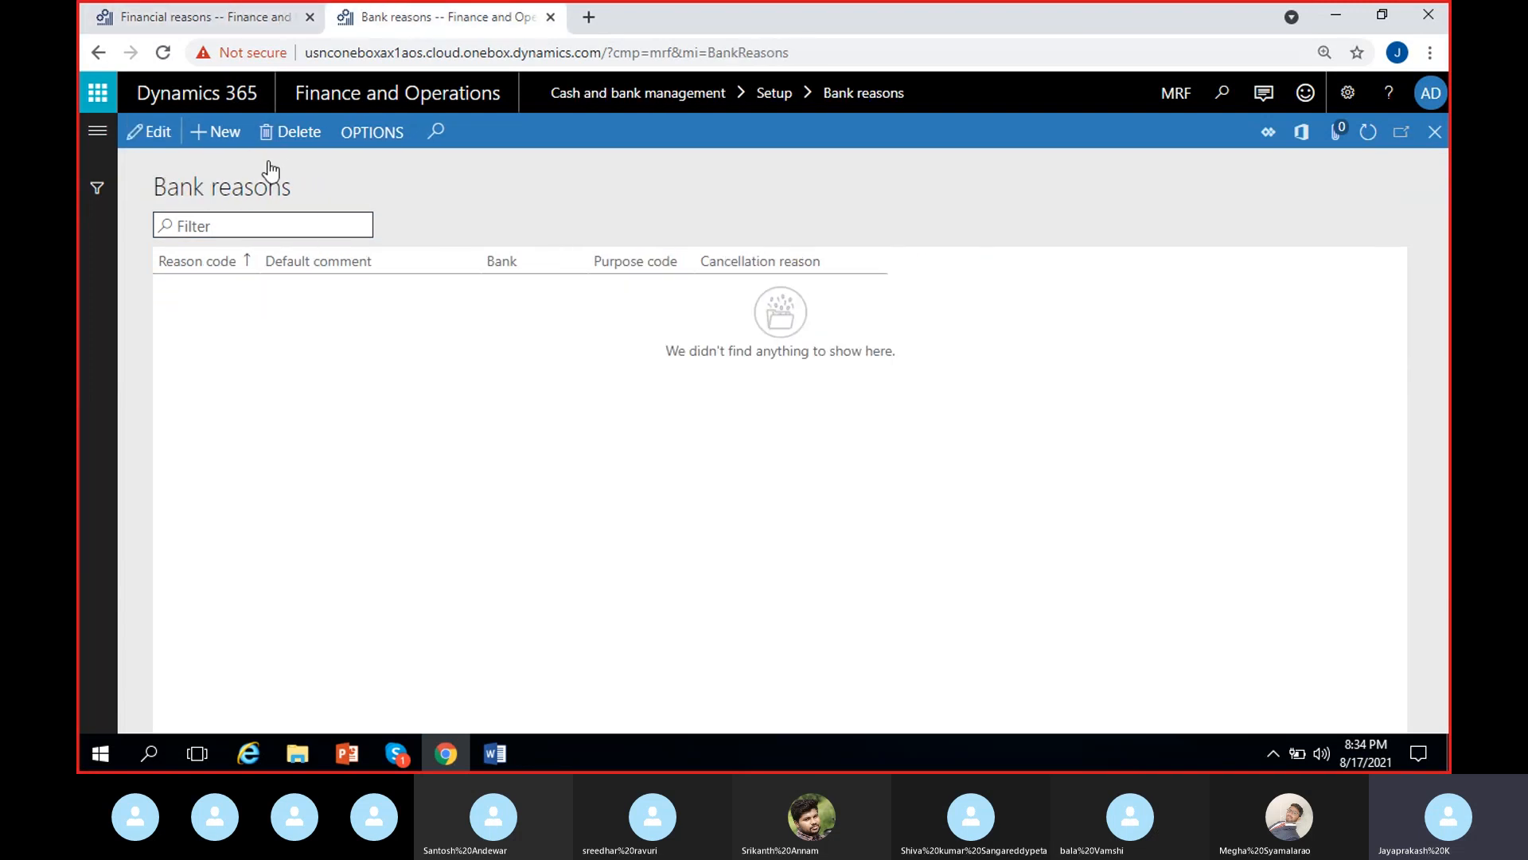
{"action": "left_click", "coordinate": [250, 19]}
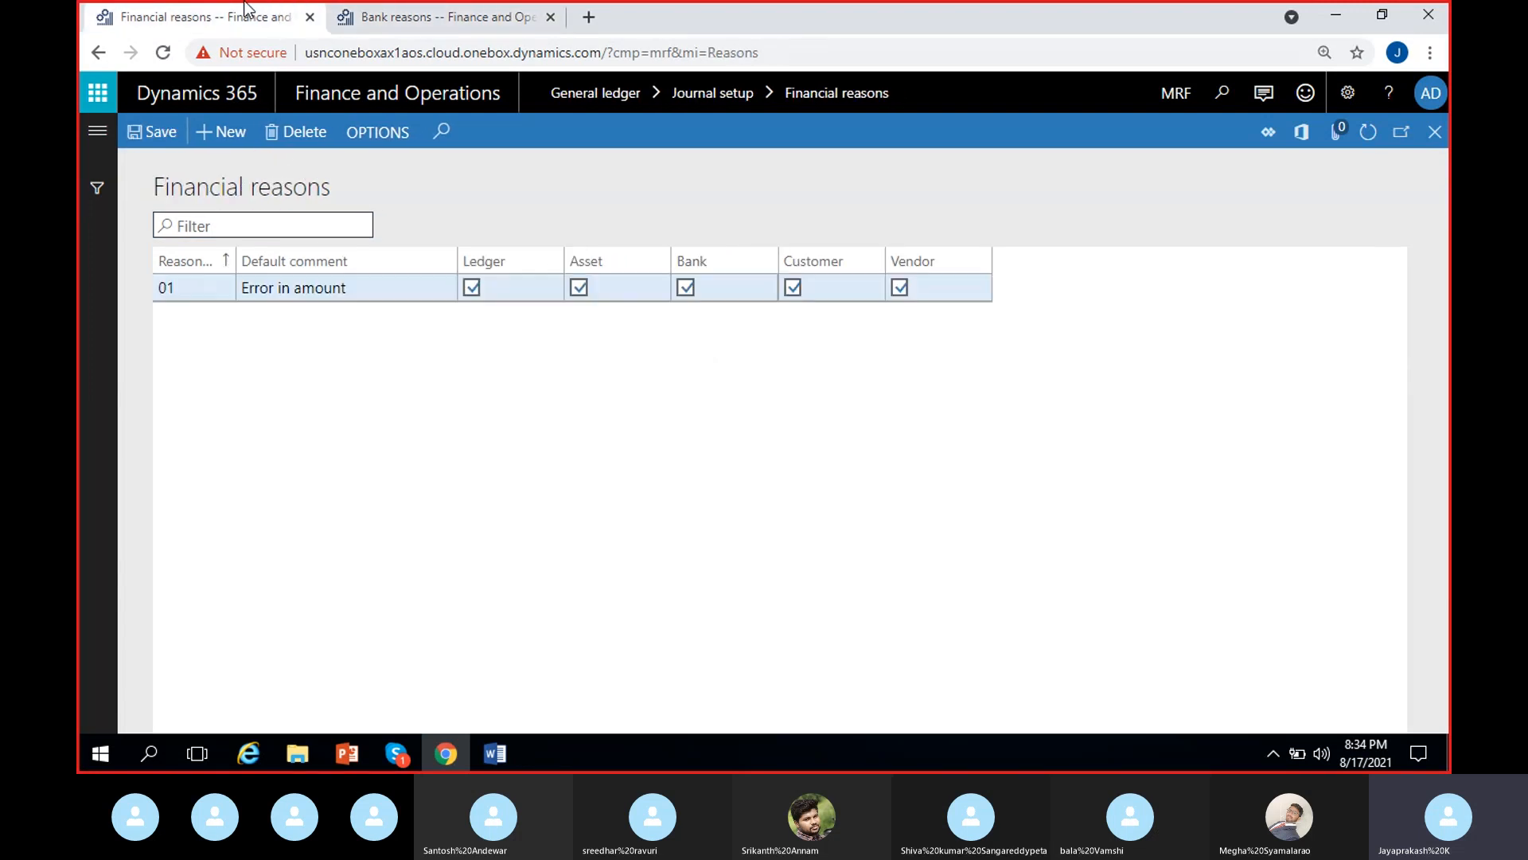
{"action": "left_click", "coordinate": [156, 135]}
{"action": "left_click", "coordinate": [430, 15]}
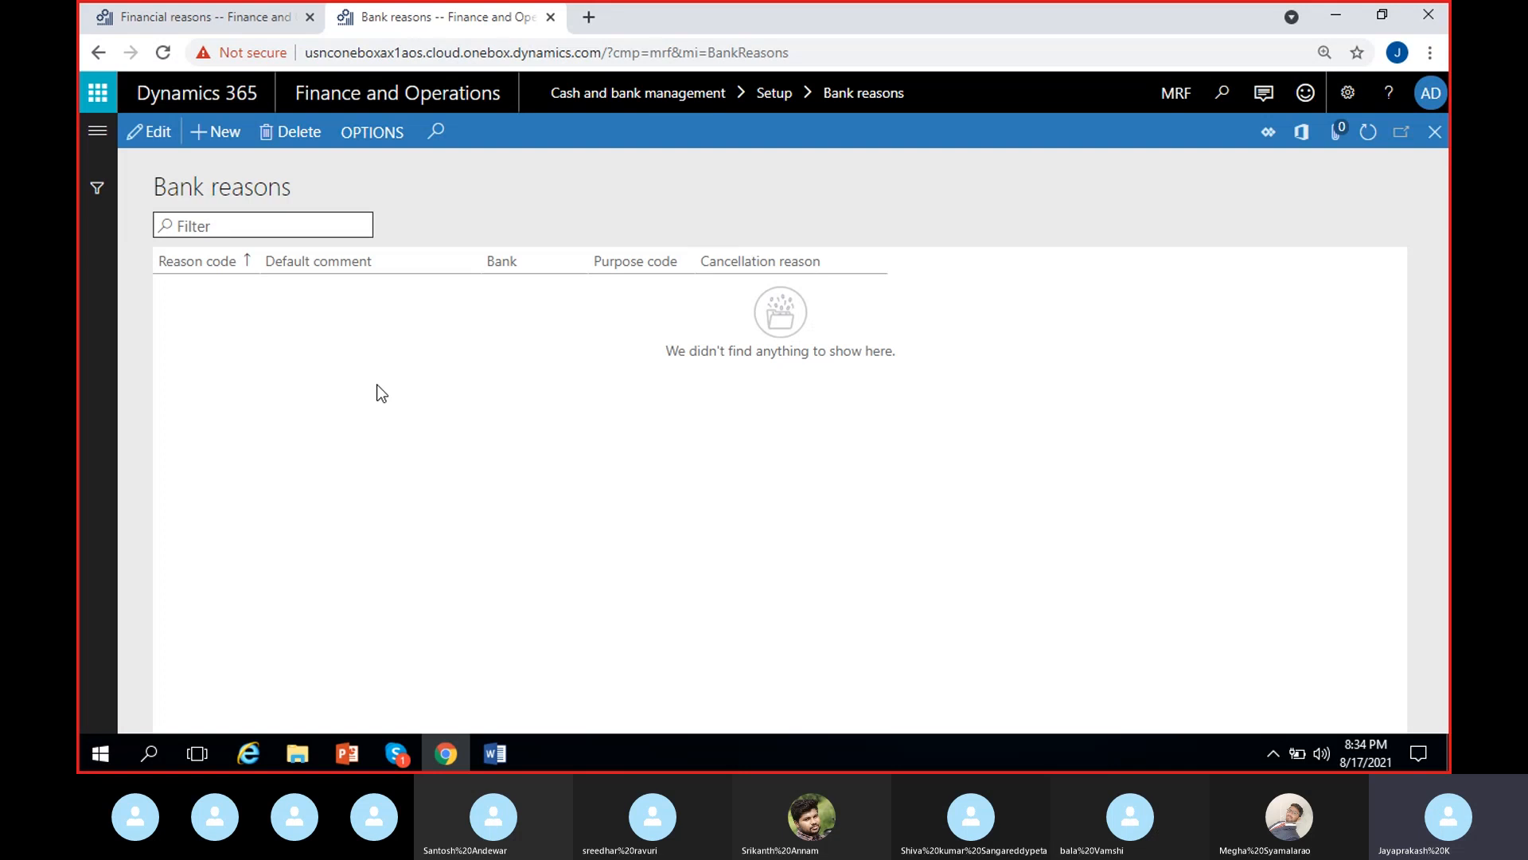
{"action": "key", "text": "alt+n"}
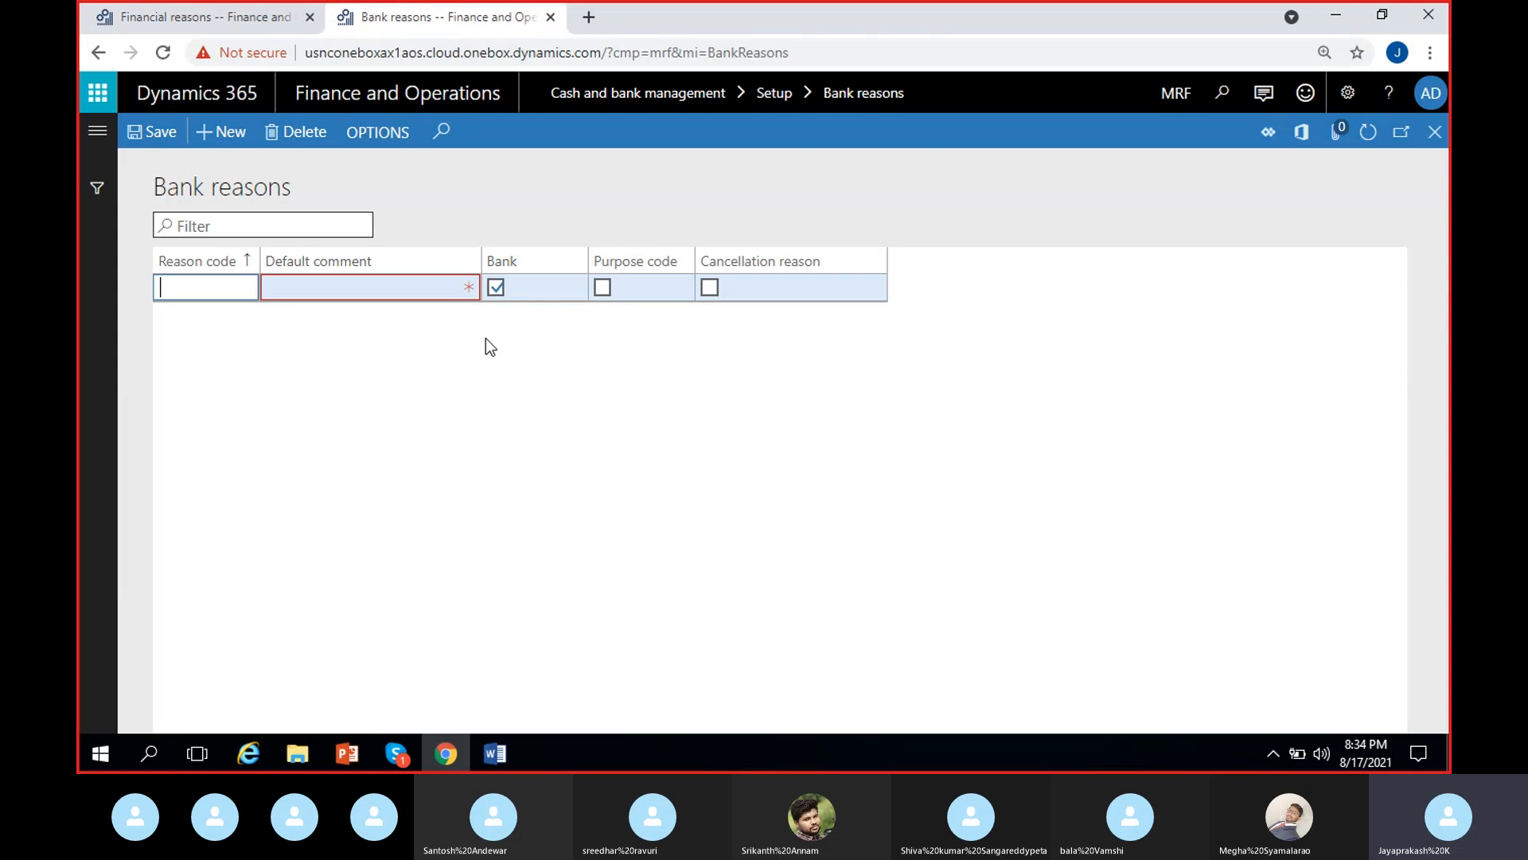
{"action": "left_click", "coordinate": [317, 133]}
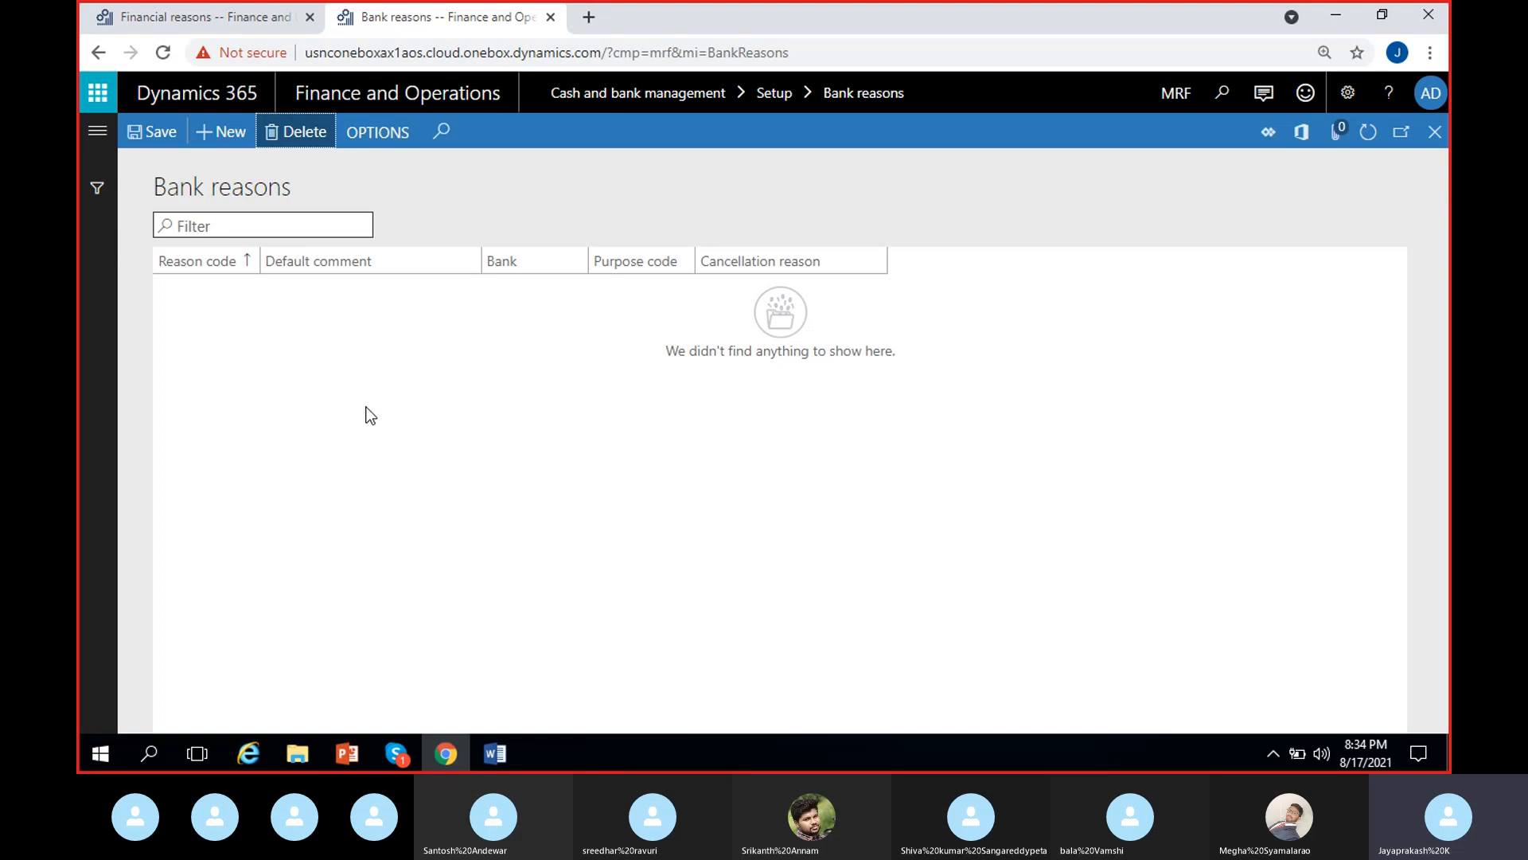
Step: Back in Financial reasons, add reason code 02 with the comment "Monthly rent", enable it for Ledger and save
{"action": "left_click", "coordinate": [229, 13]}
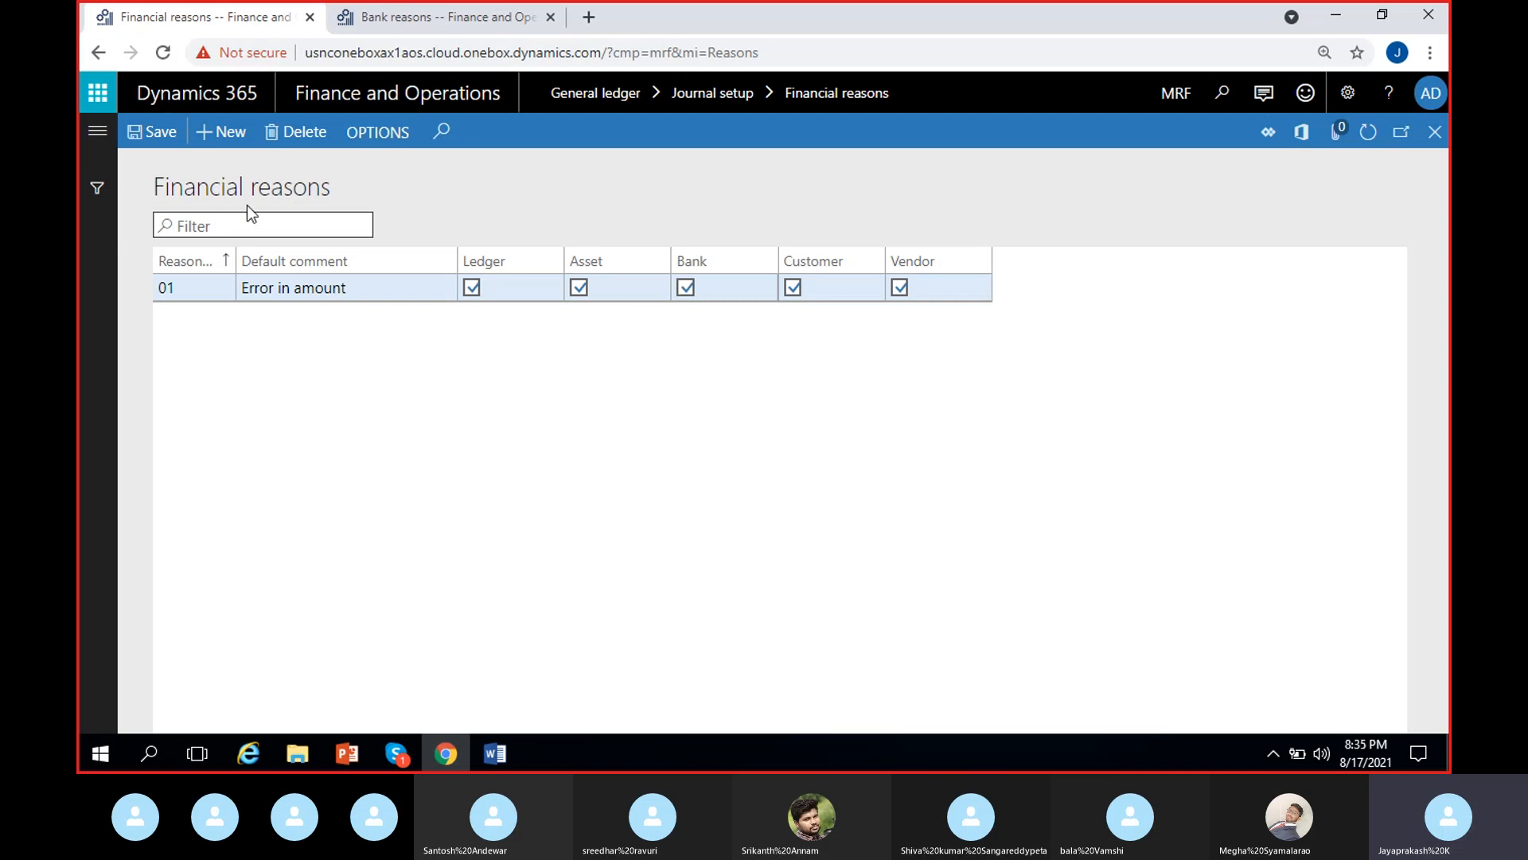
{"action": "left_click", "coordinate": [223, 132]}
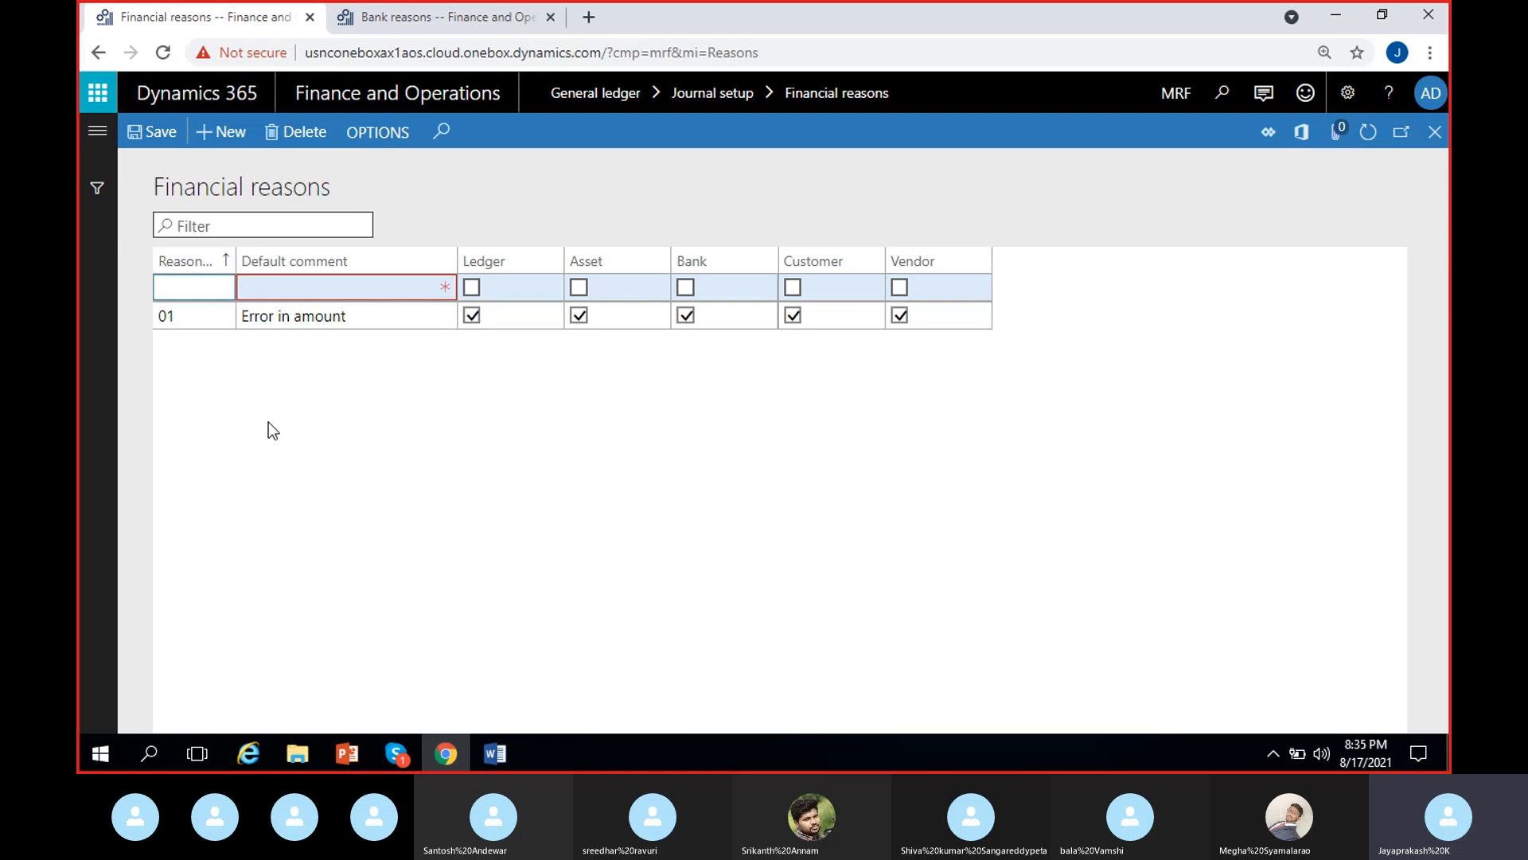
{"action": "type", "text": "02"}
{"action": "left_click", "coordinate": [260, 293]}
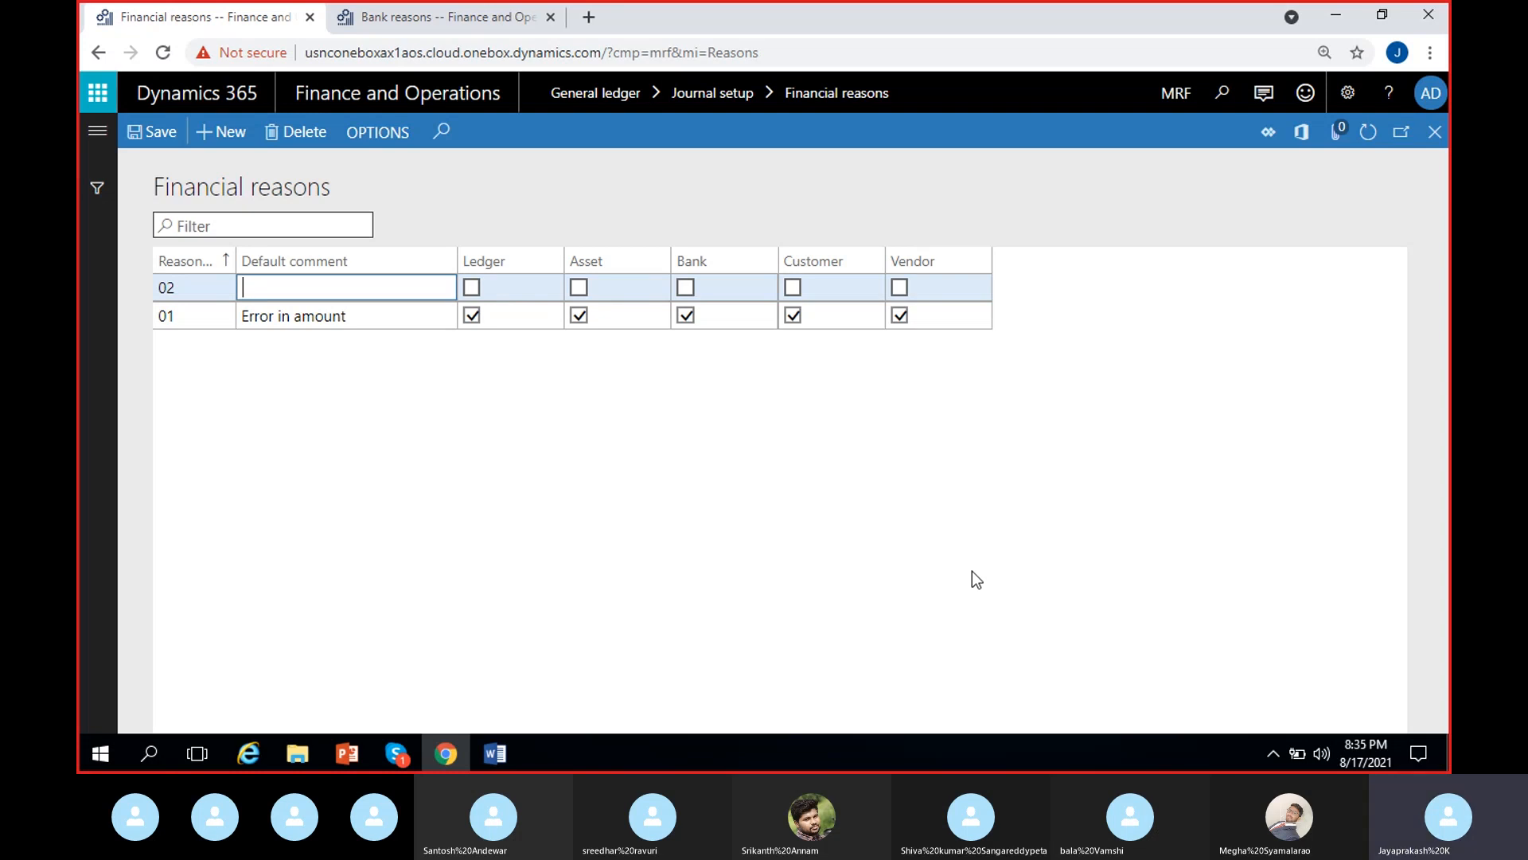
{"action": "type", "text": "Monthly rent"}
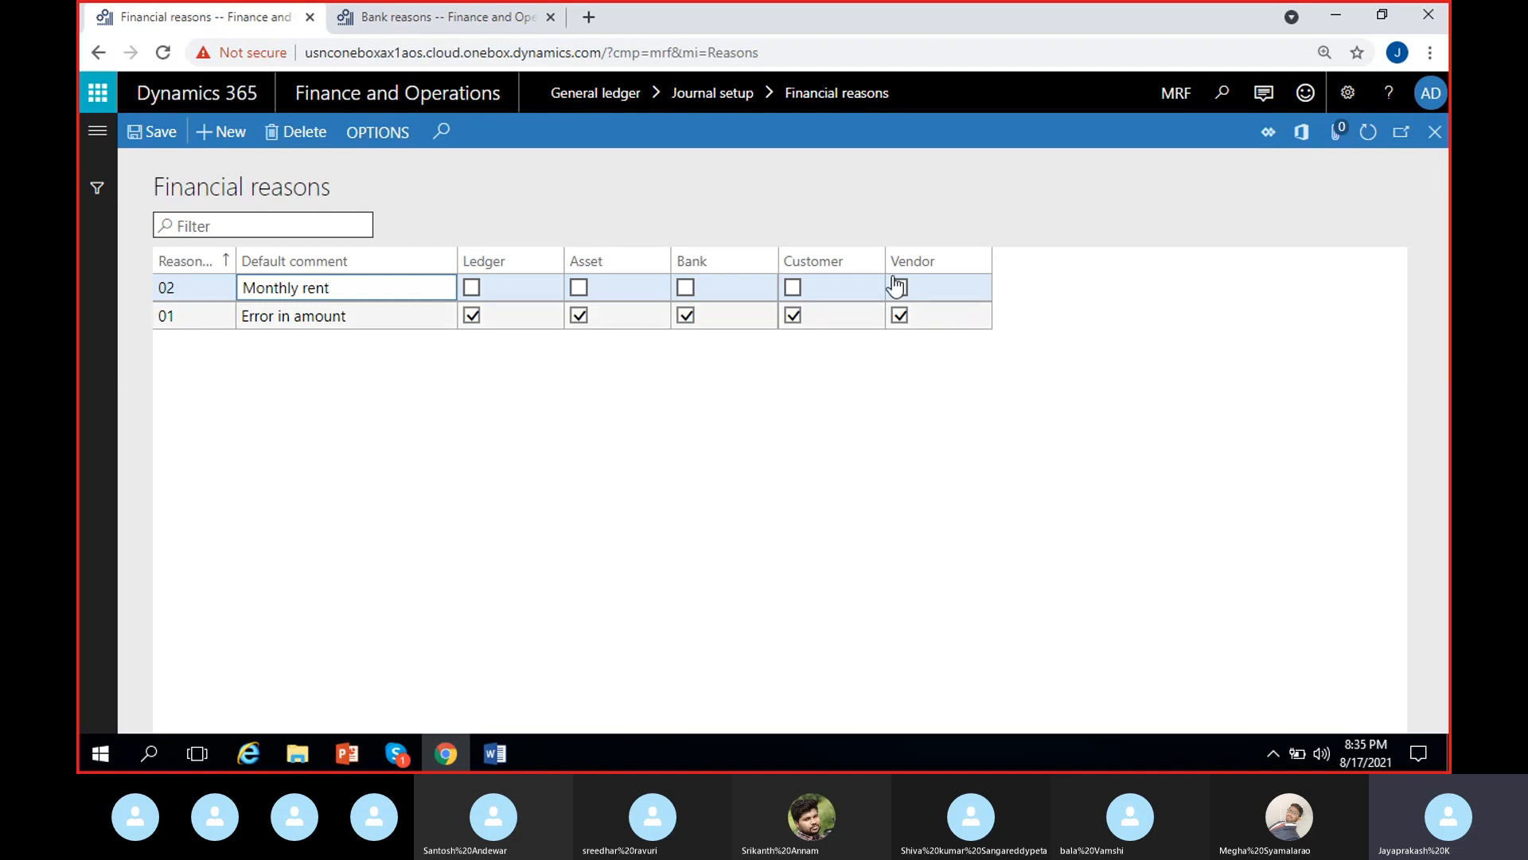
{"action": "left_click", "coordinate": [472, 288]}
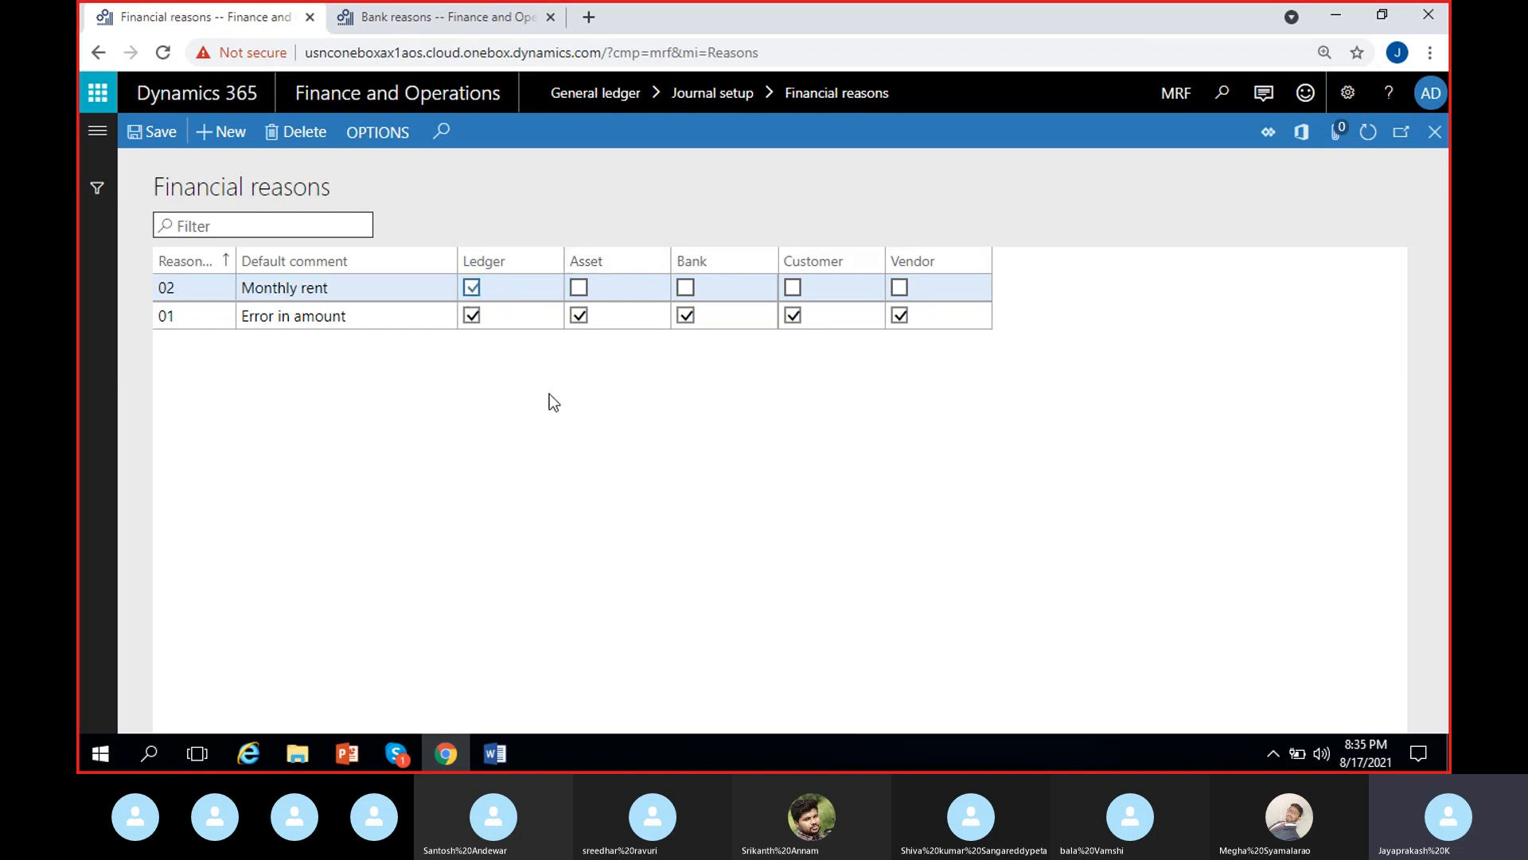
{"action": "left_click", "coordinate": [151, 145]}
Step: Add reason code 03 with the comment "Accounting mismatches - adjustments", enable it for Ledger and save
{"action": "left_click", "coordinate": [234, 133]}
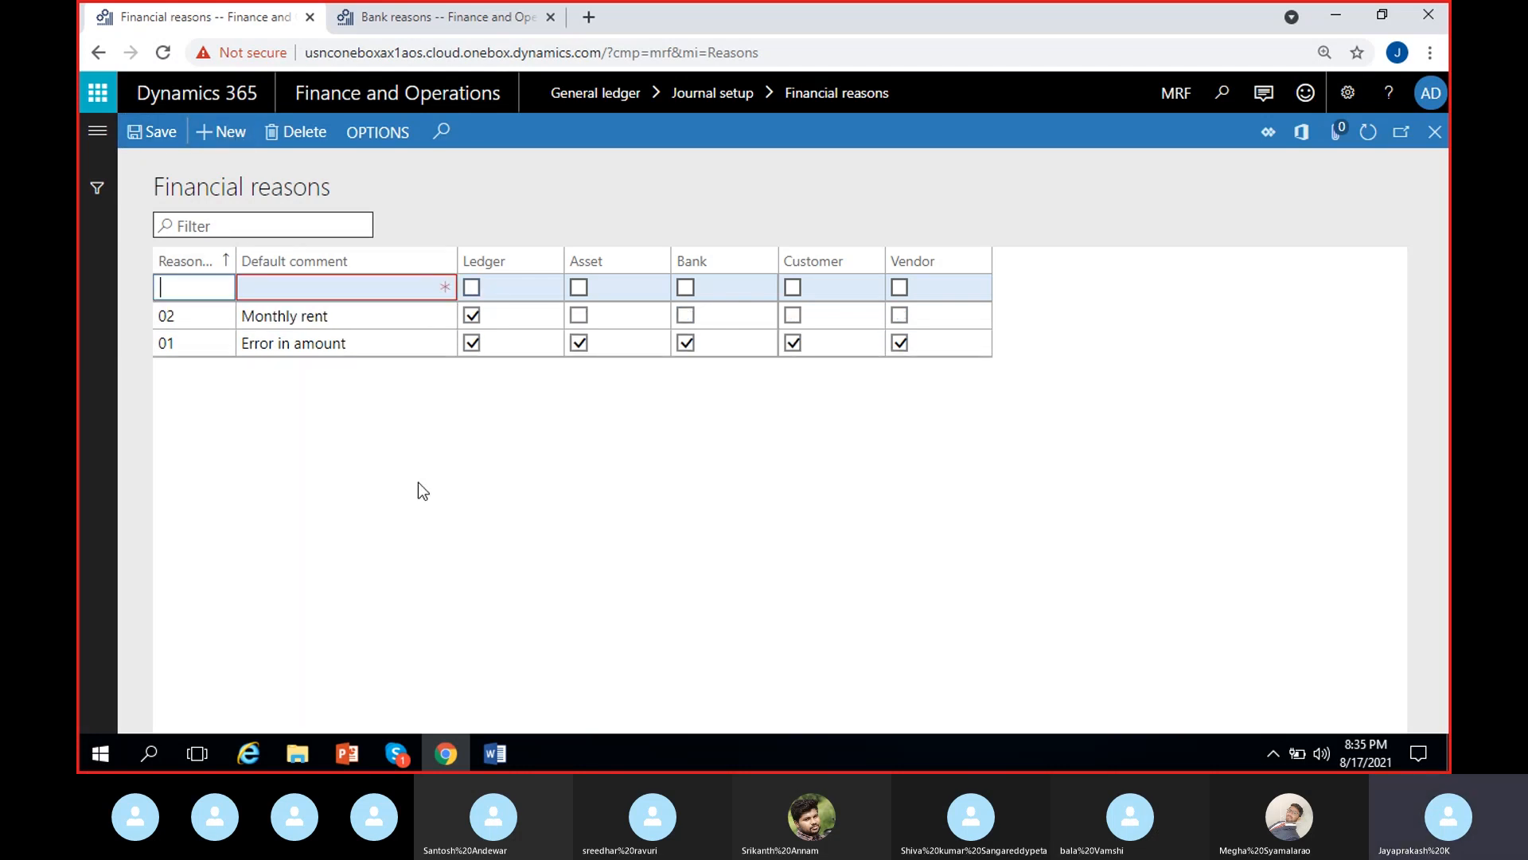
{"action": "type", "text": "03"}
{"action": "left_click", "coordinate": [423, 287]}
{"action": "type", "text": "Account"}
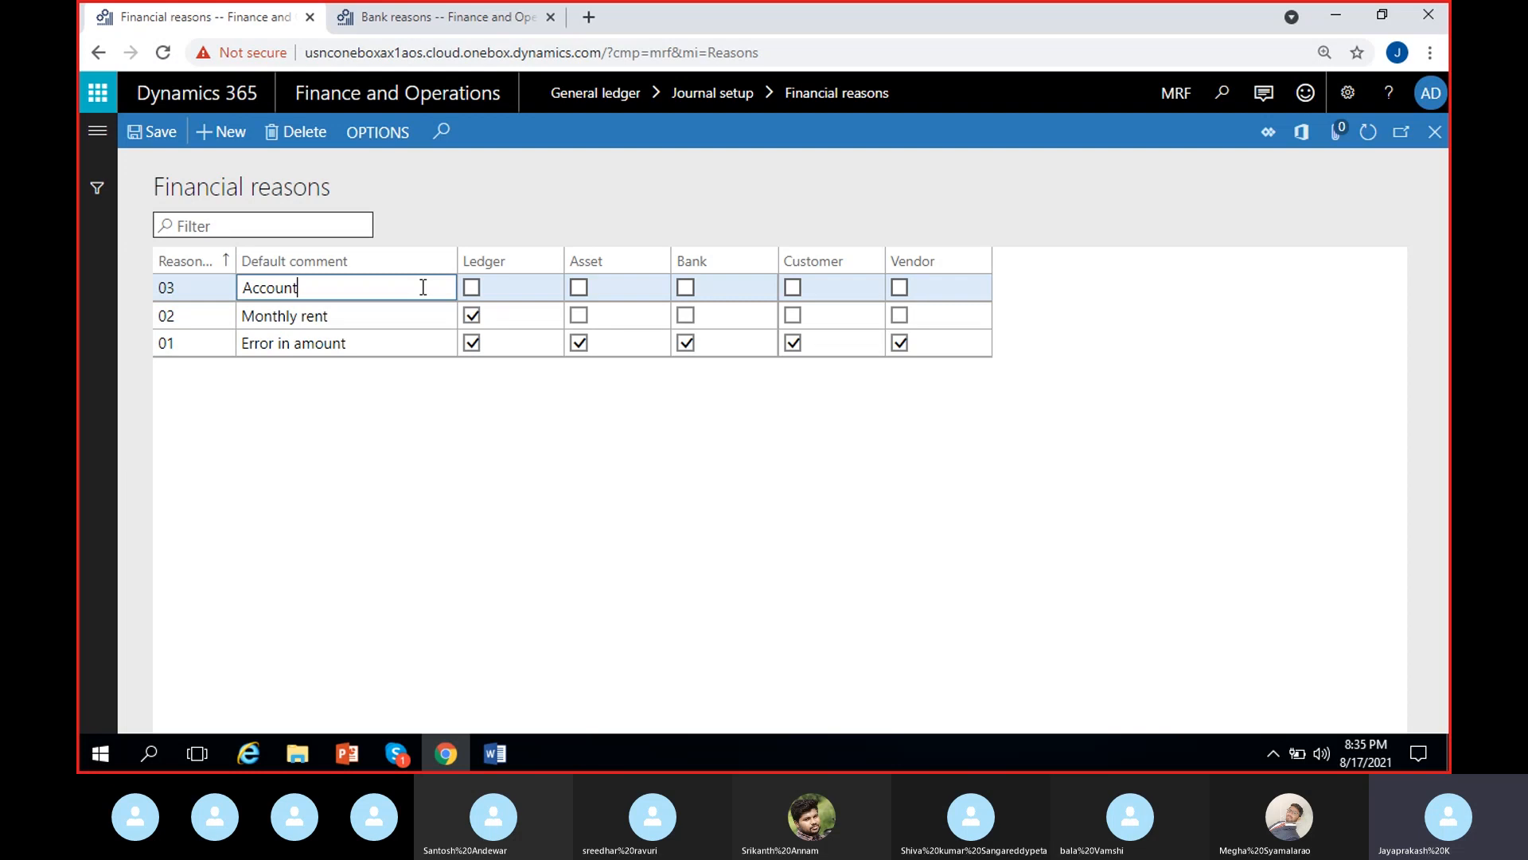
{"action": "type", "text": "ing mismatches- adjustments"}
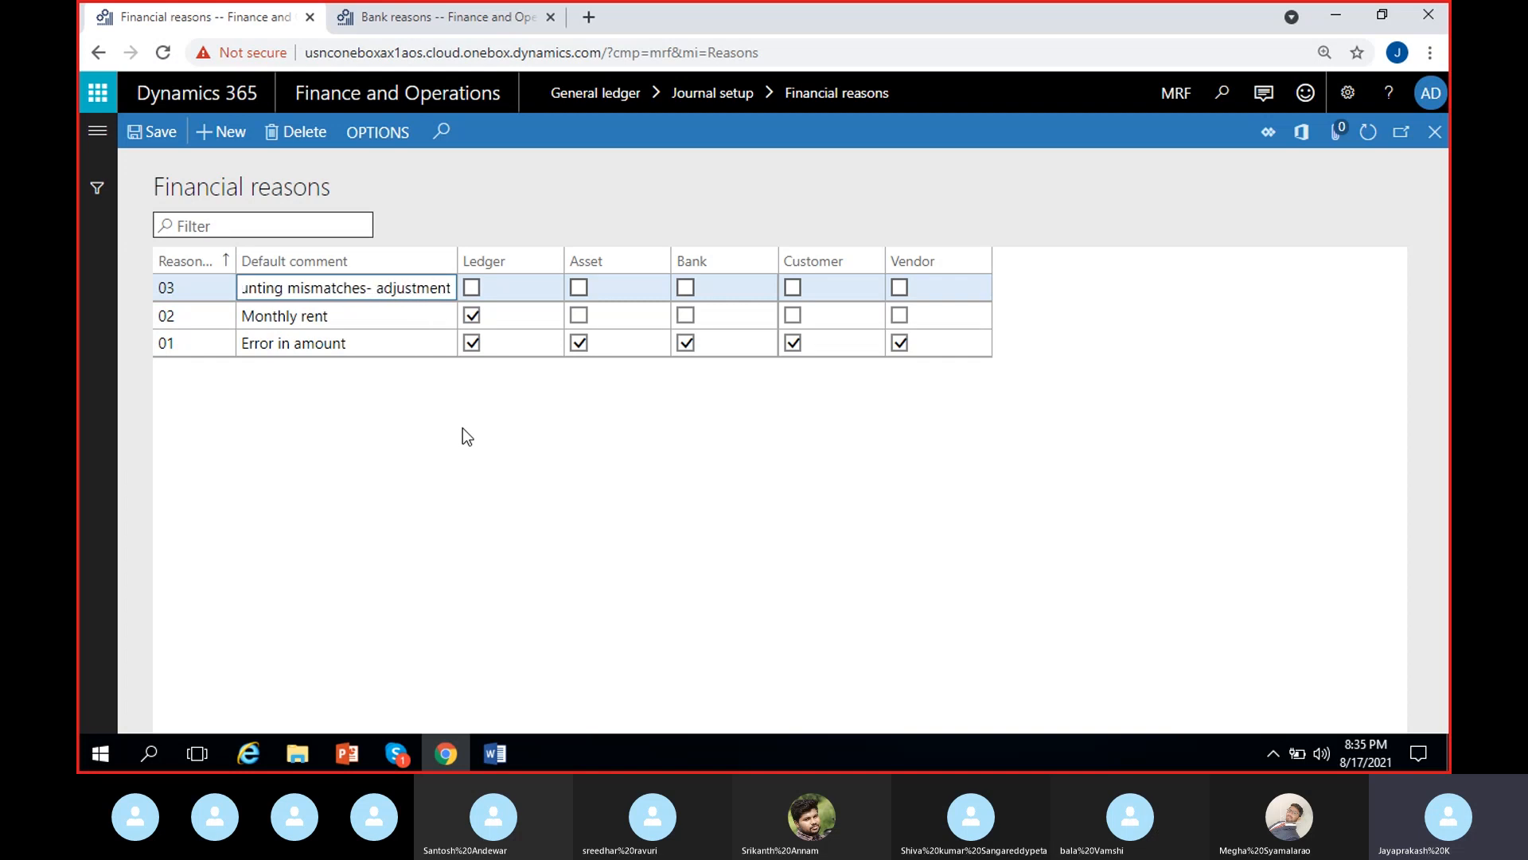
{"action": "left_click", "coordinate": [358, 288]}
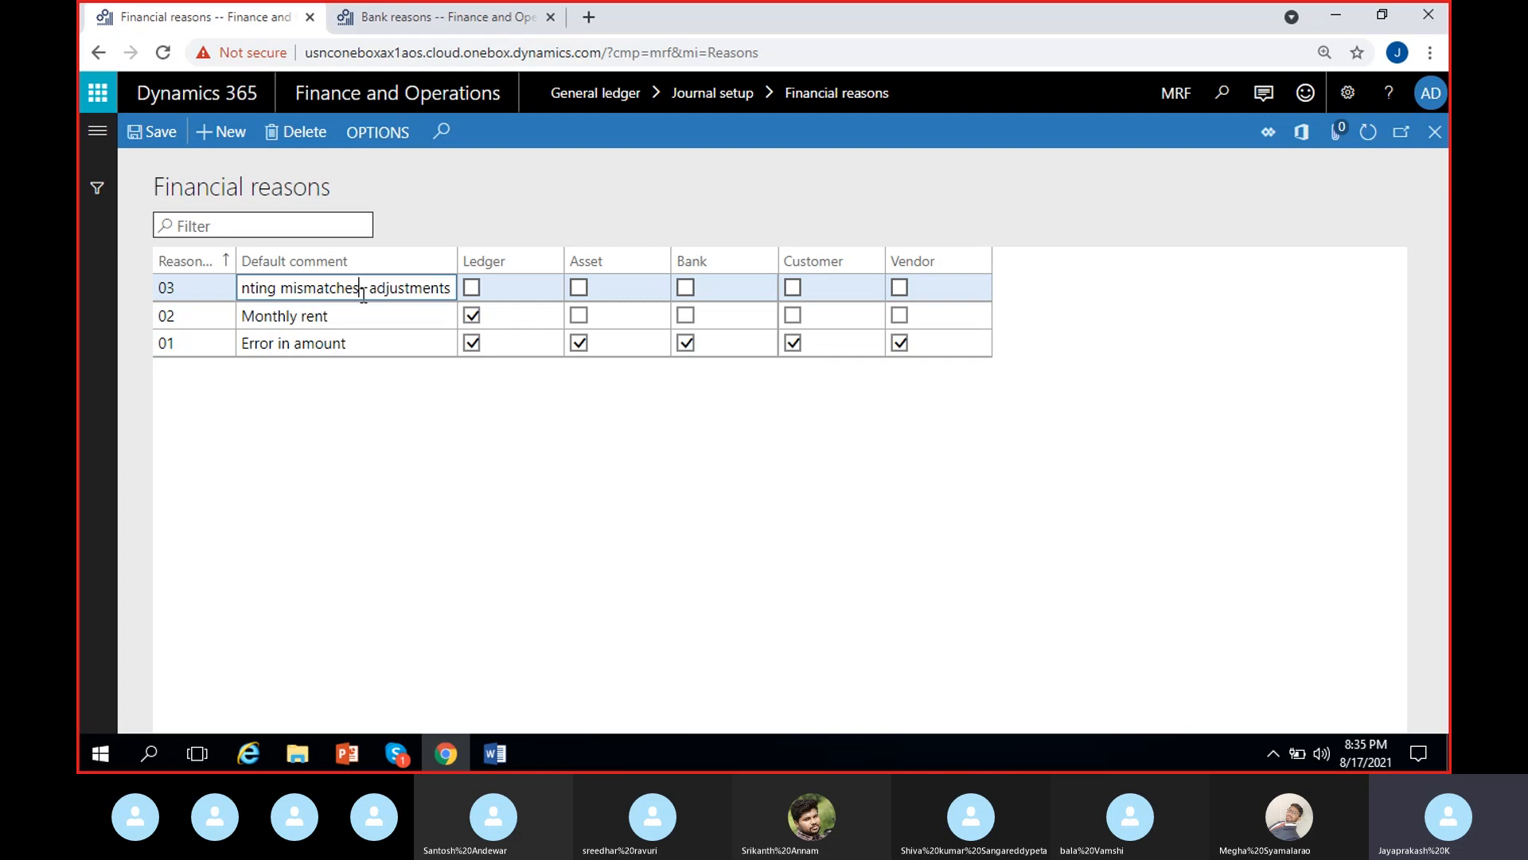
{"action": "left_click", "coordinate": [470, 290]}
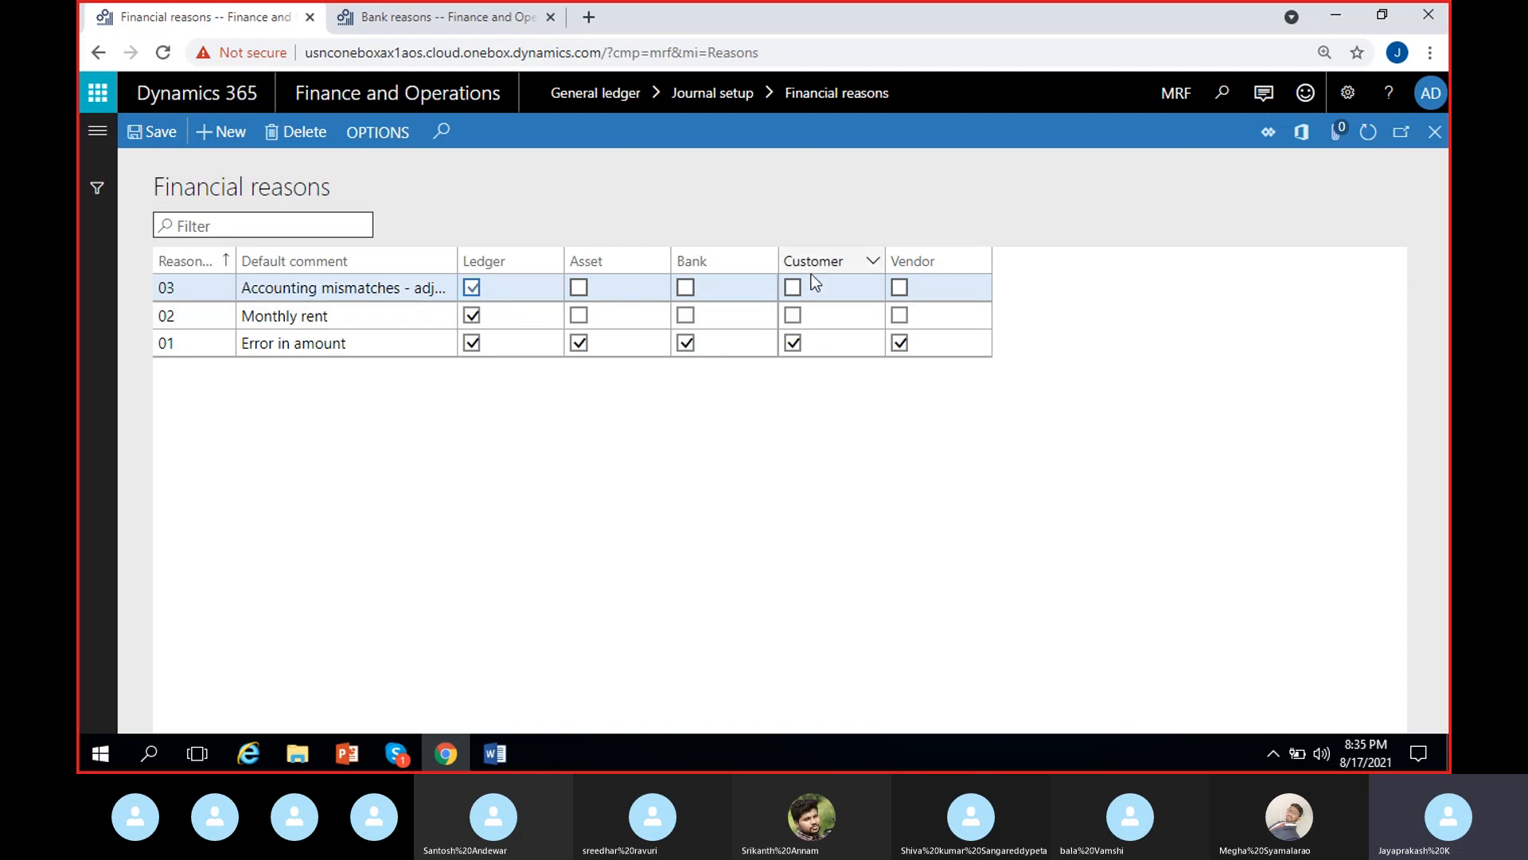
{"action": "left_click", "coordinate": [158, 139]}
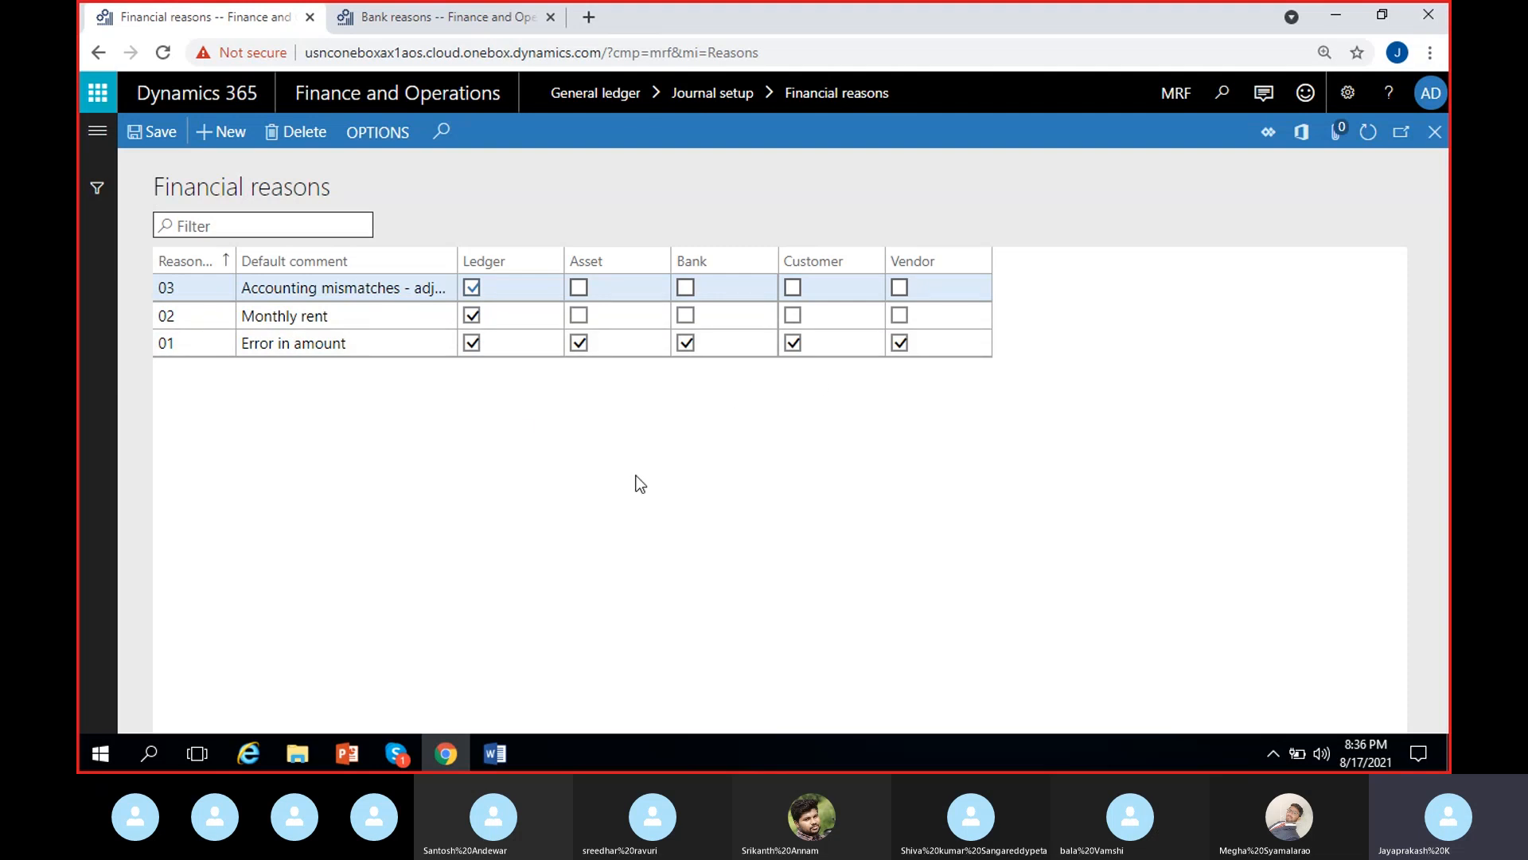
Step: Open the Ledger reasons page of the General ledger journal setup and review its reason codes in edit mode
{"action": "left_click", "coordinate": [98, 133]}
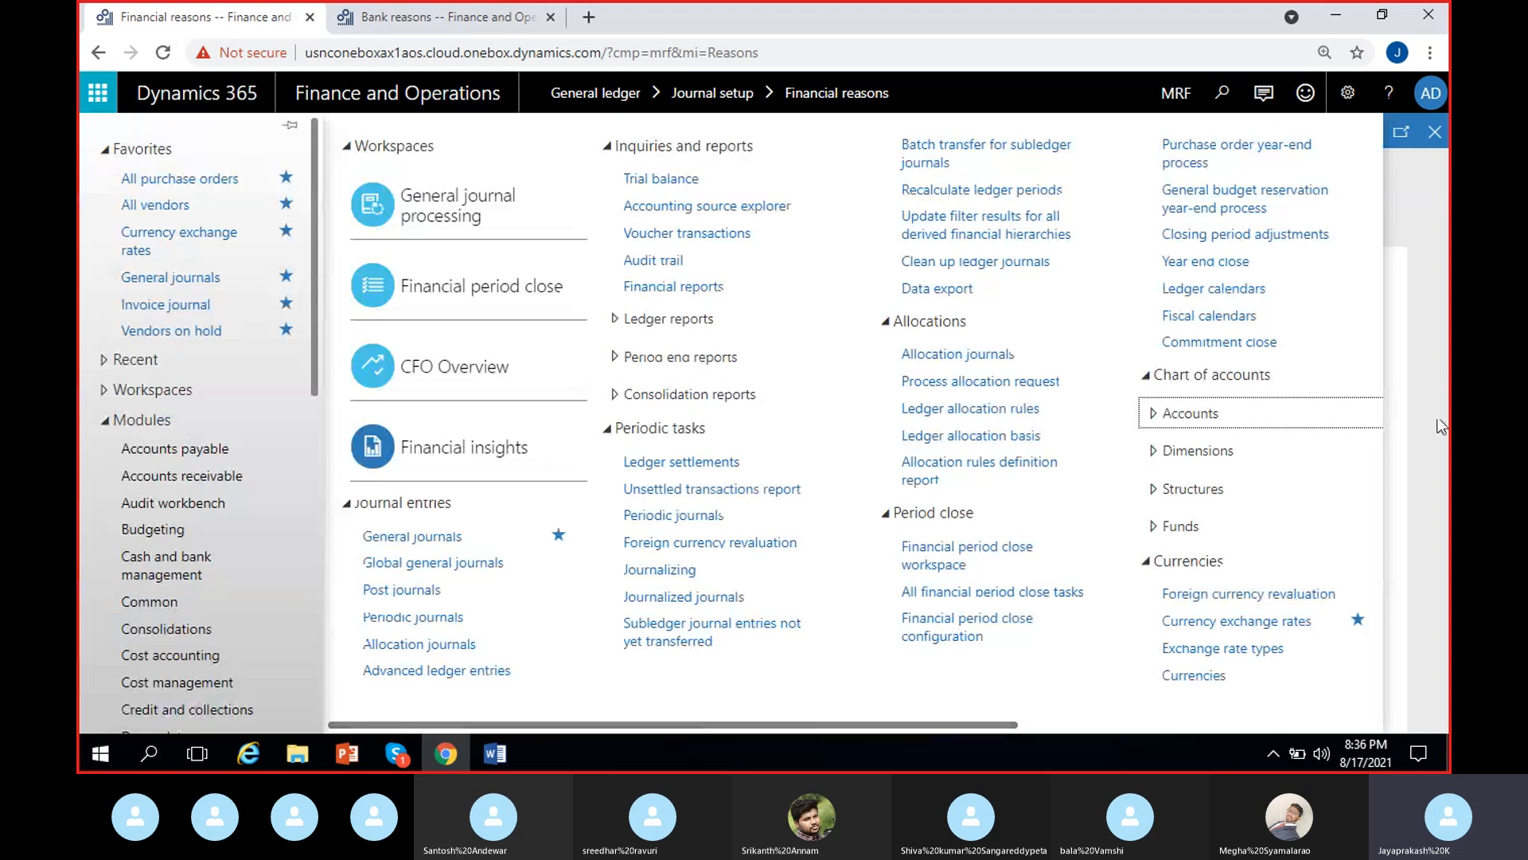
{"action": "left_click_drag", "start_coordinate": [957, 725], "coordinate": [1321, 725]}
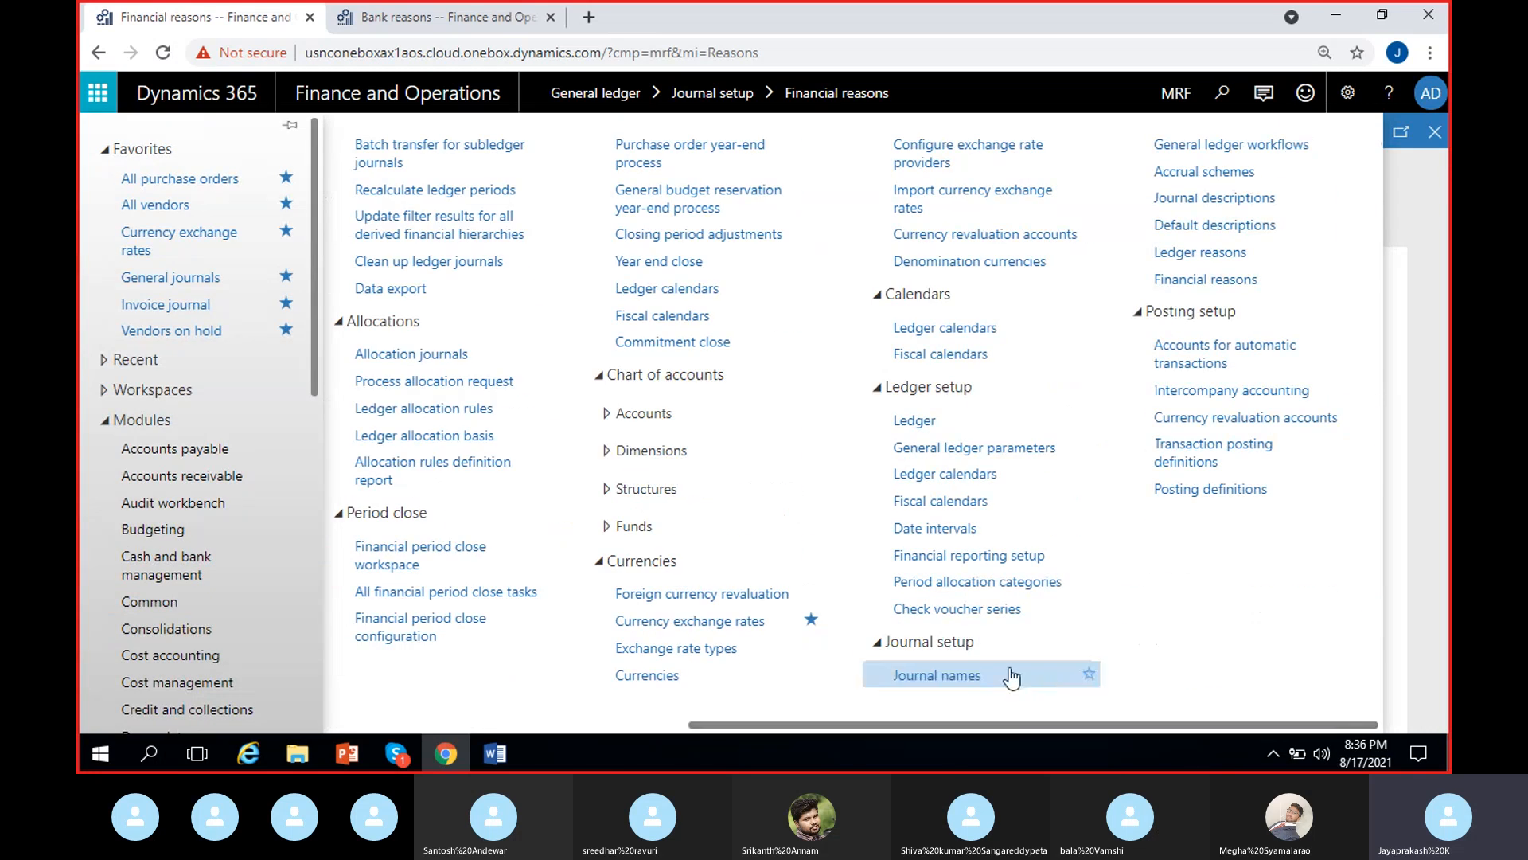
{"action": "left_click", "coordinate": [1185, 257]}
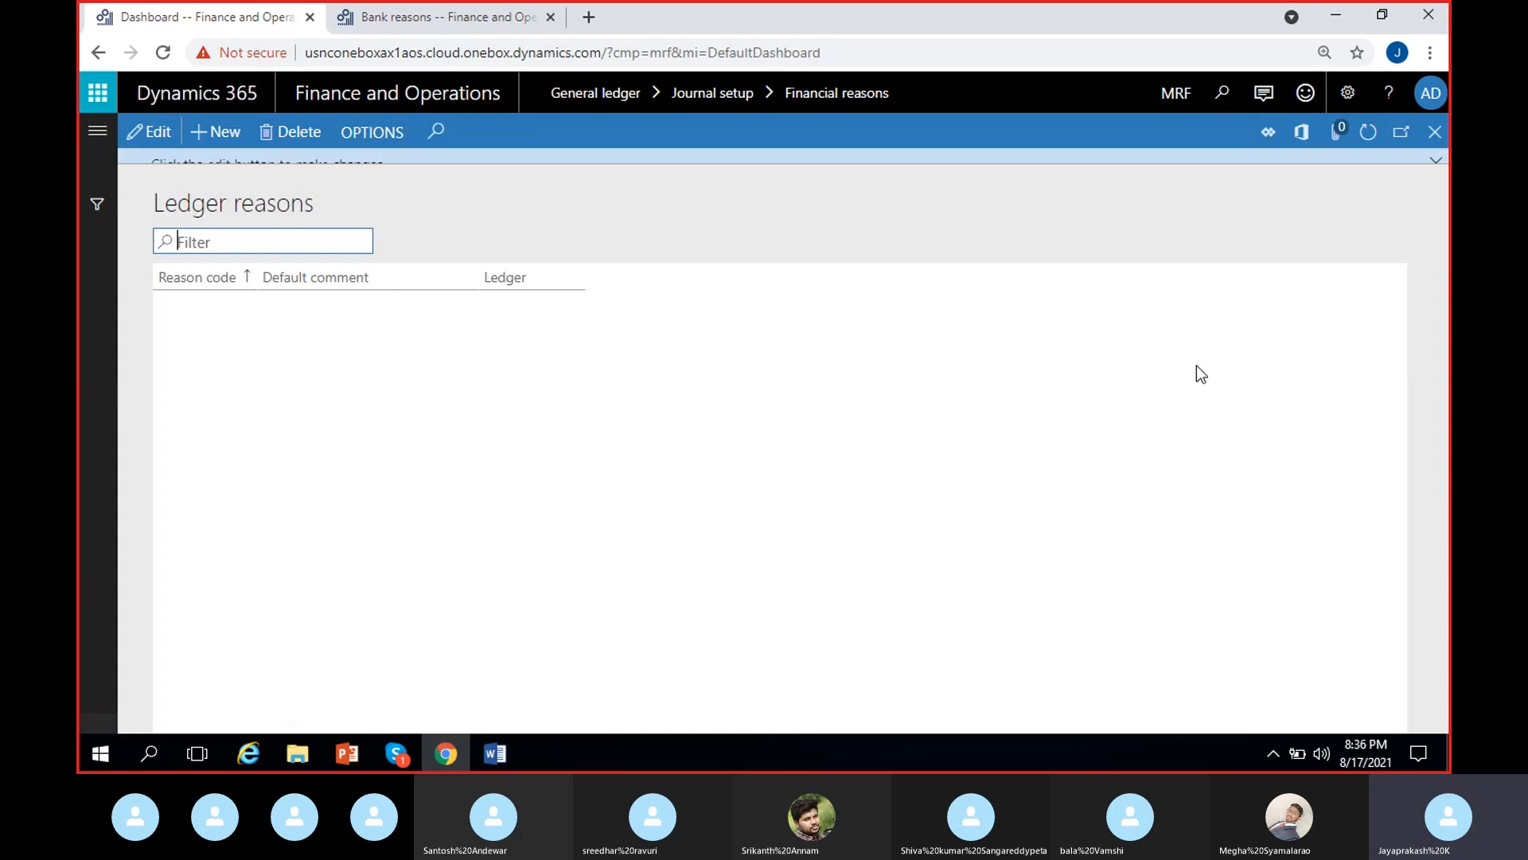
{"action": "left_click", "coordinate": [1435, 167]}
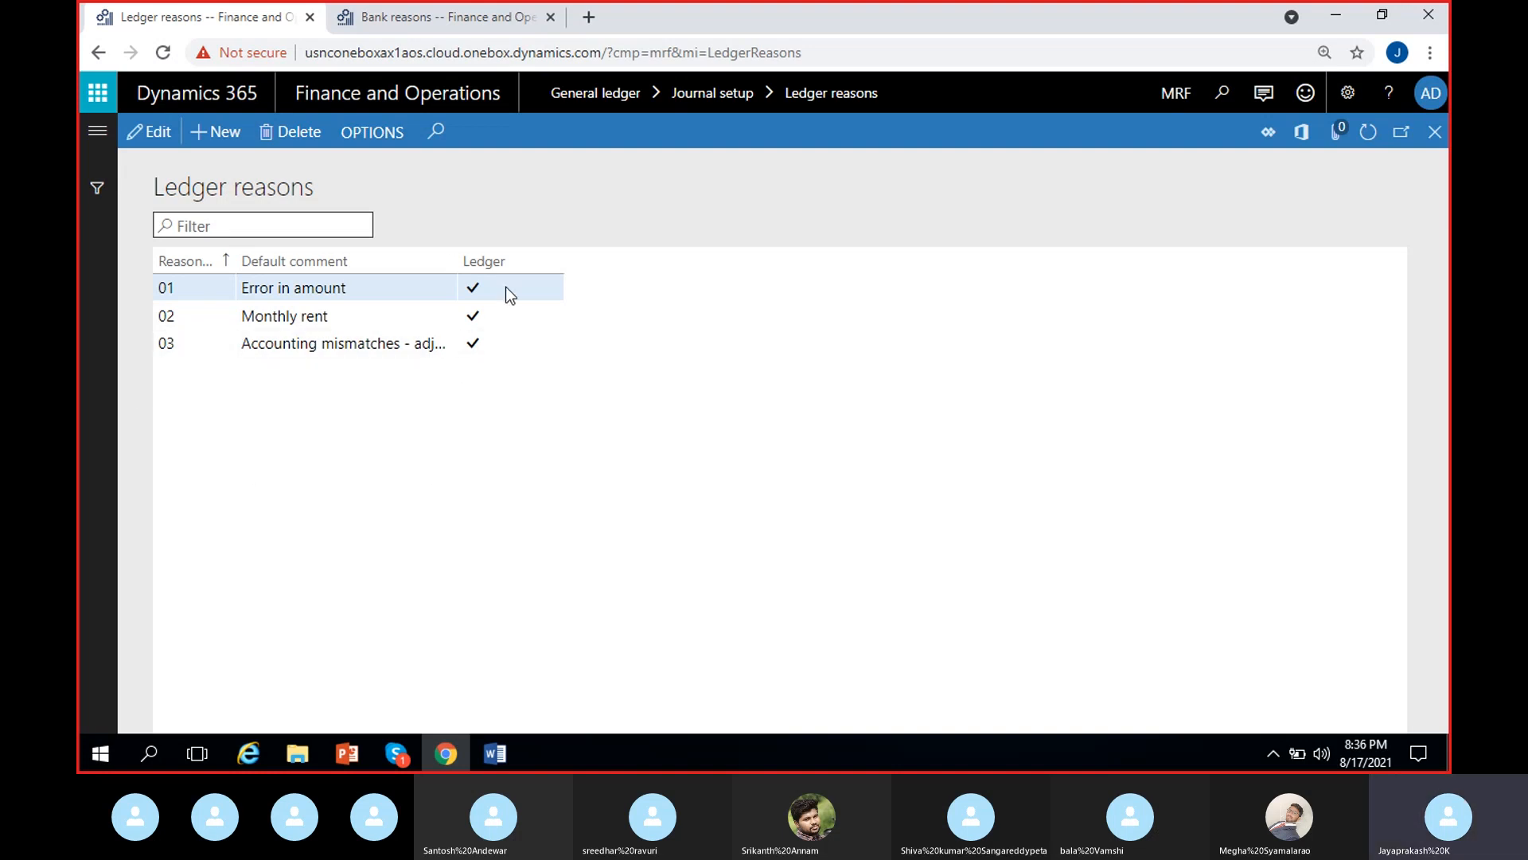
{"action": "left_click", "coordinate": [151, 132]}
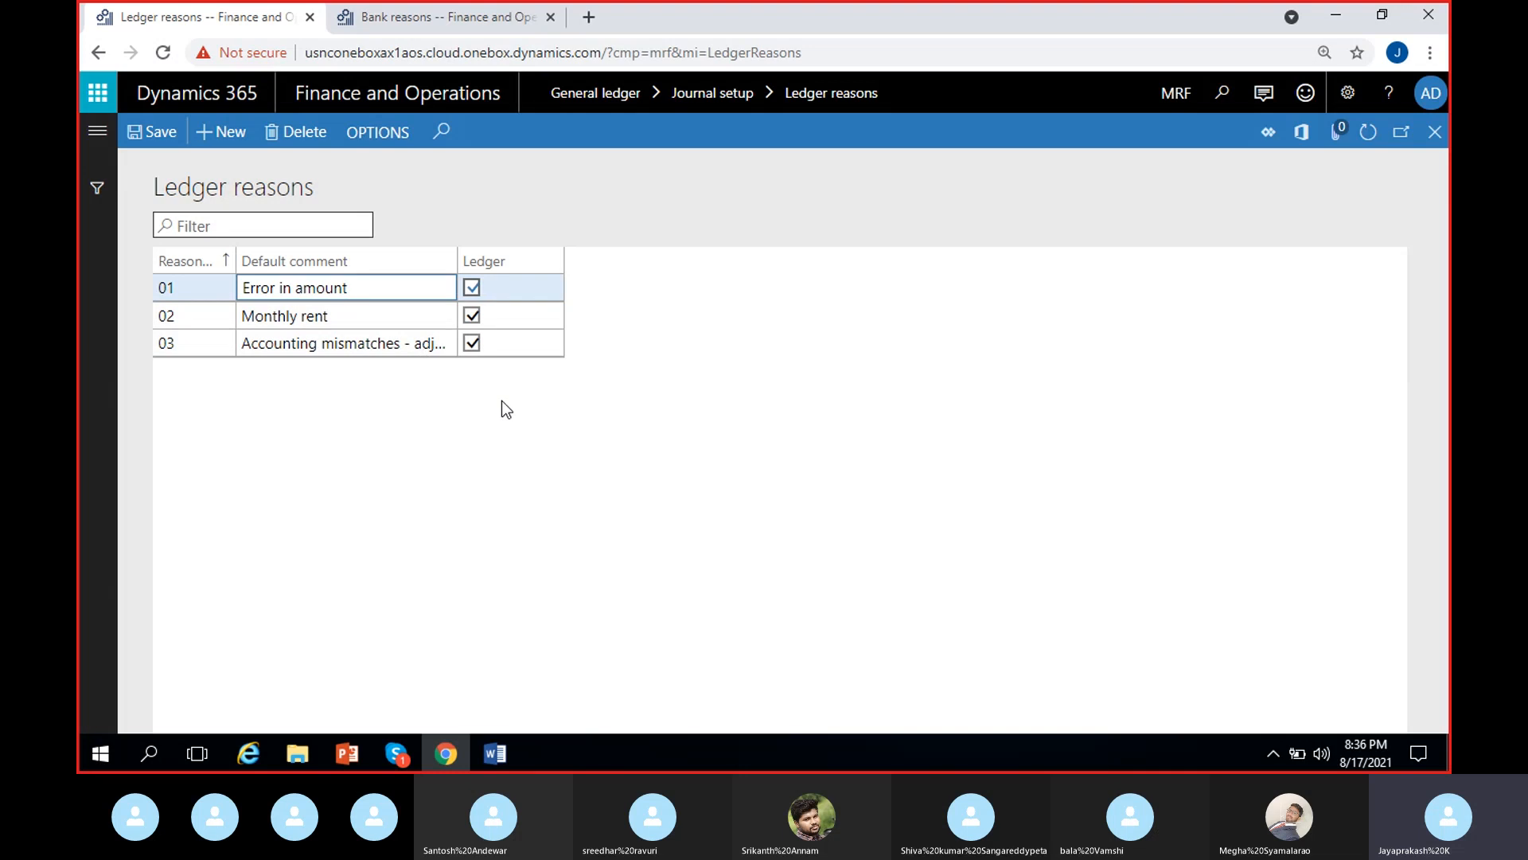
{"action": "left_click", "coordinate": [518, 433]}
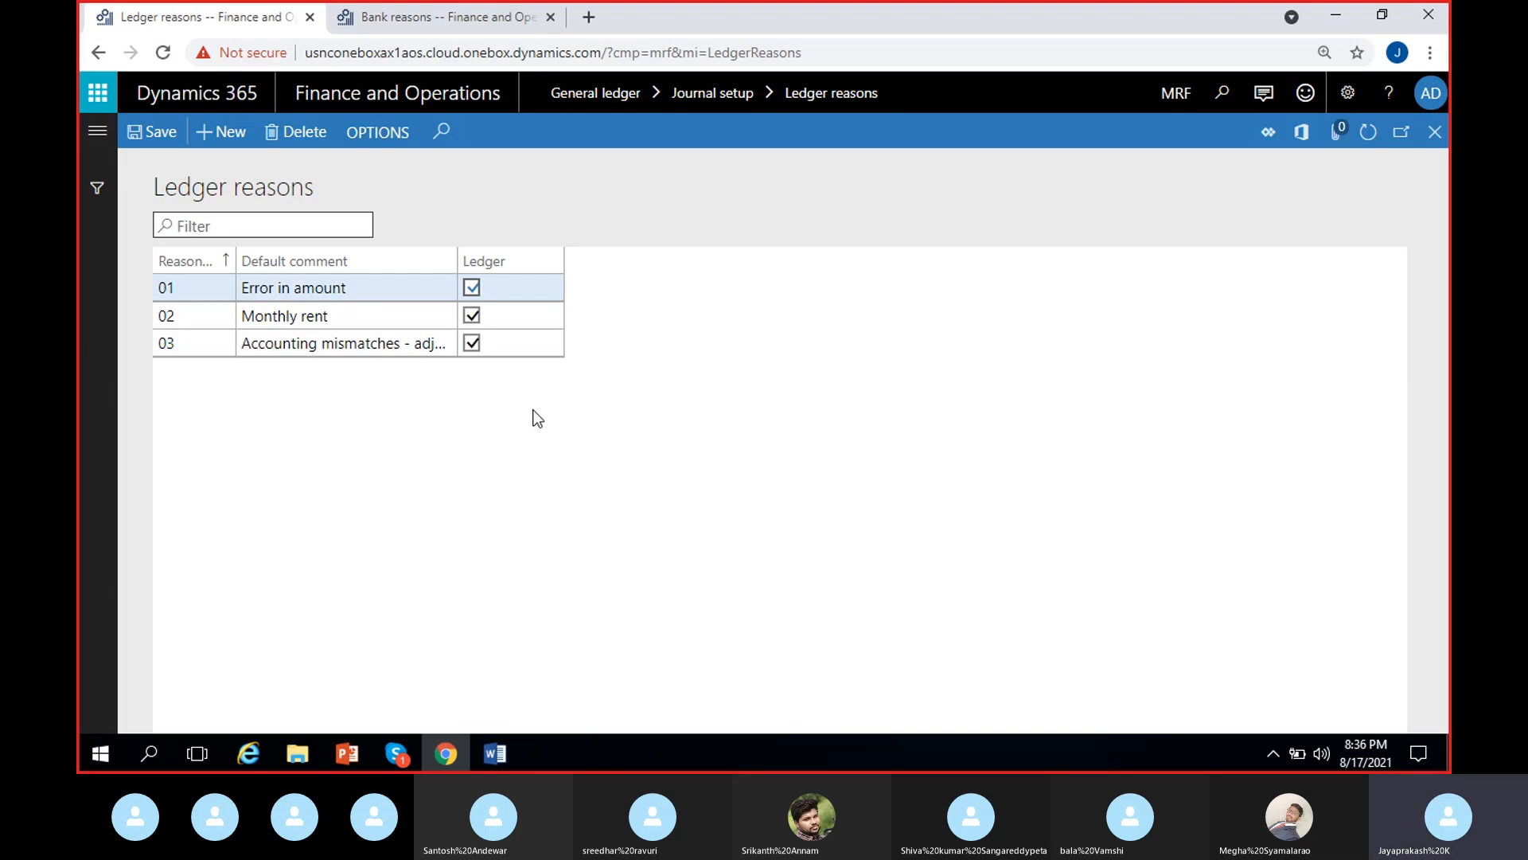
Step: In the other browser tab, open the Vendor reasons setup page of Accounts payable and make its reason codes editable
{"action": "left_click", "coordinate": [442, 19]}
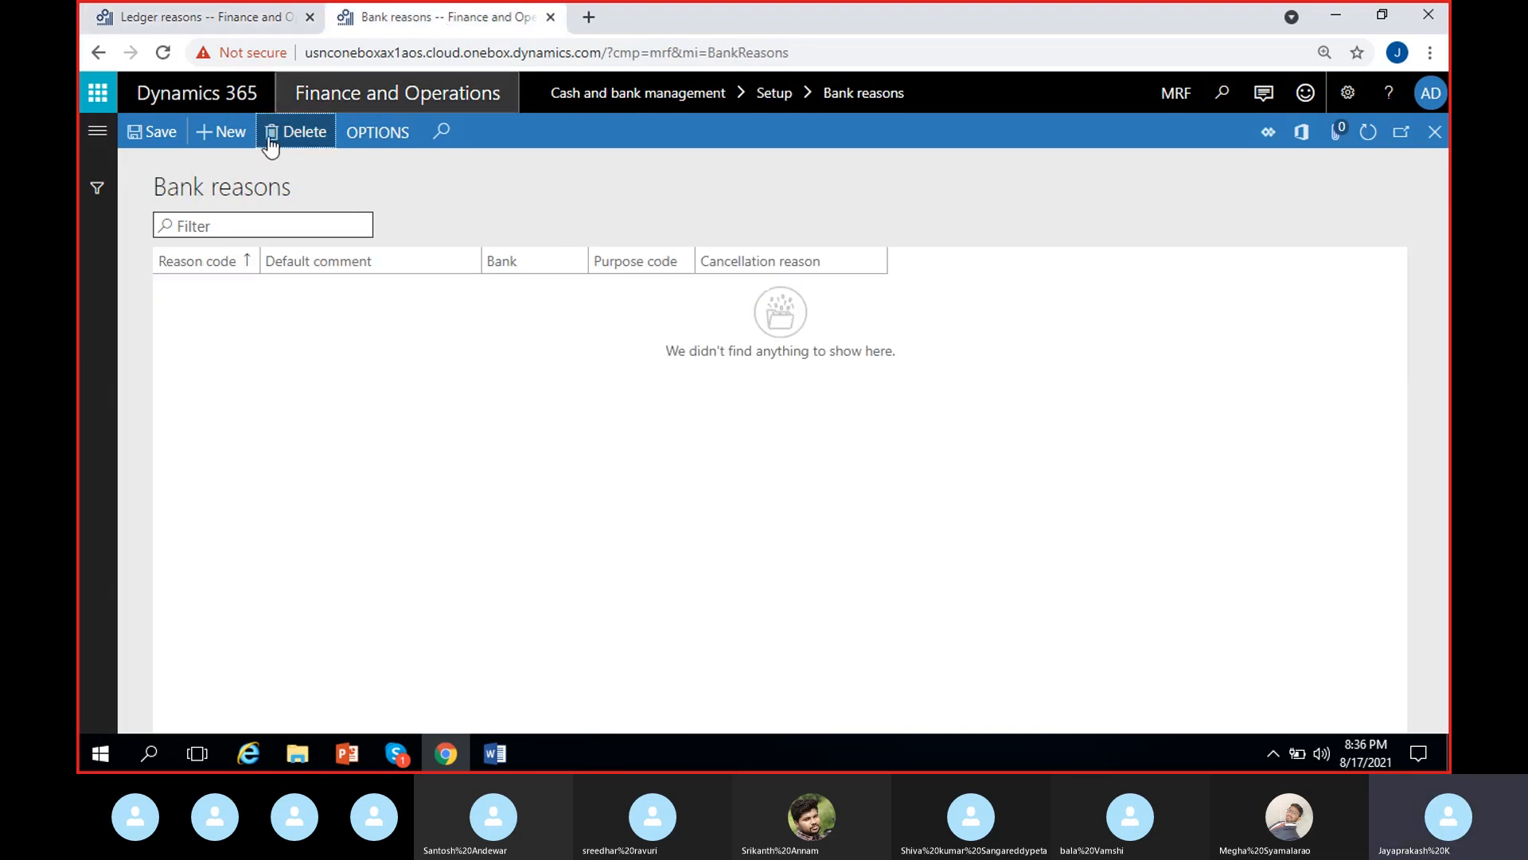
{"action": "left_click", "coordinate": [94, 137]}
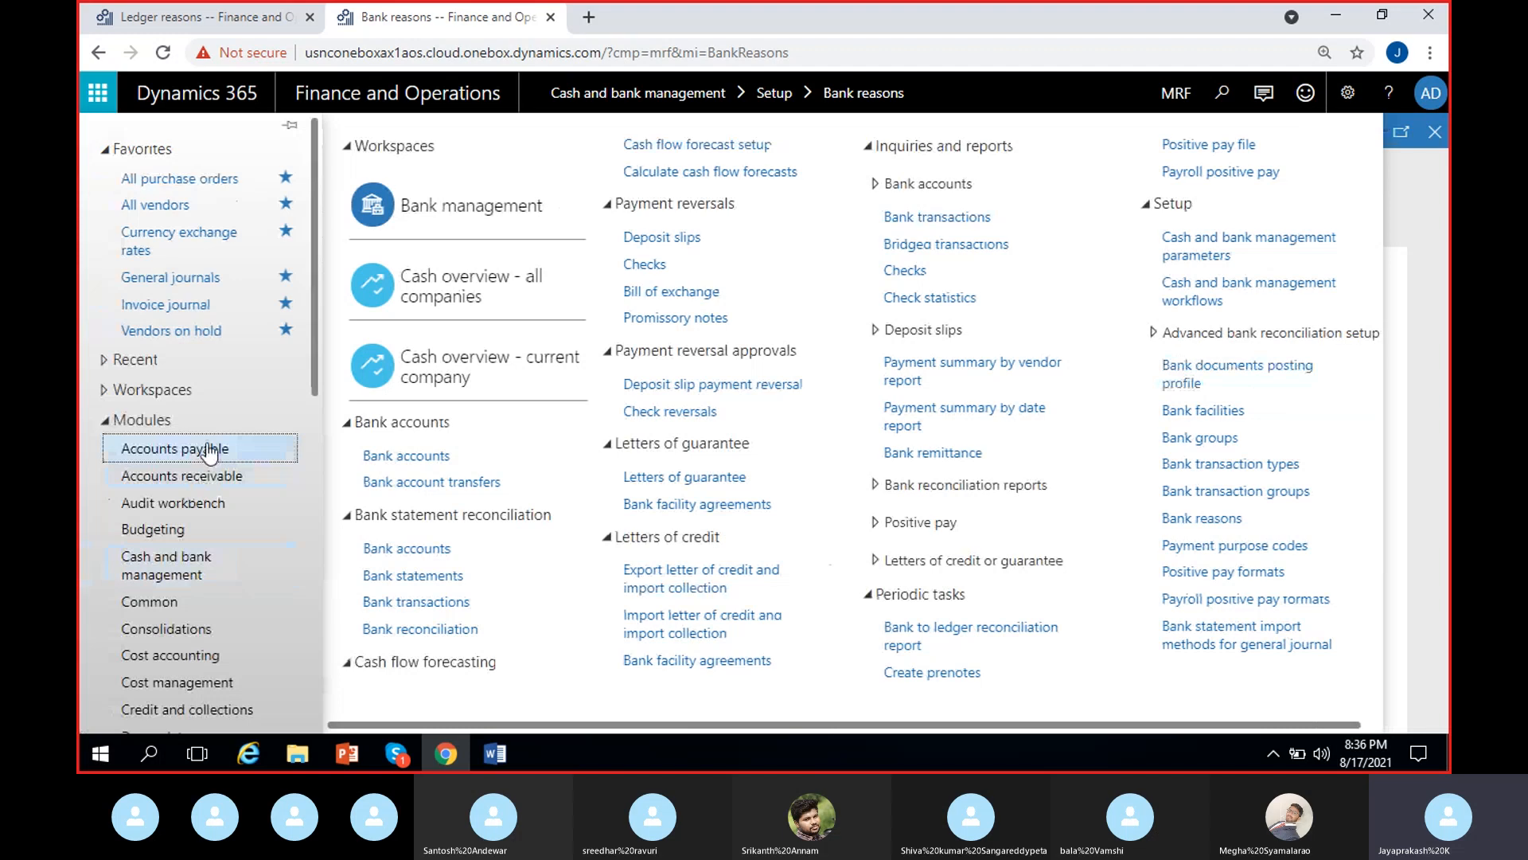
{"action": "left_click", "coordinate": [209, 450]}
{"action": "left_click_drag", "start_coordinate": [826, 726], "coordinate": [1269, 717]}
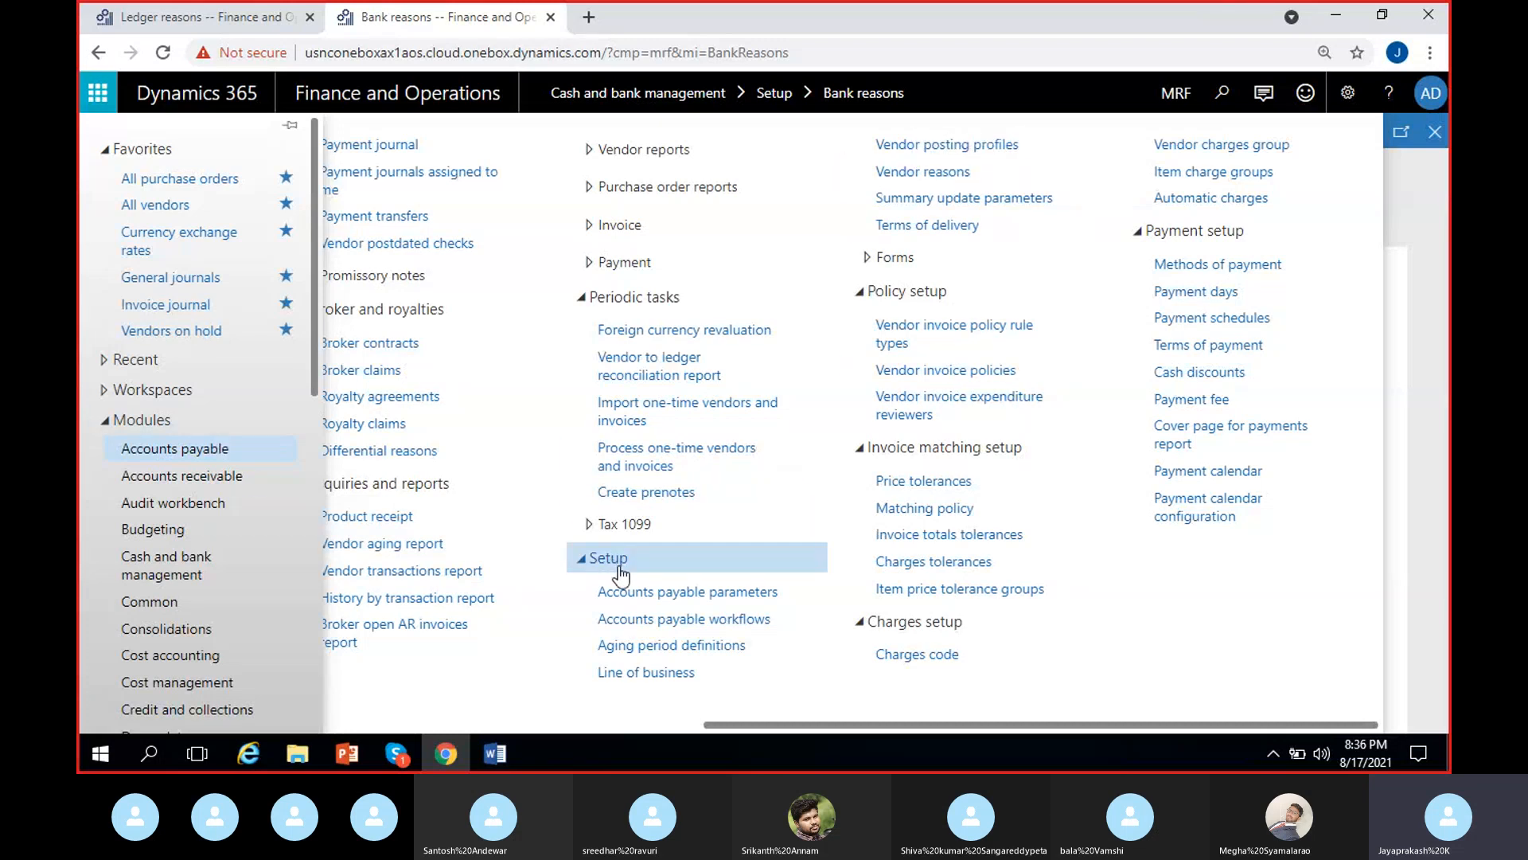
{"action": "left_click", "coordinate": [961, 174]}
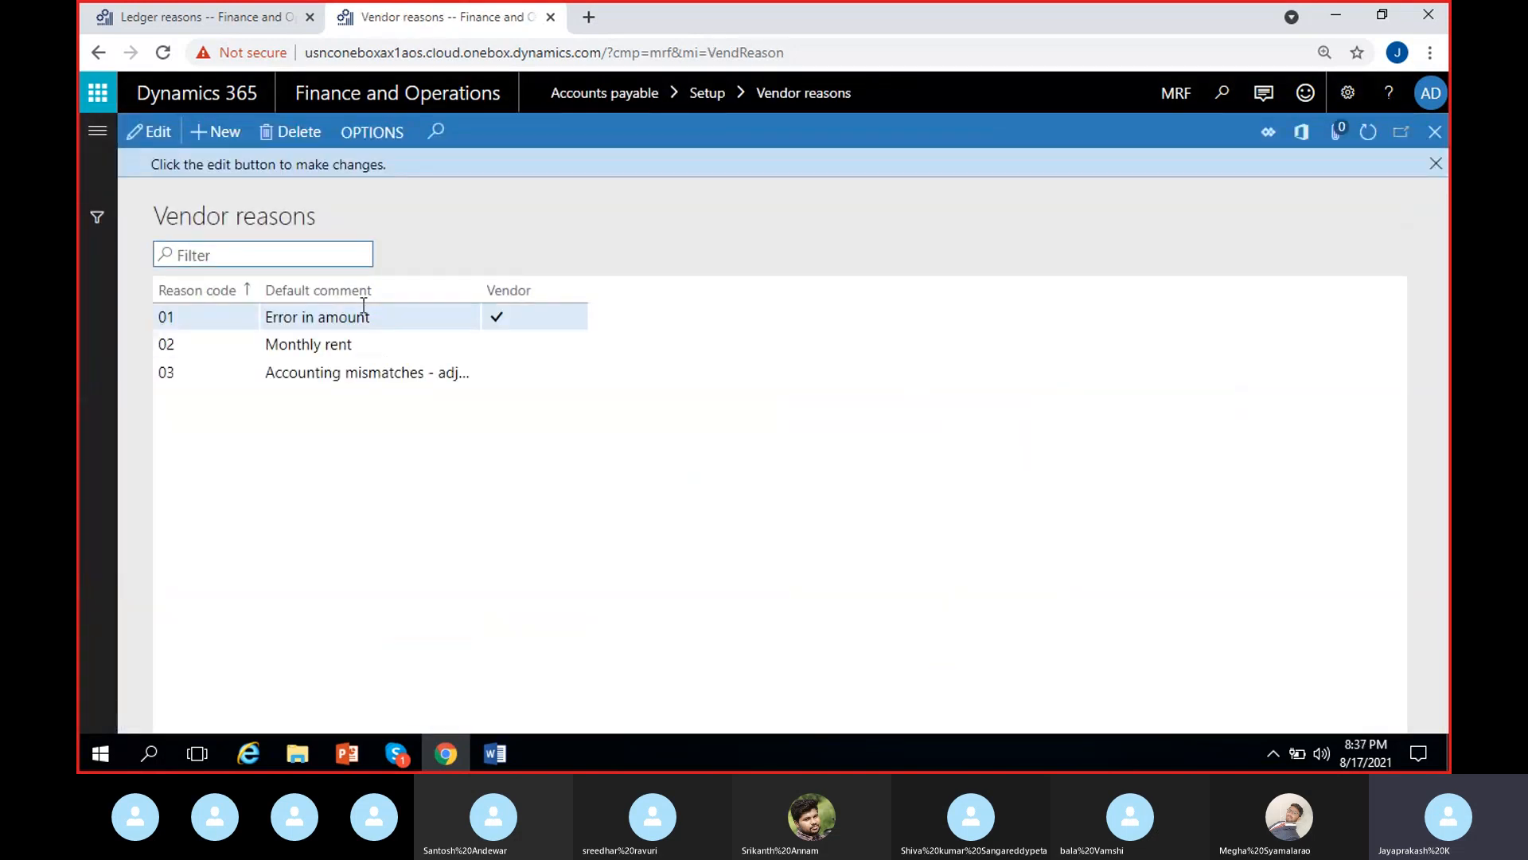
{"action": "left_click", "coordinate": [1436, 164]}
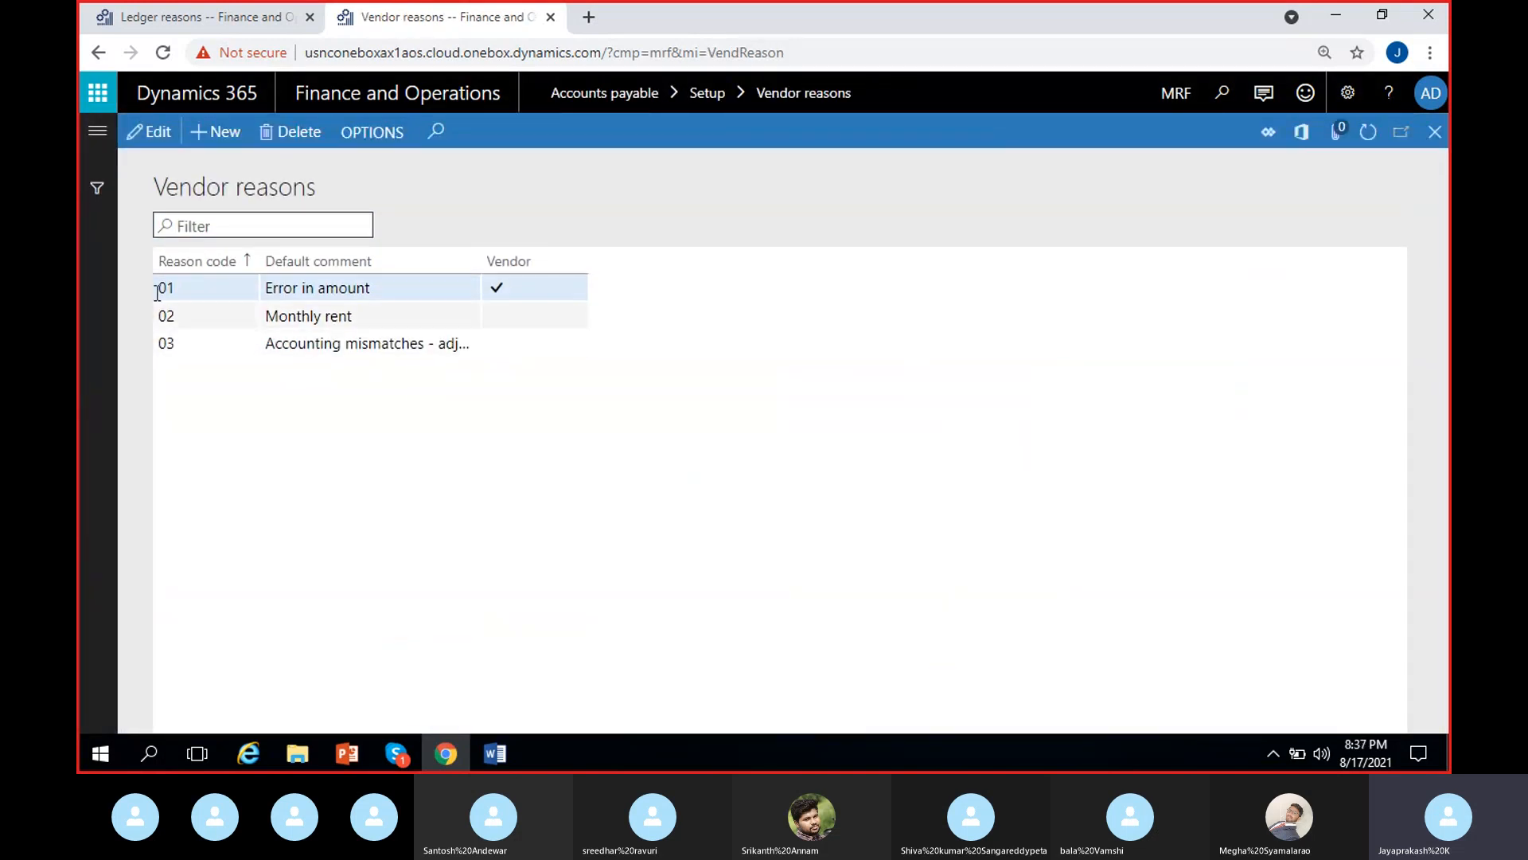
{"action": "left_click", "coordinate": [148, 131]}
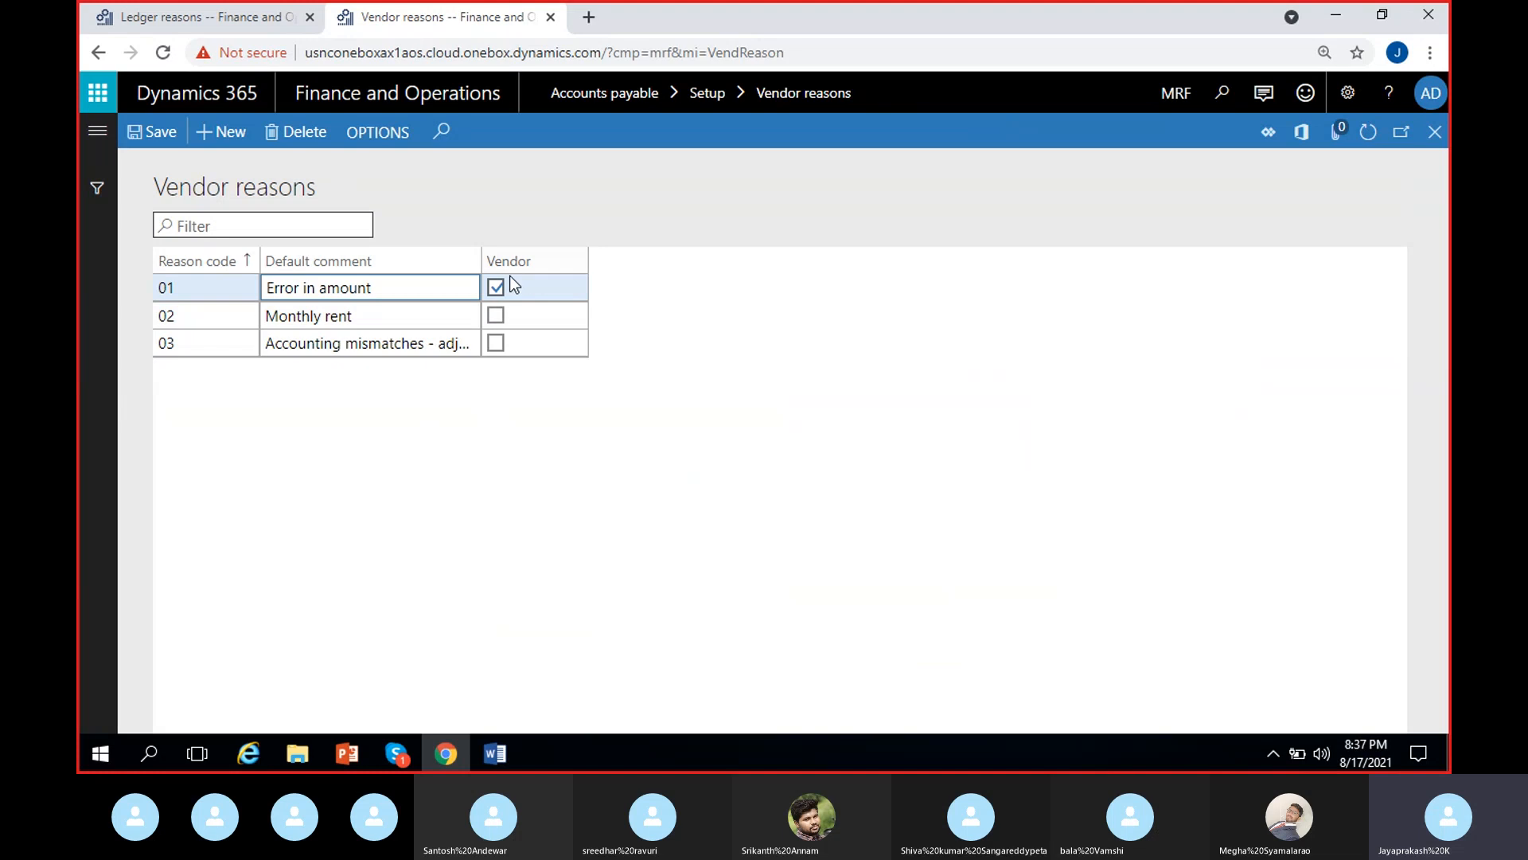
{"action": "left_click", "coordinate": [682, 292]}
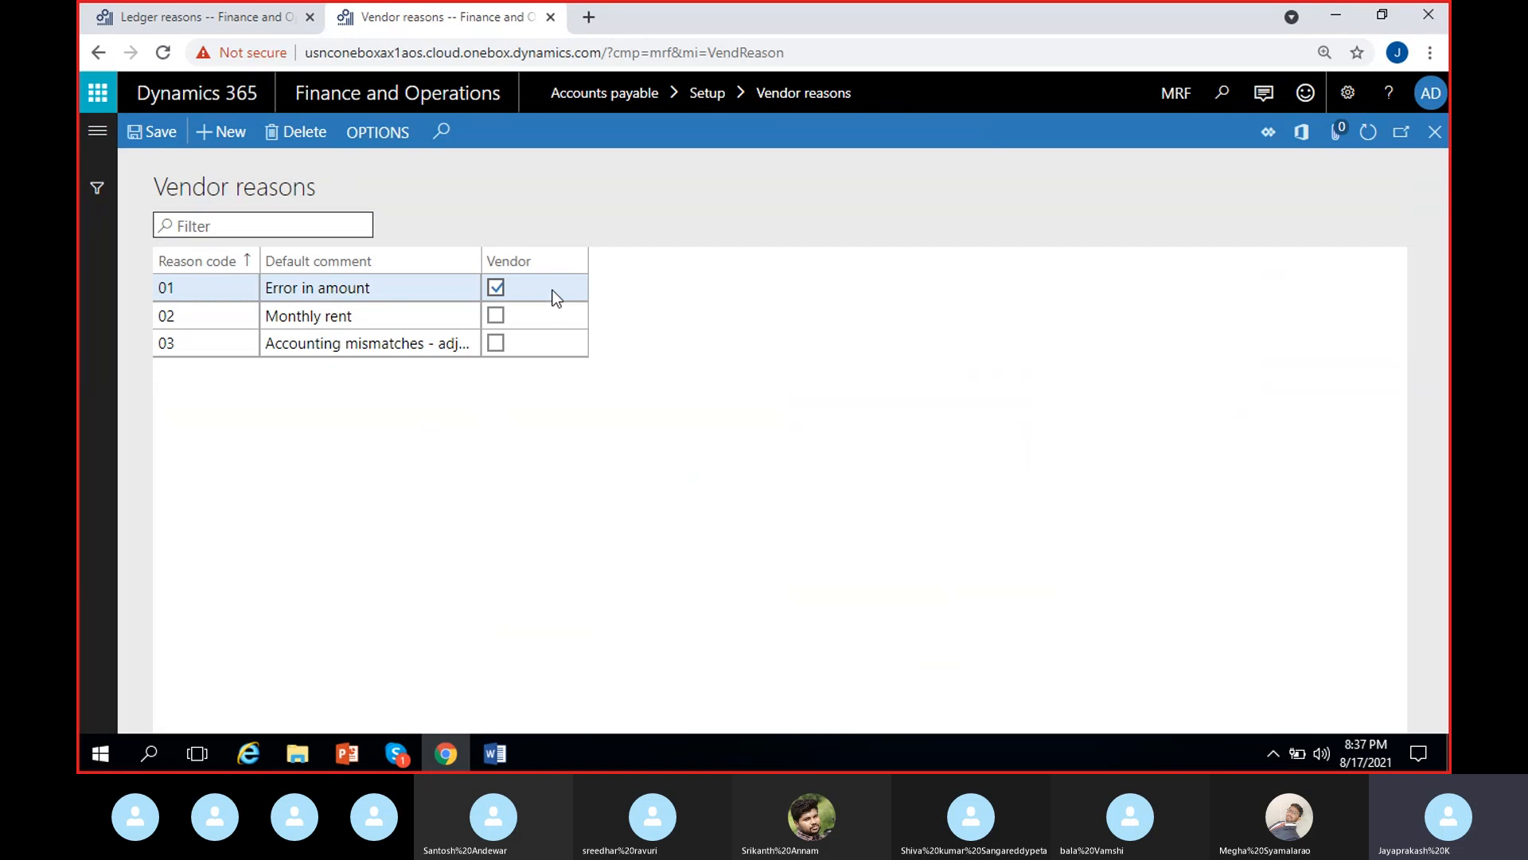
Step: Back in the first browser tab, reopen the Financial reasons page of the General ledger journal setup
{"action": "left_click", "coordinate": [221, 17]}
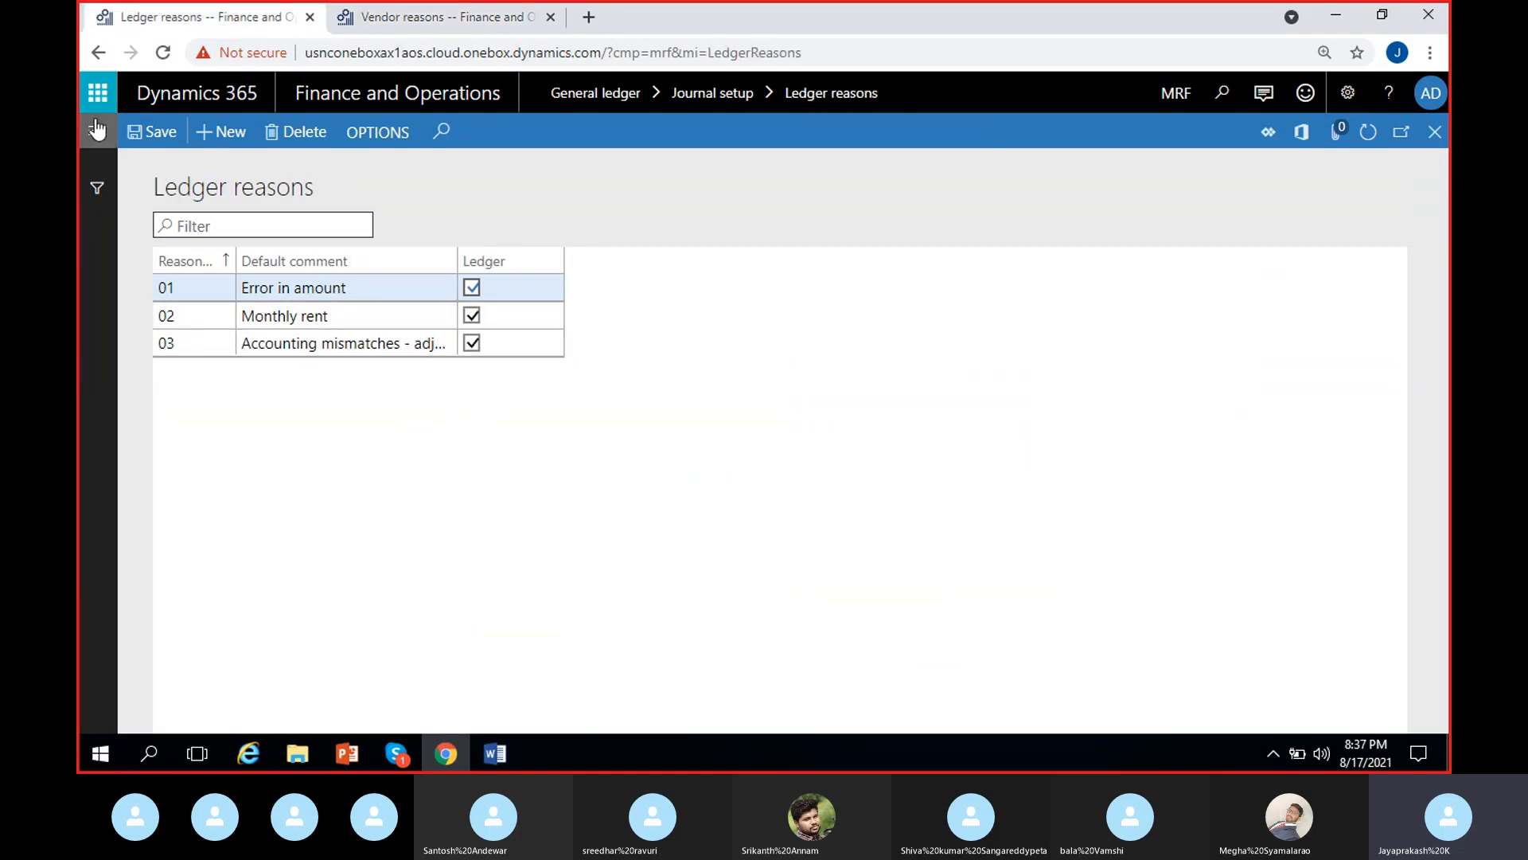
{"action": "left_click", "coordinate": [97, 132]}
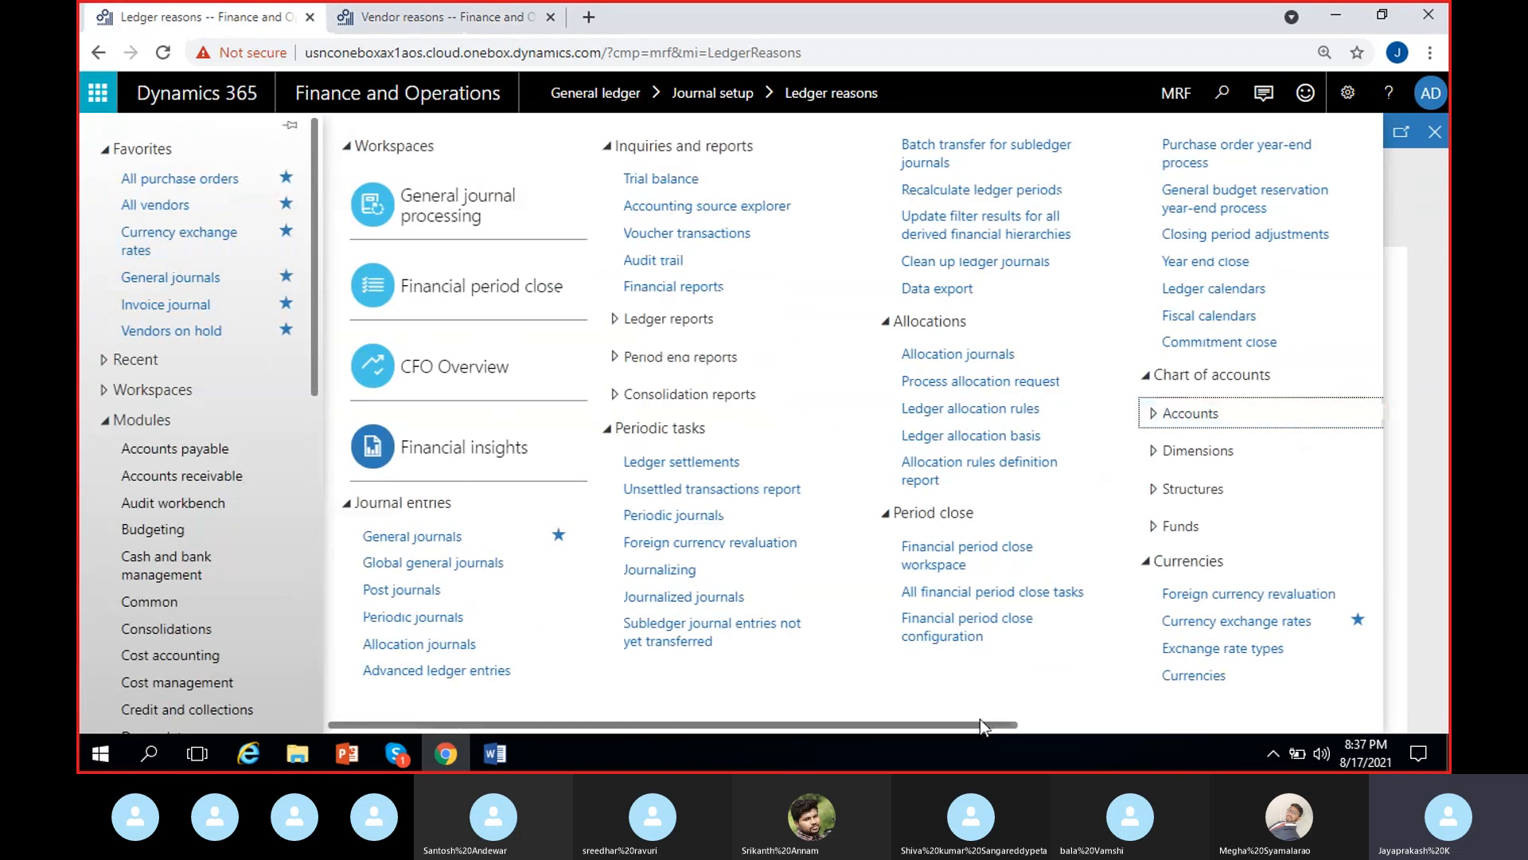
{"action": "scroll", "coordinate": [1232, 343], "scroll_direction": "down", "scroll_amount": 5}
{"action": "left_click", "coordinate": [1200, 279]}
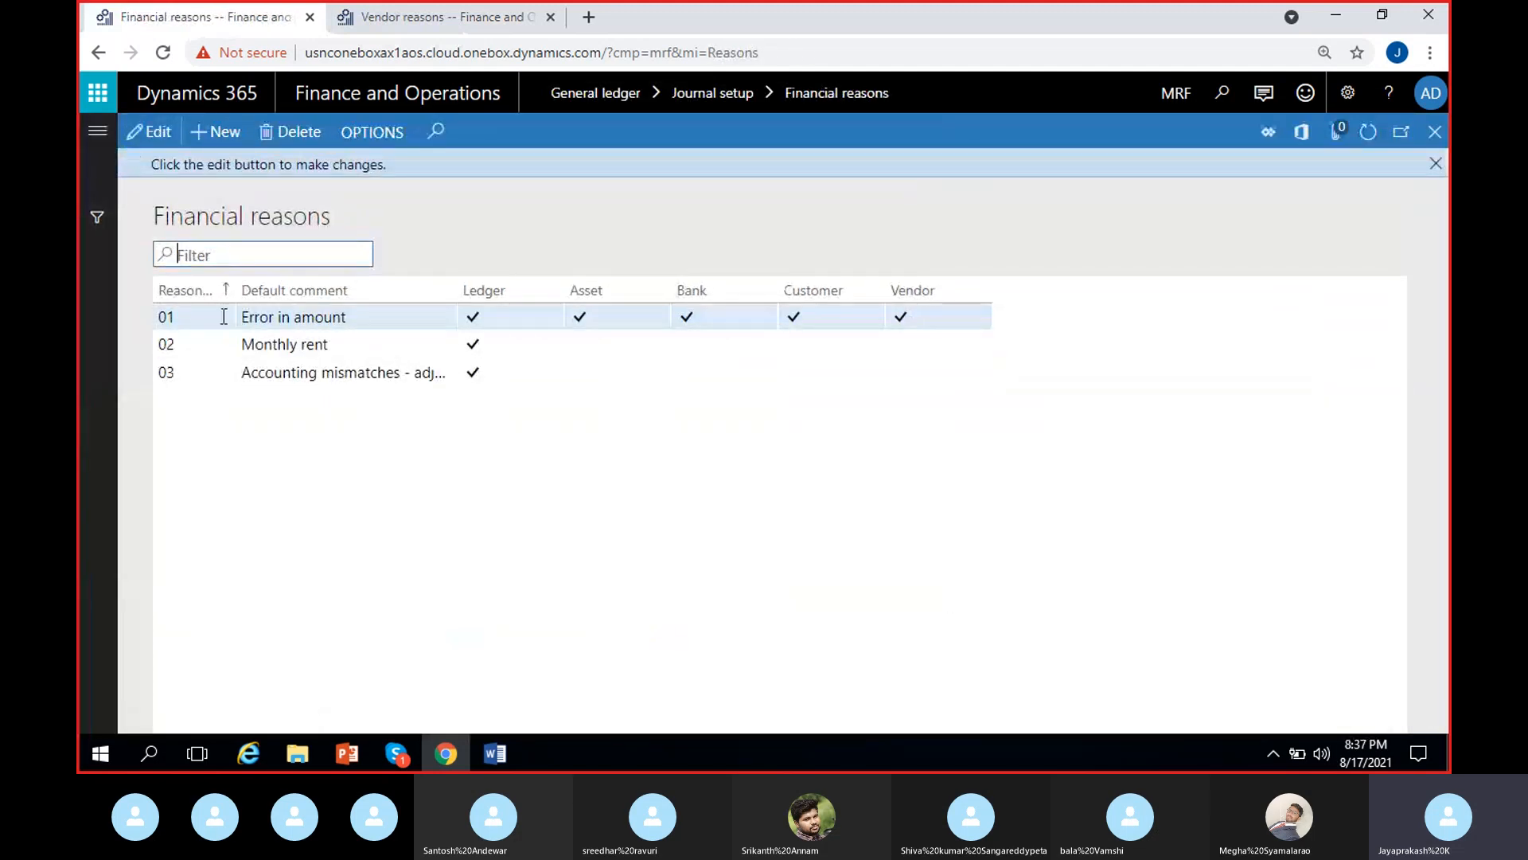
Step: Enable Vendor for reason code 03 on the Vendor reasons page, and refresh the Financial reasons page
{"action": "left_click", "coordinate": [423, 19]}
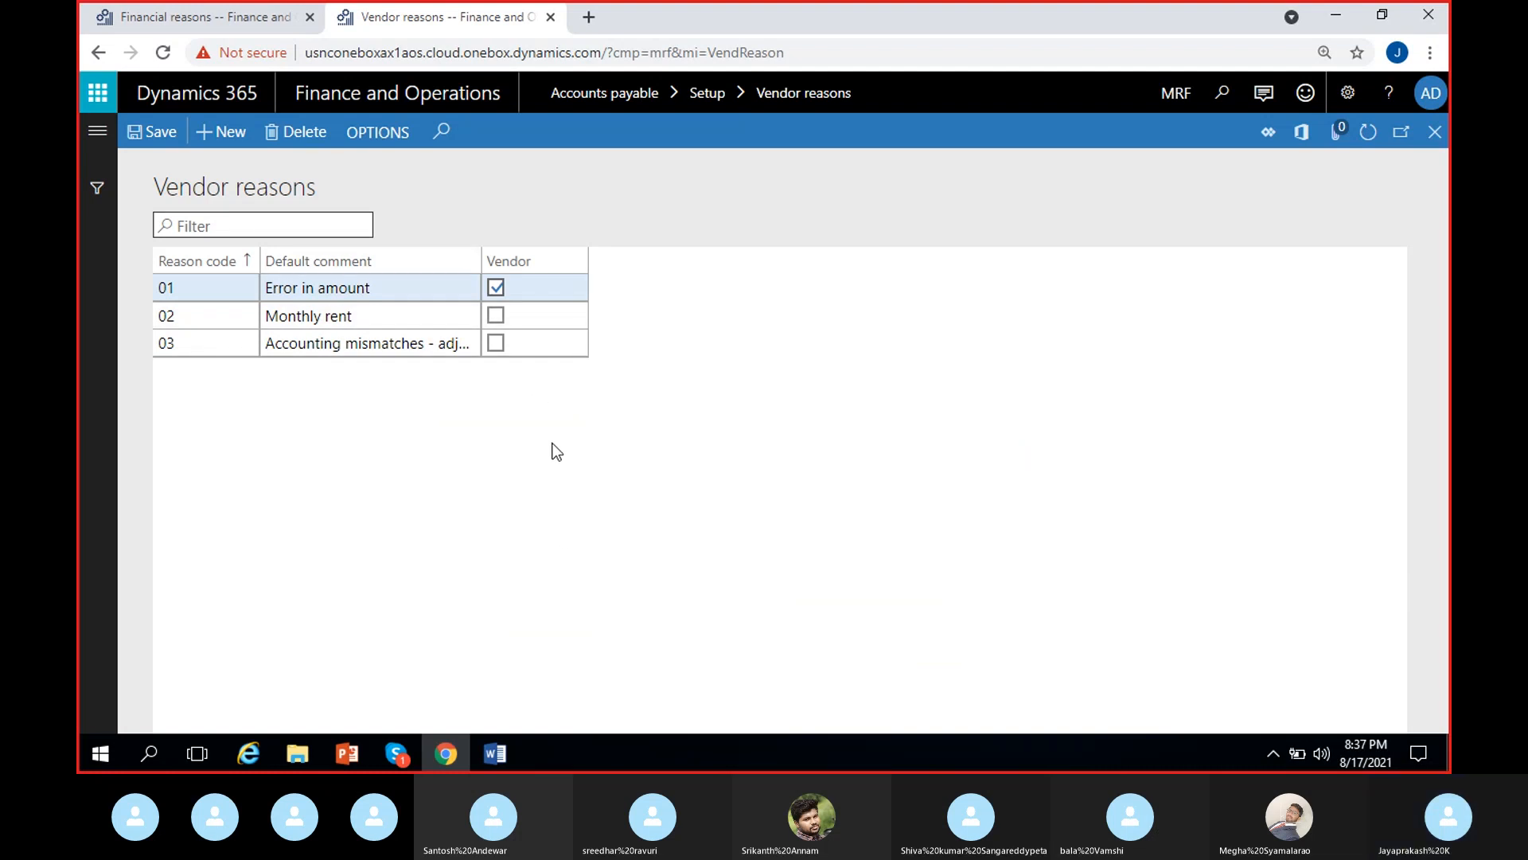
{"action": "left_click", "coordinate": [496, 343]}
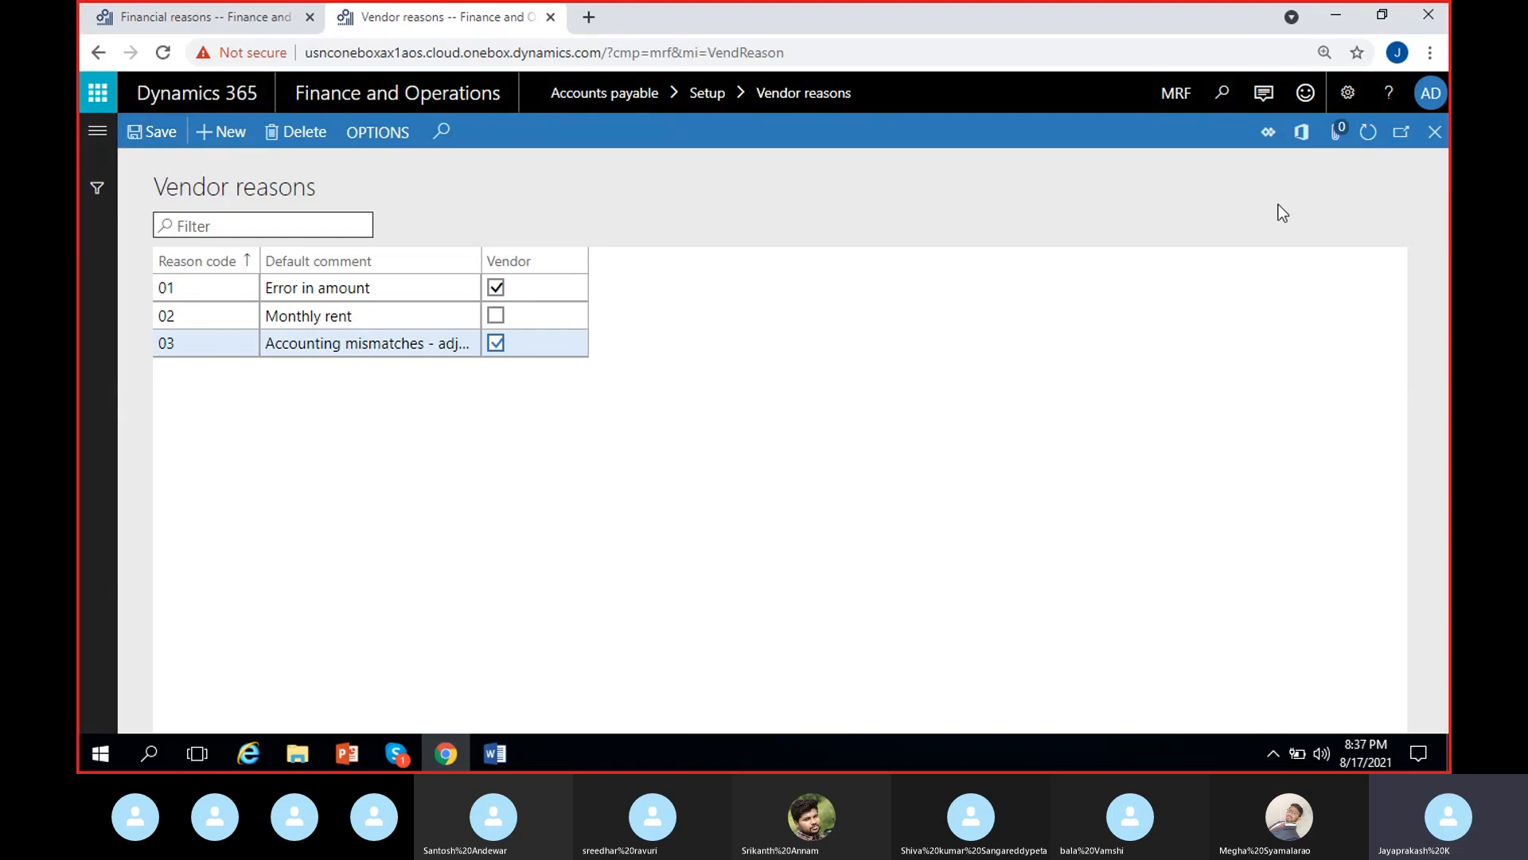
{"action": "key", "text": "ctrl+shift+Tab"}
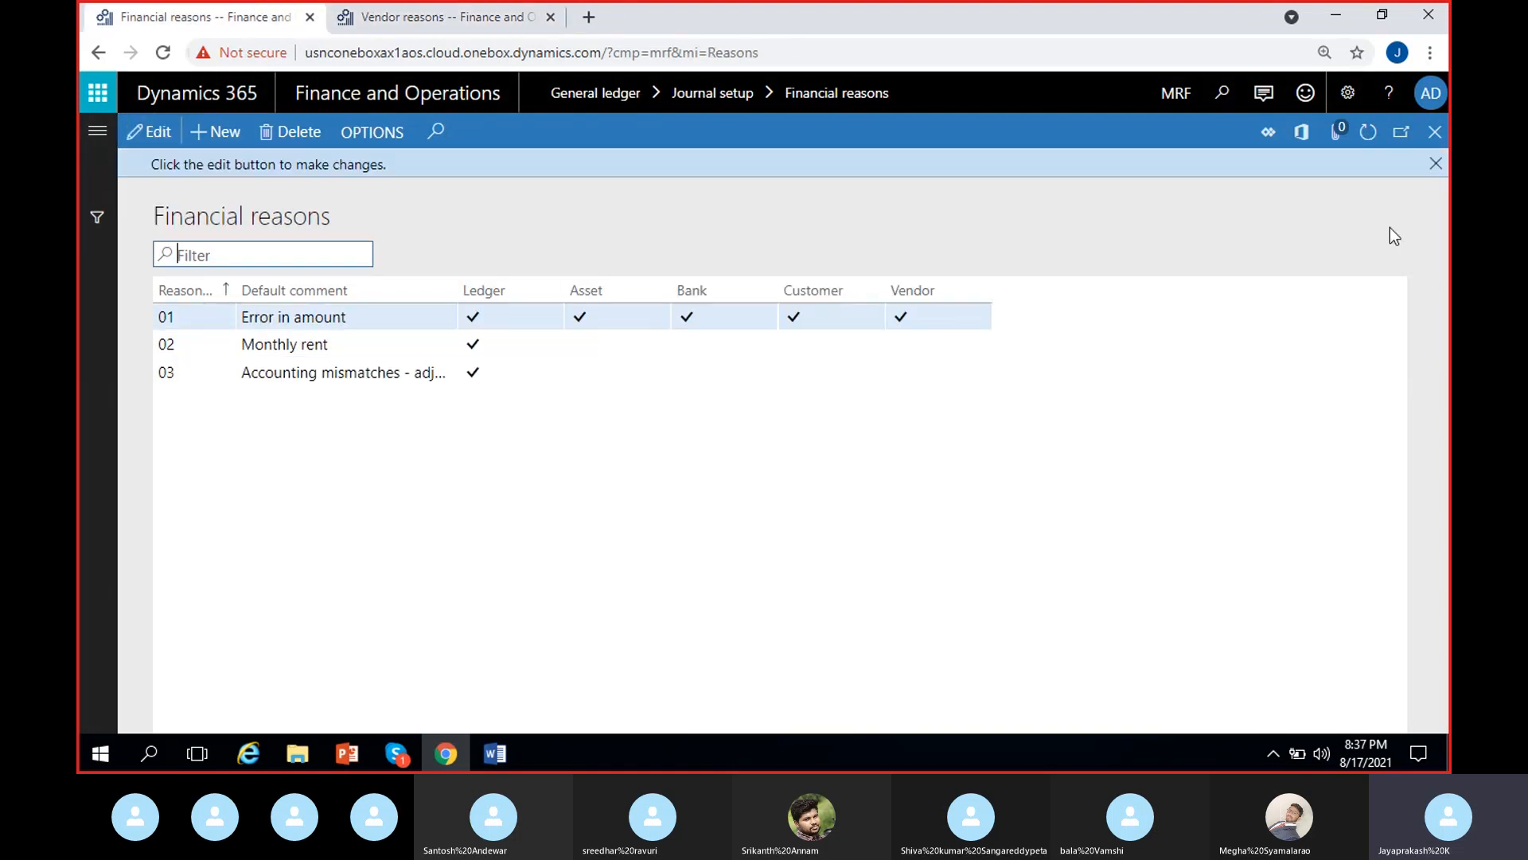
{"action": "left_click", "coordinate": [1368, 133]}
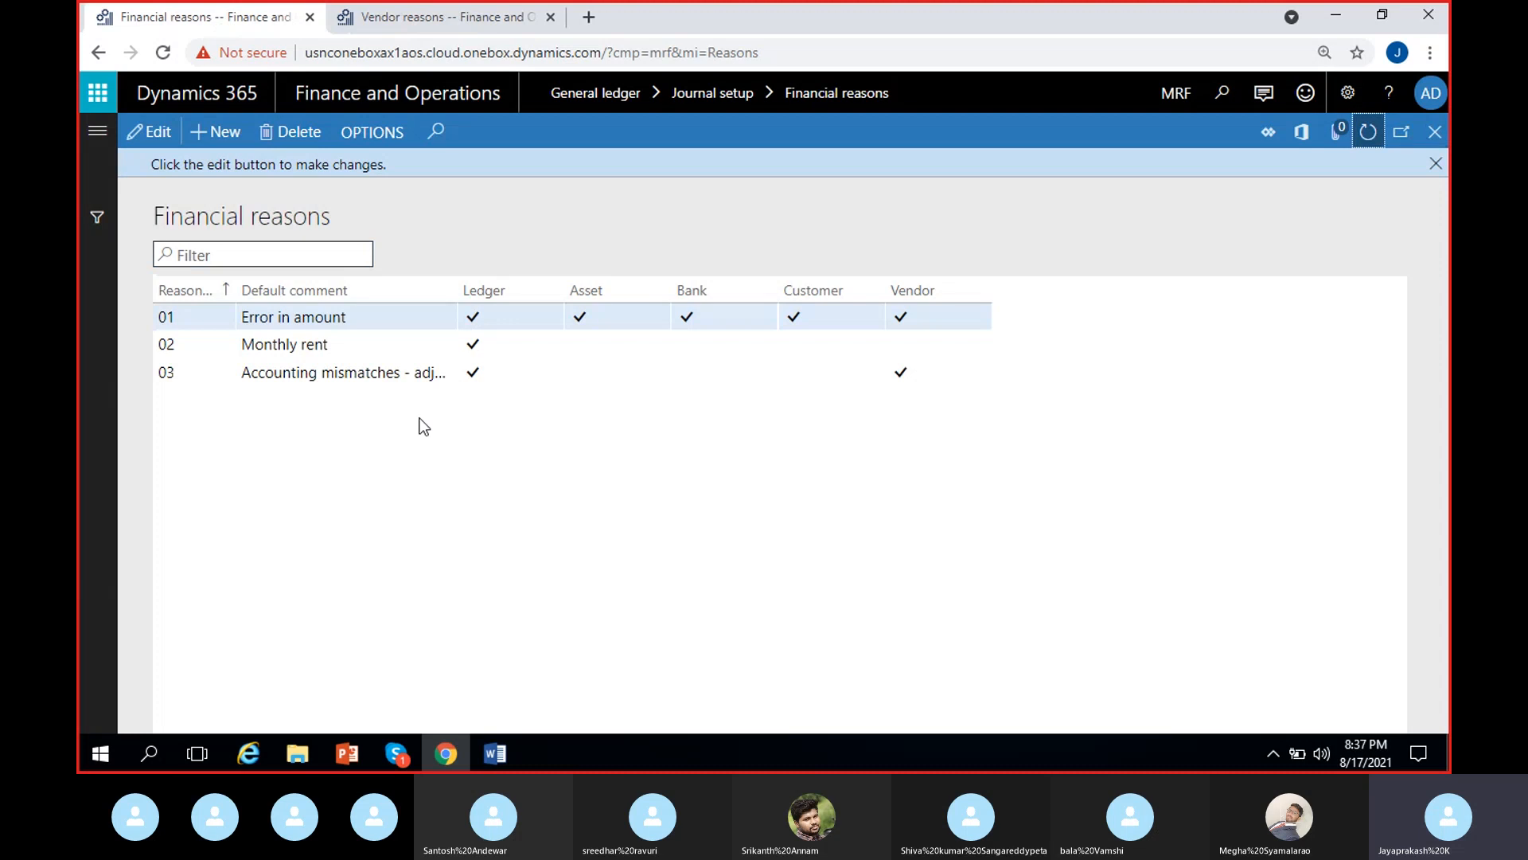
Step: Compare the Vendor setting of reason code 03 on the Financial reasons and Vendor reasons pages
{"action": "left_click_drag", "start_coordinate": [320, 376], "coordinate": [897, 374]}
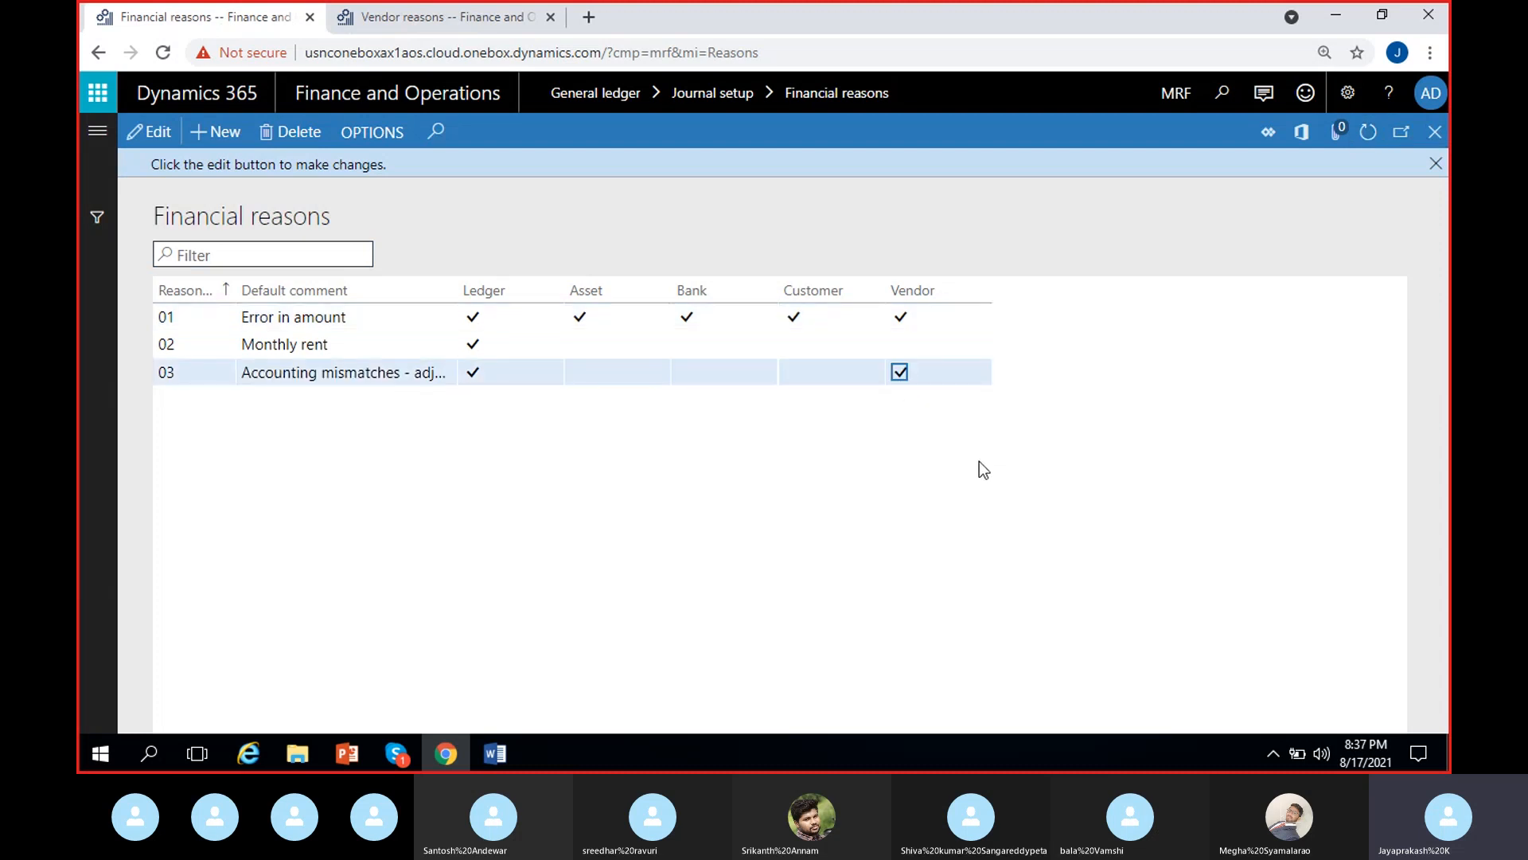
{"action": "left_click", "coordinate": [253, 380]}
{"action": "left_click", "coordinate": [430, 17]}
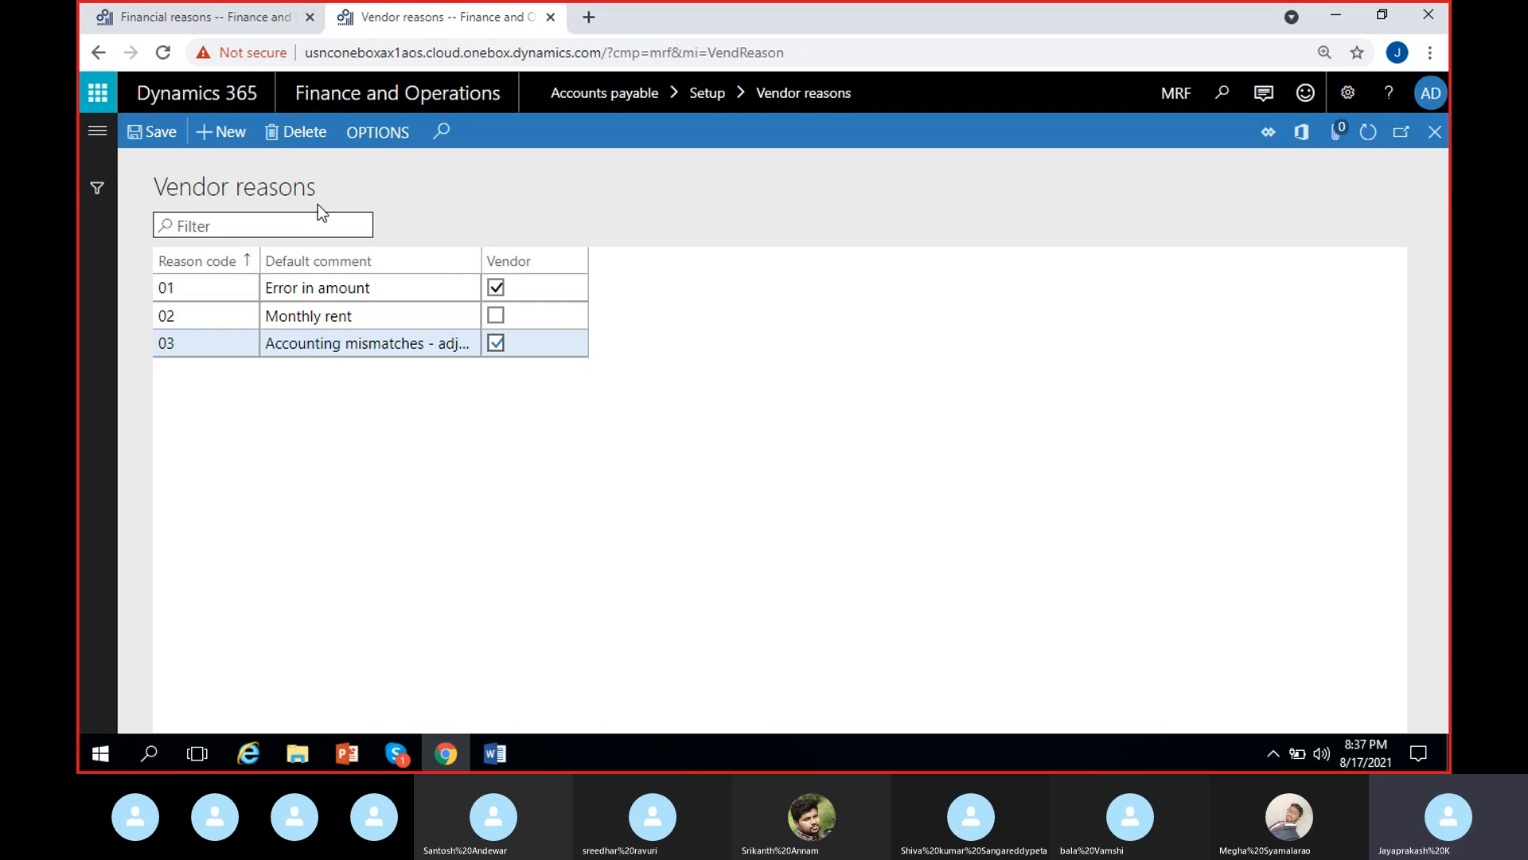
{"action": "left_click", "coordinate": [214, 15]}
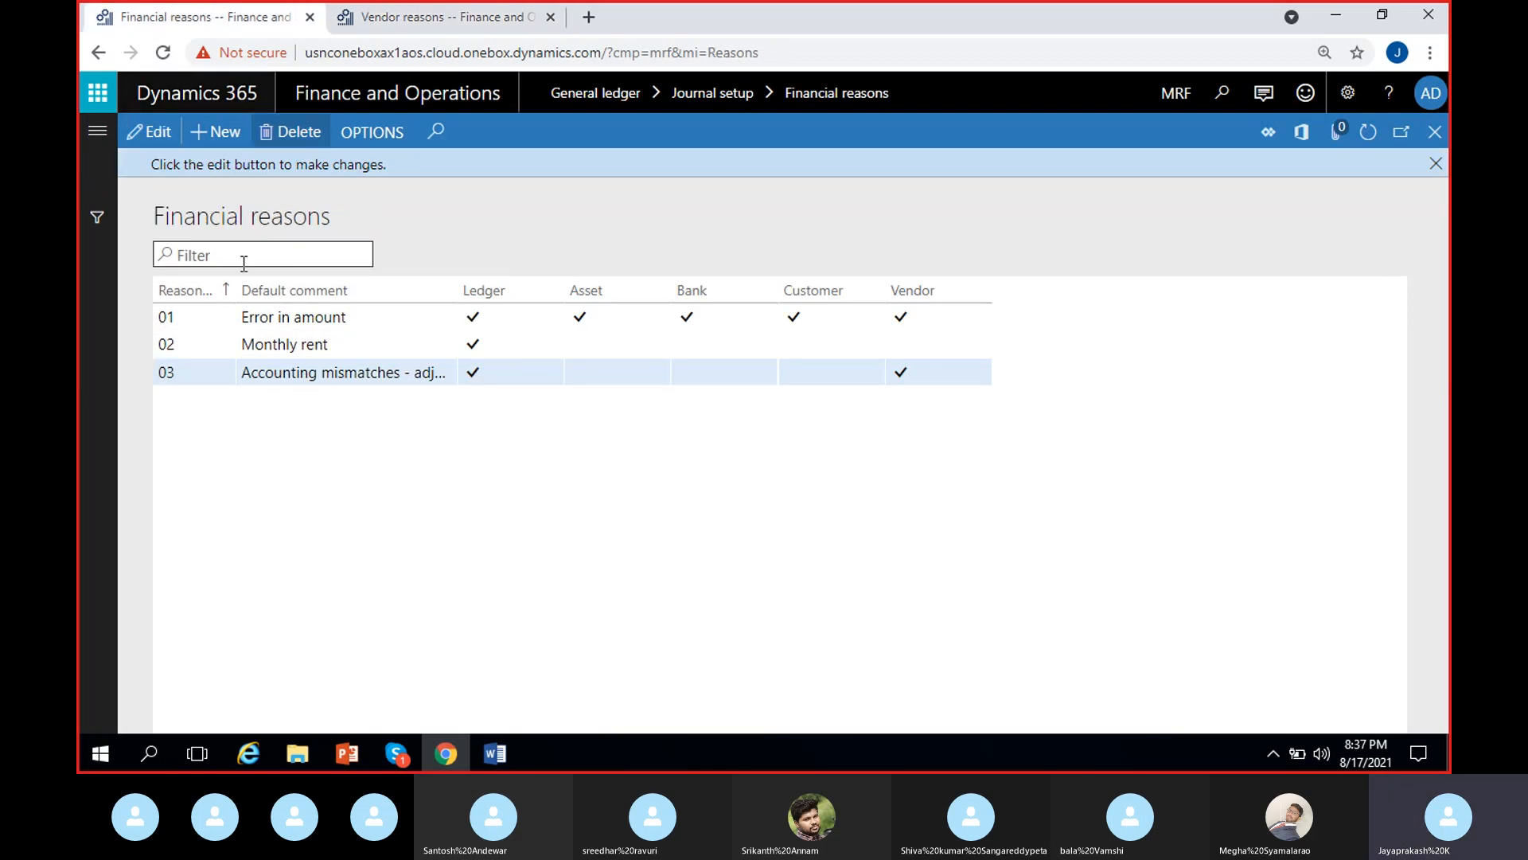
{"action": "left_click", "coordinate": [1434, 166]}
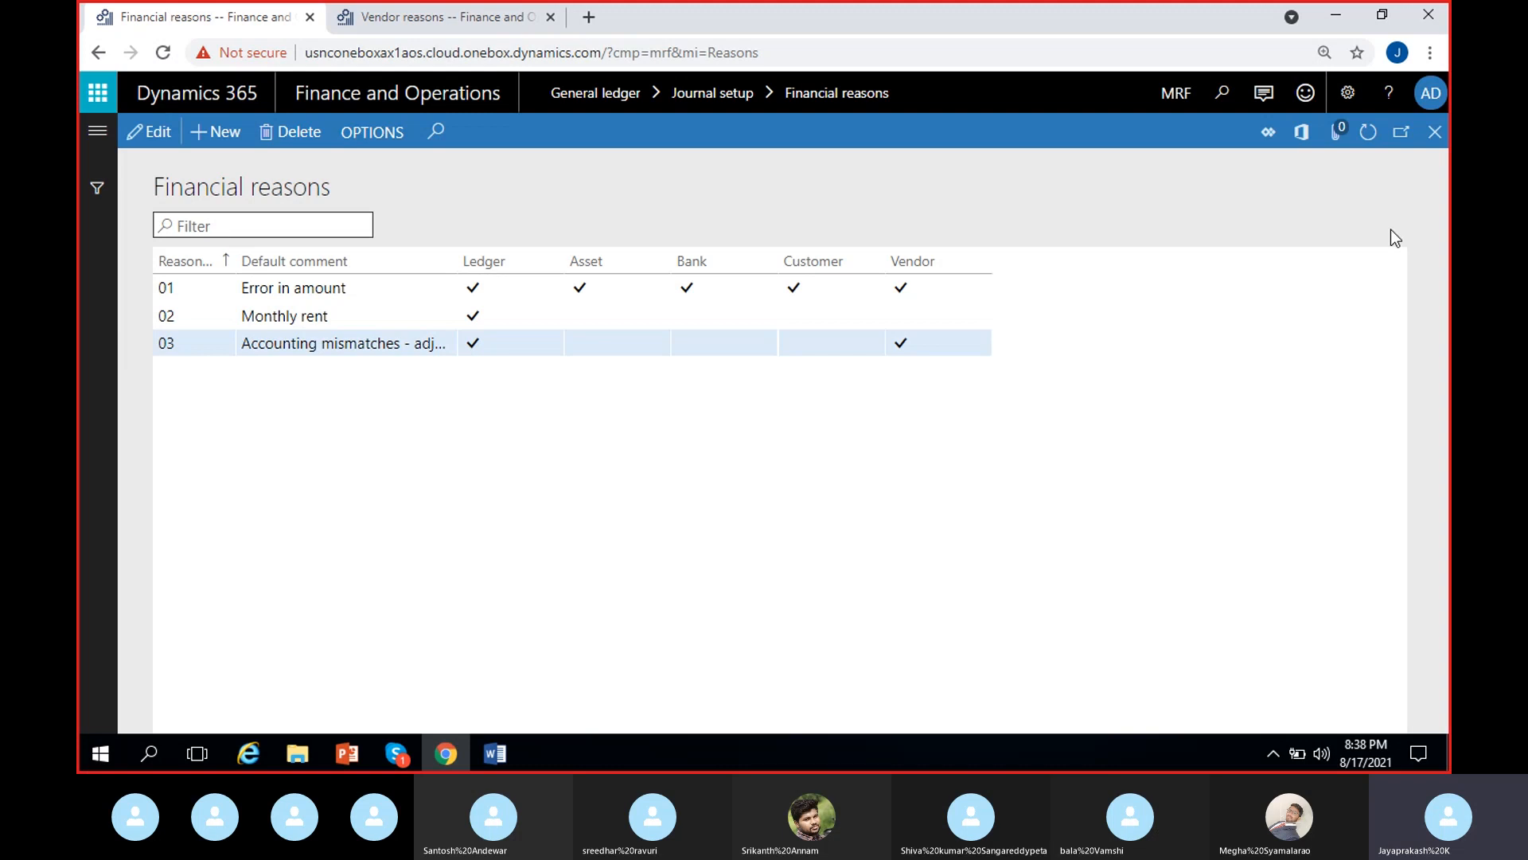
Step: Open the Ledger reasons page of the General ledger journal setup and dismiss the edit notice
{"action": "left_click", "coordinate": [94, 132]}
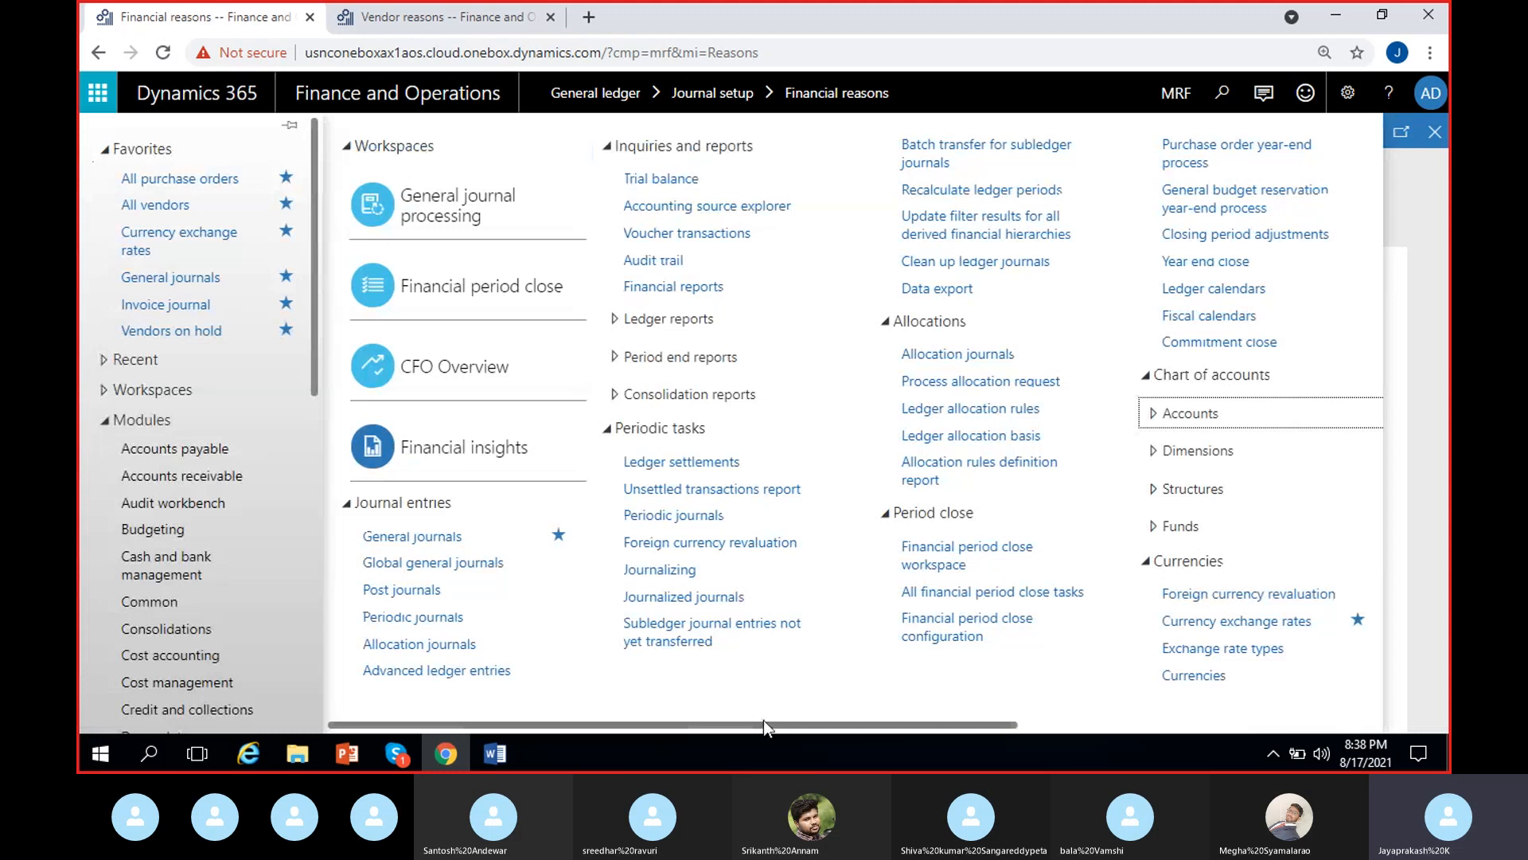
{"action": "left_click_drag", "start_coordinate": [763, 725], "coordinate": [1123, 725]}
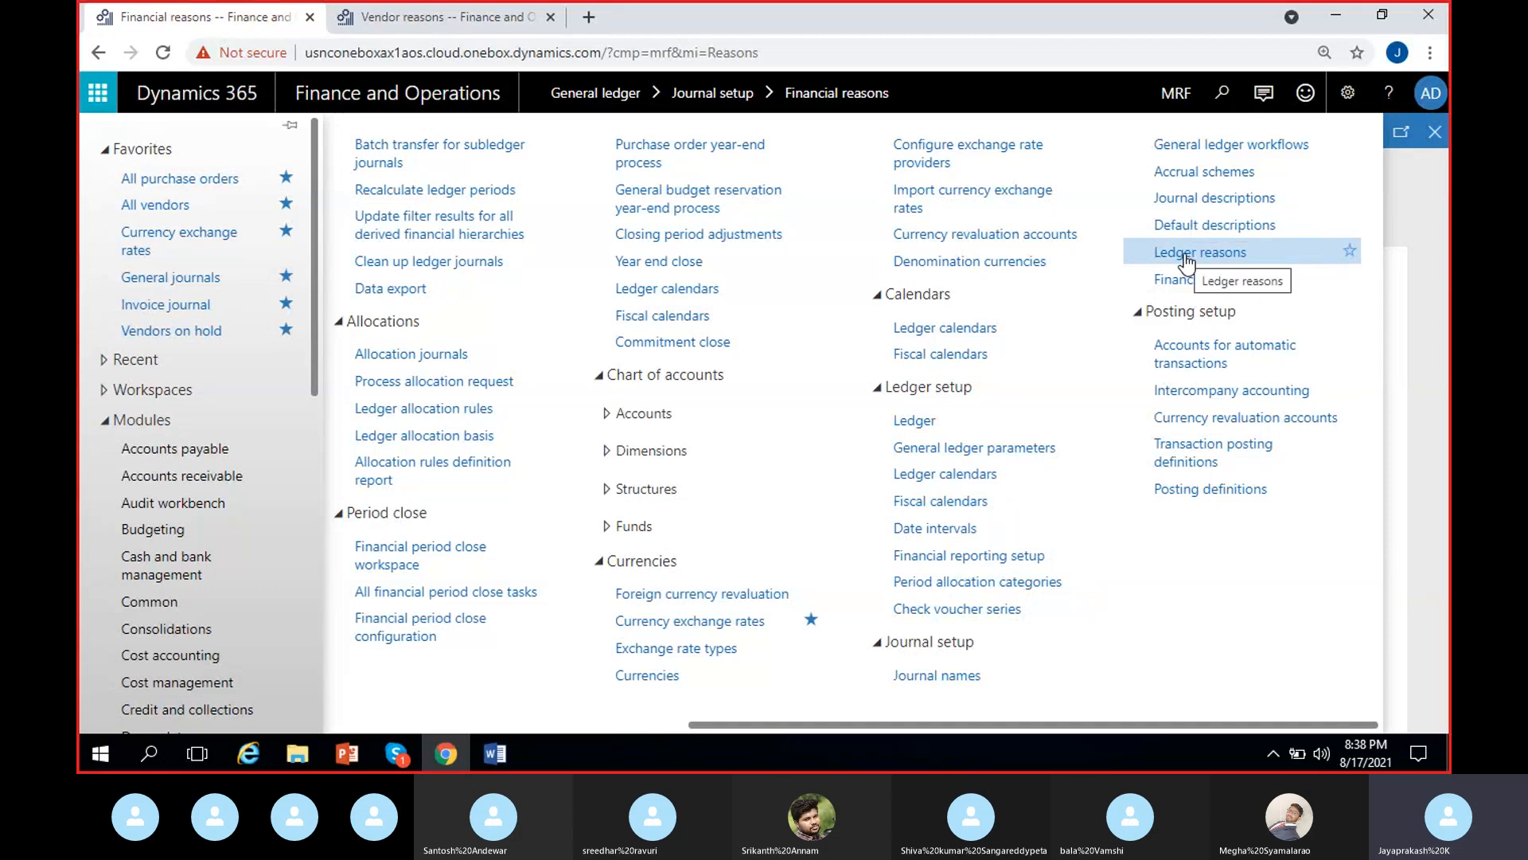
{"action": "left_click", "coordinate": [1186, 256]}
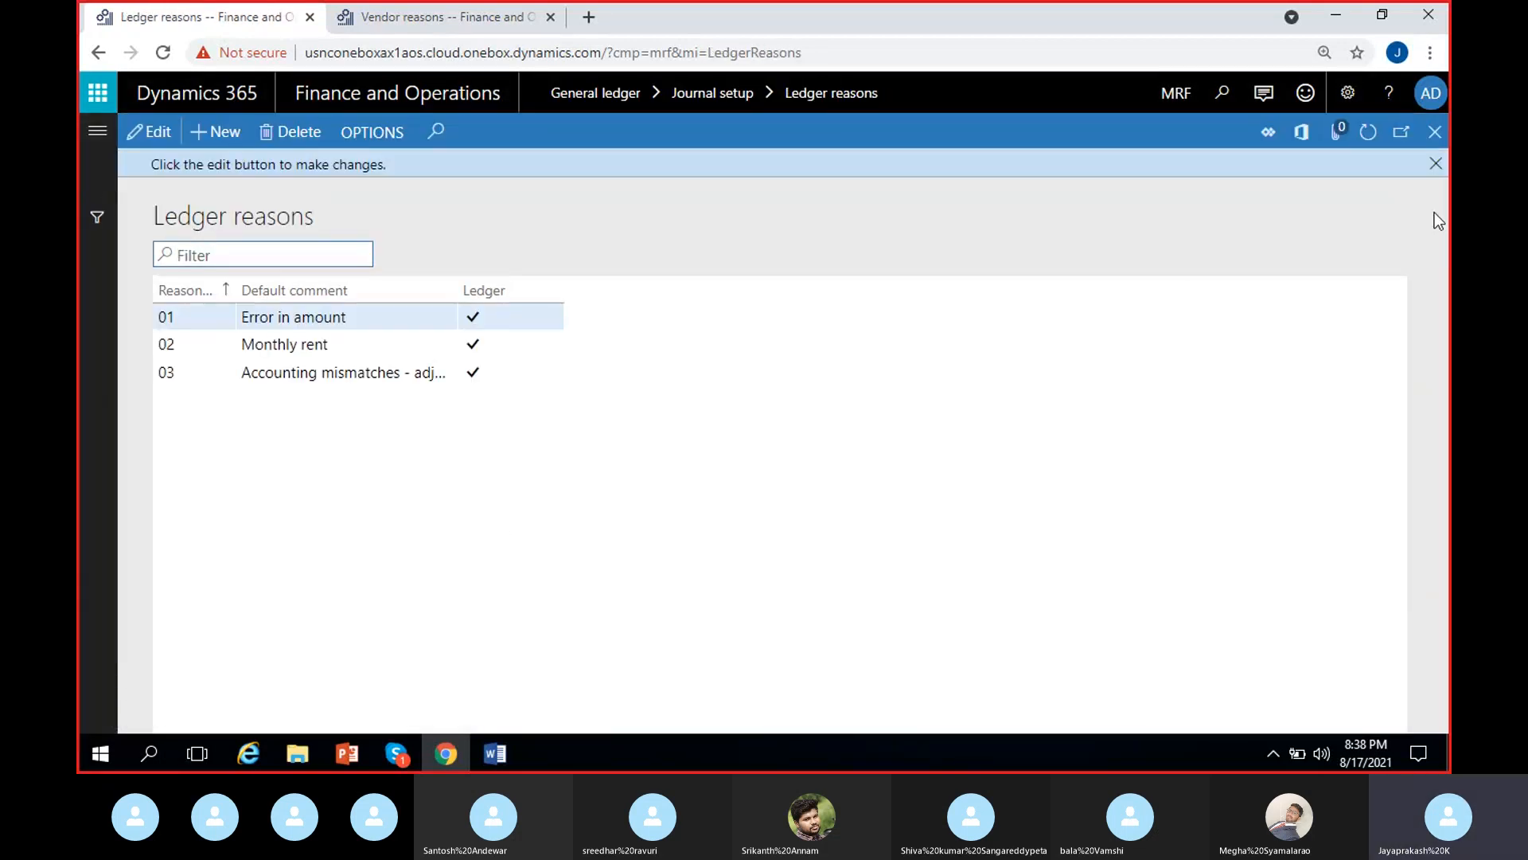
{"action": "left_click", "coordinate": [1435, 163]}
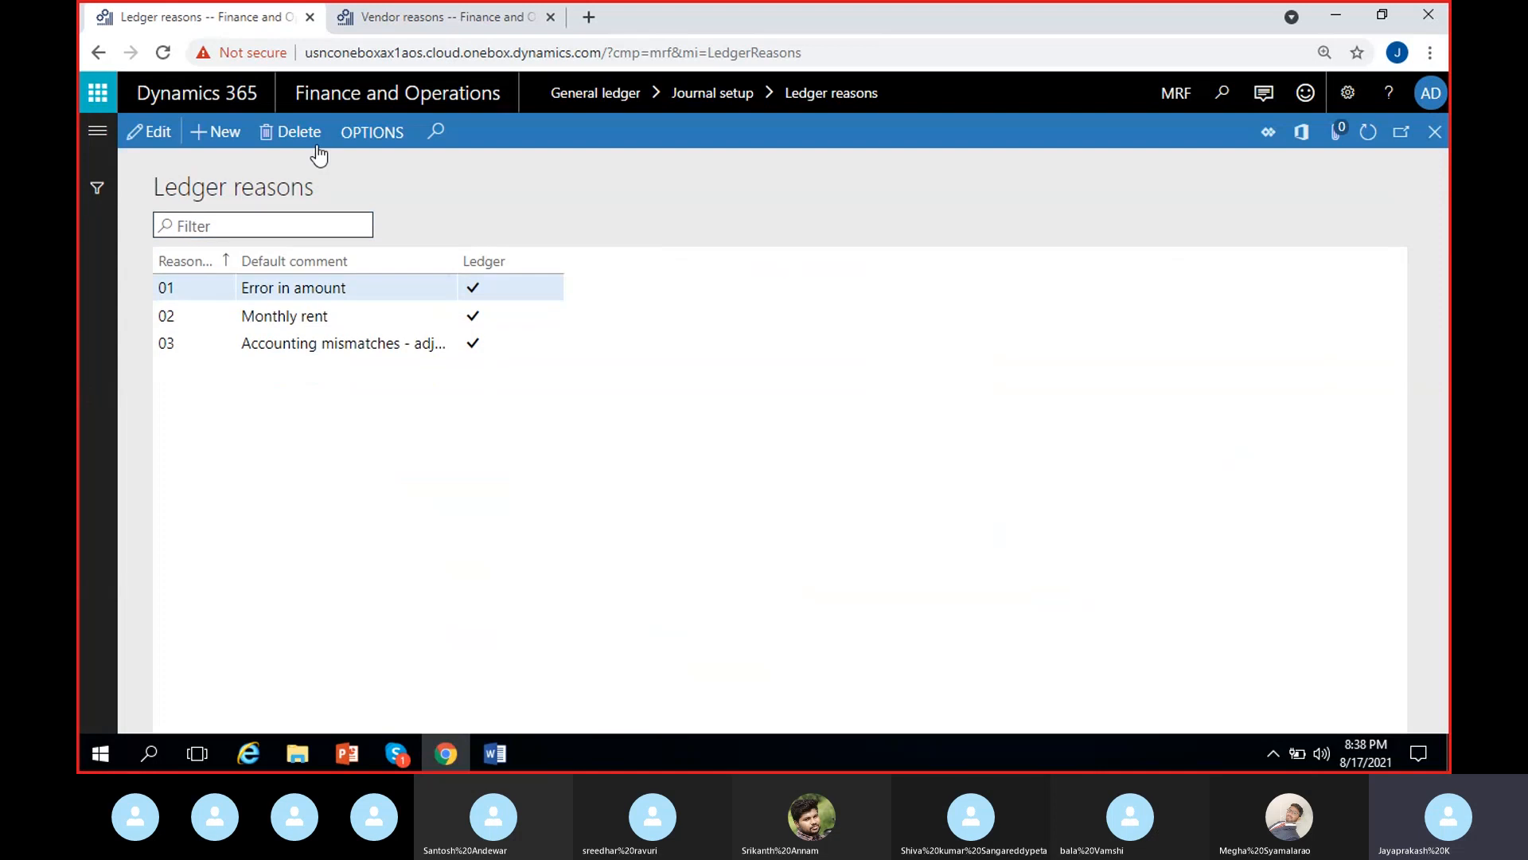
Step: Add ledger reason code 04 with the default comment "Mis-Revenues" and save it
{"action": "key", "text": "alt+n"}
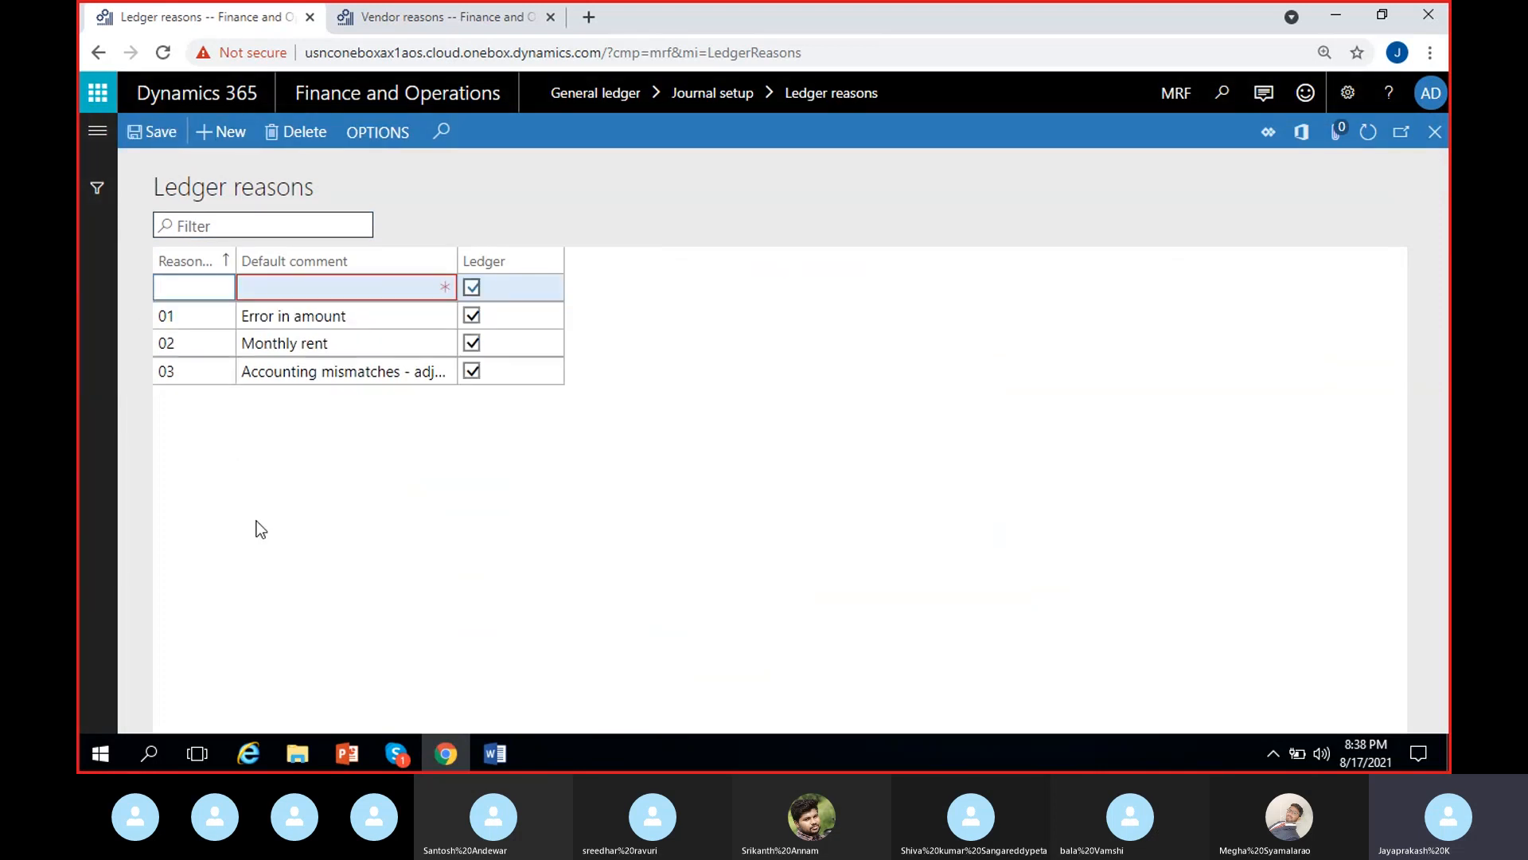
{"action": "type", "text": "04"}
{"action": "key", "text": "Tab"}
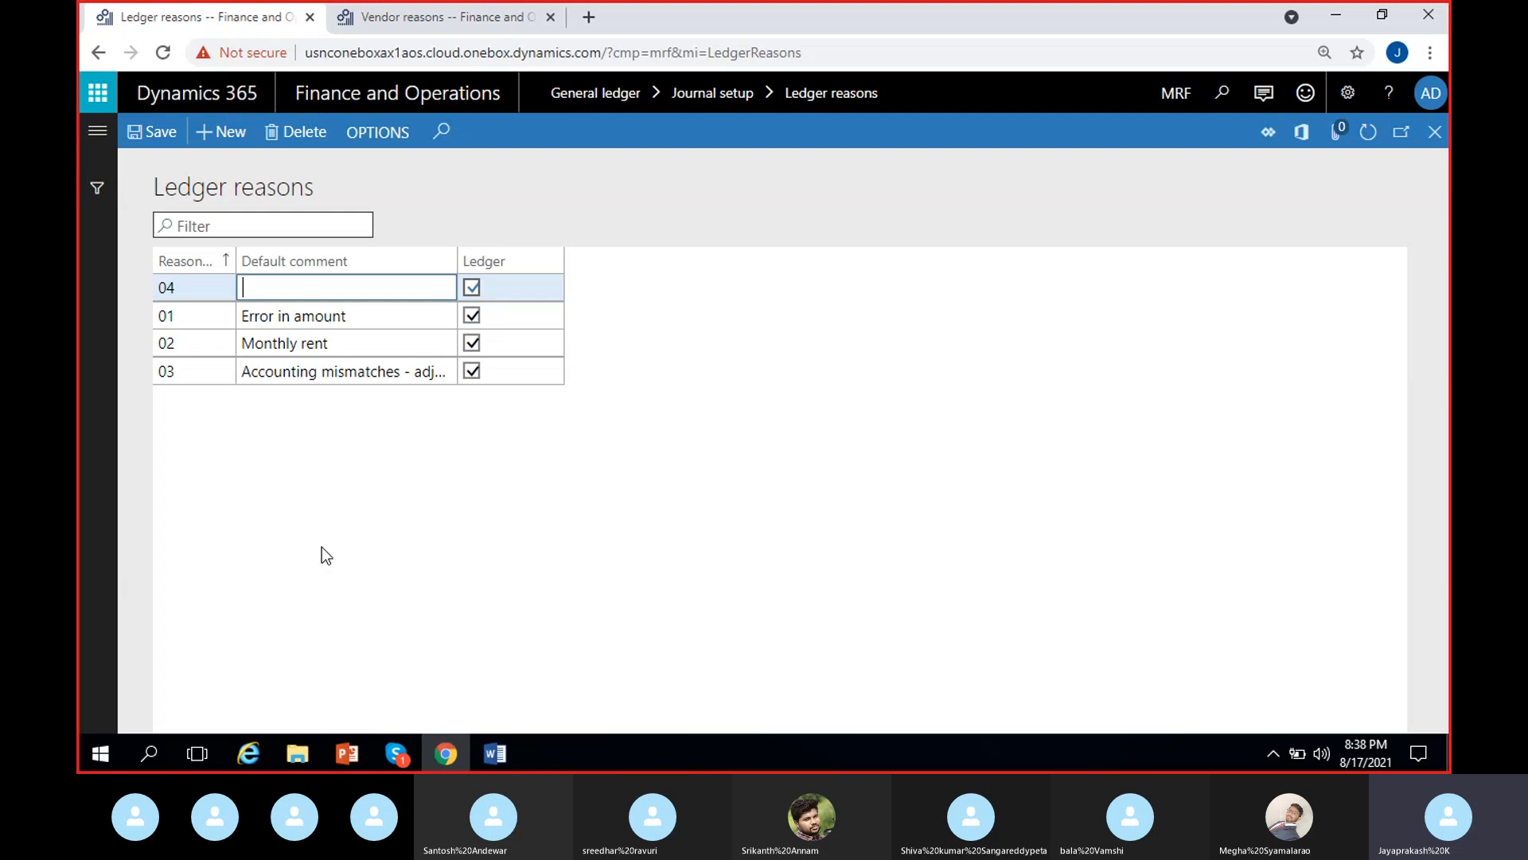
{"action": "type", "text": "Reven"}
{"action": "key", "text": "BackSpace"}
{"action": "key", "text": "BackSpace"}
{"action": "key", "text": "BackSpace"}
{"action": "key", "text": "BackSpace"}
{"action": "key", "text": "BackSpace"}
{"action": "type", "text": "Mis"}
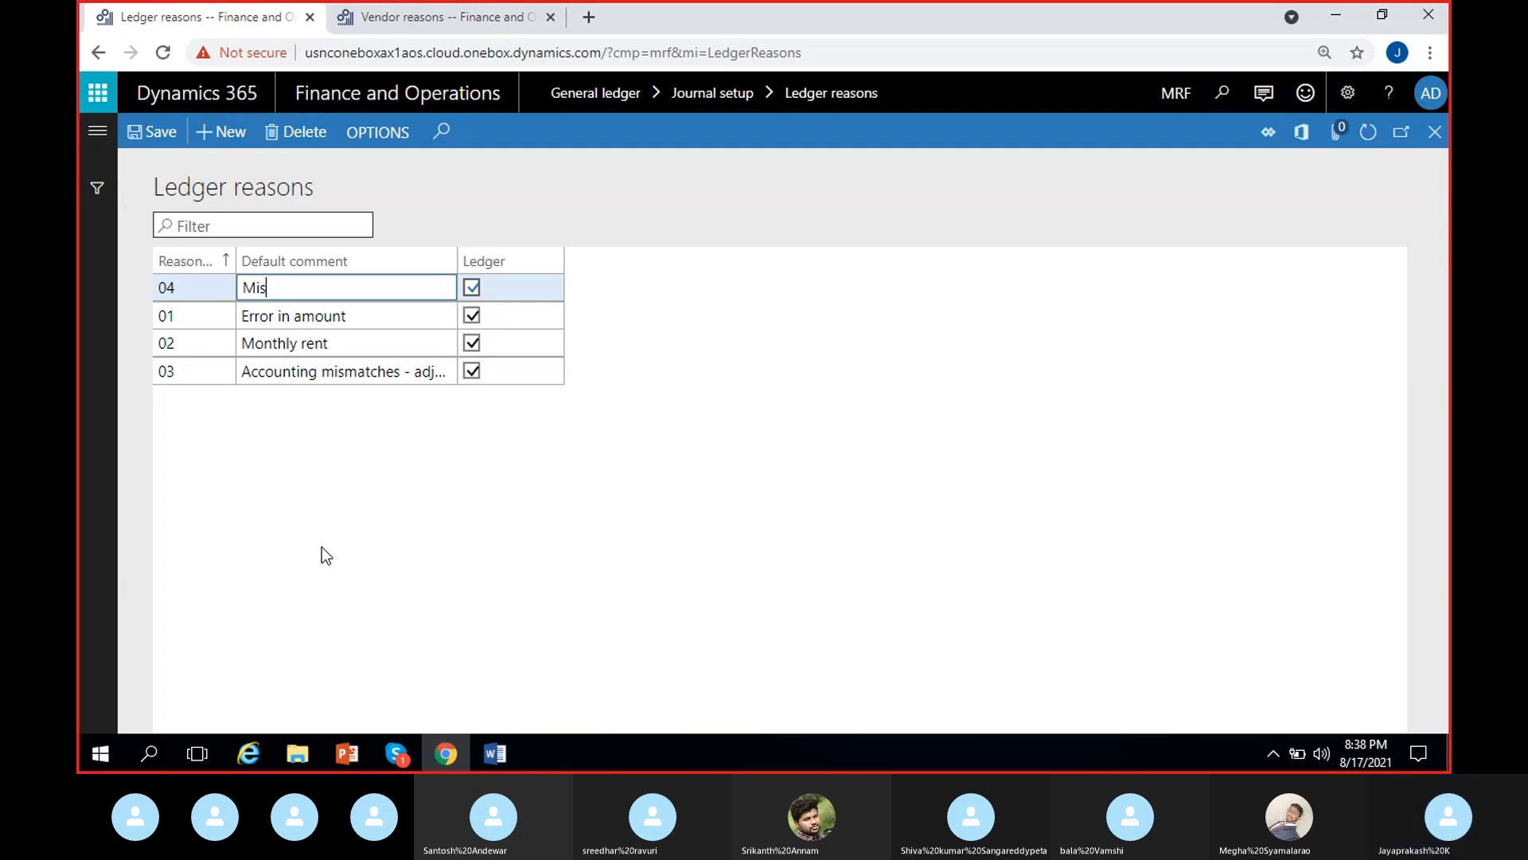
{"action": "type", "text": "-R"}
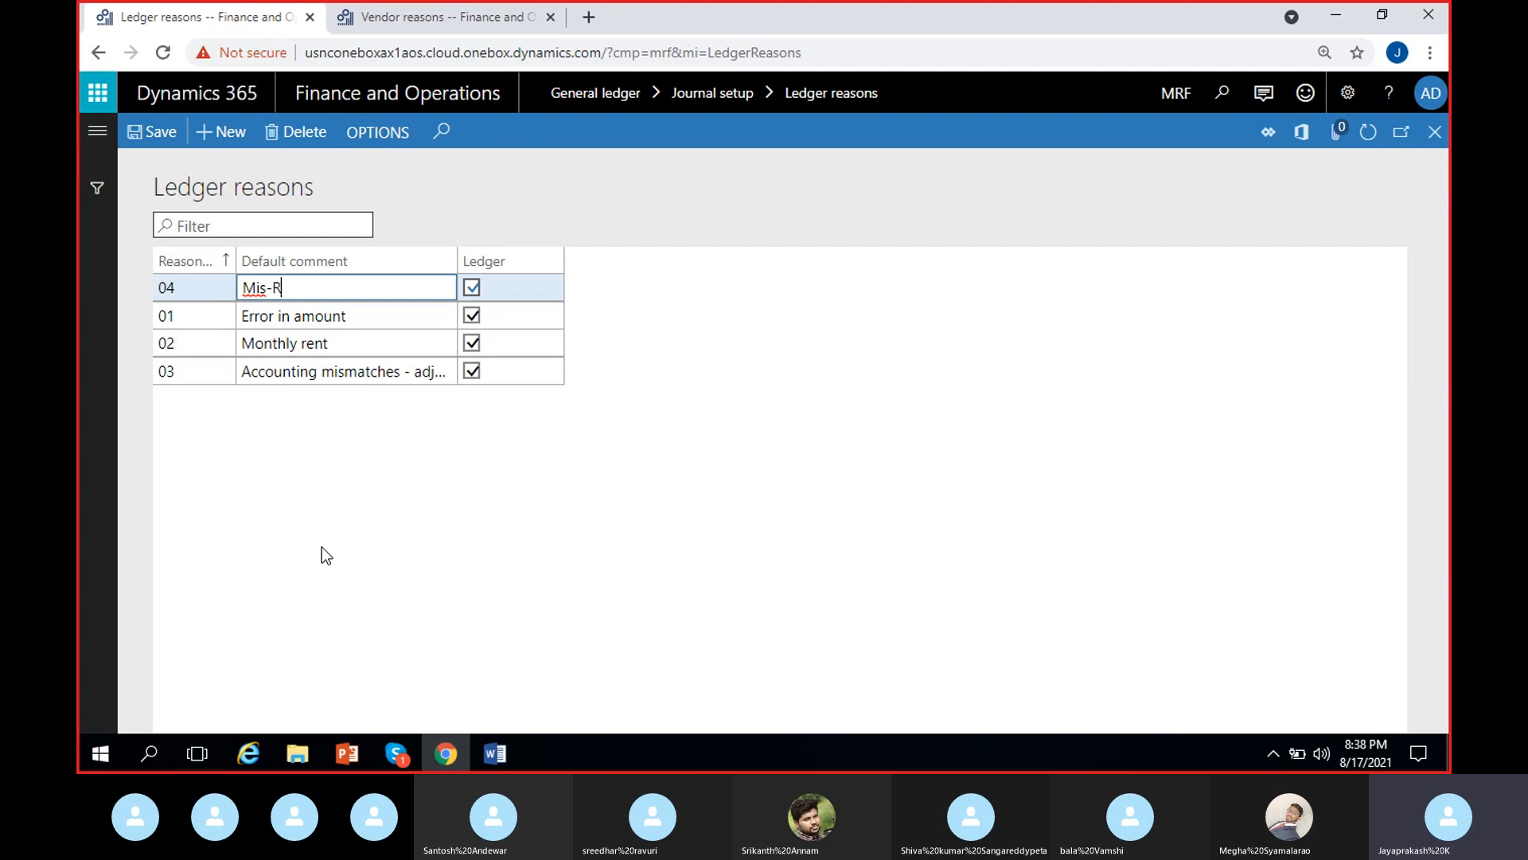
{"action": "type", "text": "evenues"}
{"action": "left_click", "coordinate": [143, 131]}
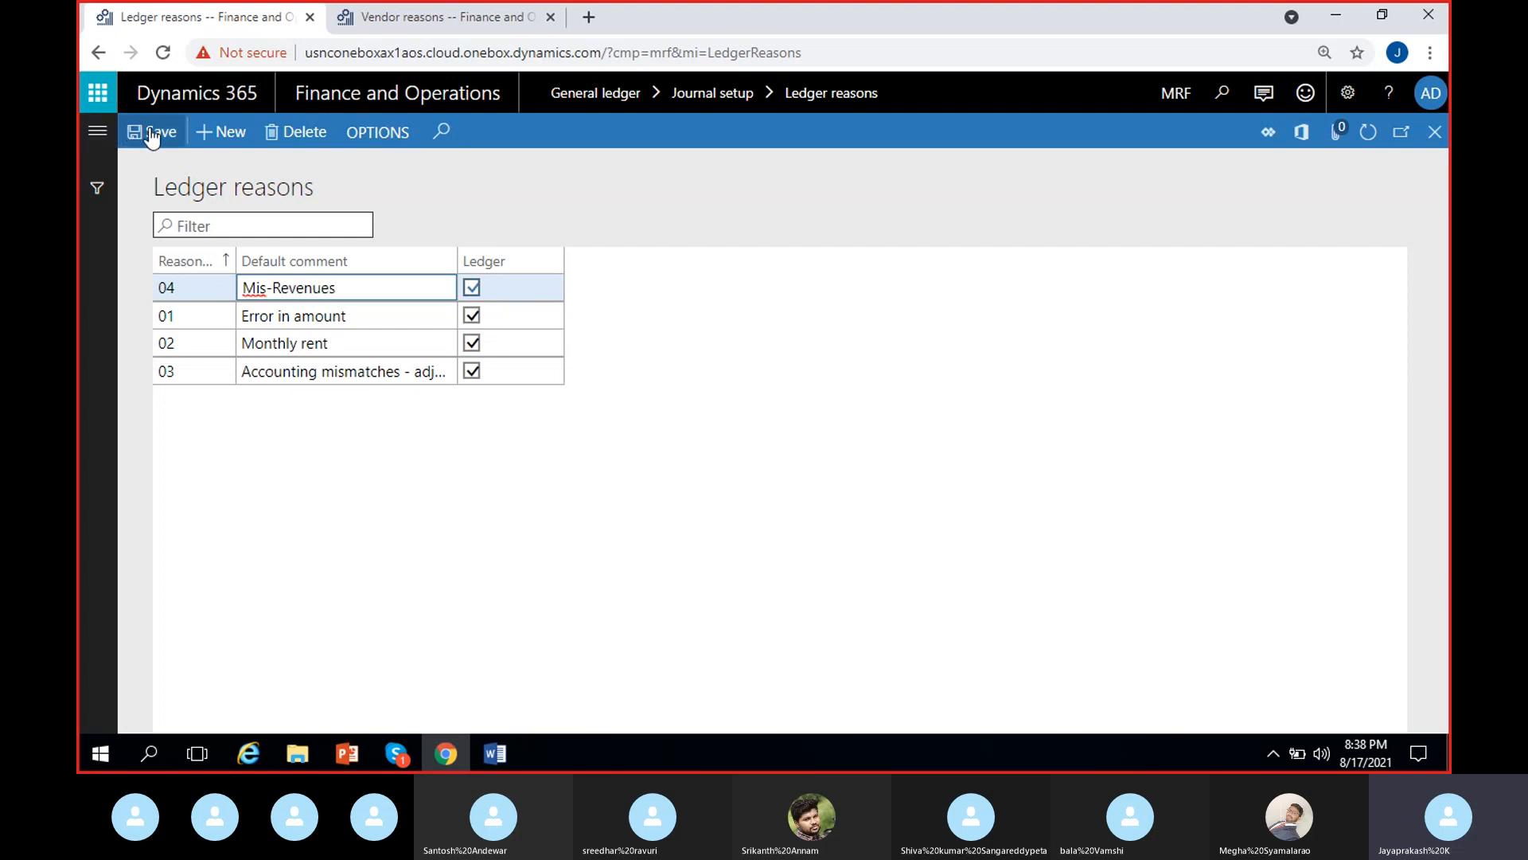
{"action": "left_click", "coordinate": [519, 463]}
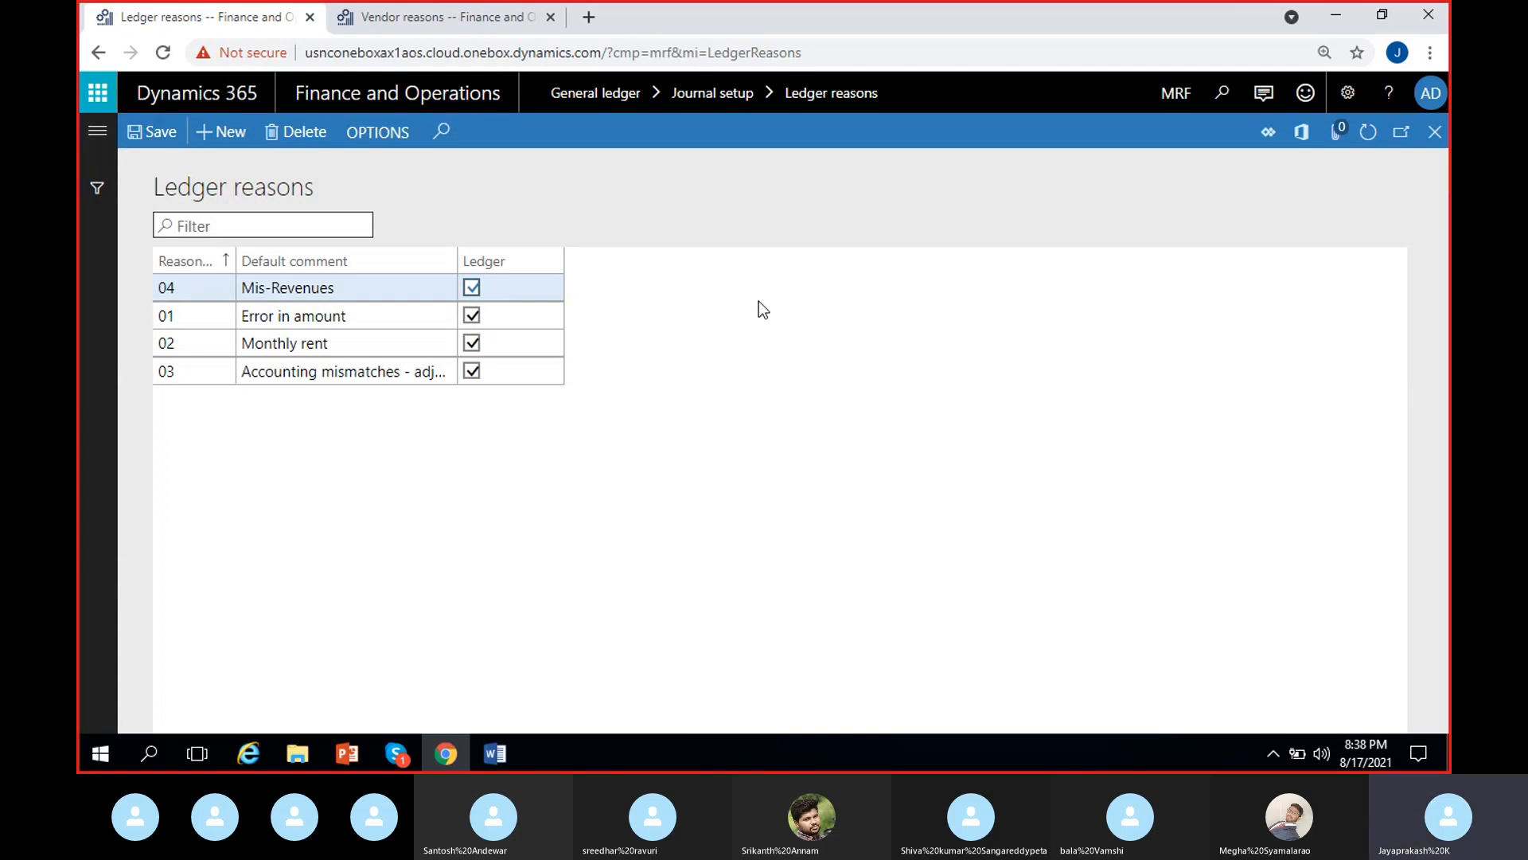
Step: Enable Customer for reason code 04 on the Financial reasons page of the General ledger journal setup and refresh the page
{"action": "left_click", "coordinate": [97, 134]}
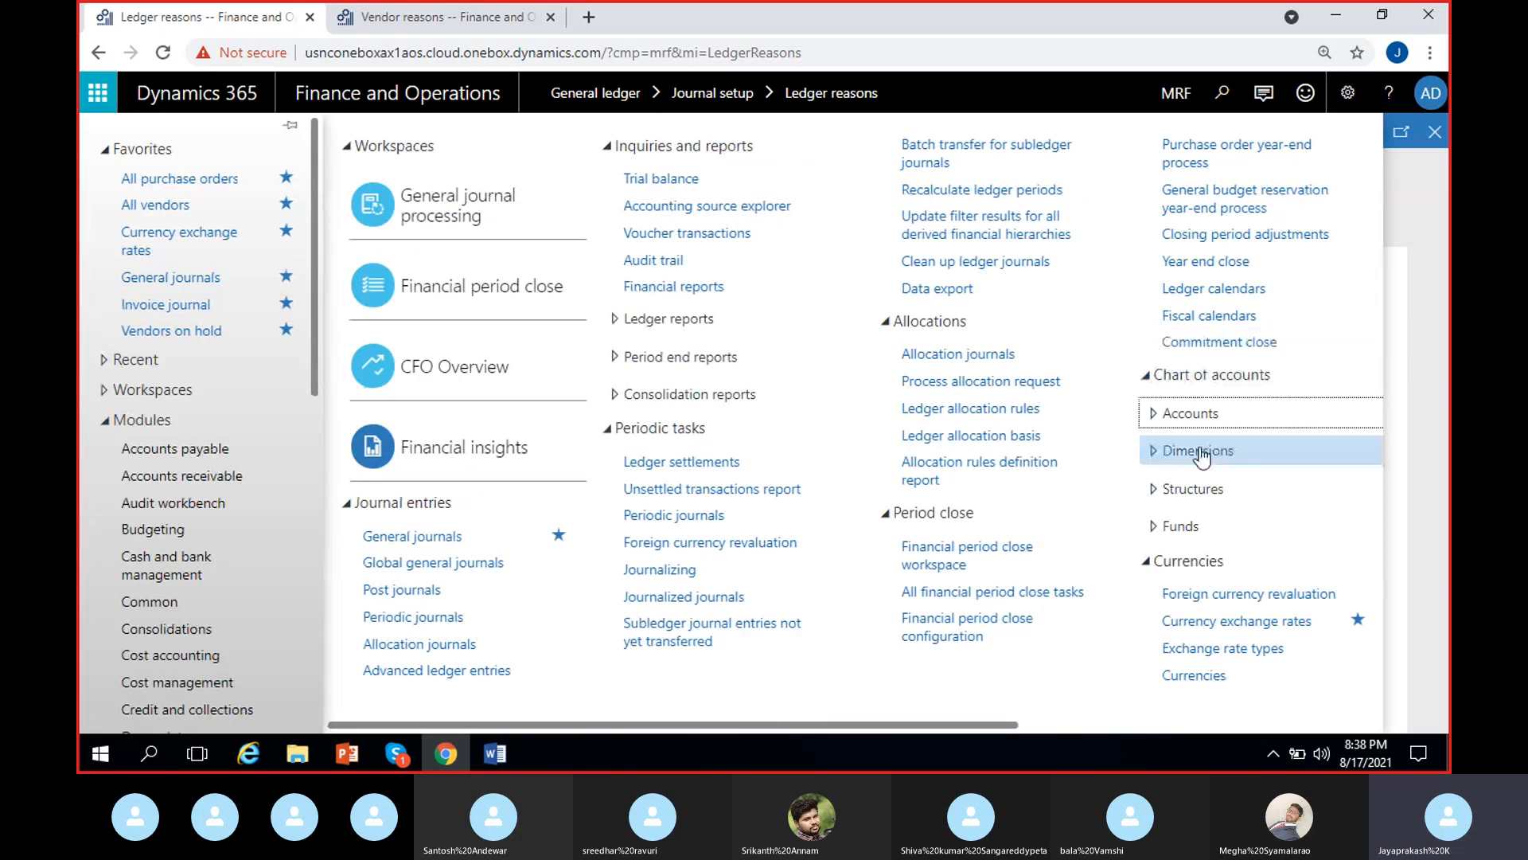
{"action": "left_click_drag", "start_coordinate": [976, 726], "coordinate": [1338, 720]}
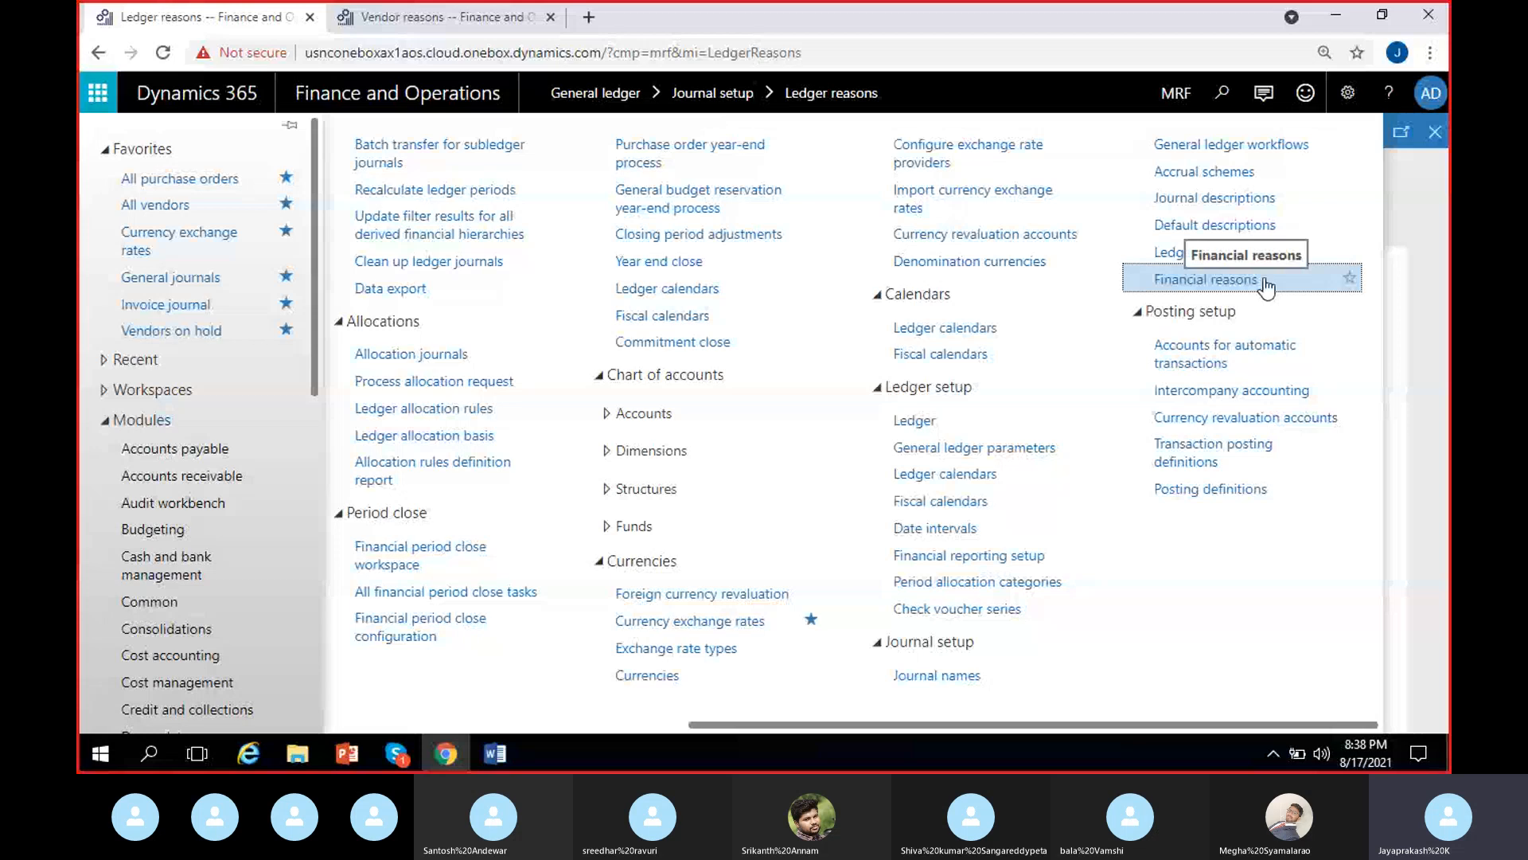
{"action": "left_click", "coordinate": [1206, 279]}
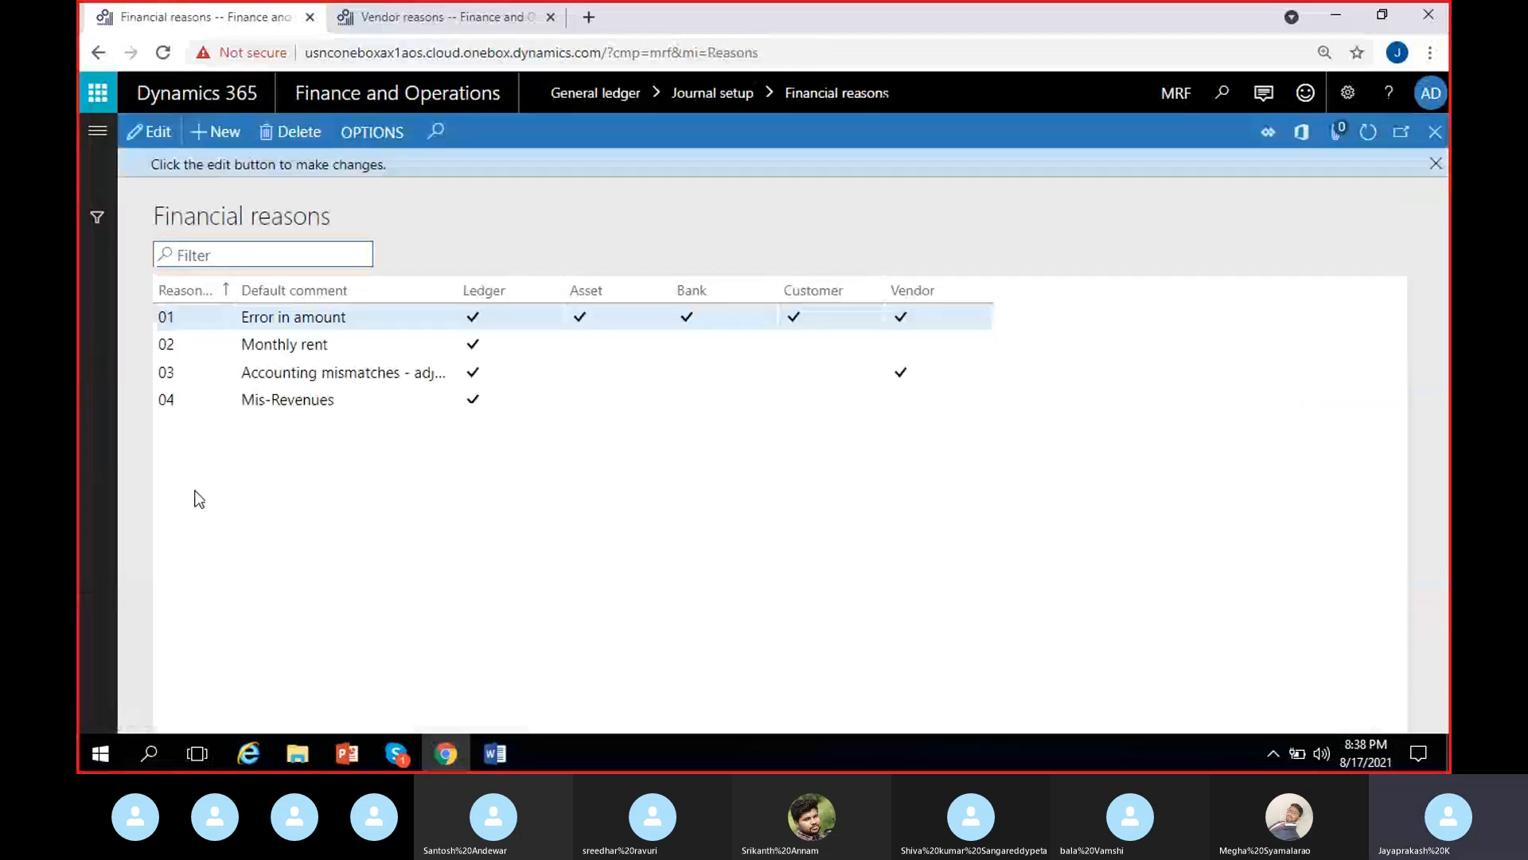
{"action": "left_click", "coordinate": [191, 401]}
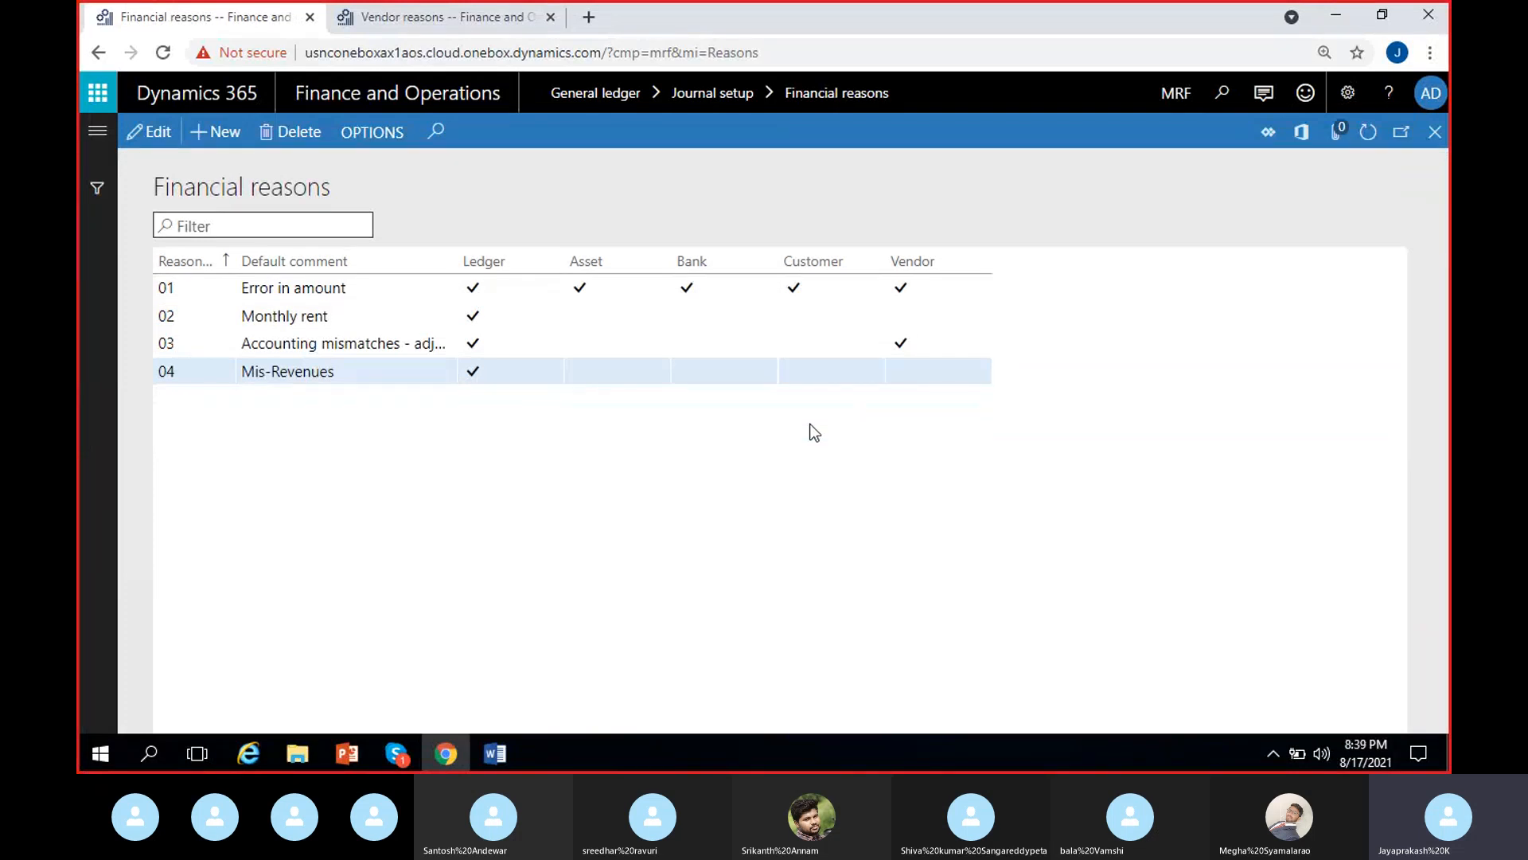
{"action": "left_click", "coordinate": [149, 132]}
{"action": "left_click", "coordinate": [793, 372]}
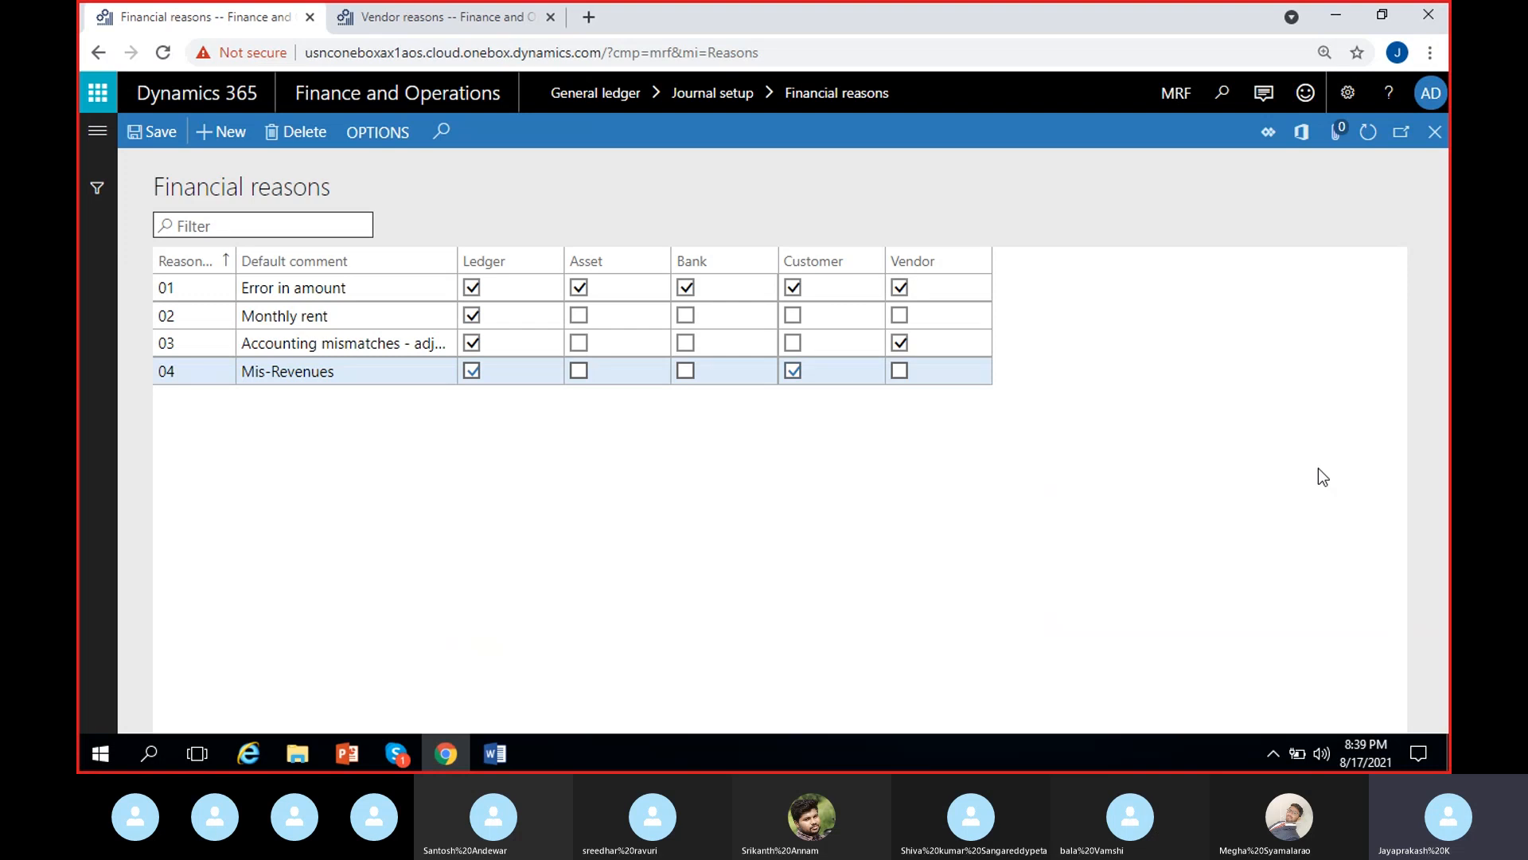
{"action": "left_click", "coordinate": [1367, 132]}
Step: Open the General journals page of General ledger from the Vendor reasons page and show the lines of journal batch MRF-000033
{"action": "left_click", "coordinate": [418, 29]}
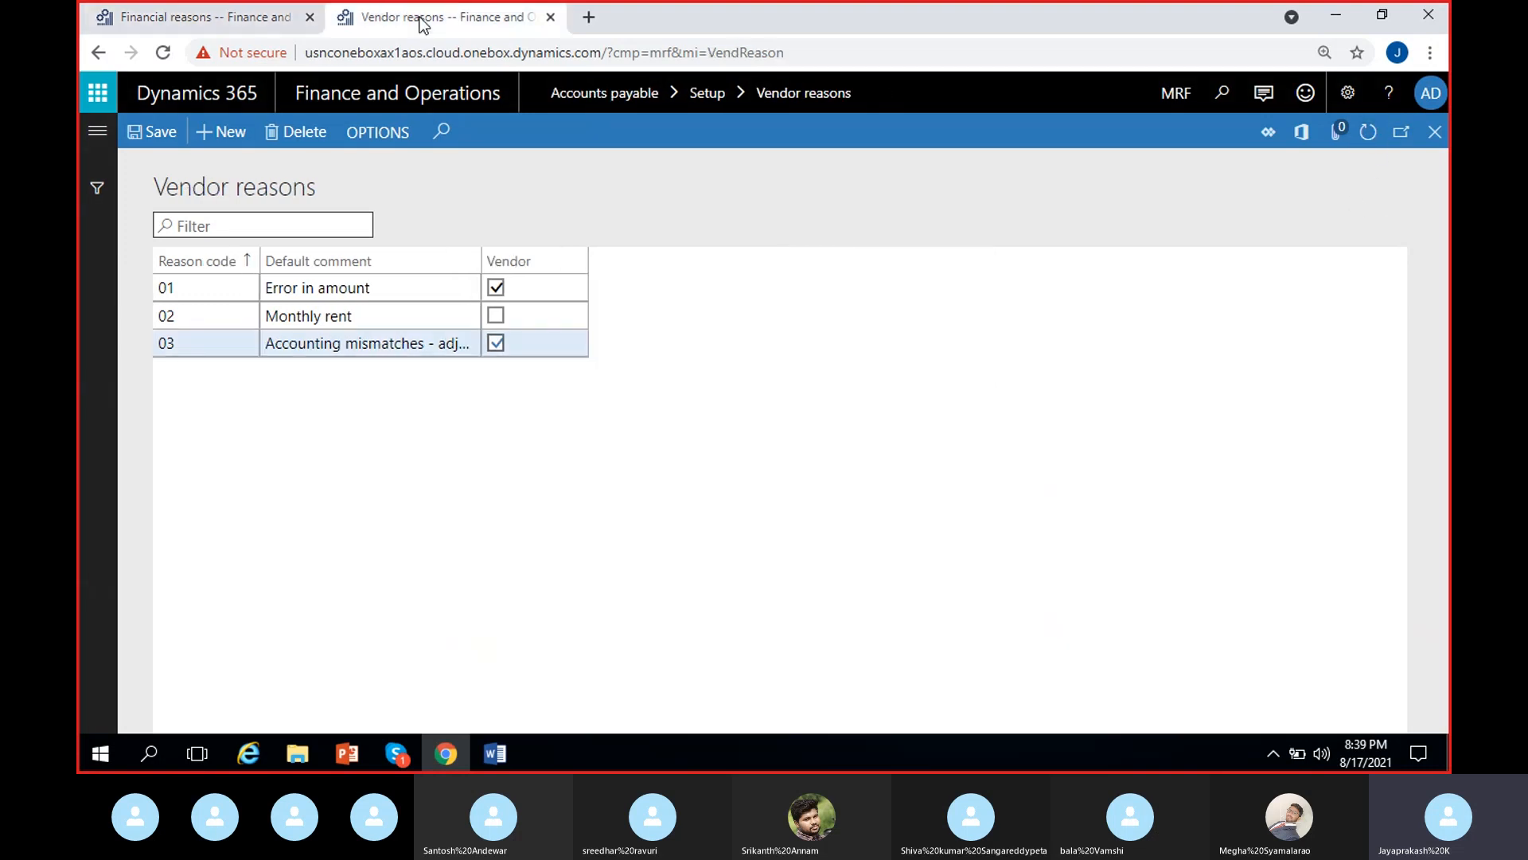
{"action": "left_click", "coordinate": [98, 130]}
{"action": "scroll", "coordinate": [212, 485], "scroll_direction": "down", "scroll_amount": 3}
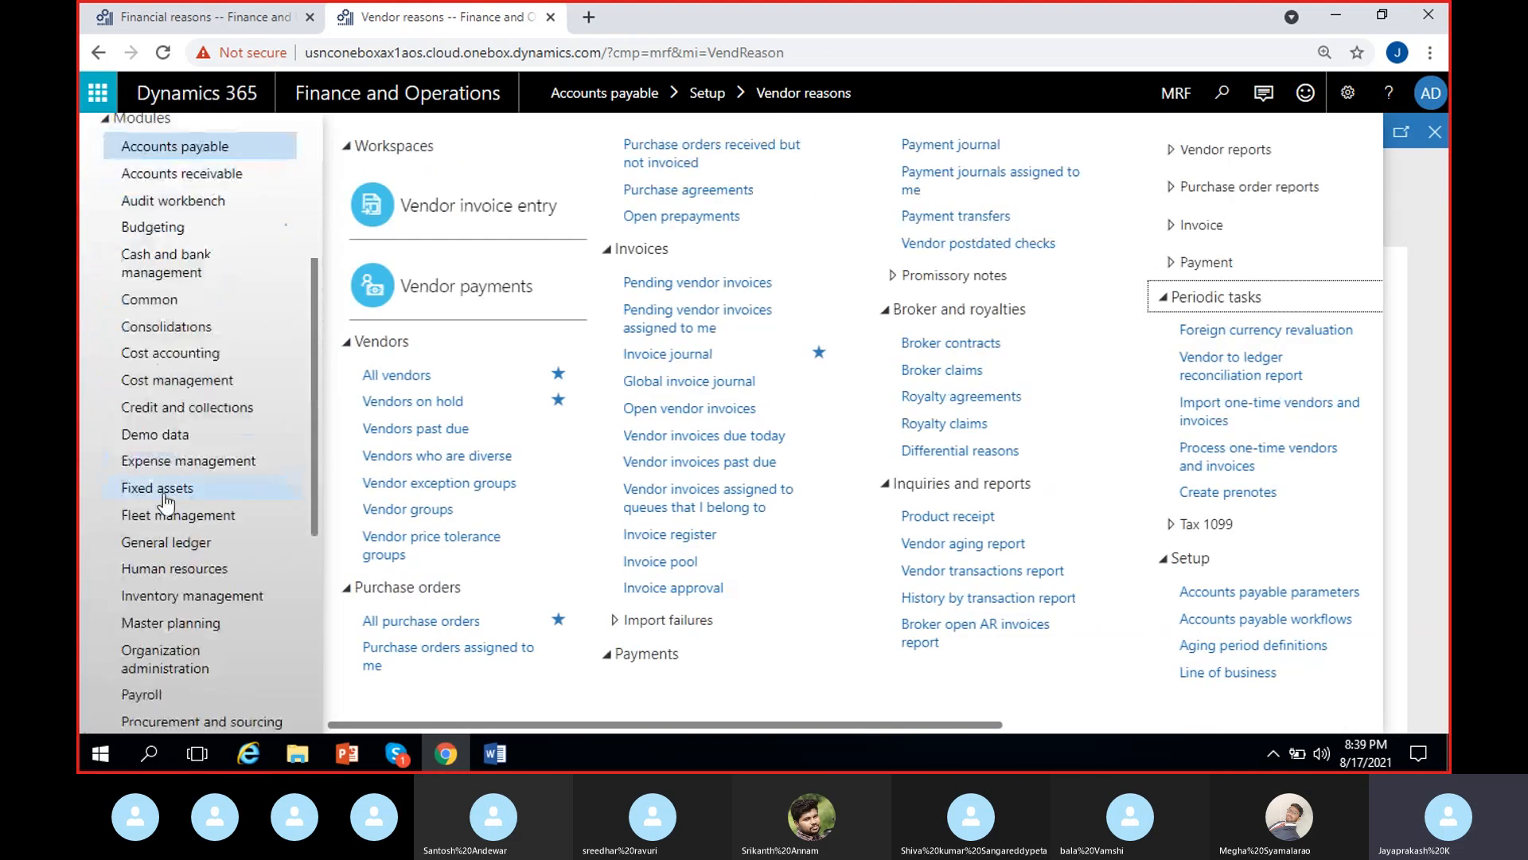
{"action": "left_click", "coordinate": [167, 541]}
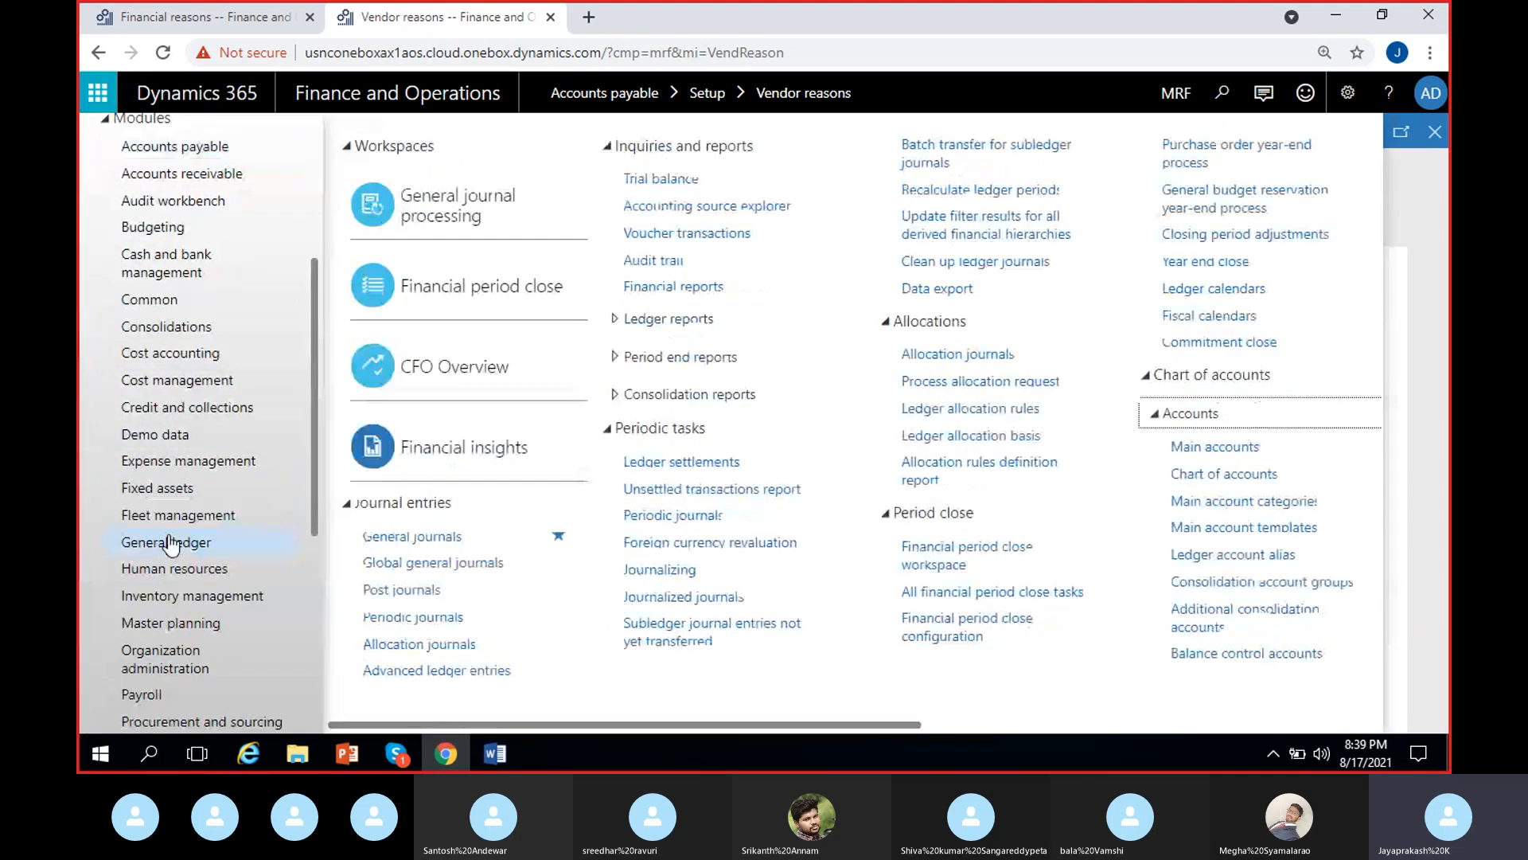
{"action": "left_click", "coordinate": [429, 535]}
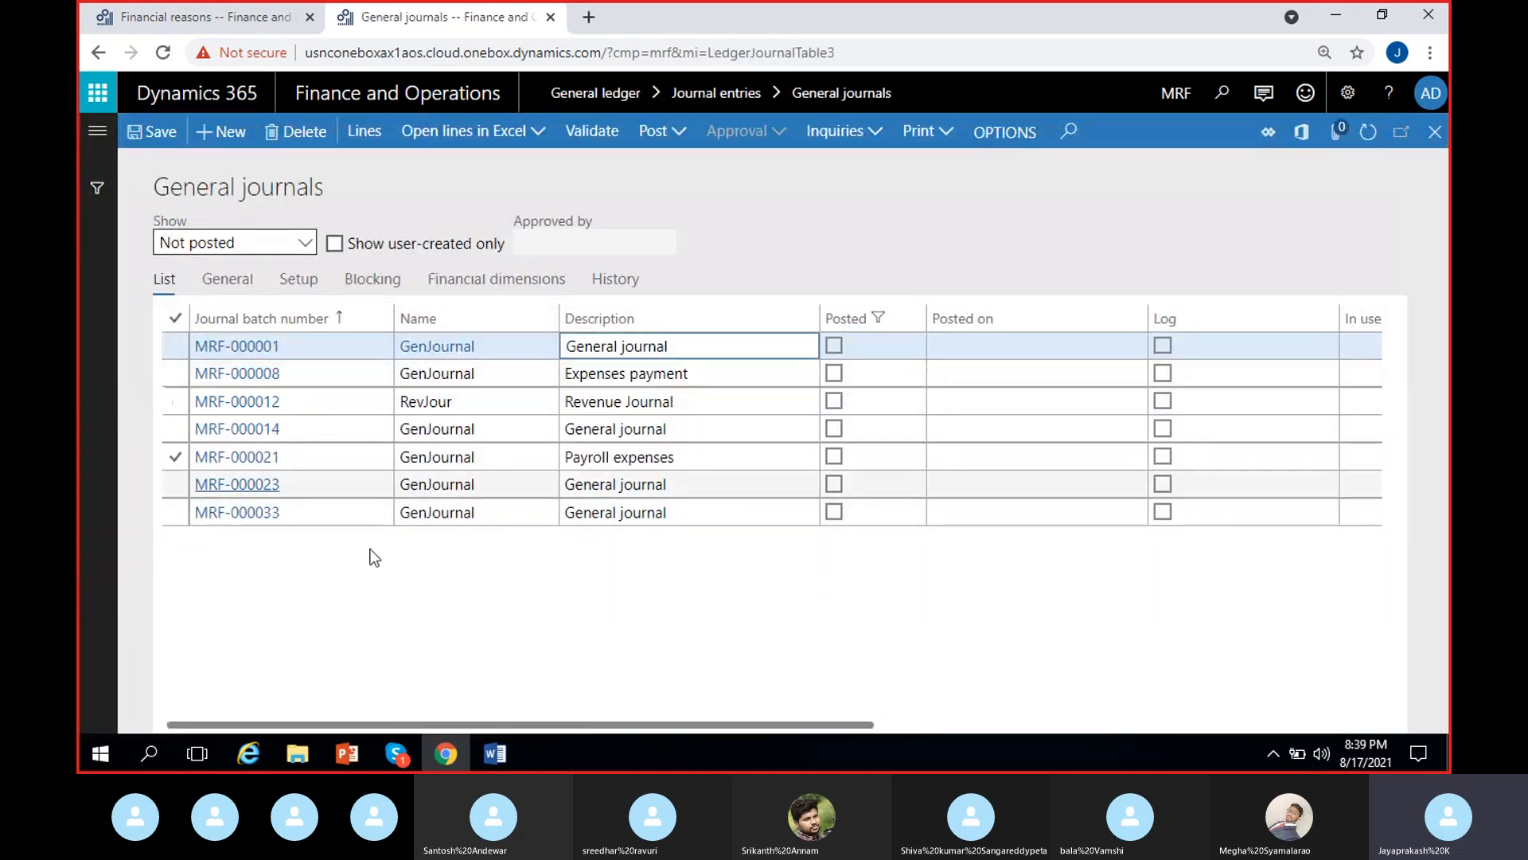
{"action": "left_click", "coordinate": [470, 513]}
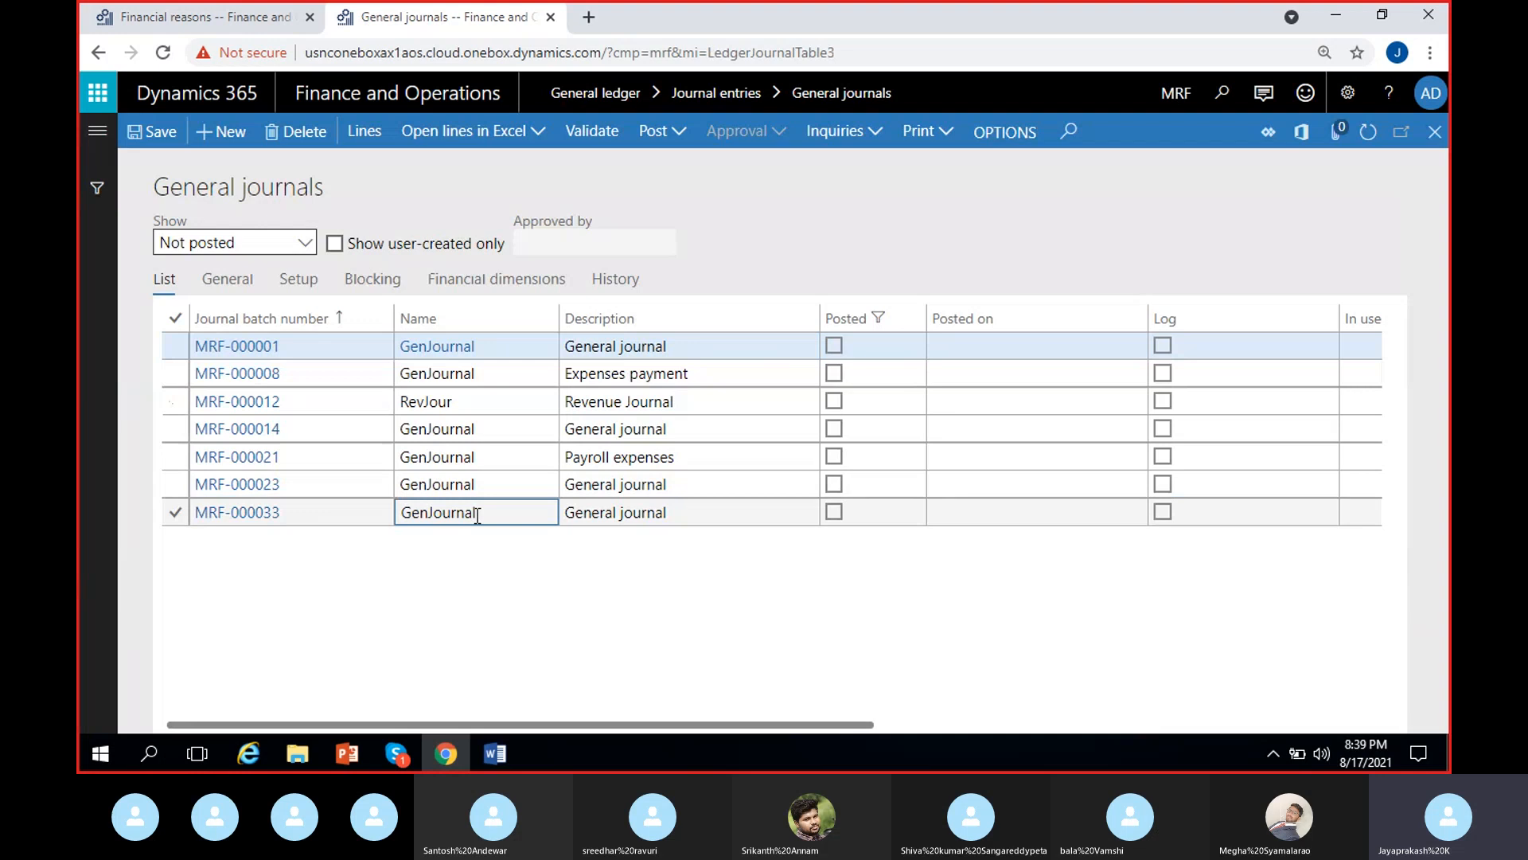
{"action": "left_click", "coordinate": [255, 512]}
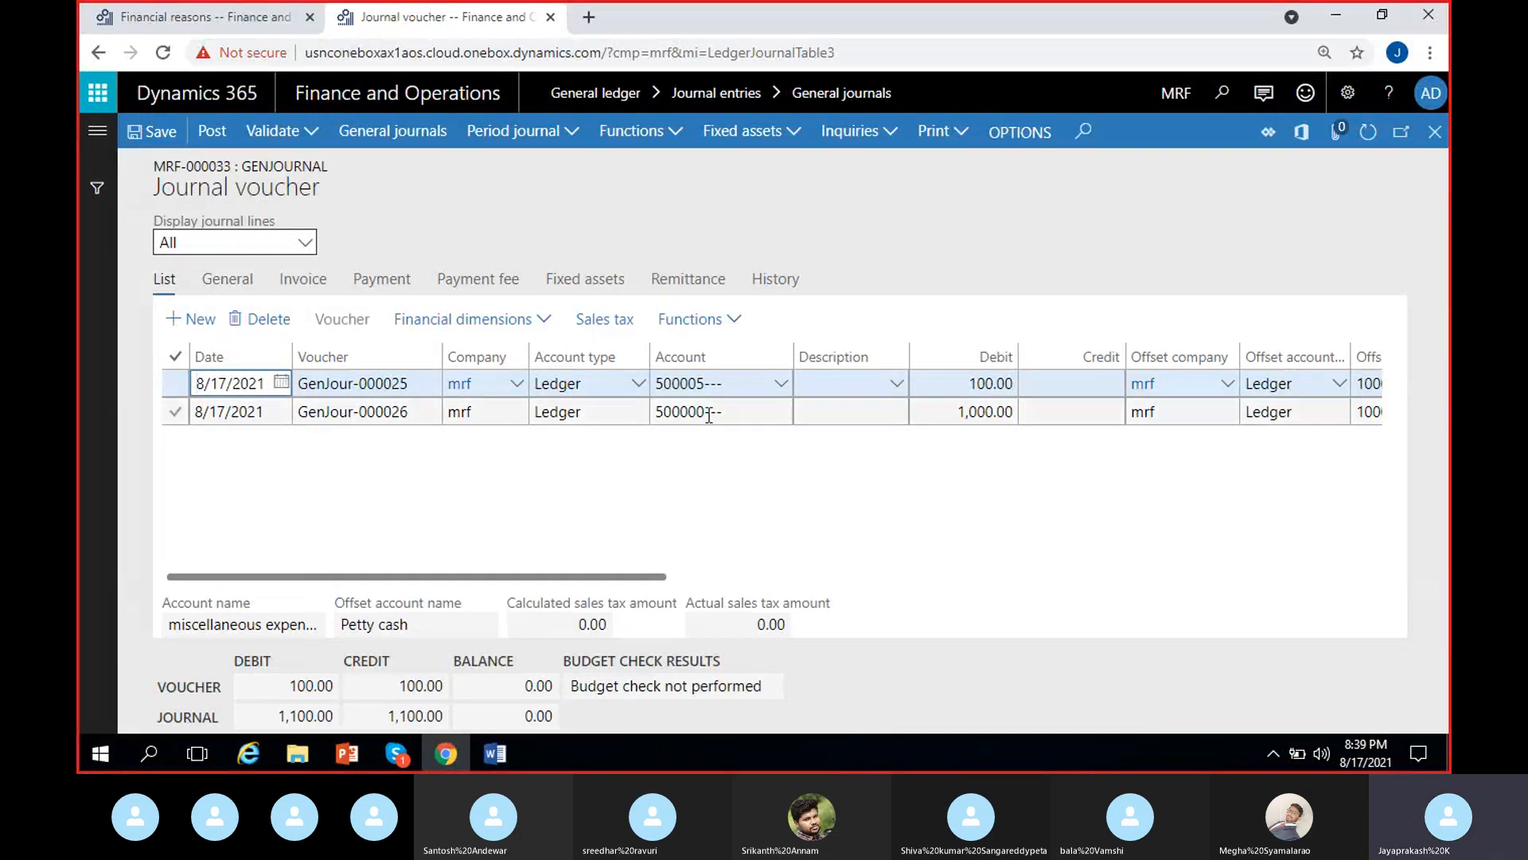
Step: Assign reason code 02 "Monthly rent" to the 1,000.00 rent expense line in its general details
{"action": "left_click", "coordinate": [674, 409]}
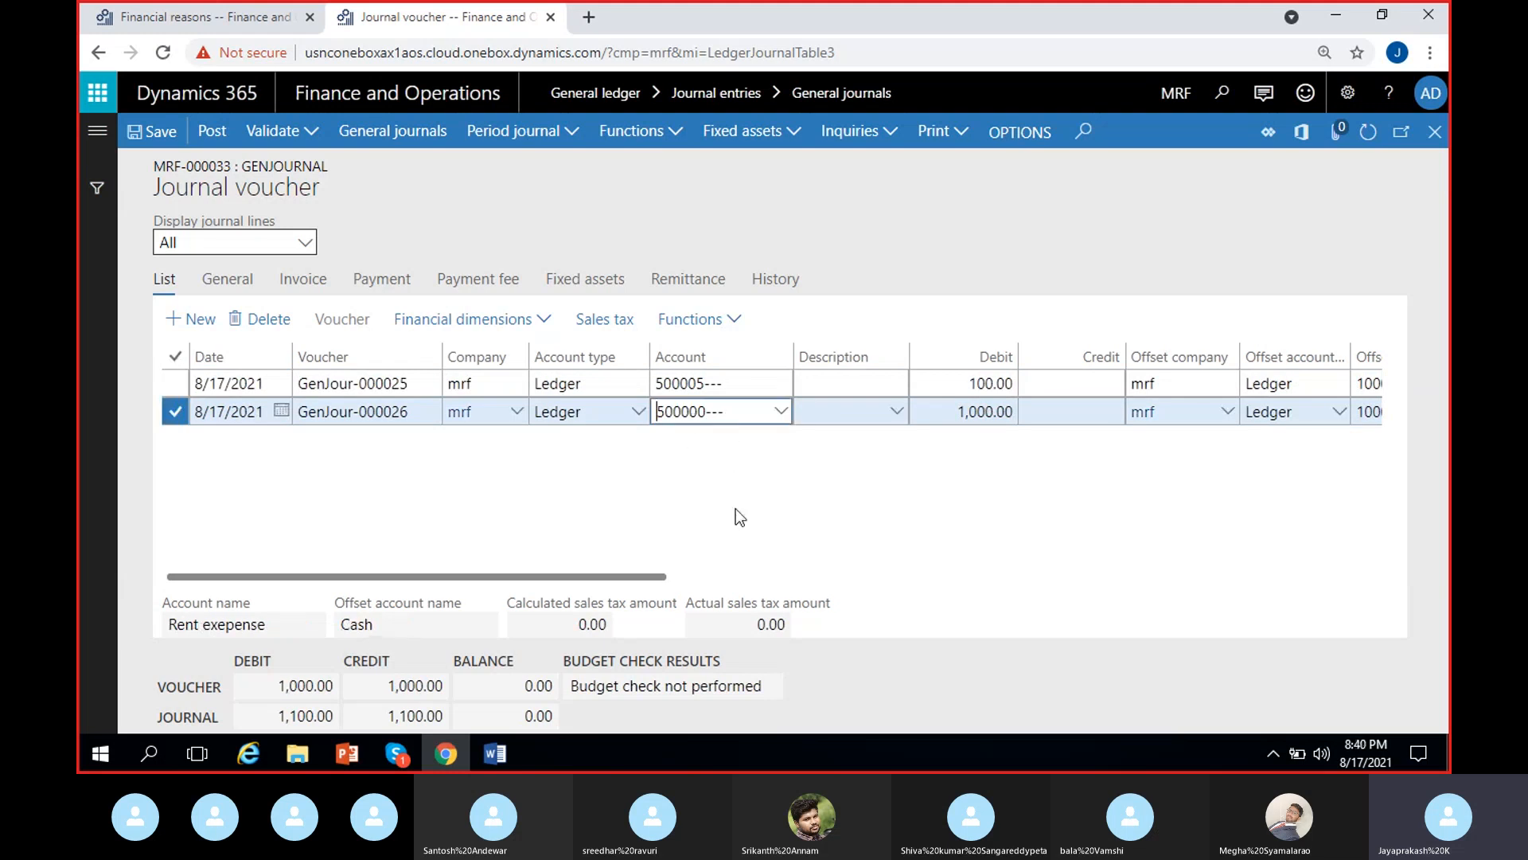
{"action": "left_click", "coordinate": [222, 285]}
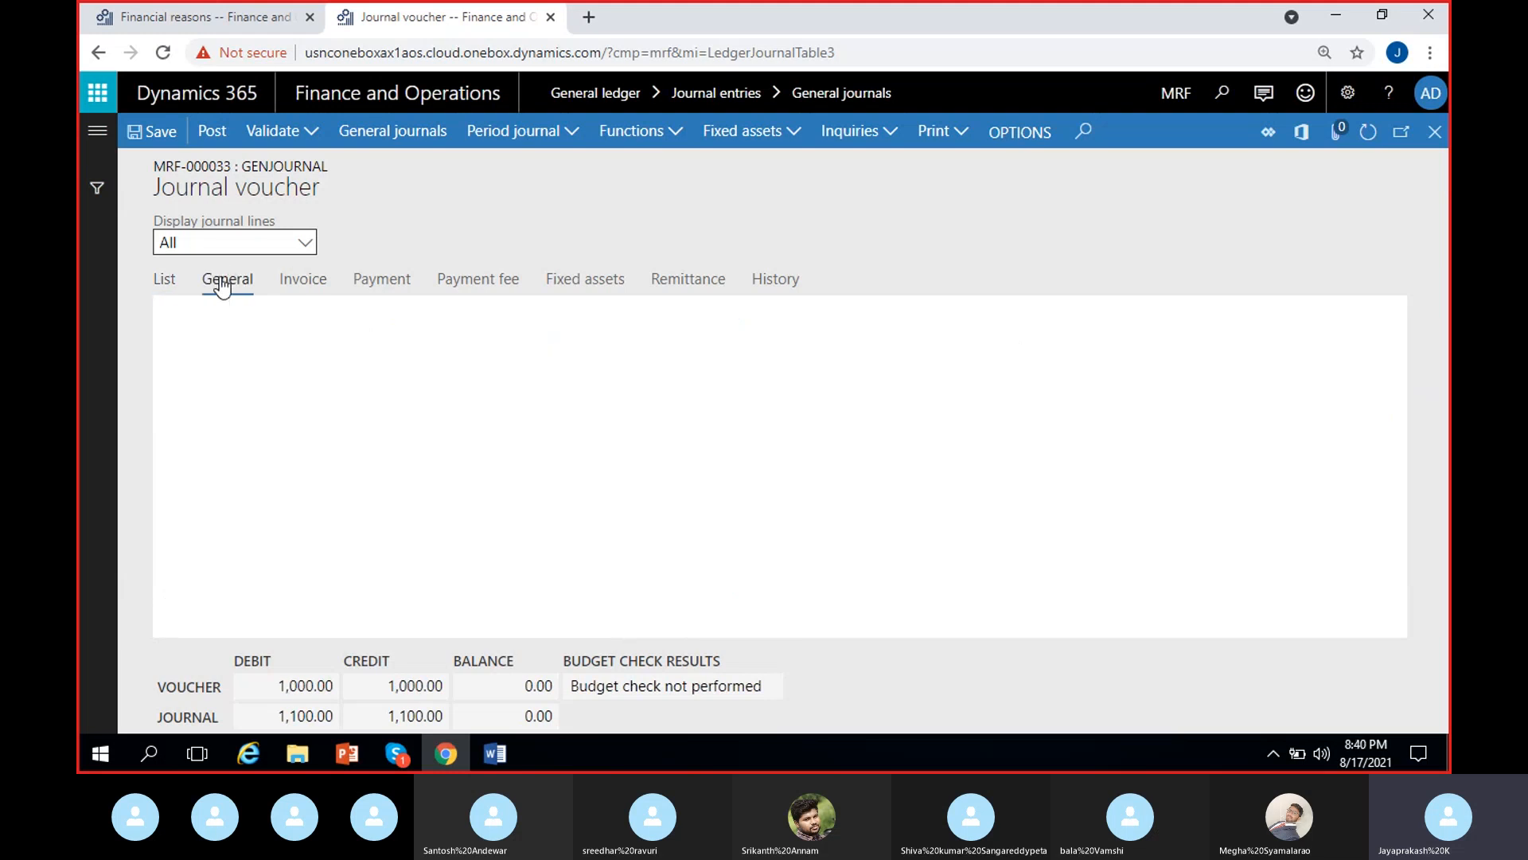
{"action": "left_click", "coordinate": [262, 493]}
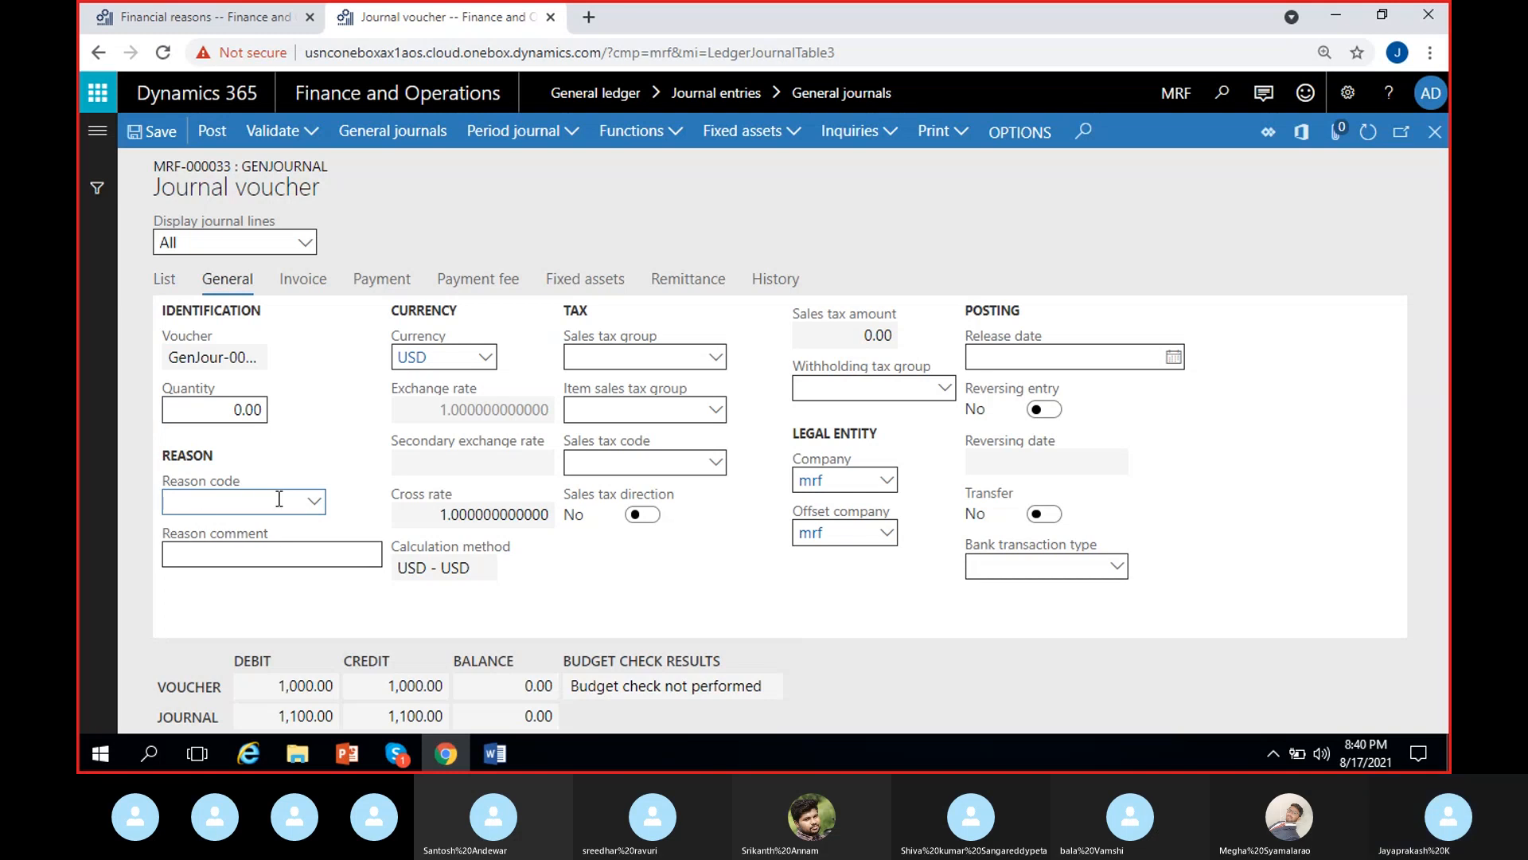
{"action": "left_click", "coordinate": [164, 279]}
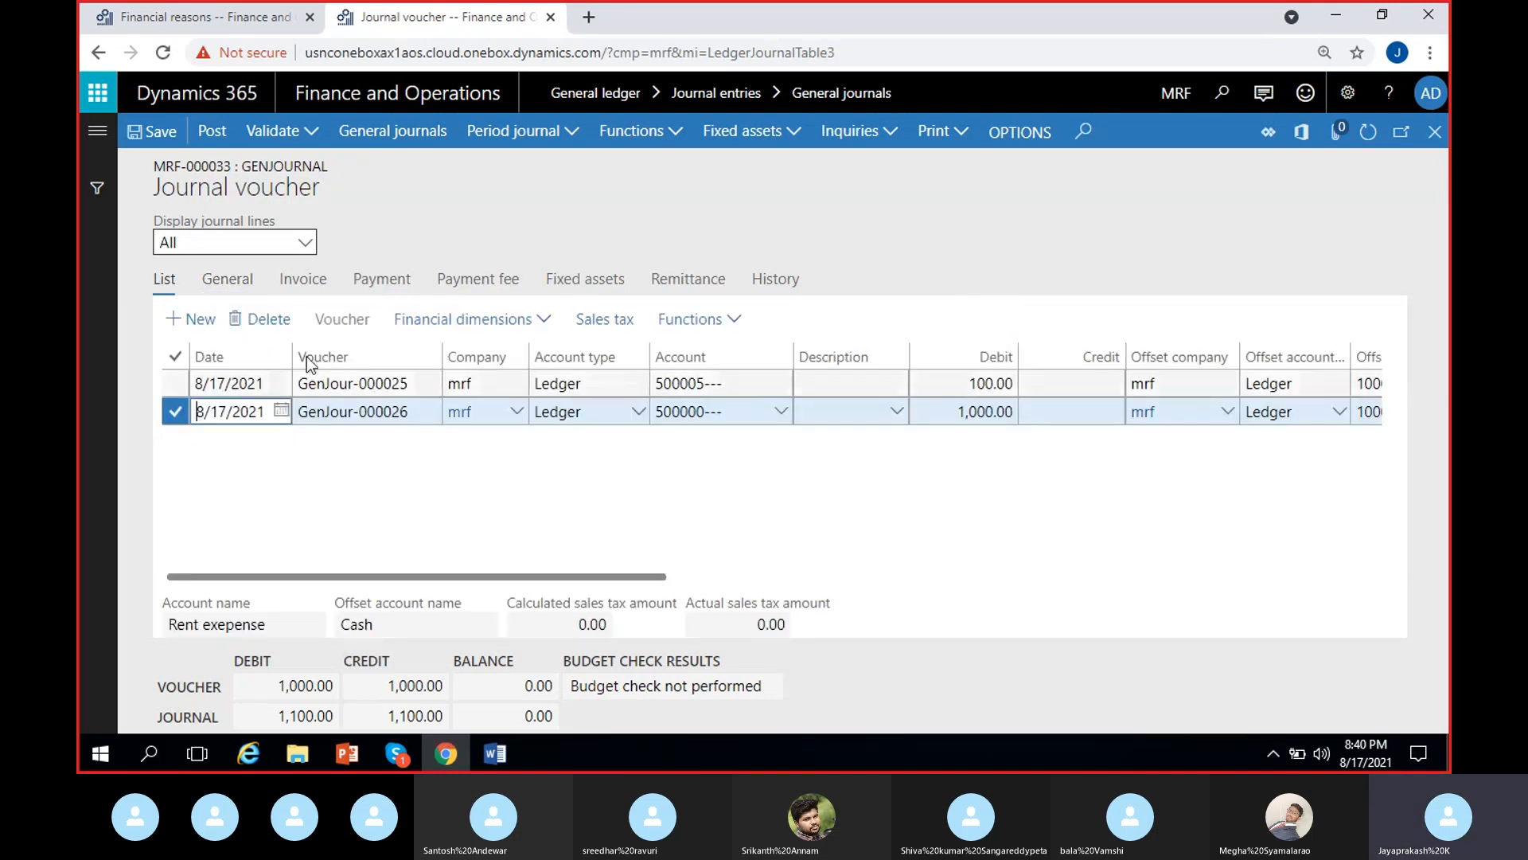
{"action": "left_click", "coordinate": [232, 280]}
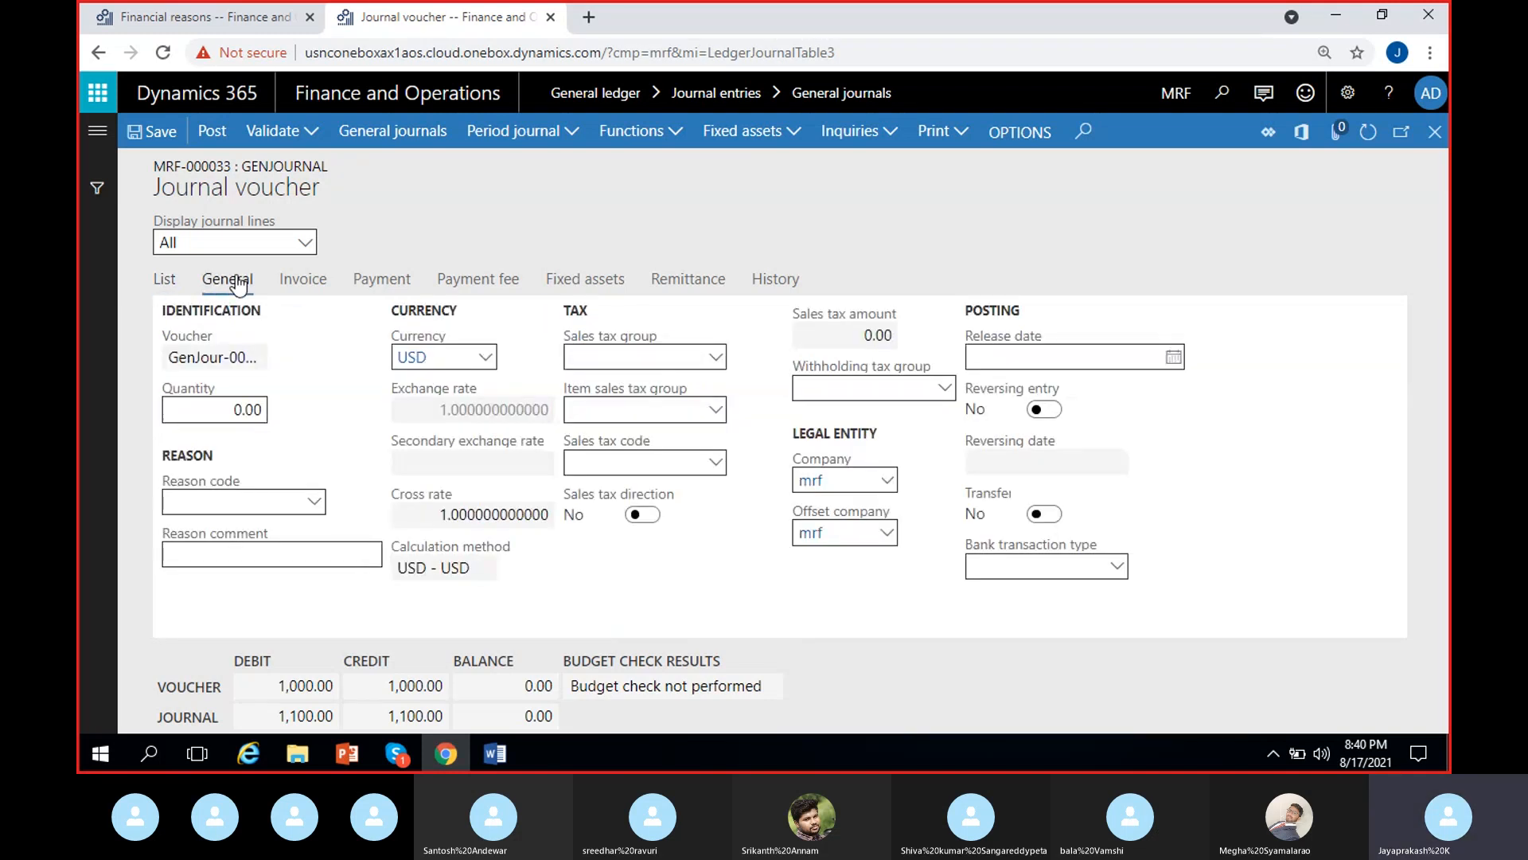
{"action": "left_click", "coordinate": [314, 503]}
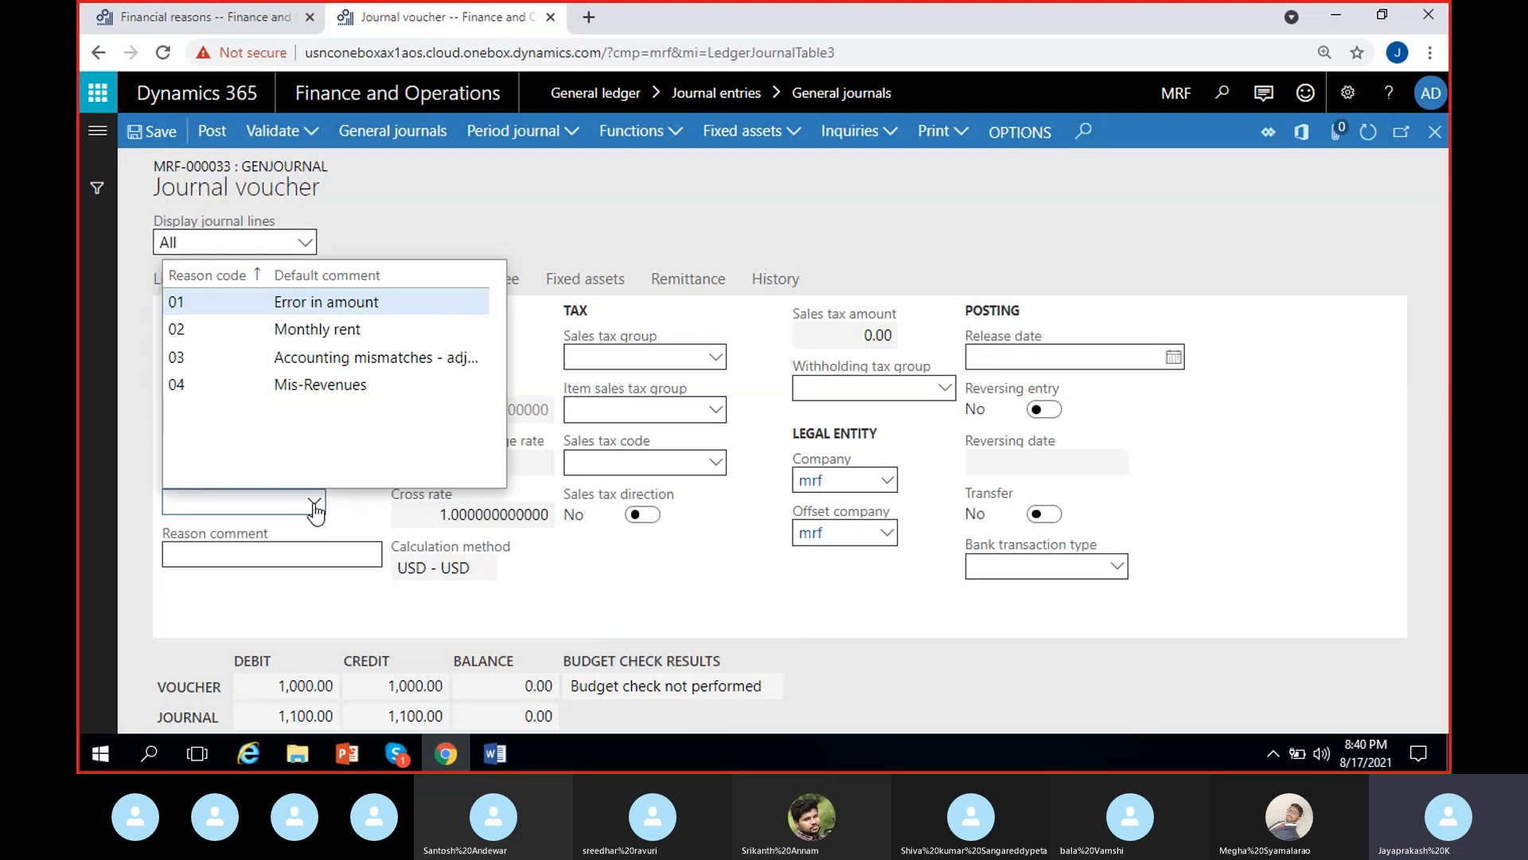
{"action": "left_click", "coordinate": [315, 331]}
{"action": "left_click", "coordinate": [337, 502]}
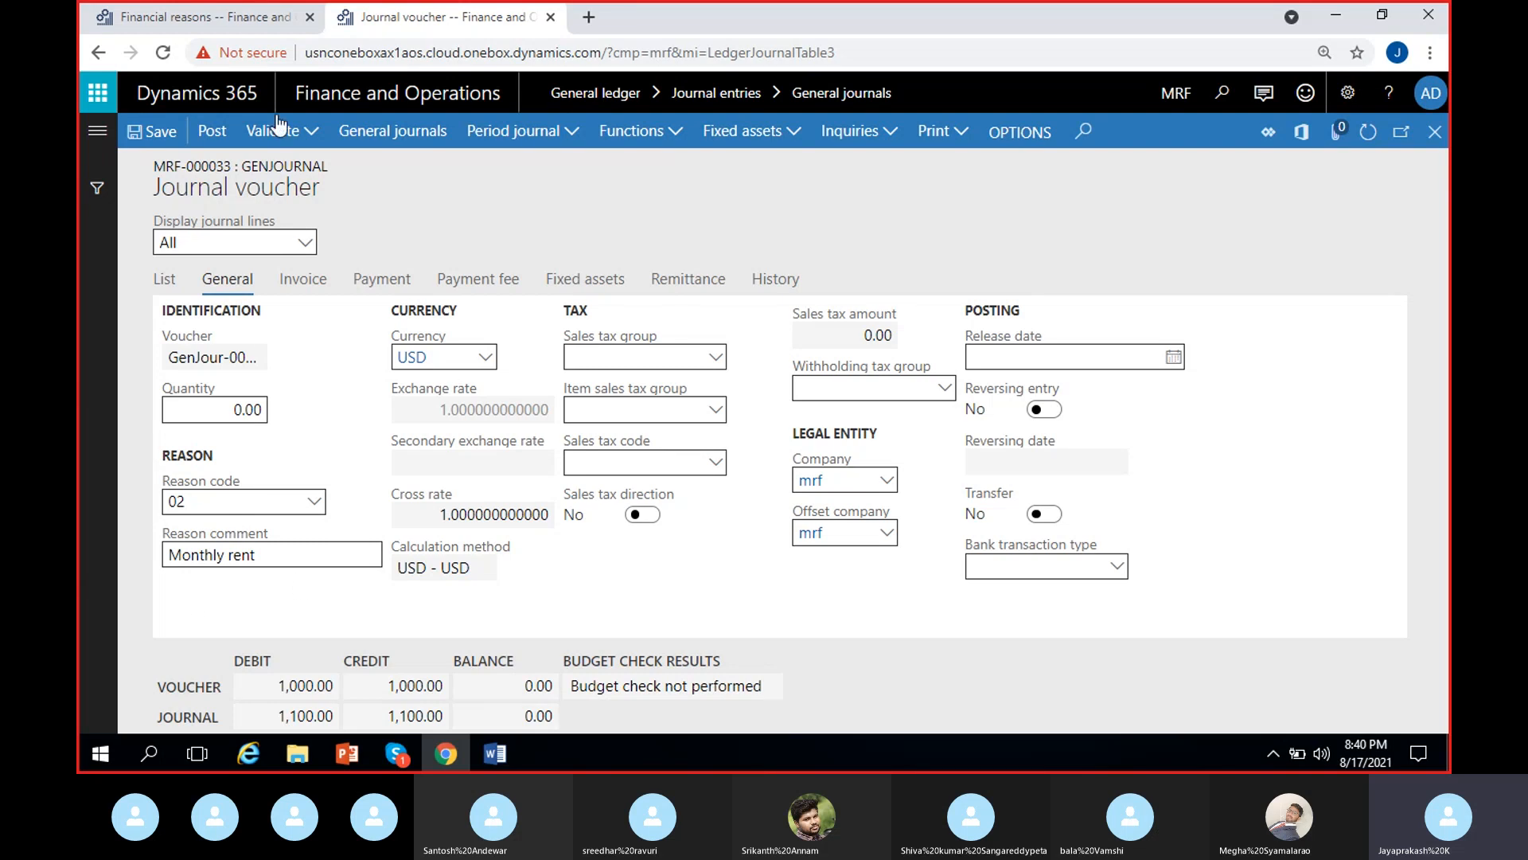
Step: Check the reason codes on the Financial reasons page, extend the rent line's reason comment to "Monthly rent - Aug" and save it
{"action": "left_click", "coordinate": [218, 24]}
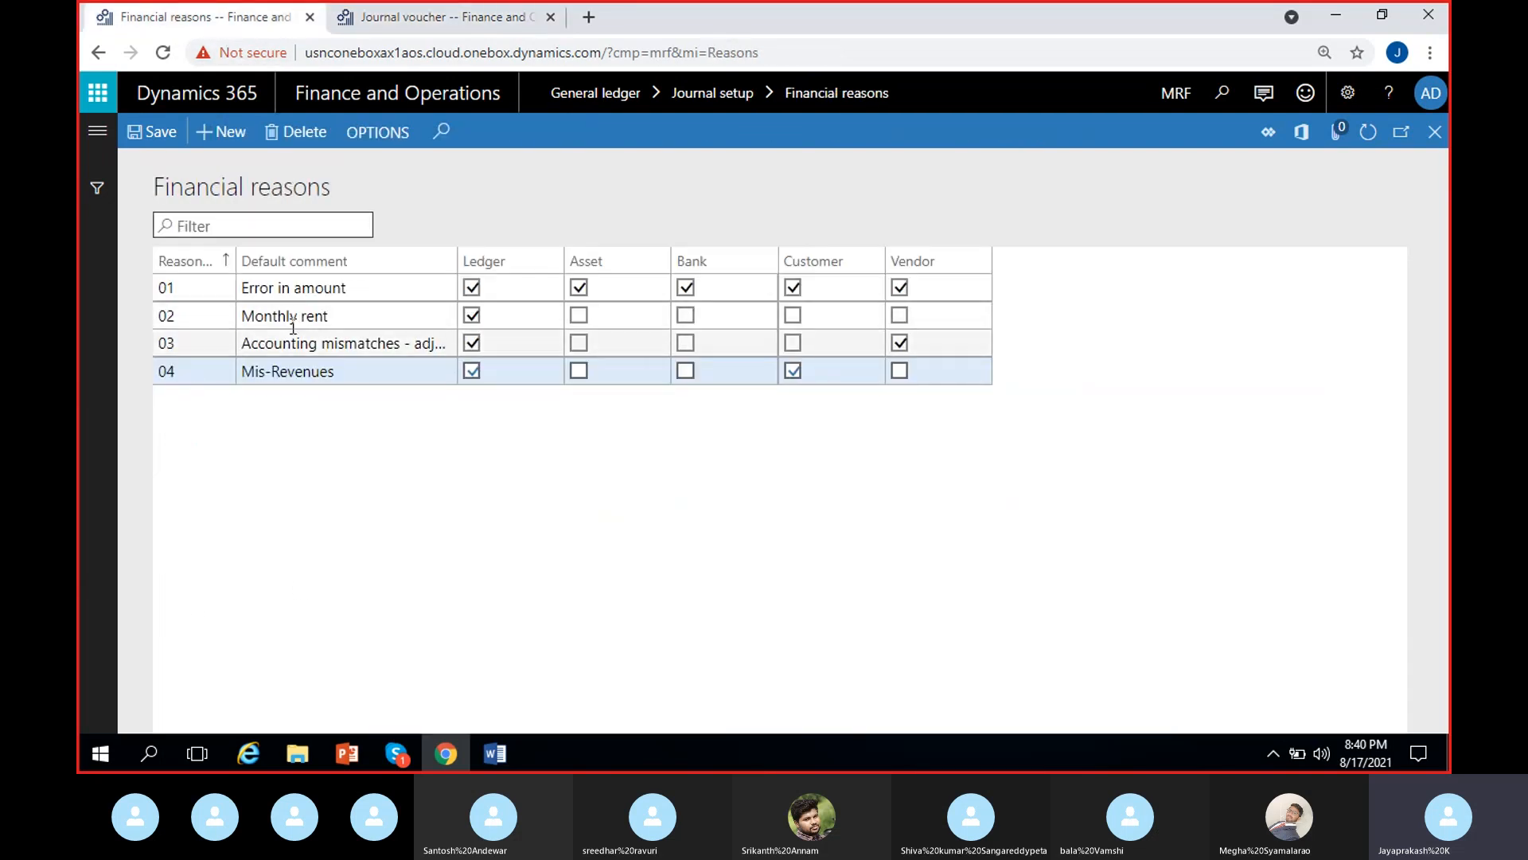
{"action": "left_click", "coordinate": [418, 19]}
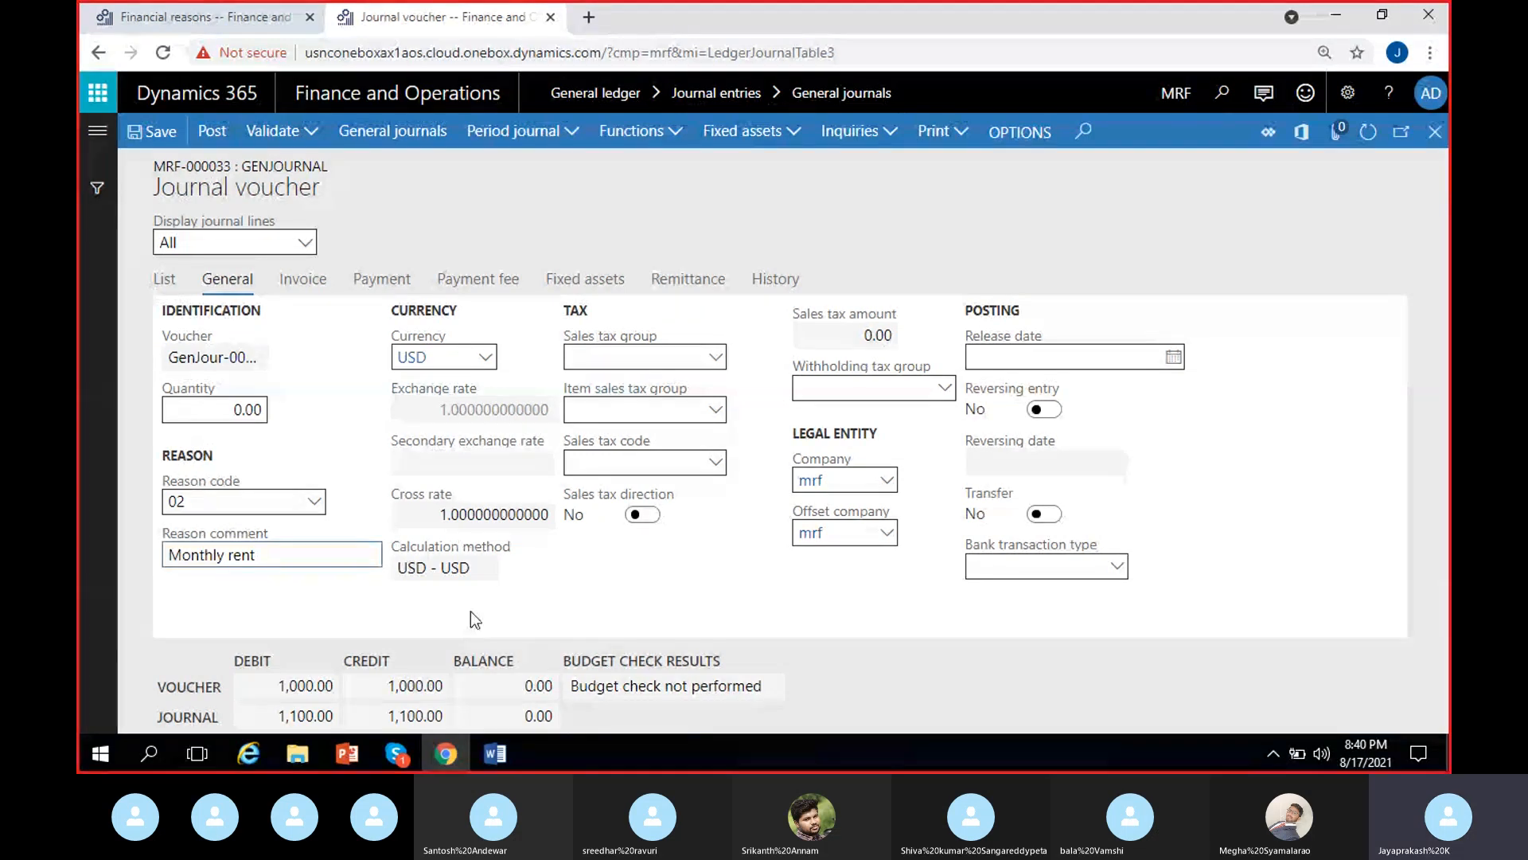
{"action": "type", "text": "- au"}
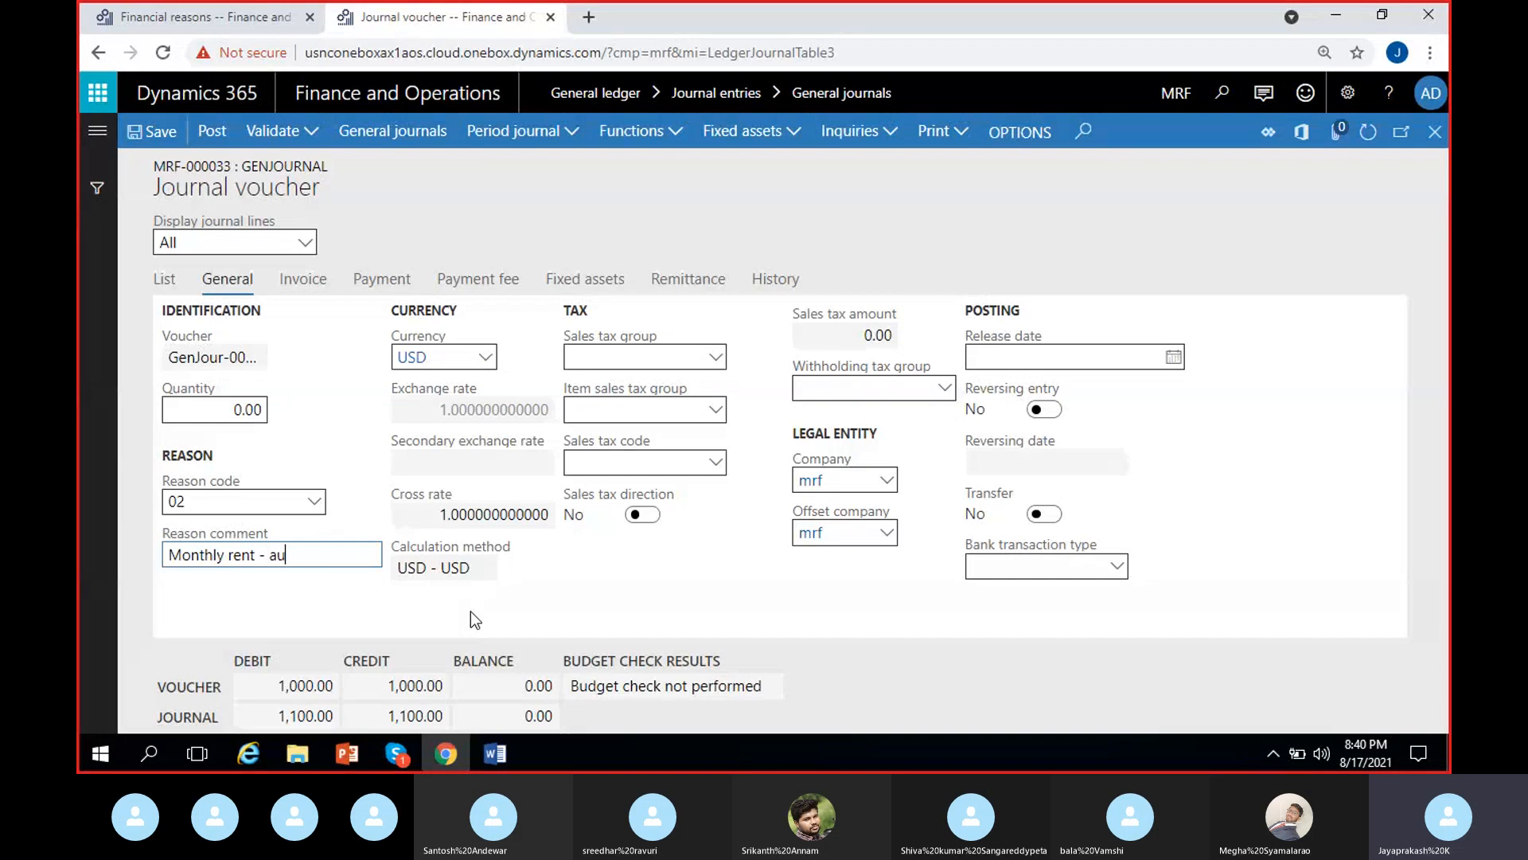
{"action": "type", "text": "g"}
{"action": "key", "text": "BackSpace"}
{"action": "key", "text": "BackSpace"}
{"action": "key", "text": "BackSpace"}
{"action": "type", "text": "Aug"}
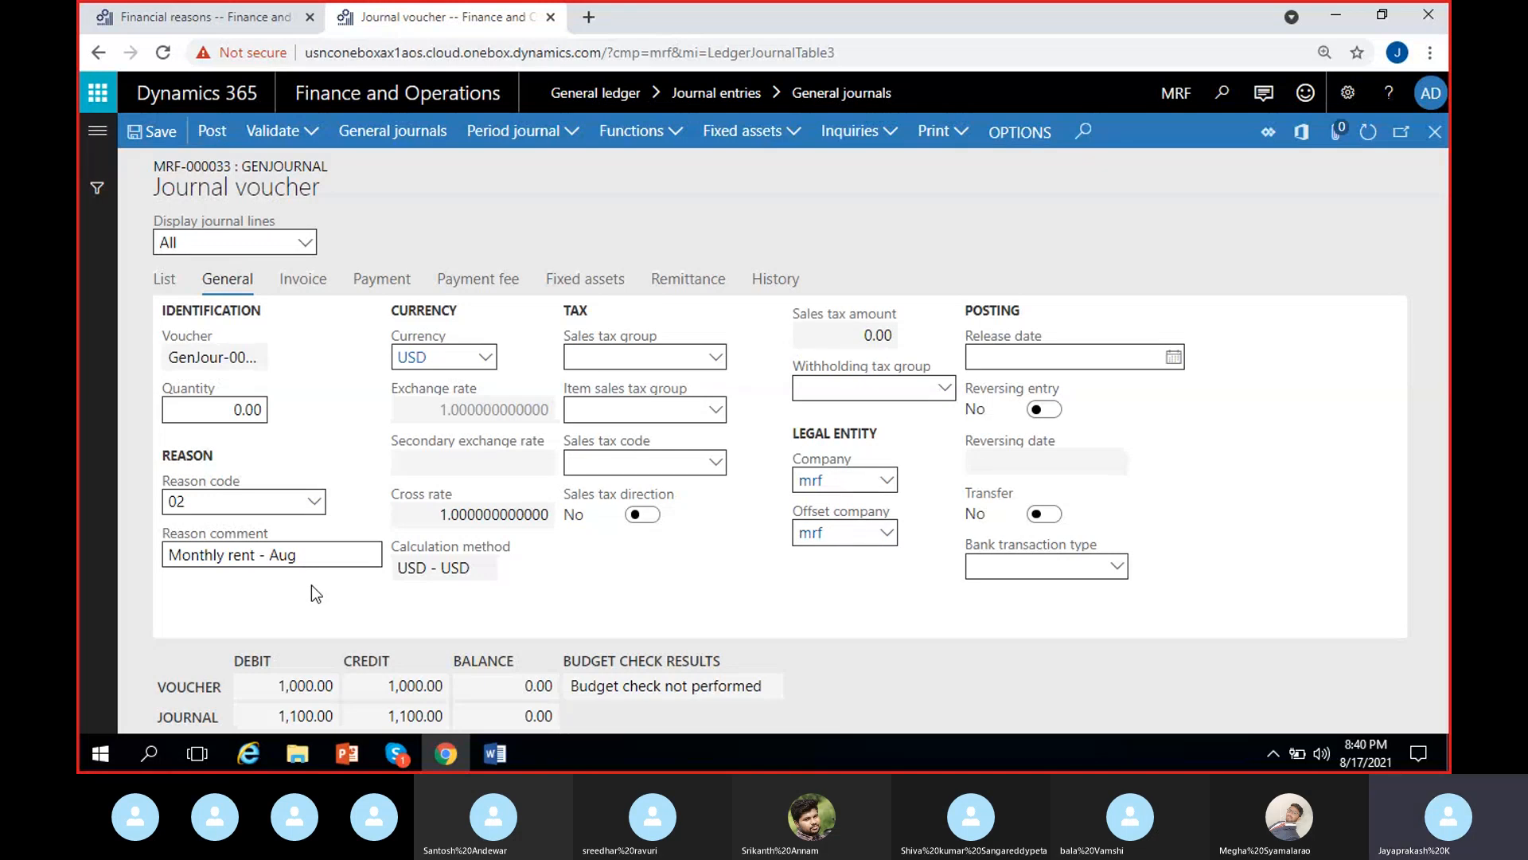
{"action": "left_click", "coordinate": [154, 136]}
Step: Select the 100.00 miscellaneous expense line and review the reason codes available in its general details
{"action": "left_click", "coordinate": [166, 282]}
{"action": "left_click", "coordinate": [751, 411]}
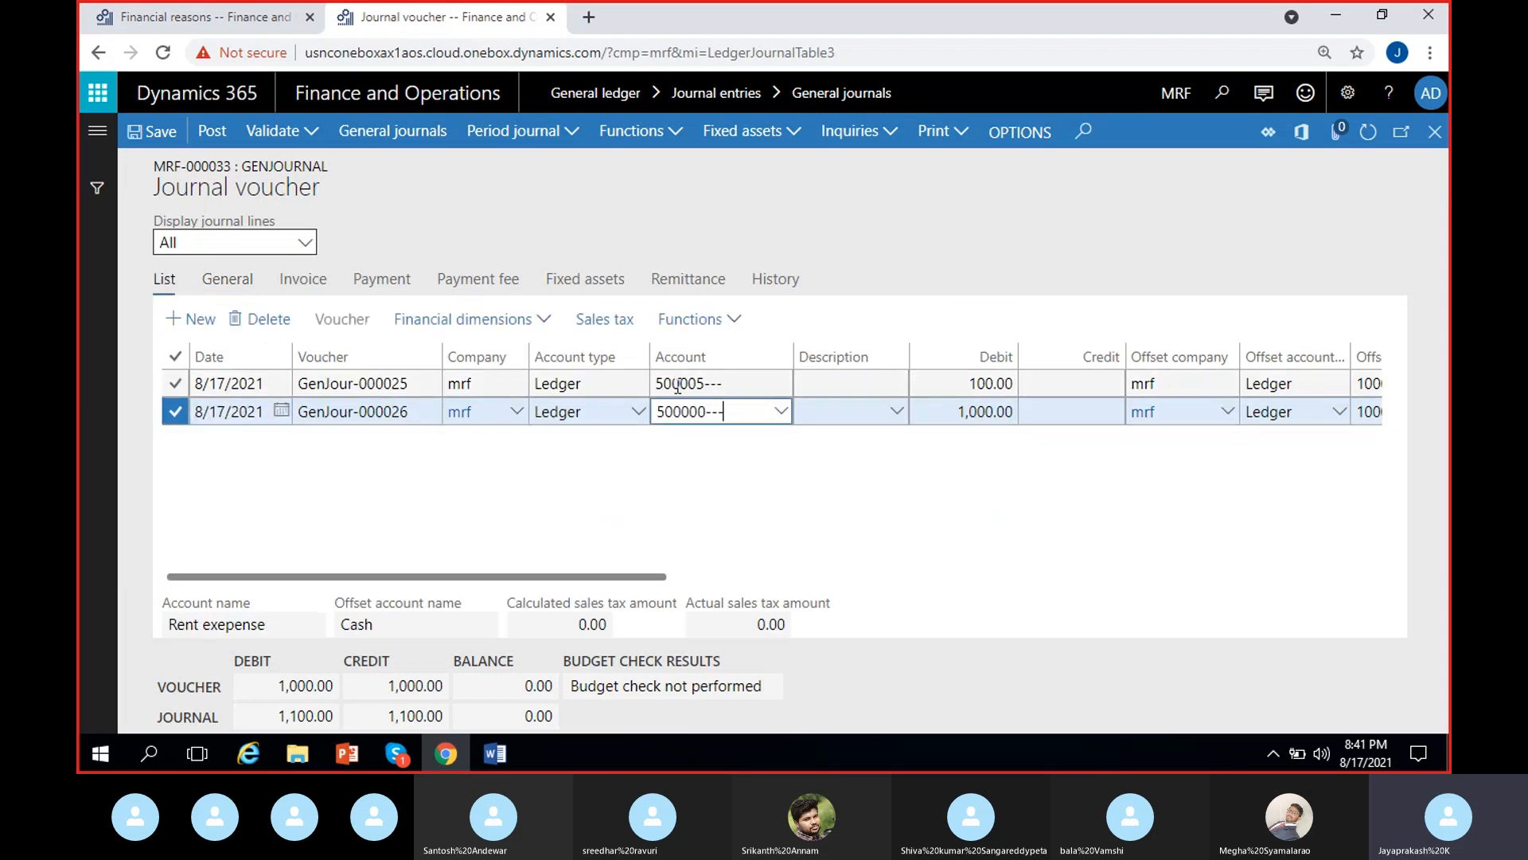
{"action": "left_click", "coordinate": [717, 380]}
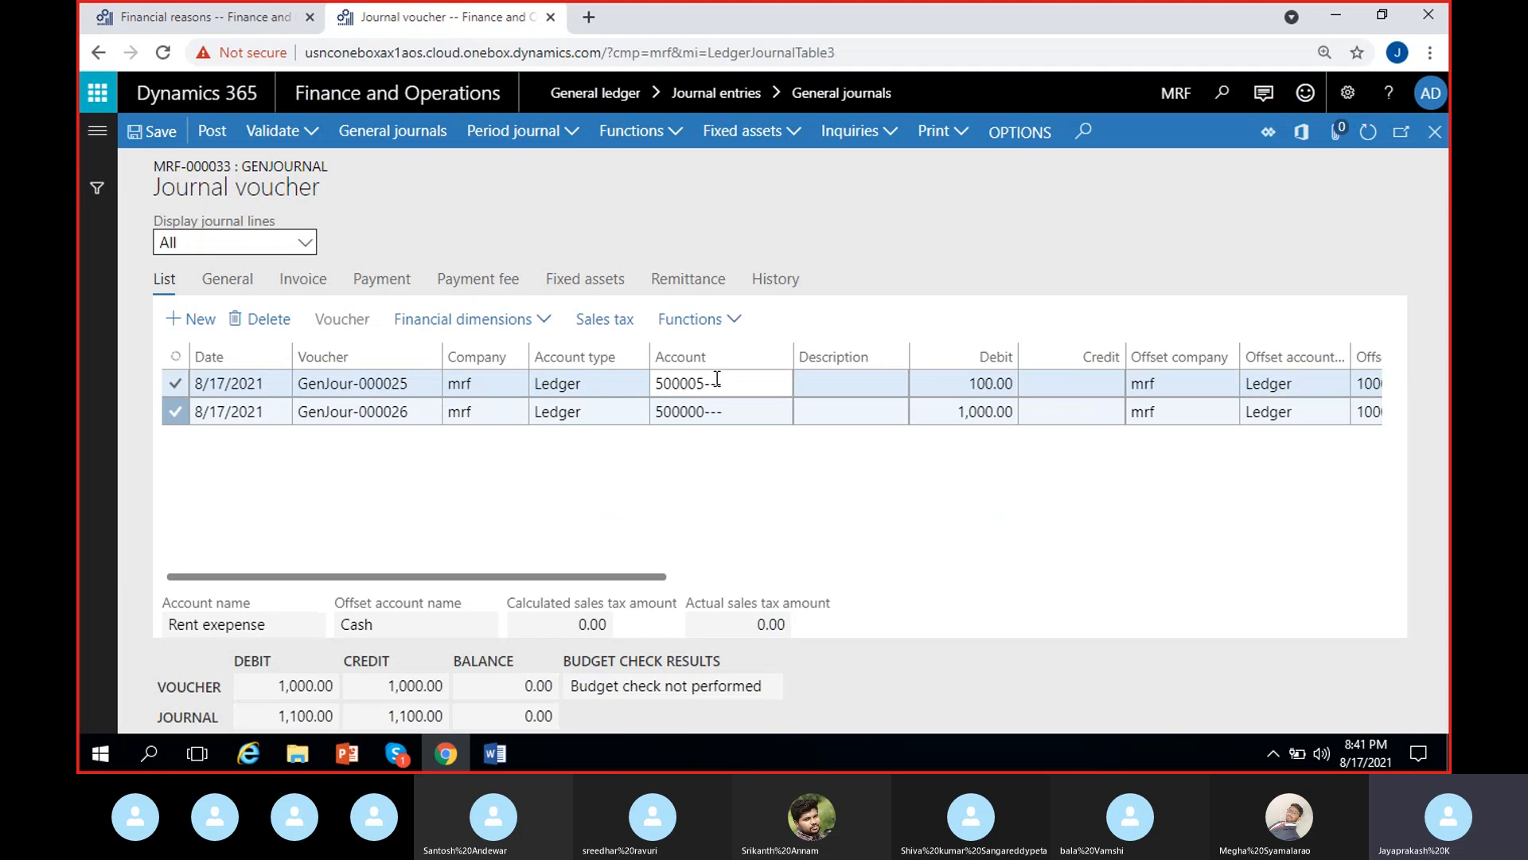
{"action": "left_click", "coordinate": [229, 280]}
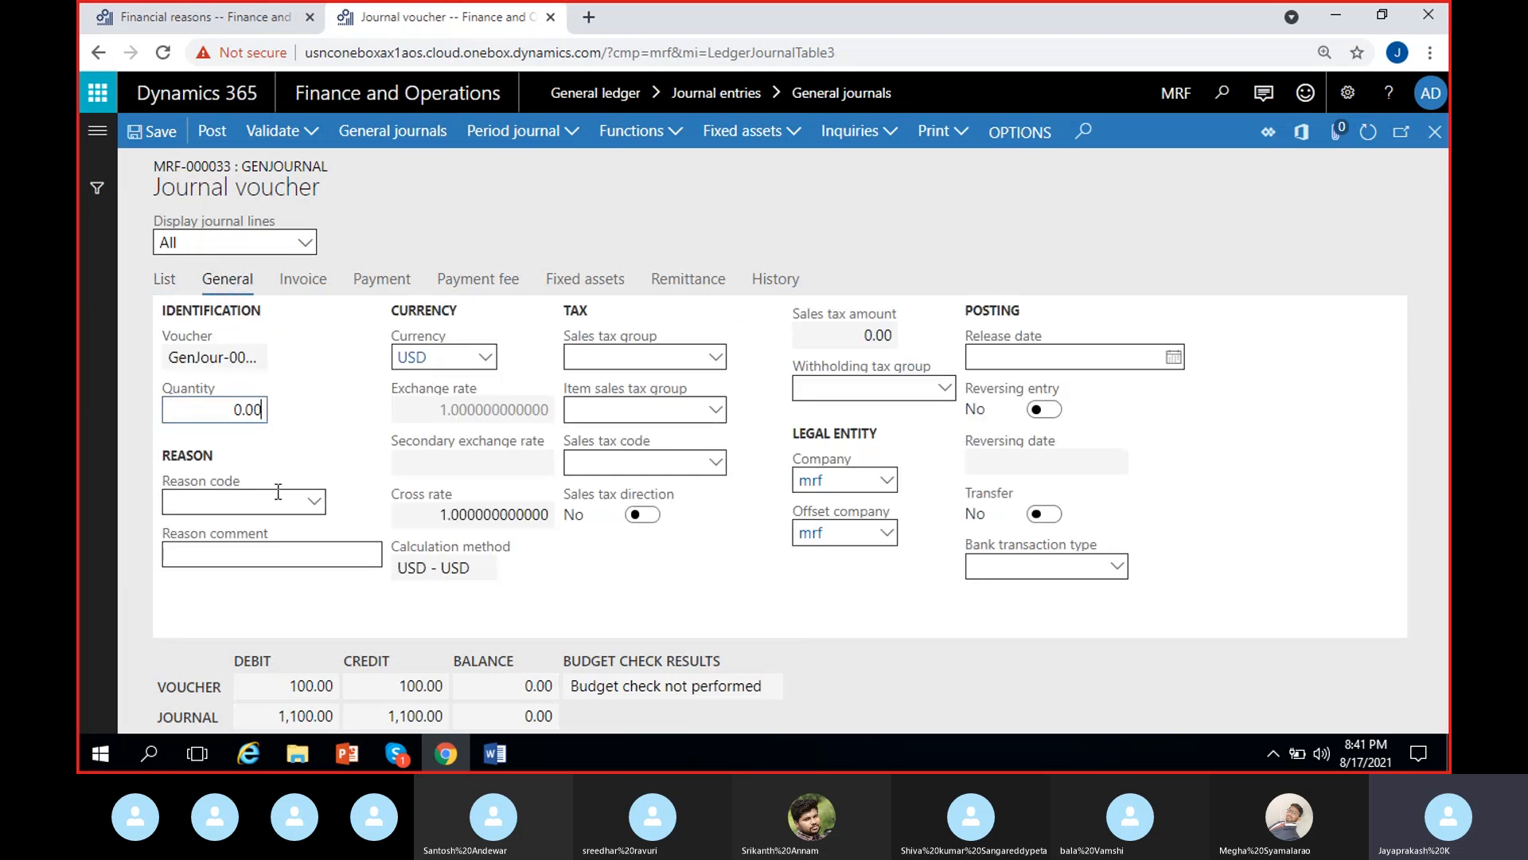
{"action": "left_click", "coordinate": [315, 503]}
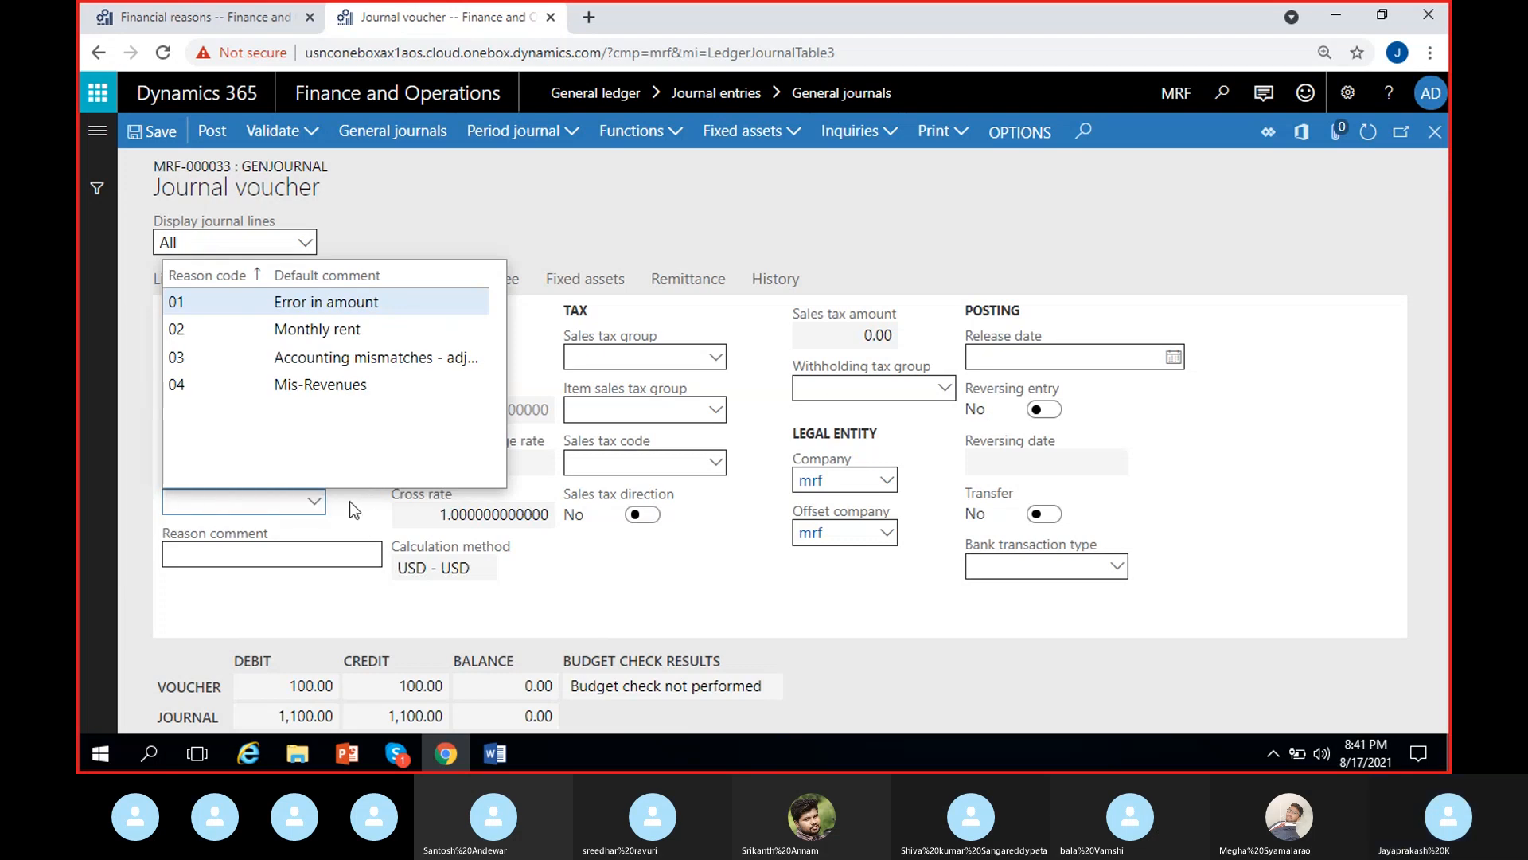
{"action": "left_click", "coordinate": [315, 501]}
{"action": "left_click", "coordinate": [313, 502]}
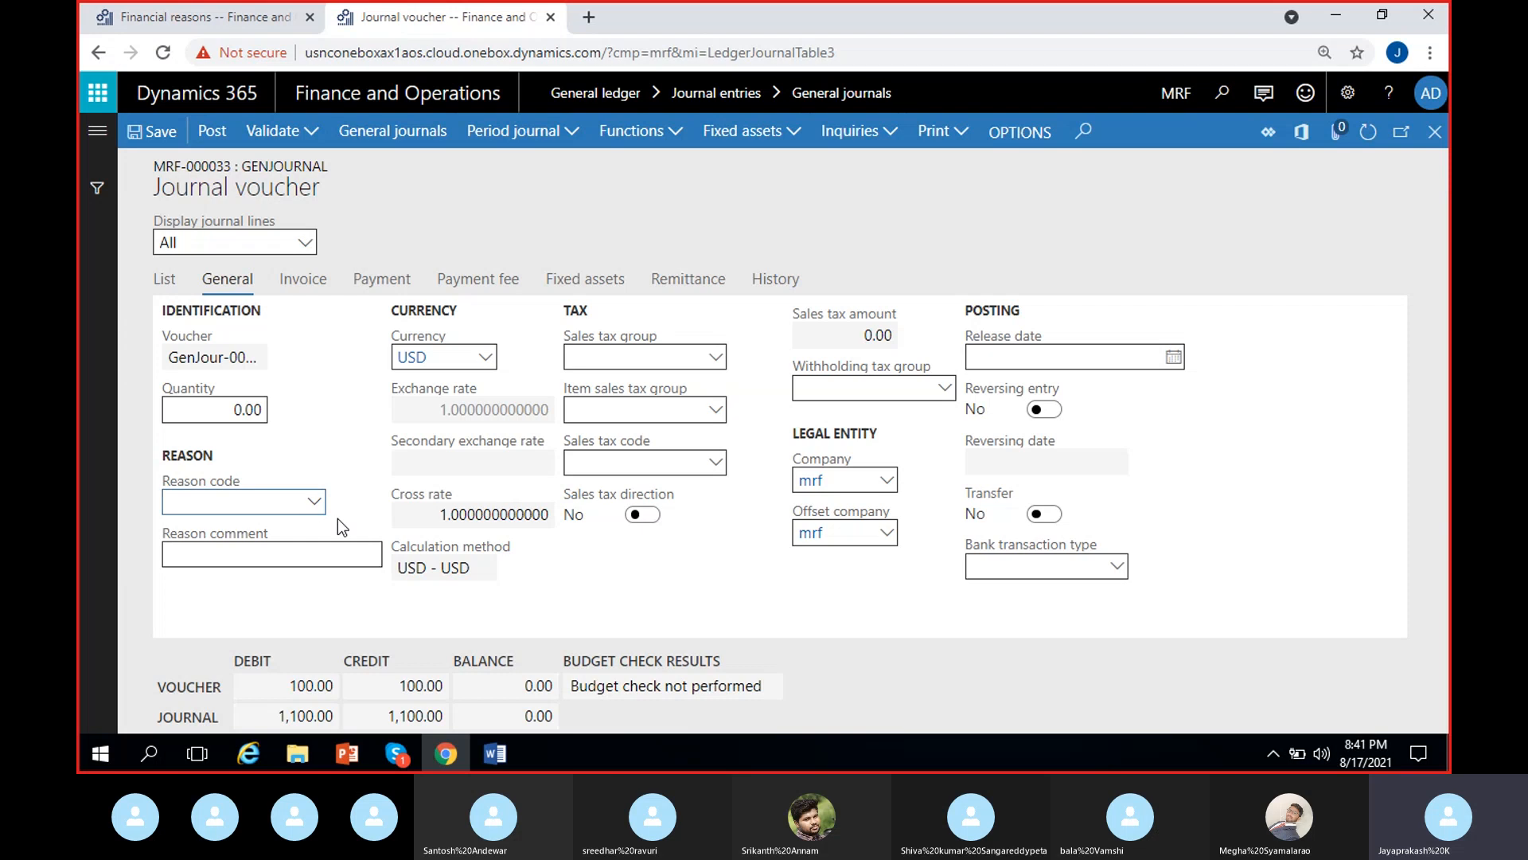
{"action": "left_click", "coordinate": [315, 503]}
Step: Set the reason comment of the miscellaneous expense line to "Mis-expenses- Power bill" without choosing a reason code
{"action": "left_click", "coordinate": [221, 549]}
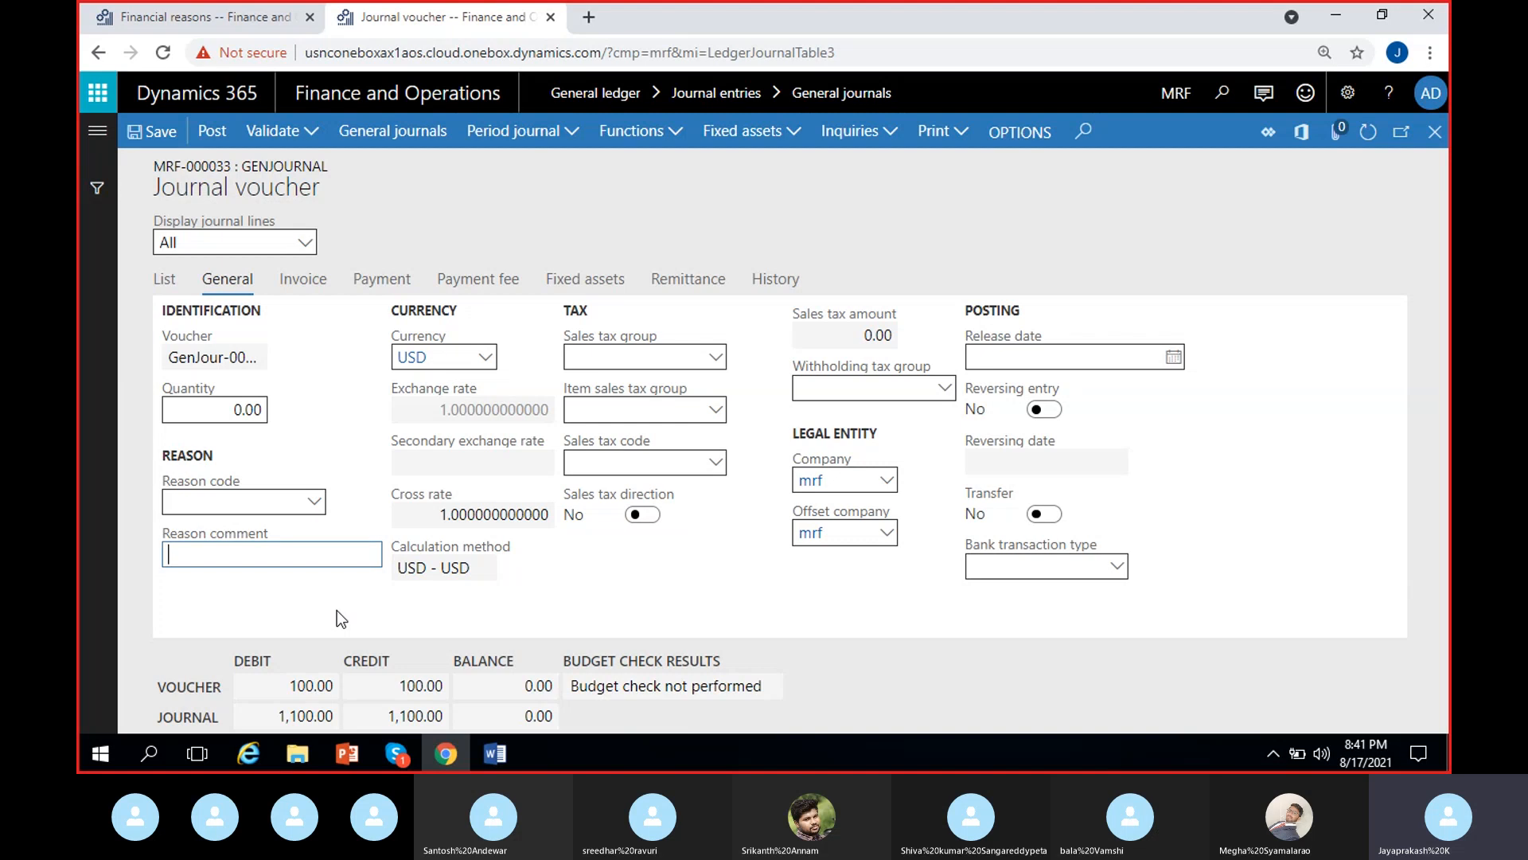
{"action": "type", "text": "Mis-x"}
{"action": "key", "text": "BackSpace"}
{"action": "type", "text": "expenses "}
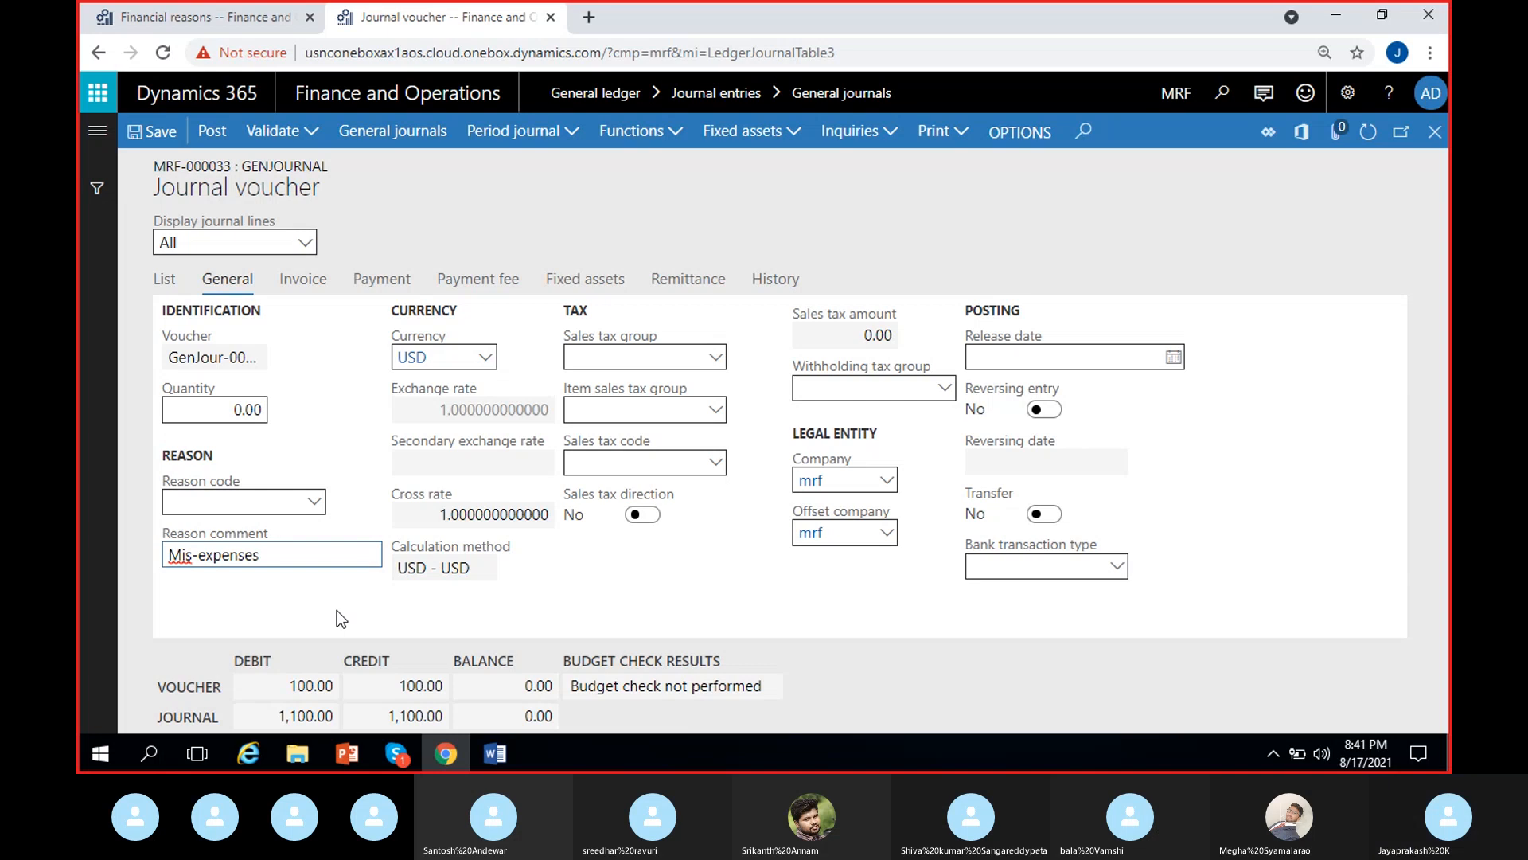
{"action": "type", "text": "Aug"}
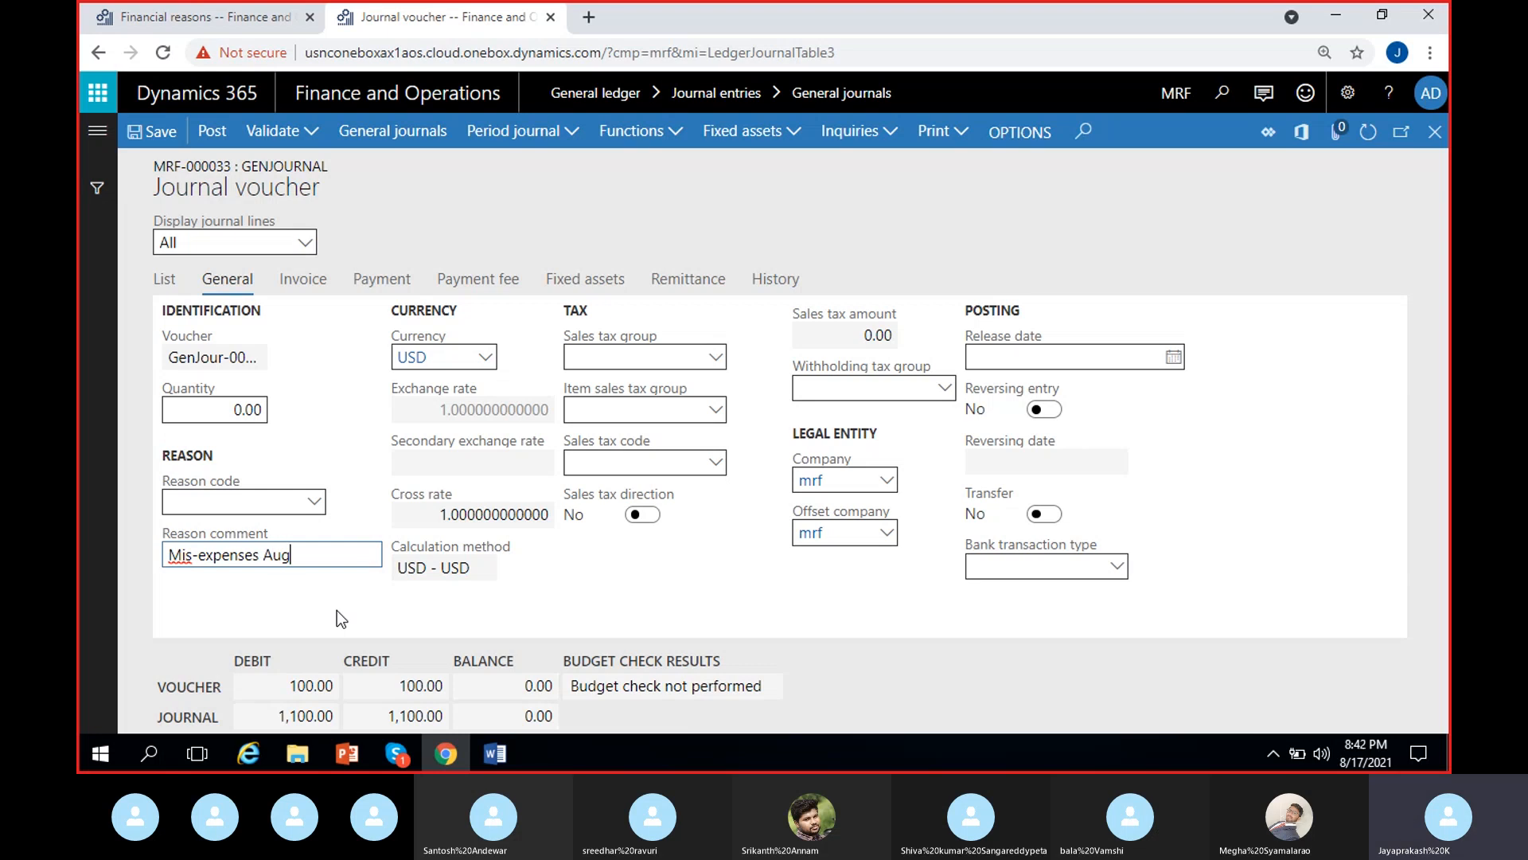
{"action": "key", "text": "BackSpace"}
{"action": "key", "text": "BackSpace"}
{"action": "key", "text": "BackSpace"}
{"action": "key", "text": "BackSpace"}
{"action": "type", "text": "- Power bill"}
{"action": "left_click", "coordinate": [338, 609]}
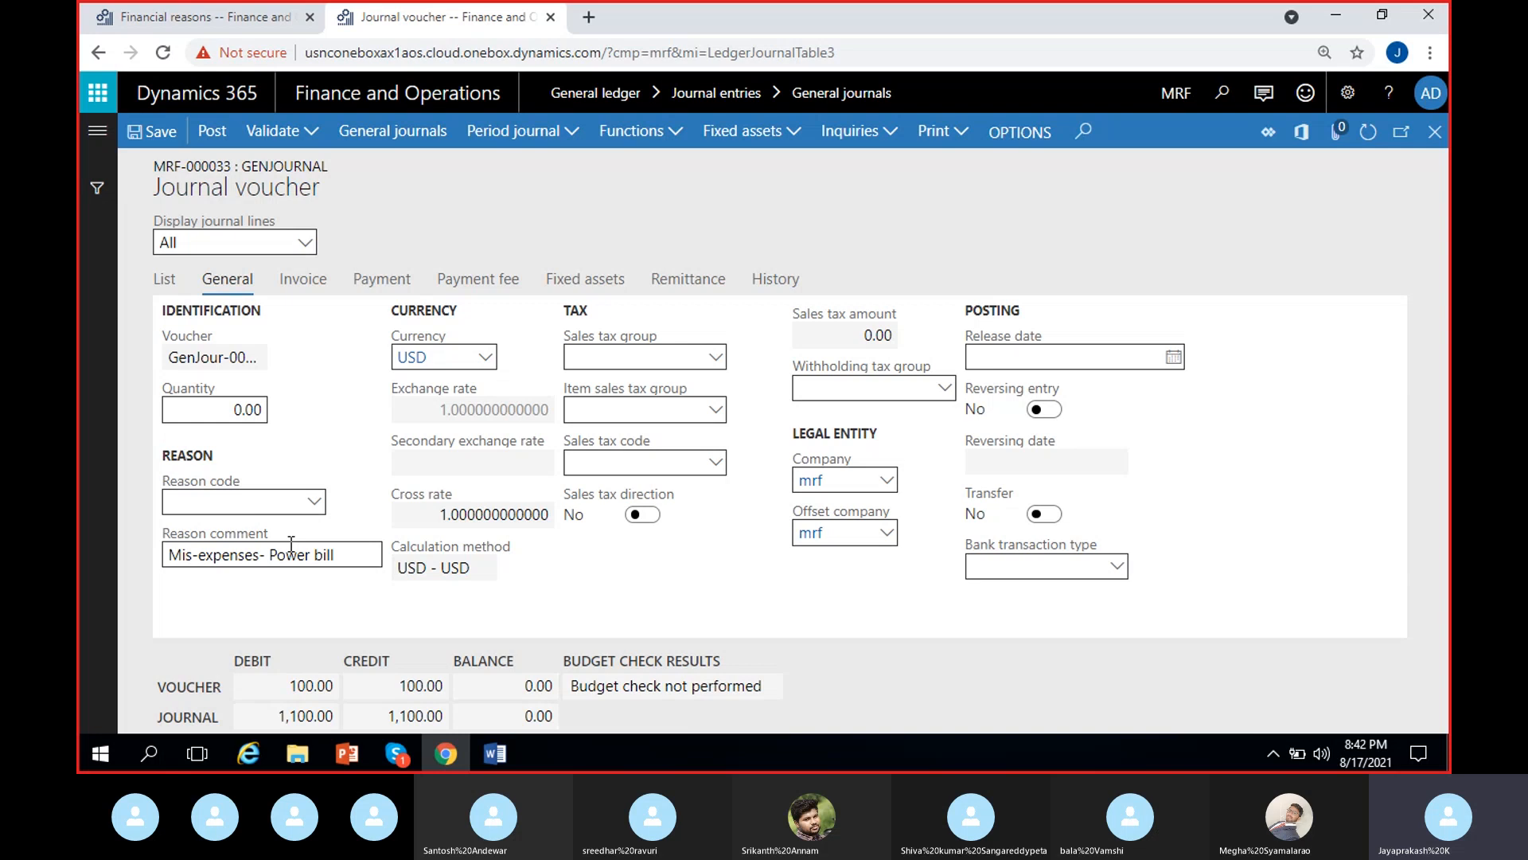
Step: Review the Financial reasons page once more, and close the journal voucher and General journals pages back to the dashboard
{"action": "left_click", "coordinate": [206, 17]}
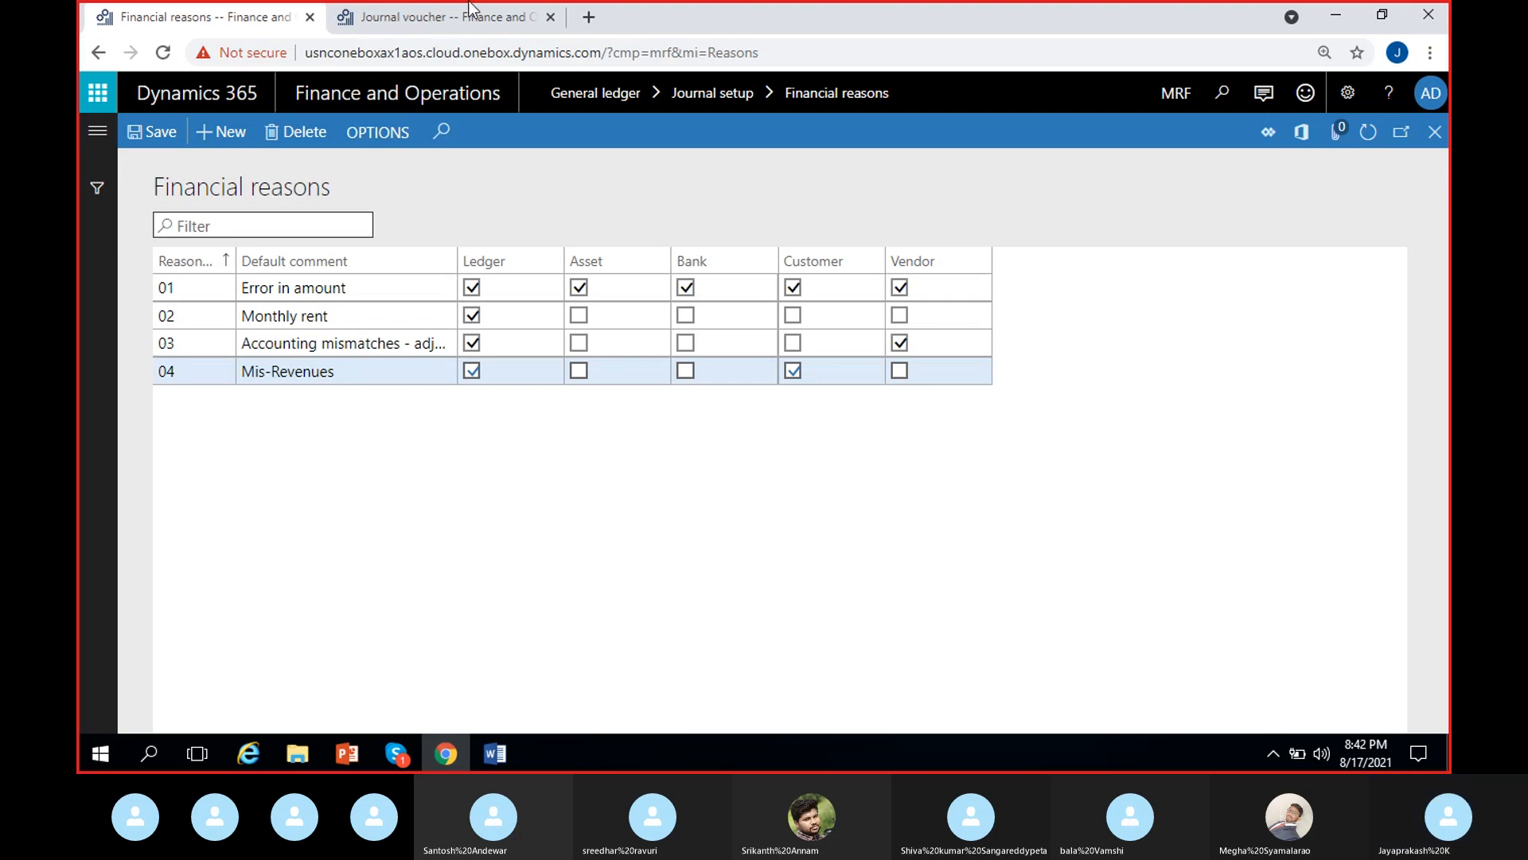
{"action": "left_click", "coordinate": [440, 19]}
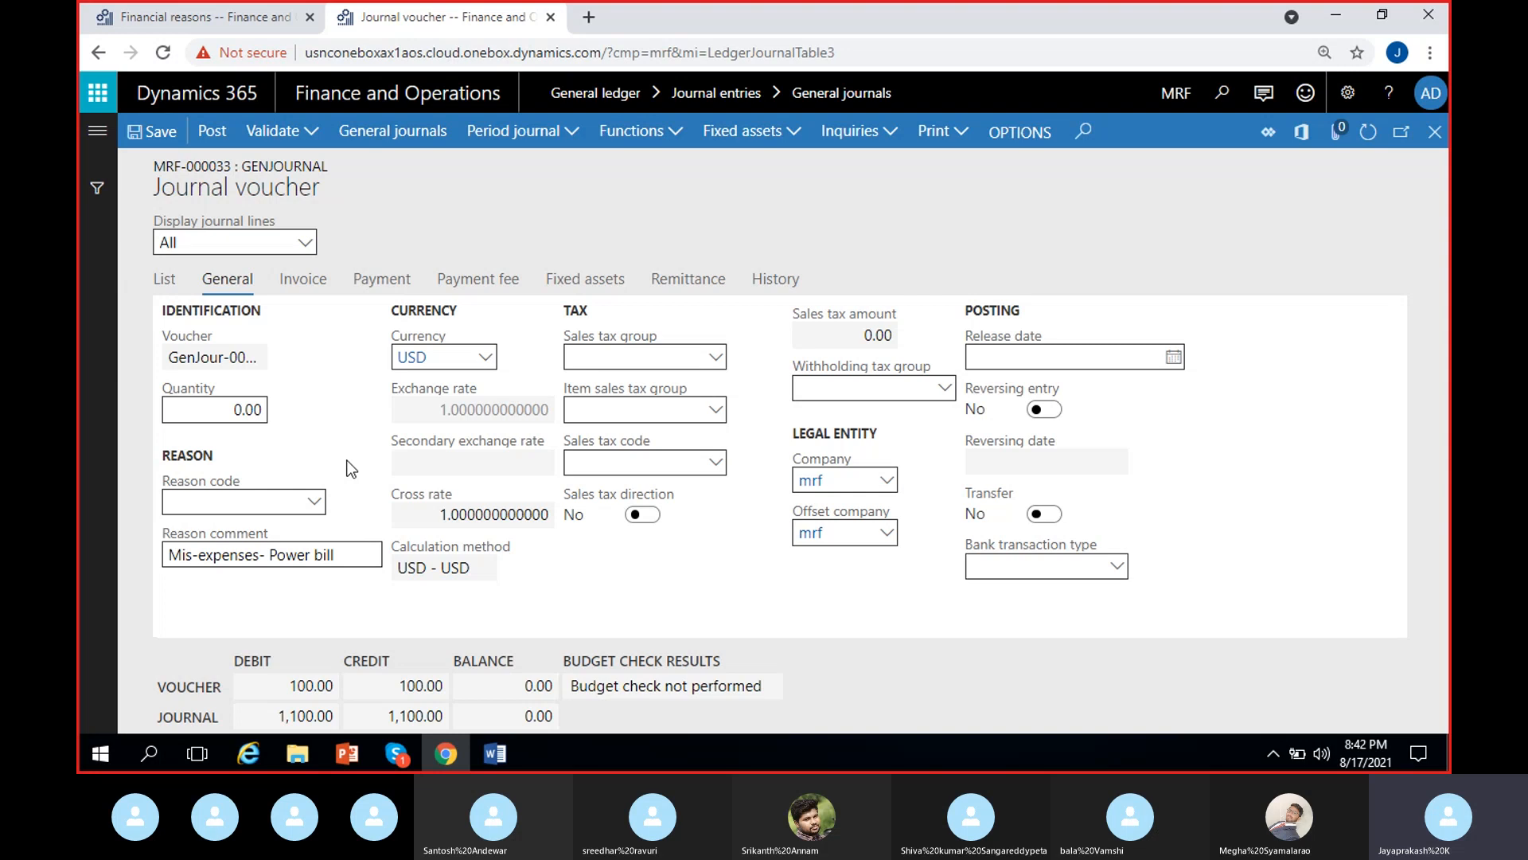
{"action": "left_click", "coordinate": [141, 148]}
{"action": "left_click", "coordinate": [1426, 133]}
{"action": "left_click", "coordinate": [1435, 131]}
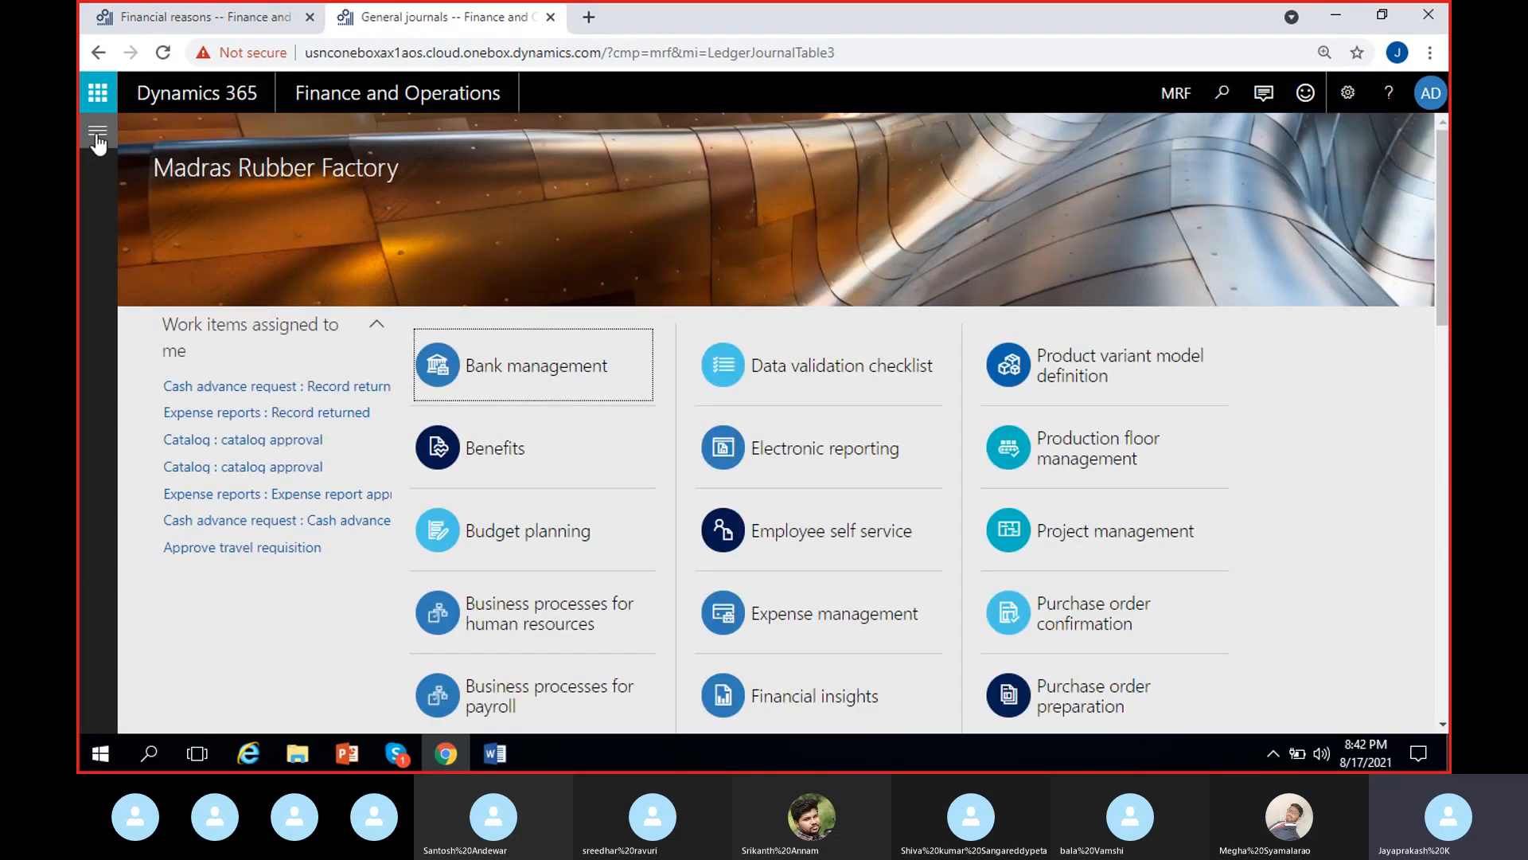
Step: Bring up the General ledger setup links in the navigation pane, with a brief look at the Skype call window
{"action": "left_click", "coordinate": [97, 132]}
{"action": "left_click_drag", "start_coordinate": [802, 726], "coordinate": [1242, 726]}
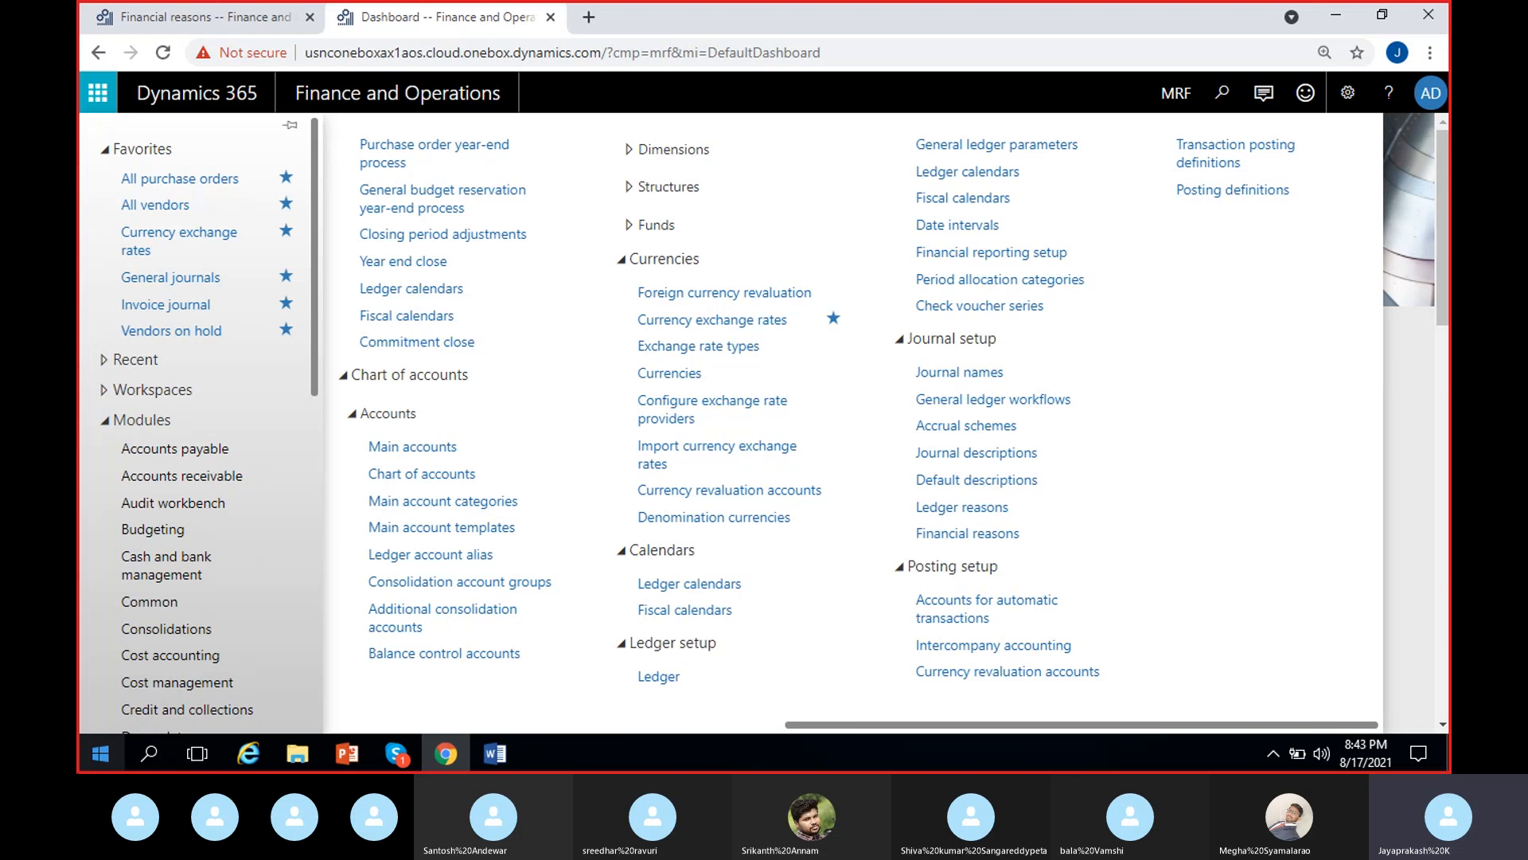
{"action": "left_click", "coordinate": [412, 748]}
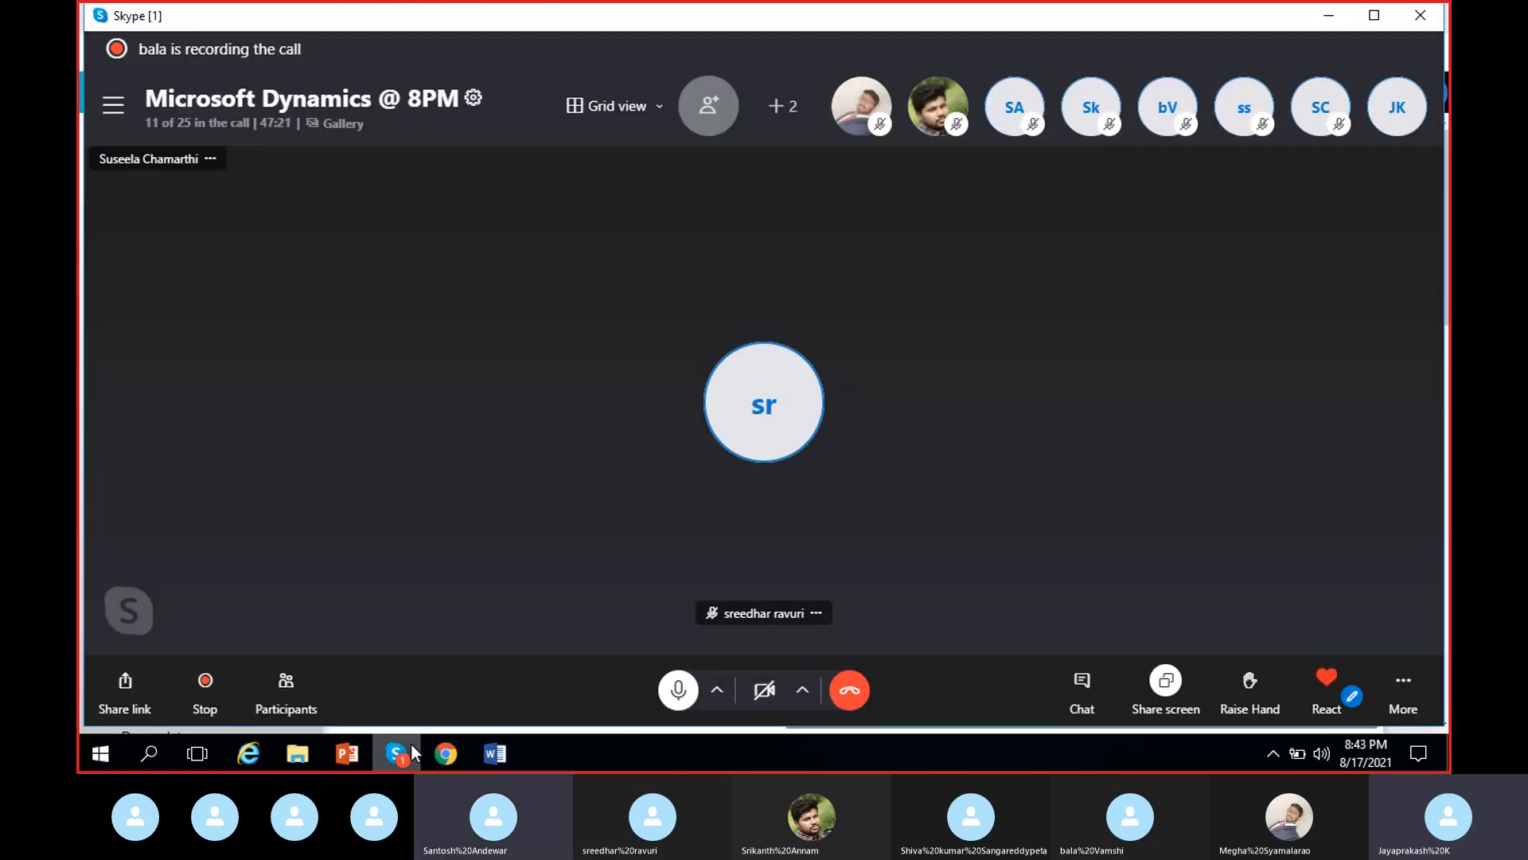
{"action": "left_click", "coordinate": [410, 748]}
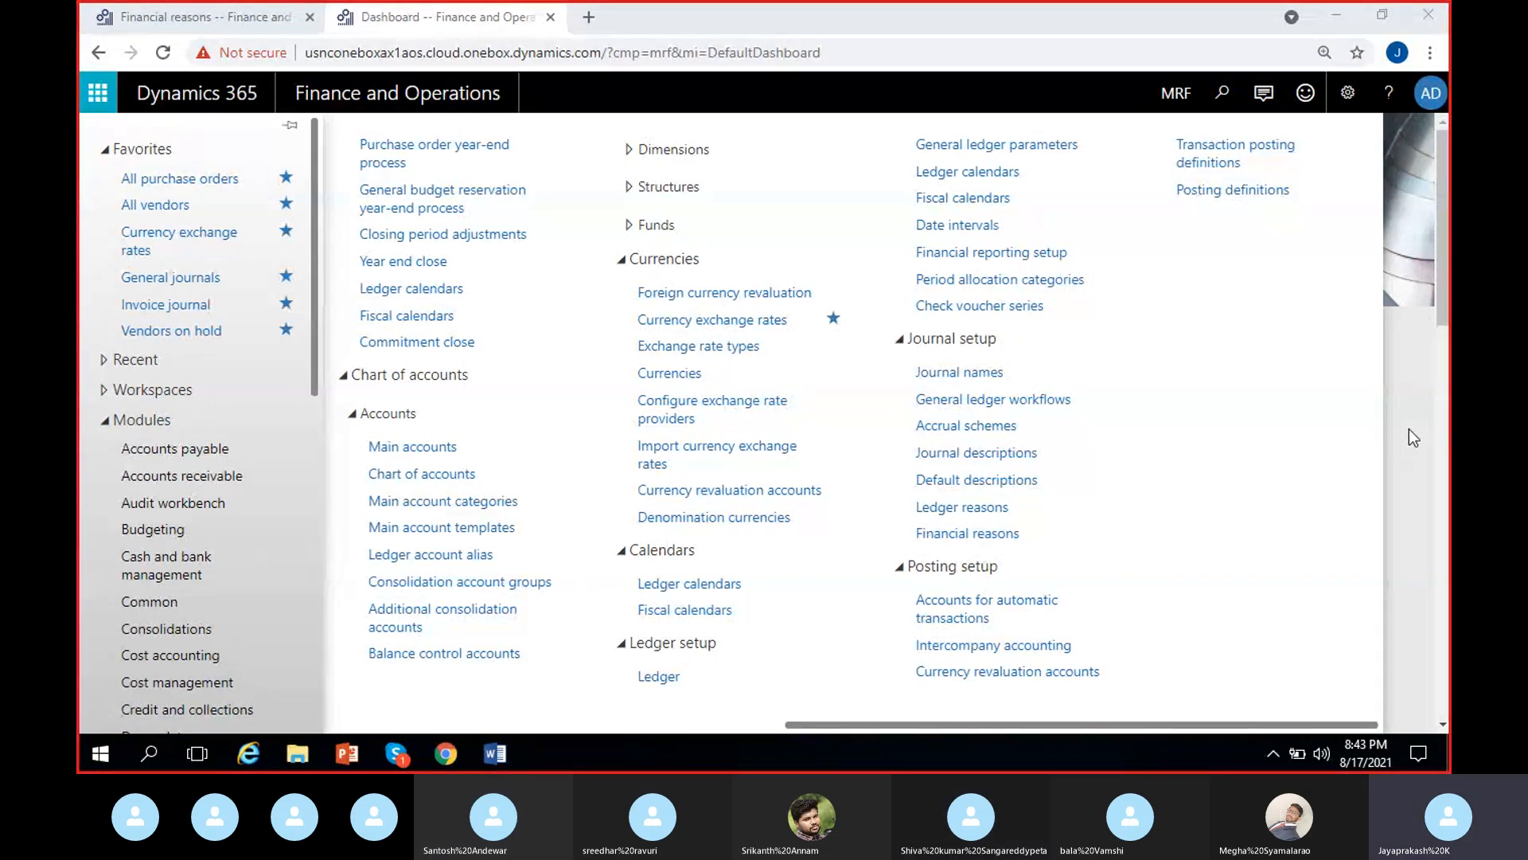
Step: Switch to the Word course content document and review the "Accounts for automatic transactions" and "Reason codes" topics
{"action": "mouse_move", "coordinate": [497, 749]}
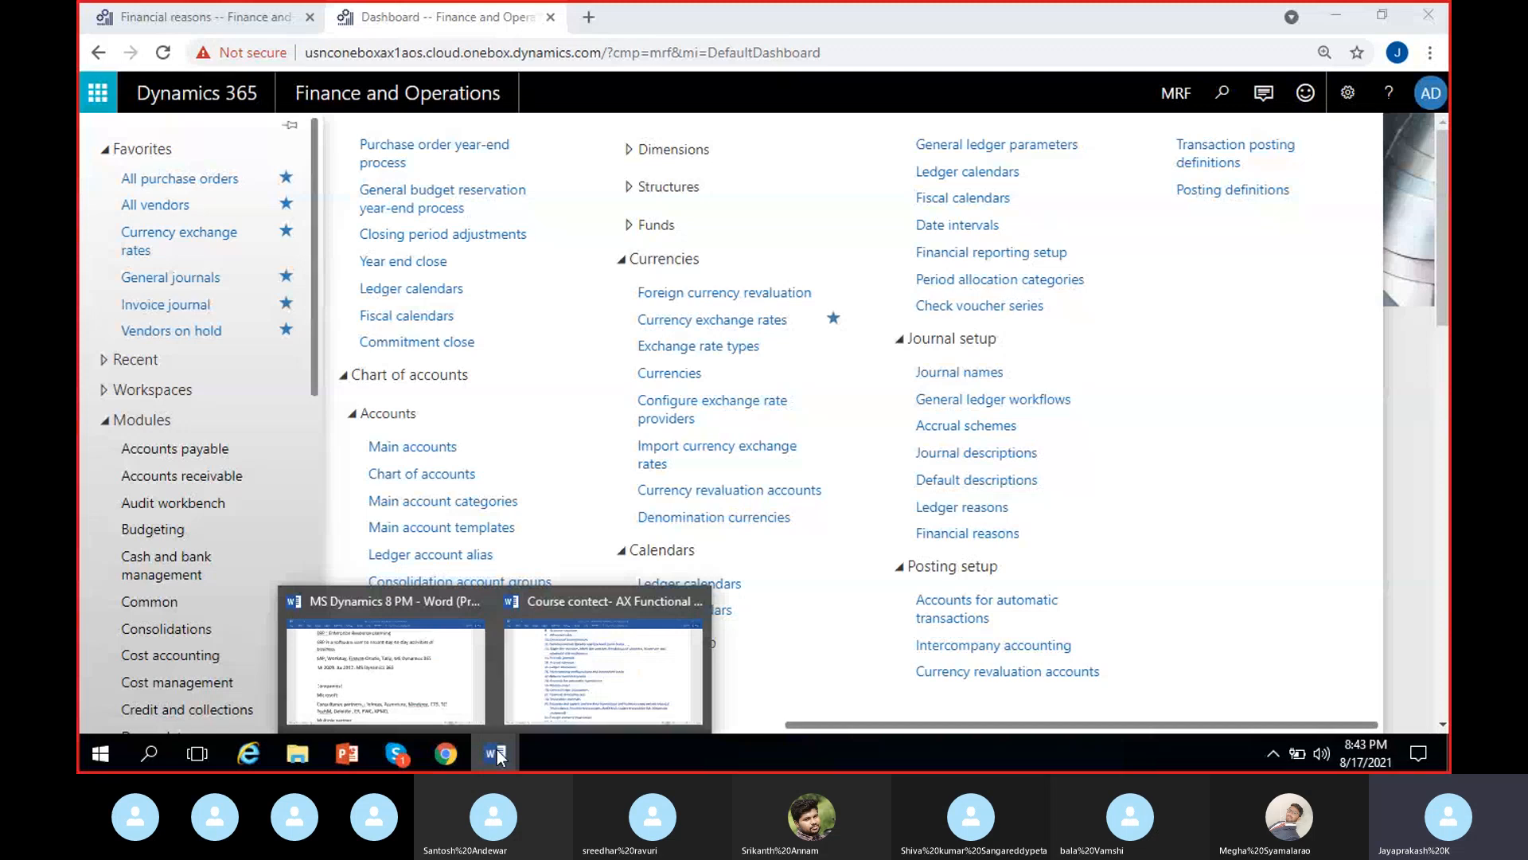
{"action": "left_click", "coordinate": [550, 700]}
{"action": "left_click", "coordinate": [564, 466]}
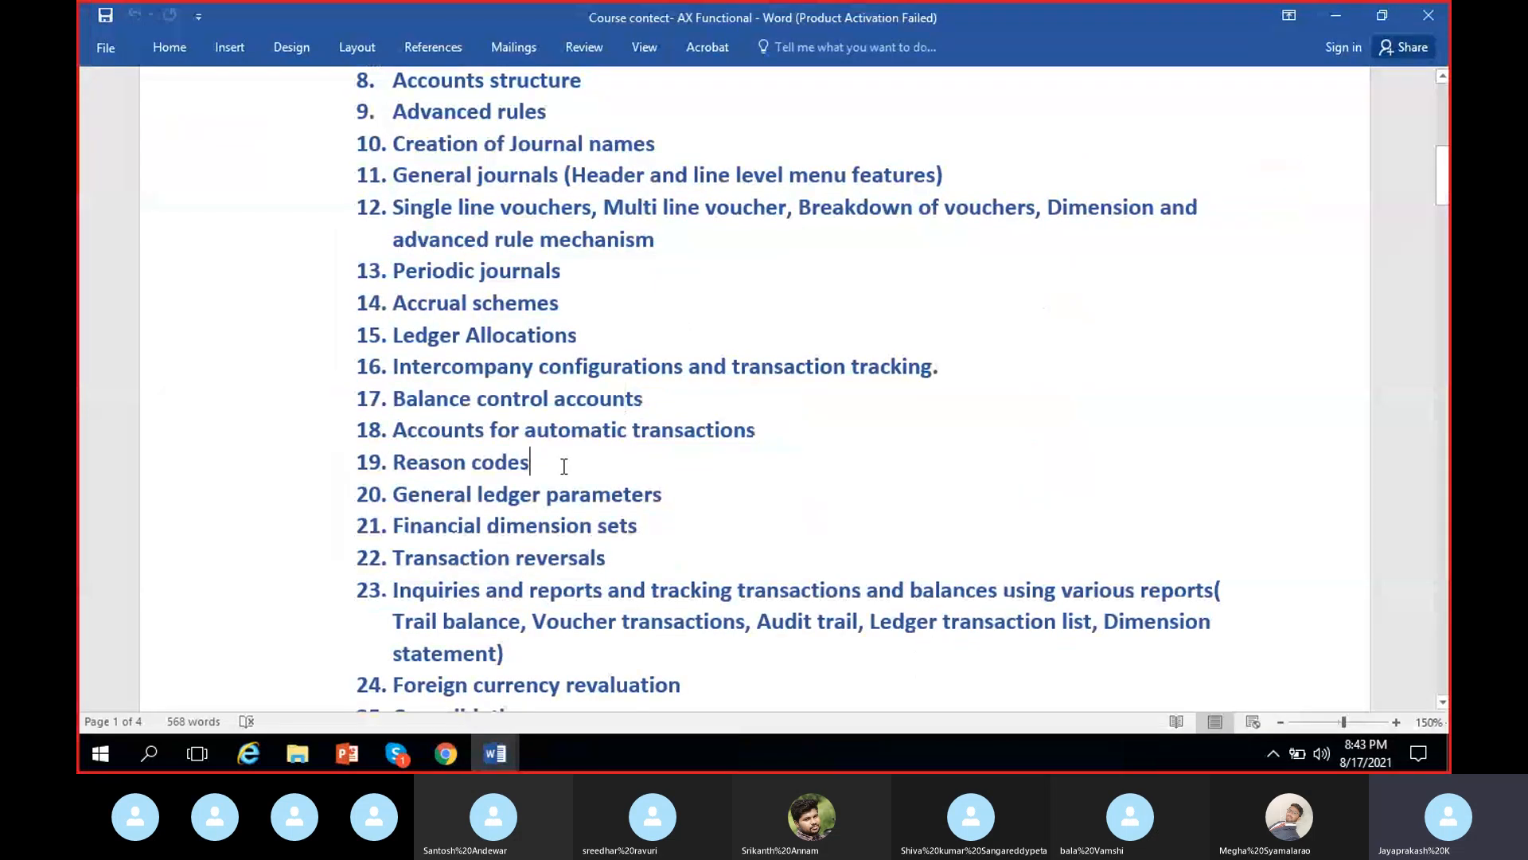
{"action": "left_click_drag", "start_coordinate": [767, 433], "coordinate": [715, 431]}
{"action": "left_click_drag", "start_coordinate": [475, 459], "coordinate": [386, 432]}
{"action": "left_click", "coordinate": [719, 431]}
{"action": "left_click", "coordinate": [757, 432]}
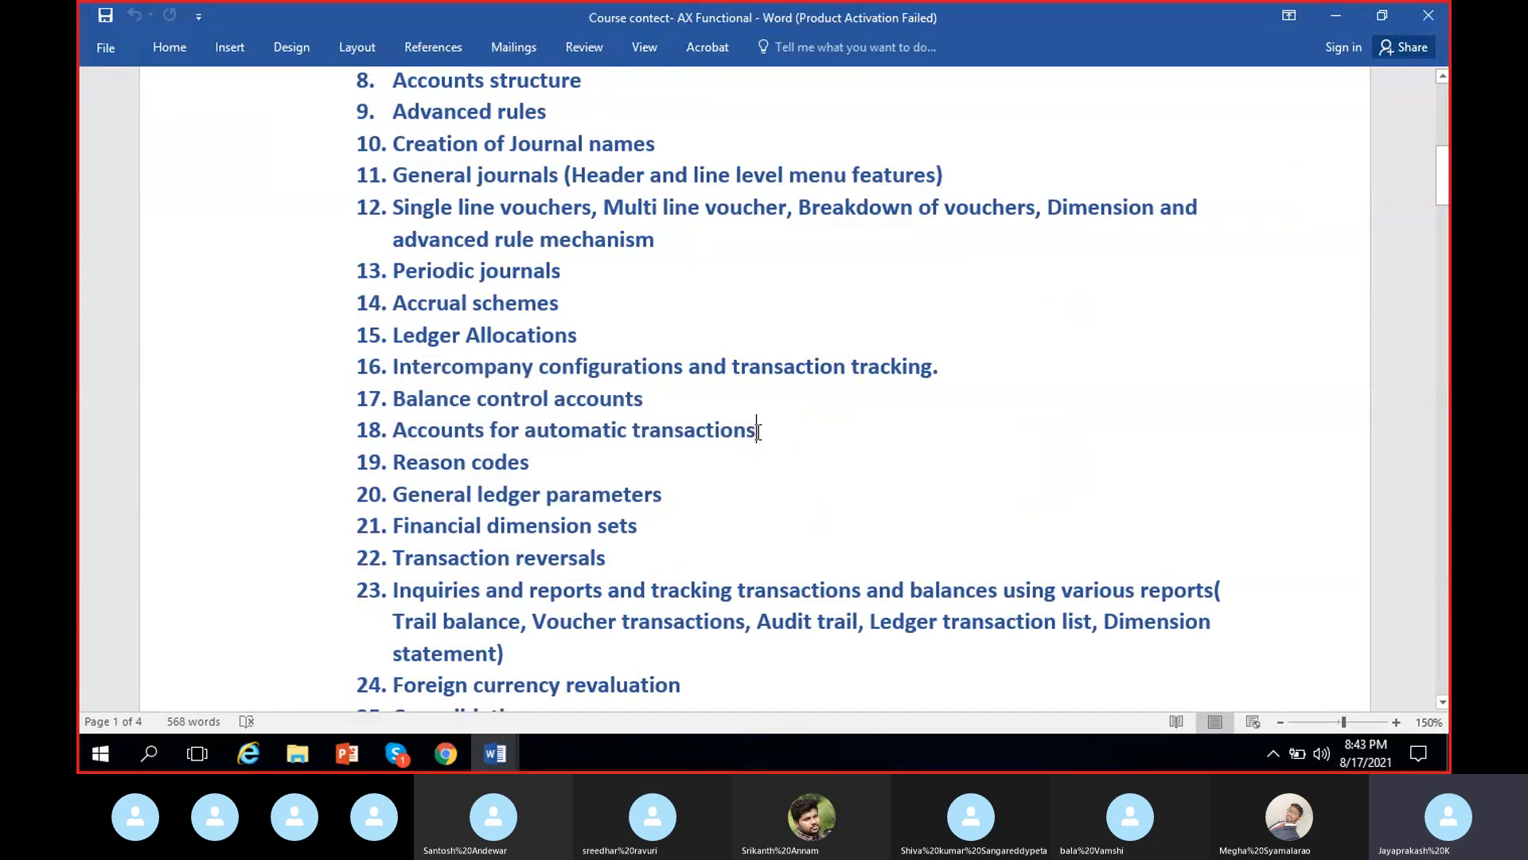
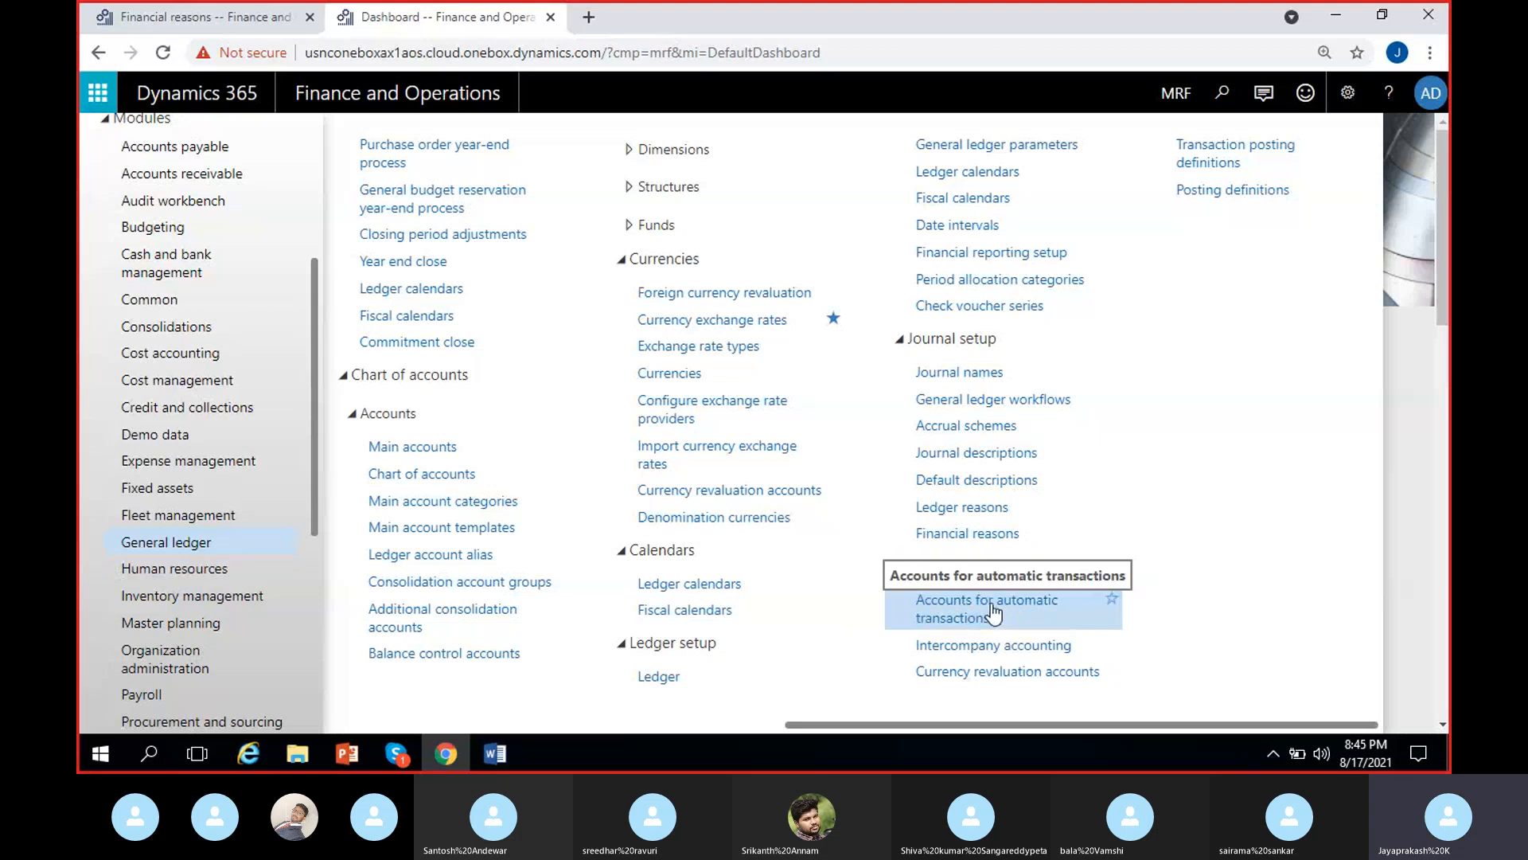
Step: Open the Accounts for automatic transactions page for MRF and review the penny difference posting types
{"action": "left_click", "coordinate": [991, 609]}
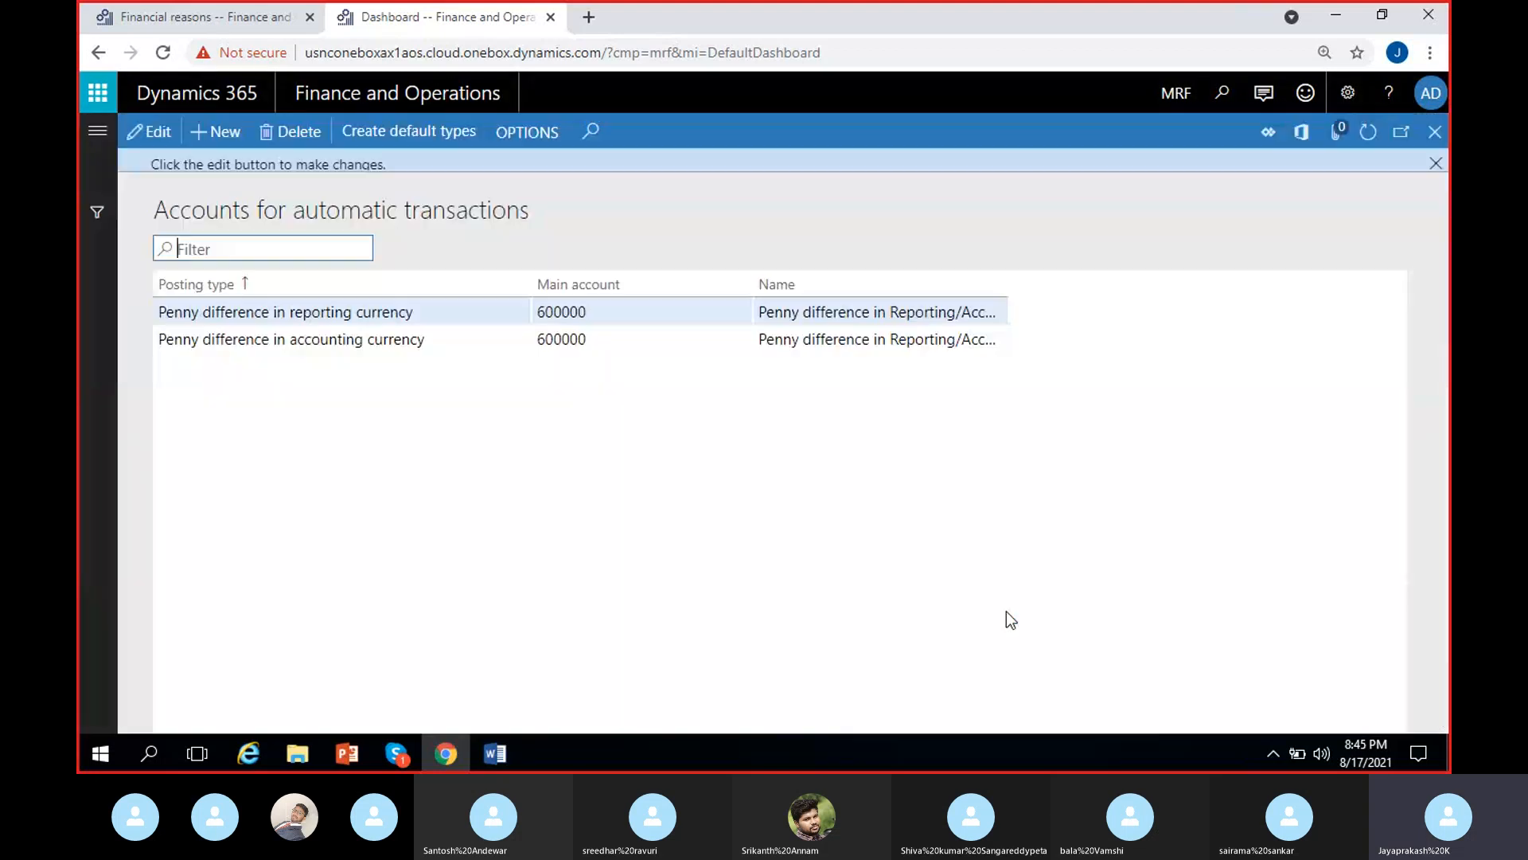
{"action": "left_click", "coordinate": [1441, 163]}
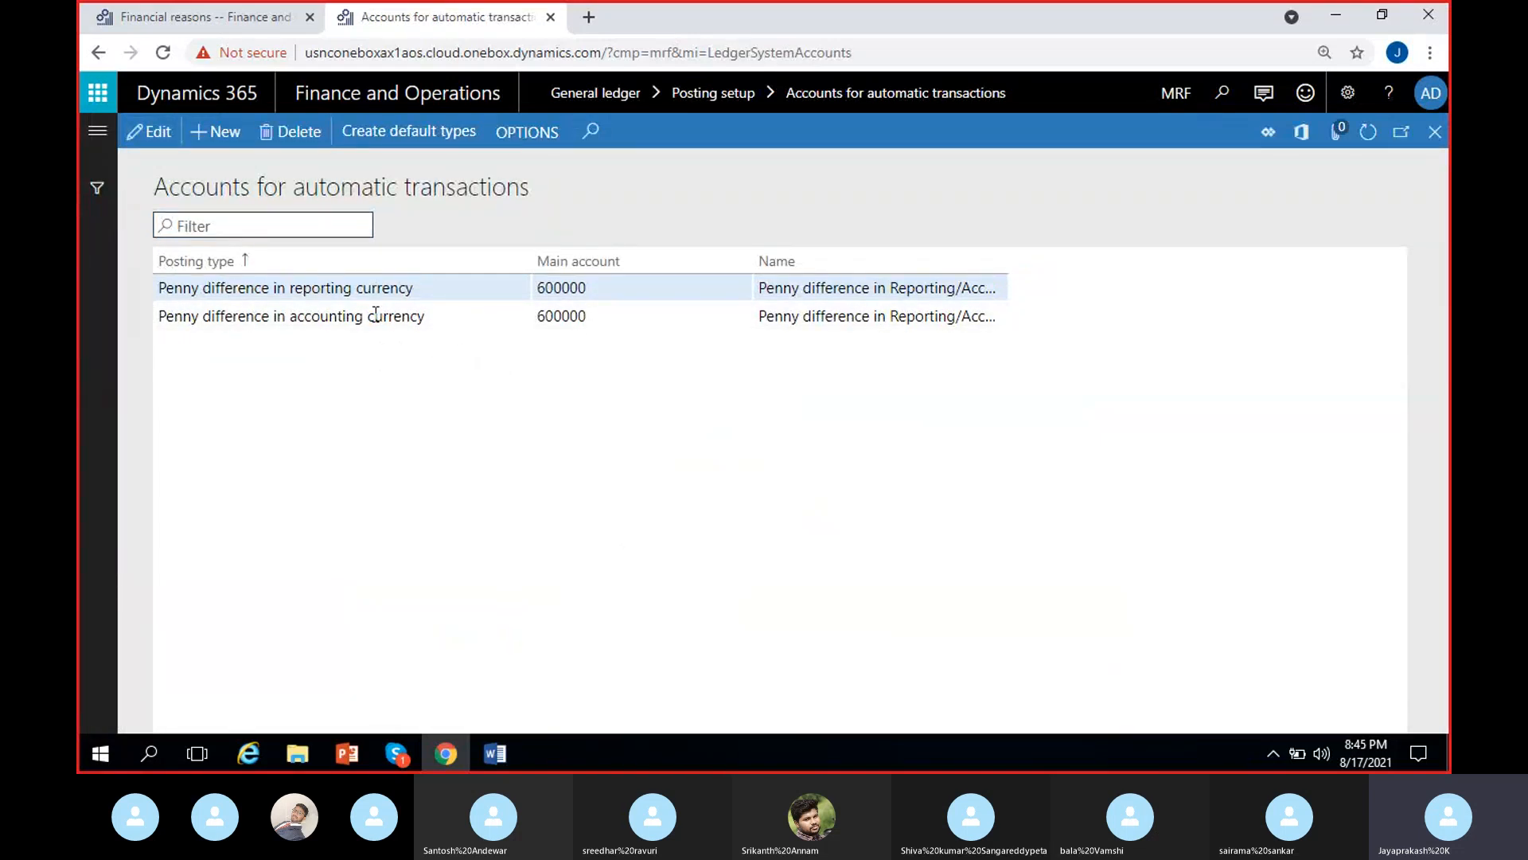
{"action": "left_click", "coordinate": [270, 316]}
{"action": "left_click_drag", "start_coordinate": [271, 317], "coordinate": [427, 319]}
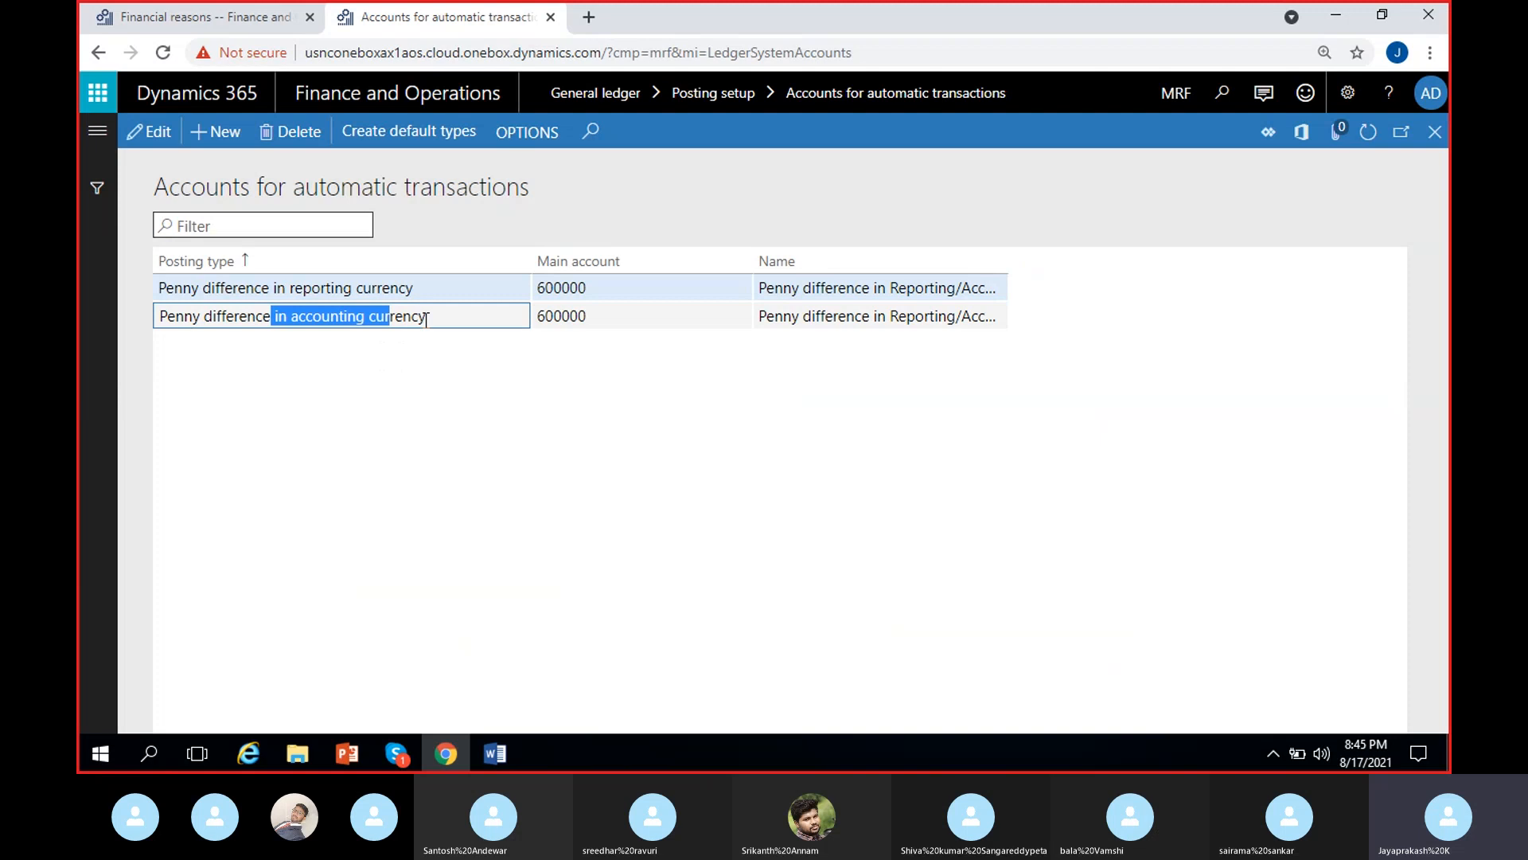
{"action": "left_click", "coordinate": [430, 400]}
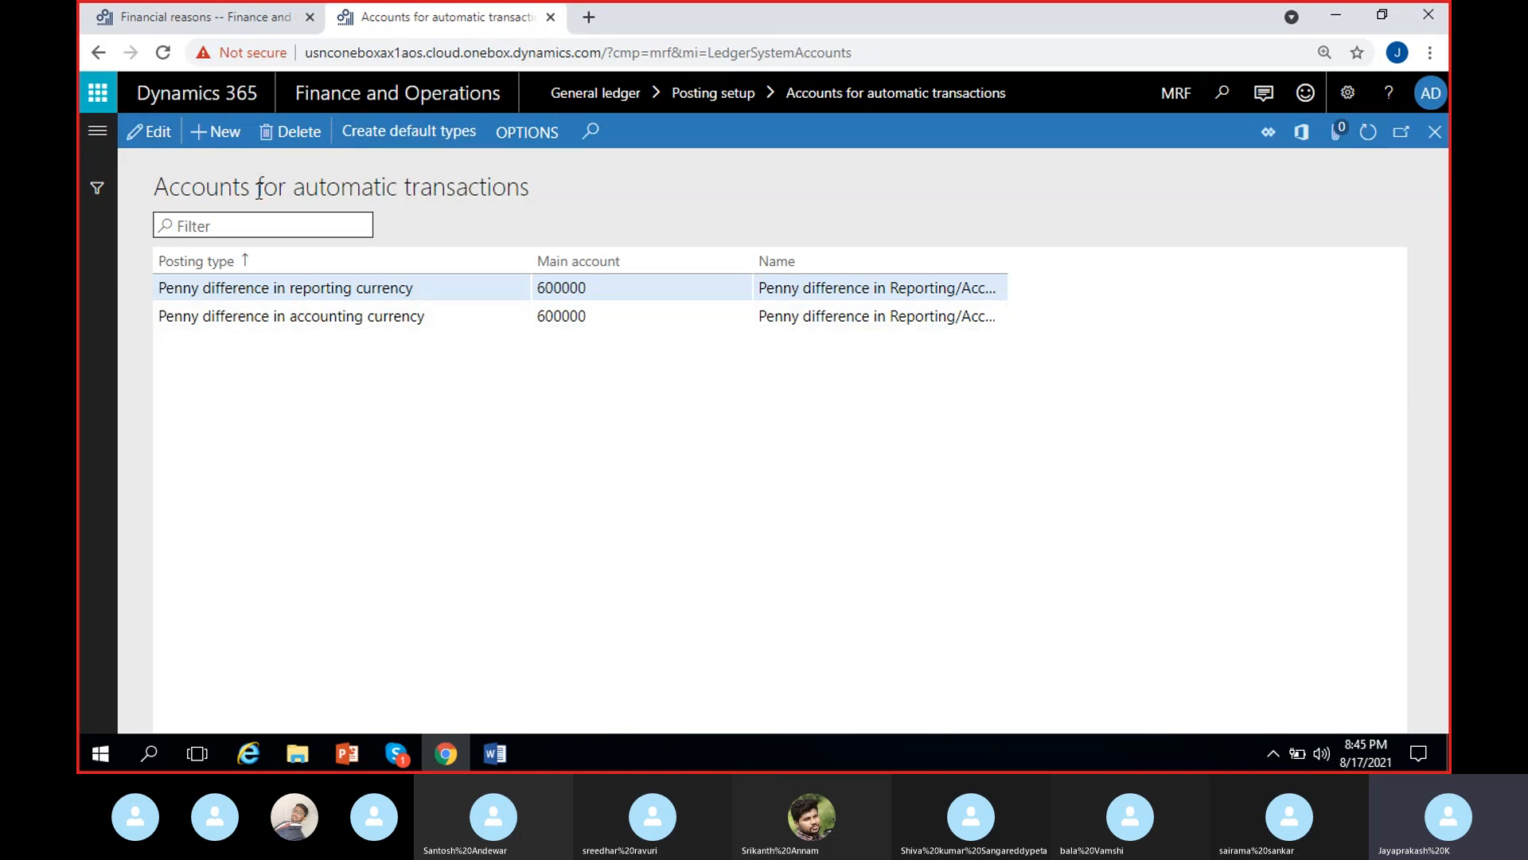
Step: Add a blank automatic transaction line and review the main account lookup of the reporting currency penny difference line
{"action": "left_click", "coordinate": [221, 135]}
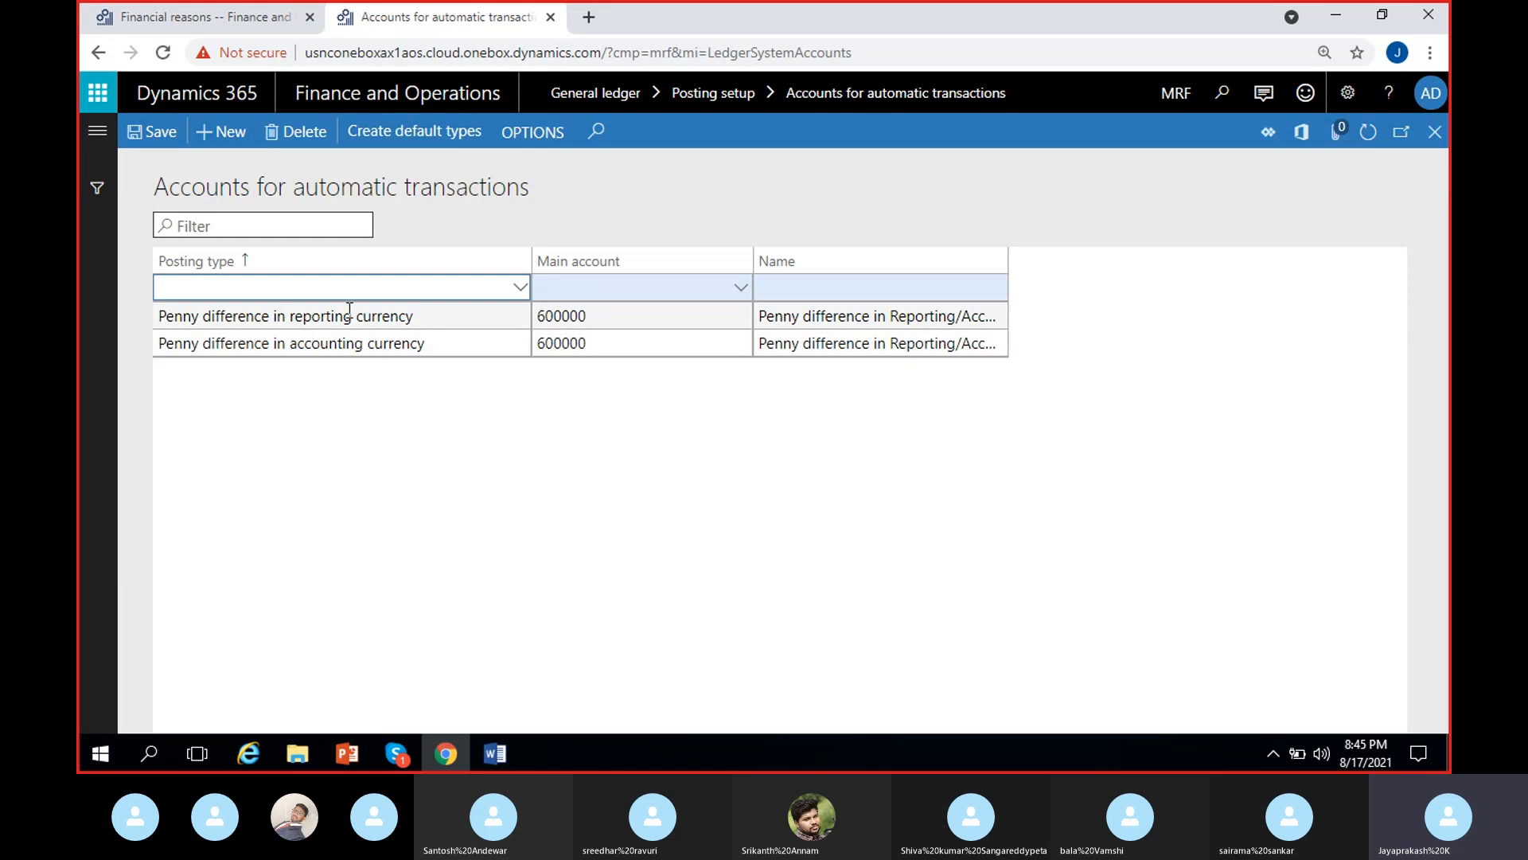
{"action": "left_click", "coordinate": [433, 316]}
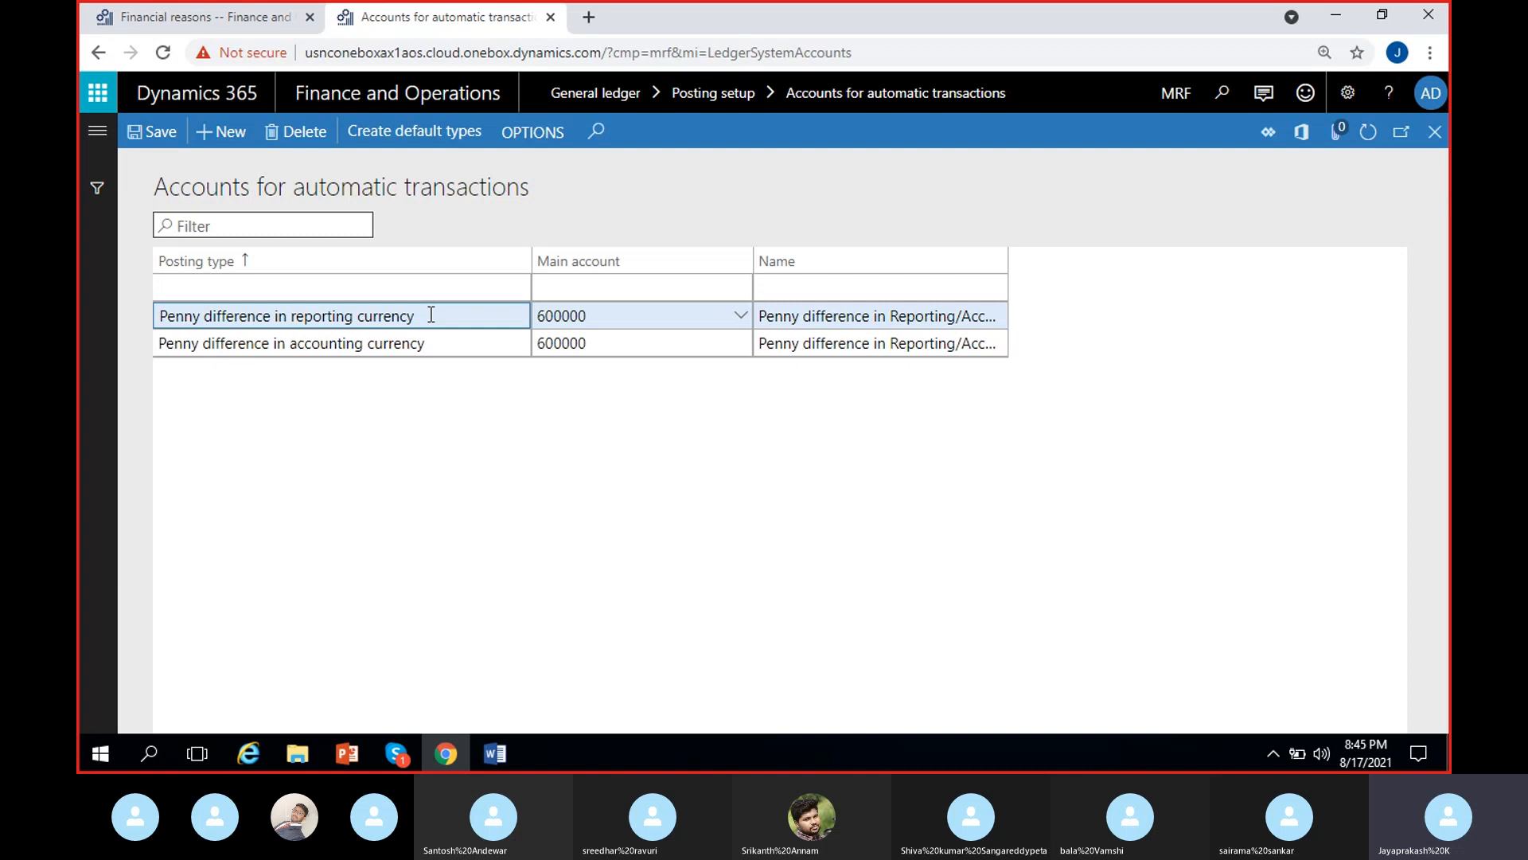
{"action": "left_click", "coordinate": [613, 312]}
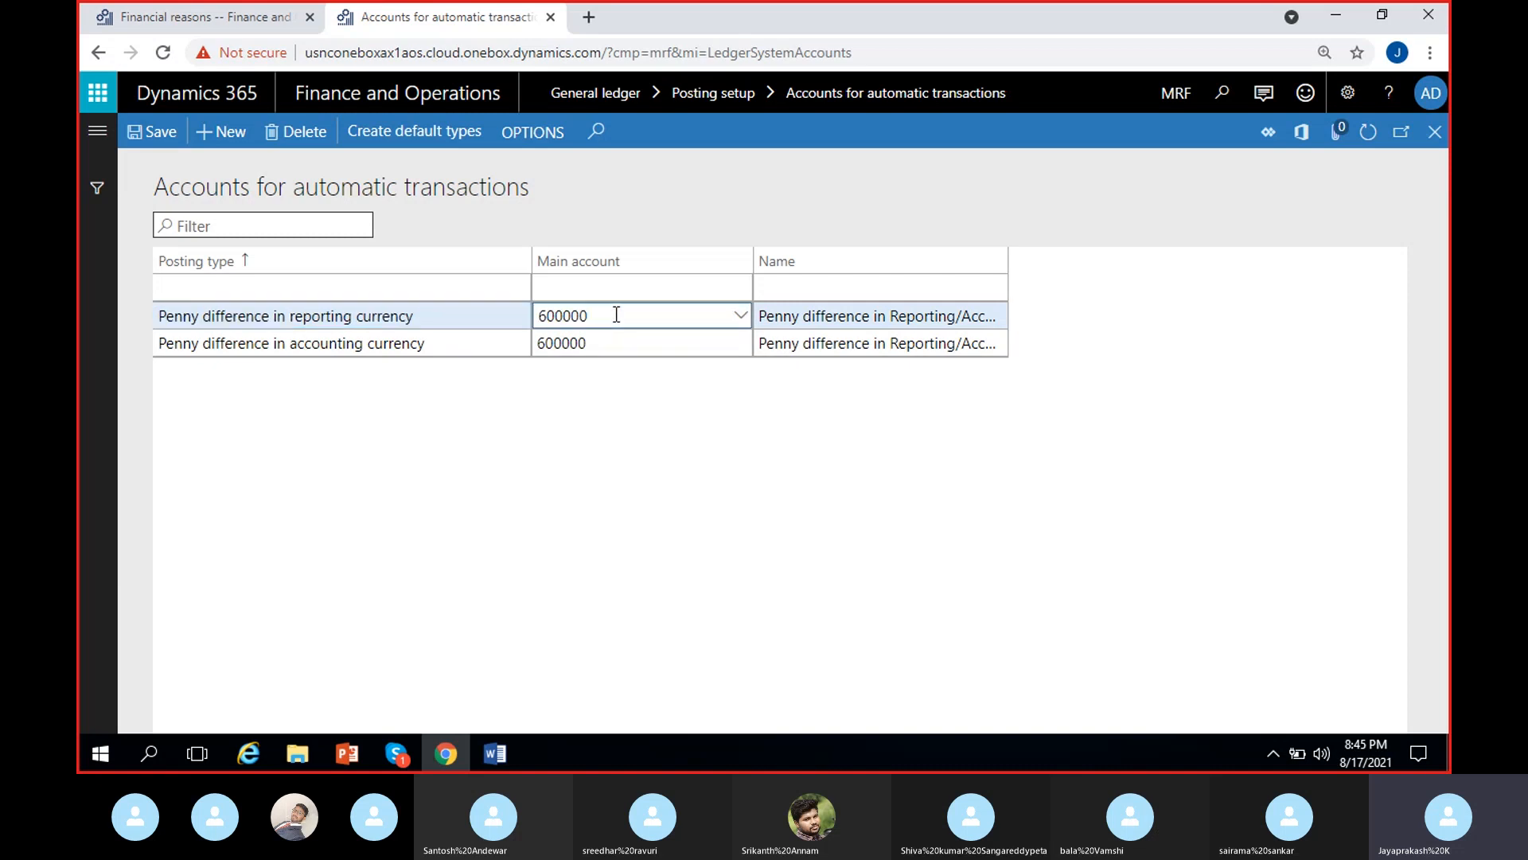
{"action": "left_click", "coordinate": [742, 317]}
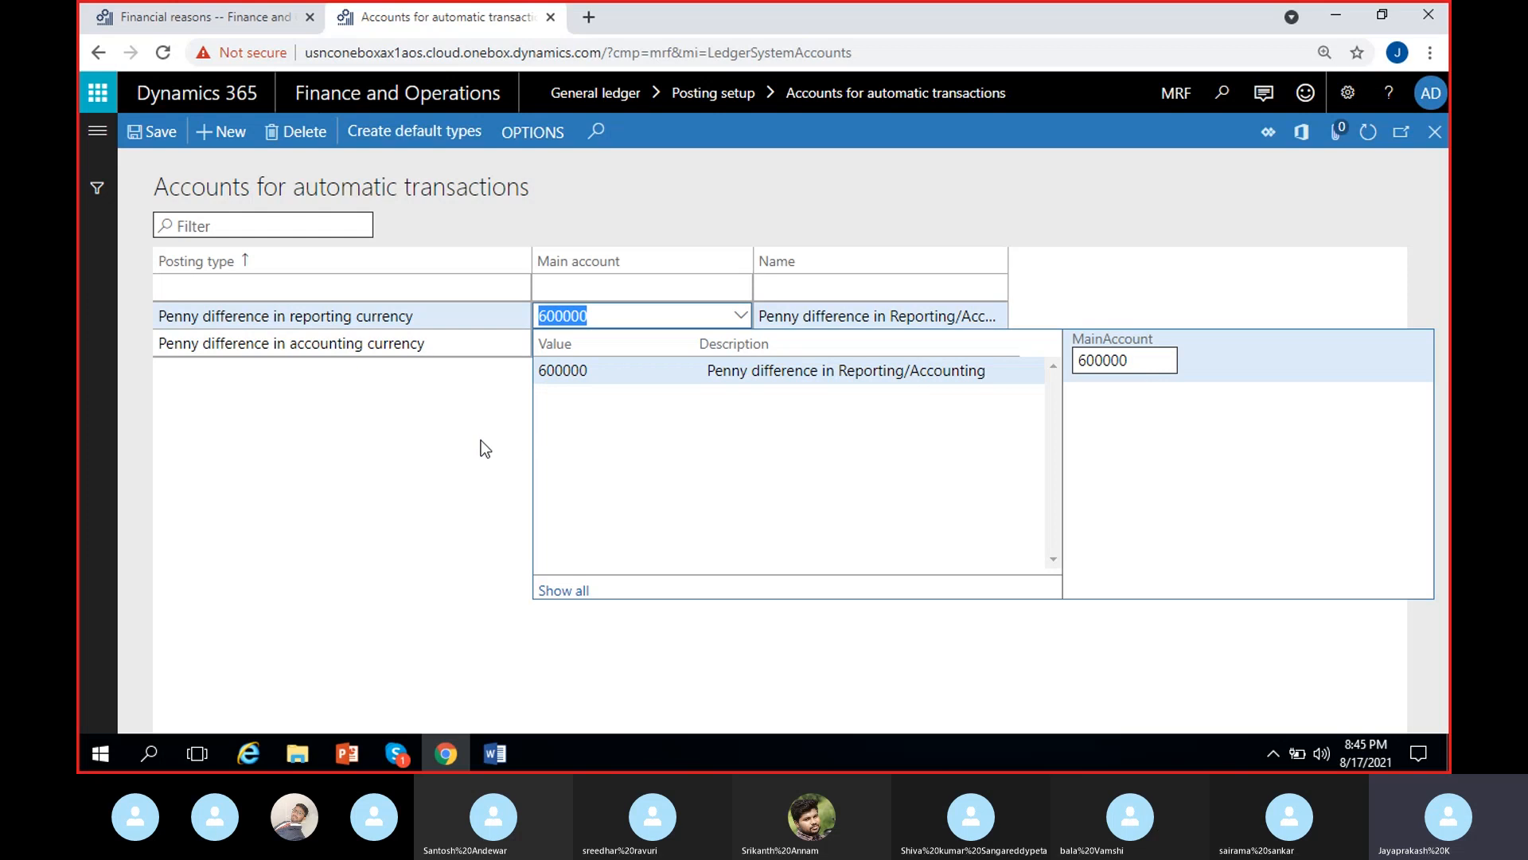
{"action": "left_click", "coordinate": [480, 441]}
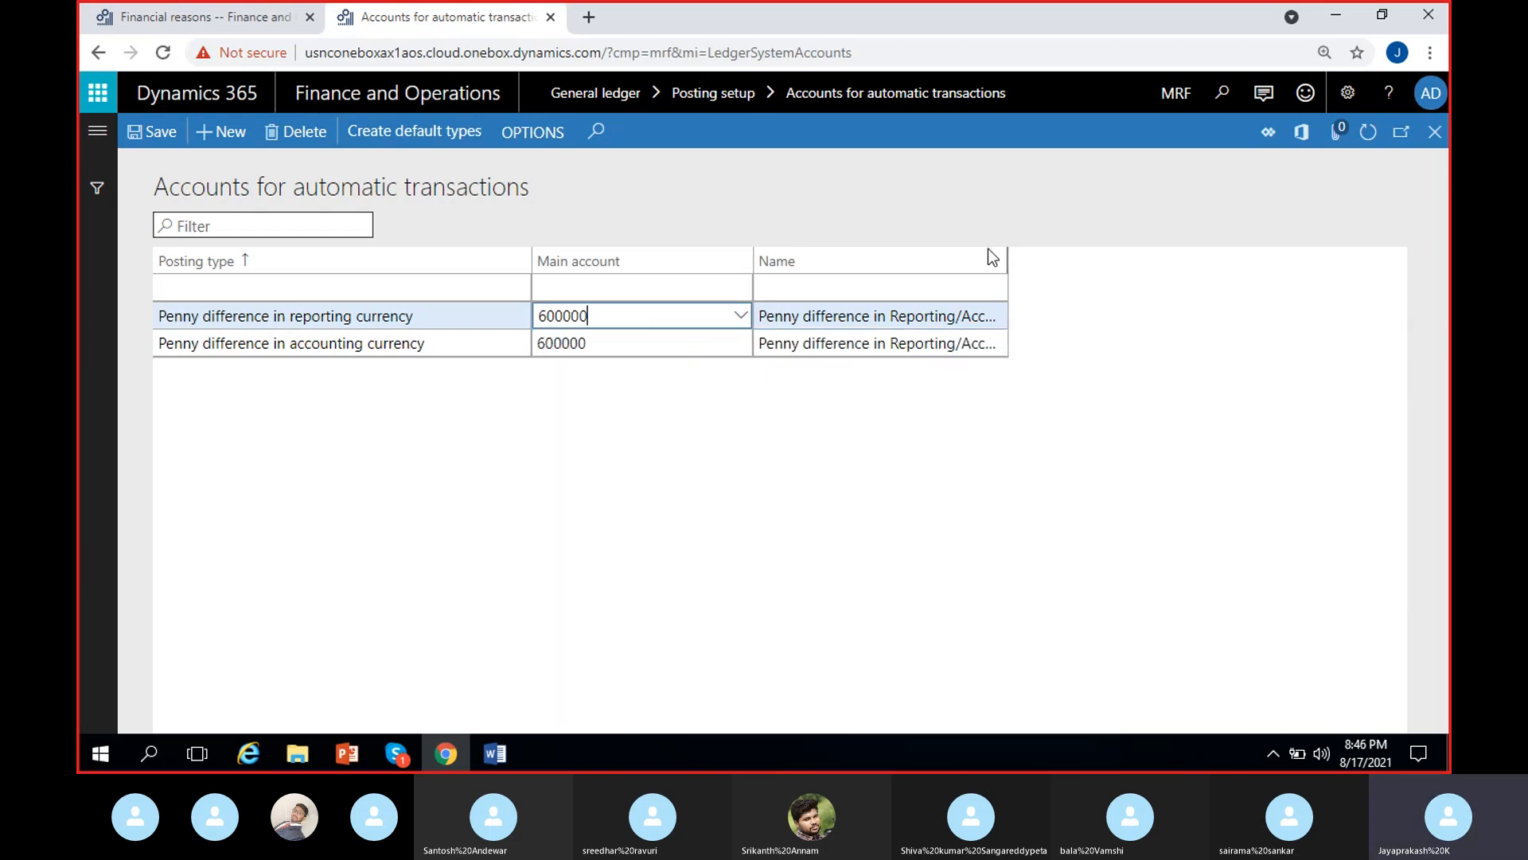
Step: Widen the Name column to fit the full account names and review the main accounts of both penny difference lines
{"action": "left_click_drag", "start_coordinate": [1003, 254], "coordinate": [1105, 254]}
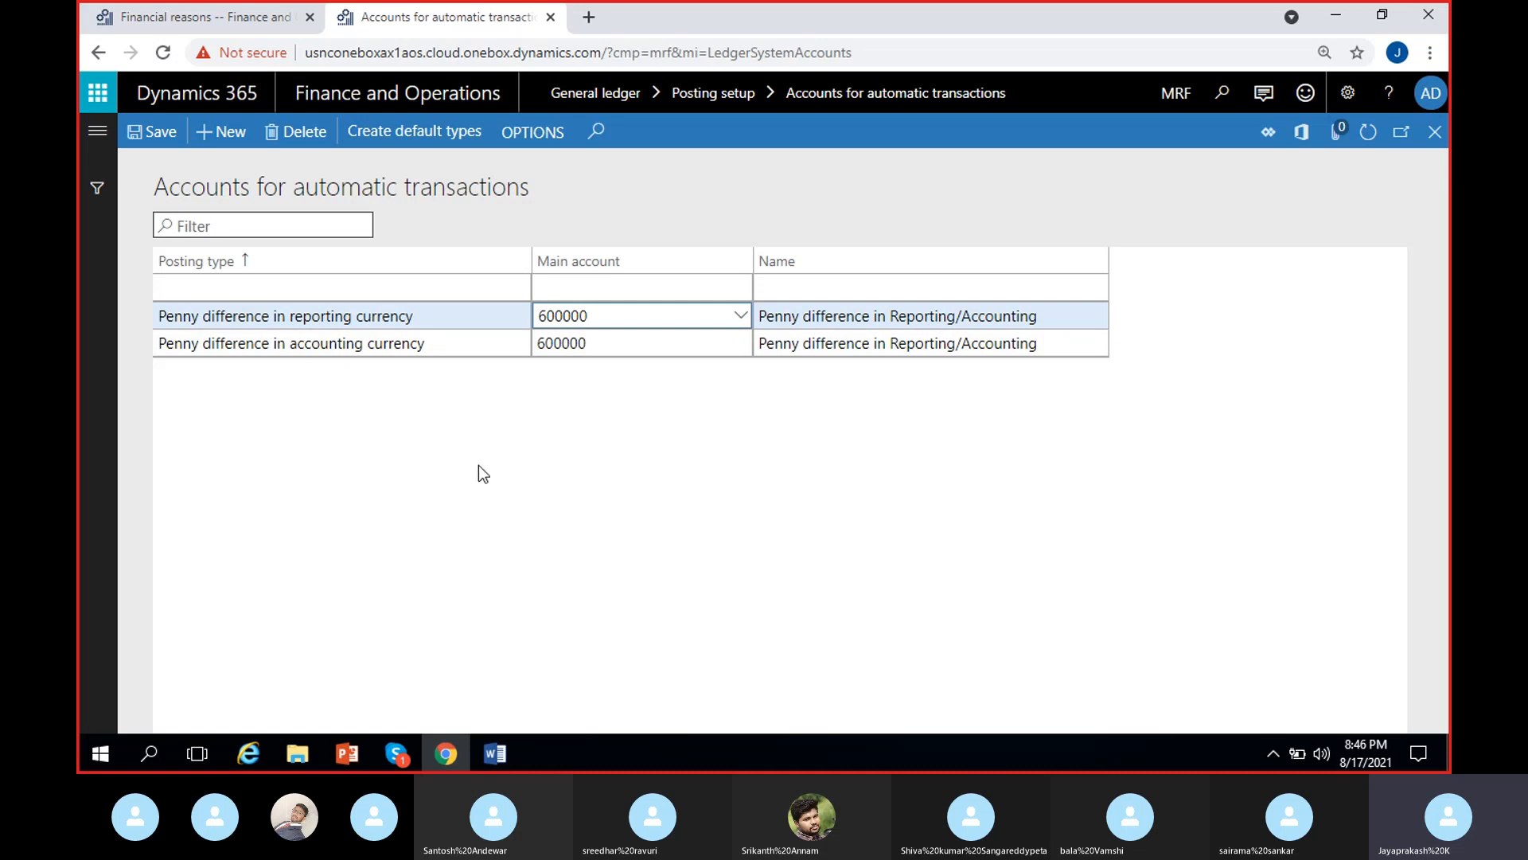
{"action": "left_click", "coordinate": [444, 317]}
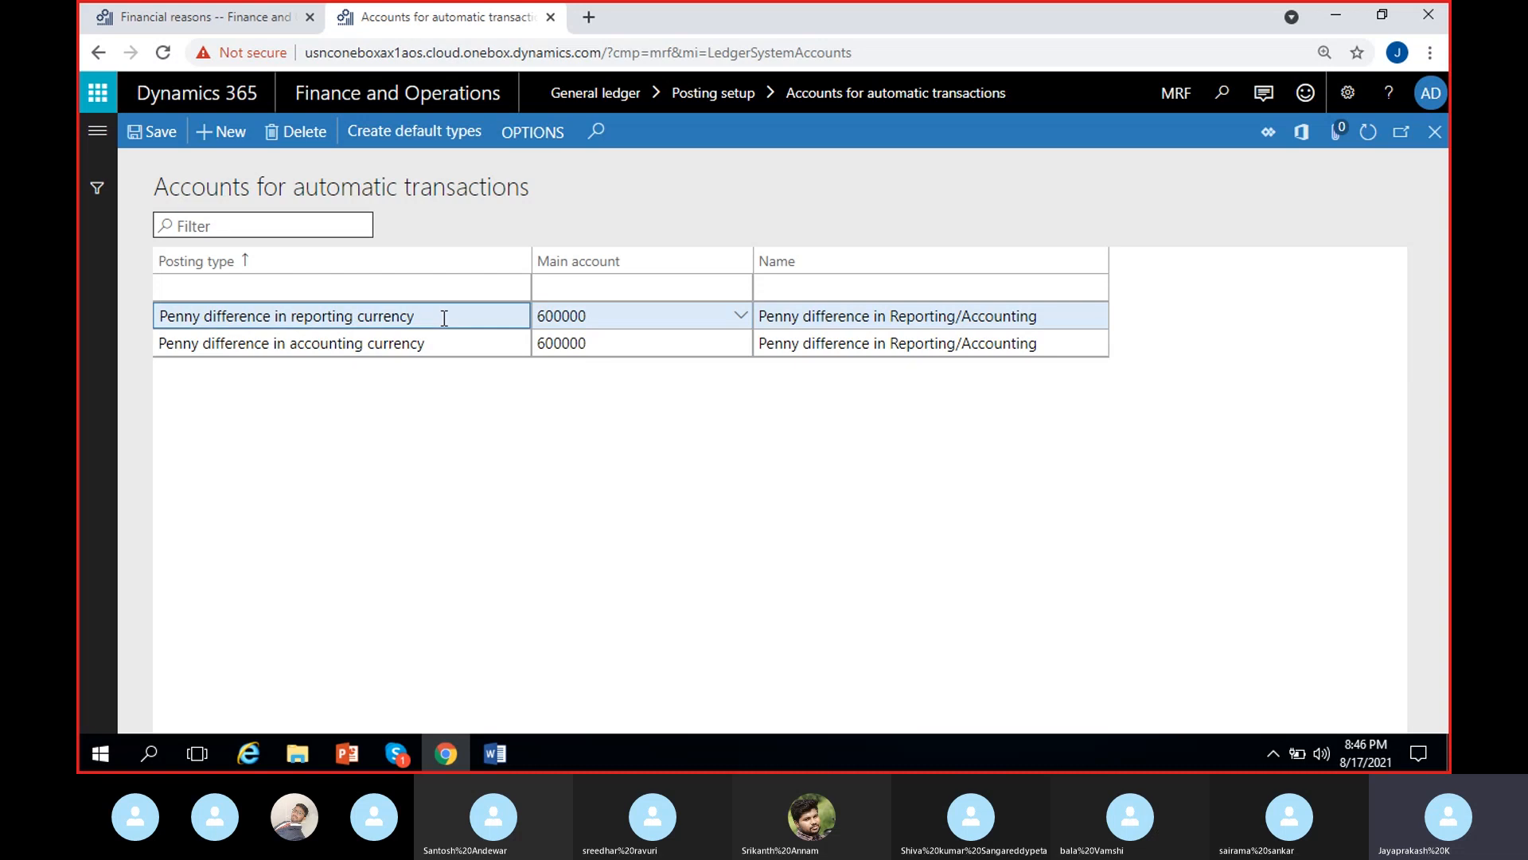
{"action": "left_click", "coordinate": [608, 315]}
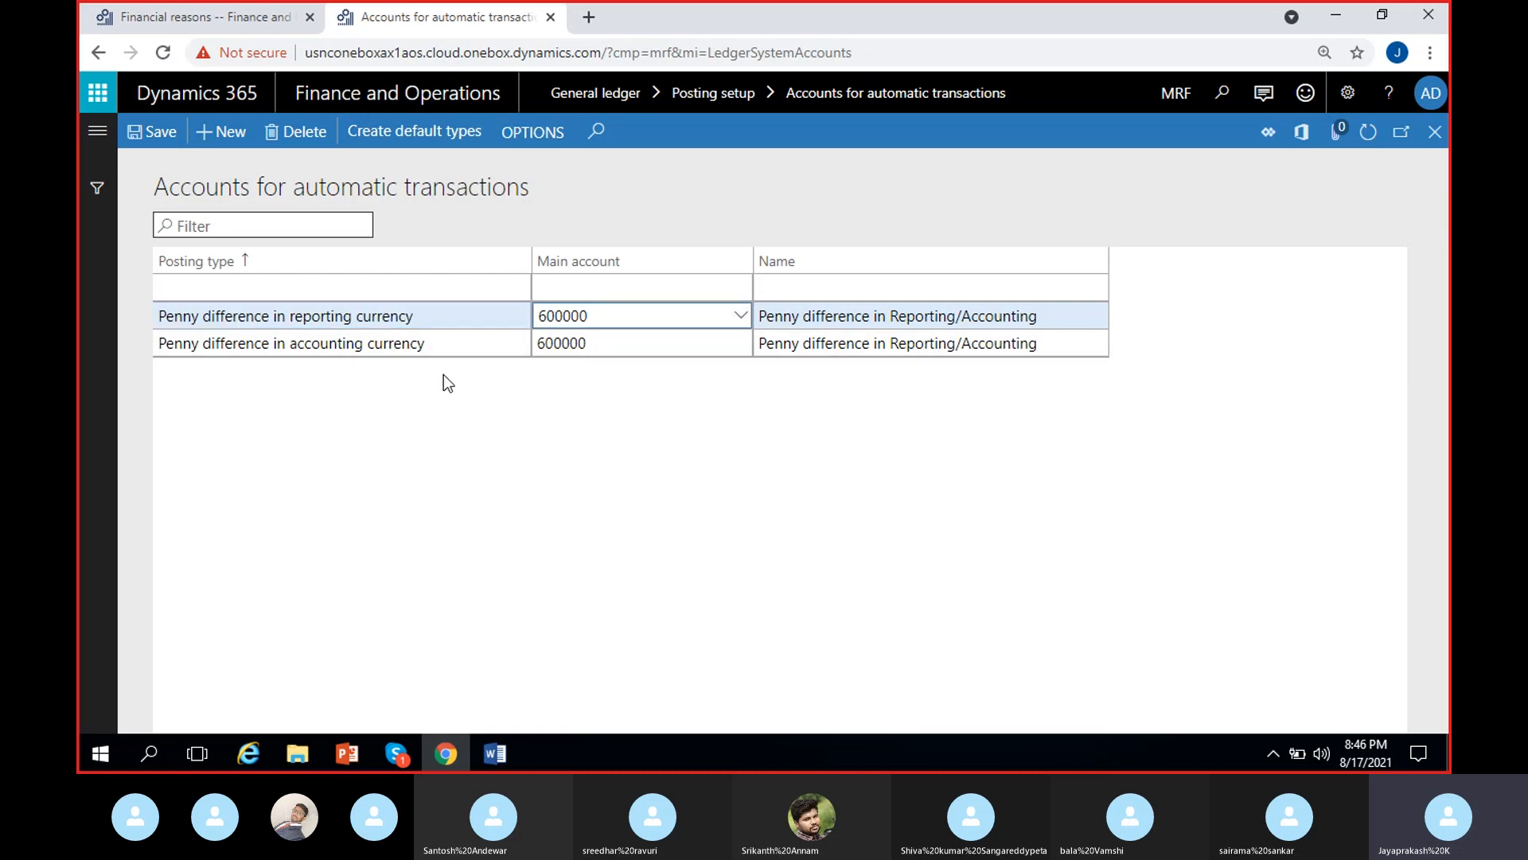
{"action": "left_click", "coordinate": [615, 342]}
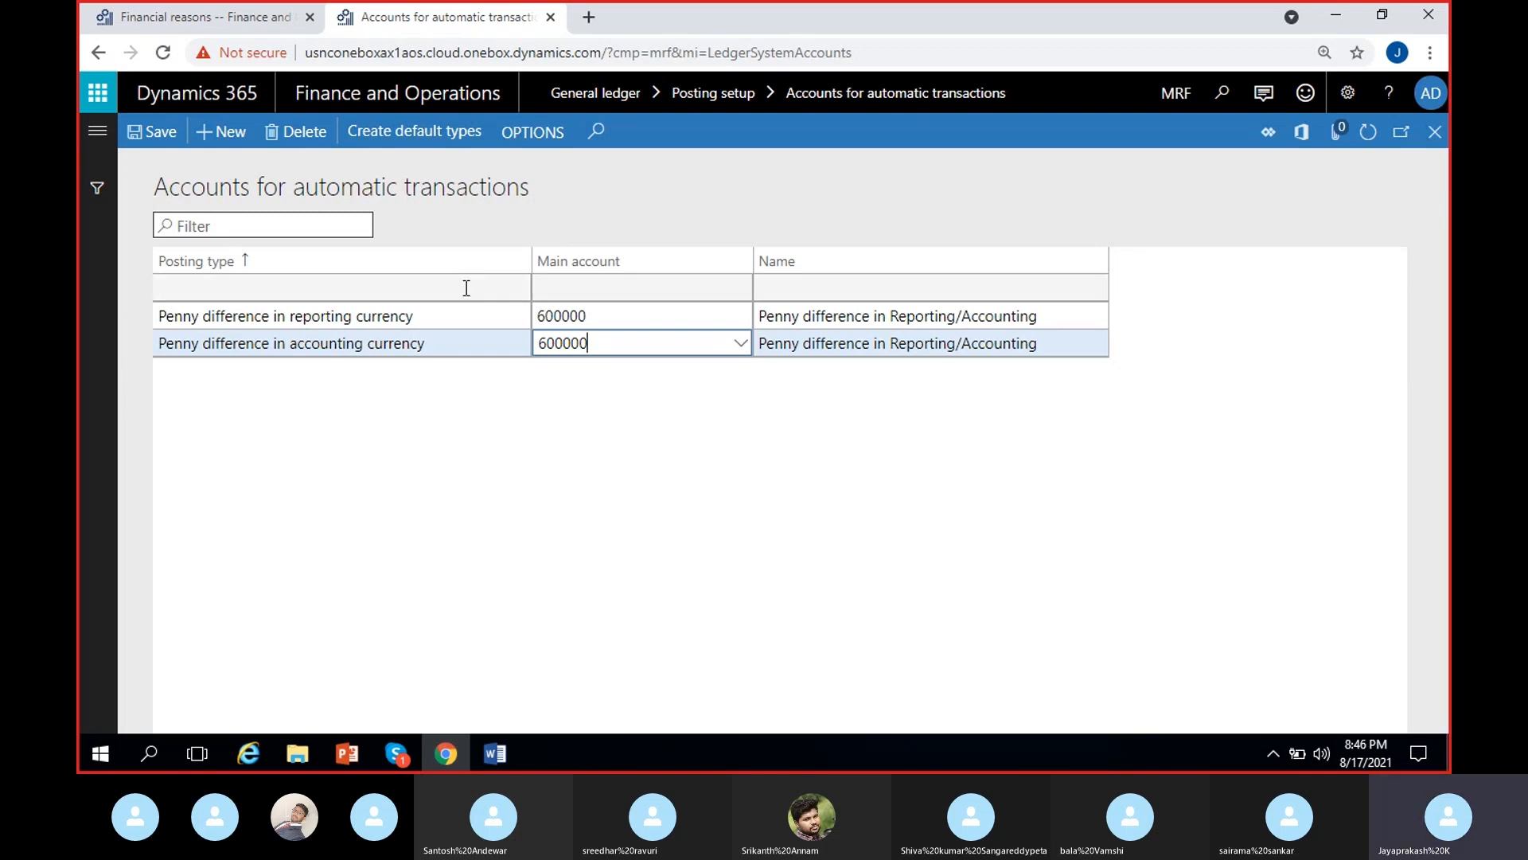
Step: Examine the posting types available for the blank line, including the customer, vendor and sales order types, without choosing one
{"action": "left_click", "coordinate": [434, 293]}
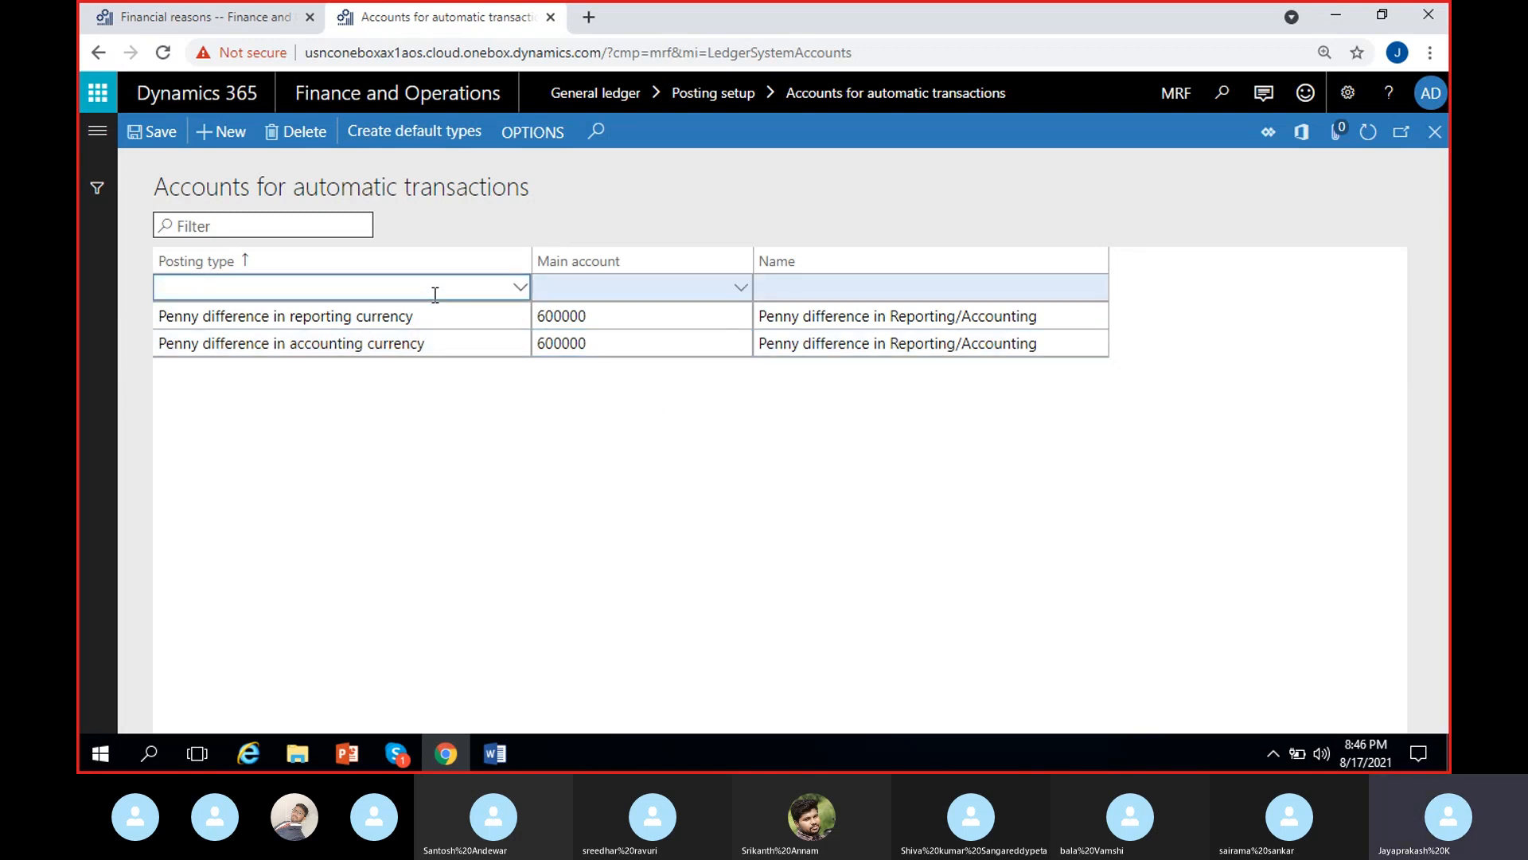
{"action": "left_click", "coordinate": [520, 291]}
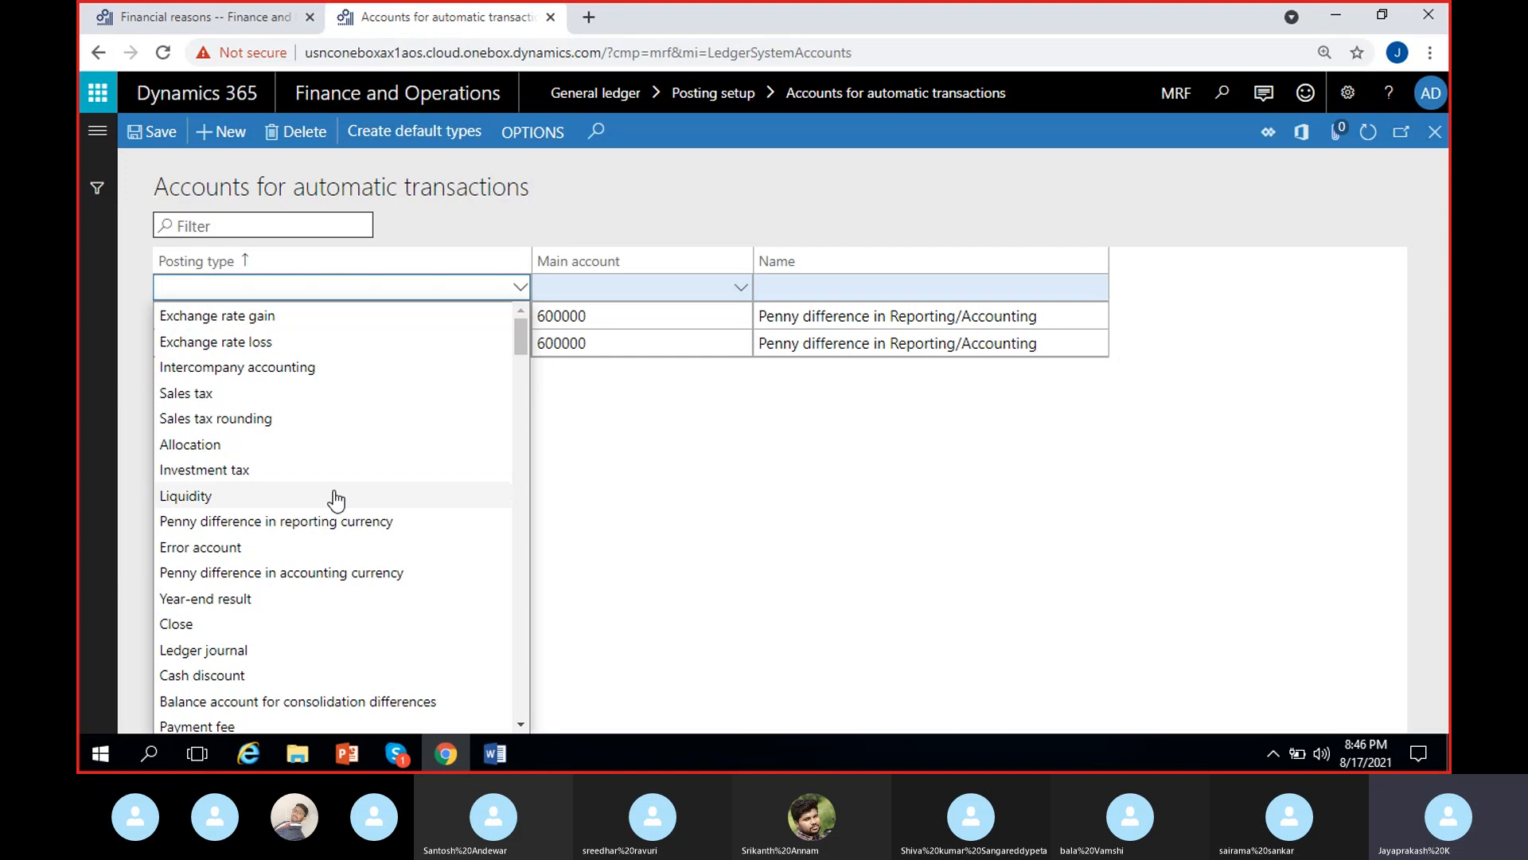
{"action": "scroll", "coordinate": [335, 499], "scroll_direction": "down", "scroll_amount": 1}
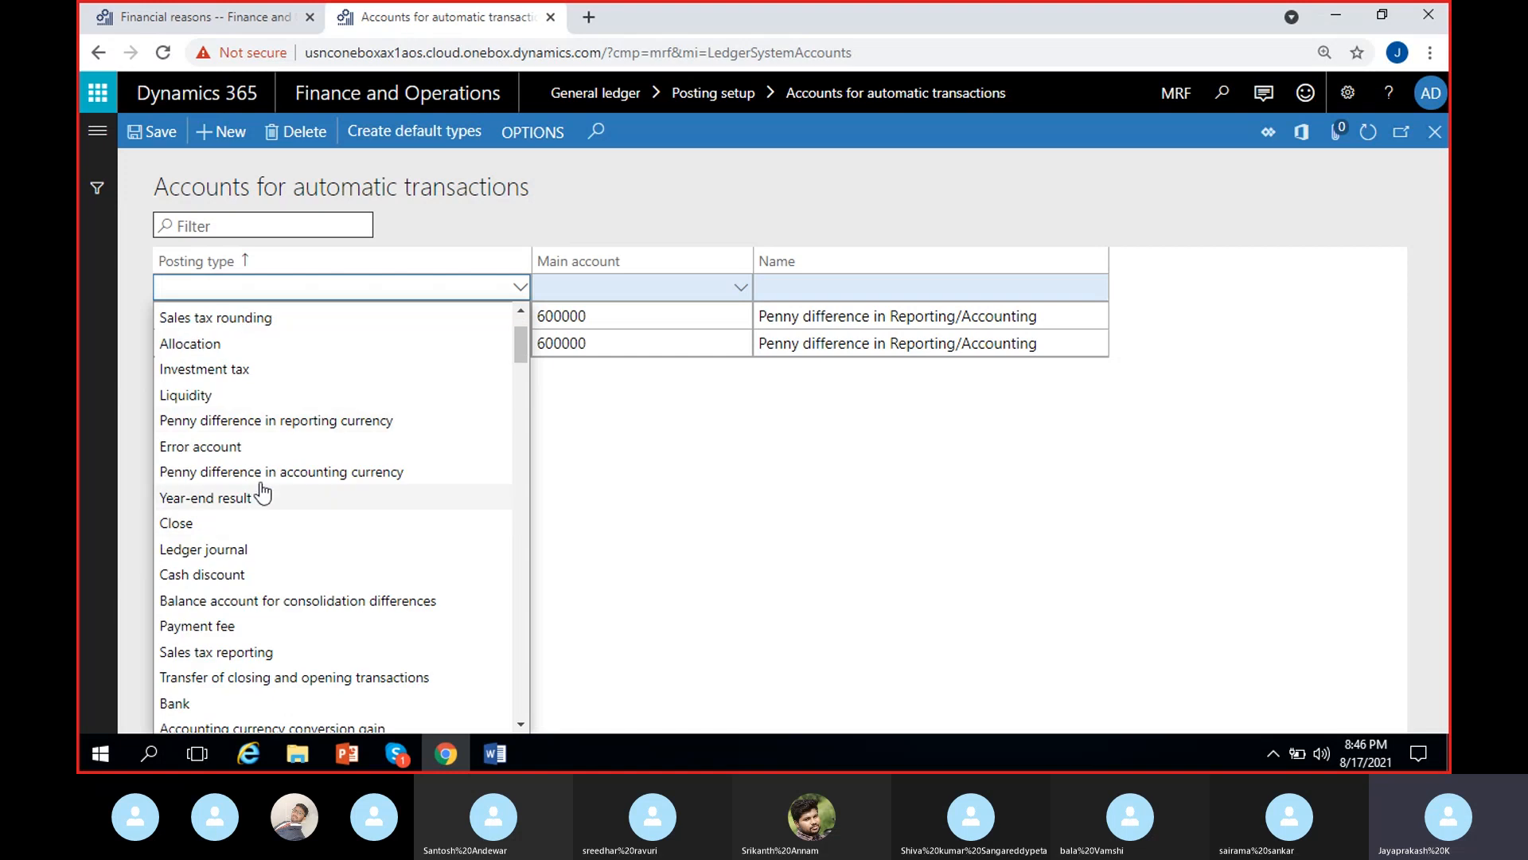
{"action": "scroll", "coordinate": [265, 525], "scroll_direction": "down", "scroll_amount": 3}
{"action": "scroll", "coordinate": [269, 581], "scroll_direction": "up", "scroll_amount": 4}
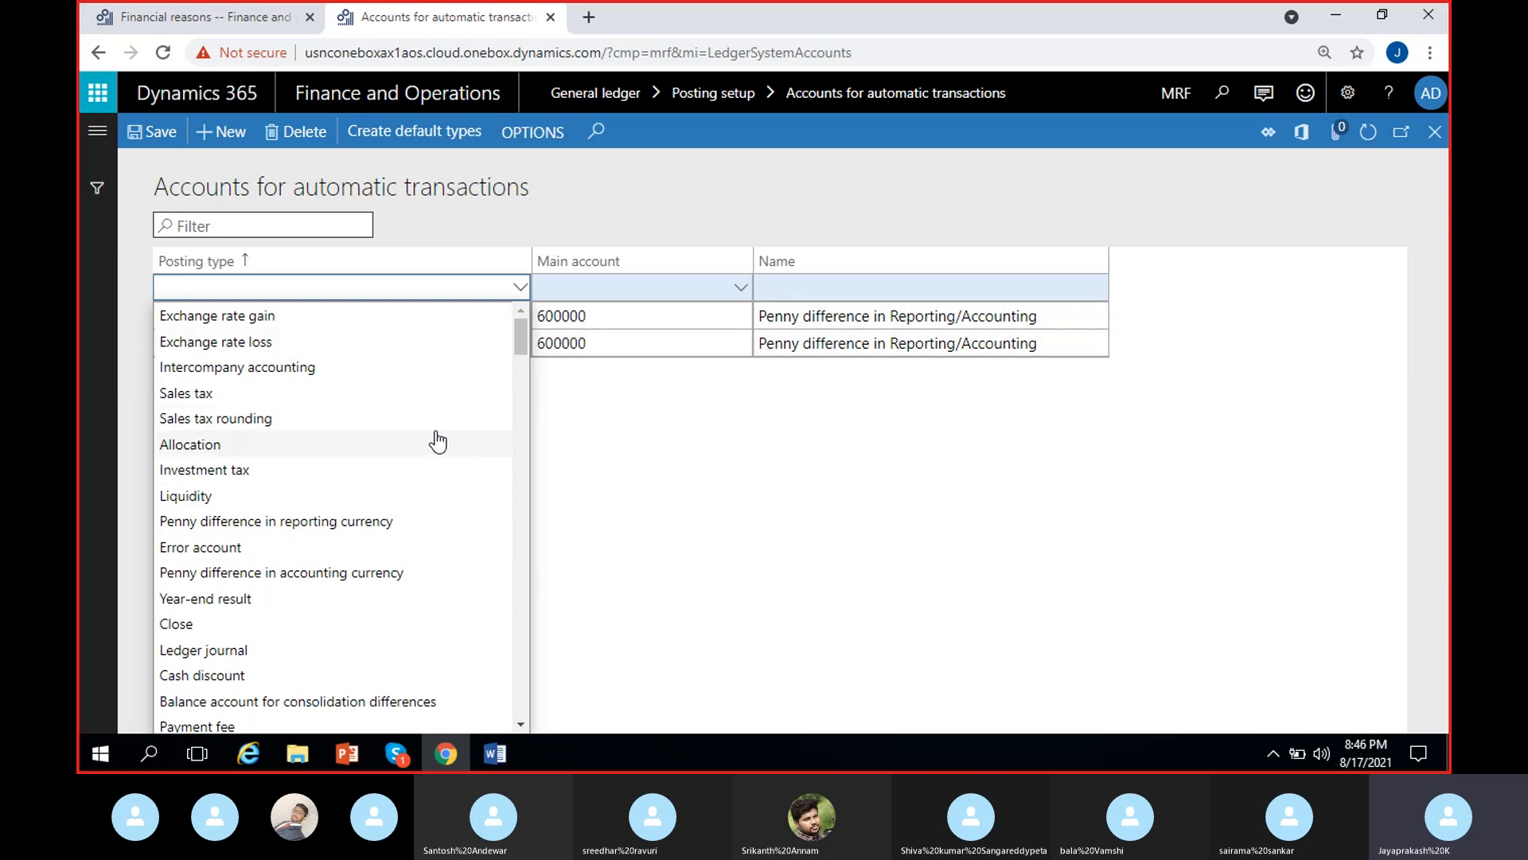
{"action": "scroll", "coordinate": [438, 441], "scroll_direction": "down", "scroll_amount": 4}
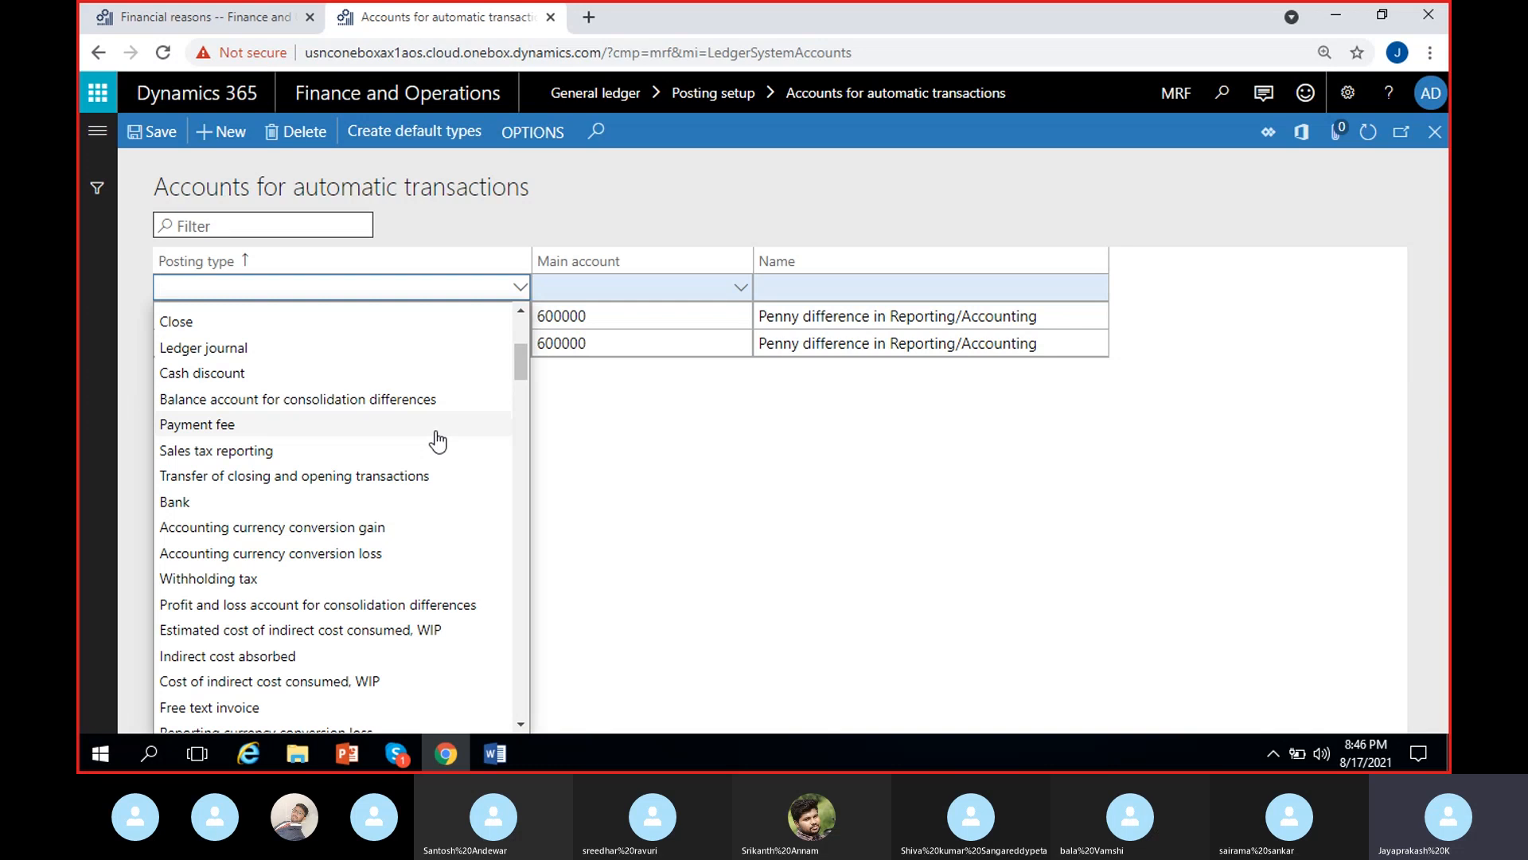
{"action": "scroll", "coordinate": [438, 442], "scroll_direction": "down", "scroll_amount": 5}
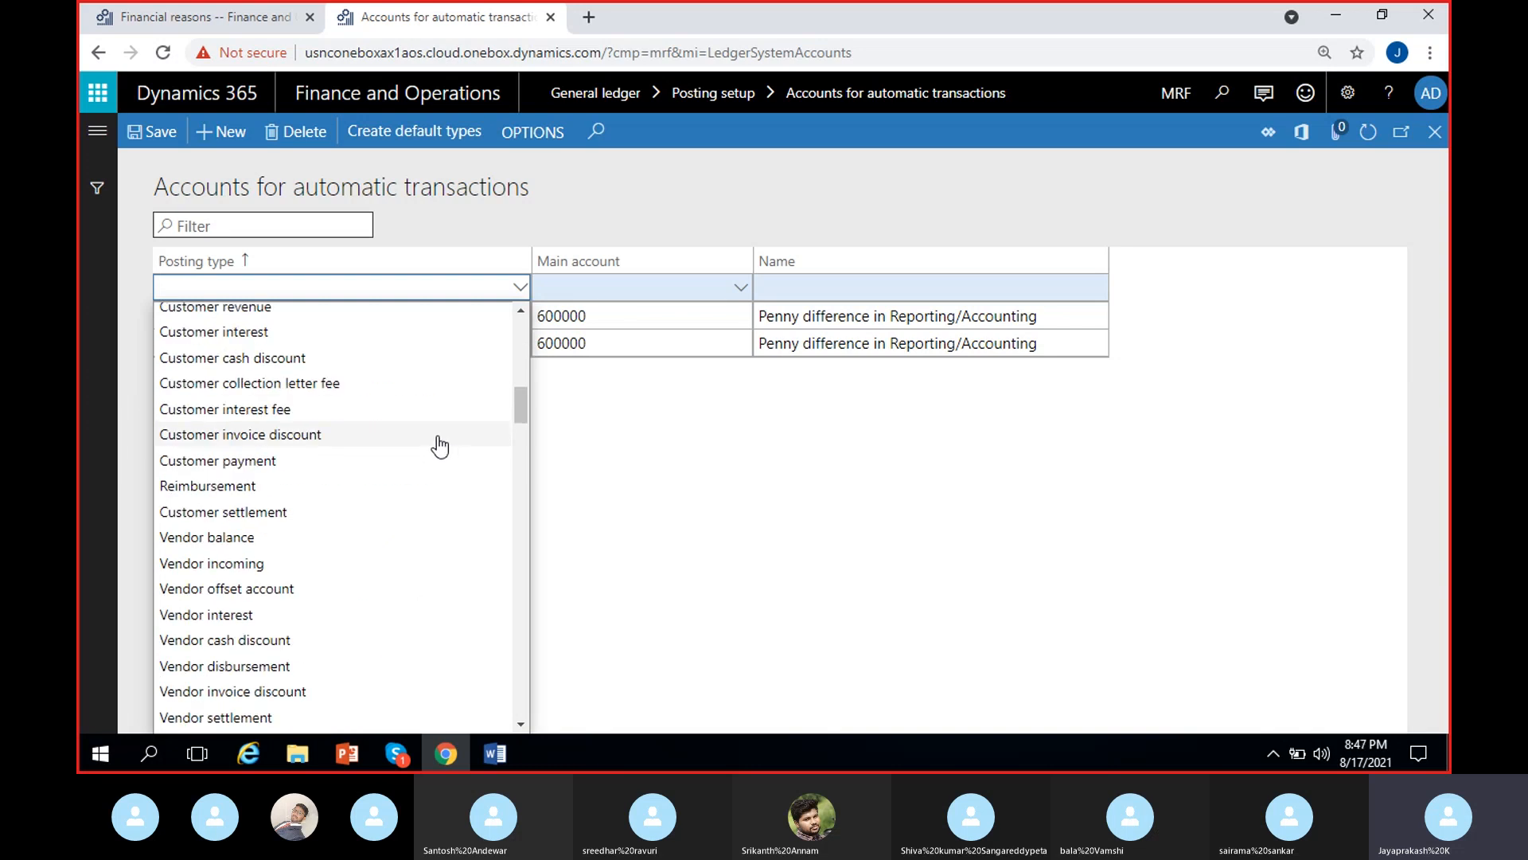
{"action": "scroll", "coordinate": [439, 446], "scroll_direction": "down", "scroll_amount": 1}
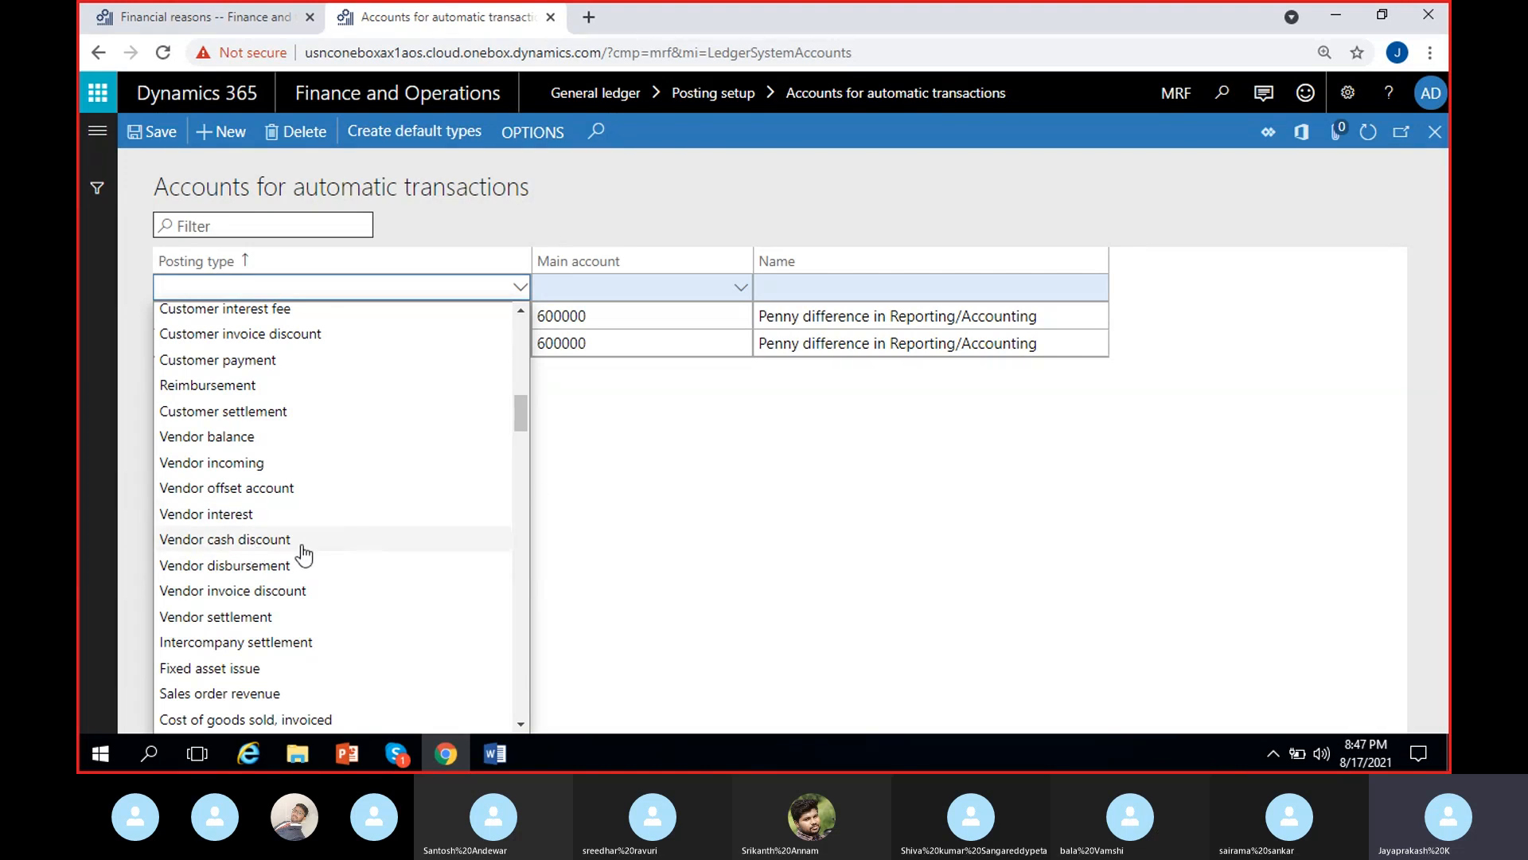
{"action": "scroll", "coordinate": [267, 430], "scroll_direction": "up", "scroll_amount": 1}
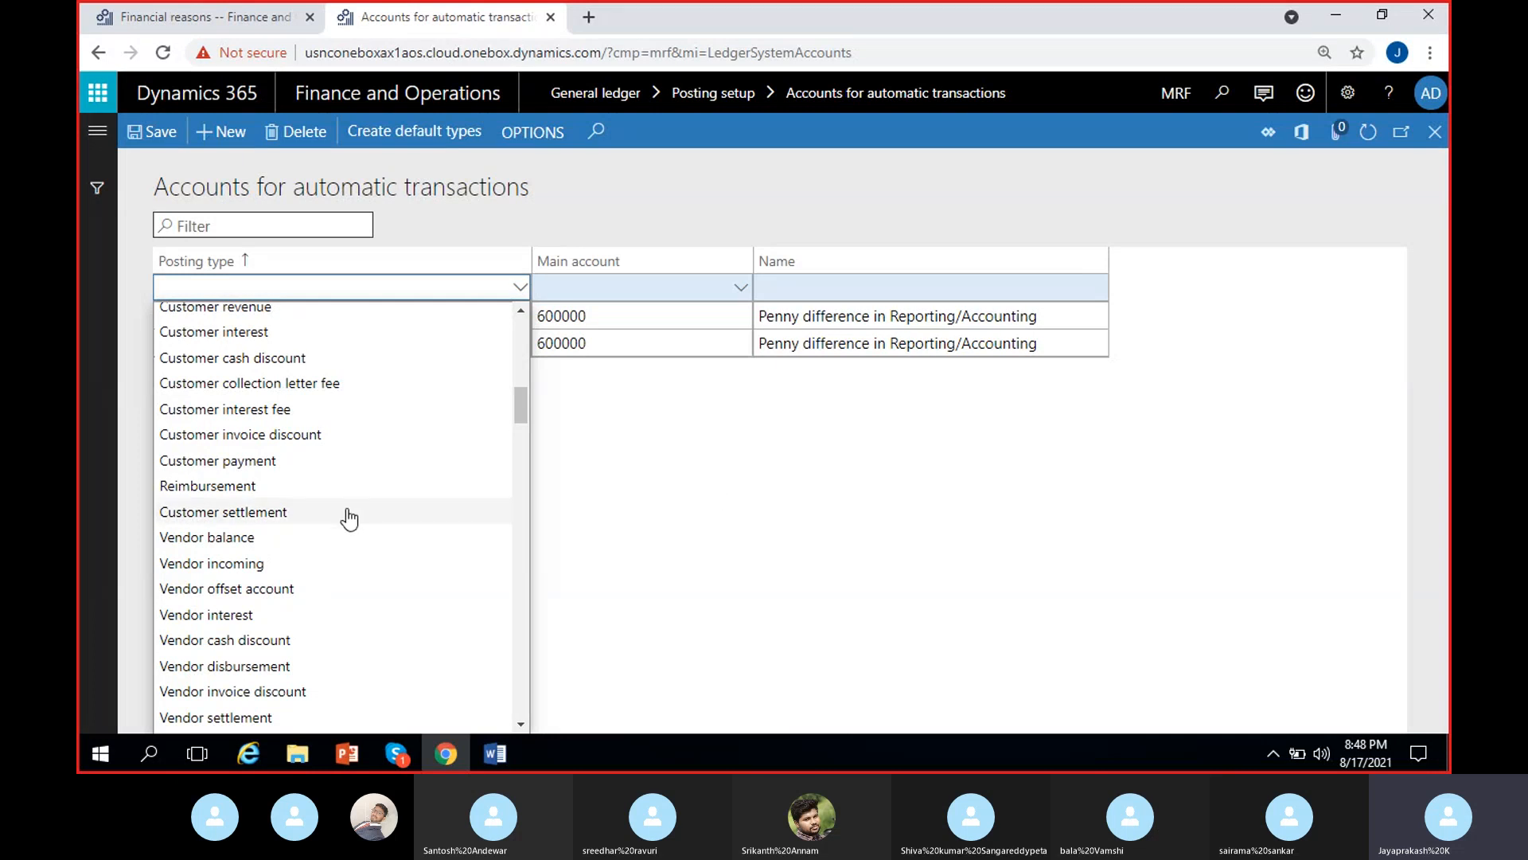
{"action": "scroll", "coordinate": [348, 515], "scroll_direction": "down", "scroll_amount": 3}
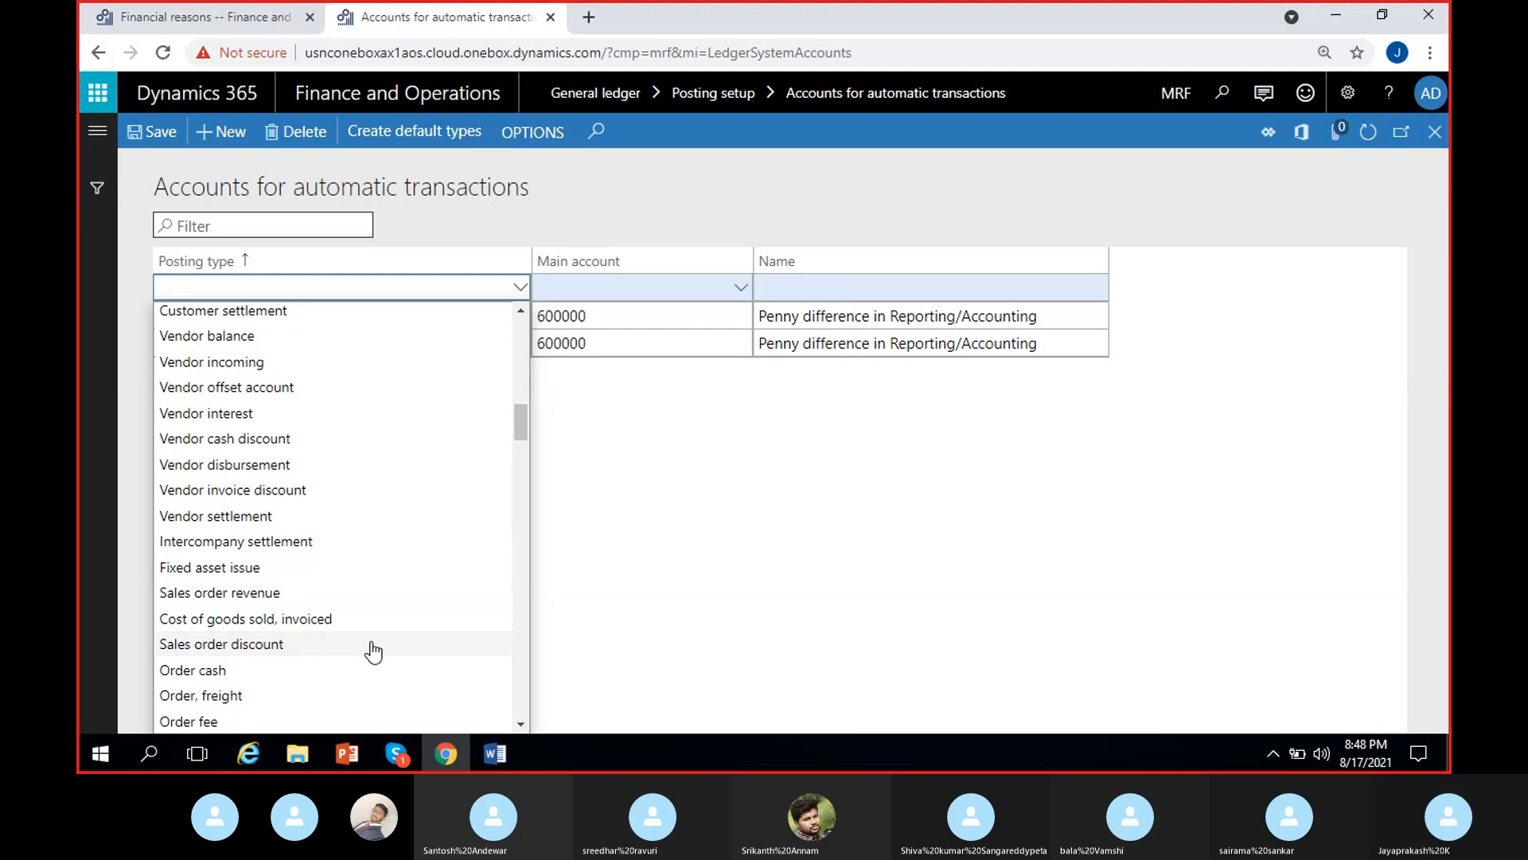
{"action": "scroll", "coordinate": [370, 648], "scroll_direction": "up", "scroll_amount": 7}
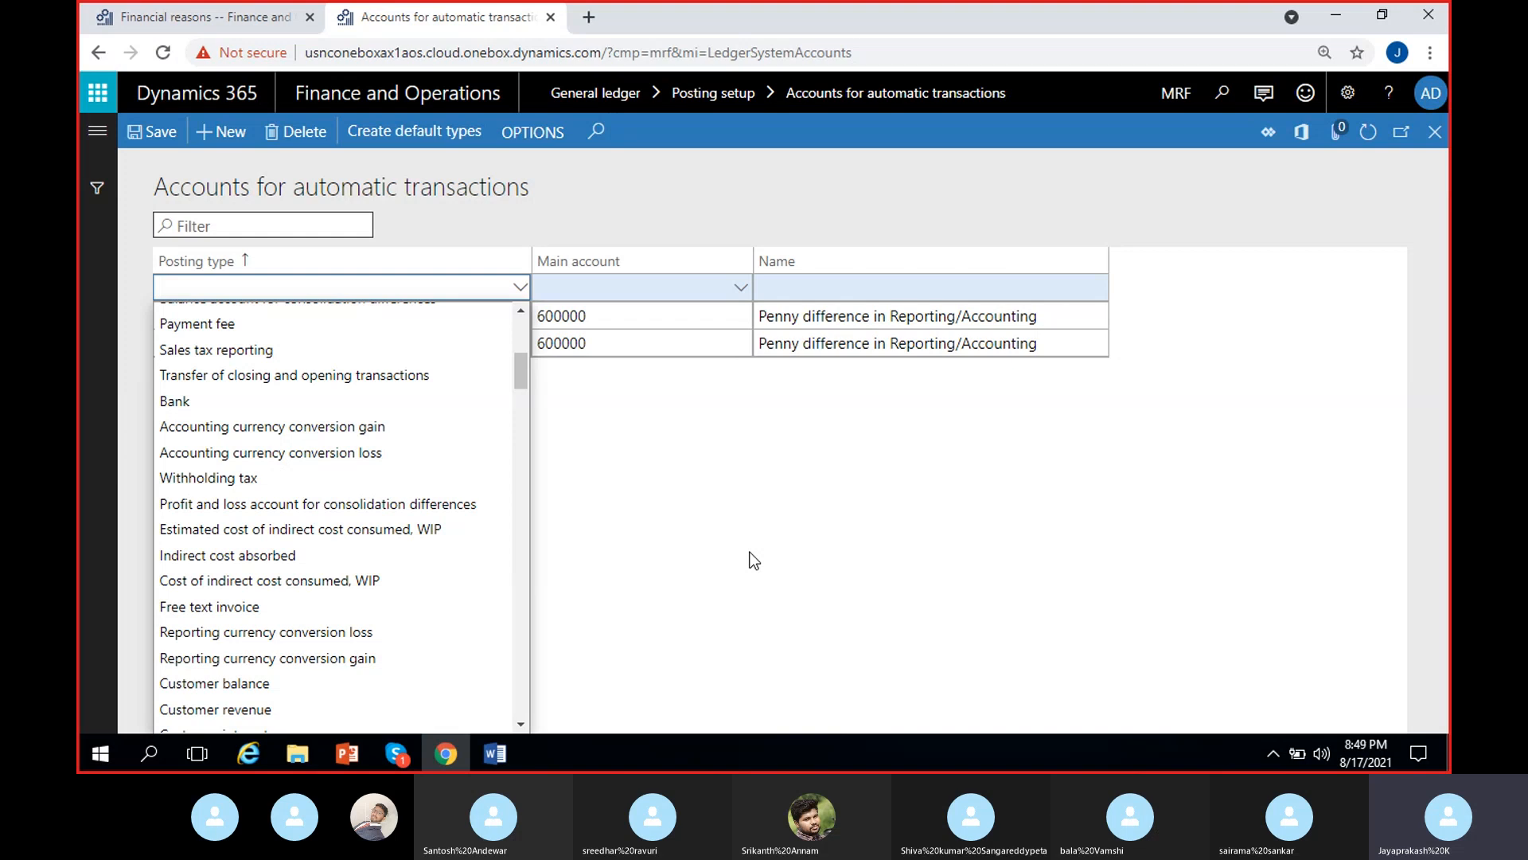
{"action": "left_click", "coordinate": [814, 482]}
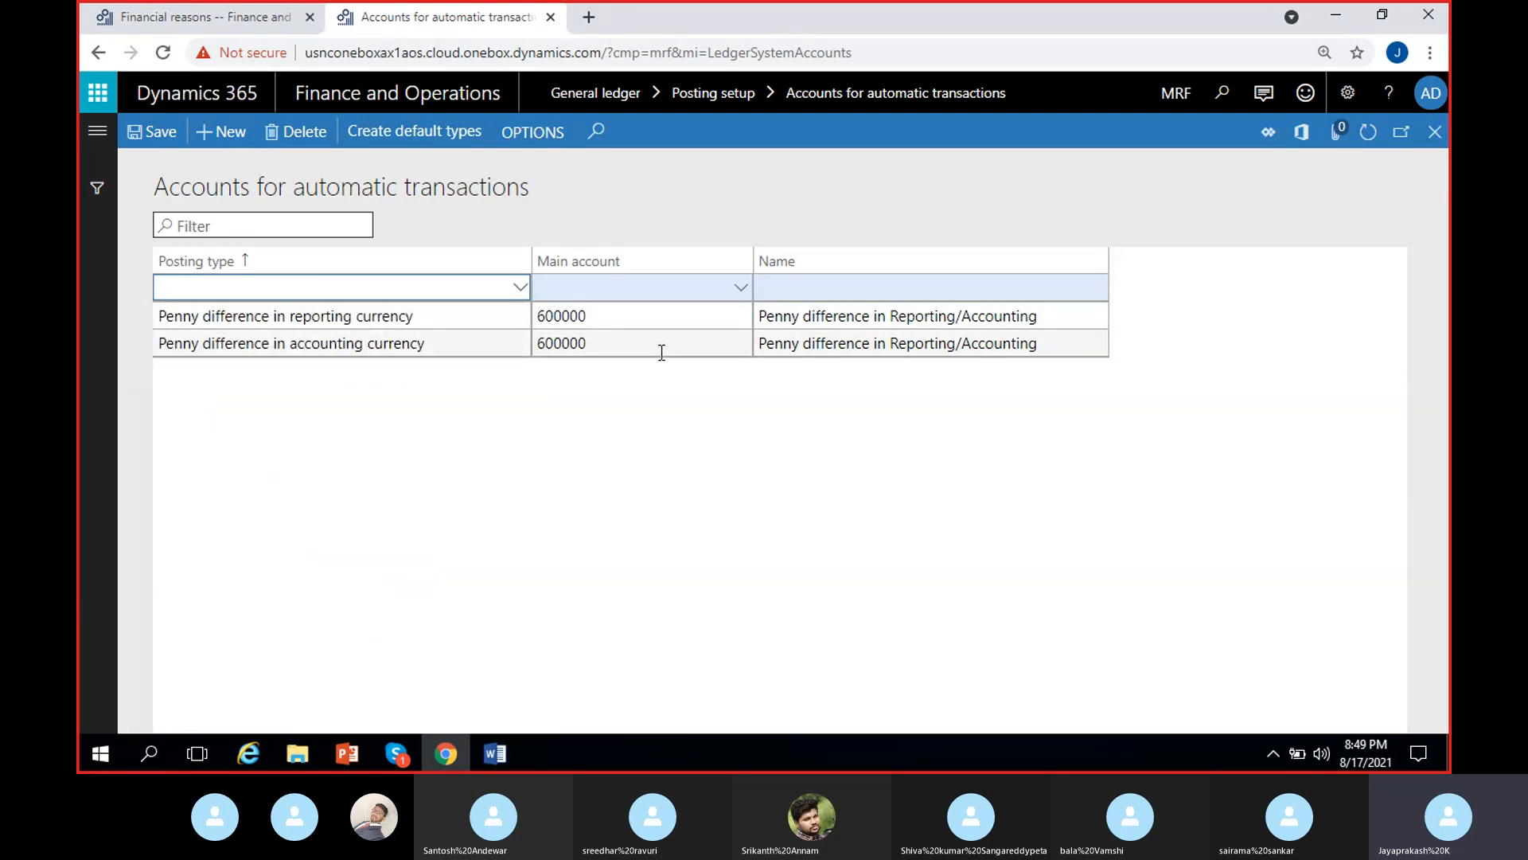
Step: Examine the full list of posting types for the blank line, including the purchase, production, project and interunit types, leaving the field empty
{"action": "mouse_move", "coordinate": [662, 352]}
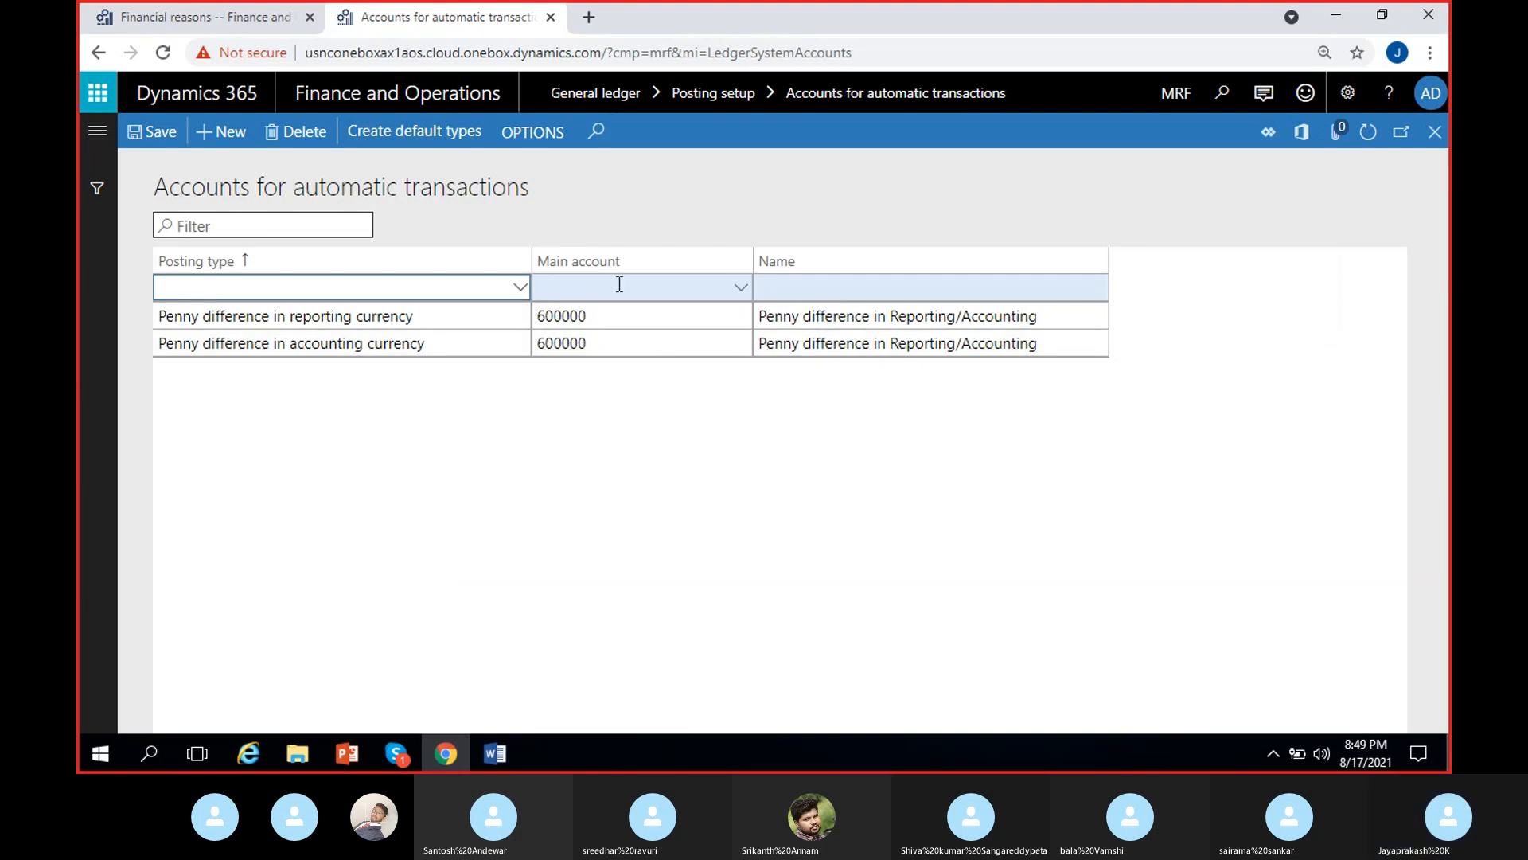
{"action": "left_click", "coordinate": [521, 286]}
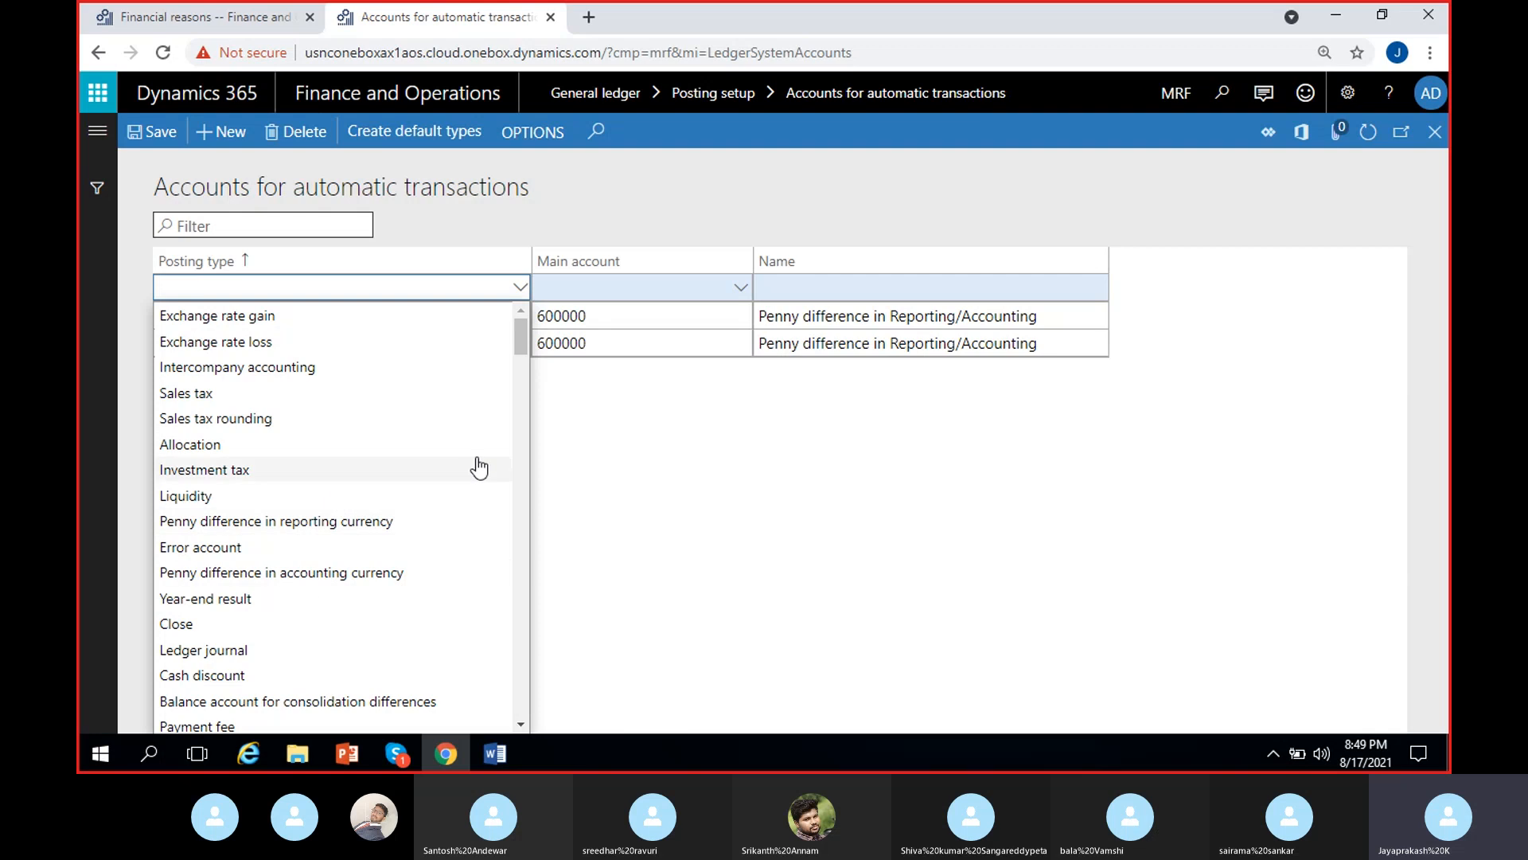
{"action": "scroll", "coordinate": [475, 492], "scroll_direction": "down", "scroll_amount": 1}
{"action": "scroll", "coordinate": [475, 492], "scroll_direction": "down", "scroll_amount": 12}
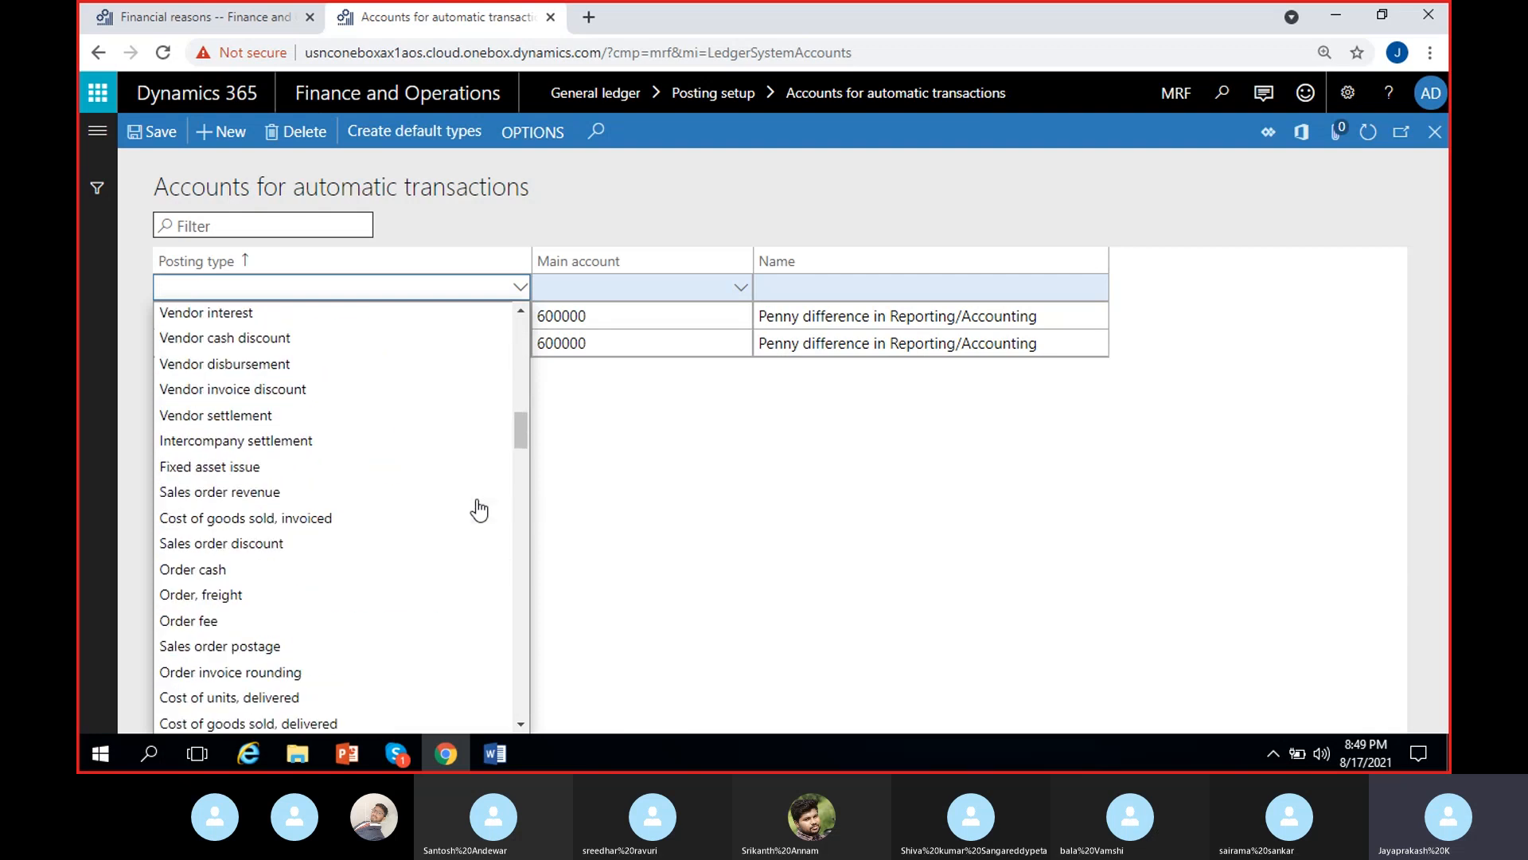
{"action": "scroll", "coordinate": [478, 508], "scroll_direction": "down", "scroll_amount": 10}
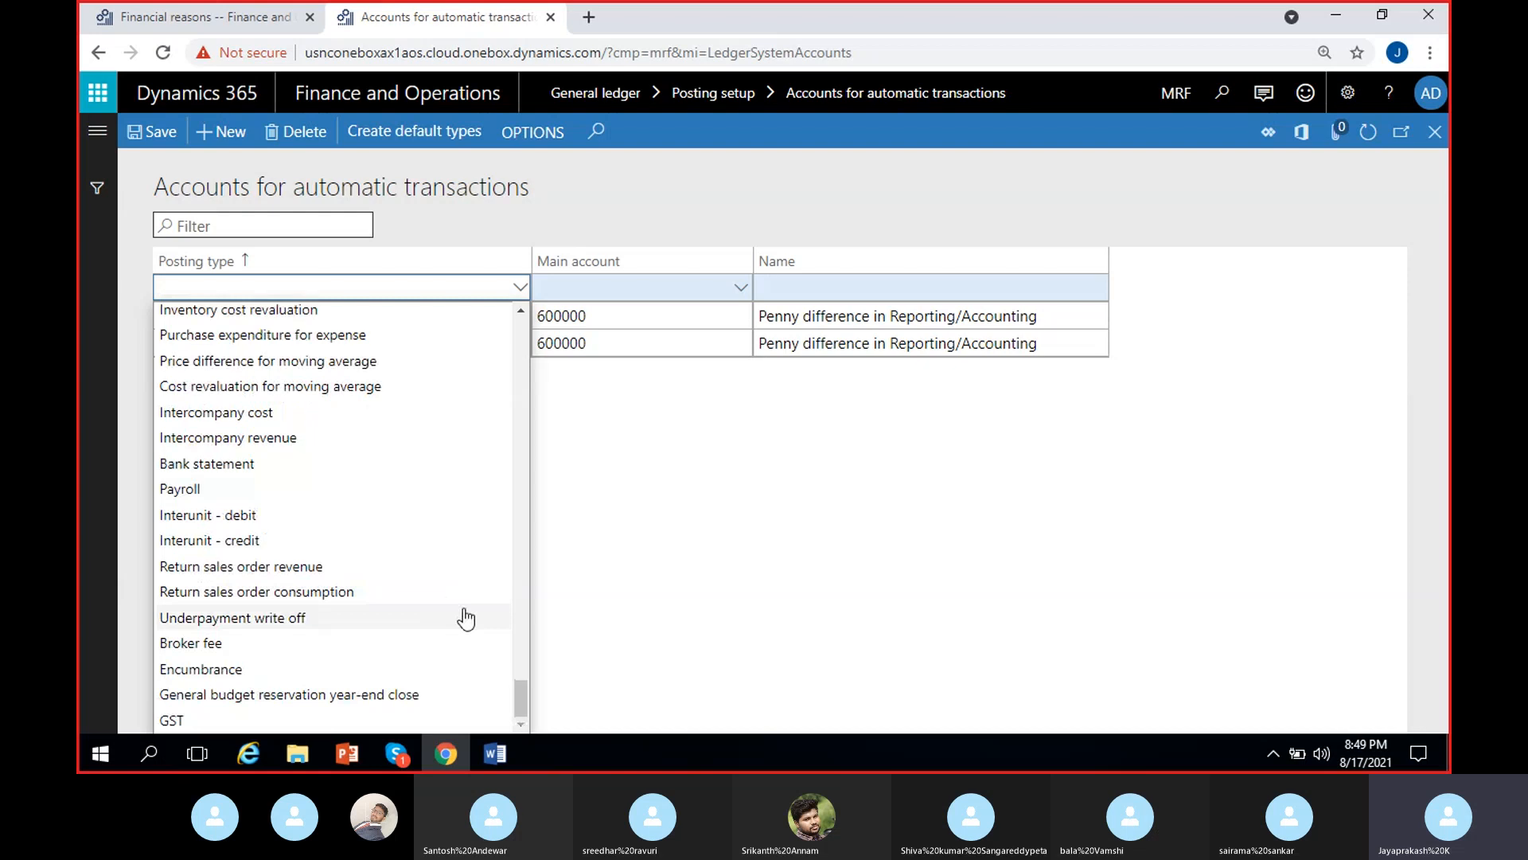
{"action": "scroll", "coordinate": [453, 613], "scroll_direction": "up", "scroll_amount": 3}
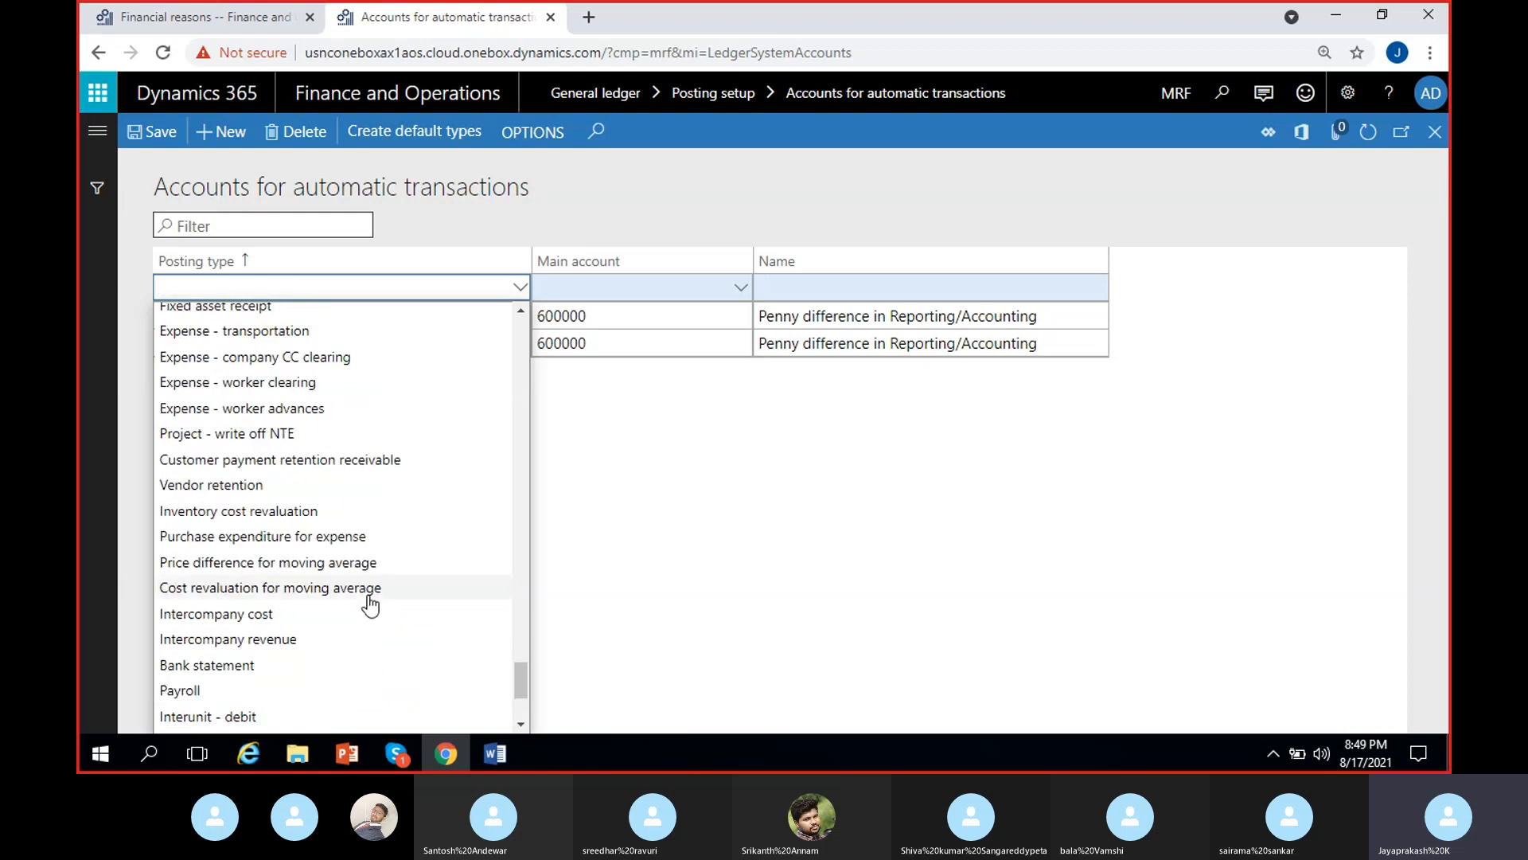
{"action": "scroll", "coordinate": [422, 534], "scroll_direction": "up", "scroll_amount": 4}
{"action": "scroll", "coordinate": [255, 585], "scroll_direction": "up", "scroll_amount": 2}
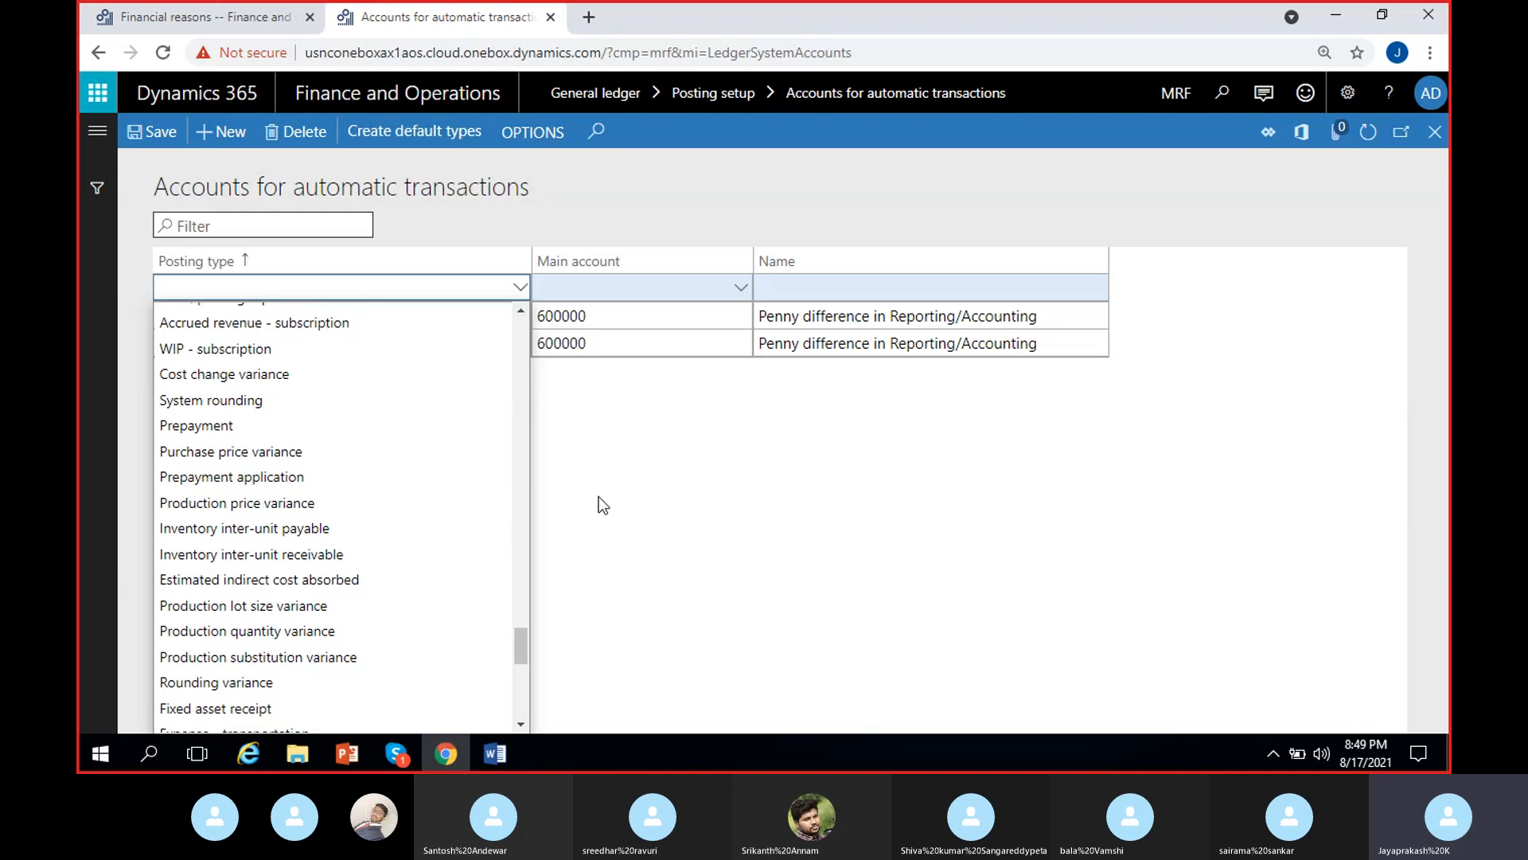
{"action": "scroll", "coordinate": [516, 549], "scroll_direction": "up", "scroll_amount": 7}
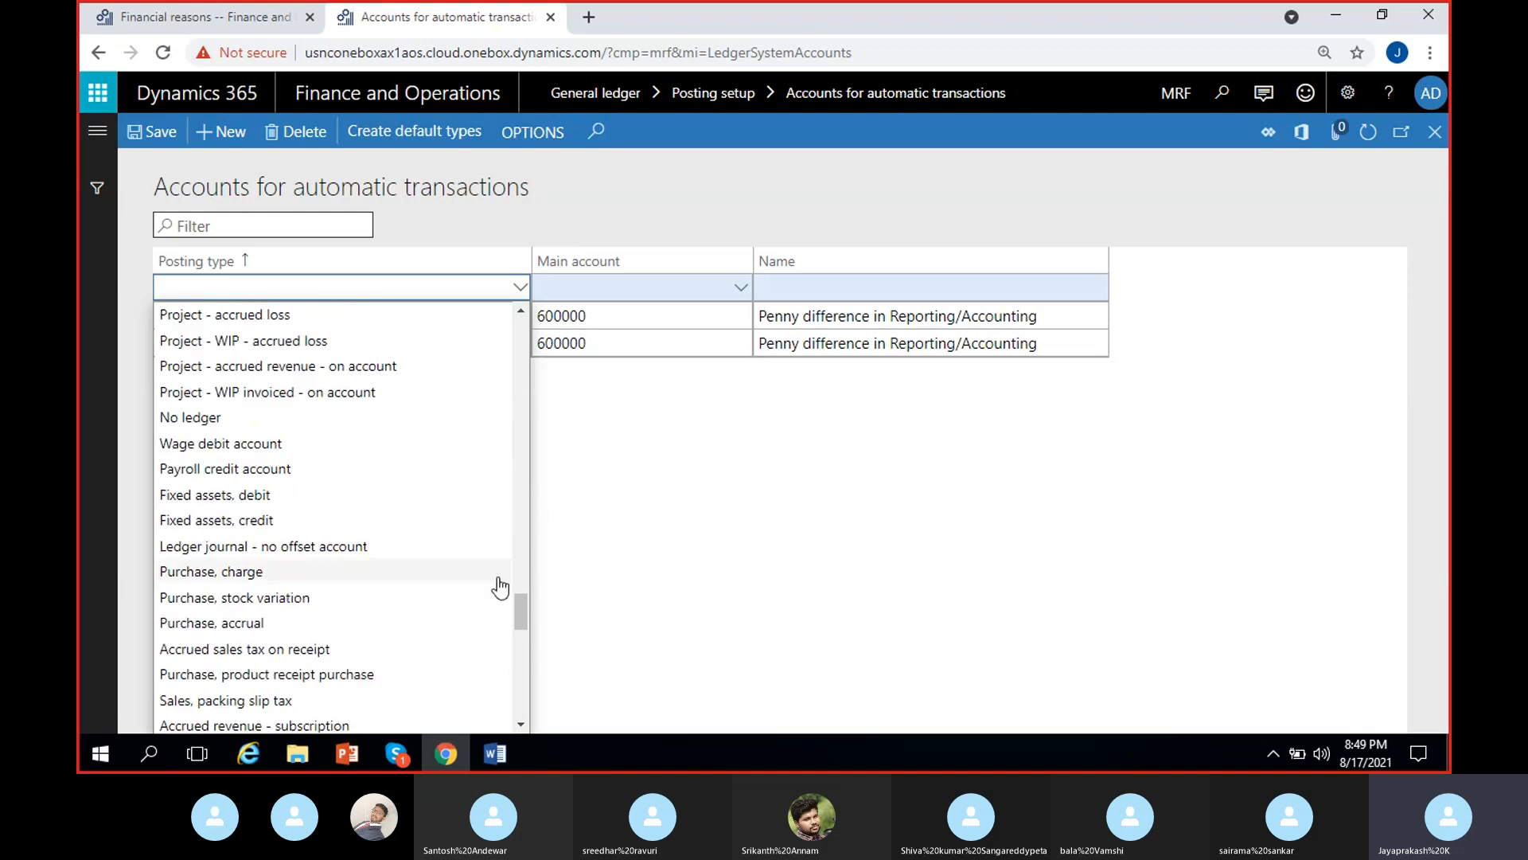
{"action": "scroll", "coordinate": [513, 608], "scroll_direction": "up", "scroll_amount": 15}
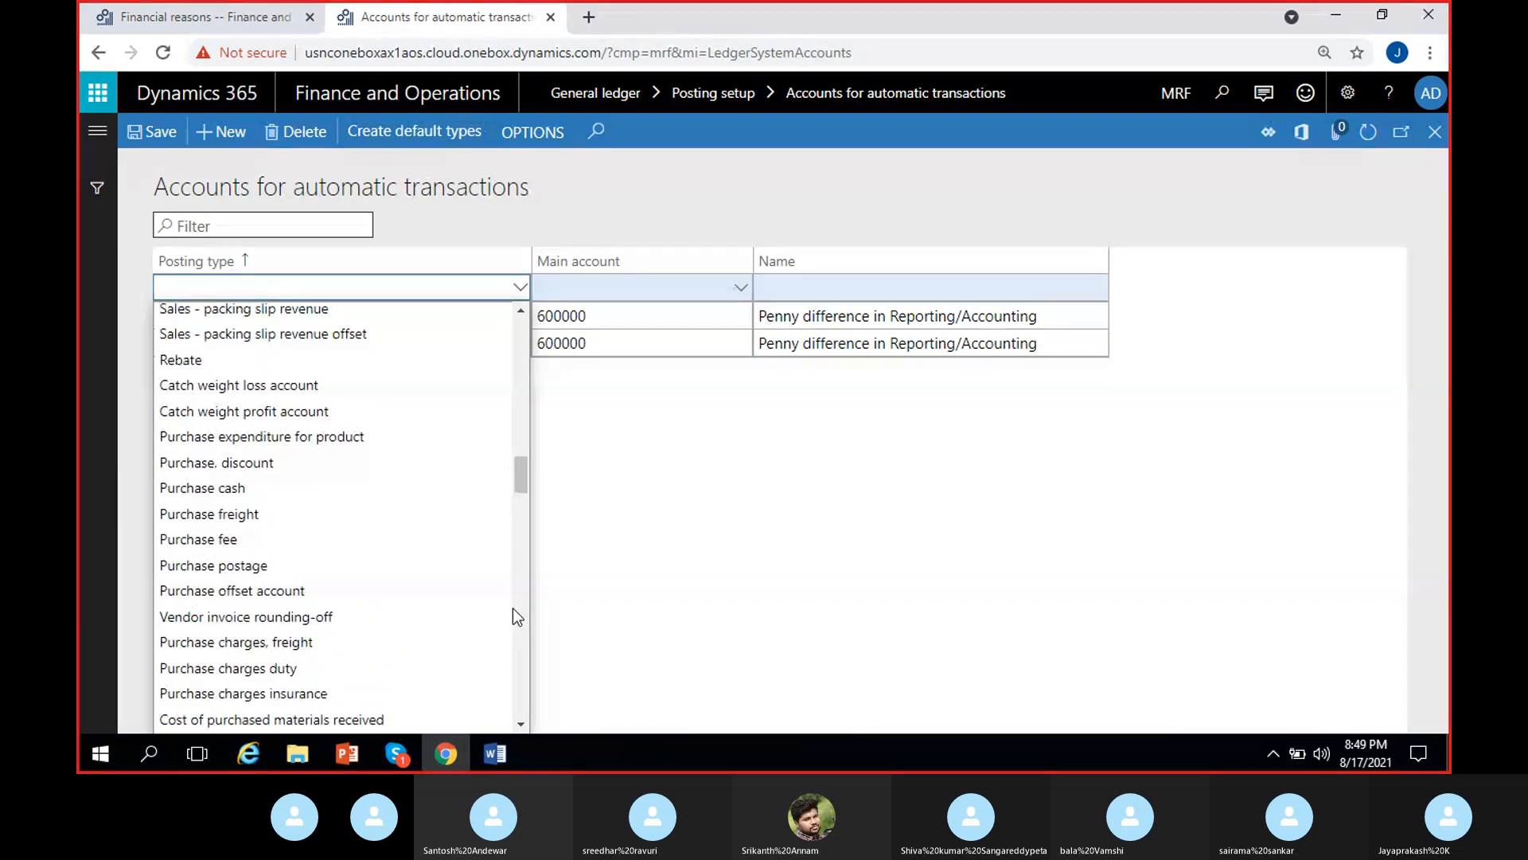
{"action": "scroll", "coordinate": [371, 646], "scroll_direction": "up", "scroll_amount": 4}
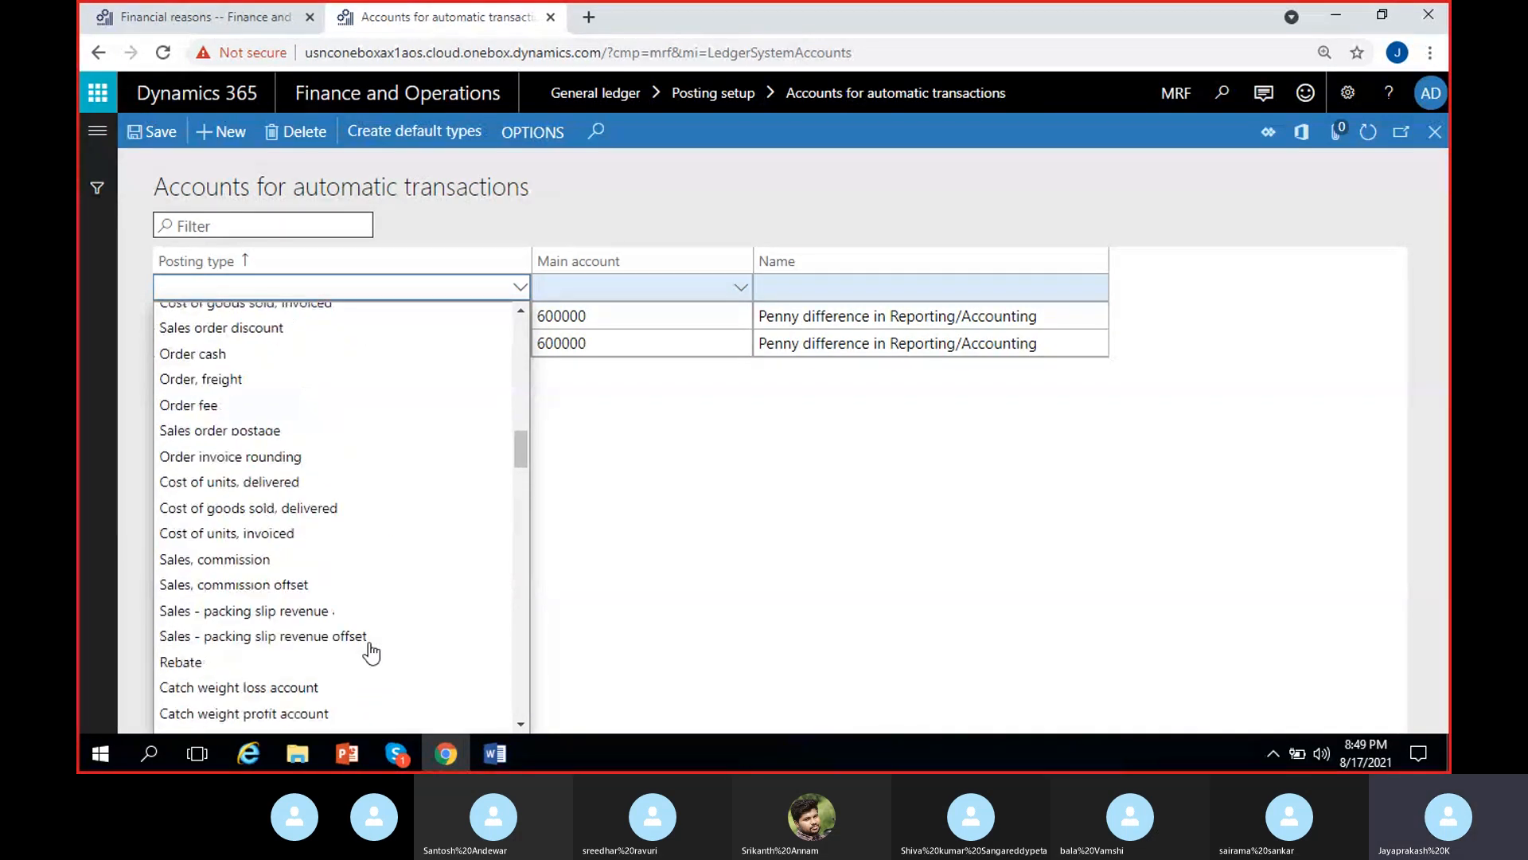
{"action": "scroll", "coordinate": [371, 652], "scroll_direction": "up", "scroll_amount": 15}
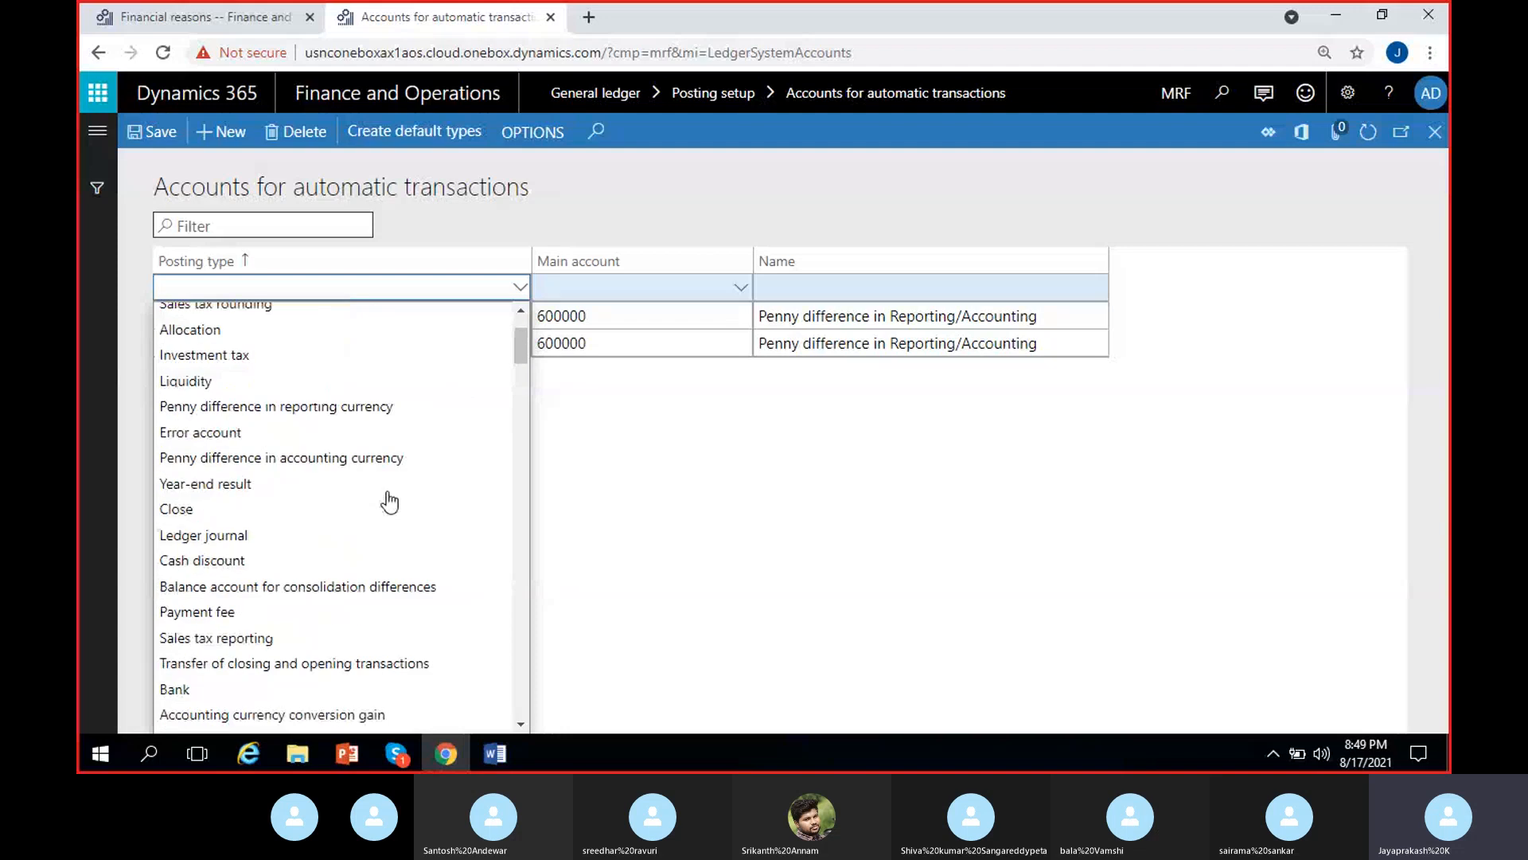
{"action": "left_click", "coordinate": [658, 475]}
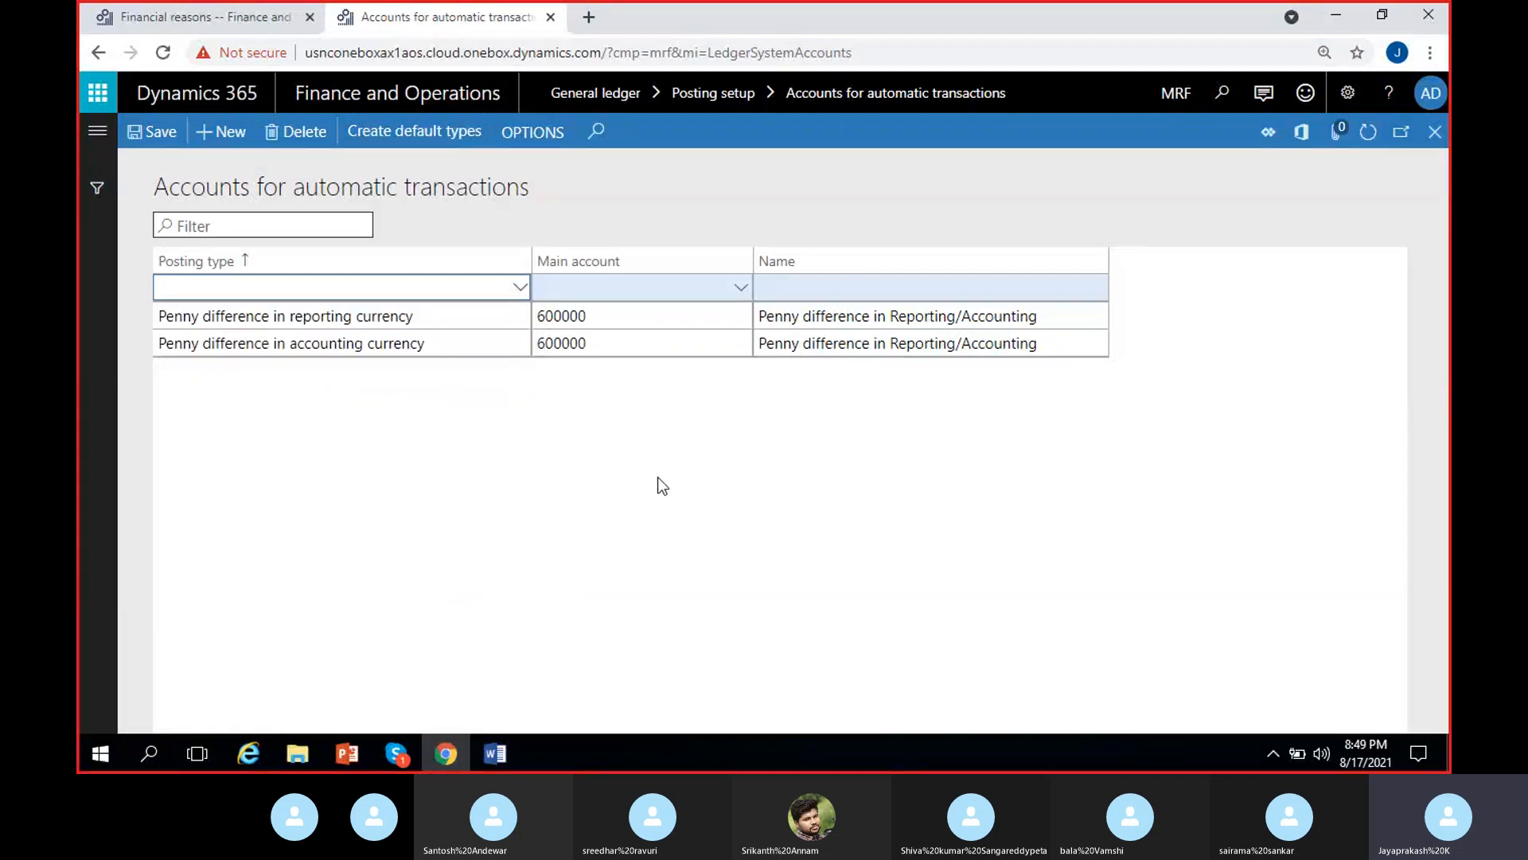
Step: Delete the blank automatic transaction line and switch the company to USMF
{"action": "left_click", "coordinate": [280, 132]}
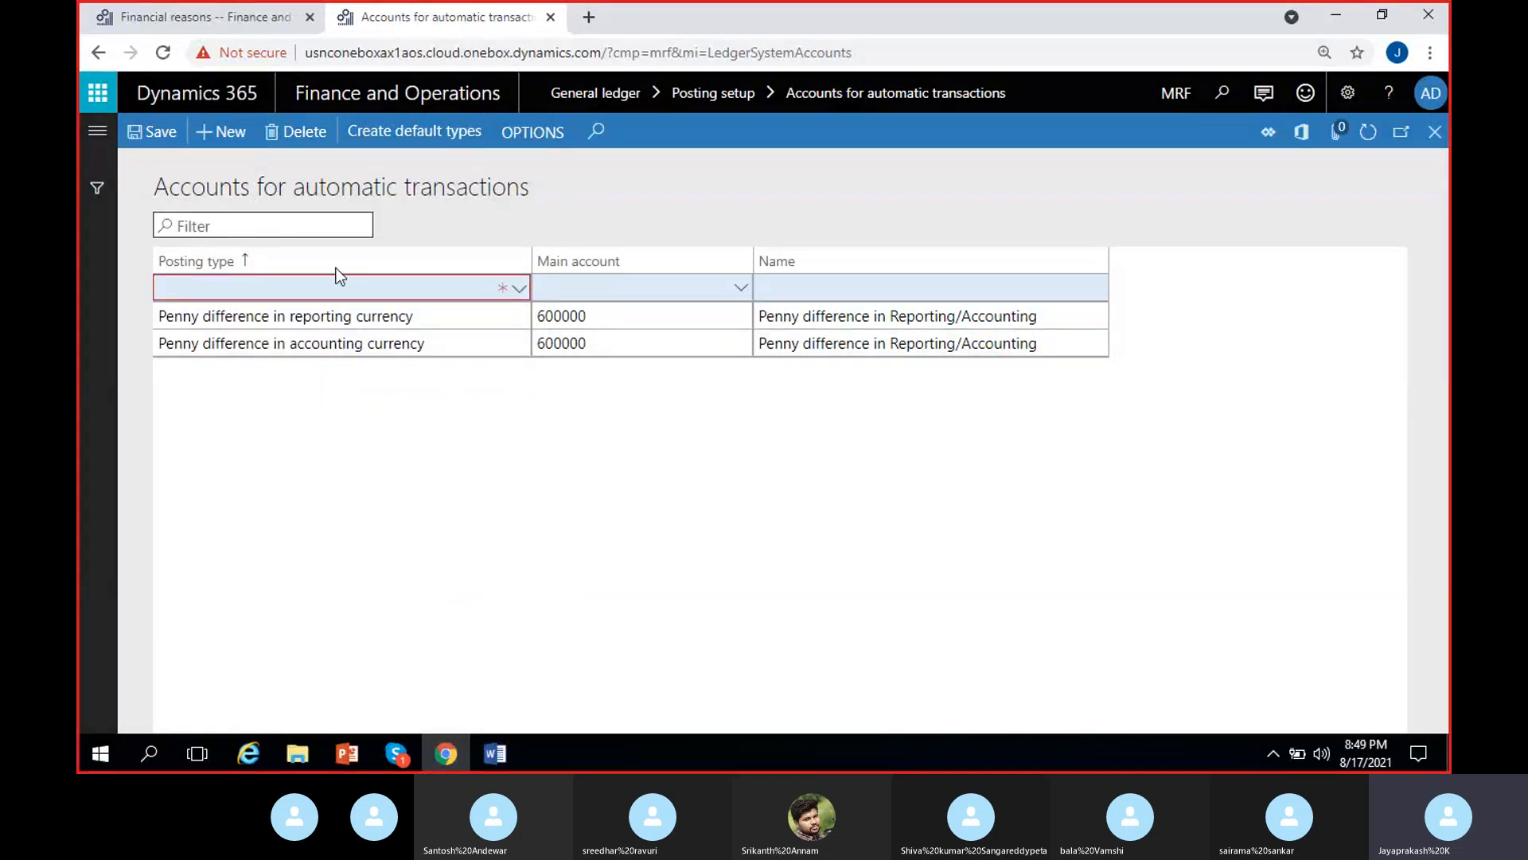
{"action": "left_click", "coordinate": [1175, 104]}
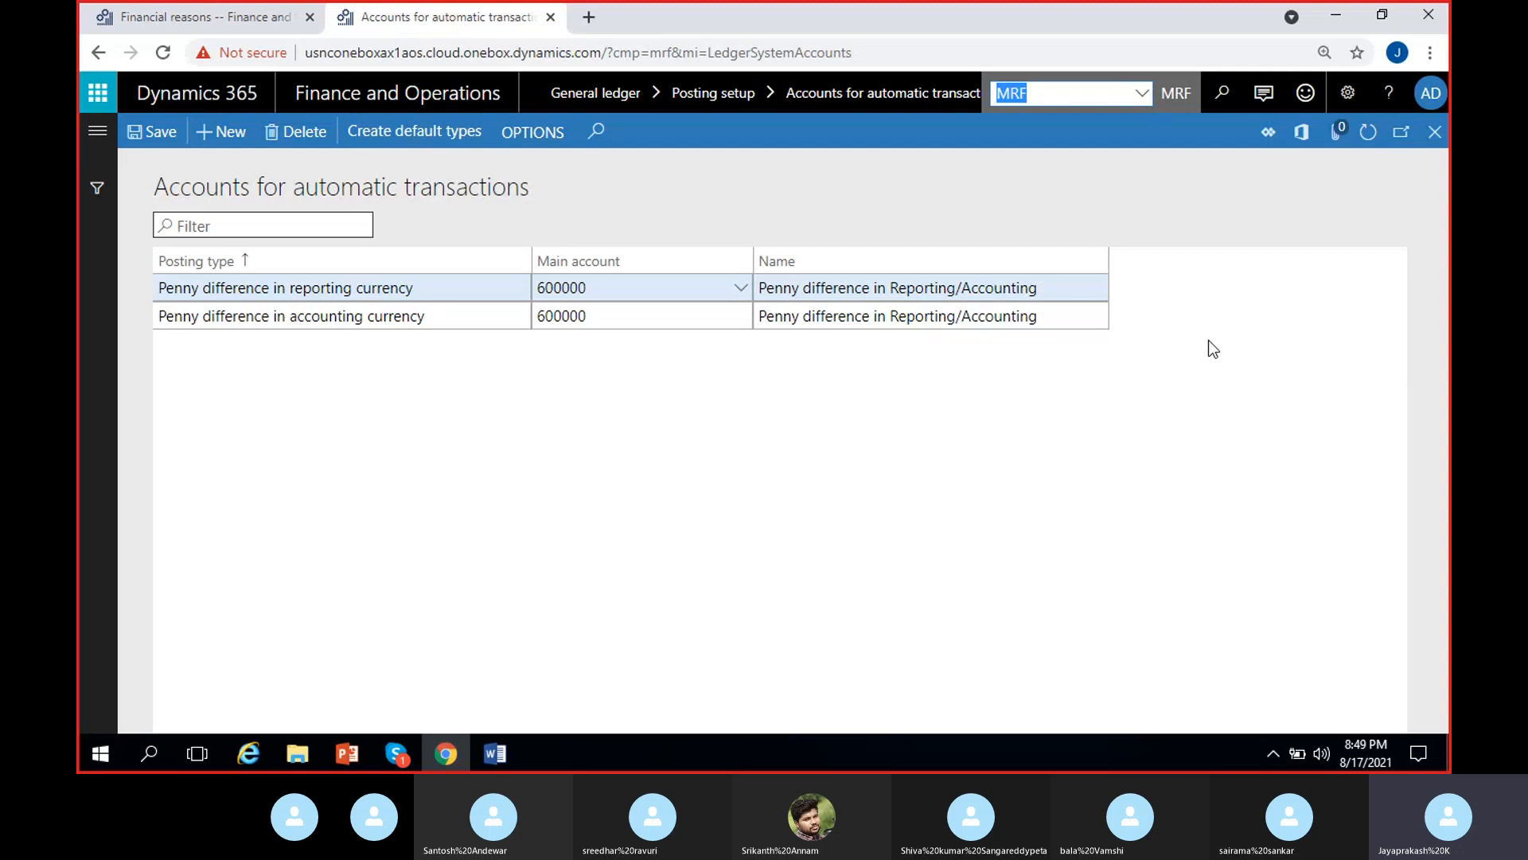
{"action": "type", "text": "USMF"}
{"action": "key", "text": "Return"}
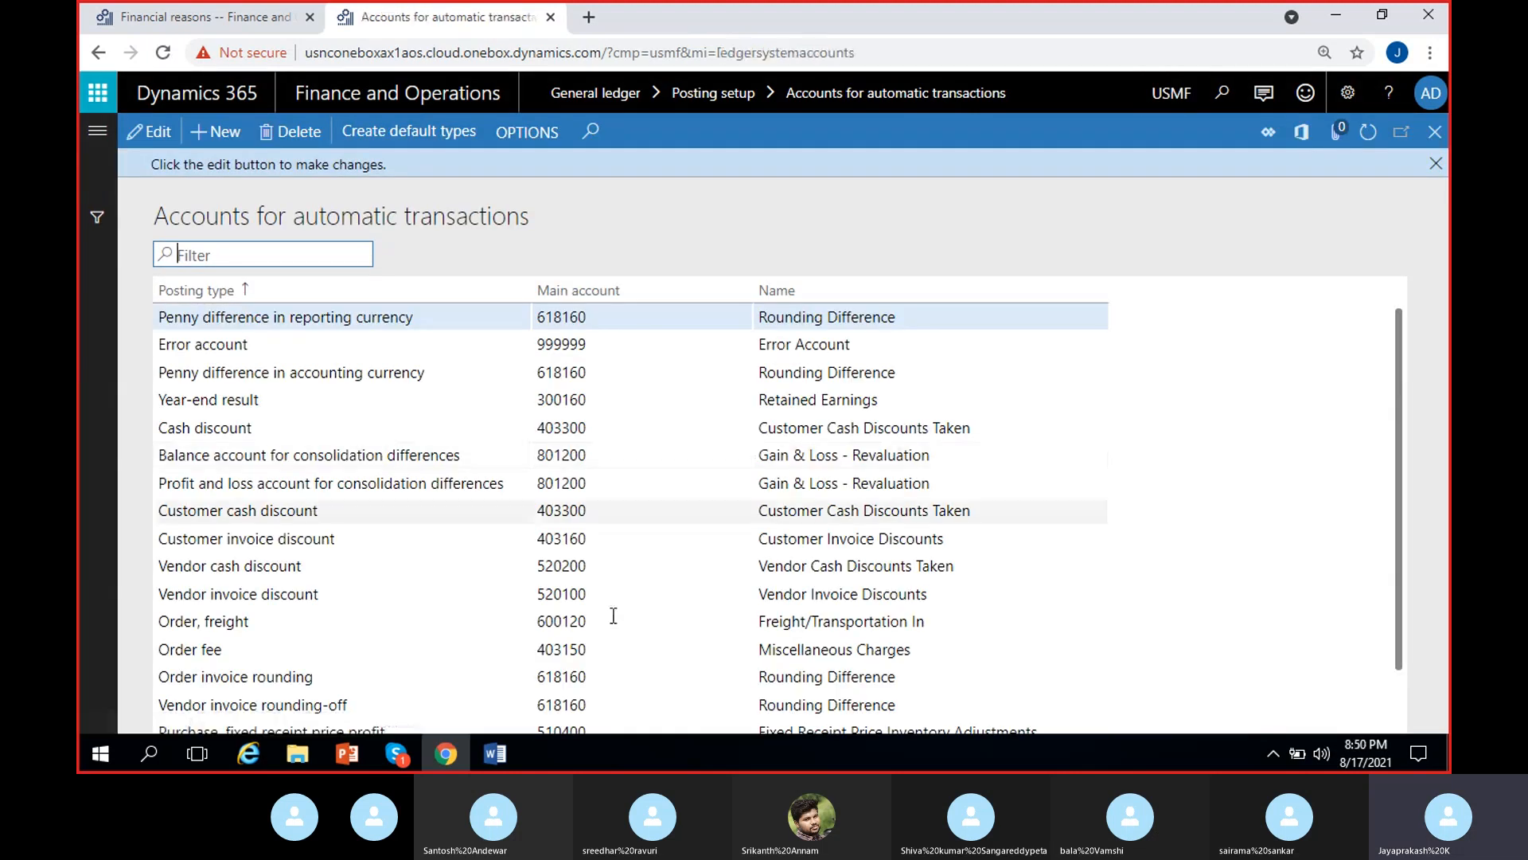
{"action": "scroll", "coordinate": [1409, 335], "scroll_direction": "down", "scroll_amount": 1}
{"action": "scroll", "coordinate": [1353, 319], "scroll_direction": "up", "scroll_amount": 1}
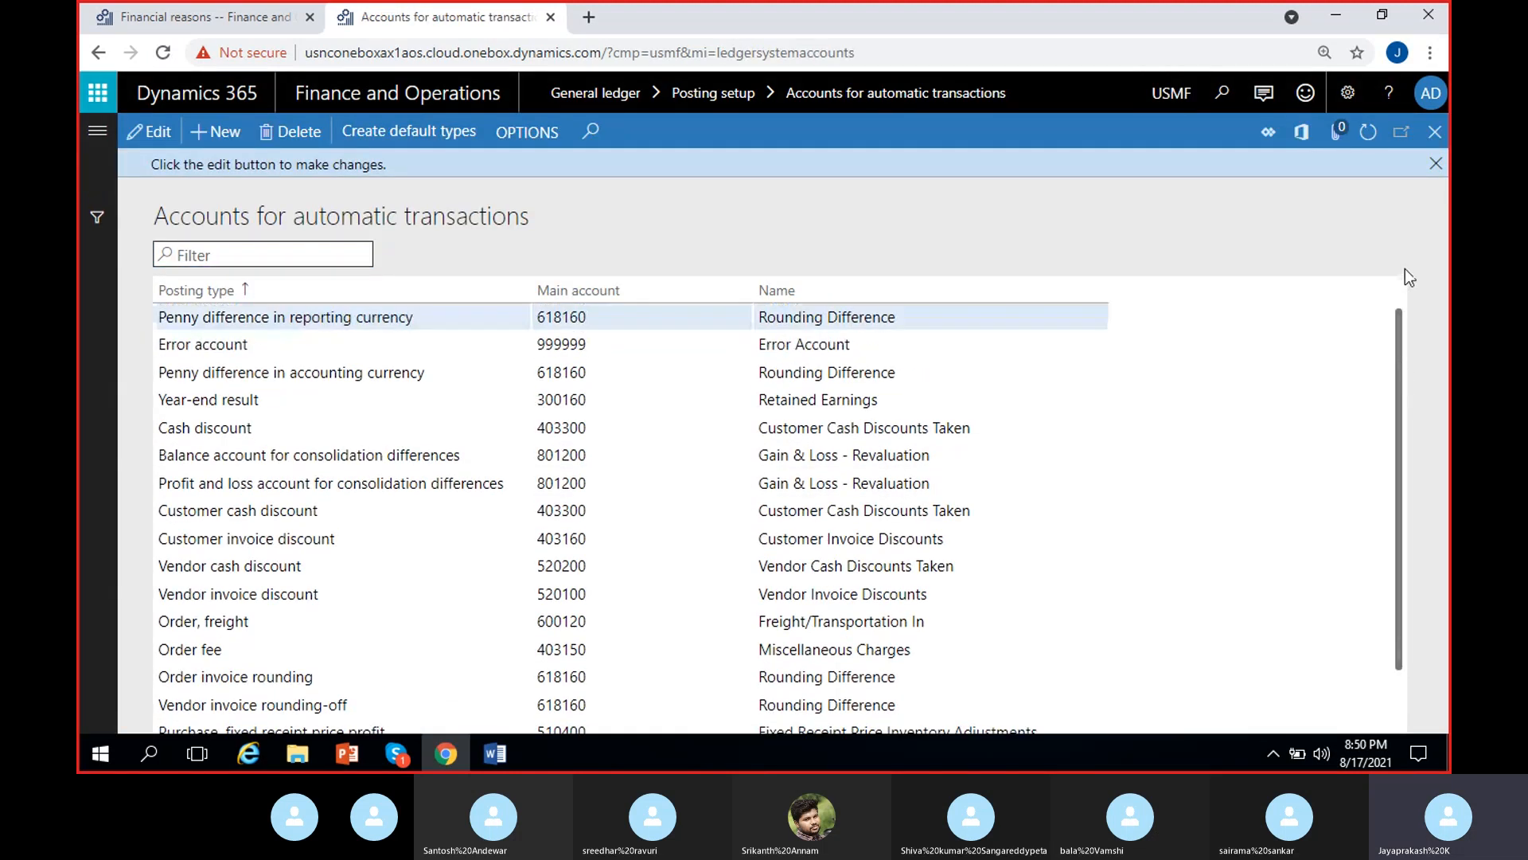
Step: Review the USMF penny difference, error account, year-end result and cash discount lines, and dismiss the edit notice
{"action": "left_click", "coordinate": [347, 321]}
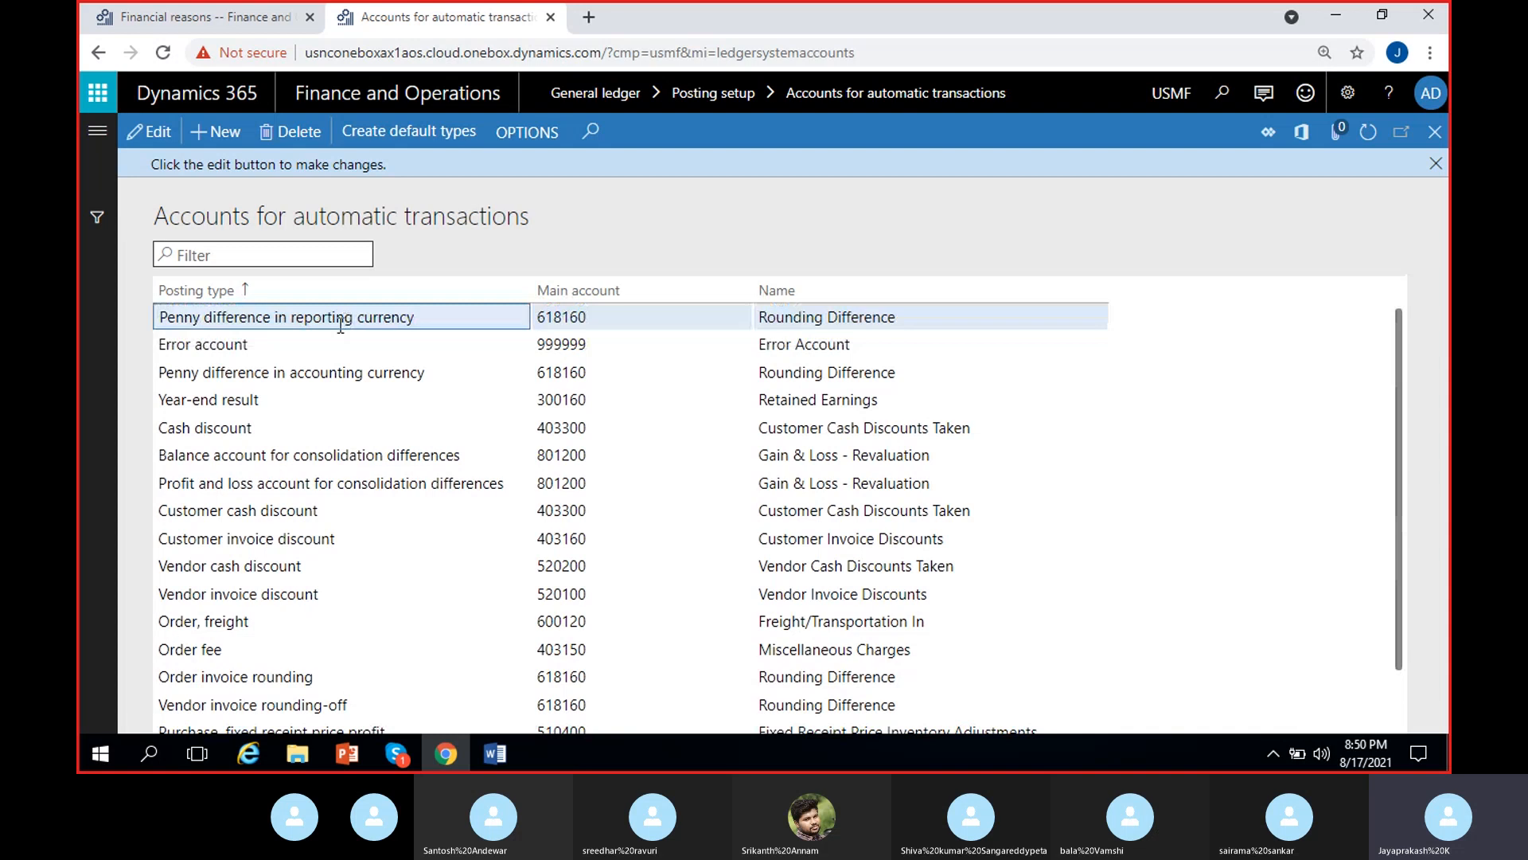
{"action": "left_click", "coordinate": [293, 343]}
{"action": "left_click", "coordinate": [300, 374]}
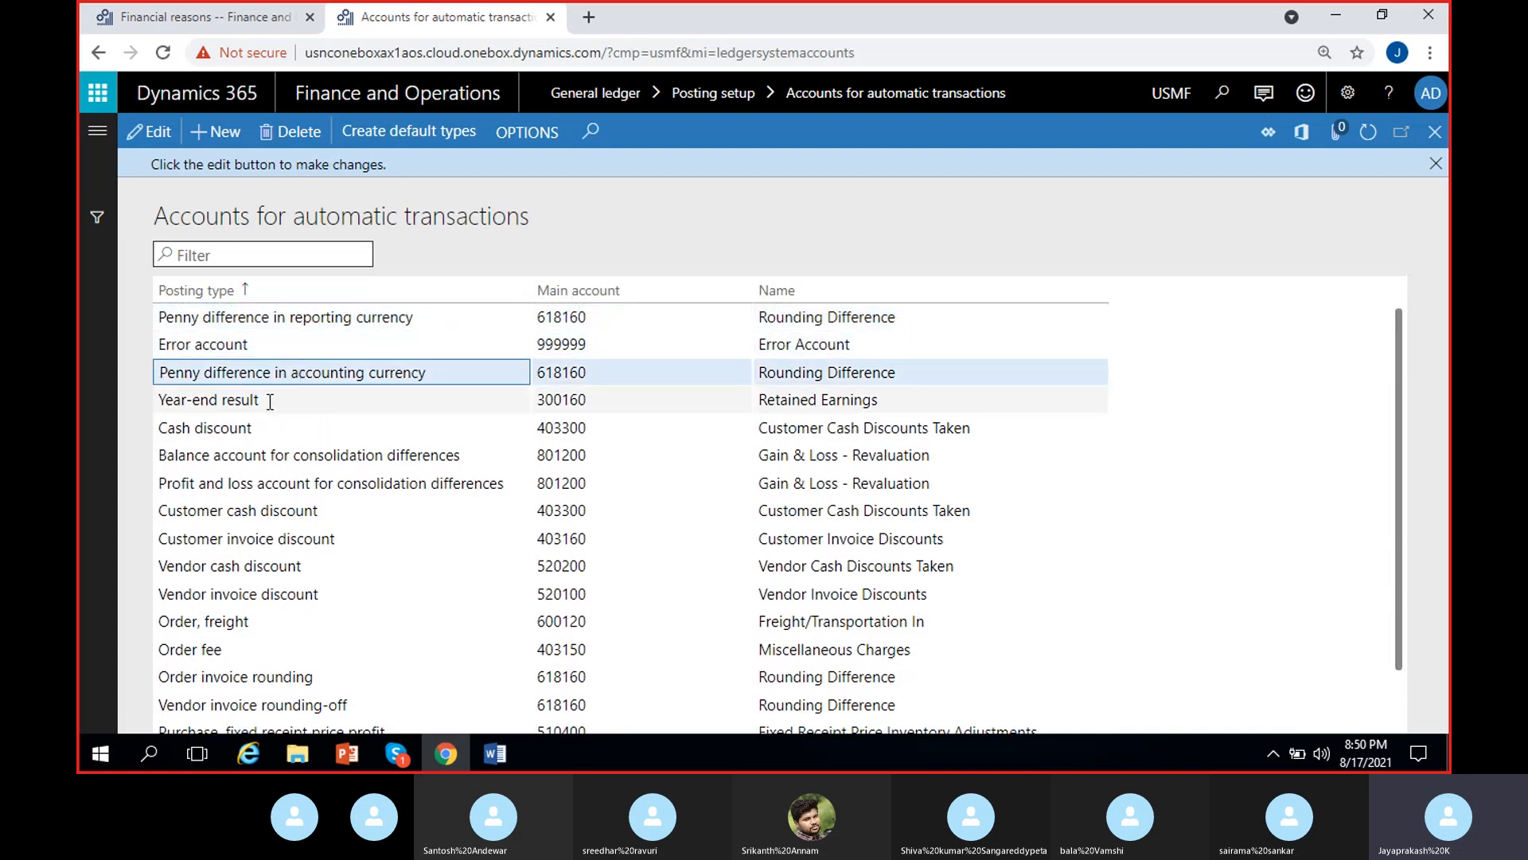
{"action": "left_click", "coordinate": [315, 399]}
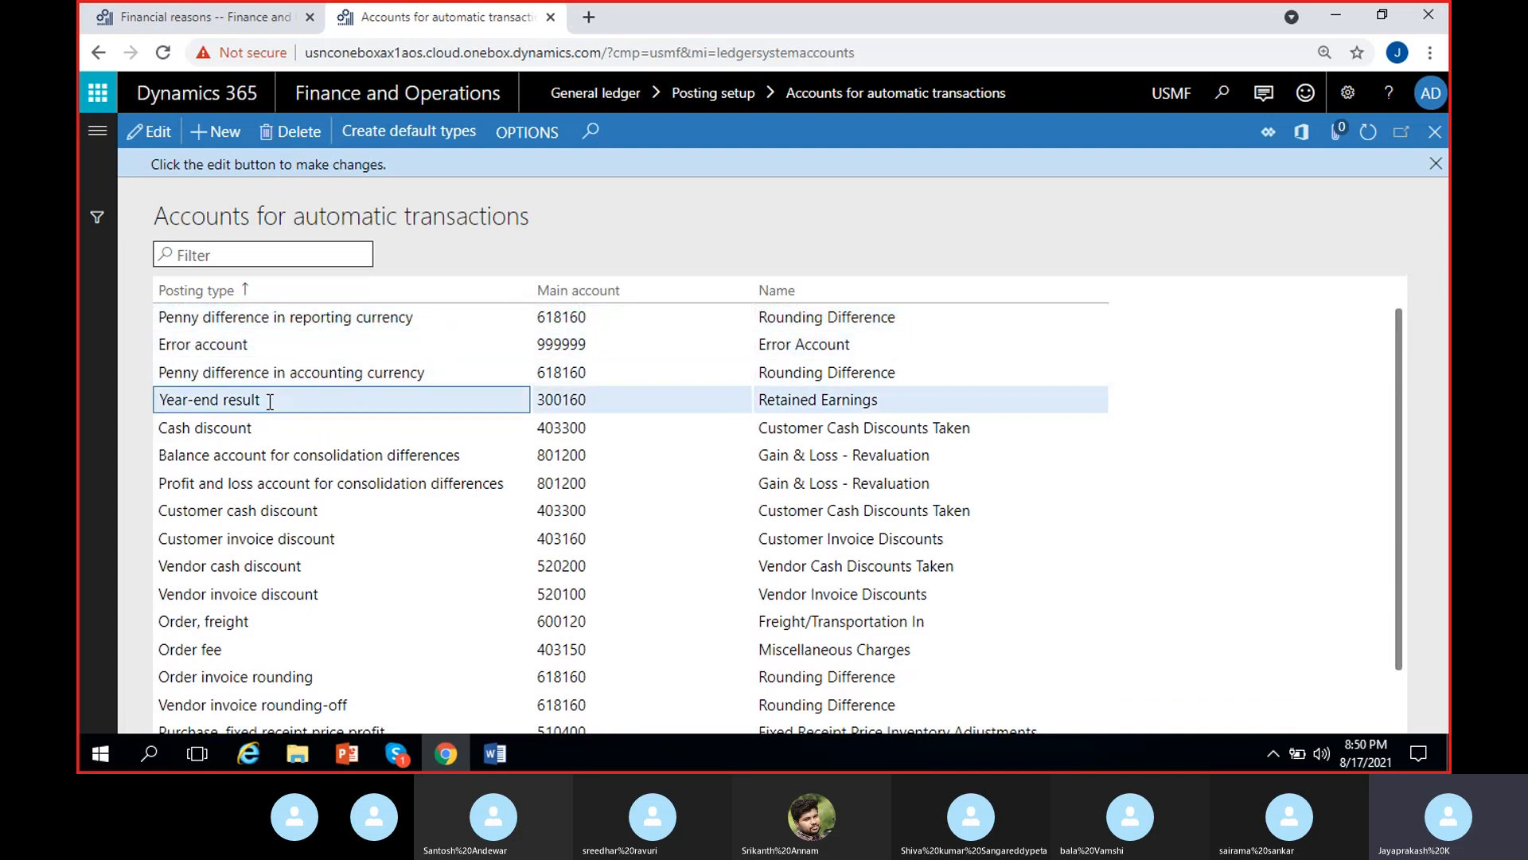
{"action": "left_click", "coordinate": [761, 399]}
{"action": "left_click", "coordinate": [325, 426]}
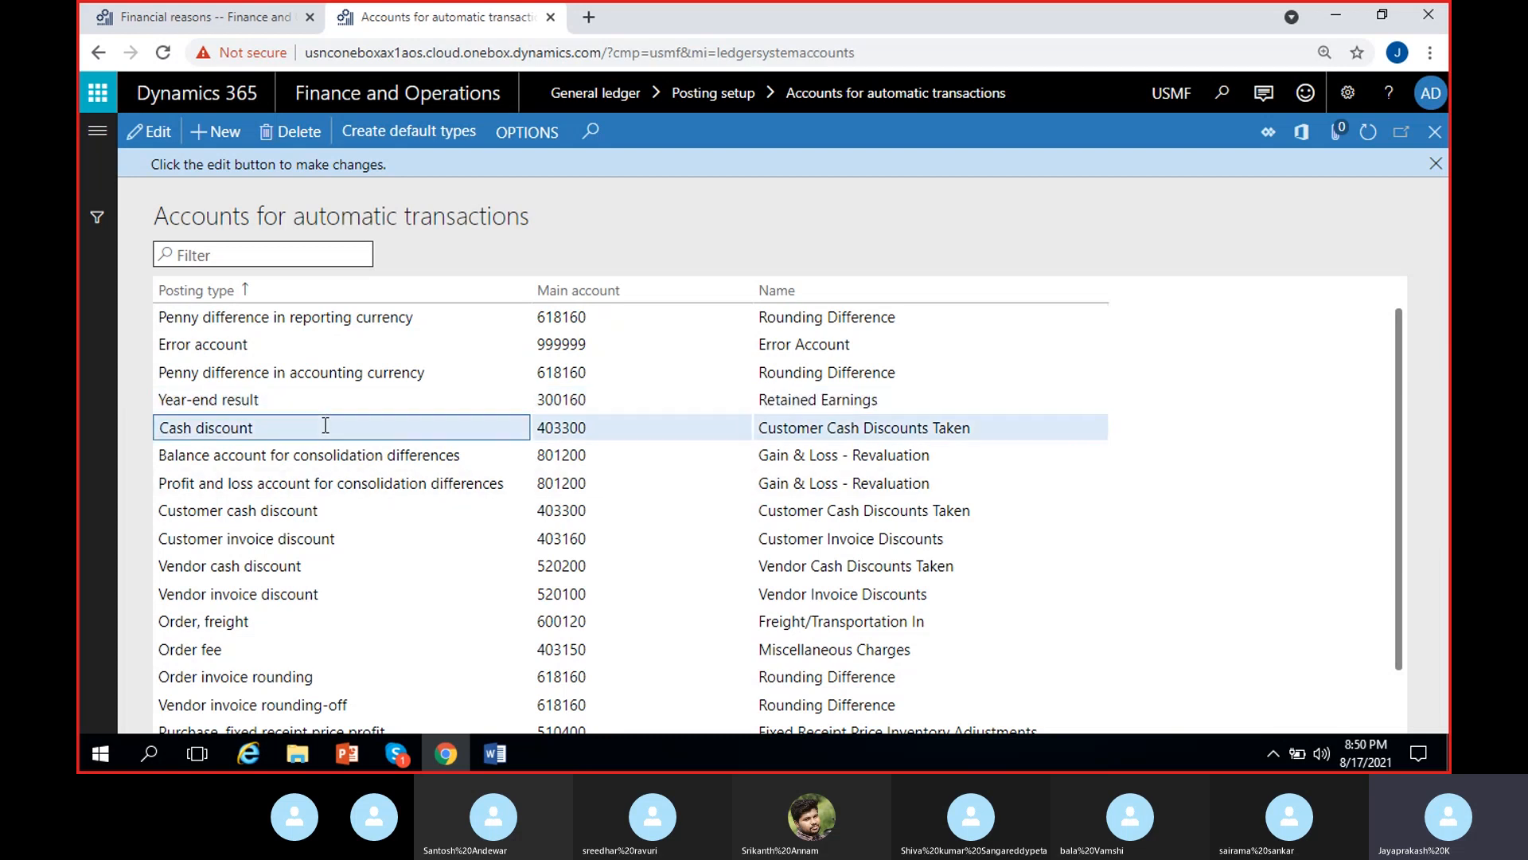
{"action": "left_click", "coordinate": [1439, 168]}
{"action": "left_click", "coordinate": [254, 408]}
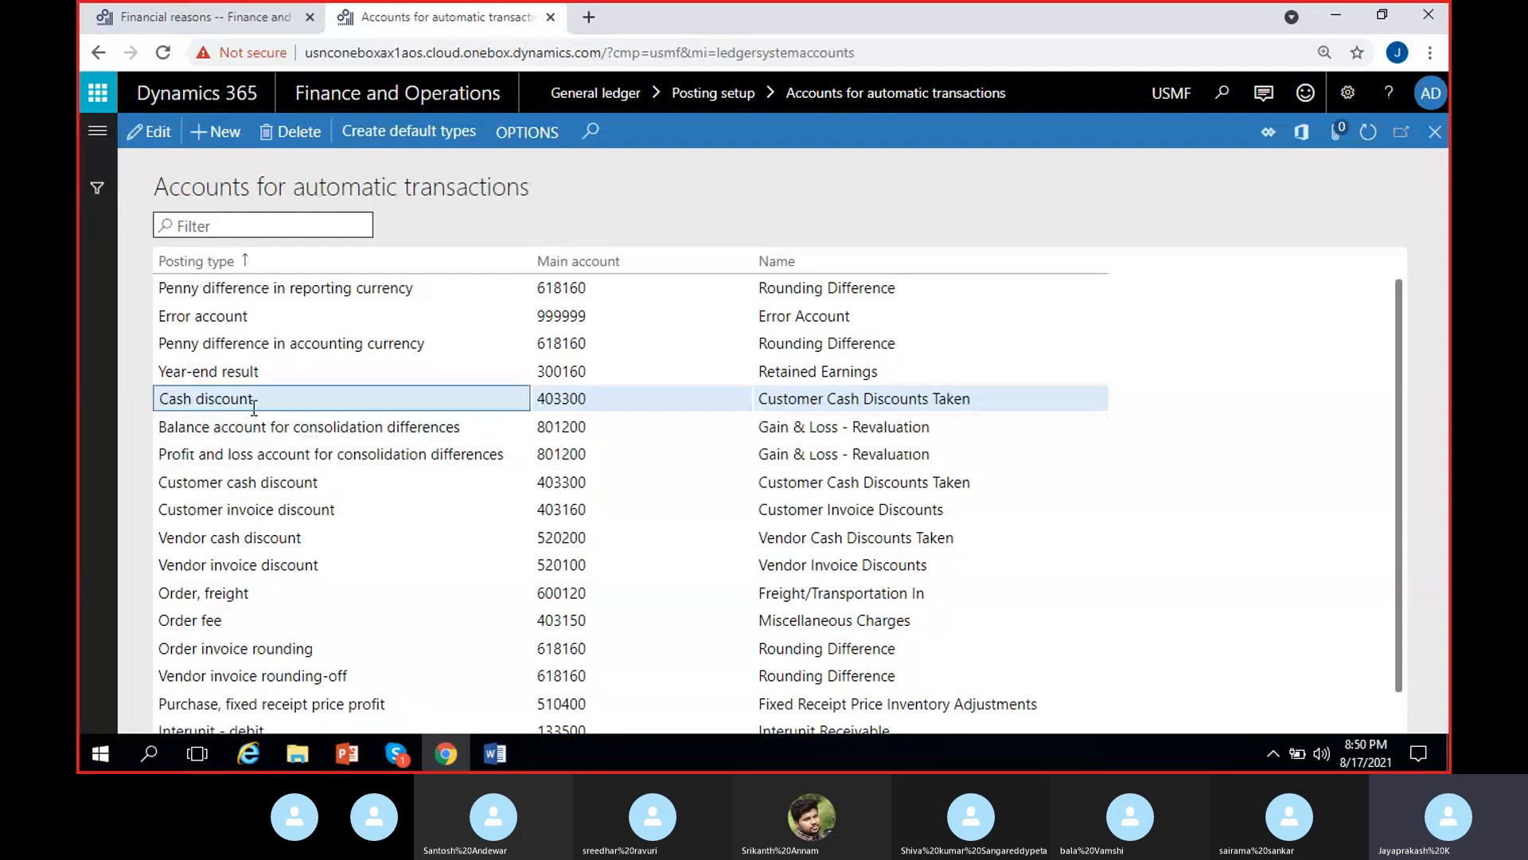
Step: Review the customer and vendor cash discount and invoice discount posting types
{"action": "left_click", "coordinate": [249, 483]}
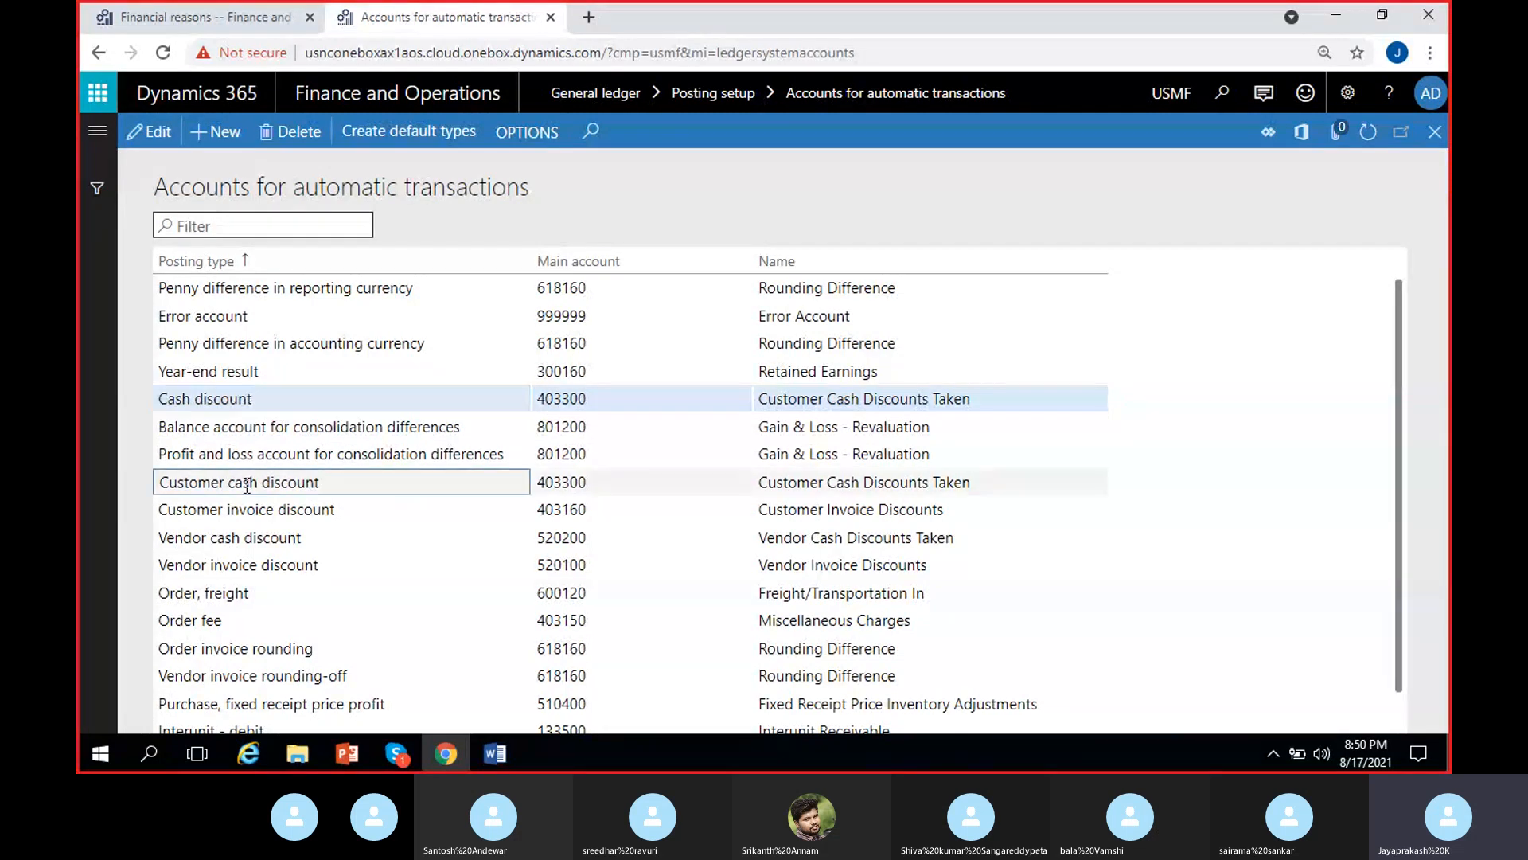
{"action": "left_click", "coordinate": [267, 512]}
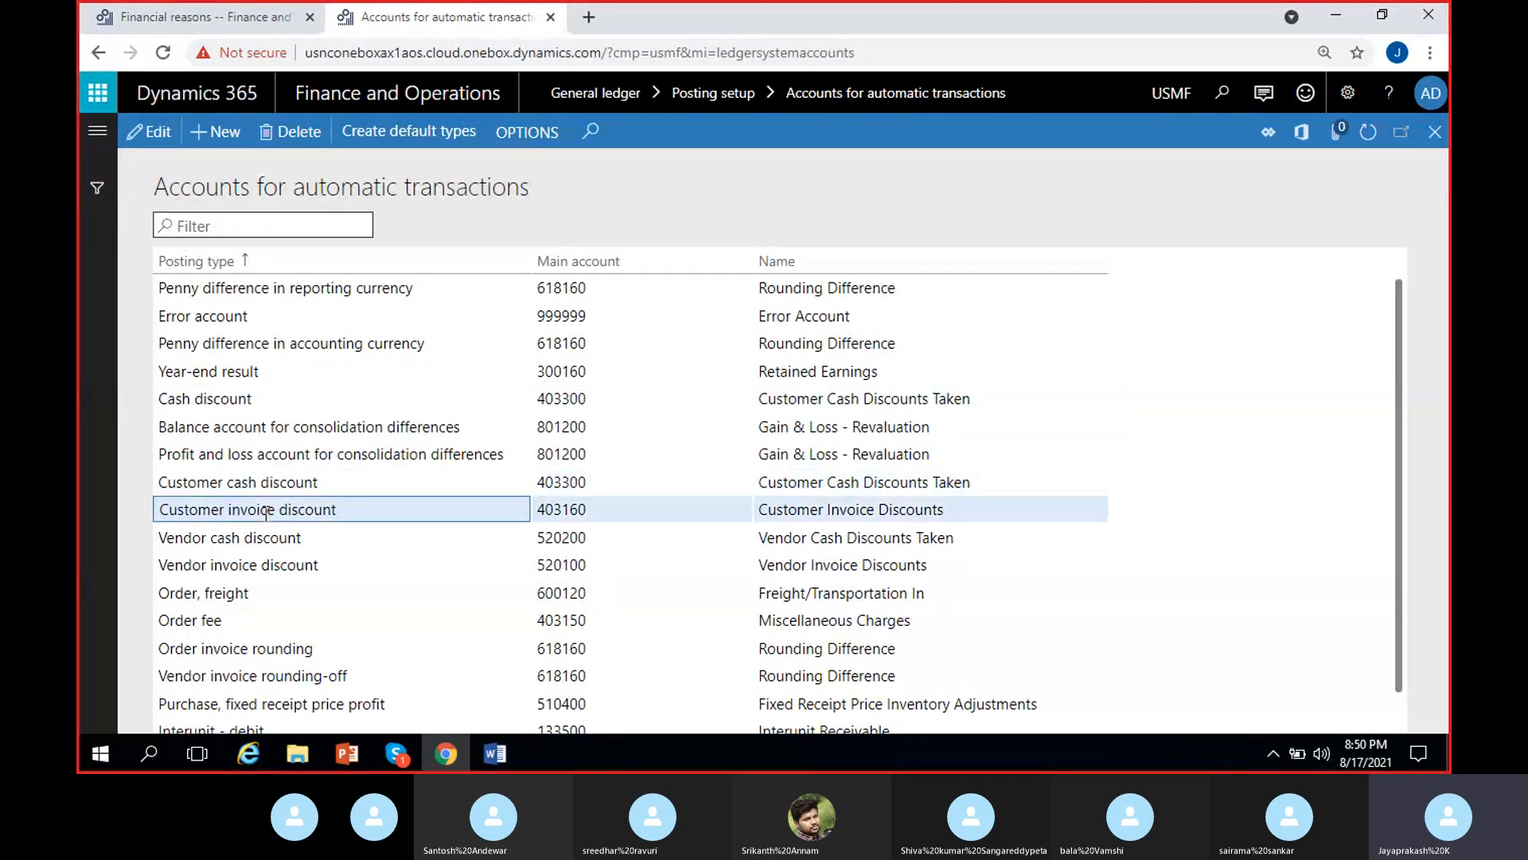
{"action": "left_click", "coordinate": [266, 534]}
{"action": "left_click", "coordinate": [280, 566]}
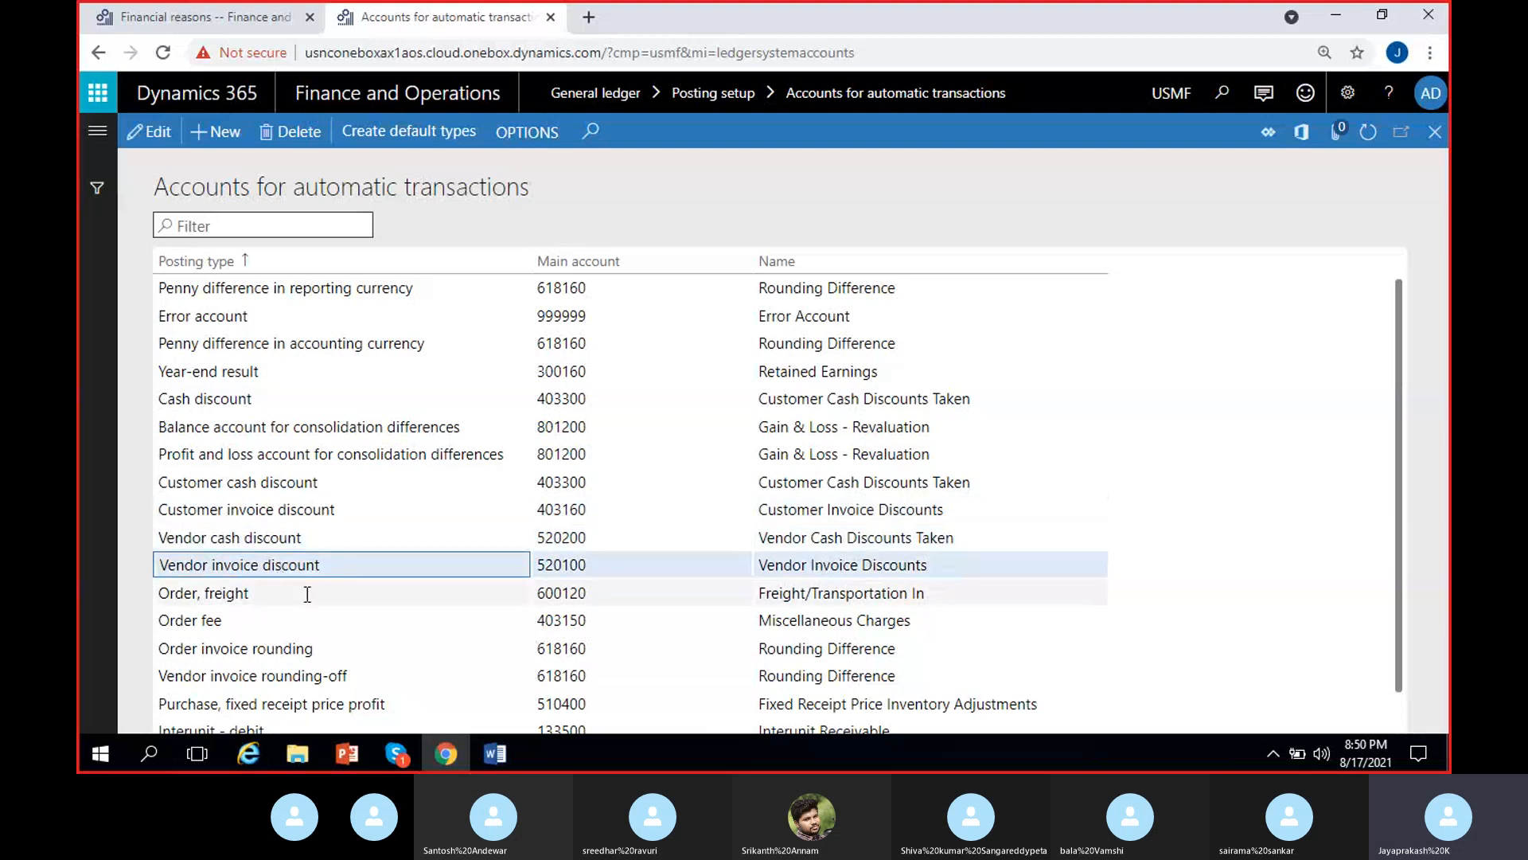
Step: Examine the order invoice rounding line and compare its main account with the vendor invoice rounding-off line
{"action": "scroll", "coordinate": [307, 593], "scroll_direction": "down", "scroll_amount": 1}
{"action": "left_click", "coordinate": [240, 608]}
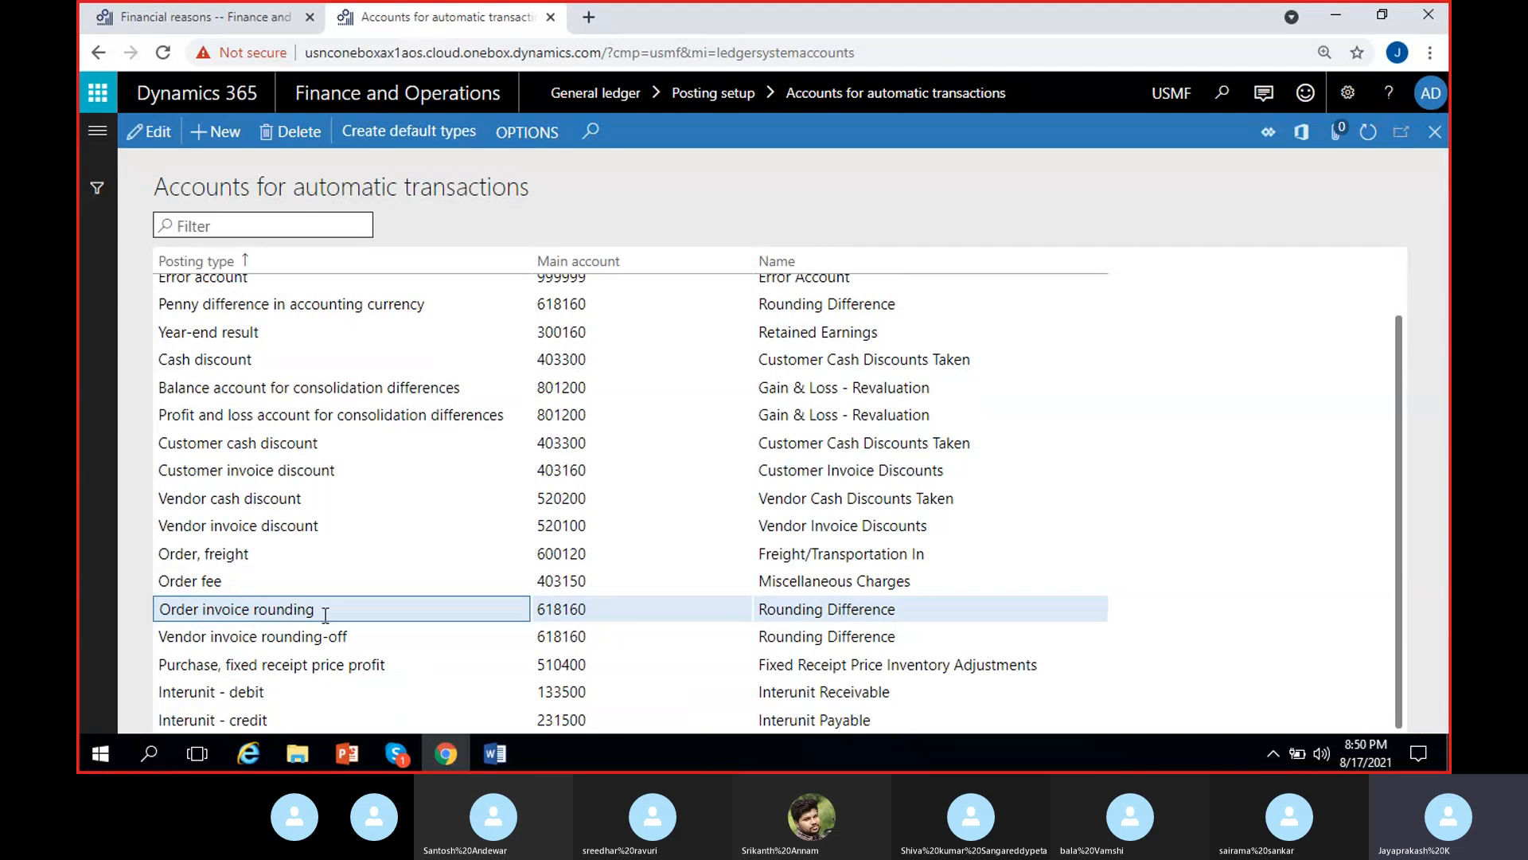
{"action": "left_click_drag", "start_coordinate": [324, 610], "coordinate": [117, 621]}
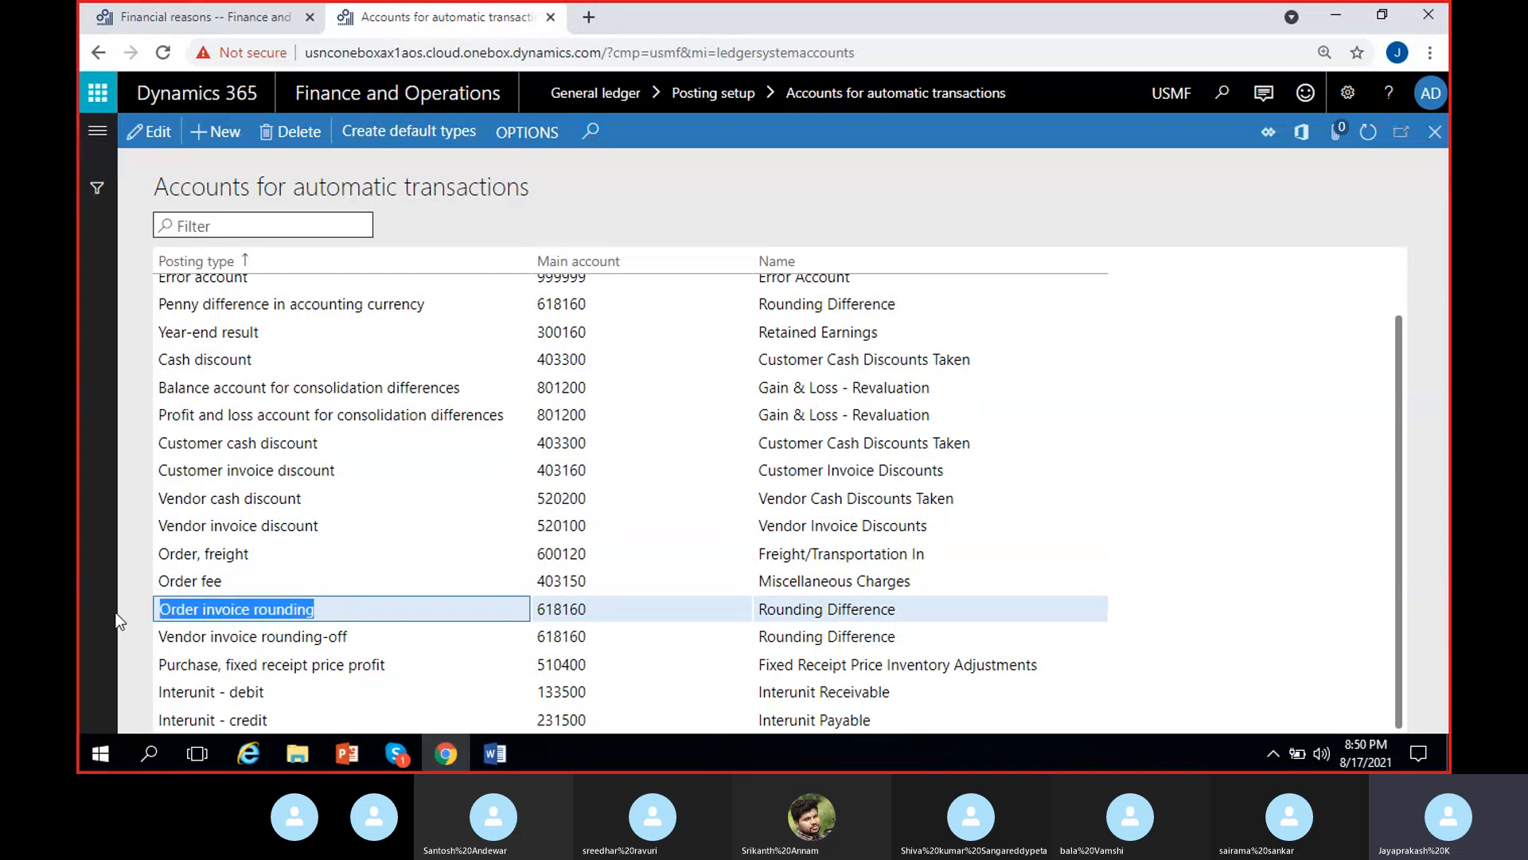
{"action": "left_click", "coordinate": [362, 611]}
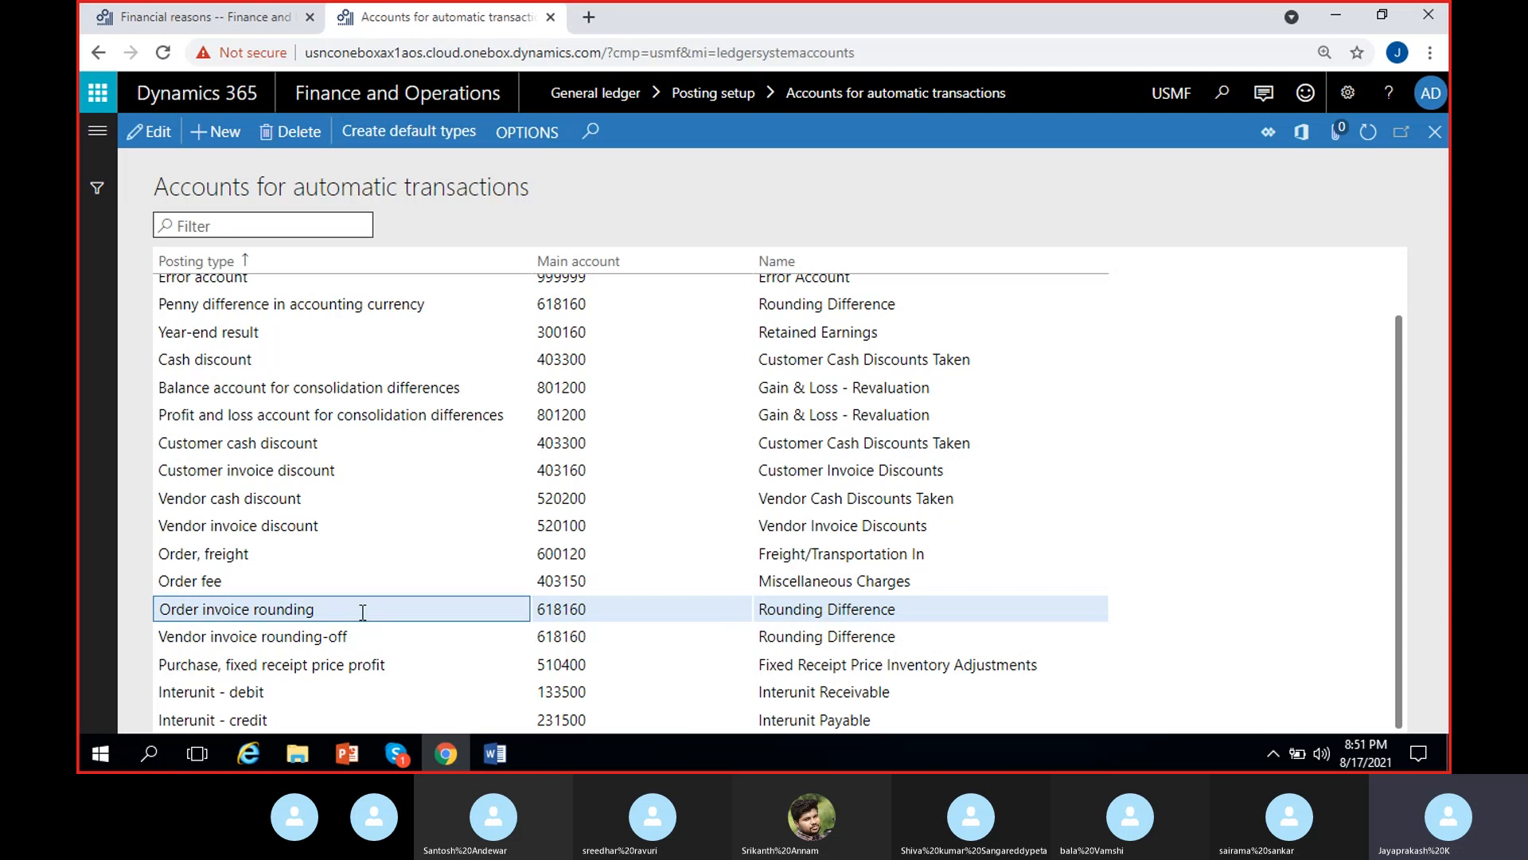
{"action": "left_click", "coordinate": [628, 605]}
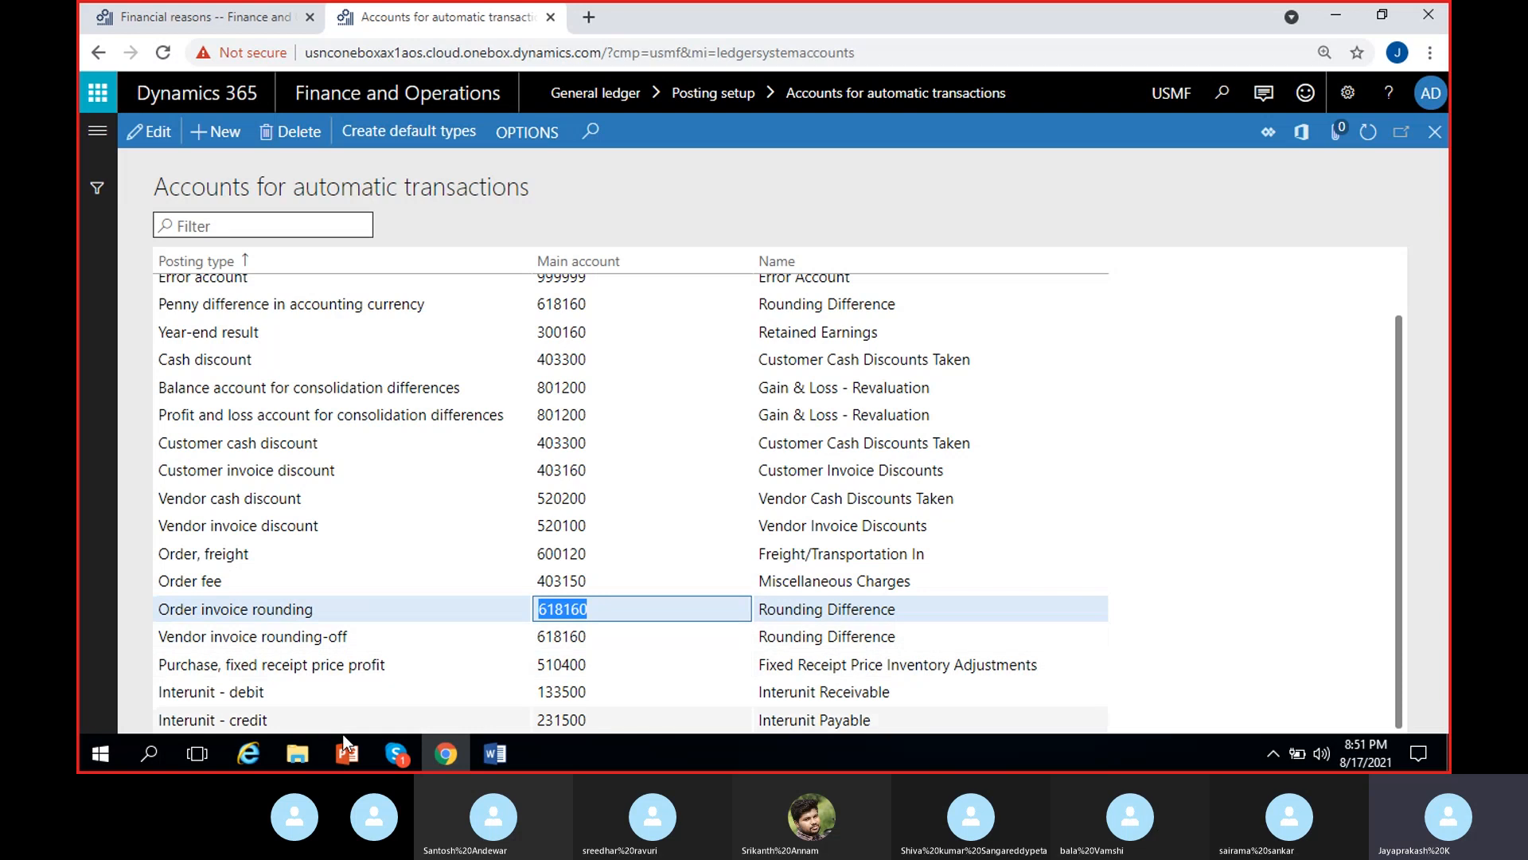
{"action": "left_click", "coordinate": [597, 633]}
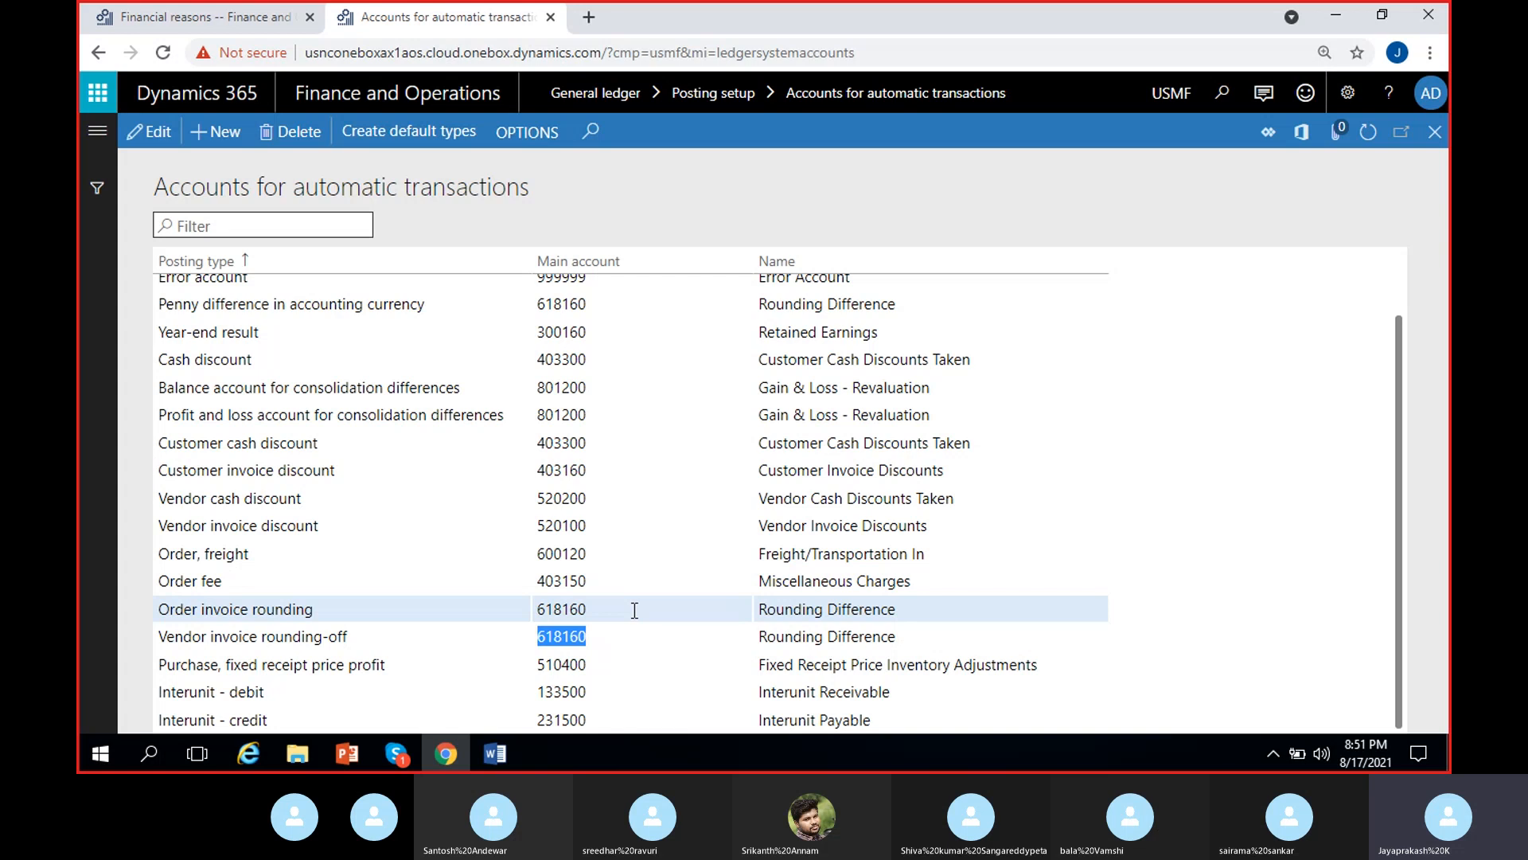
Step: Compare the main accounts of the vendor and customer cash discount lines, and look over the remaining posting type accounts
{"action": "left_click", "coordinate": [566, 498]}
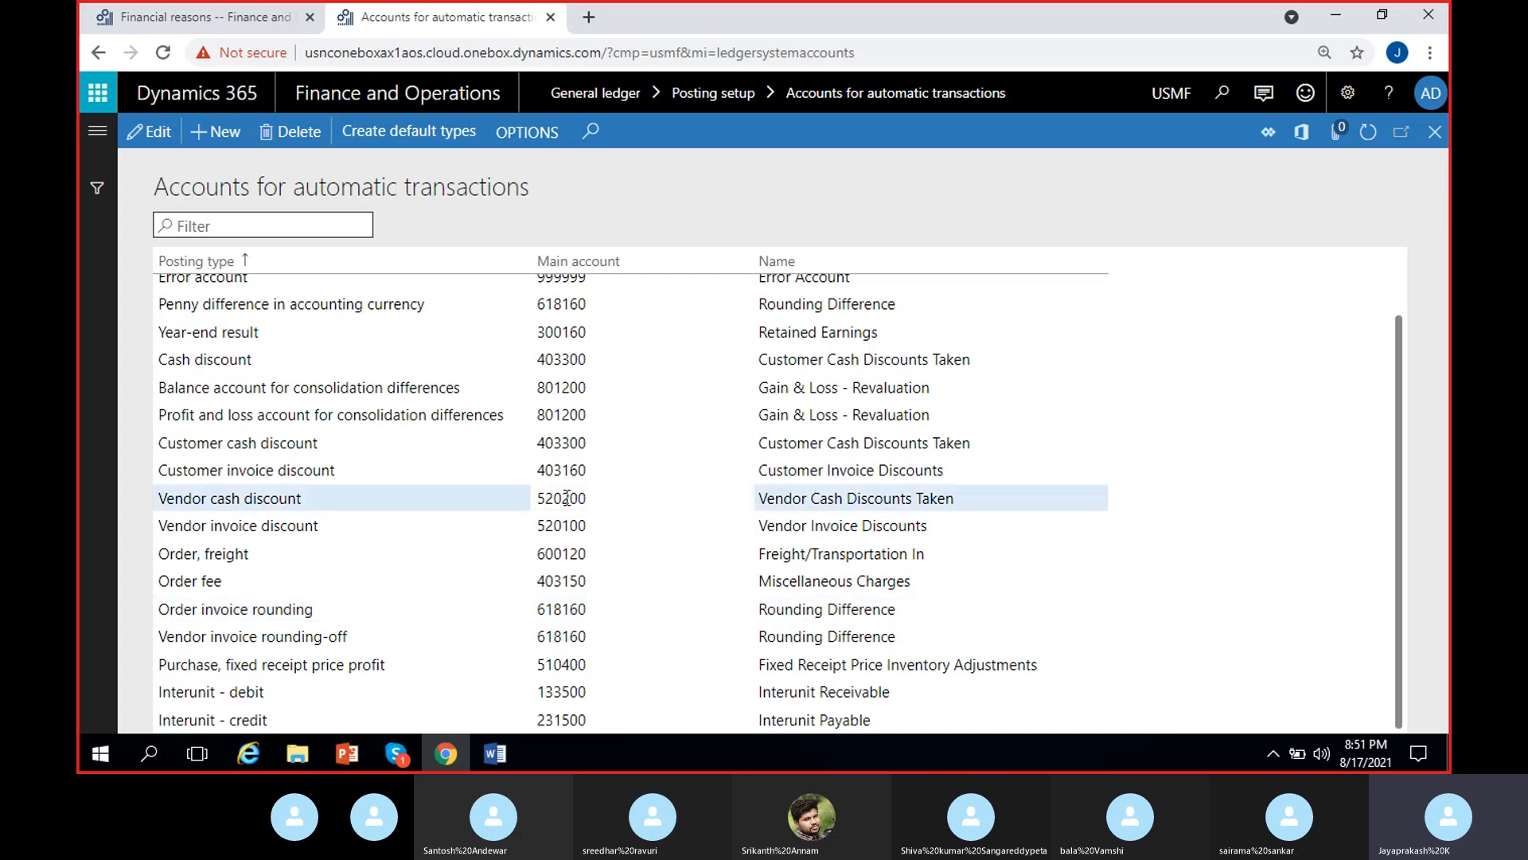
{"action": "left_click", "coordinate": [549, 440]}
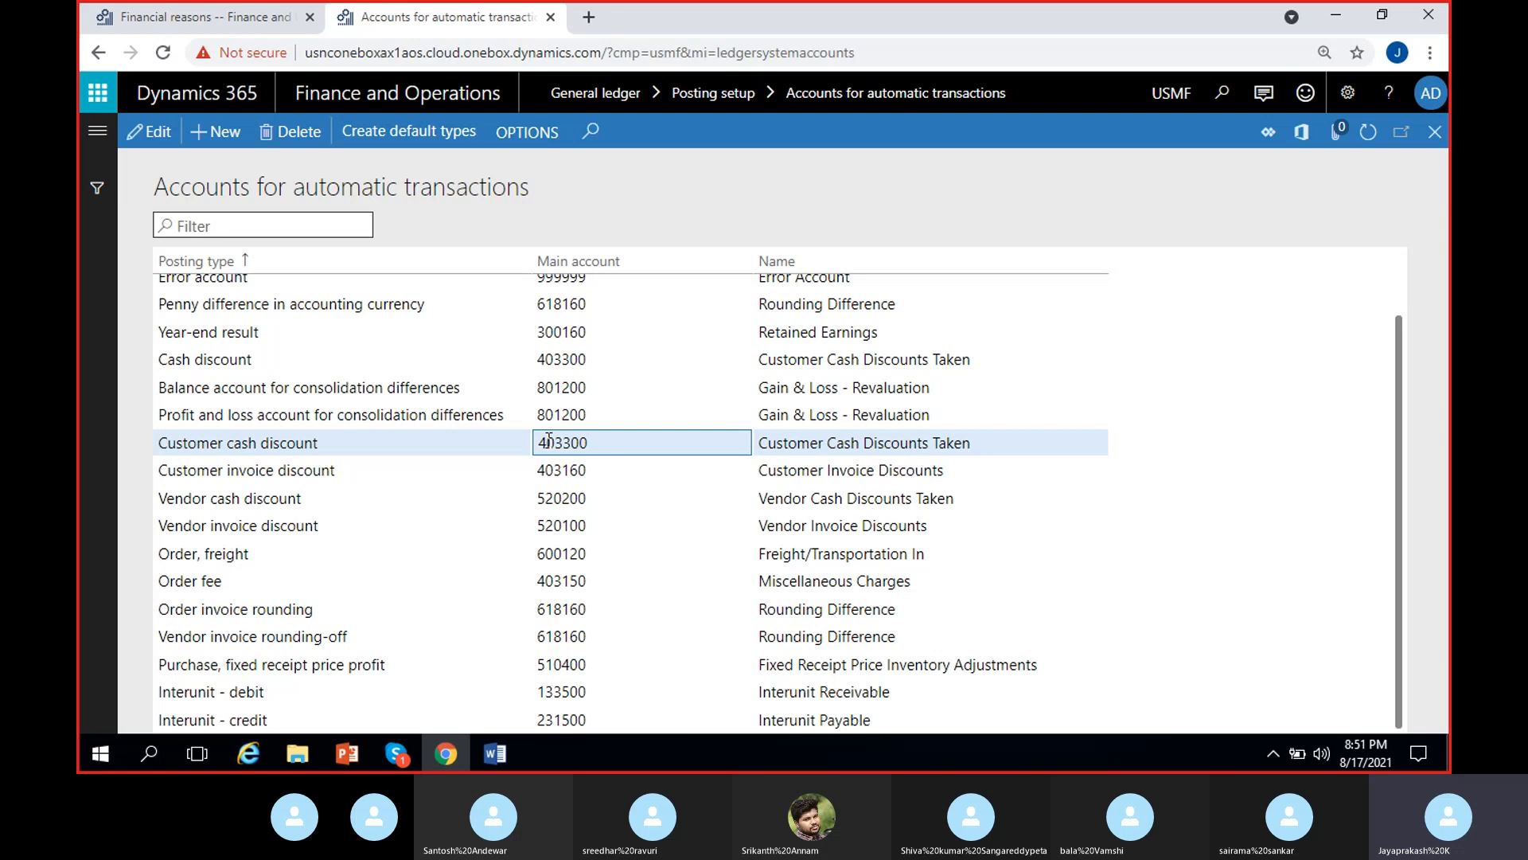
{"action": "scroll", "coordinate": [641, 427], "scroll_direction": "up", "scroll_amount": 1}
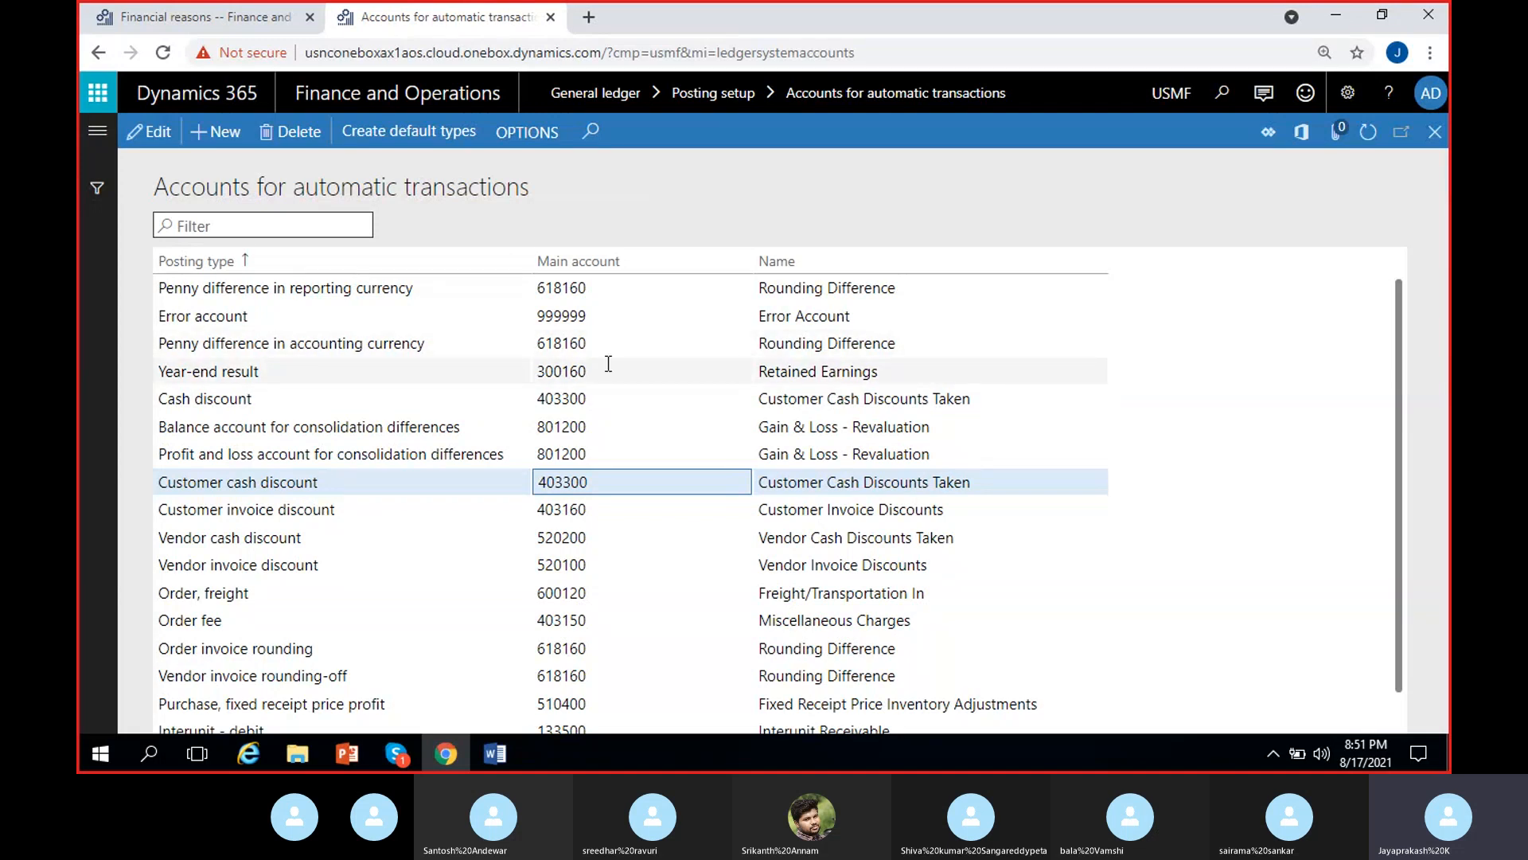
{"action": "mouse_move", "coordinate": [608, 363]}
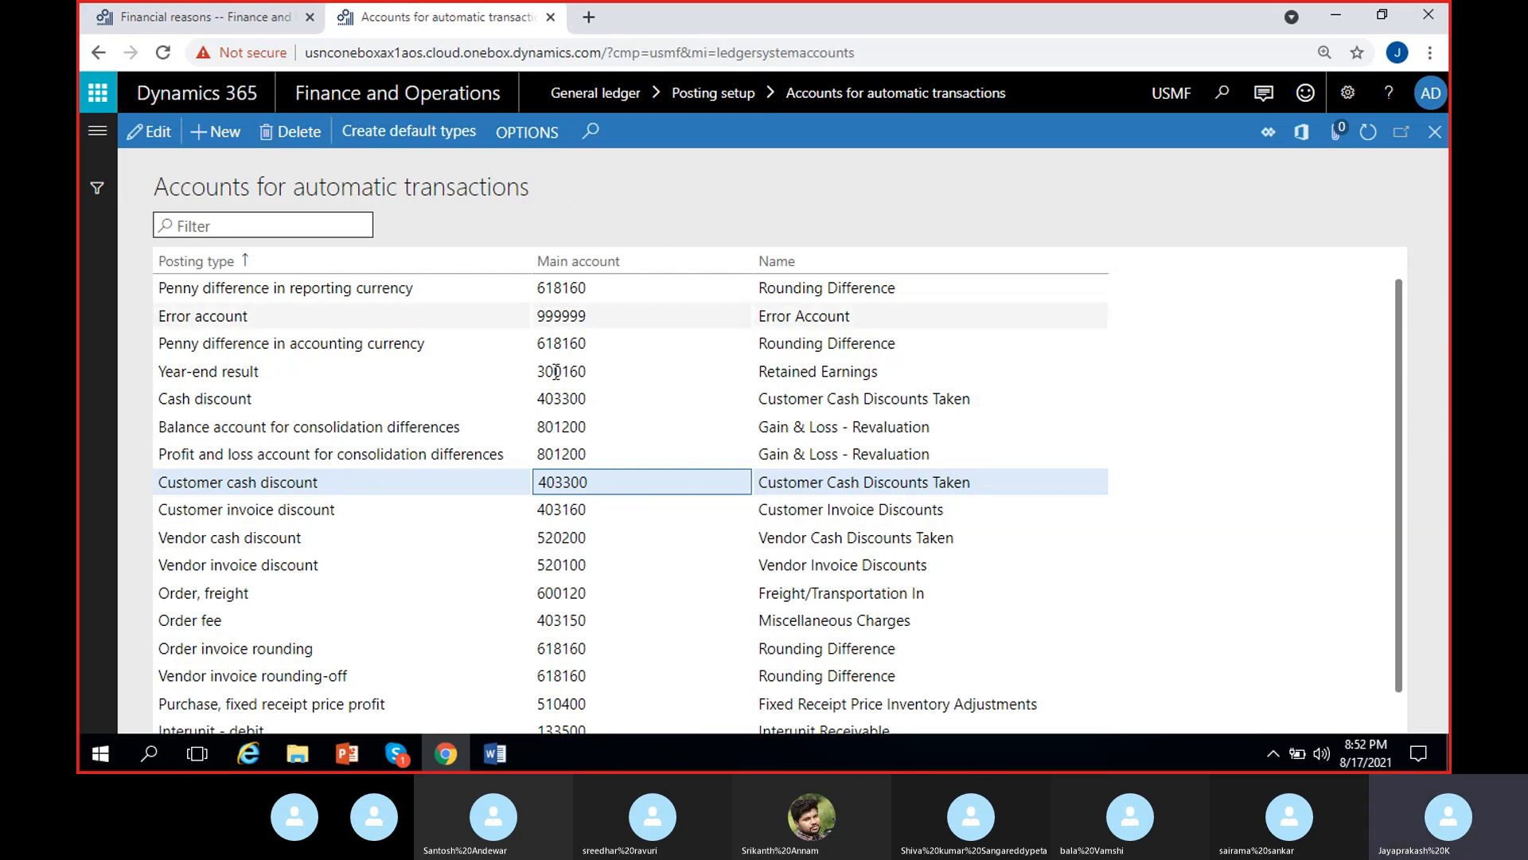
{"action": "scroll", "coordinate": [822, 444], "scroll_direction": "down", "scroll_amount": 1}
{"action": "scroll", "coordinate": [690, 556], "scroll_direction": "up", "scroll_amount": 1}
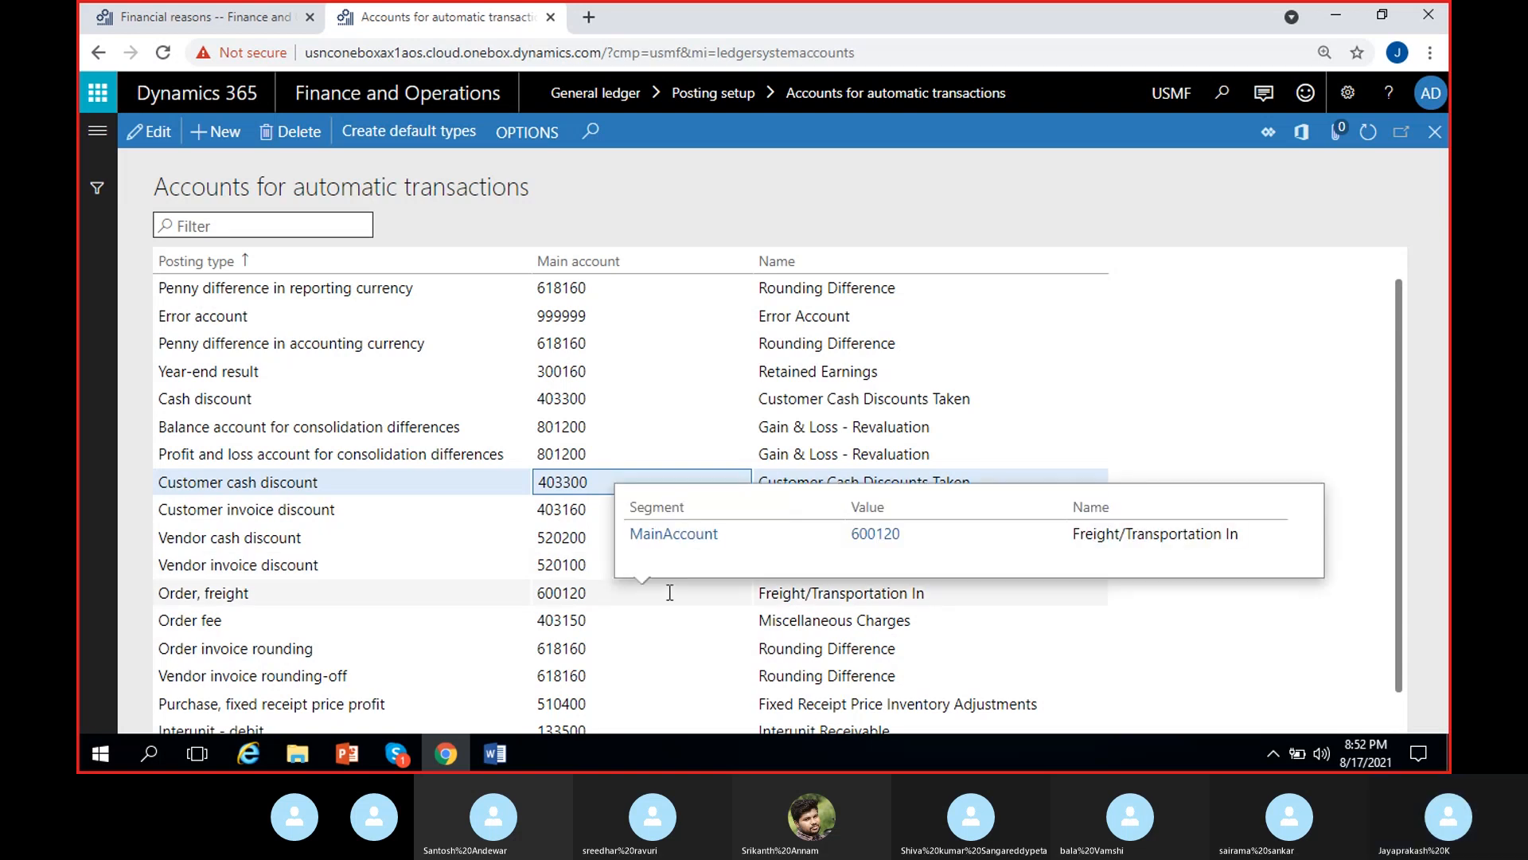
{"action": "left_click", "coordinate": [1038, 181]}
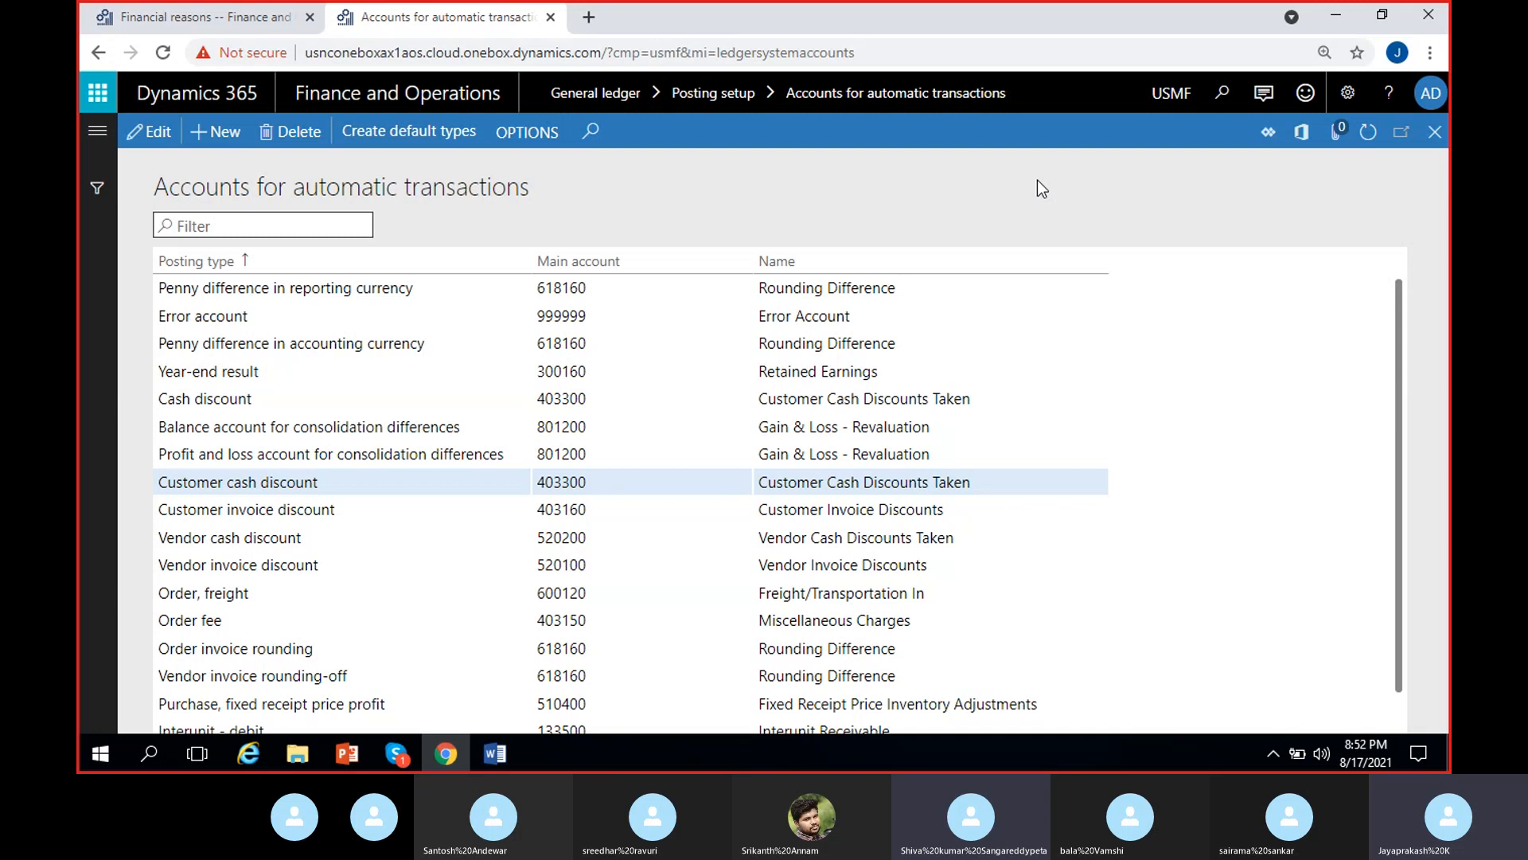
{"action": "left_click", "coordinate": [314, 536]}
{"action": "left_click", "coordinate": [320, 486]}
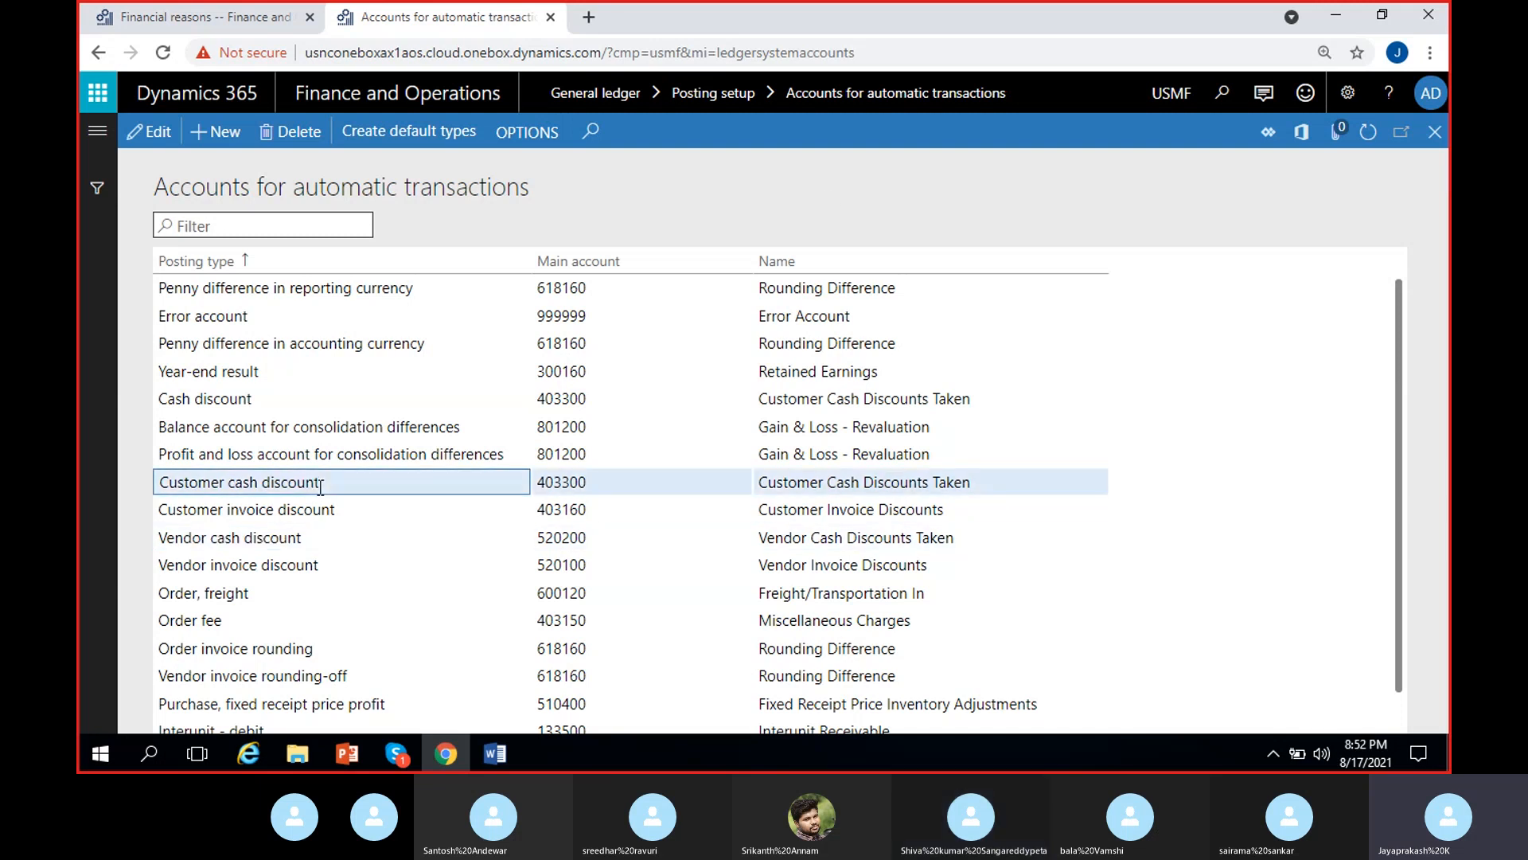
Step: Examine the vendor cash discount line and check its main account against the one on the customer cash discount line
{"action": "left_click", "coordinate": [320, 539]}
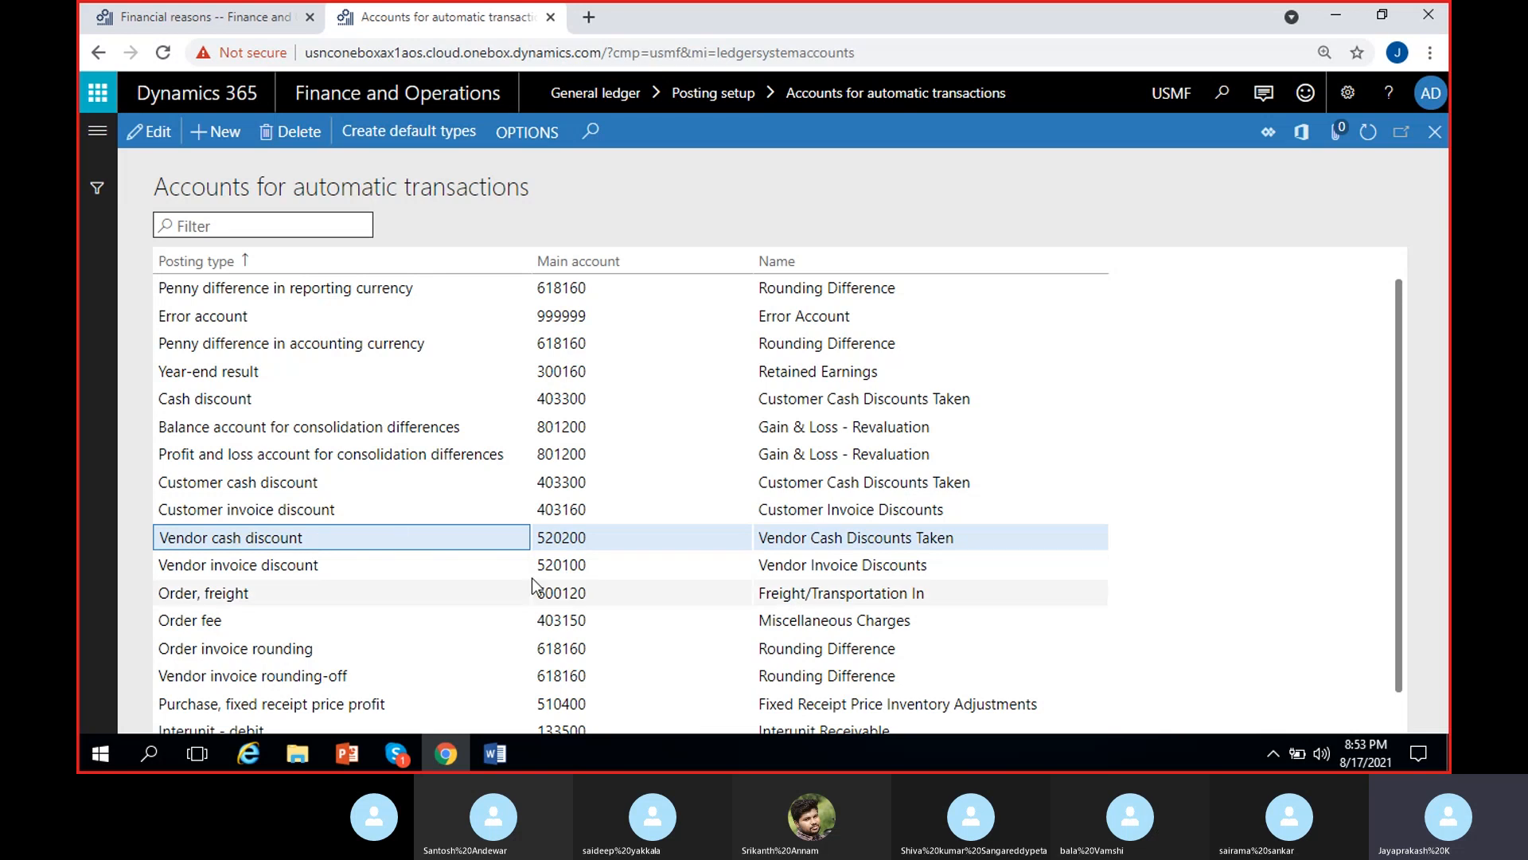
{"action": "left_click_drag", "start_coordinate": [538, 537], "coordinate": [580, 536]}
{"action": "double_click", "coordinate": [580, 536]}
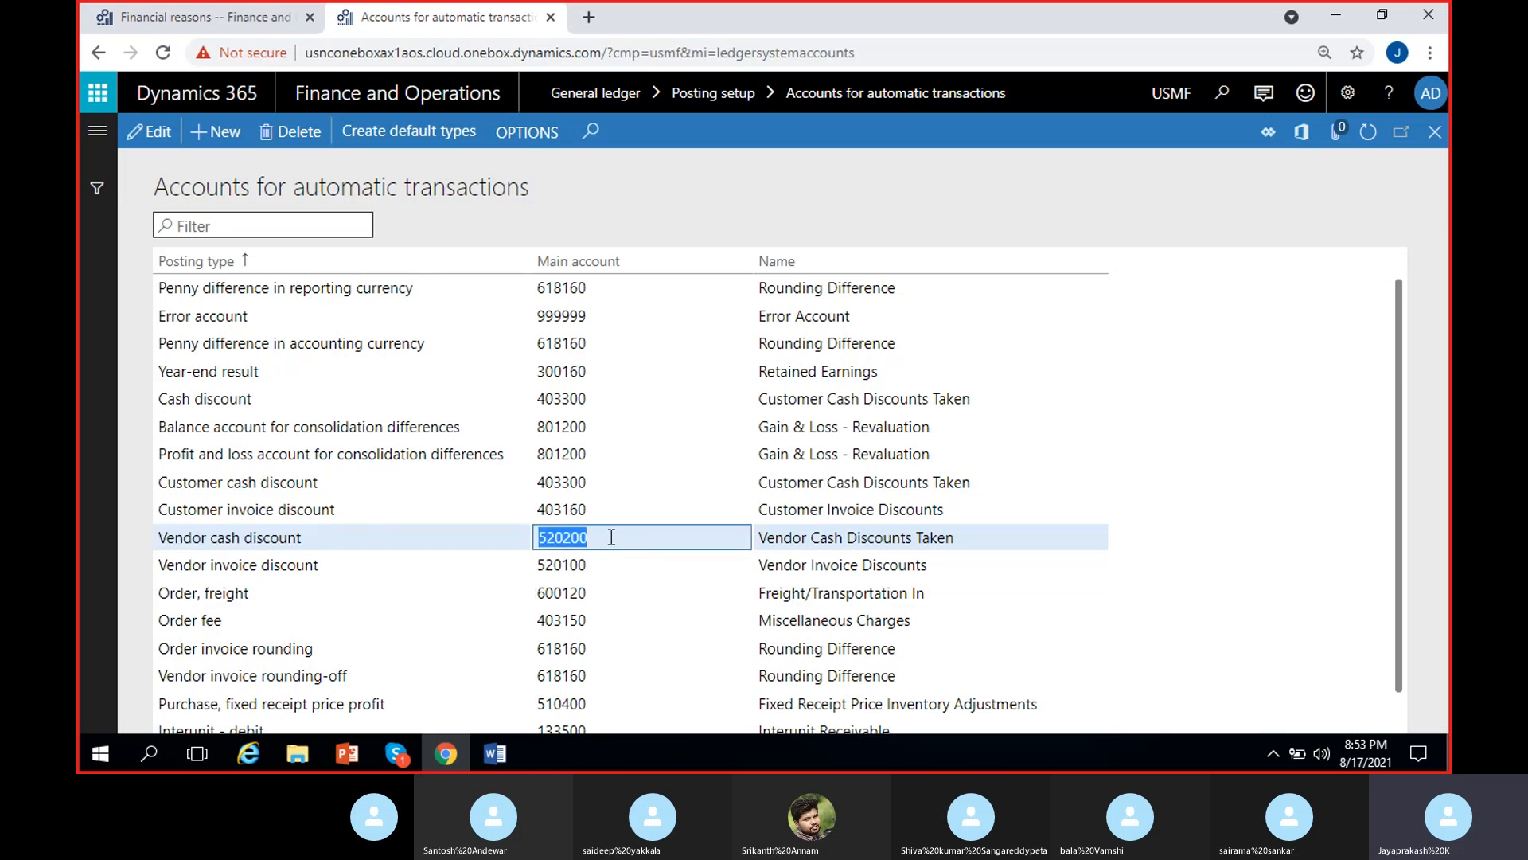
{"action": "left_click", "coordinate": [539, 481]}
{"action": "left_click_drag", "start_coordinate": [539, 481], "coordinate": [610, 482]}
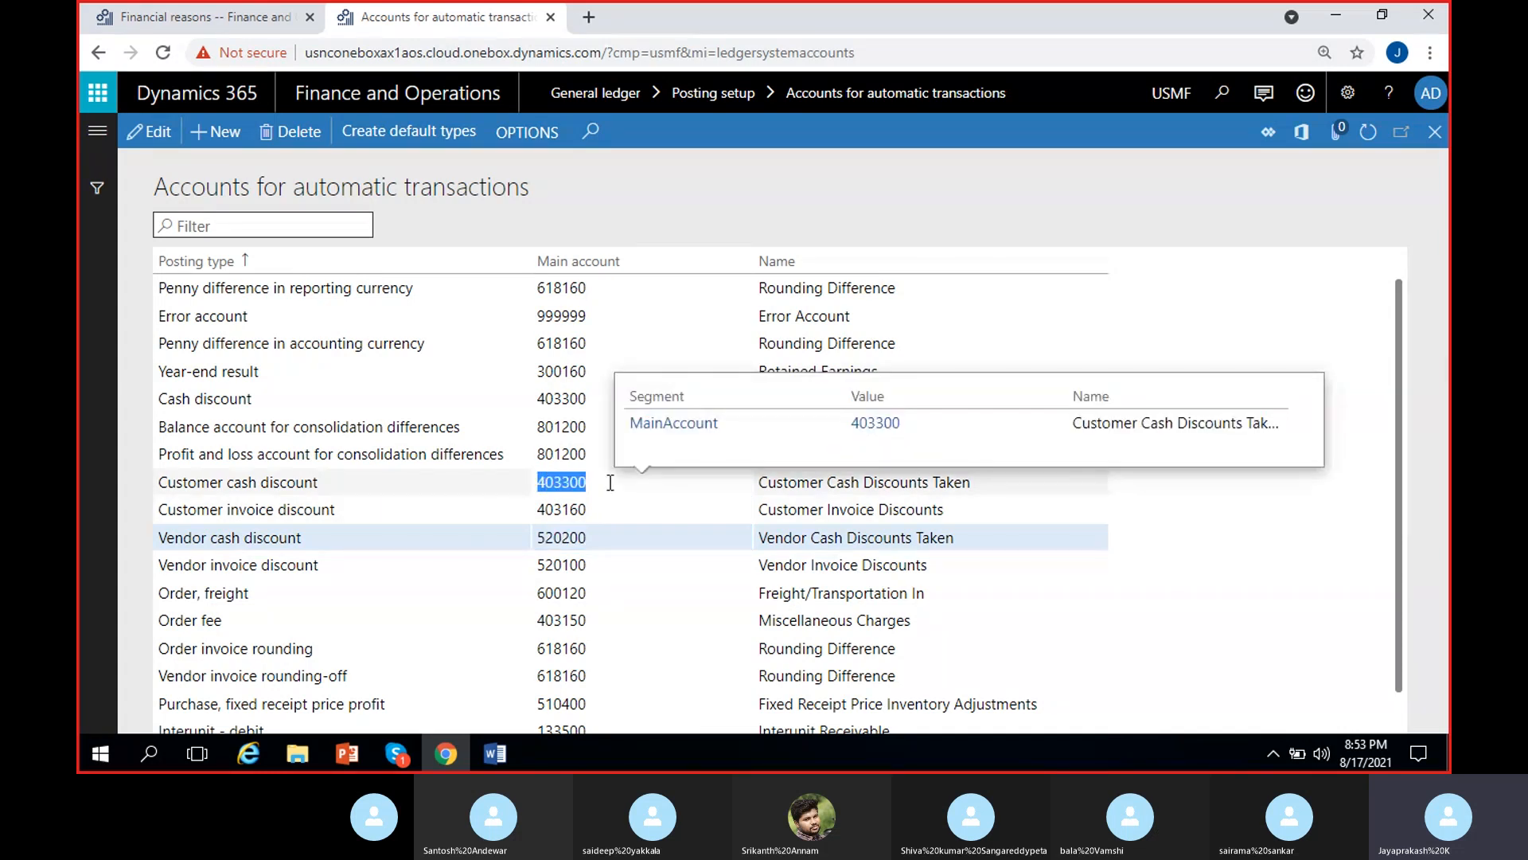
{"action": "left_click", "coordinate": [597, 476]}
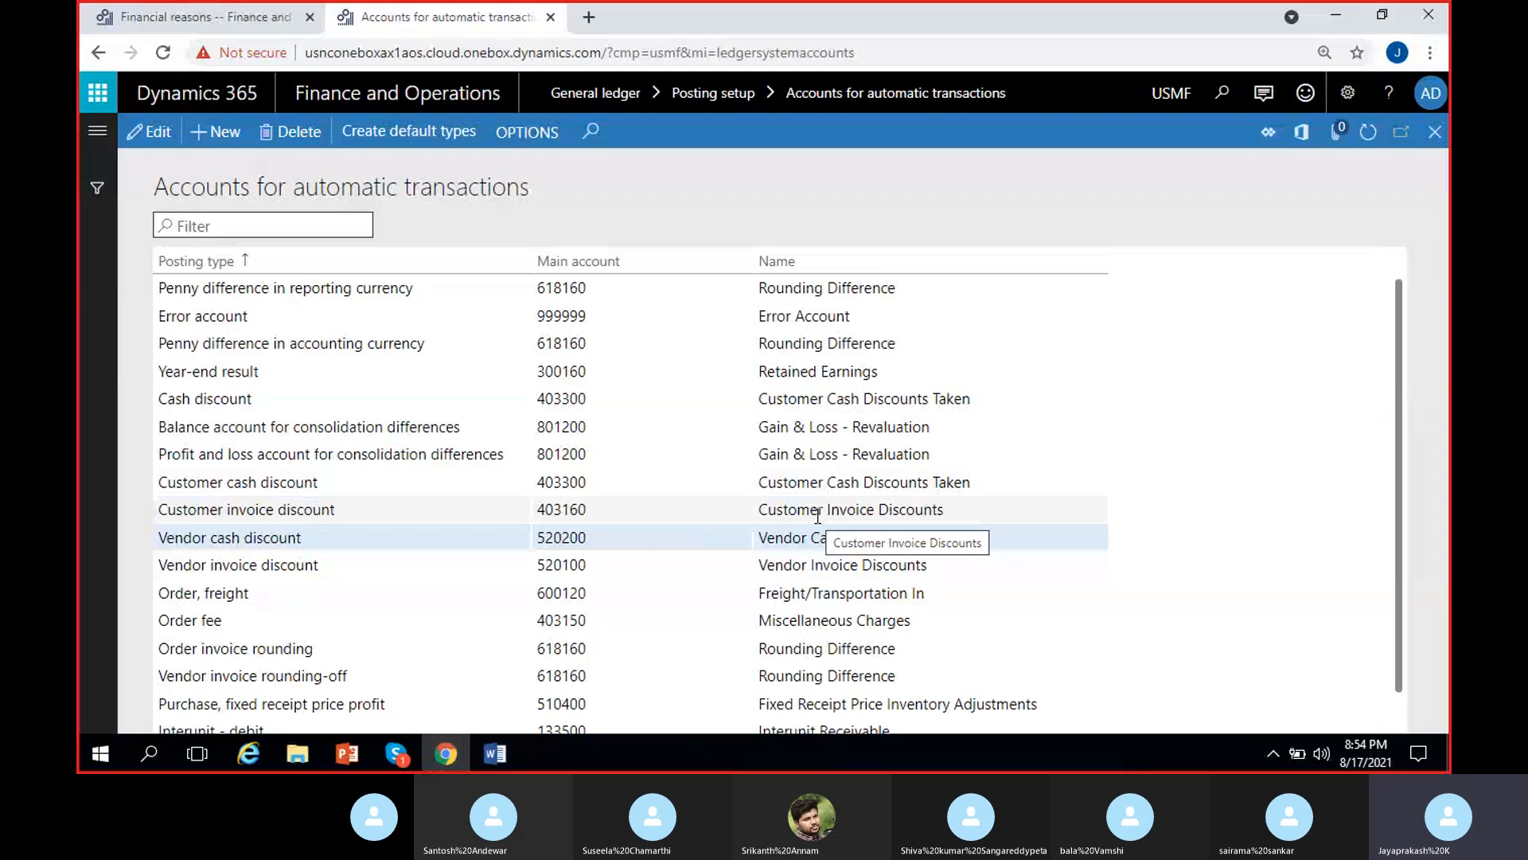
Step: Switch to the Word document "Course contect- AX Functional" to view the list of course topics
{"action": "scroll", "coordinate": [764, 522], "scroll_direction": "down", "scroll_amount": 1}
{"action": "scroll", "coordinate": [716, 557], "scroll_direction": "up", "scroll_amount": 1}
{"action": "left_click", "coordinate": [500, 756]}
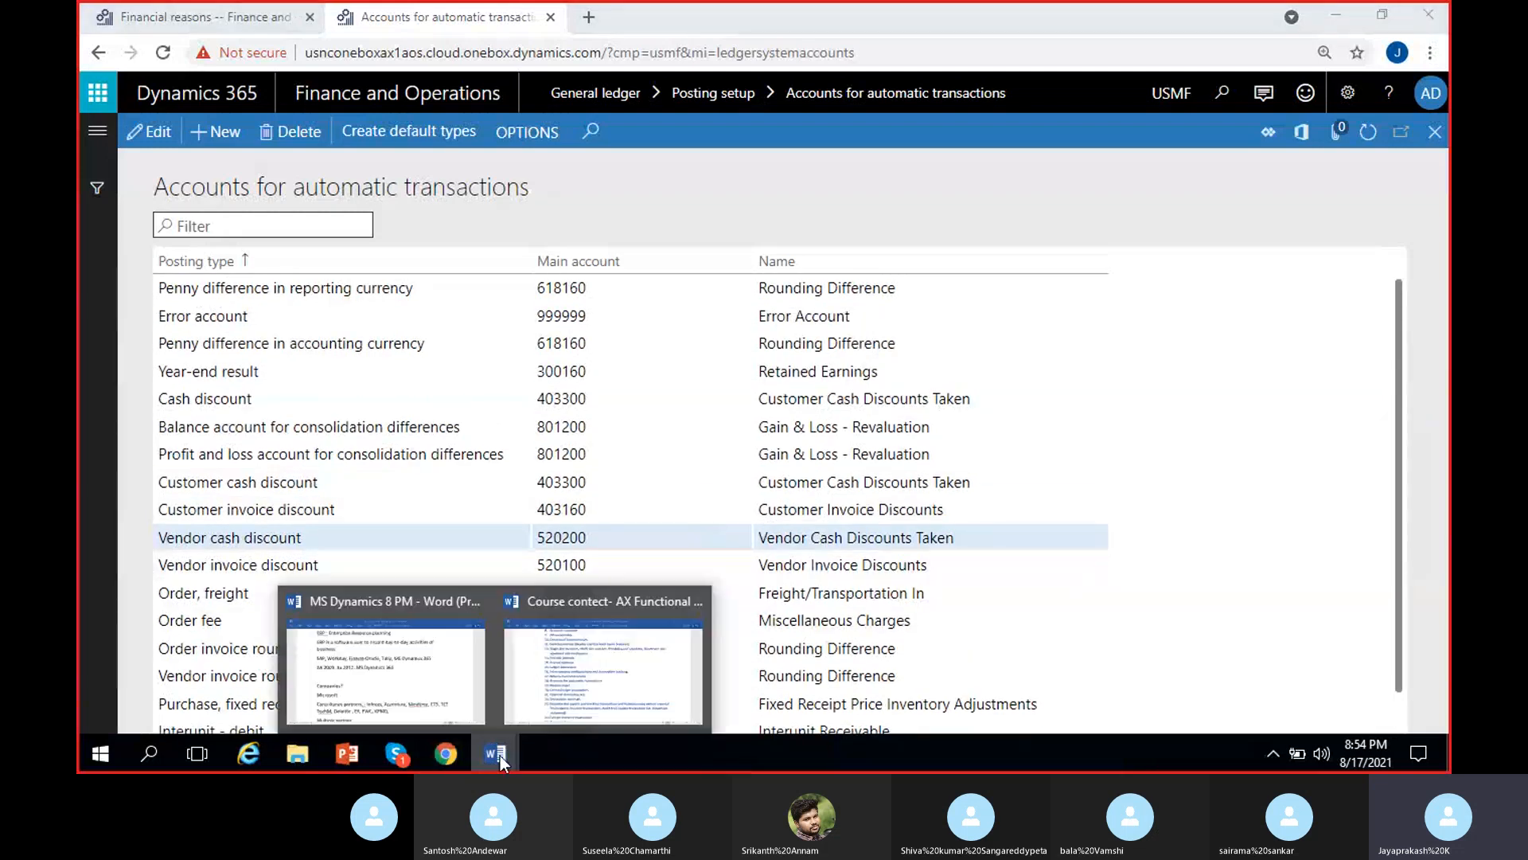
{"action": "left_click", "coordinate": [603, 664]}
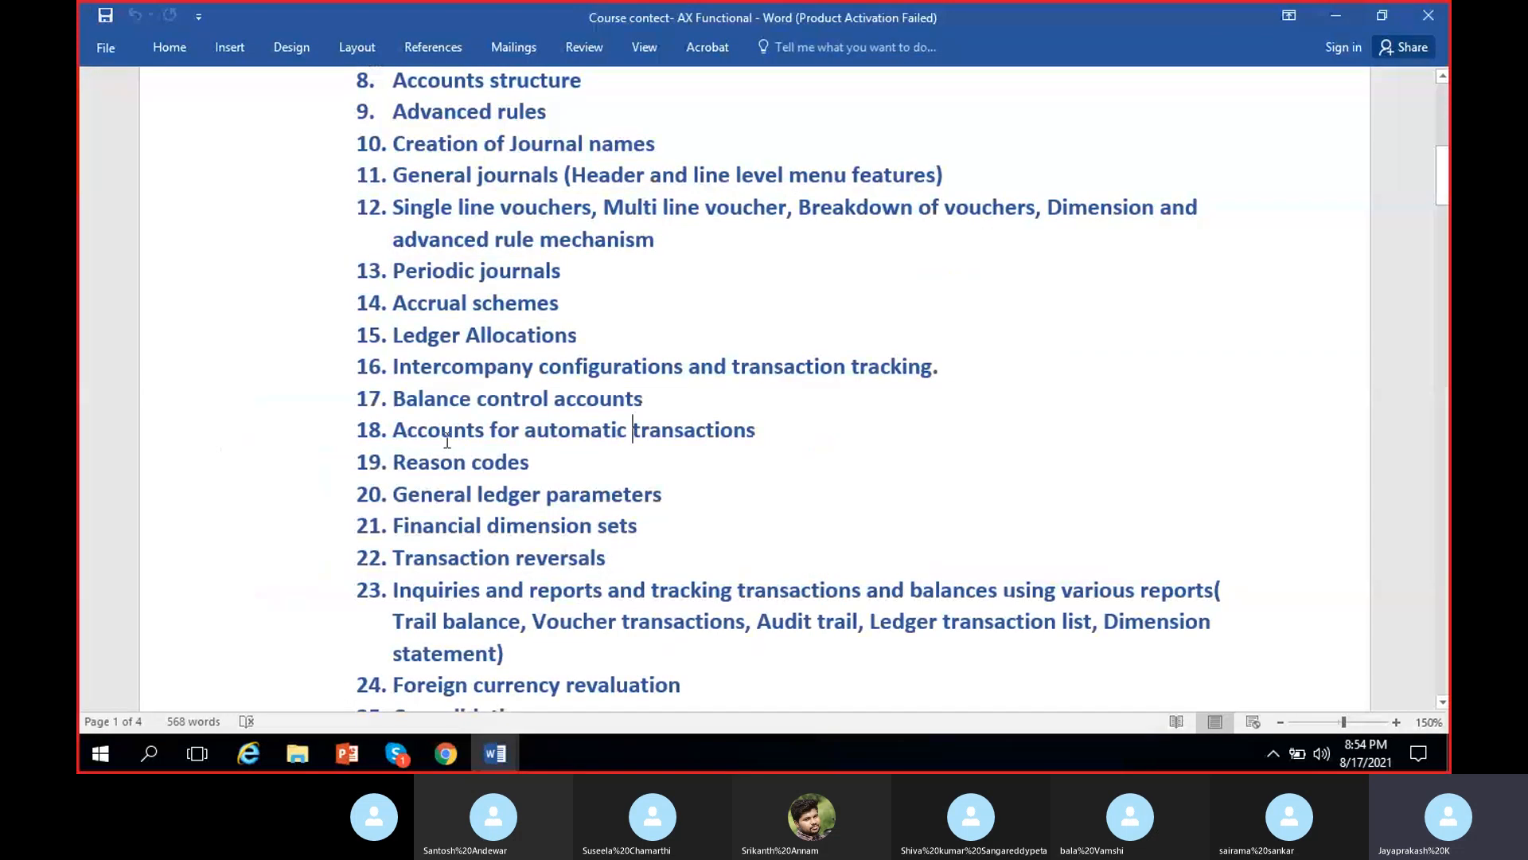